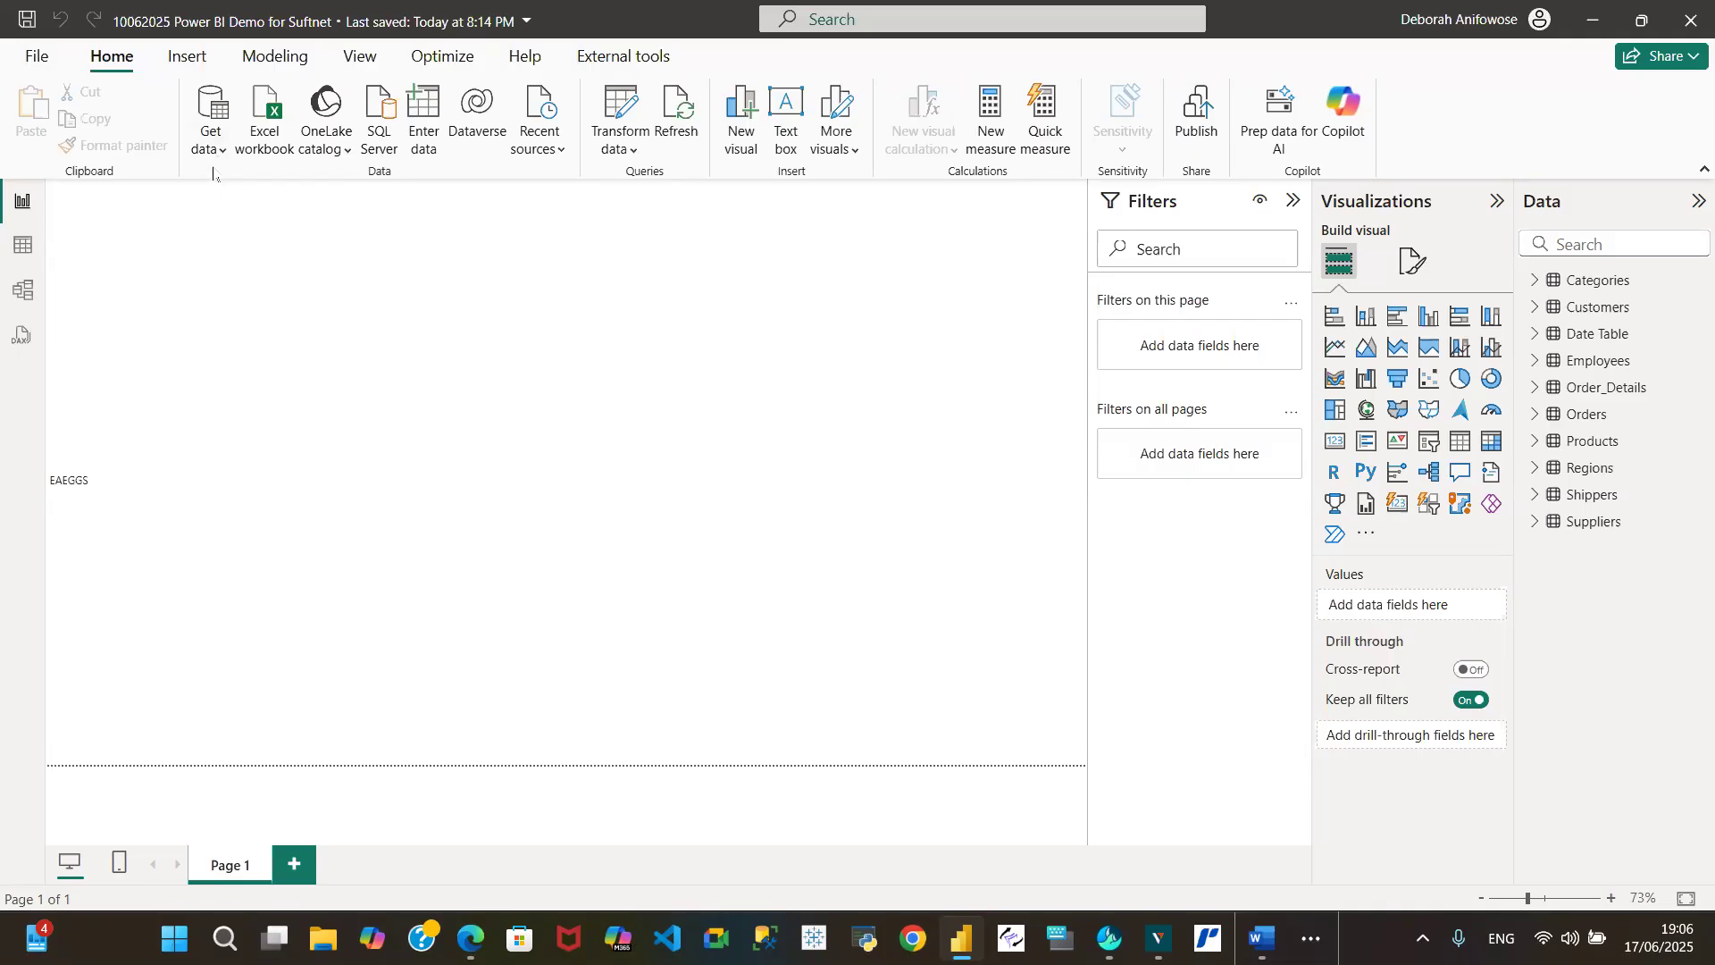
left_click(216, 159)
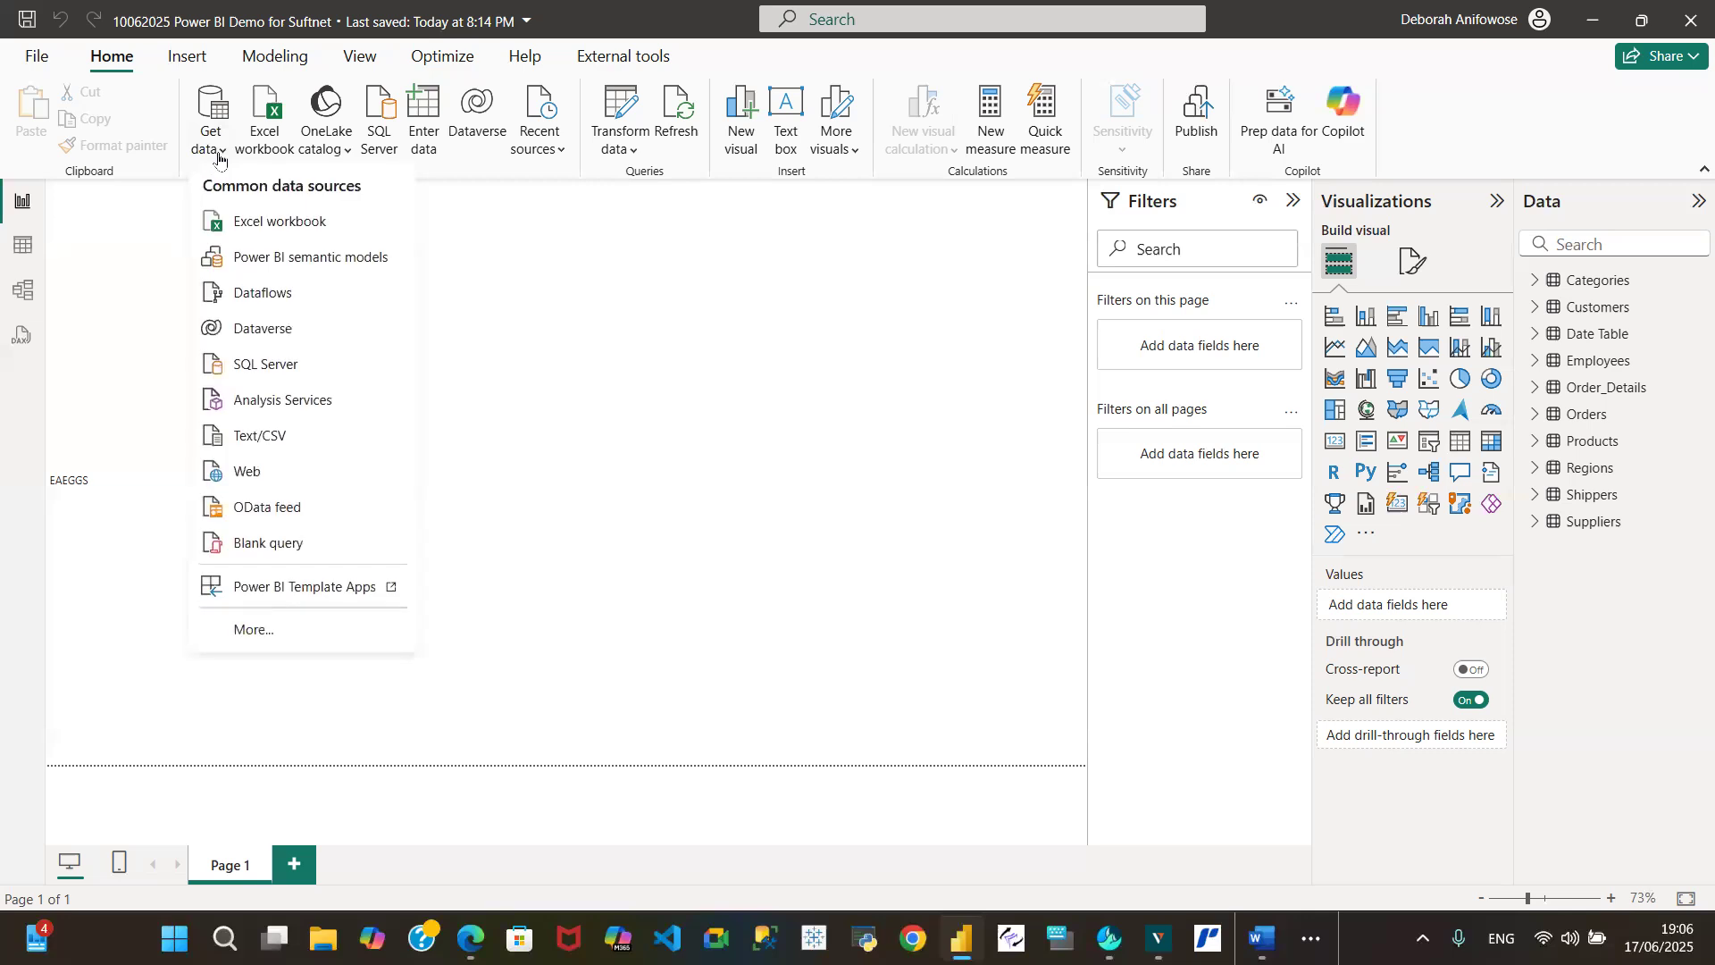
left_click(262, 511)
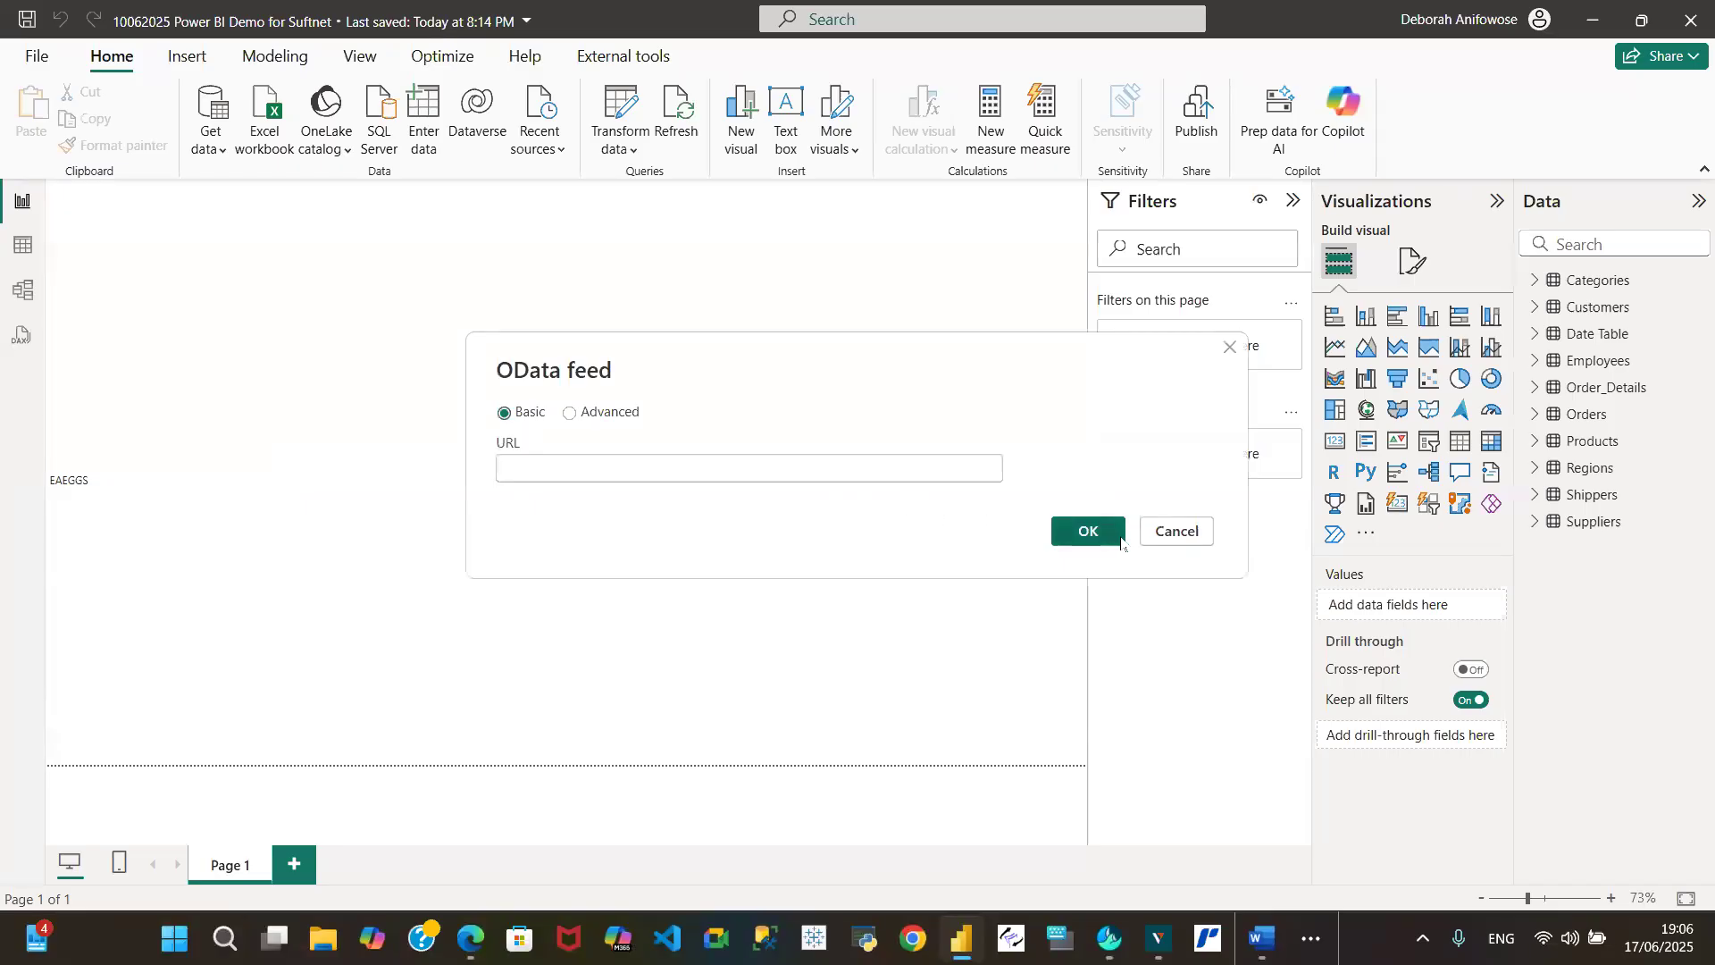
type("http://services.odata.org/Northwind/Northwind.svc/")
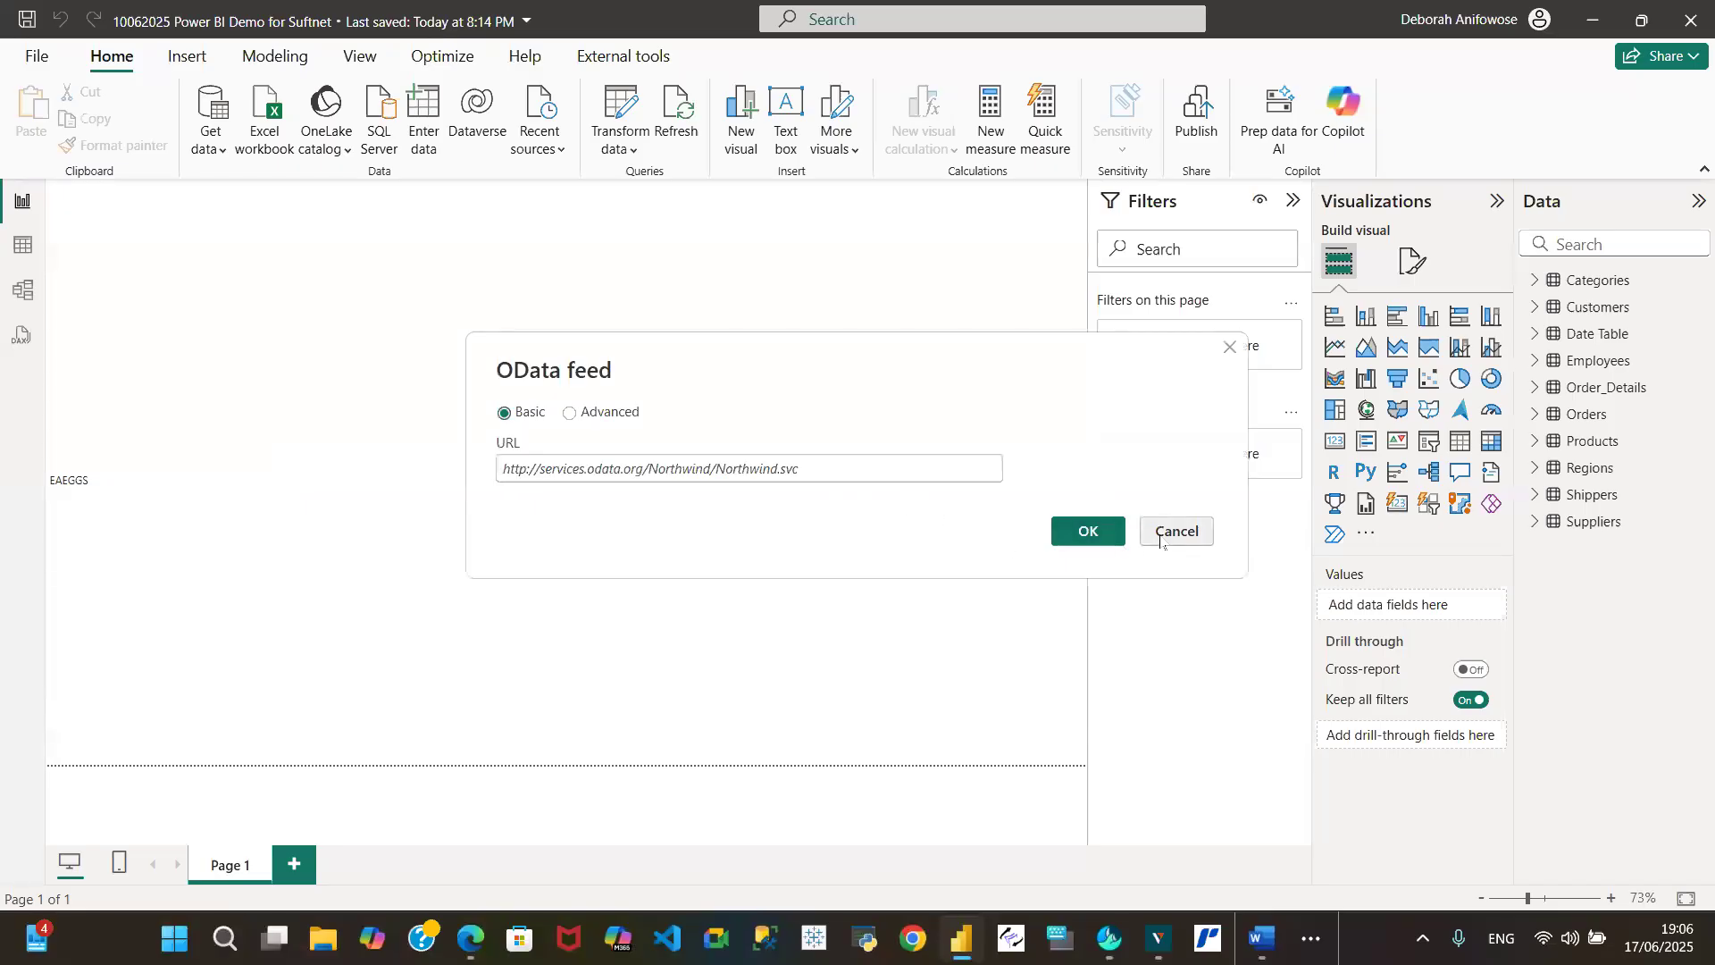
left_click(1168, 530)
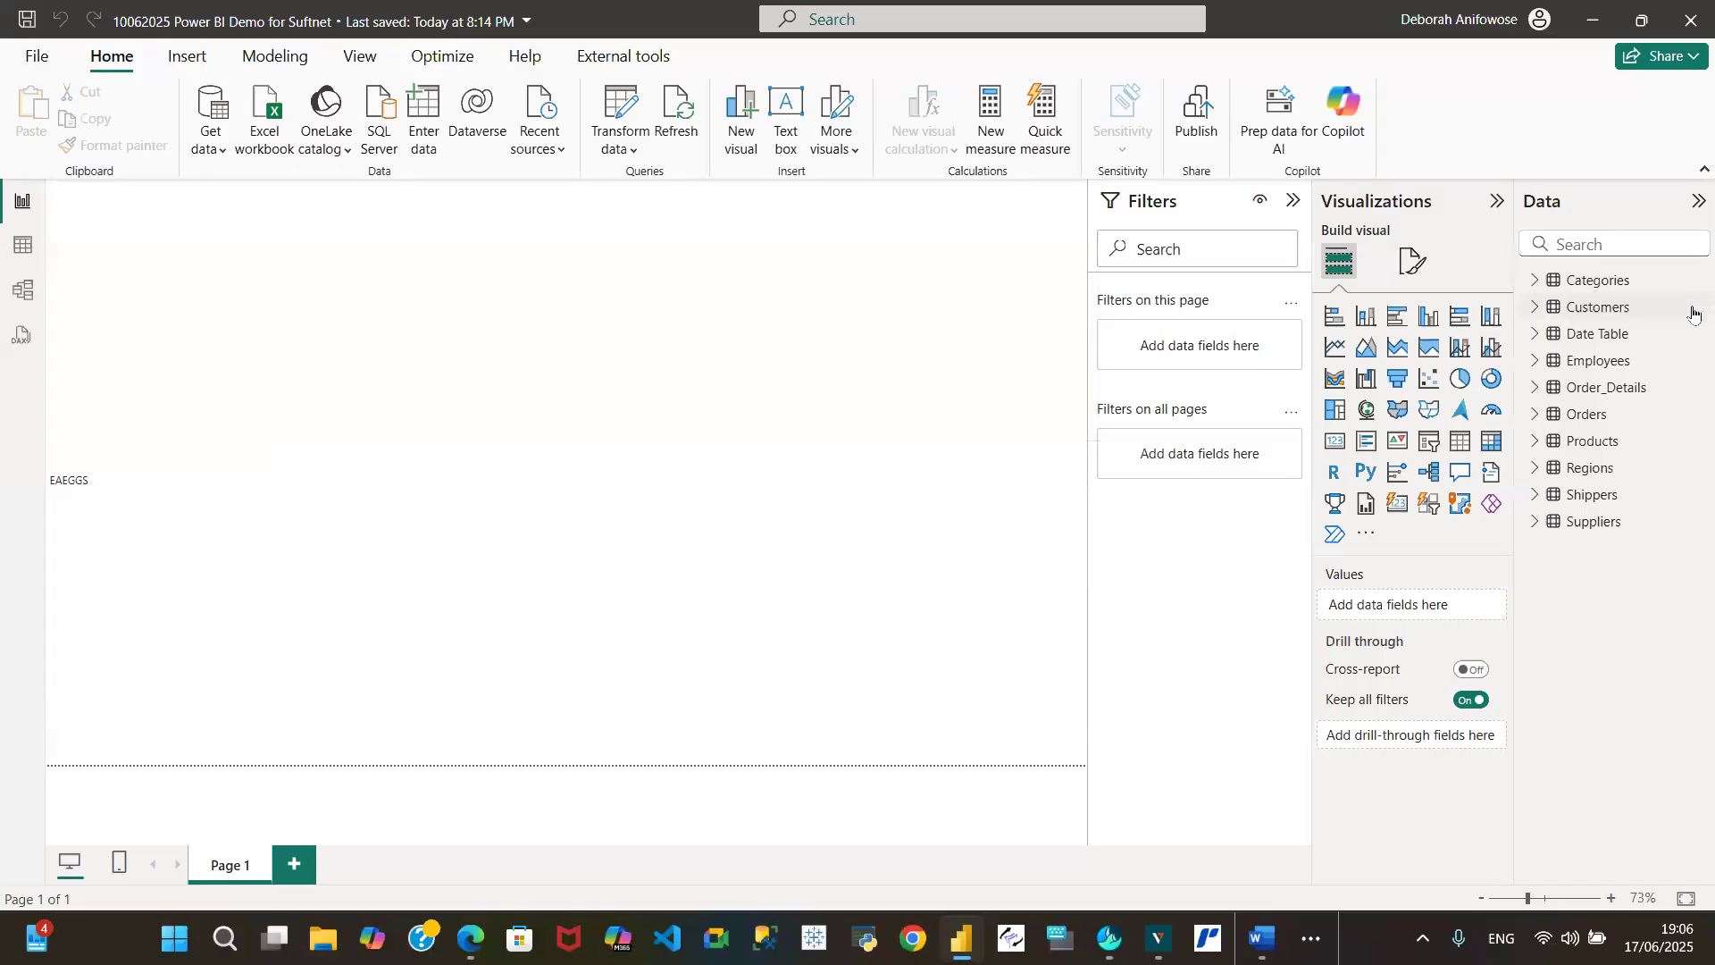
- Open the Customers table's query in Power Query Editor to view the query list, and close the editor
left_click(1697, 309)
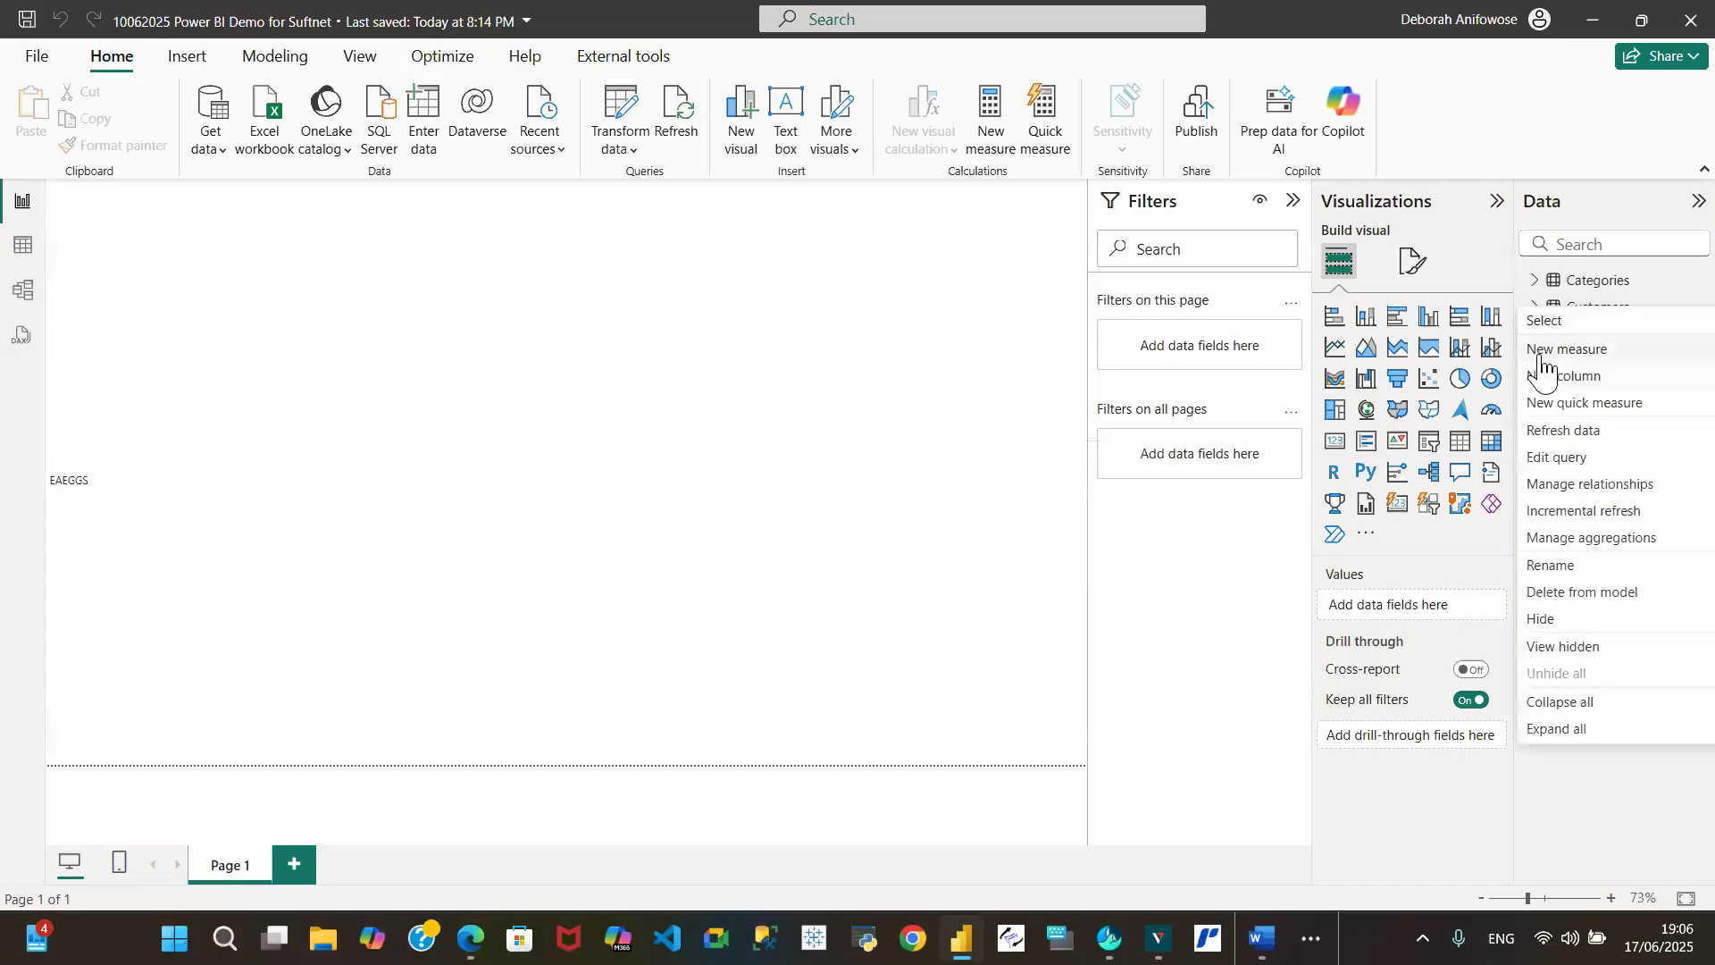
left_click(1555, 457)
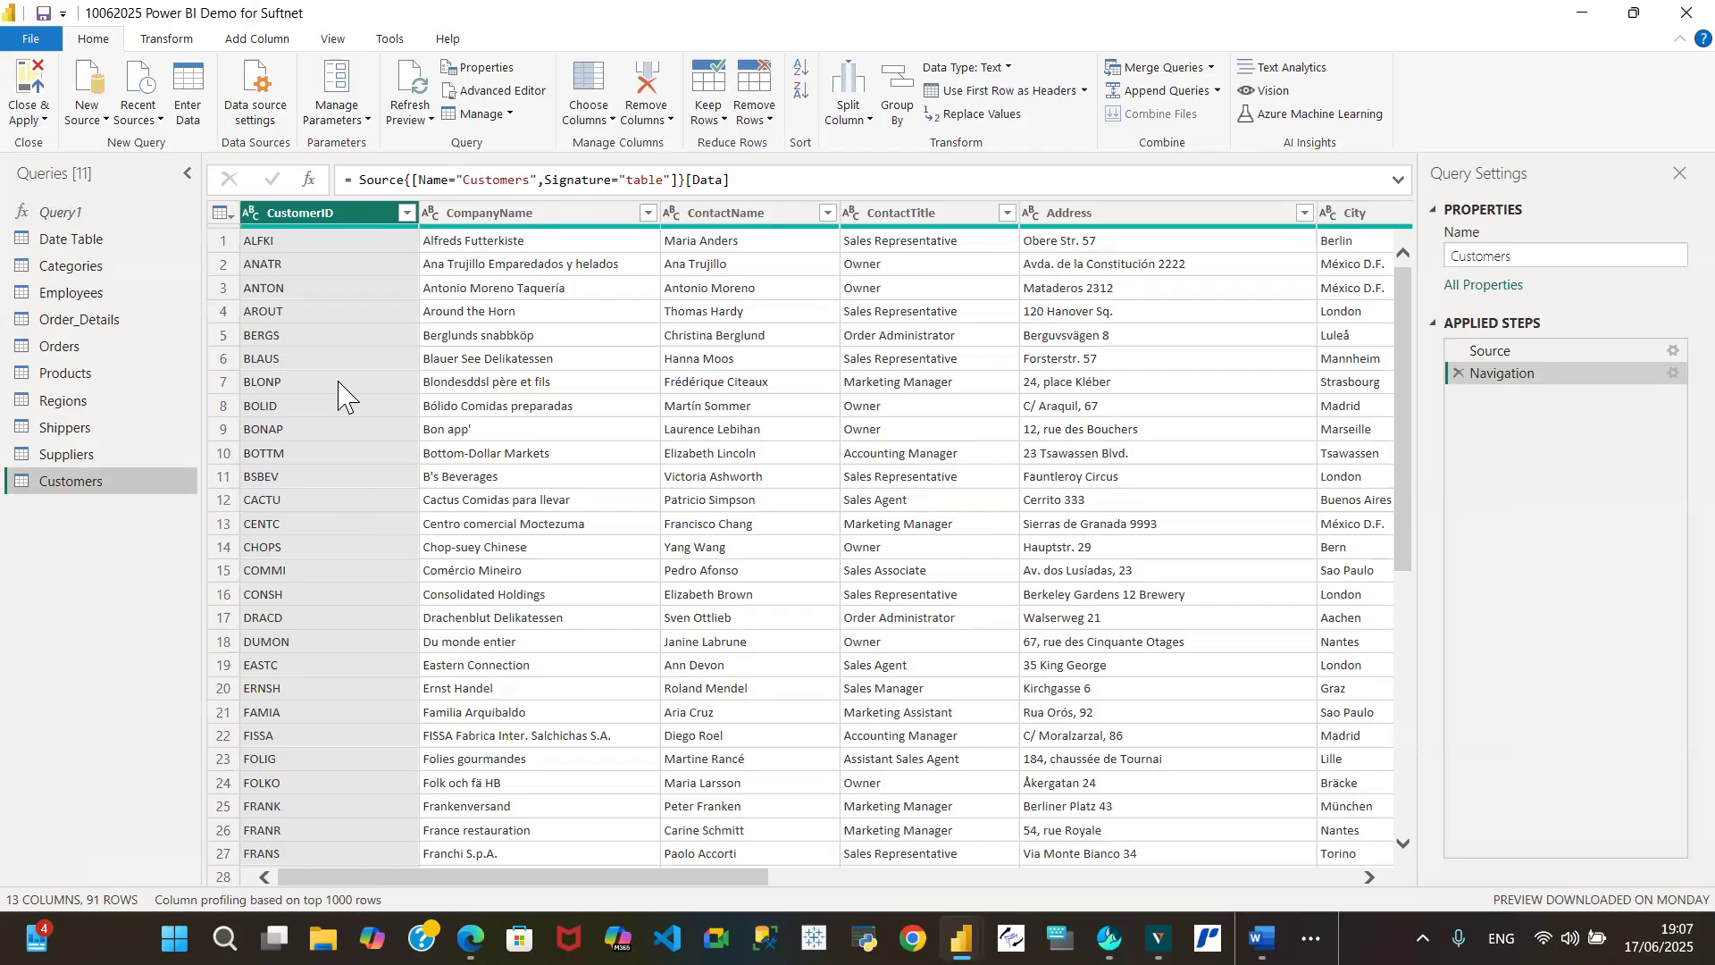
mouse_move(73, 238)
left_mouse_down()
mouse_move(92, 259)
mouse_move(88, 241)
left_mouse_up()
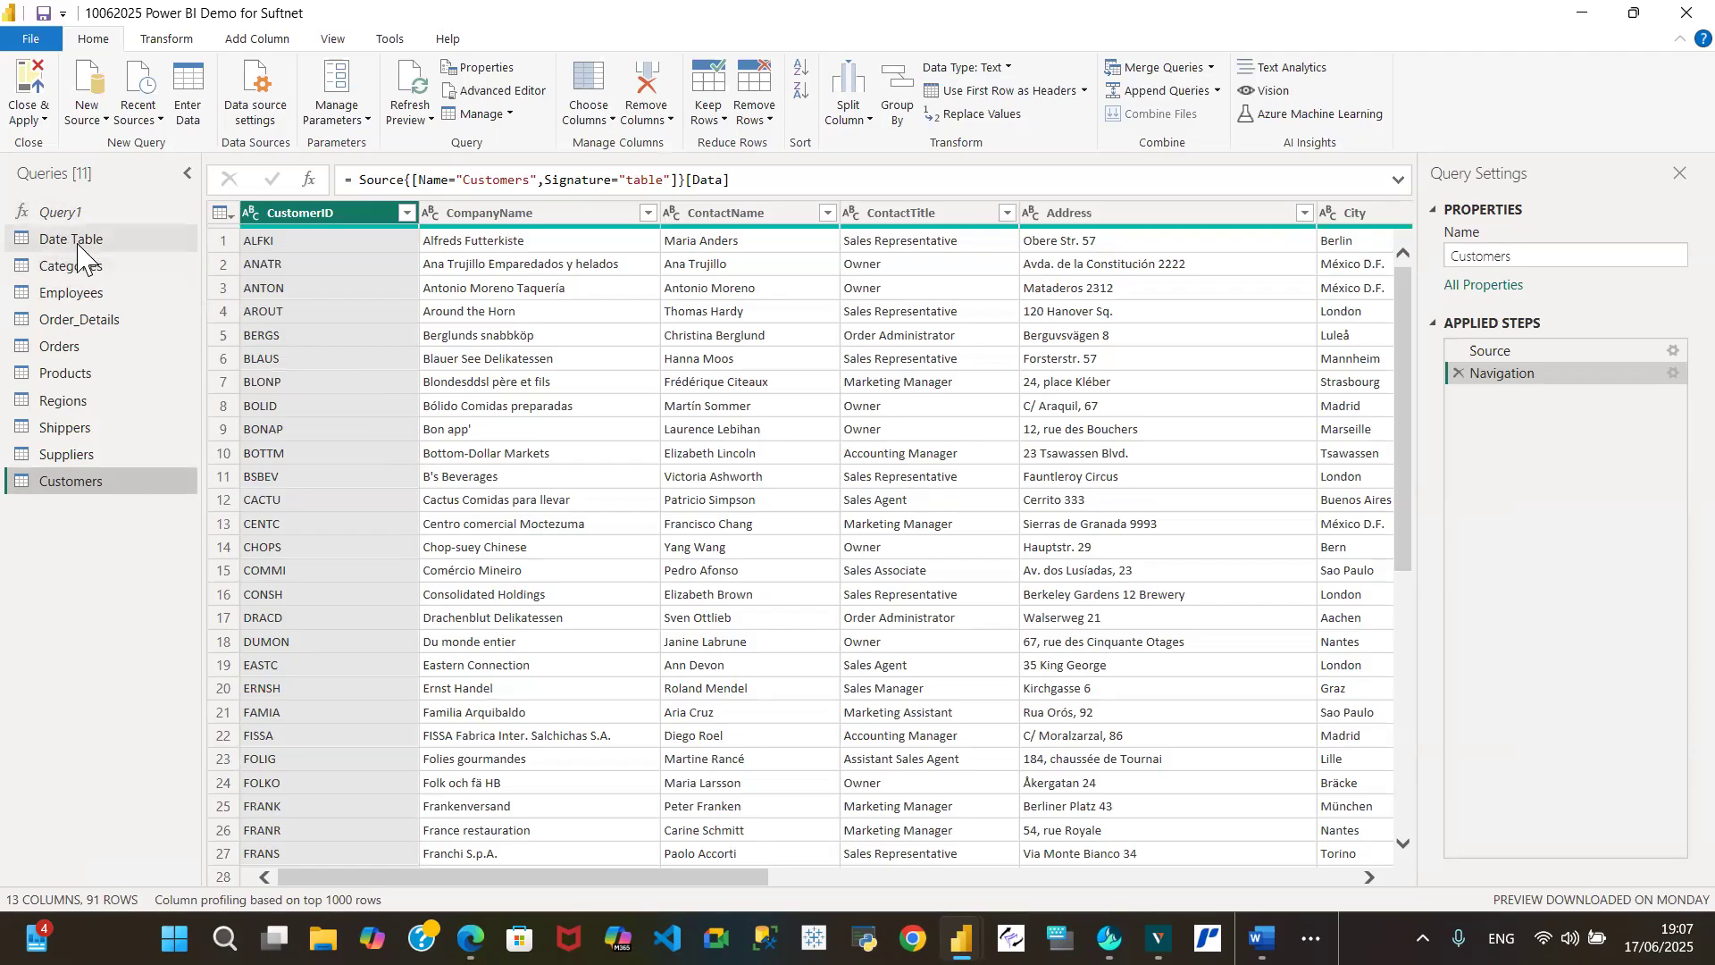
left_click(42, 119)
left_click(73, 143)
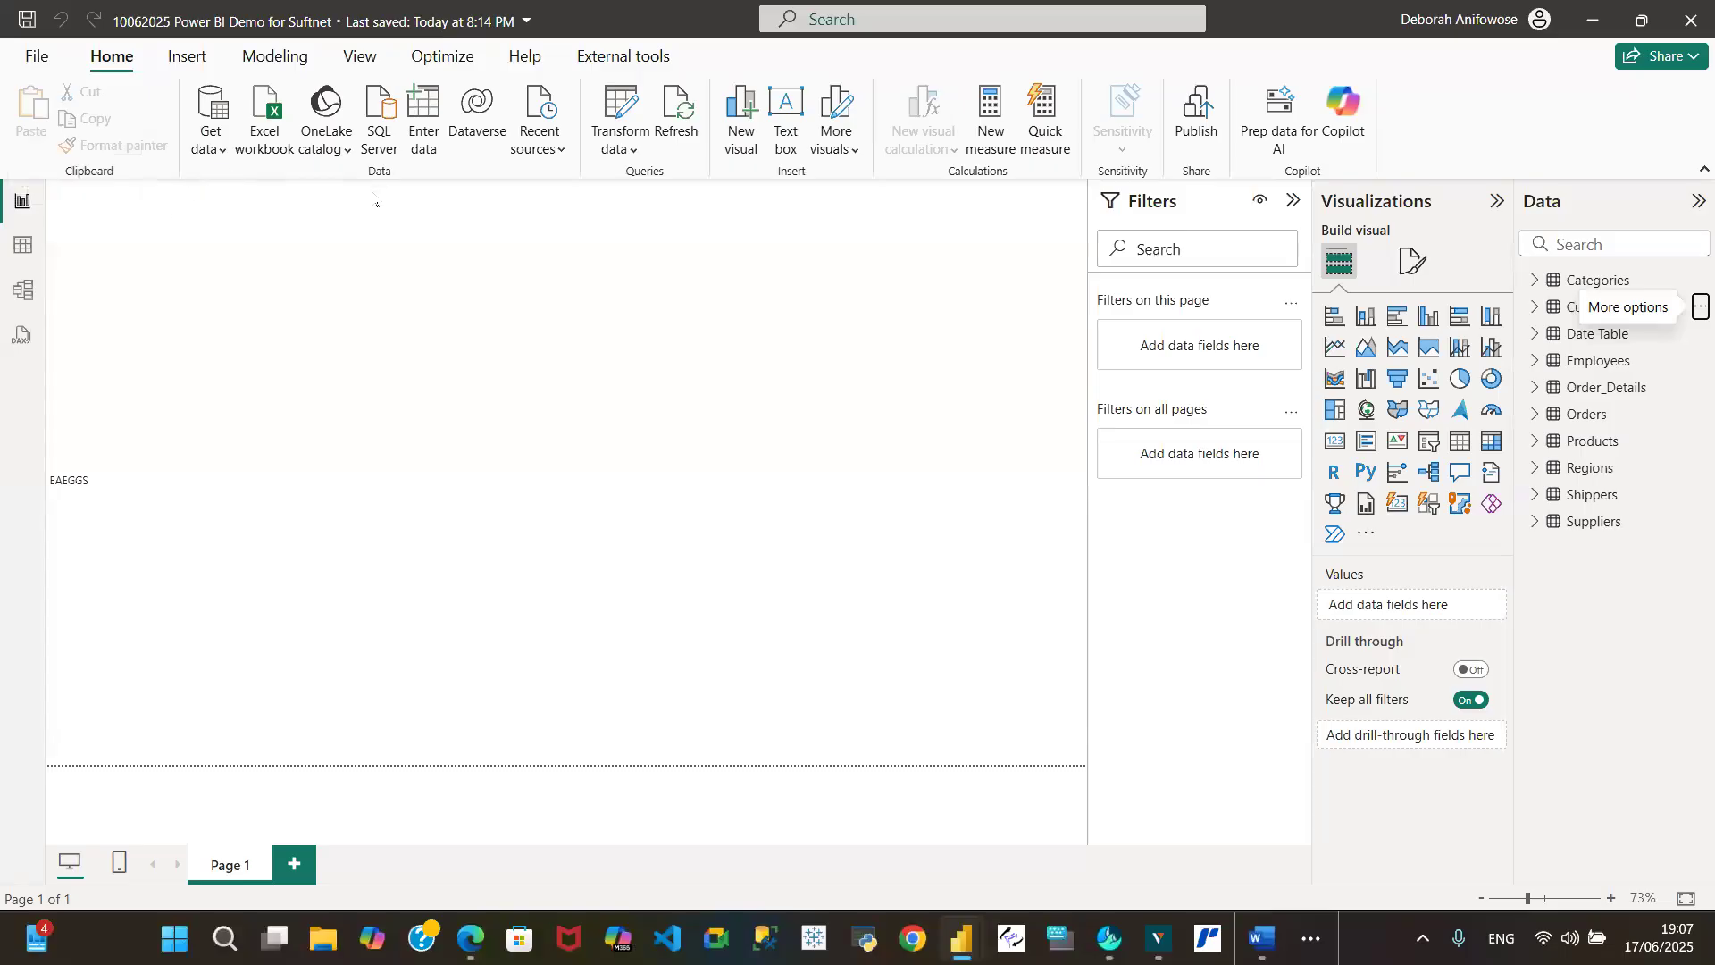
- Create a blank query and view its code in the Advanced Editor without editing it
left_click(211, 159)
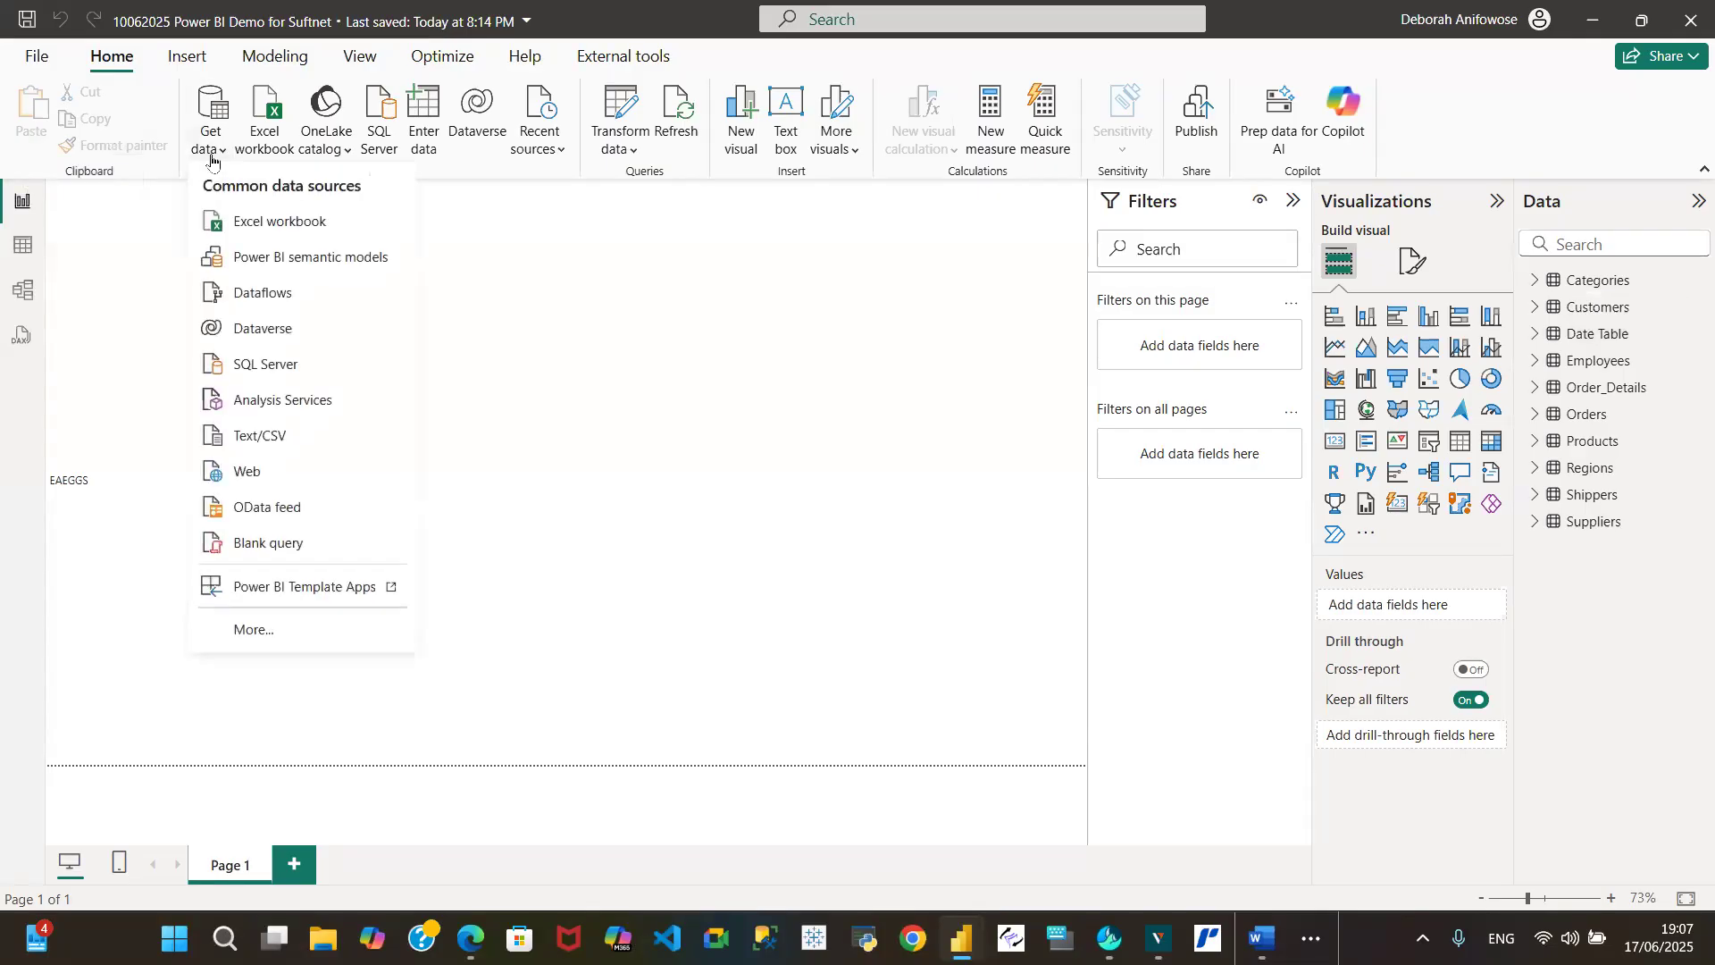
left_click(266, 543)
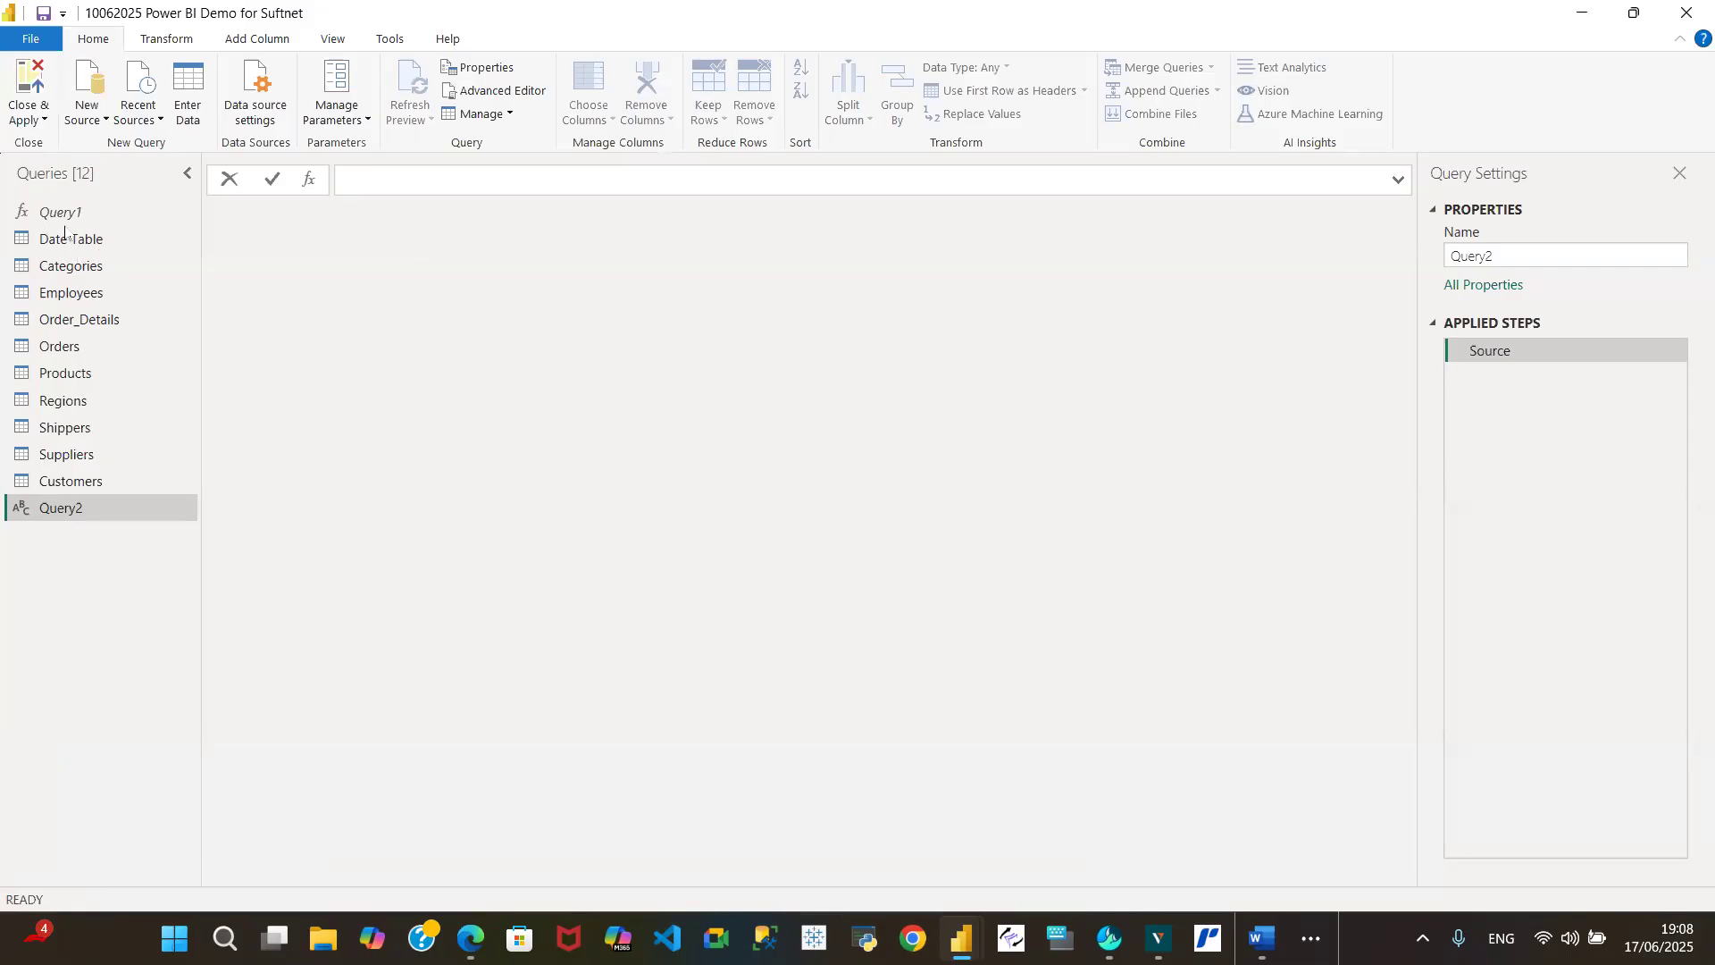
left_click(501, 92)
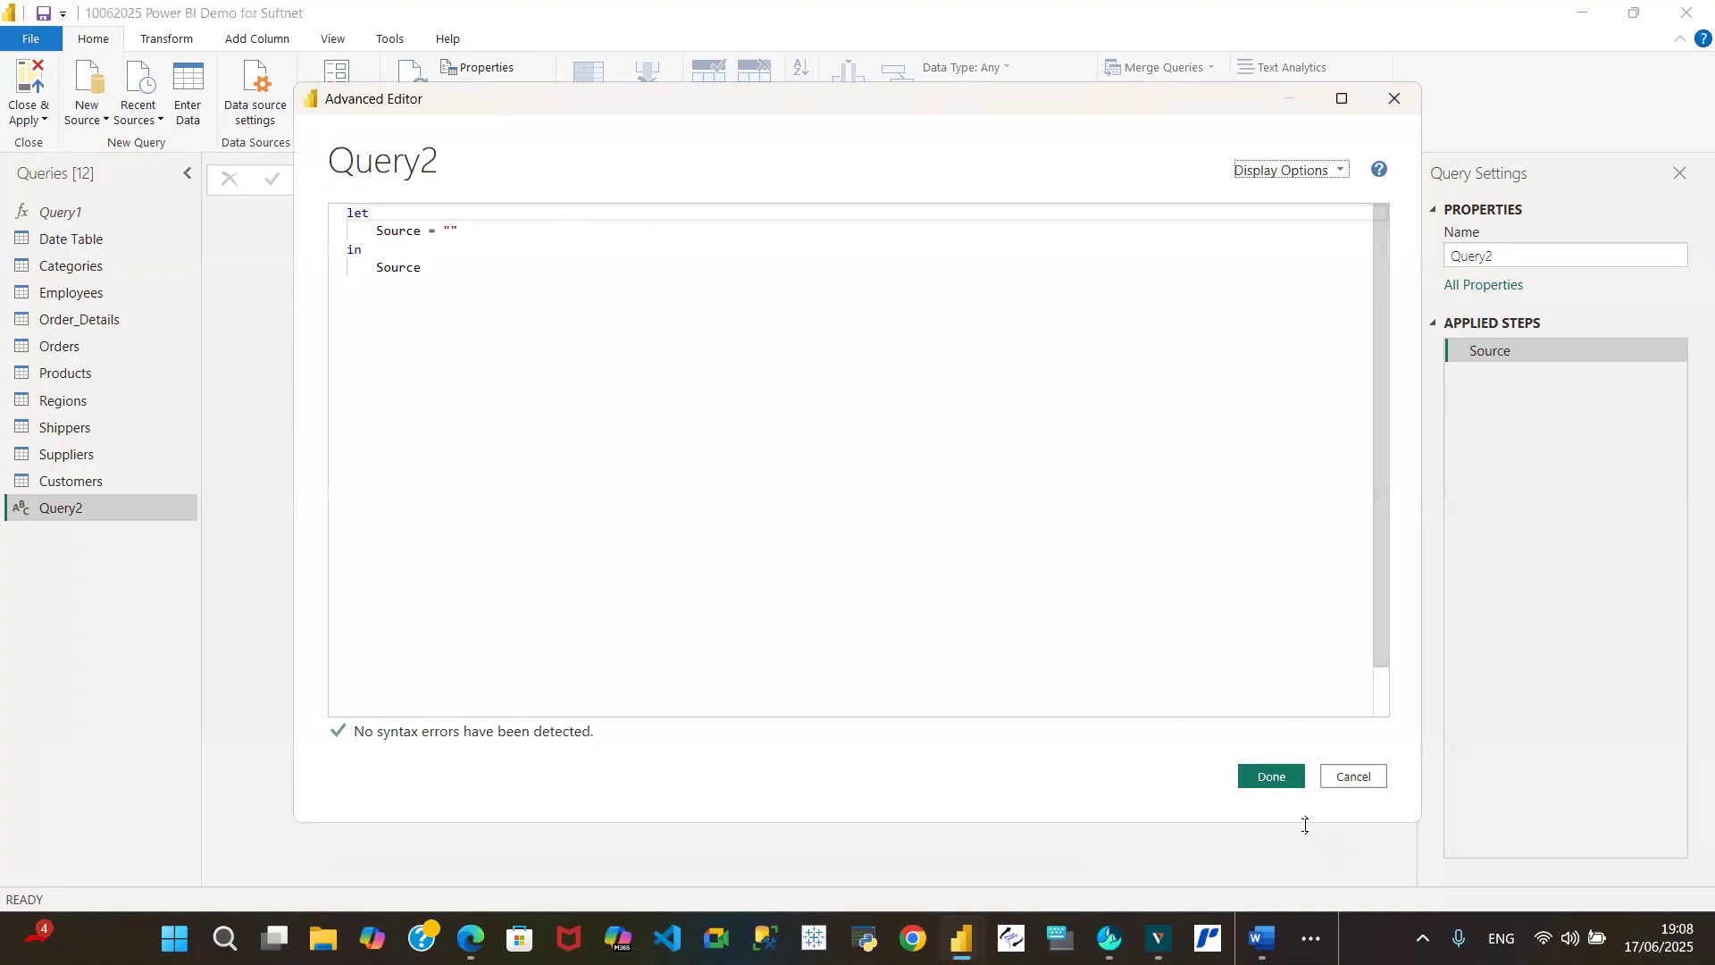
left_click(1358, 779)
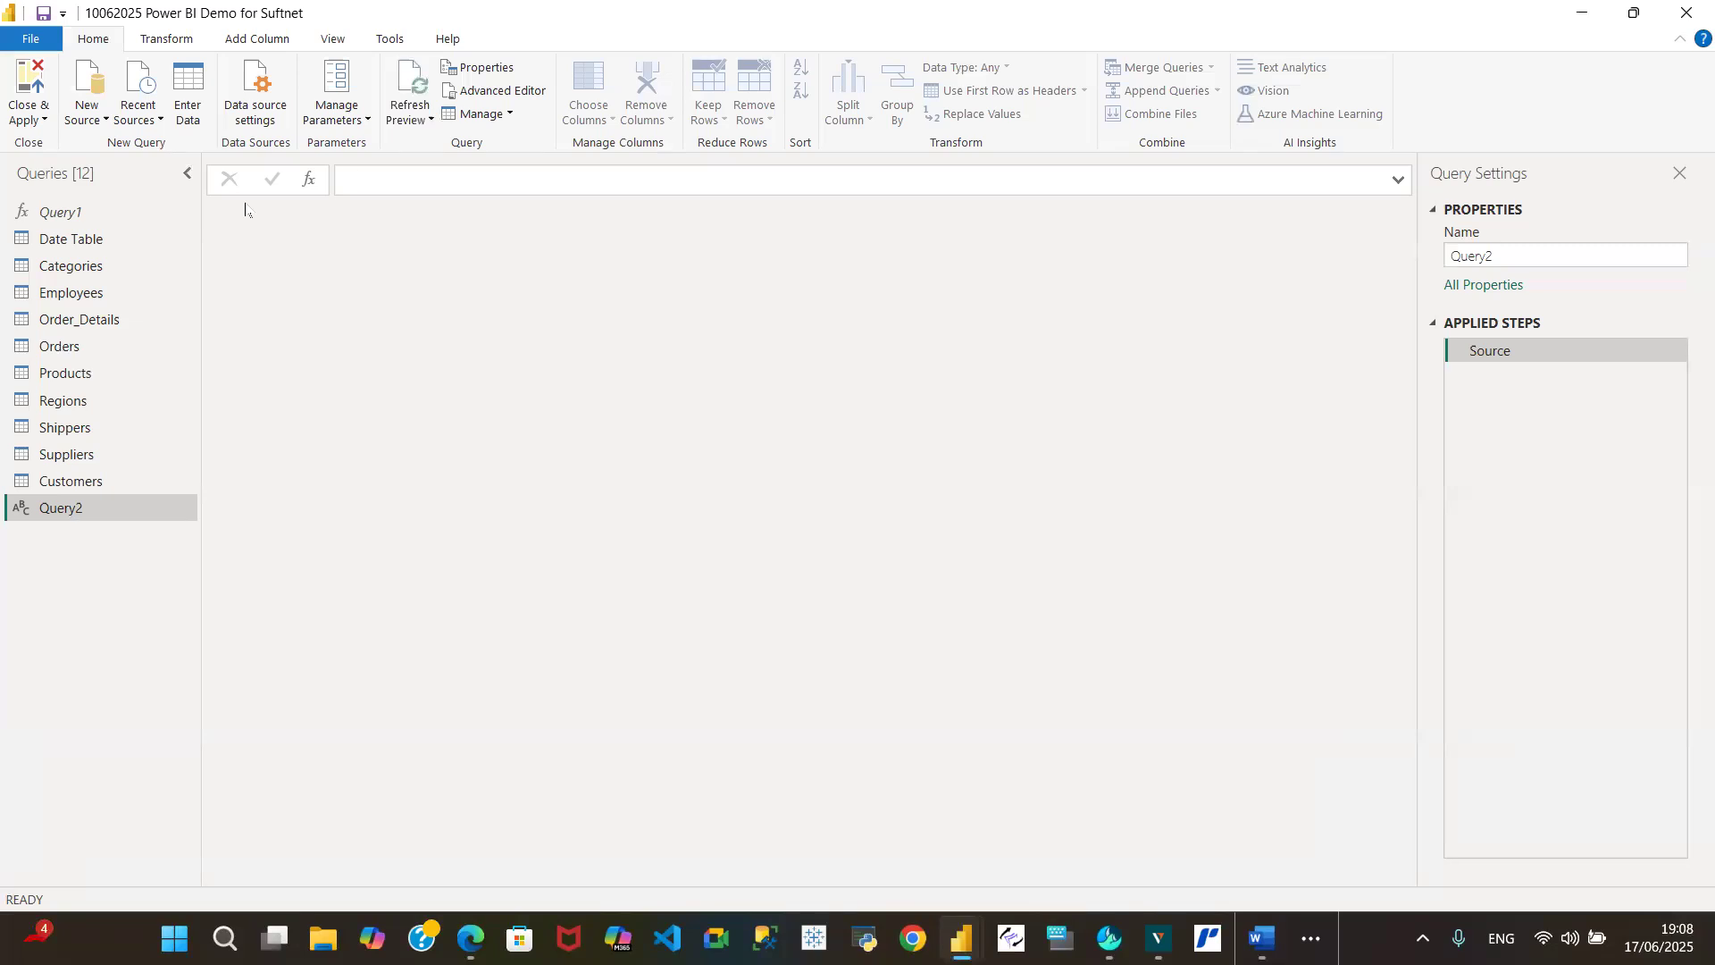
- Sort the Date Table by the Date column in descending order to check its last date, and remove that sorting step
left_click(69, 240)
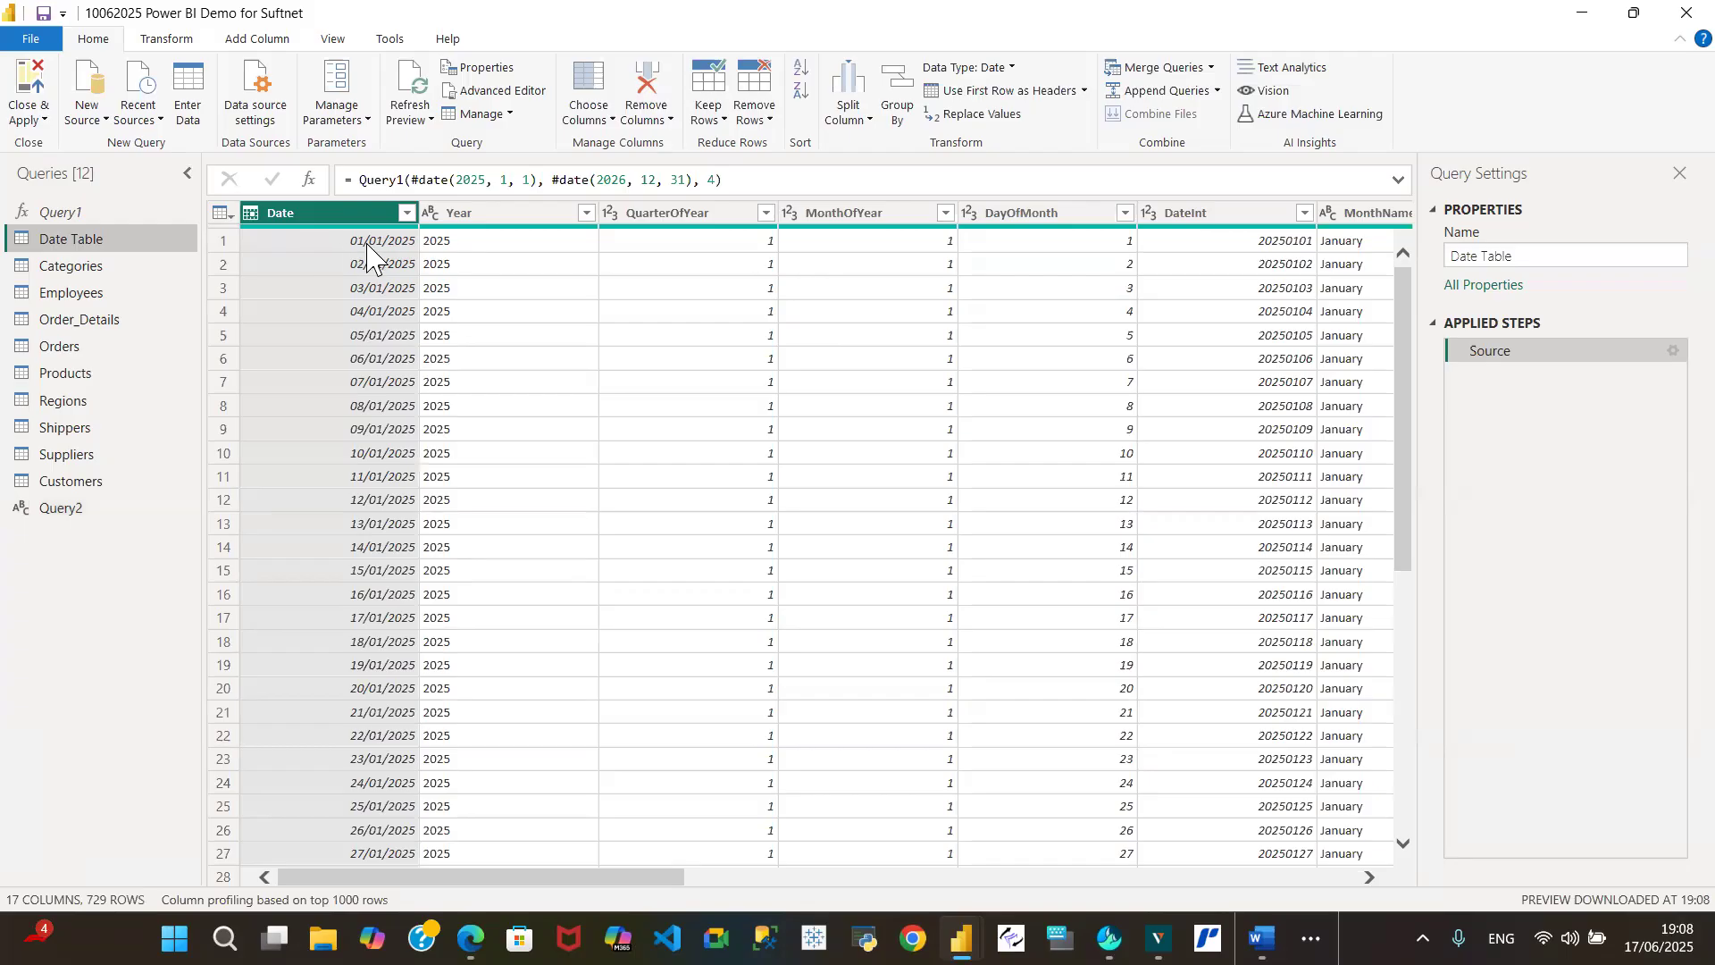
left_click(407, 214)
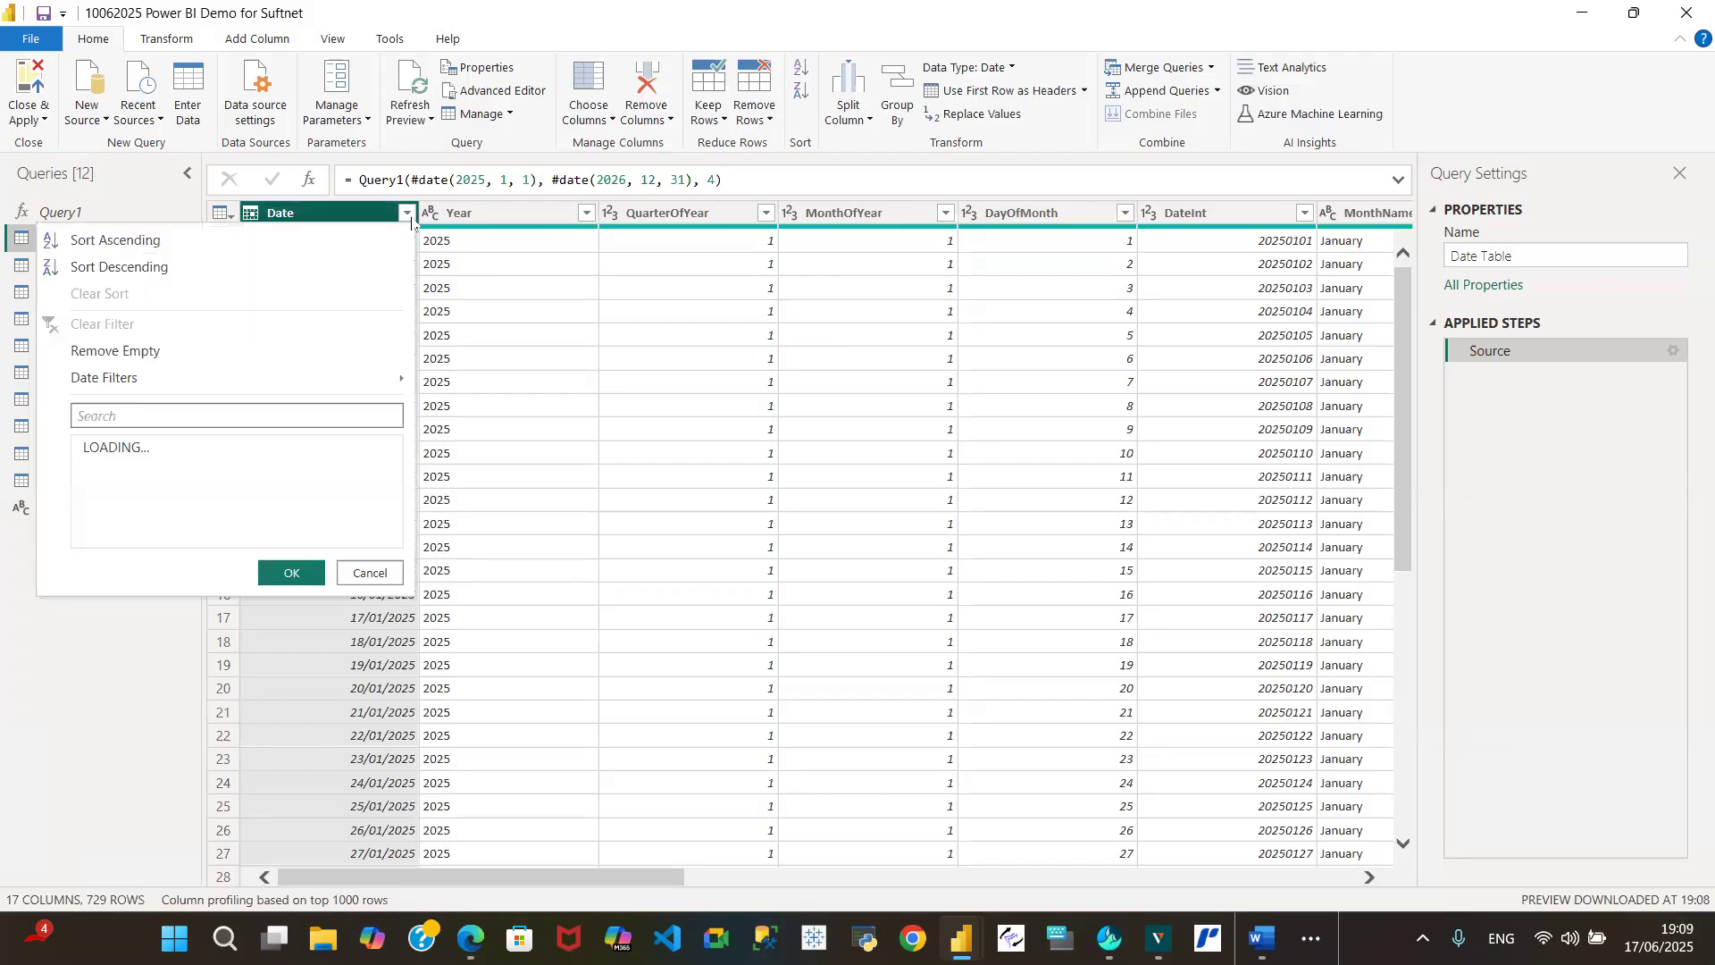
left_click(160, 268)
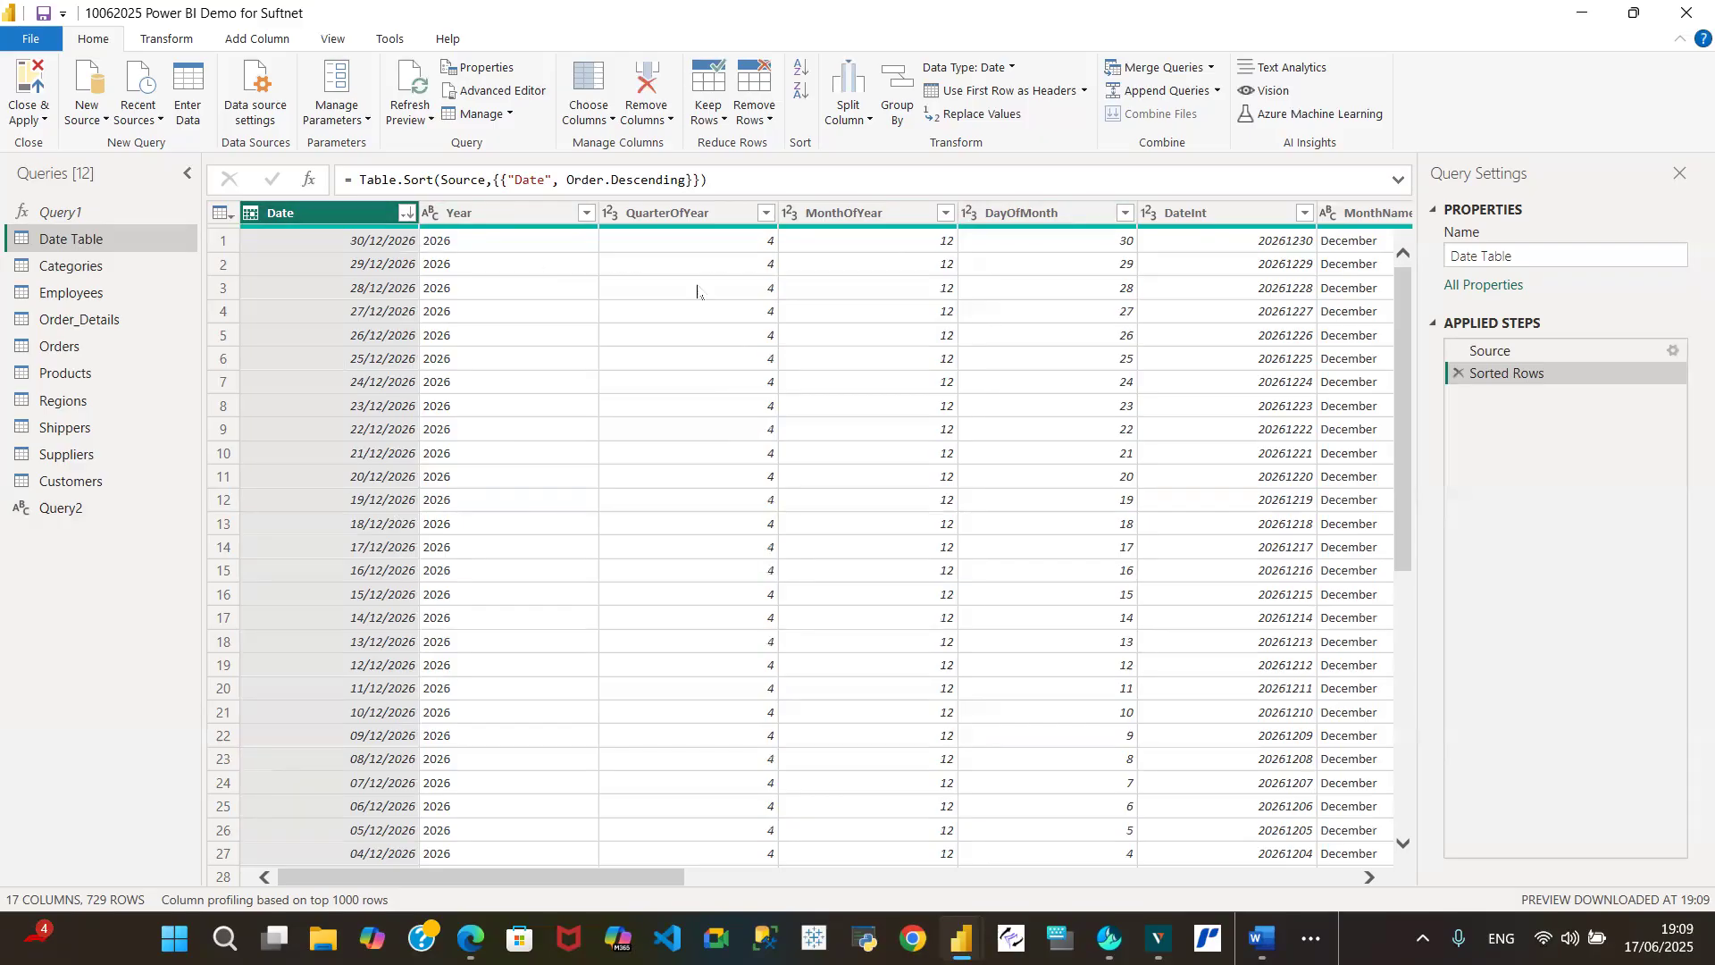
left_click(1458, 374)
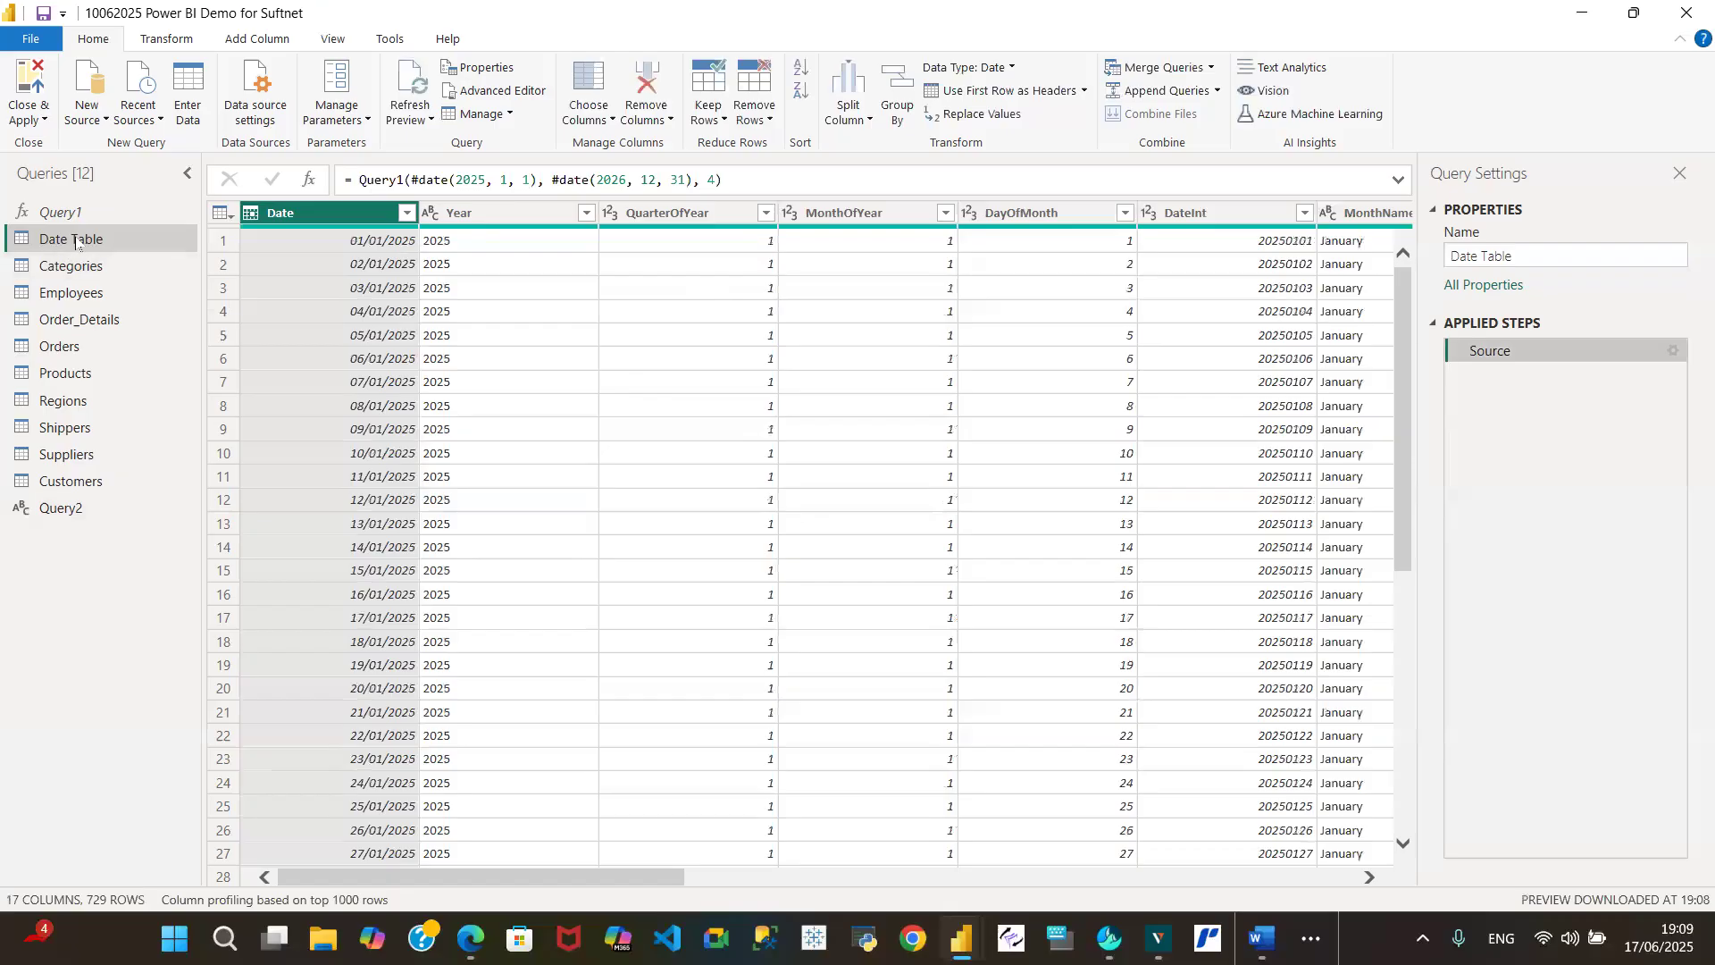
- Delete the blank query Query2 from the query list
left_click(73, 511)
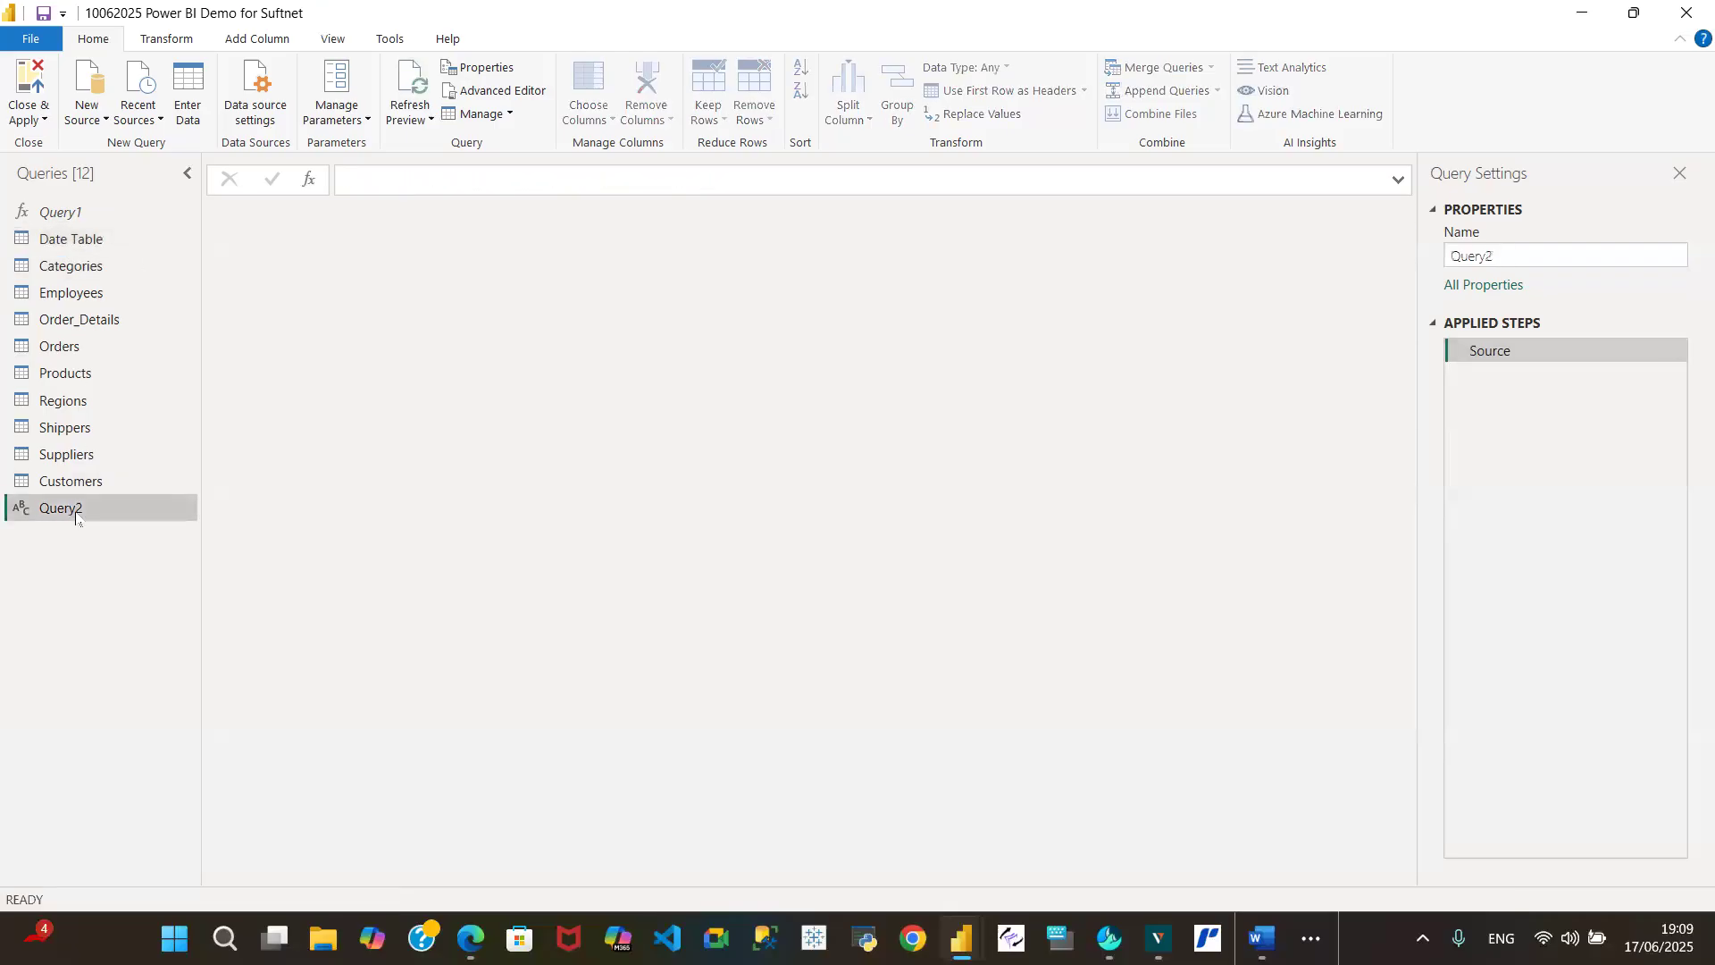
right_click(77, 518)
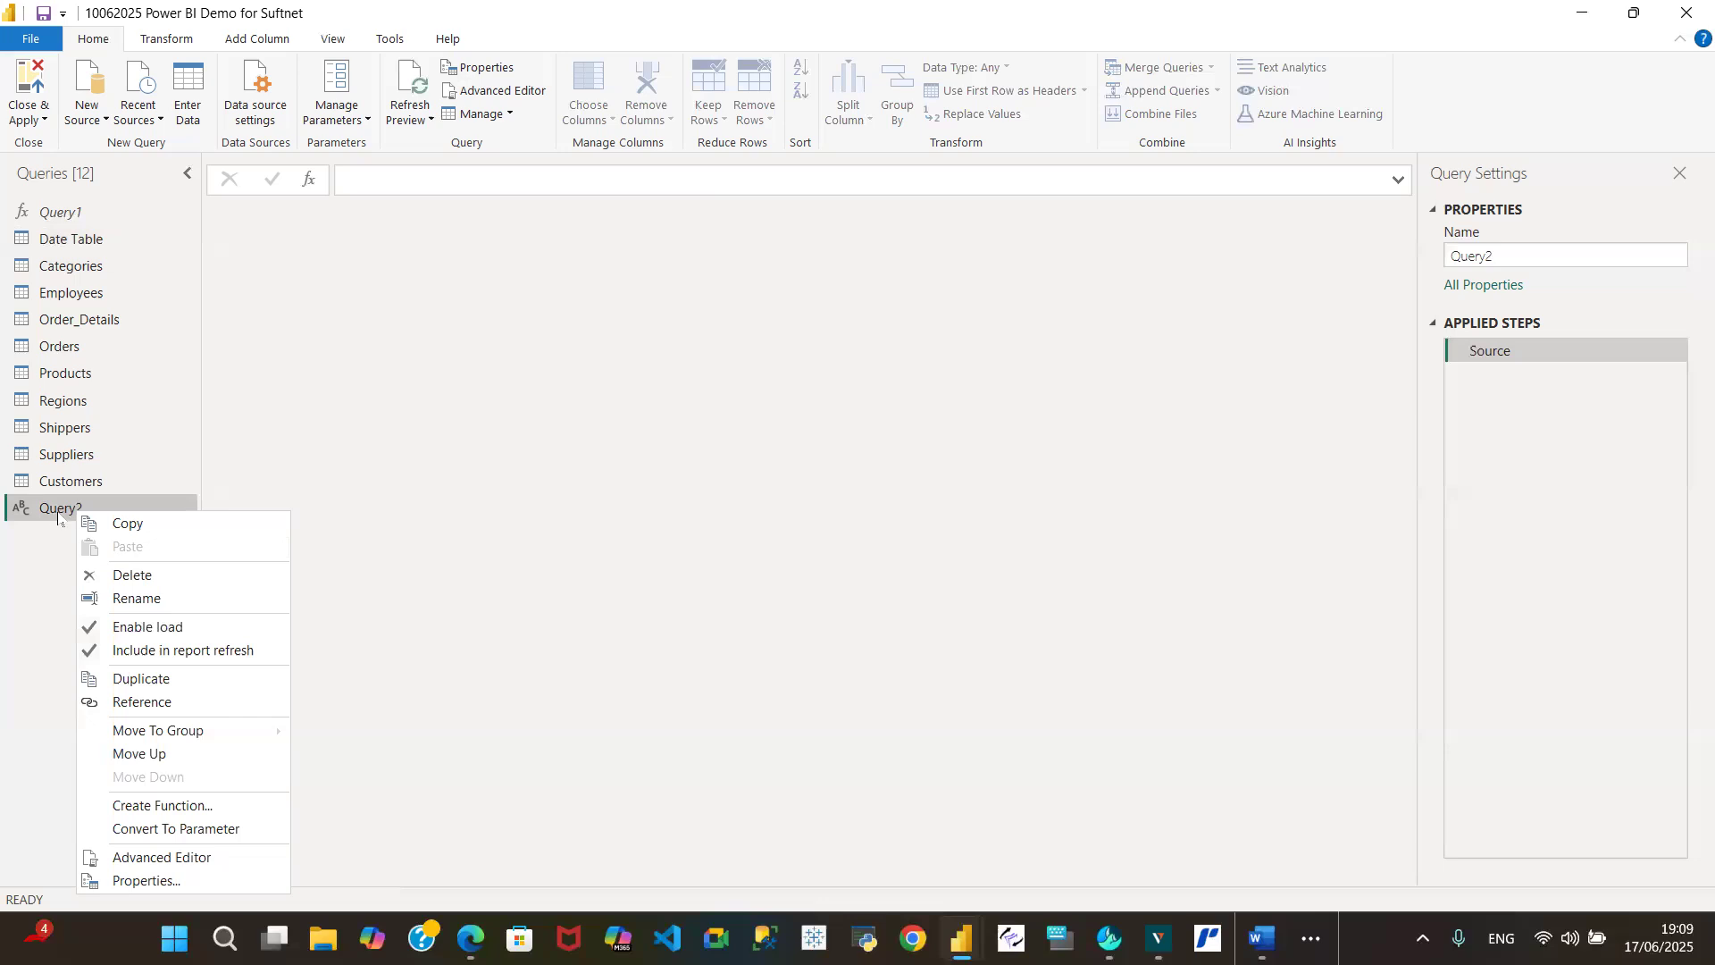
left_click(140, 576)
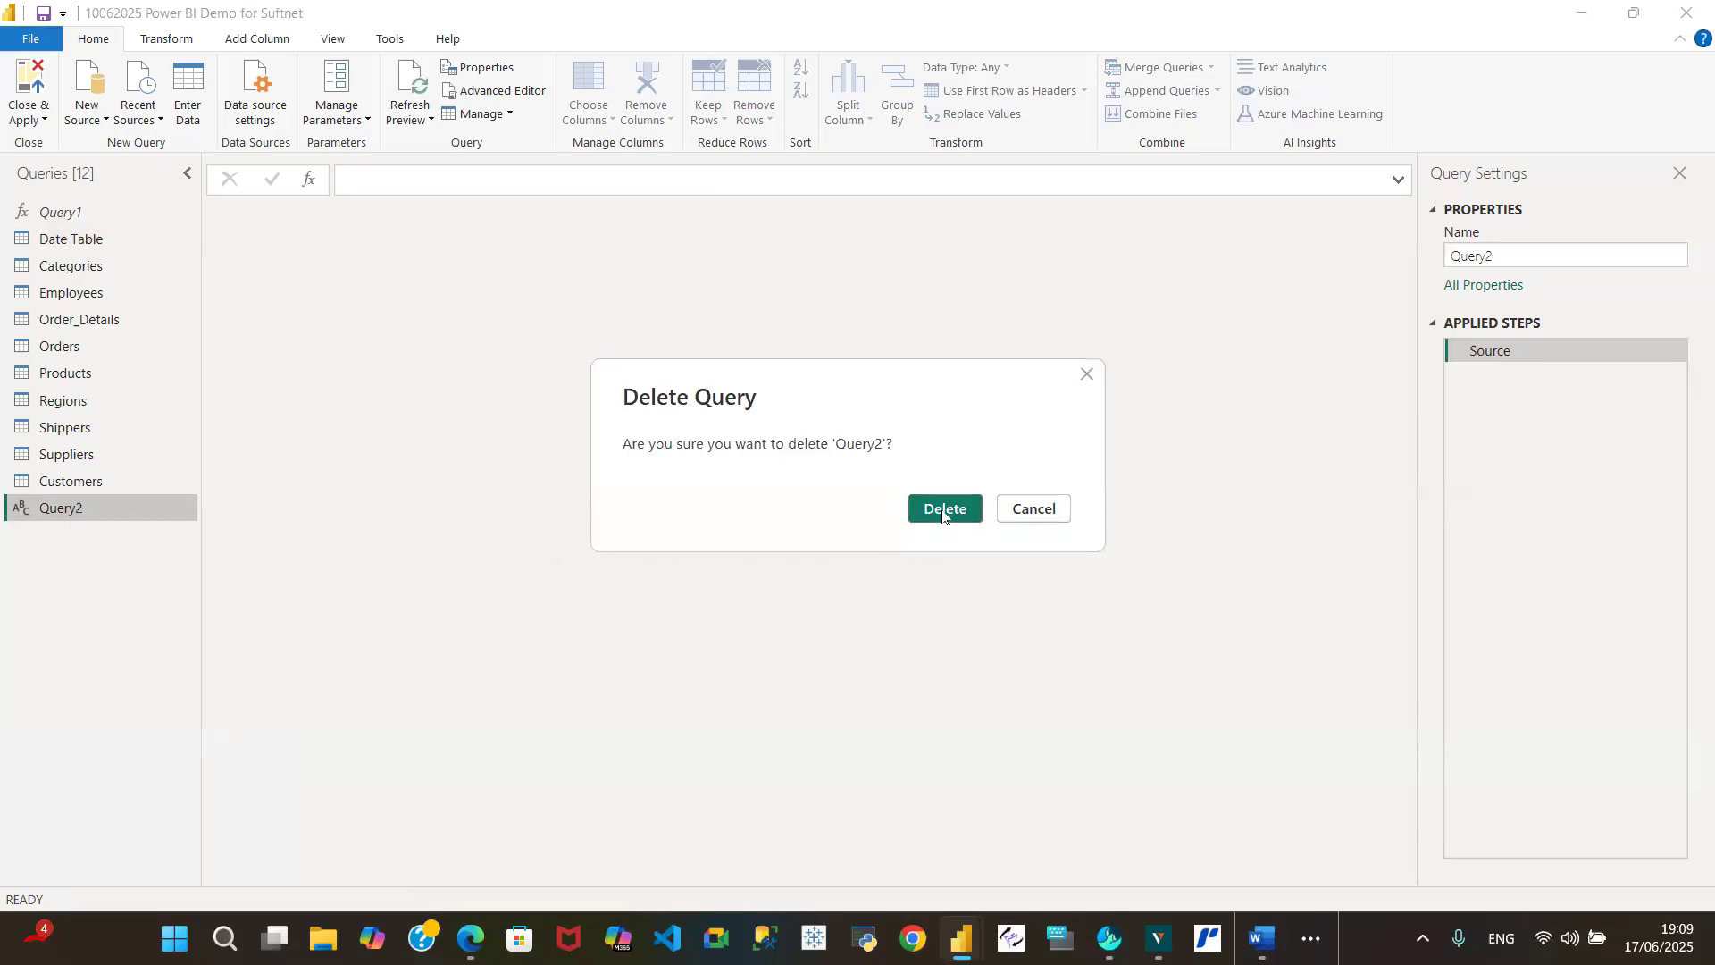
left_click(944, 515)
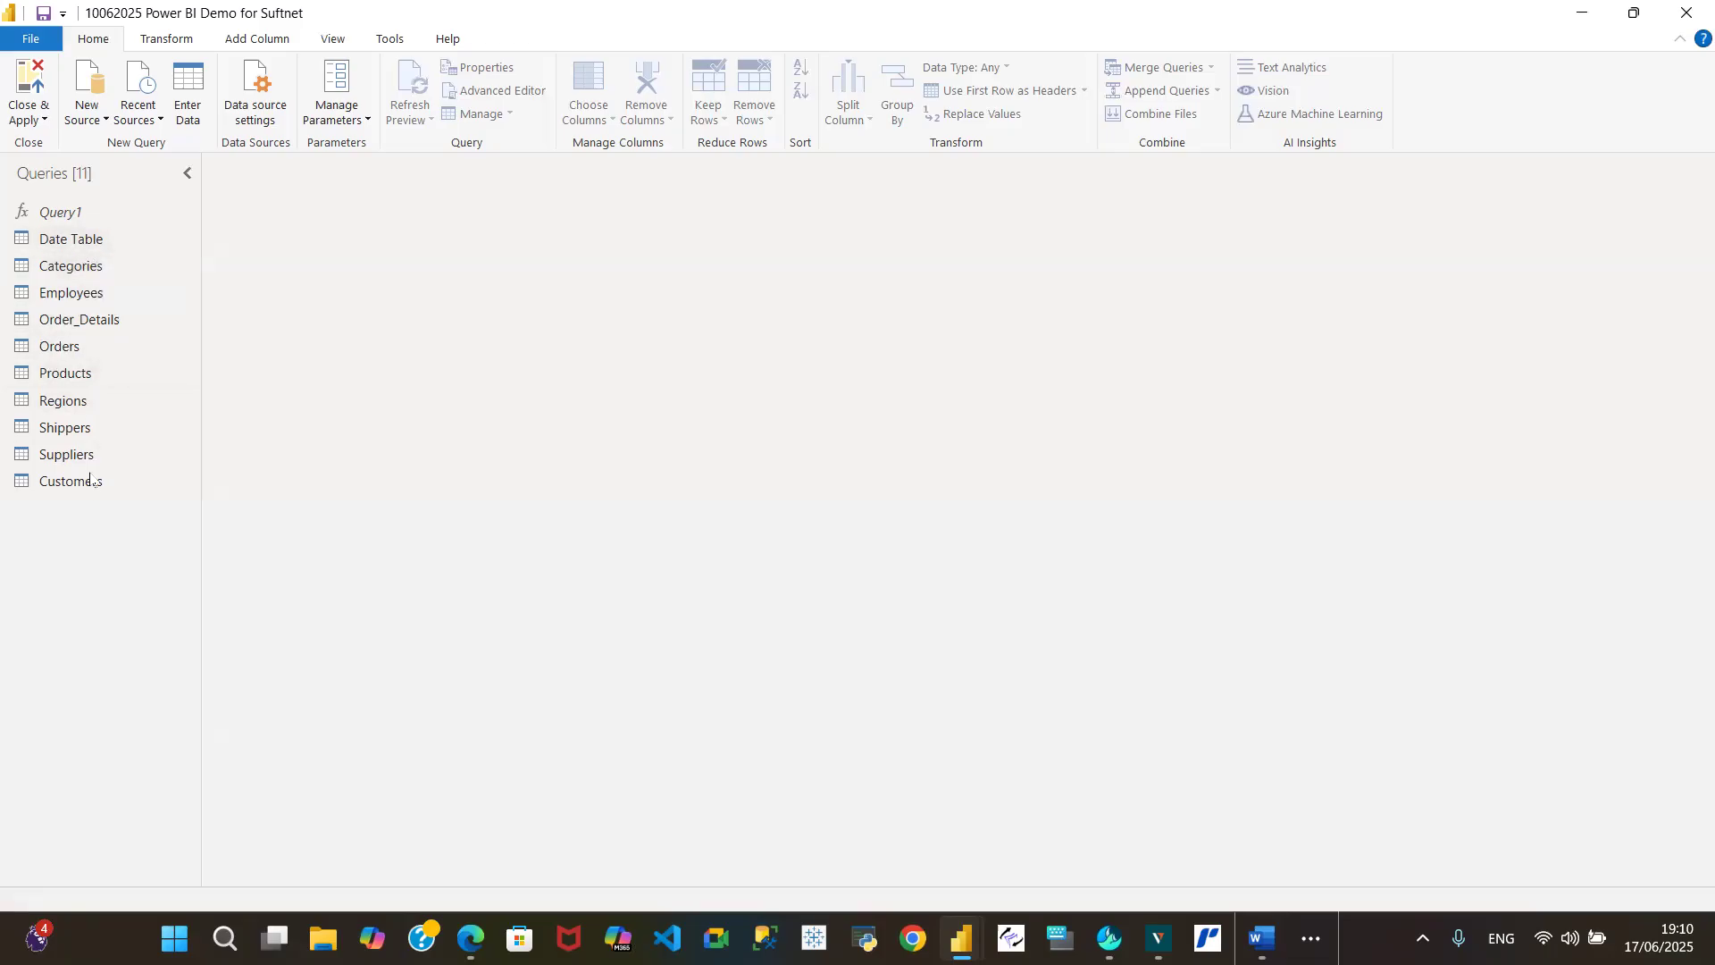
- Review the Categories query by comparing its Navigation and Removed Columns applied steps
left_click(82, 270)
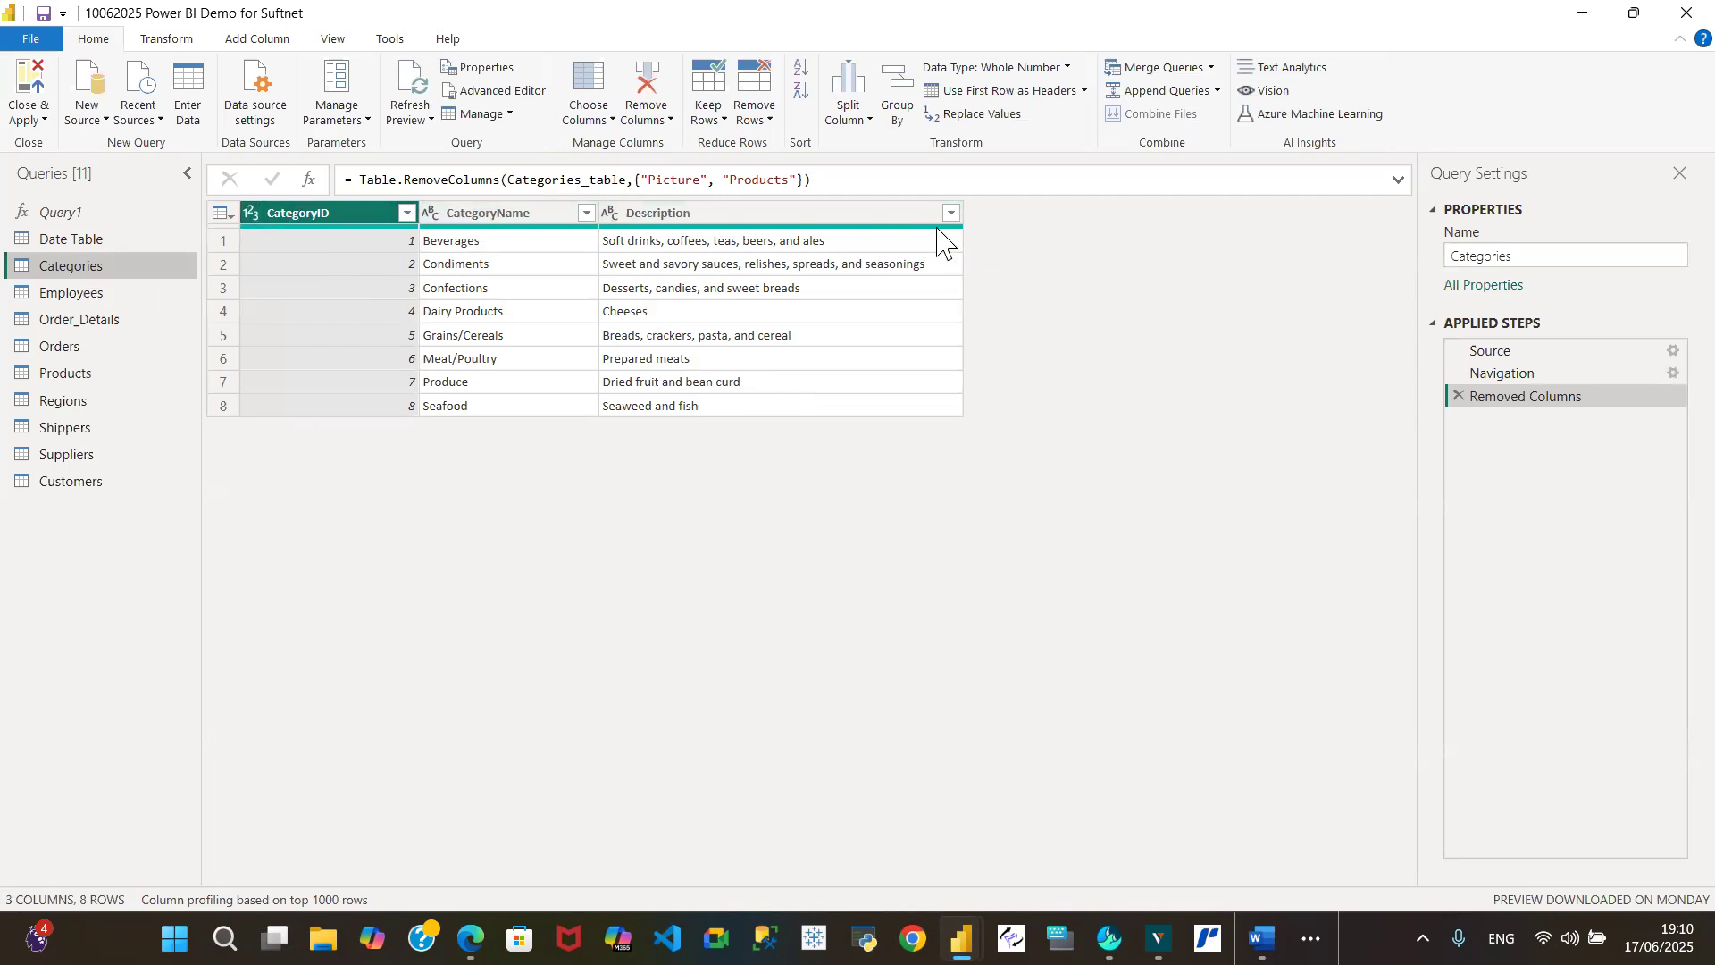
mouse_move(958, 229)
left_click(1600, 376)
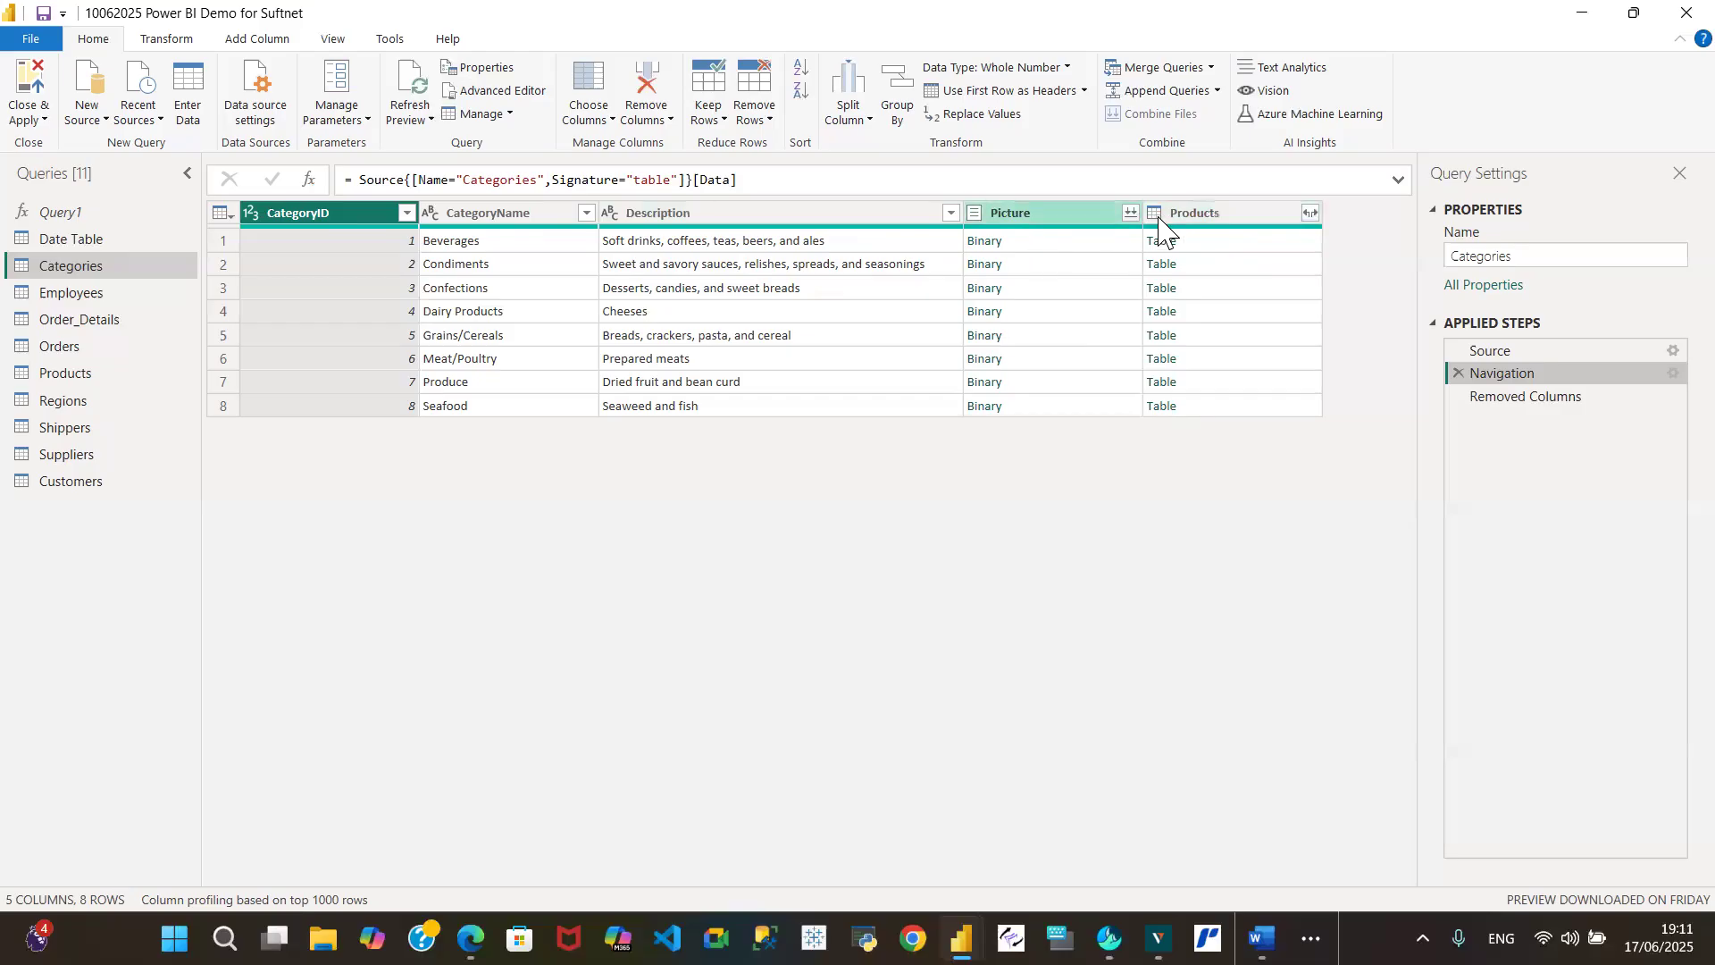
left_click(1558, 400)
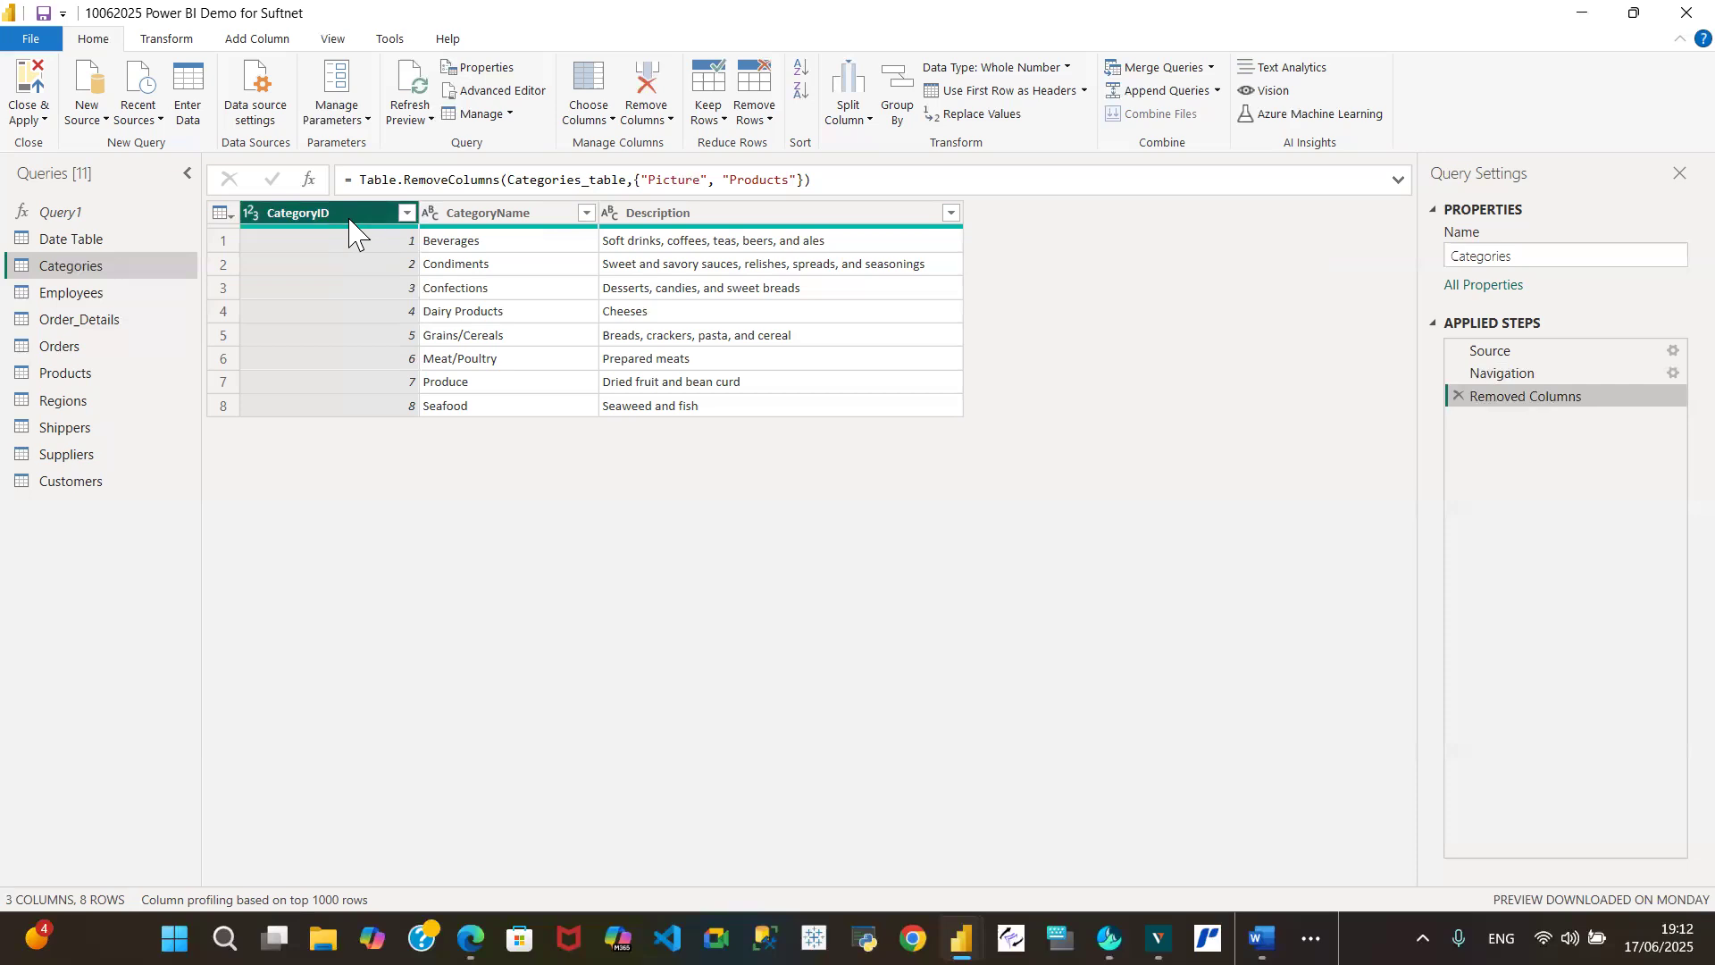
mouse_move(315, 230)
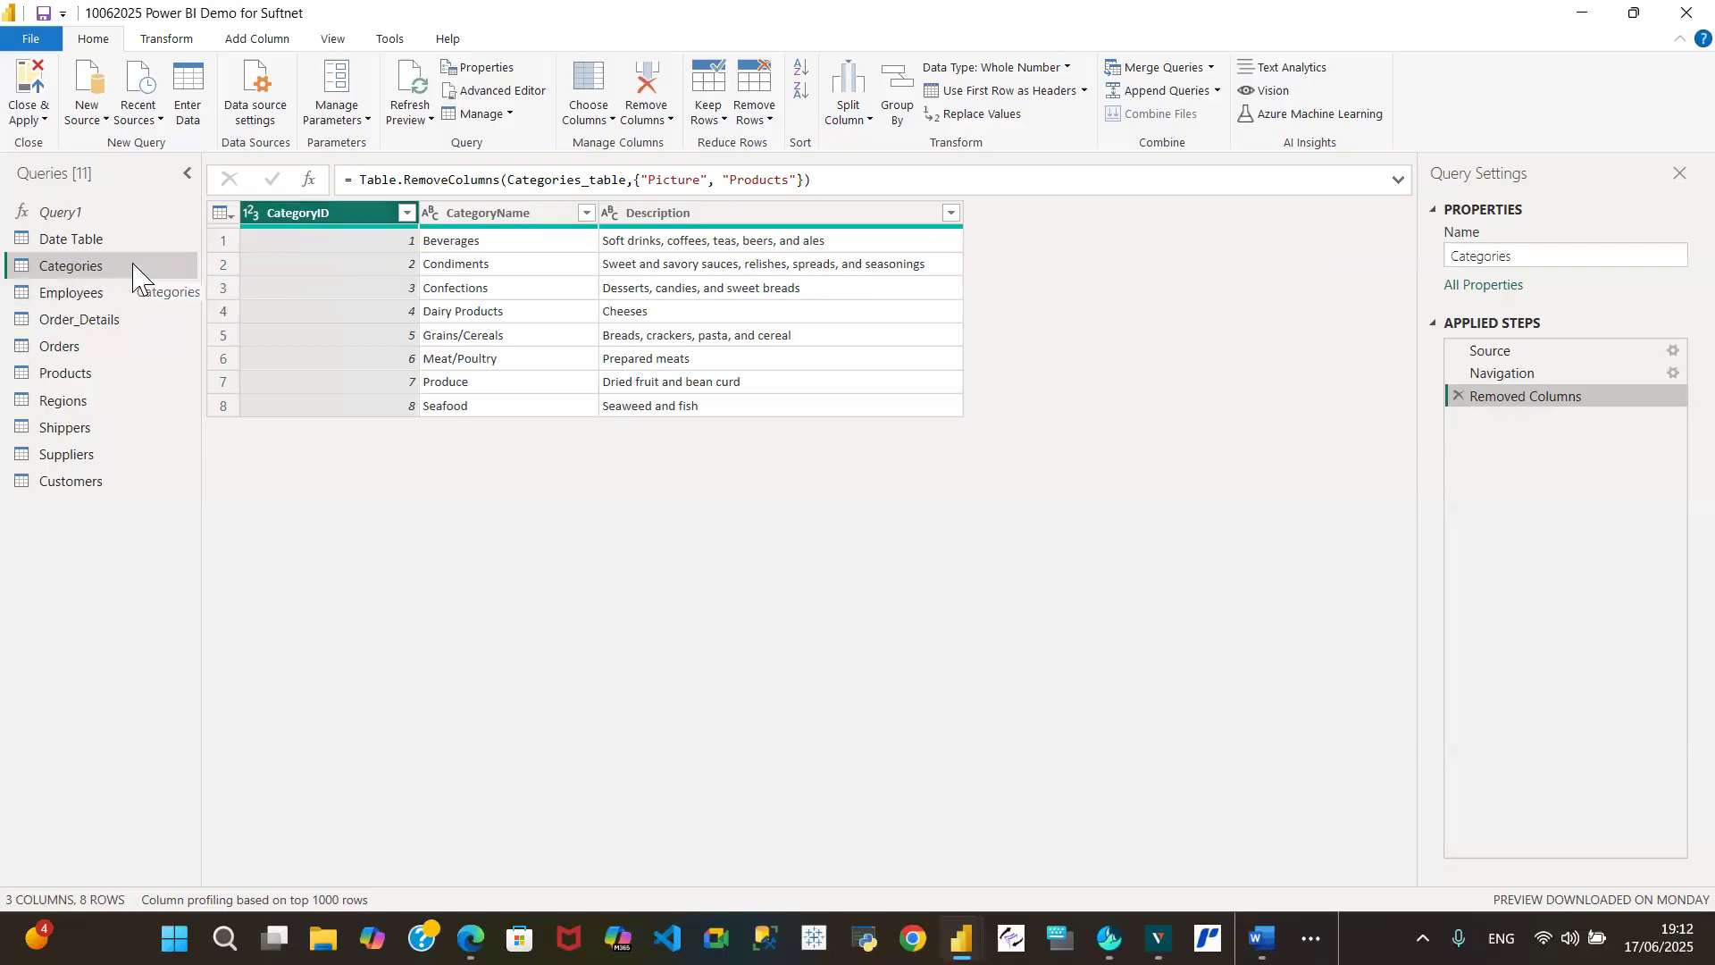
- Review the Employees query's Navigation, Changed Type and Removed Columns applied steps across all its columns
left_click(100, 298)
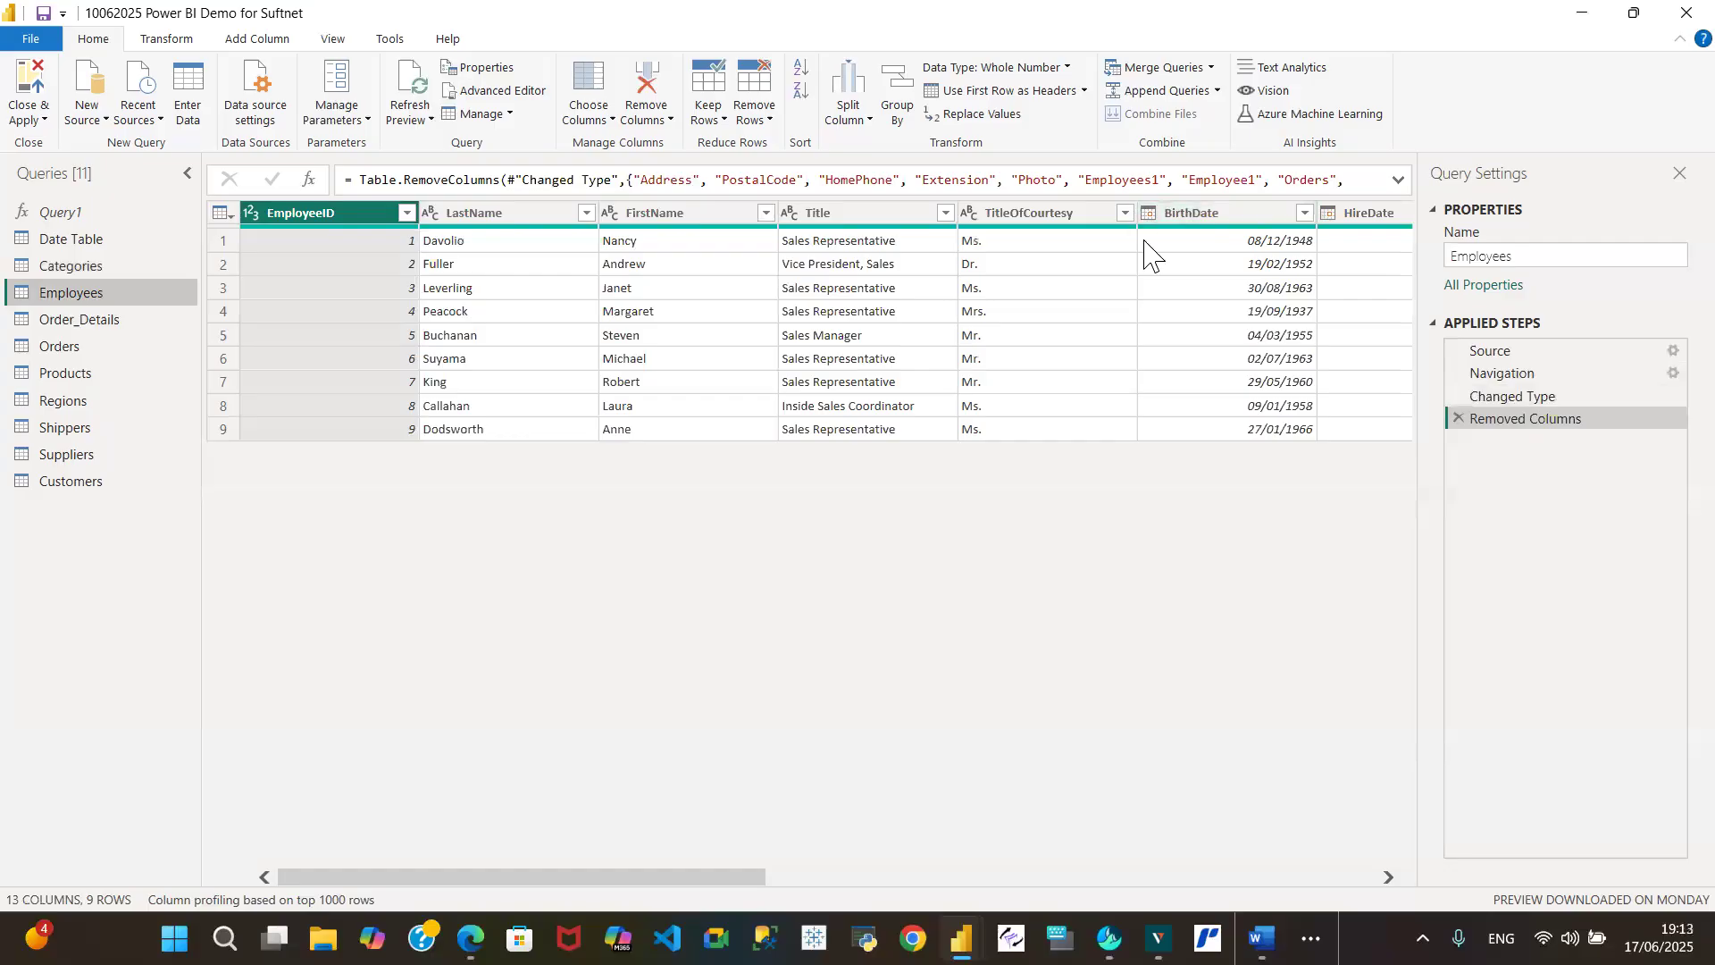
left_click(1568, 378)
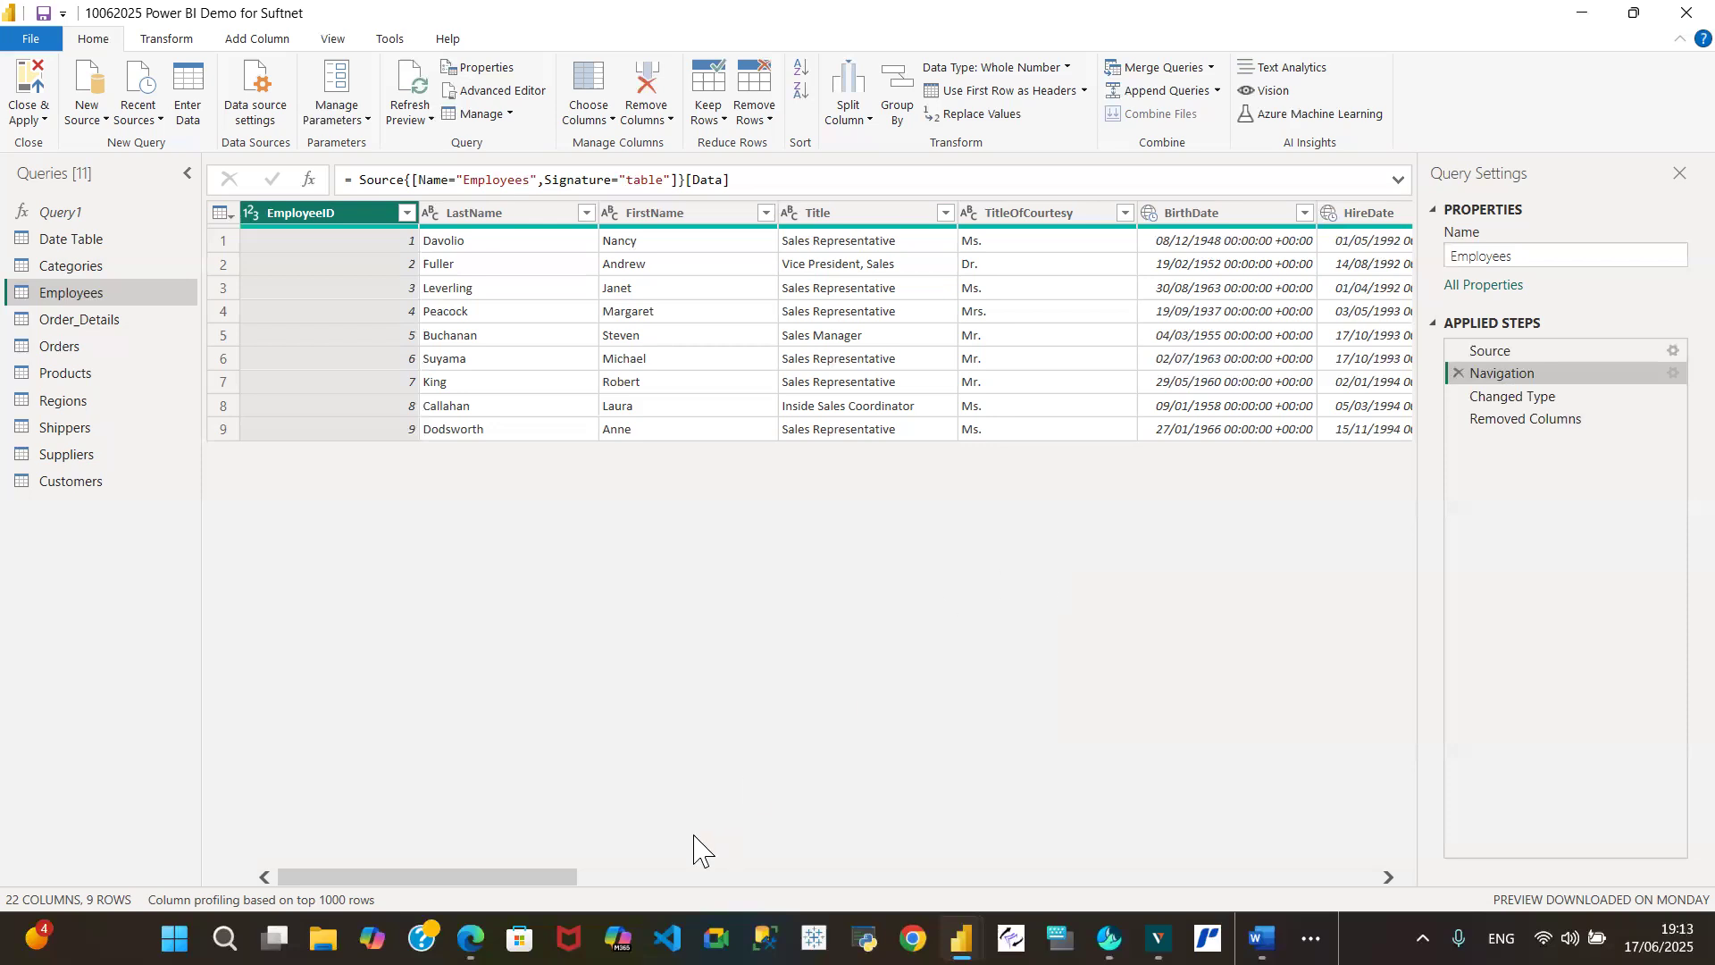
left_click_drag(555, 876, 696, 877)
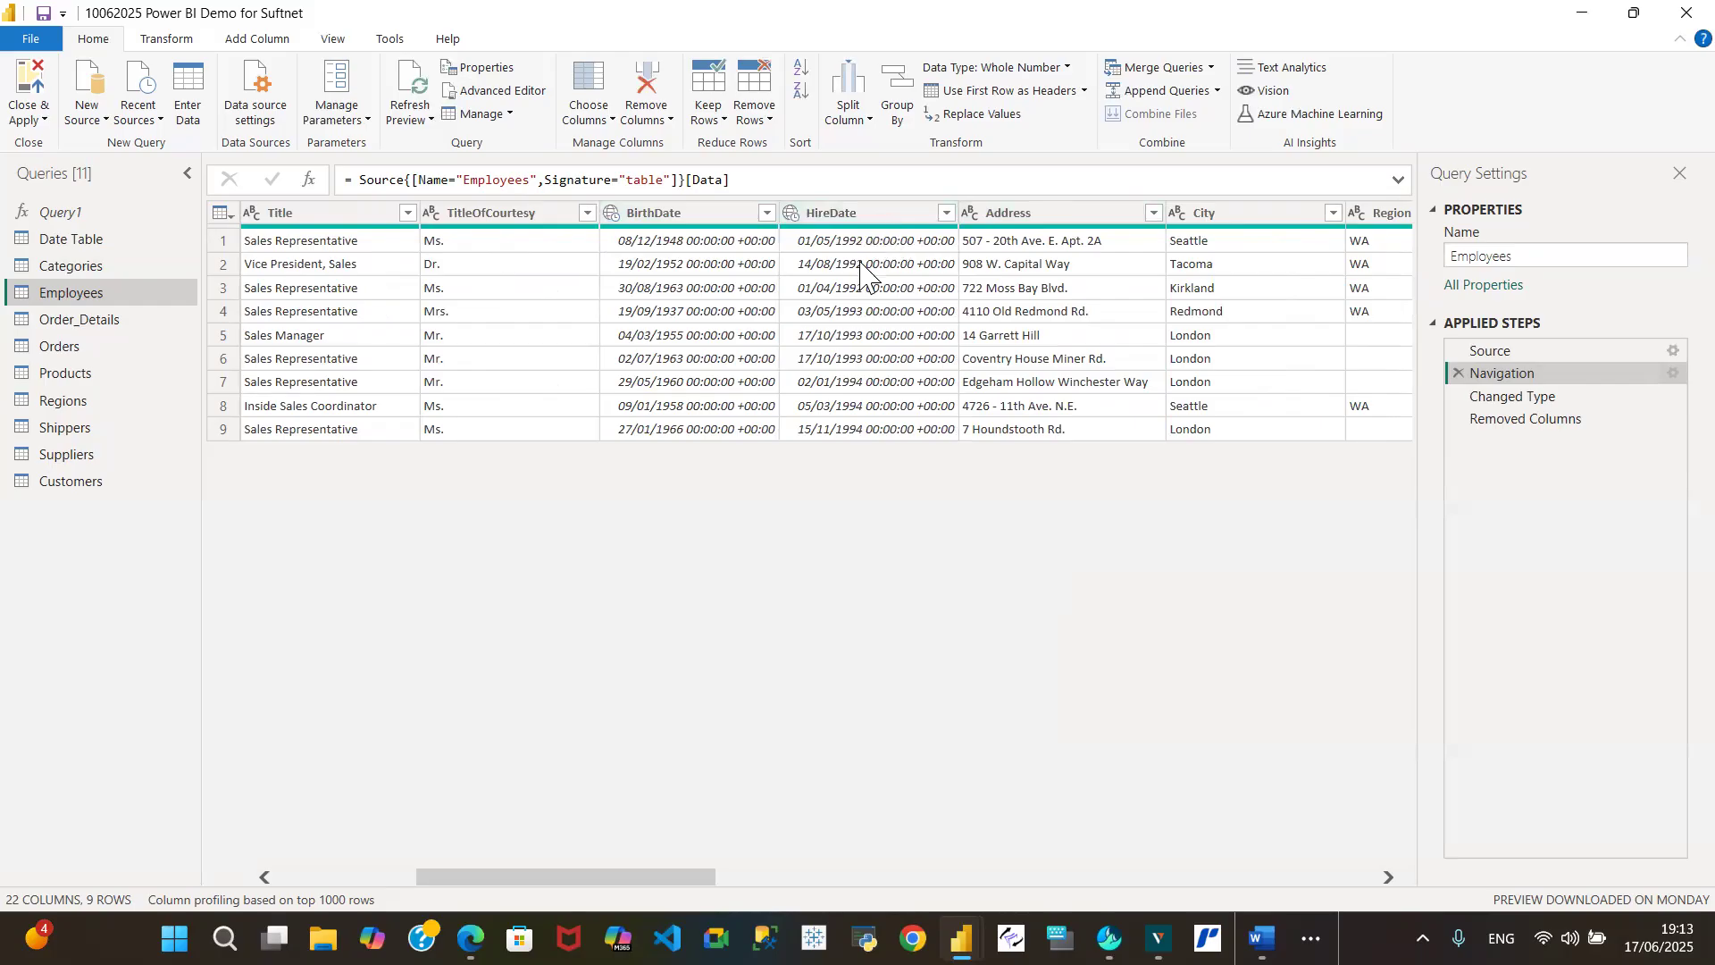
left_click(1538, 398)
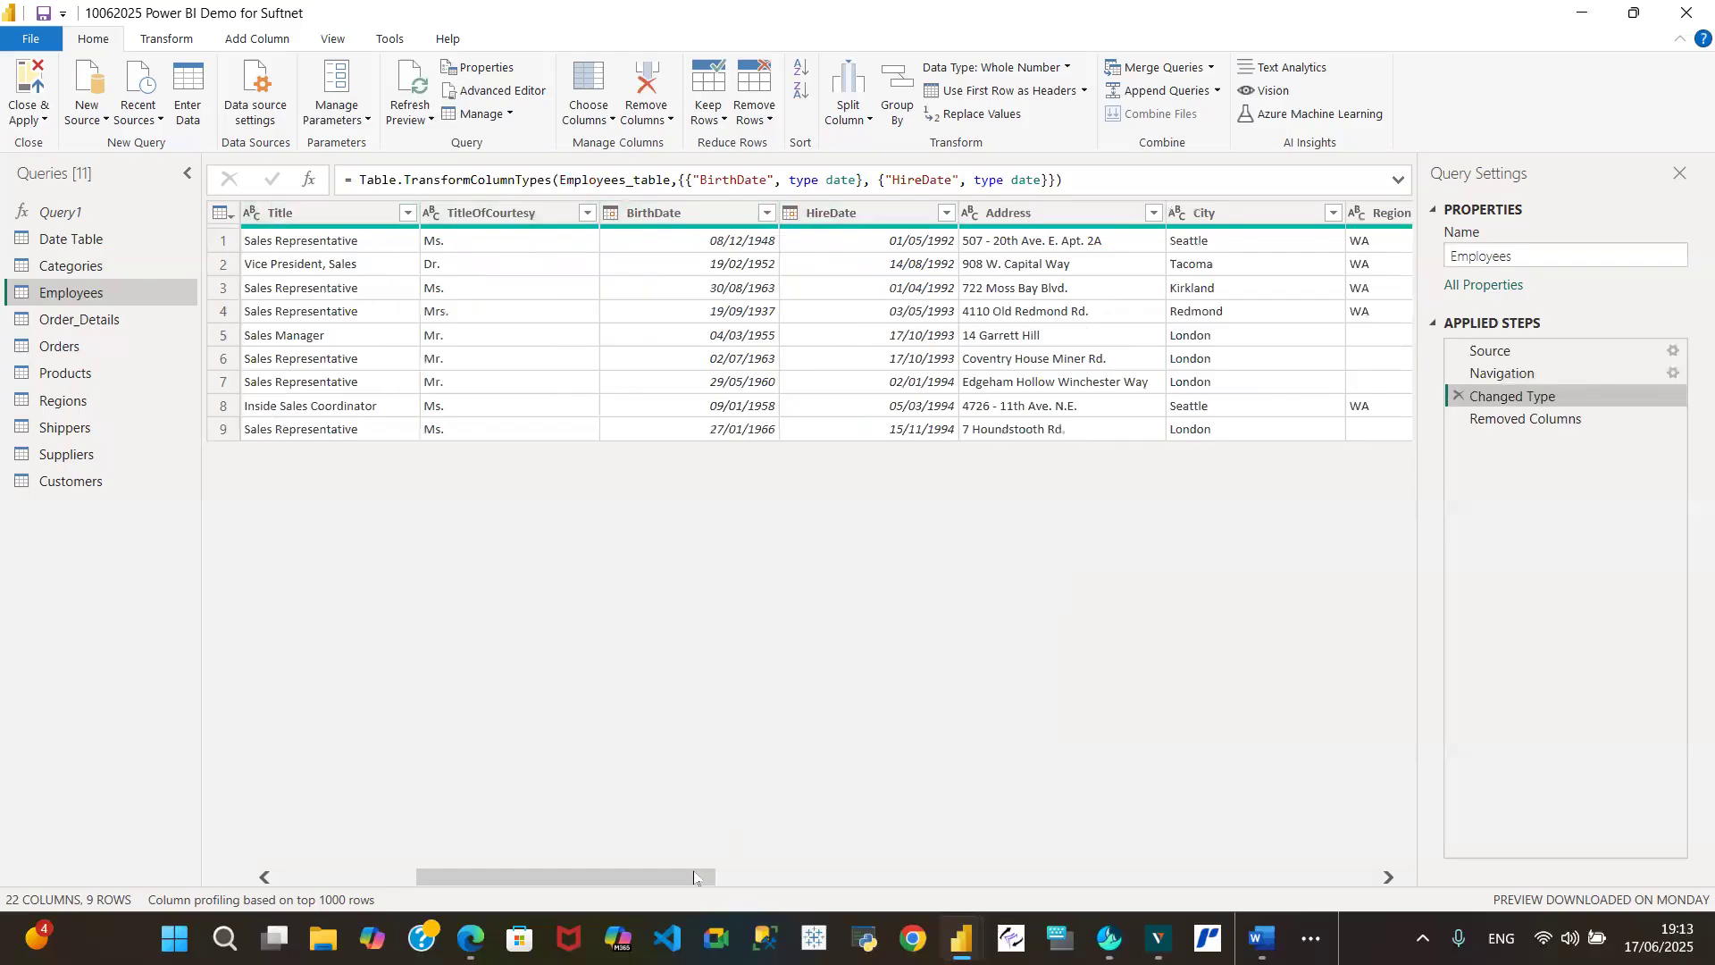
left_click_drag(686, 884, 1345, 880)
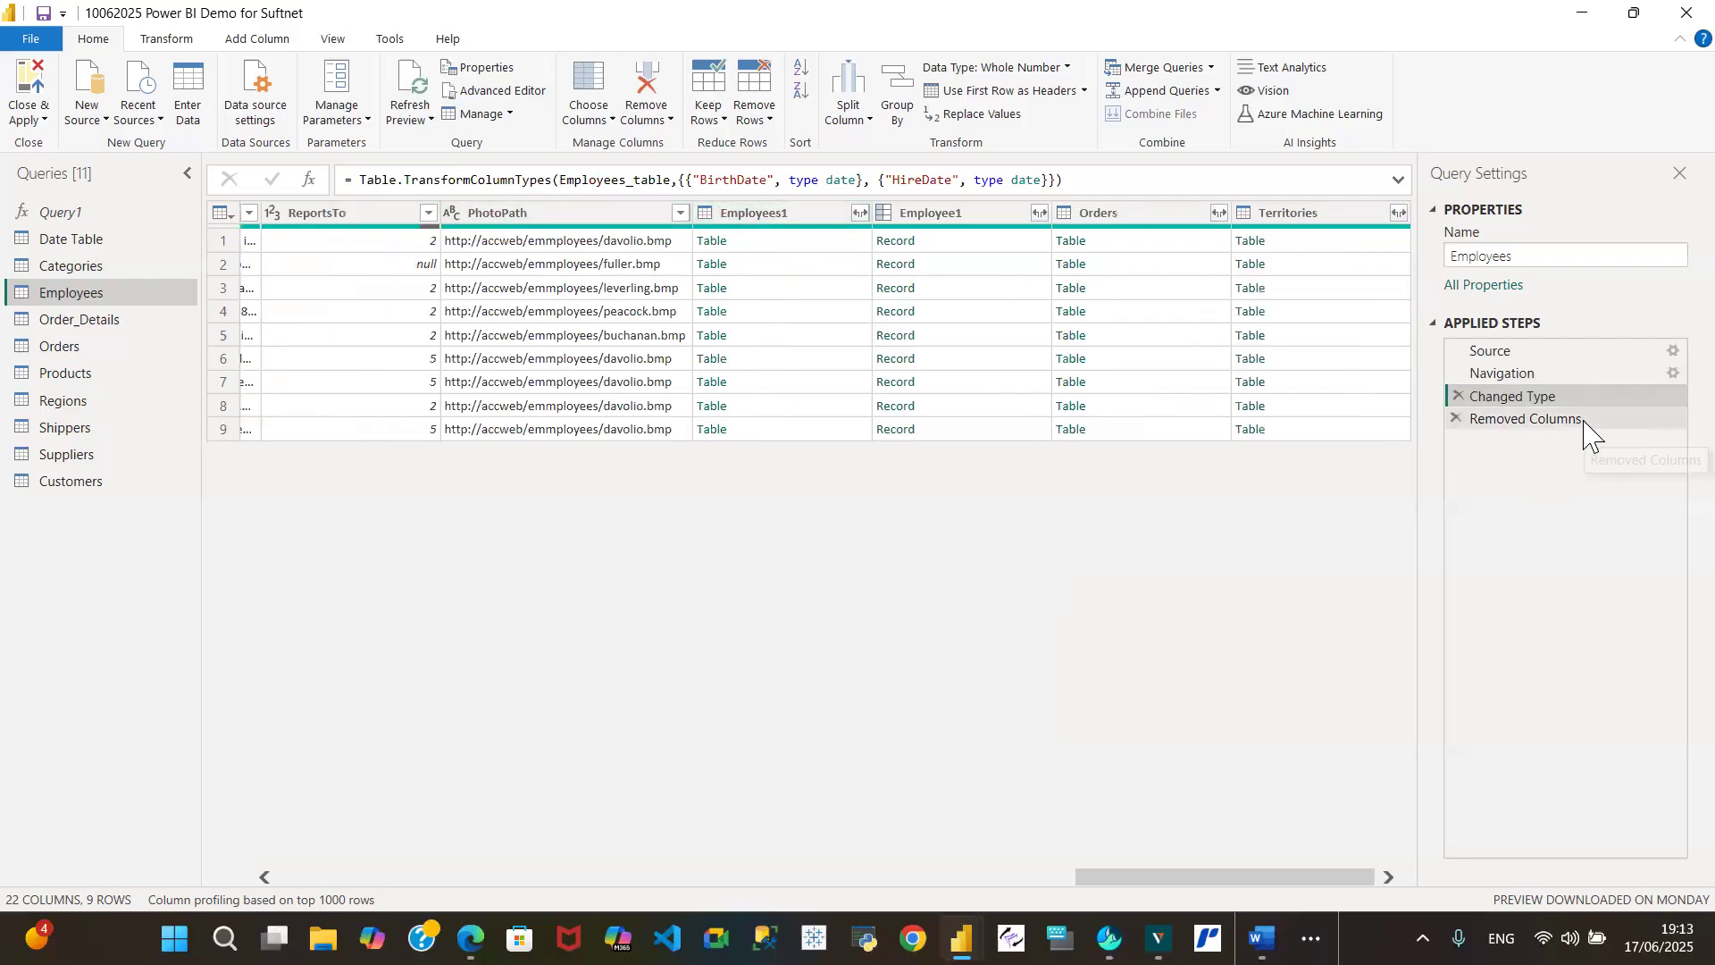
left_click(1554, 420)
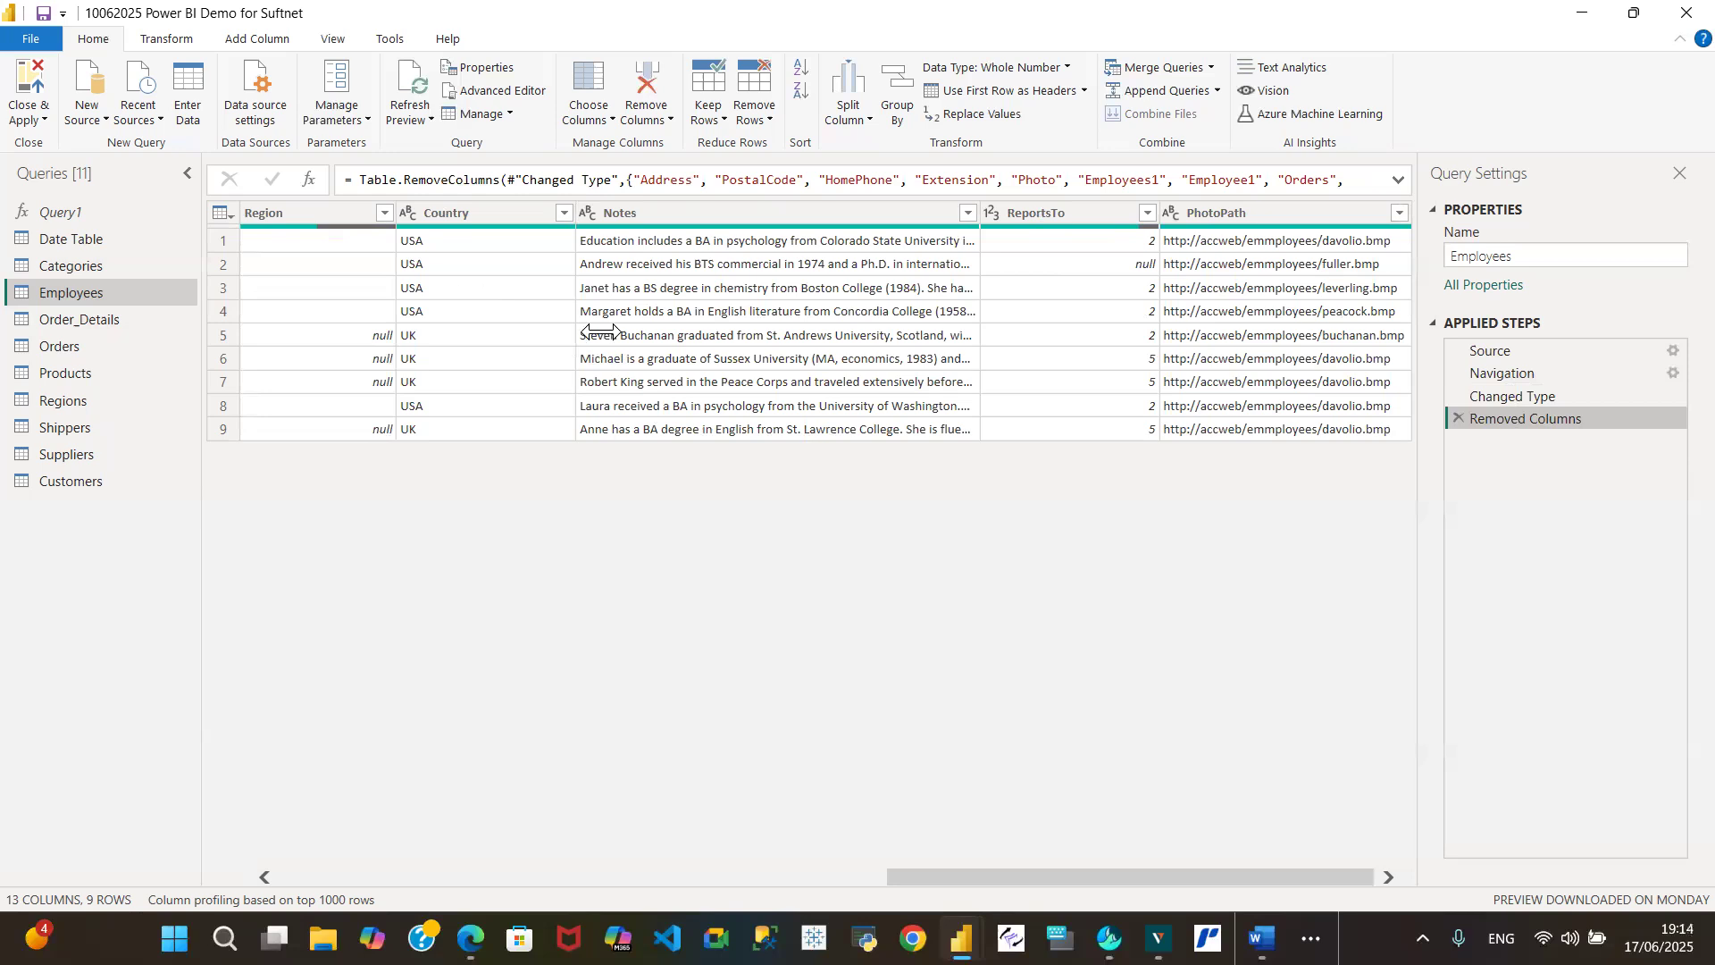
left_click_drag(982, 876, 317, 846)
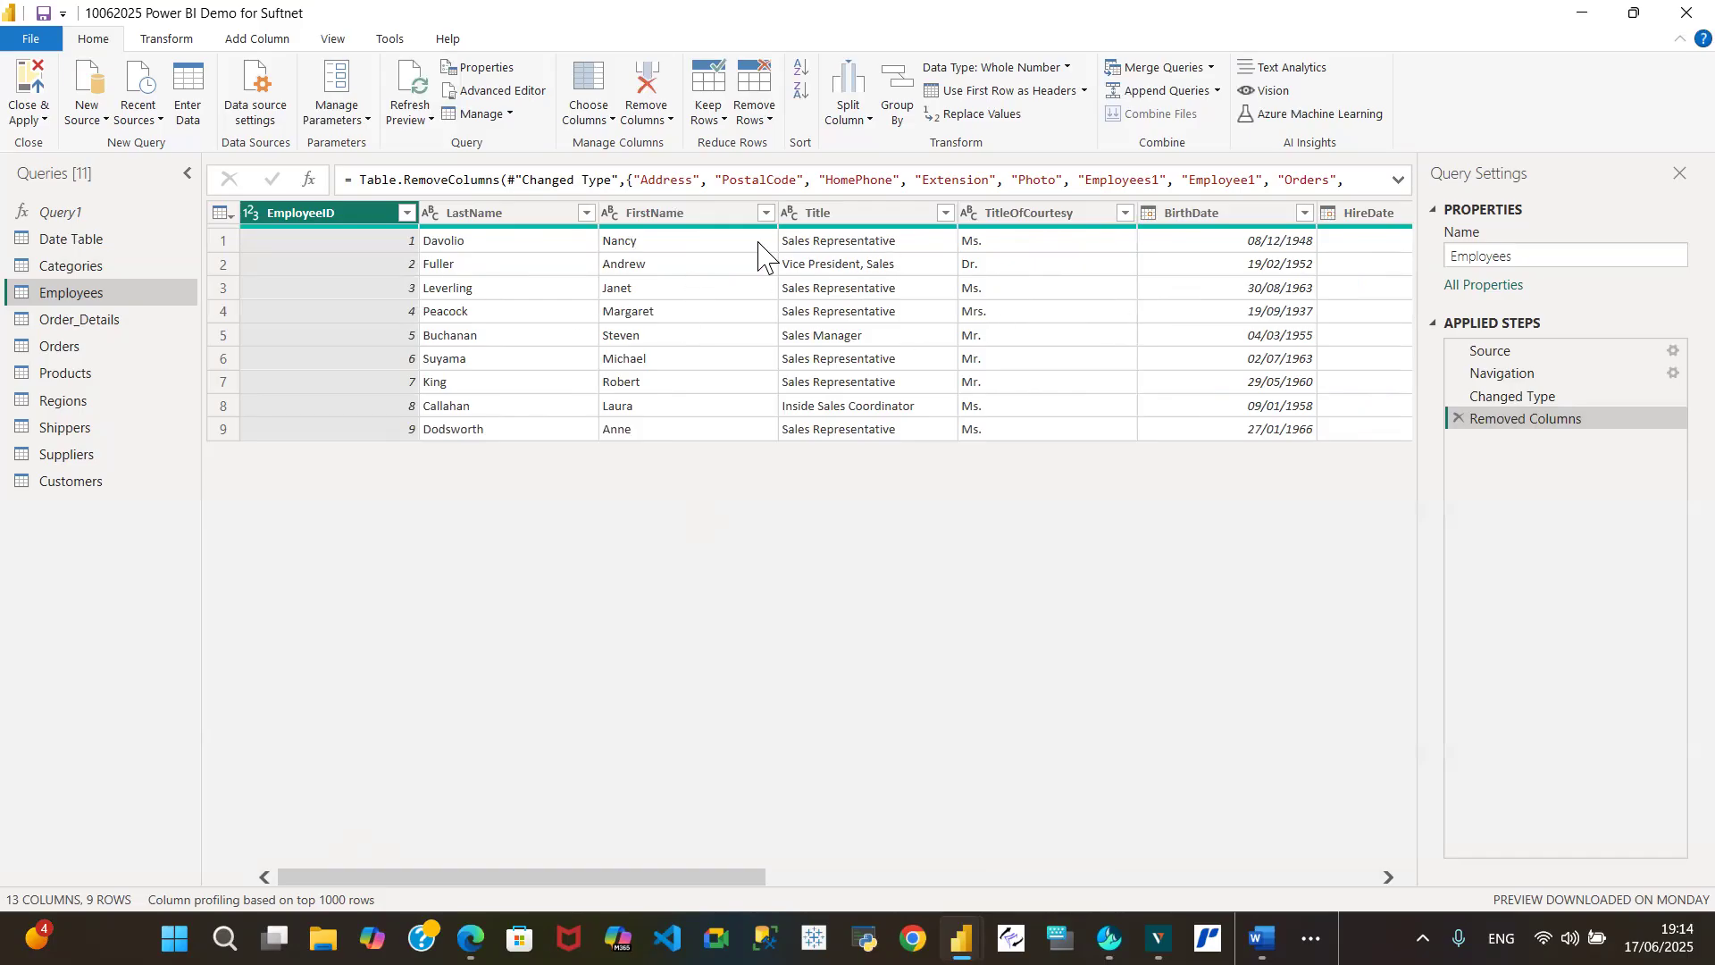
- Replace null with 0 in the Employees query's ReportsTo column, and remove the resulting Replaced Value step
left_click_drag(628, 880, 1238, 880)
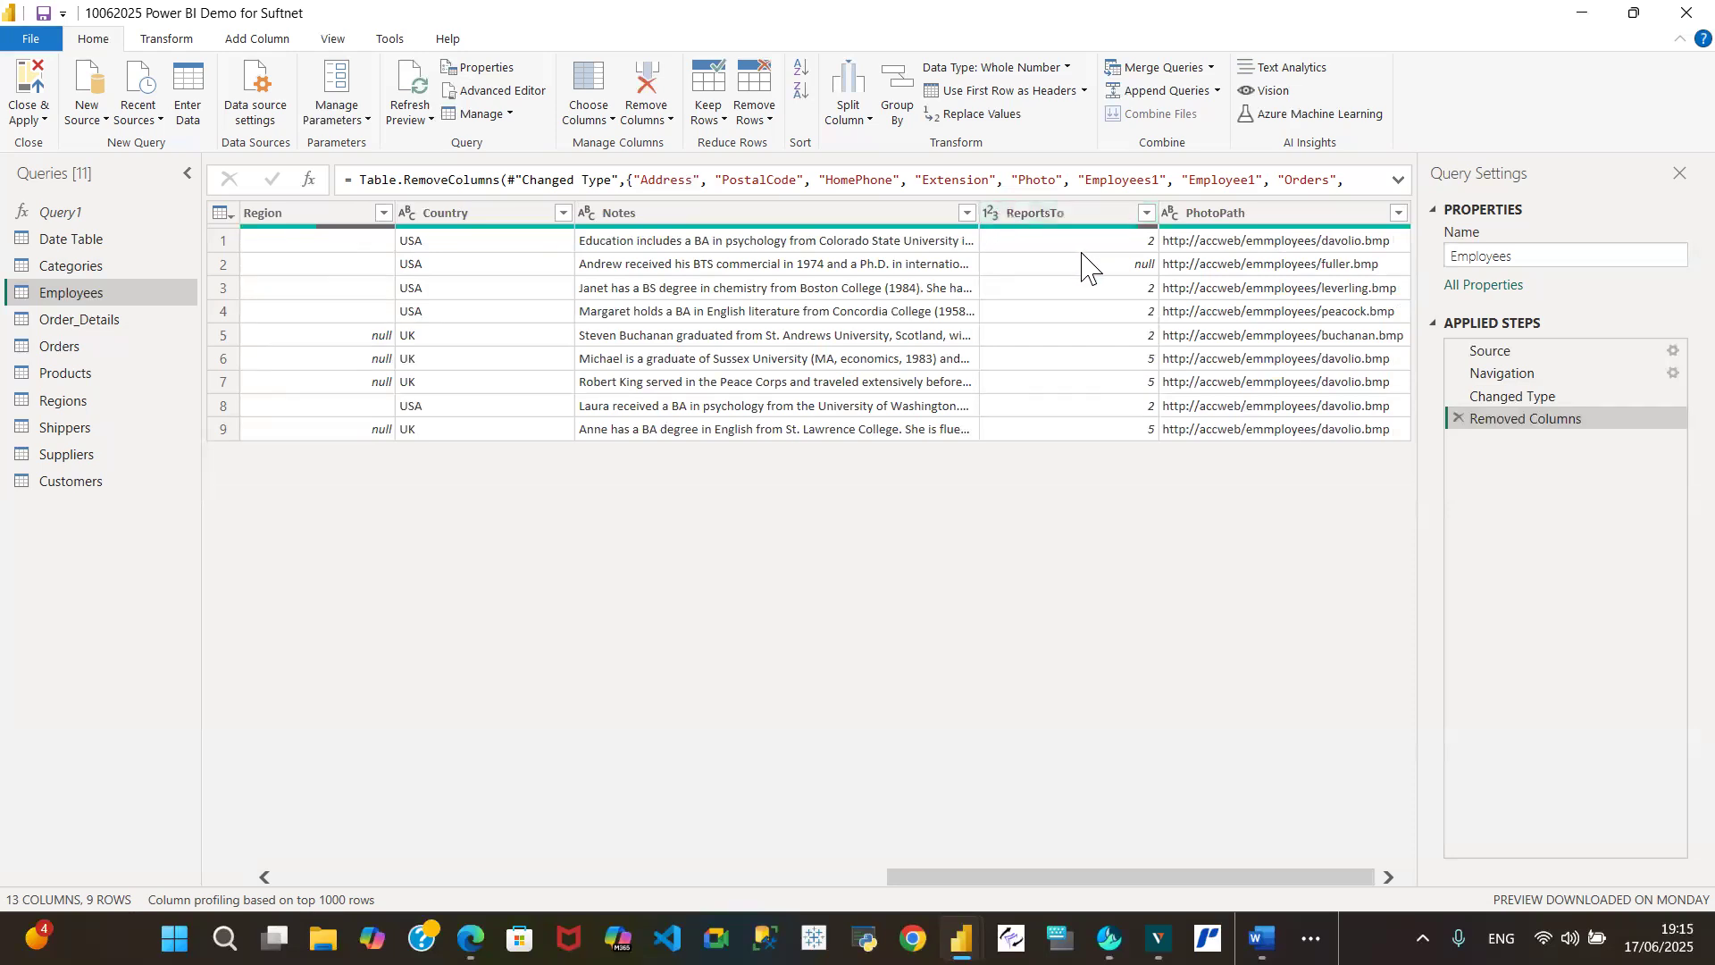
left_click(1059, 216)
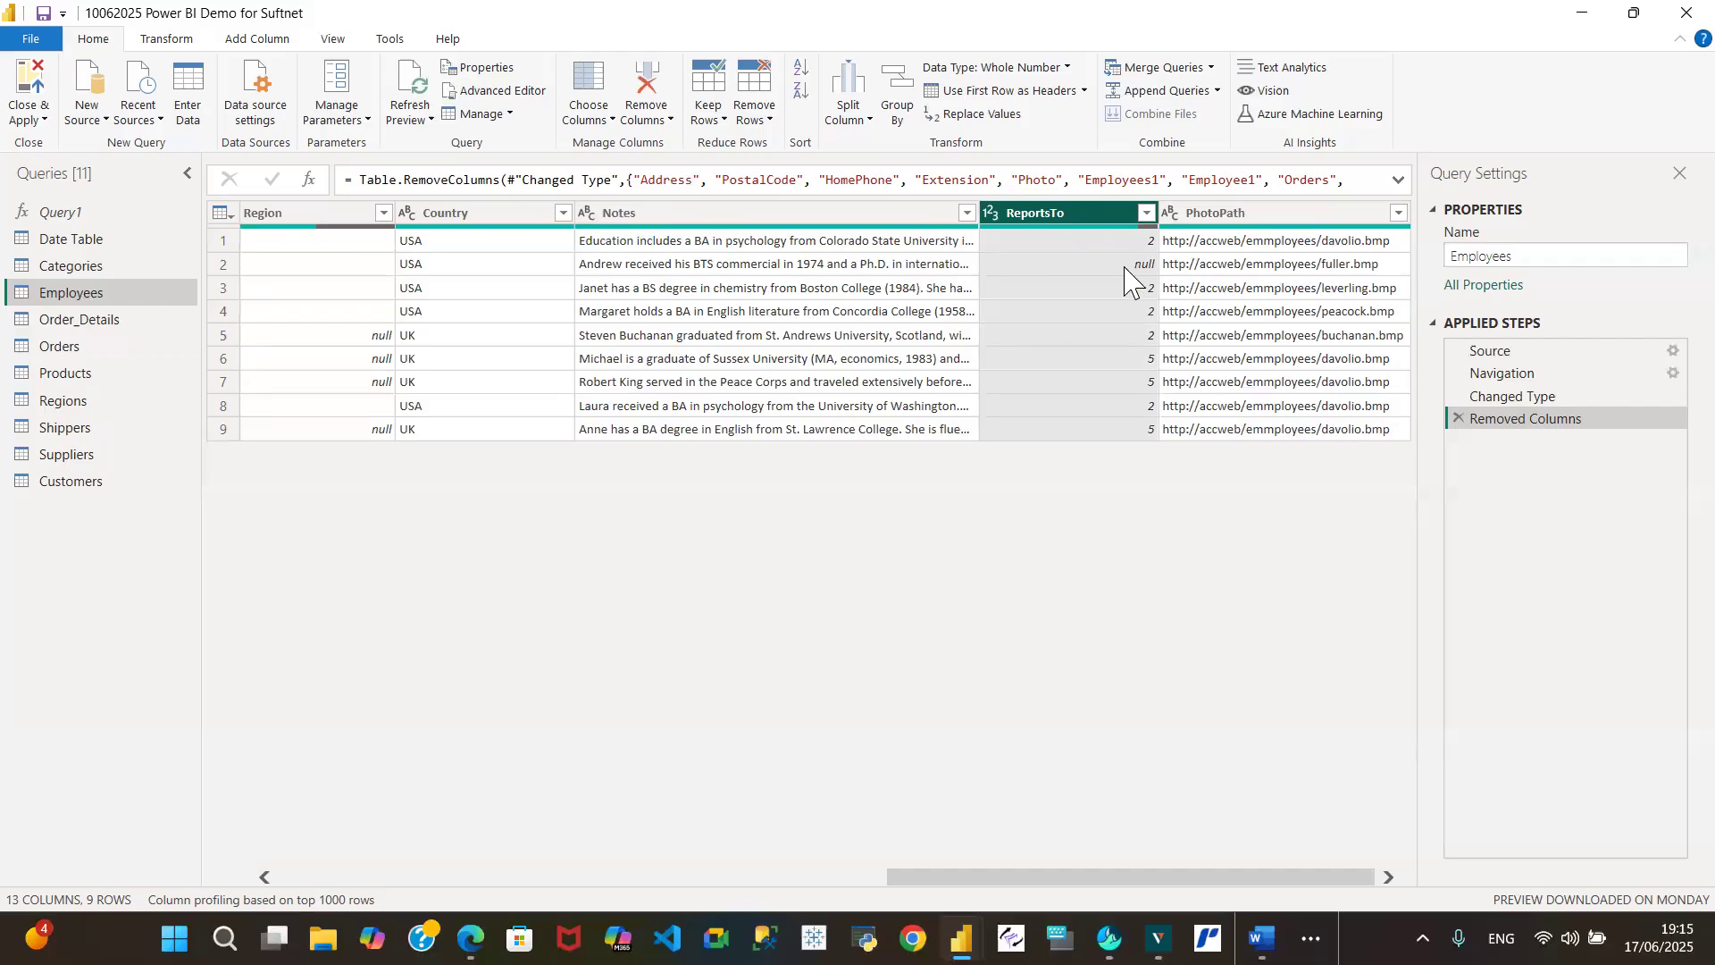
right_click(1050, 226)
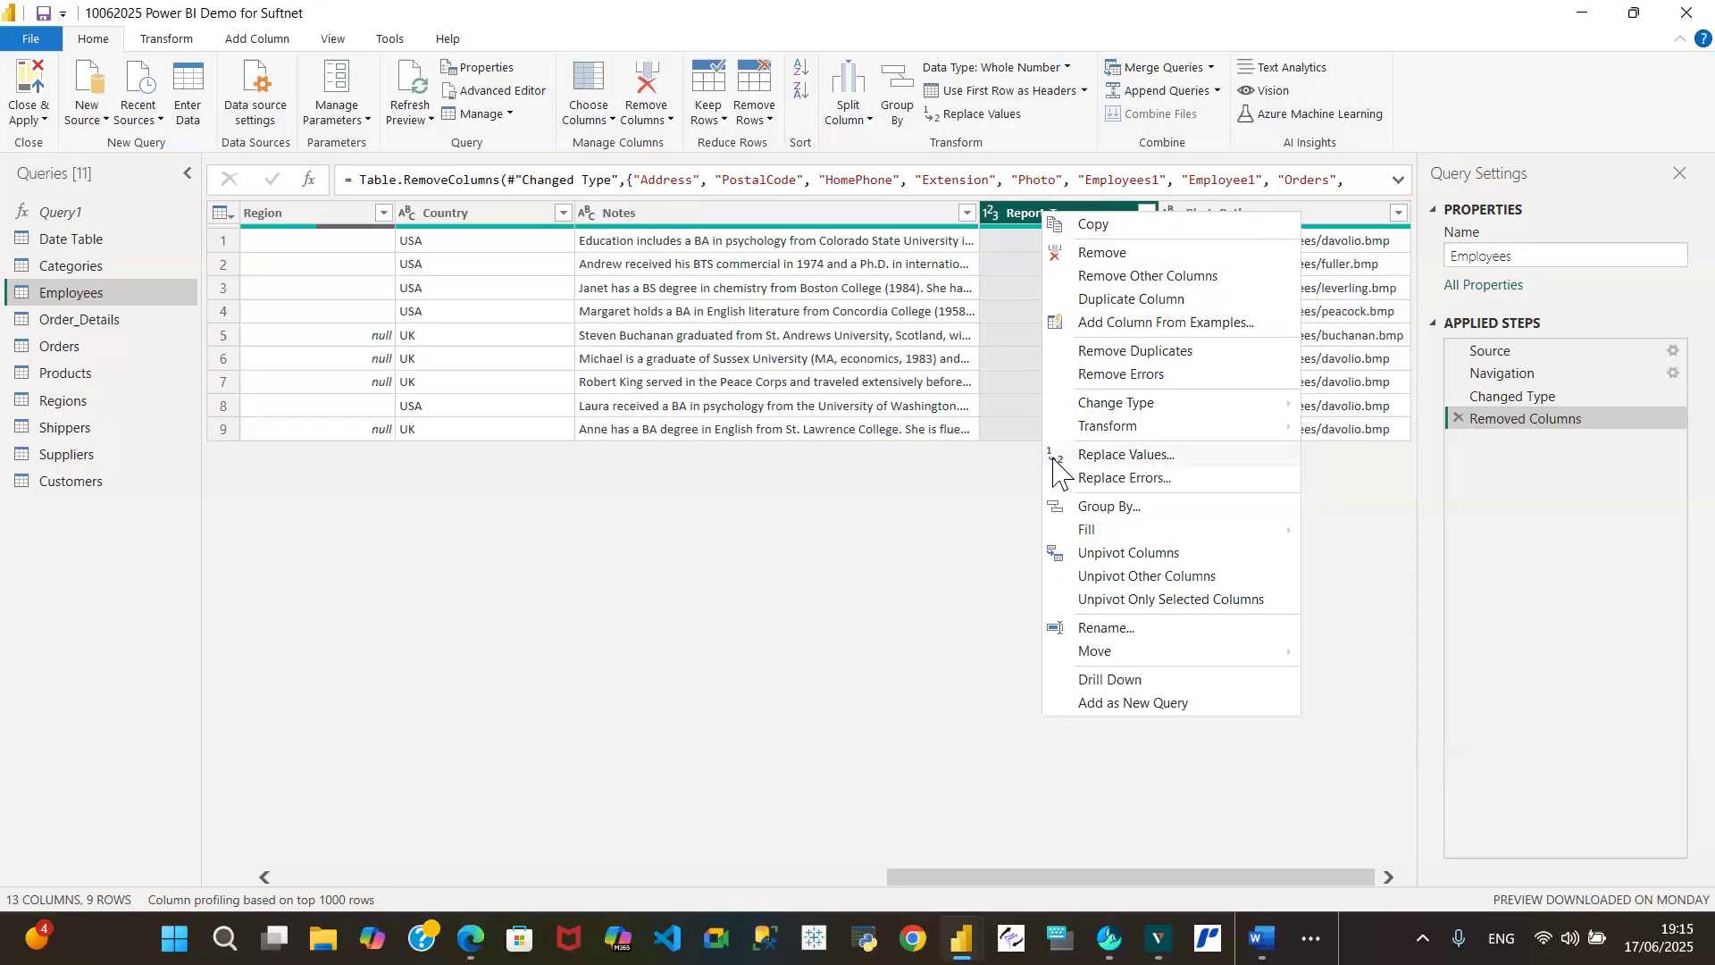
left_click(1128, 456)
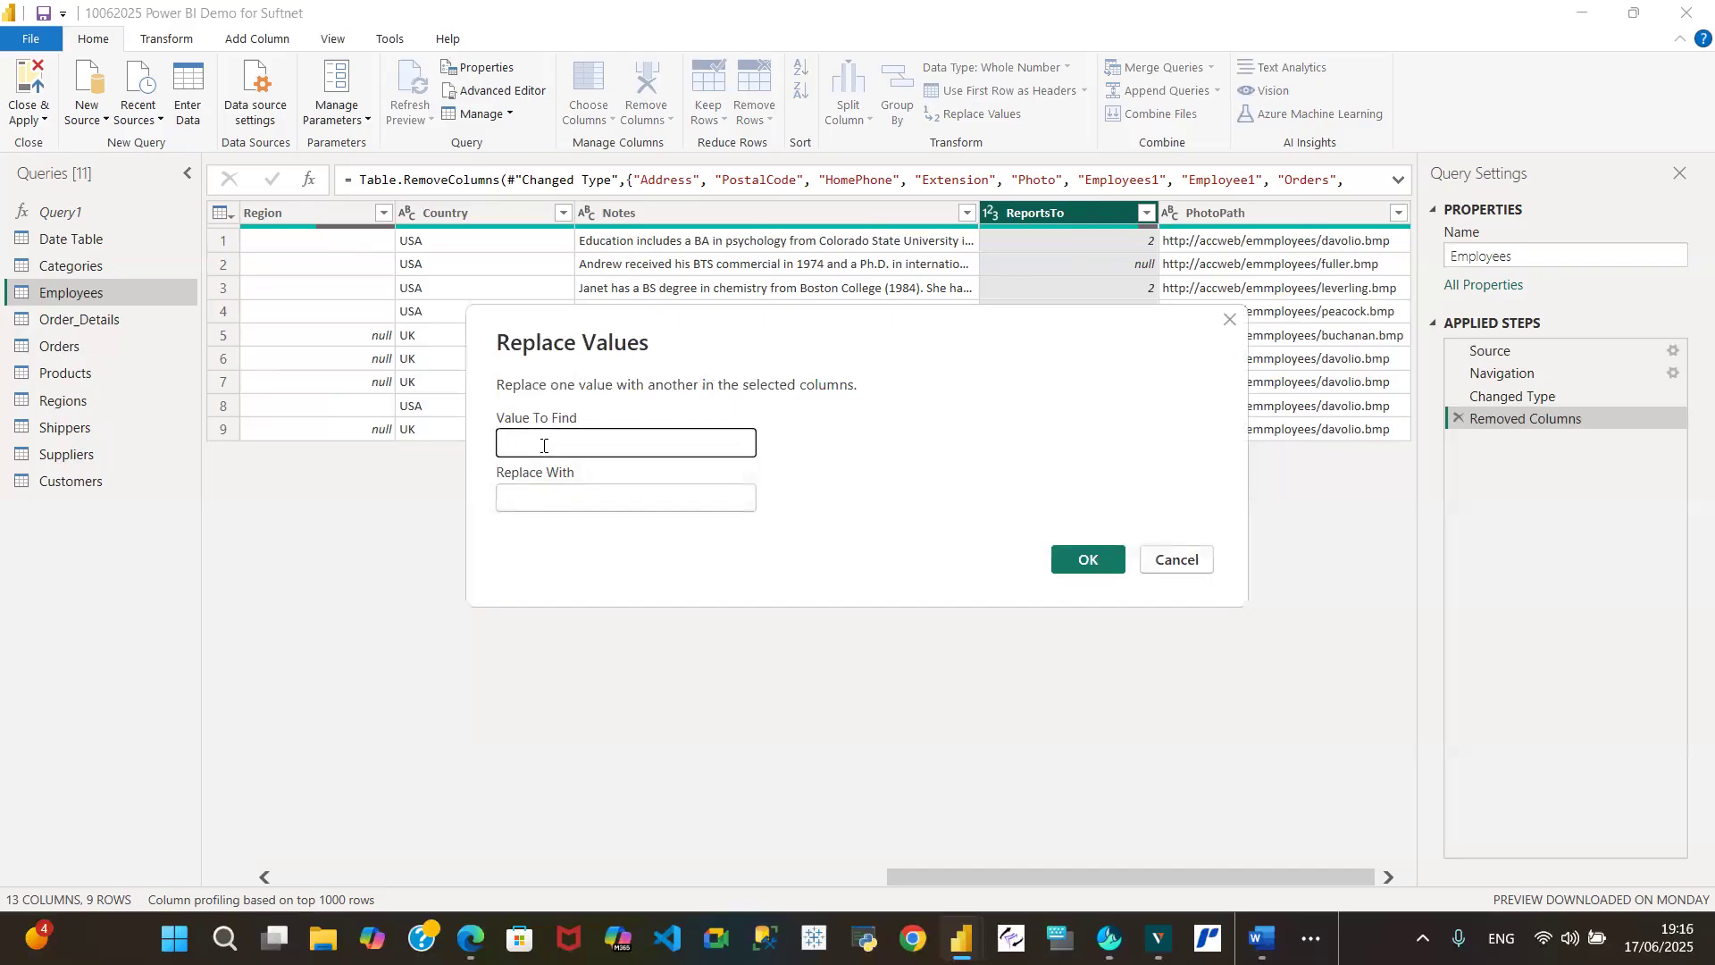
type("ull")
left_click(531, 503)
type("0")
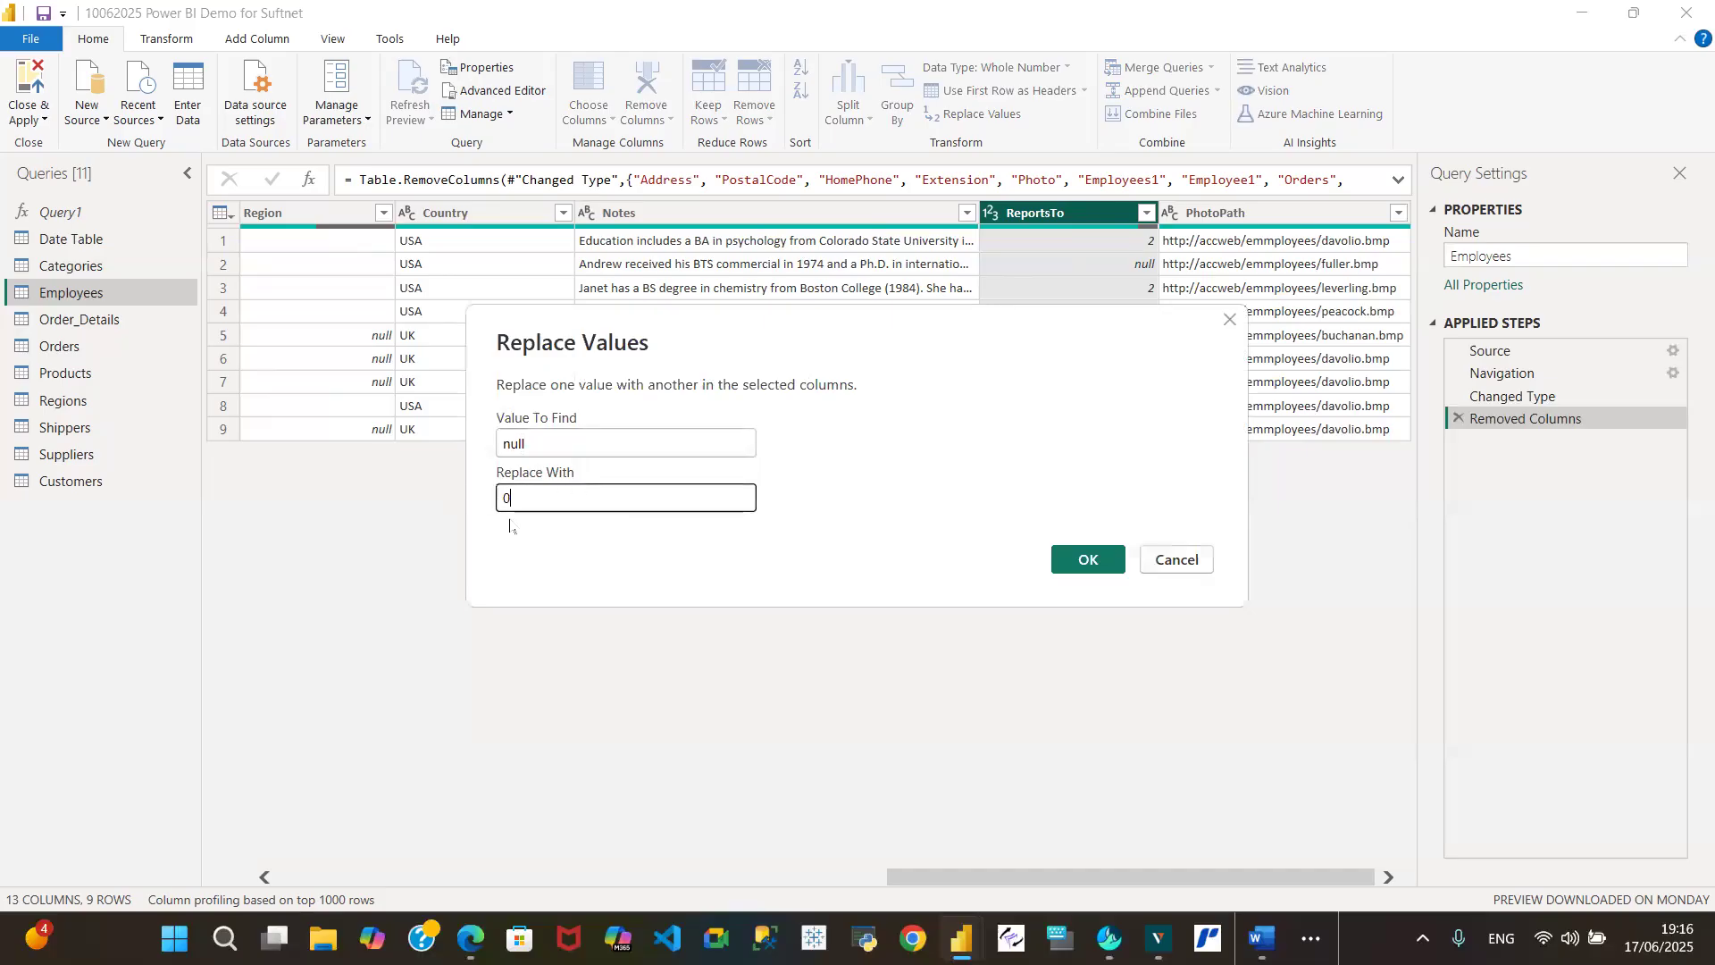
left_click(1087, 560)
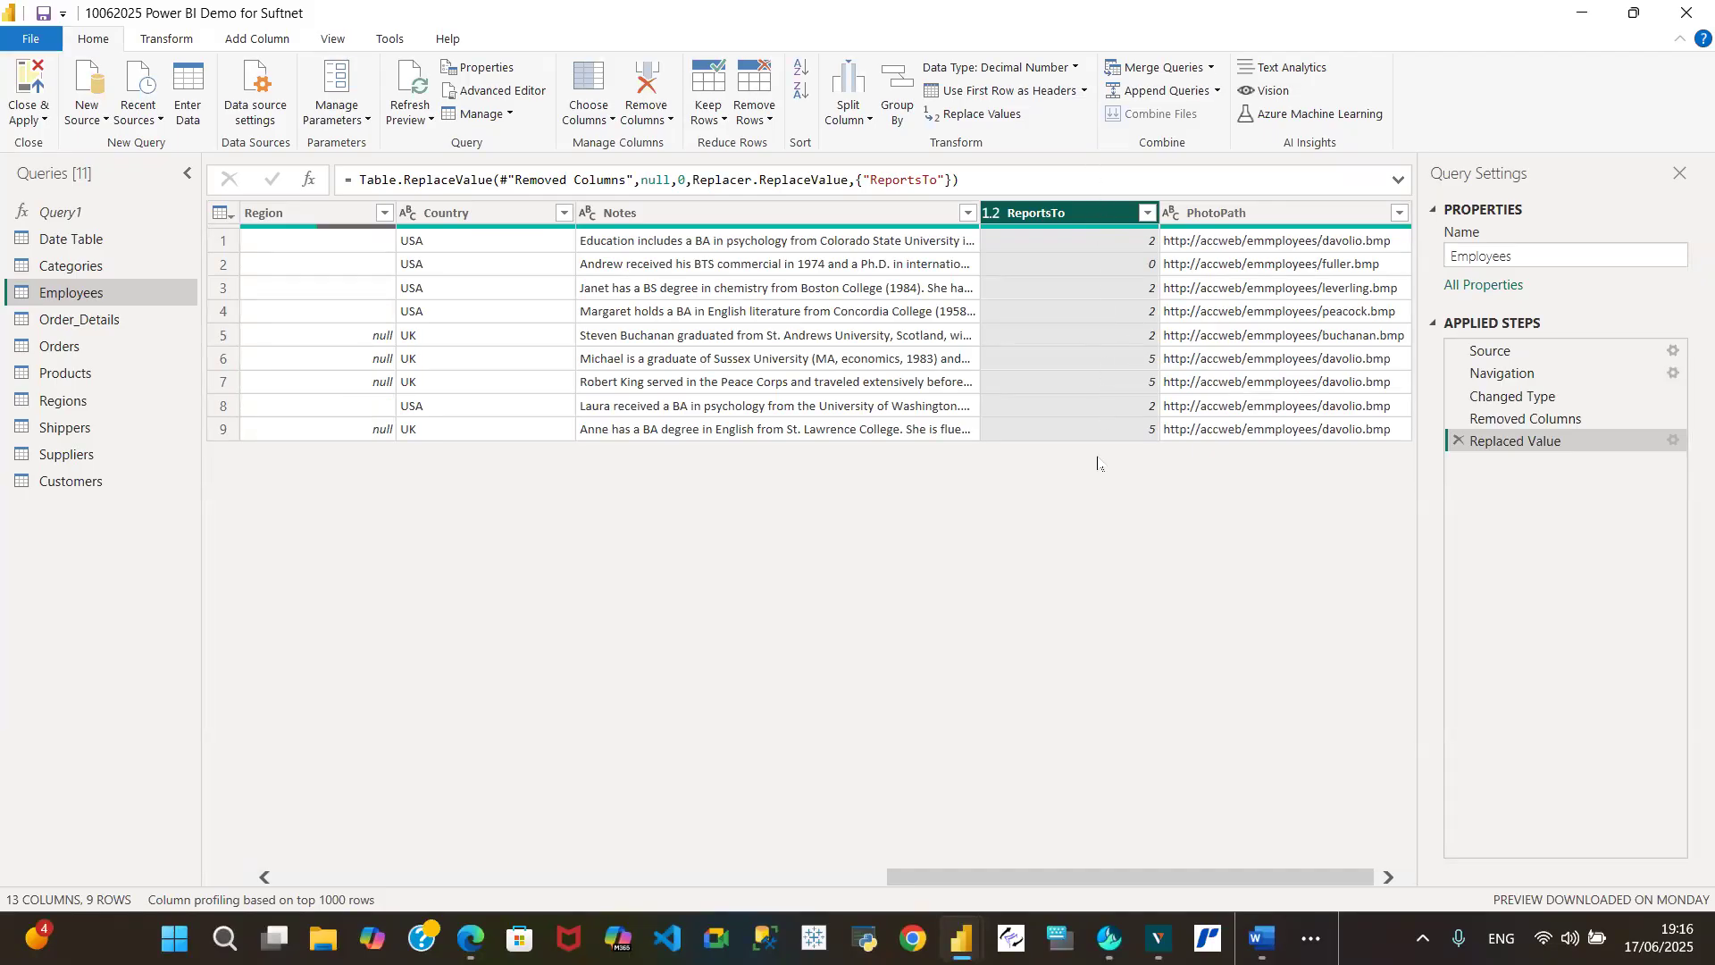
left_click(1458, 440)
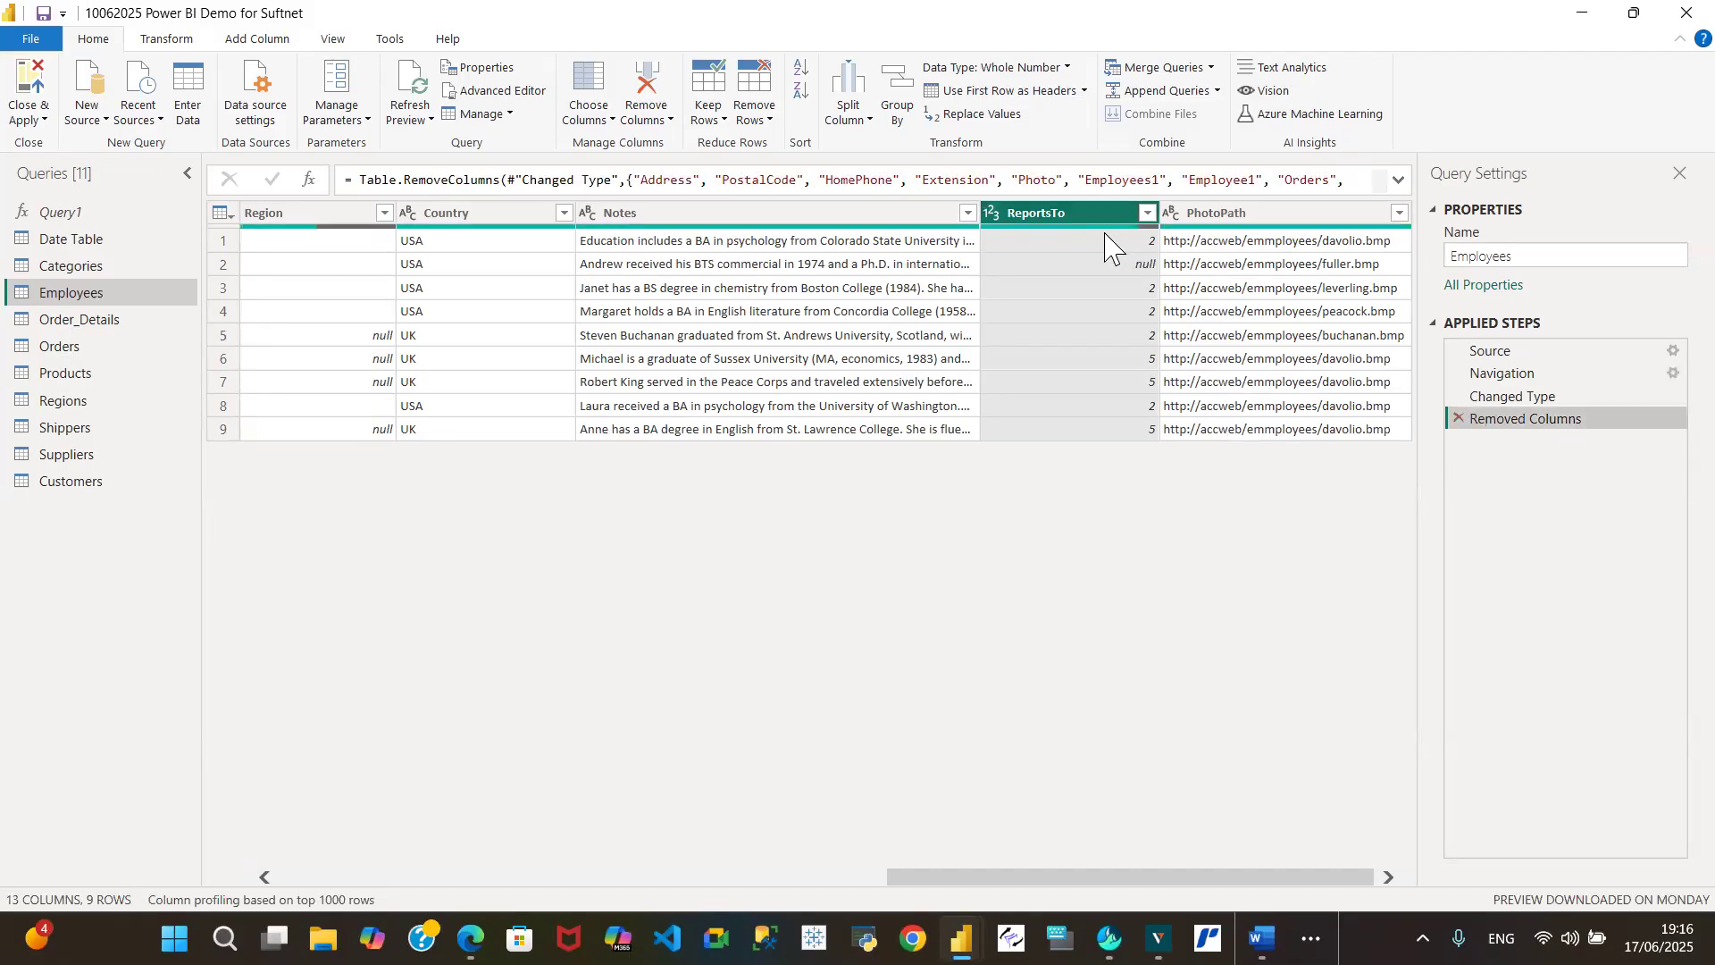
- Replace null with 0 in the Employees query's ReportsTo column, starting from its null cell
left_click(1123, 265)
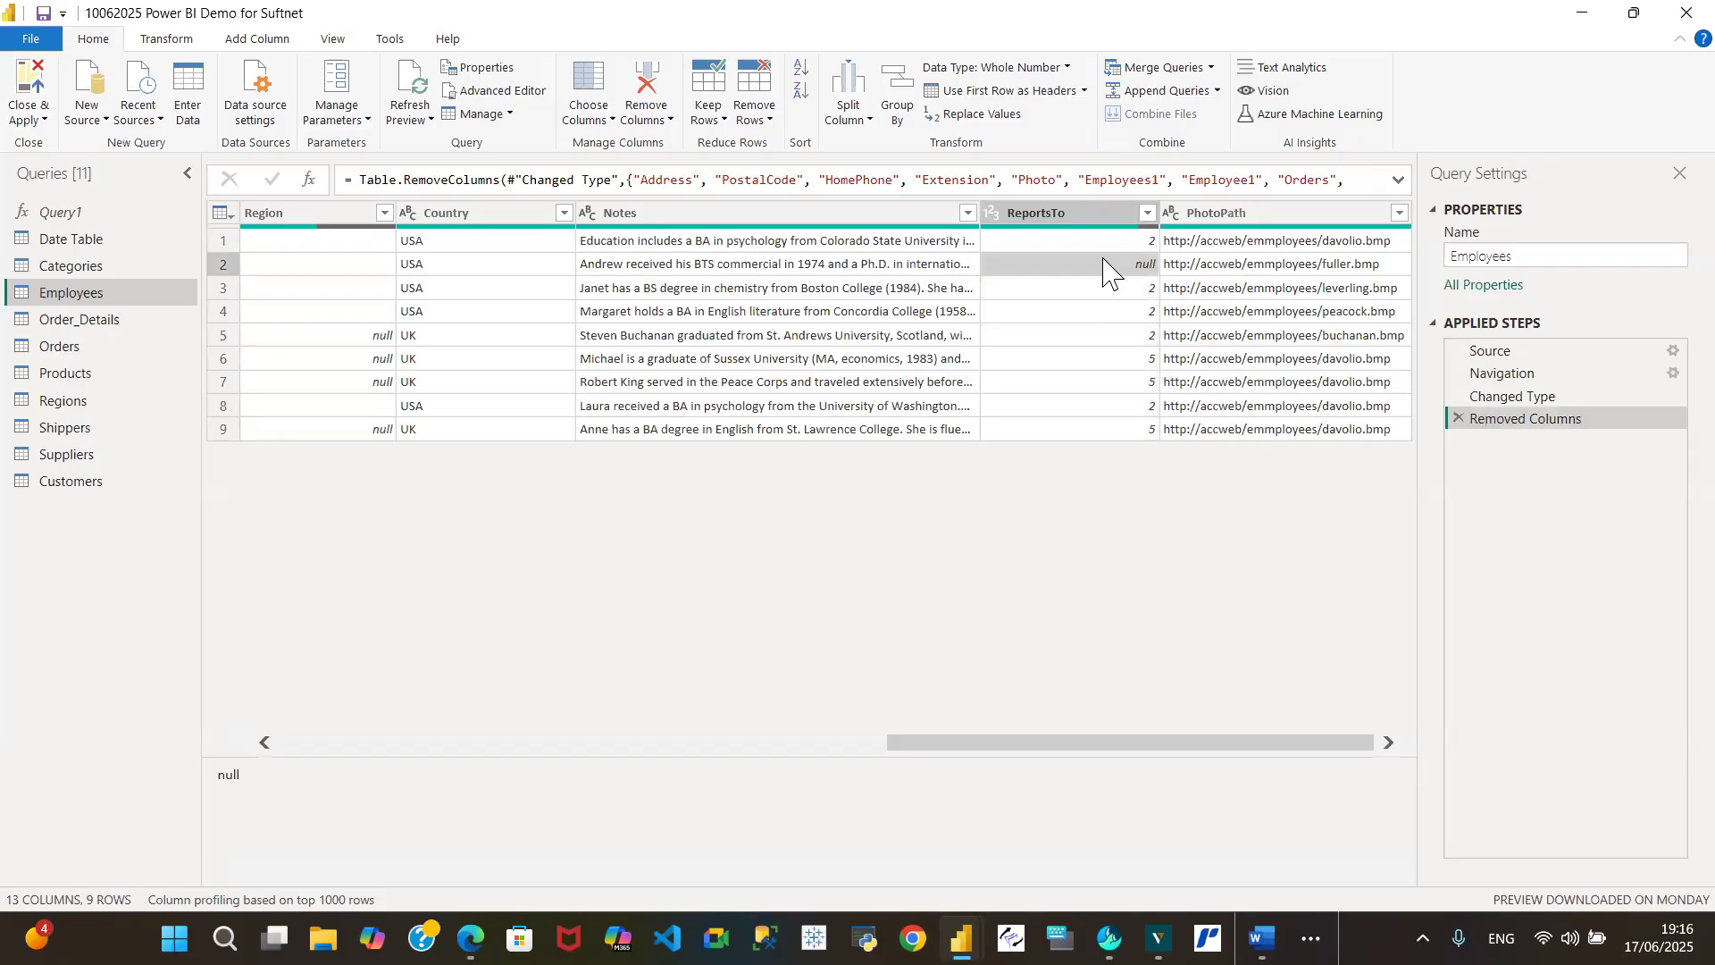
right_click(1103, 262)
left_click(1072, 268)
right_click(1102, 268)
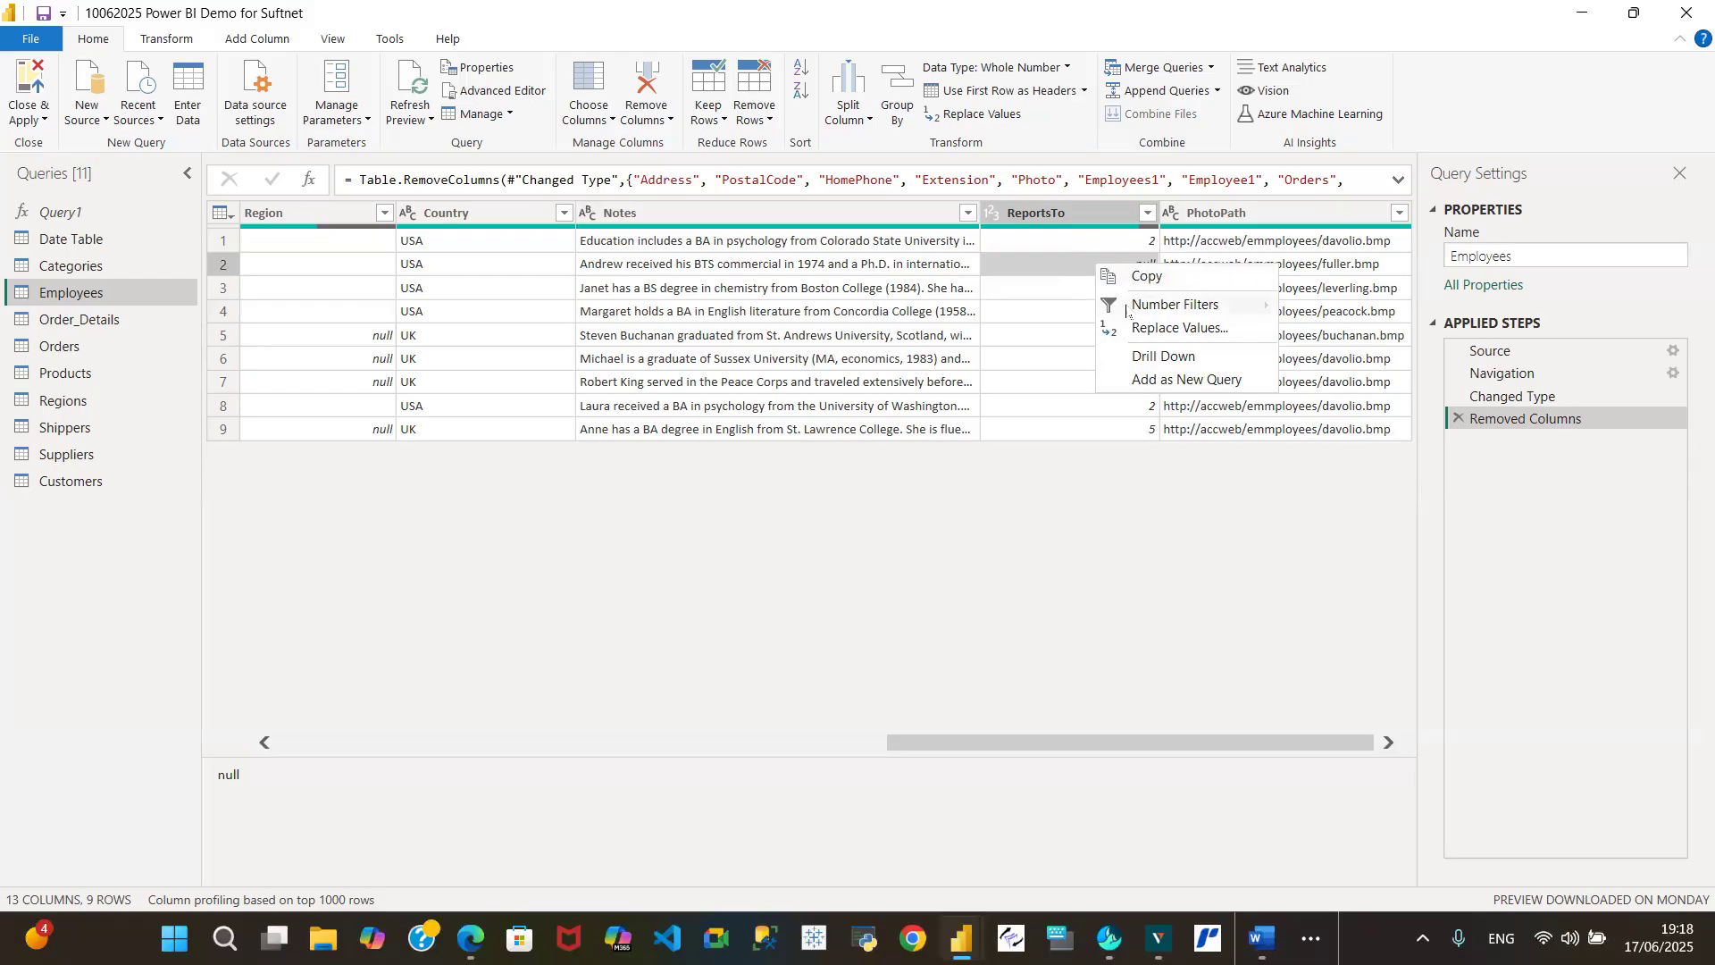
mouse_move(1156, 311)
left_click(1171, 328)
left_click(559, 498)
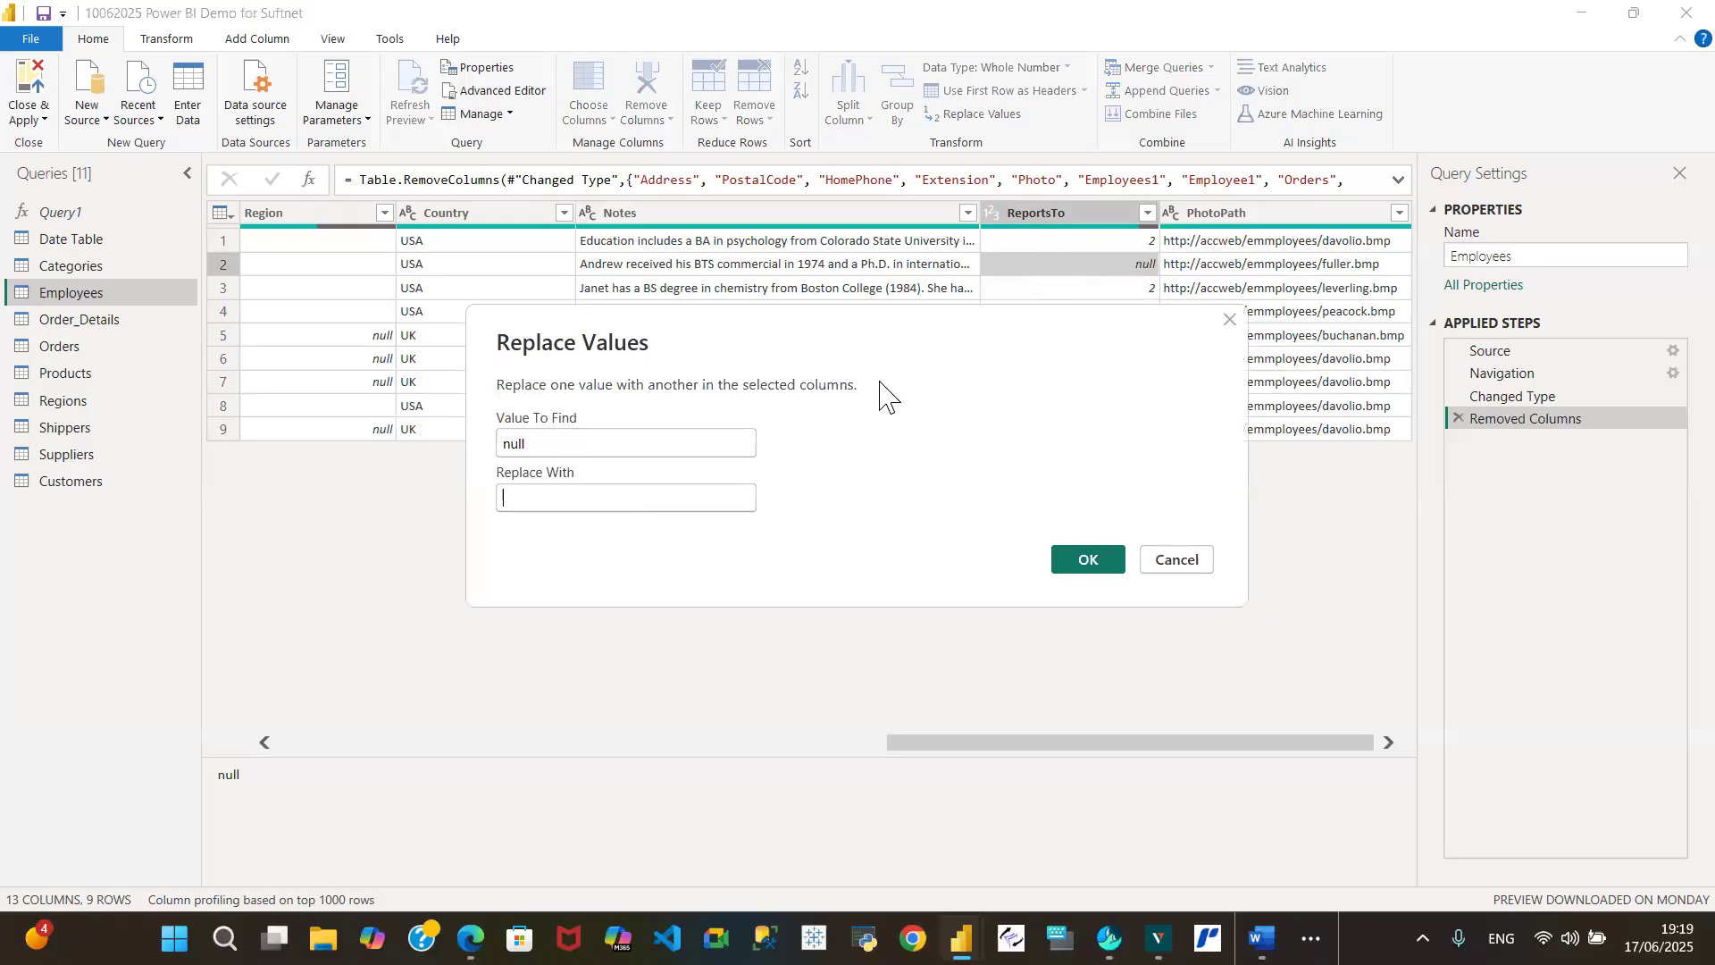
type("0")
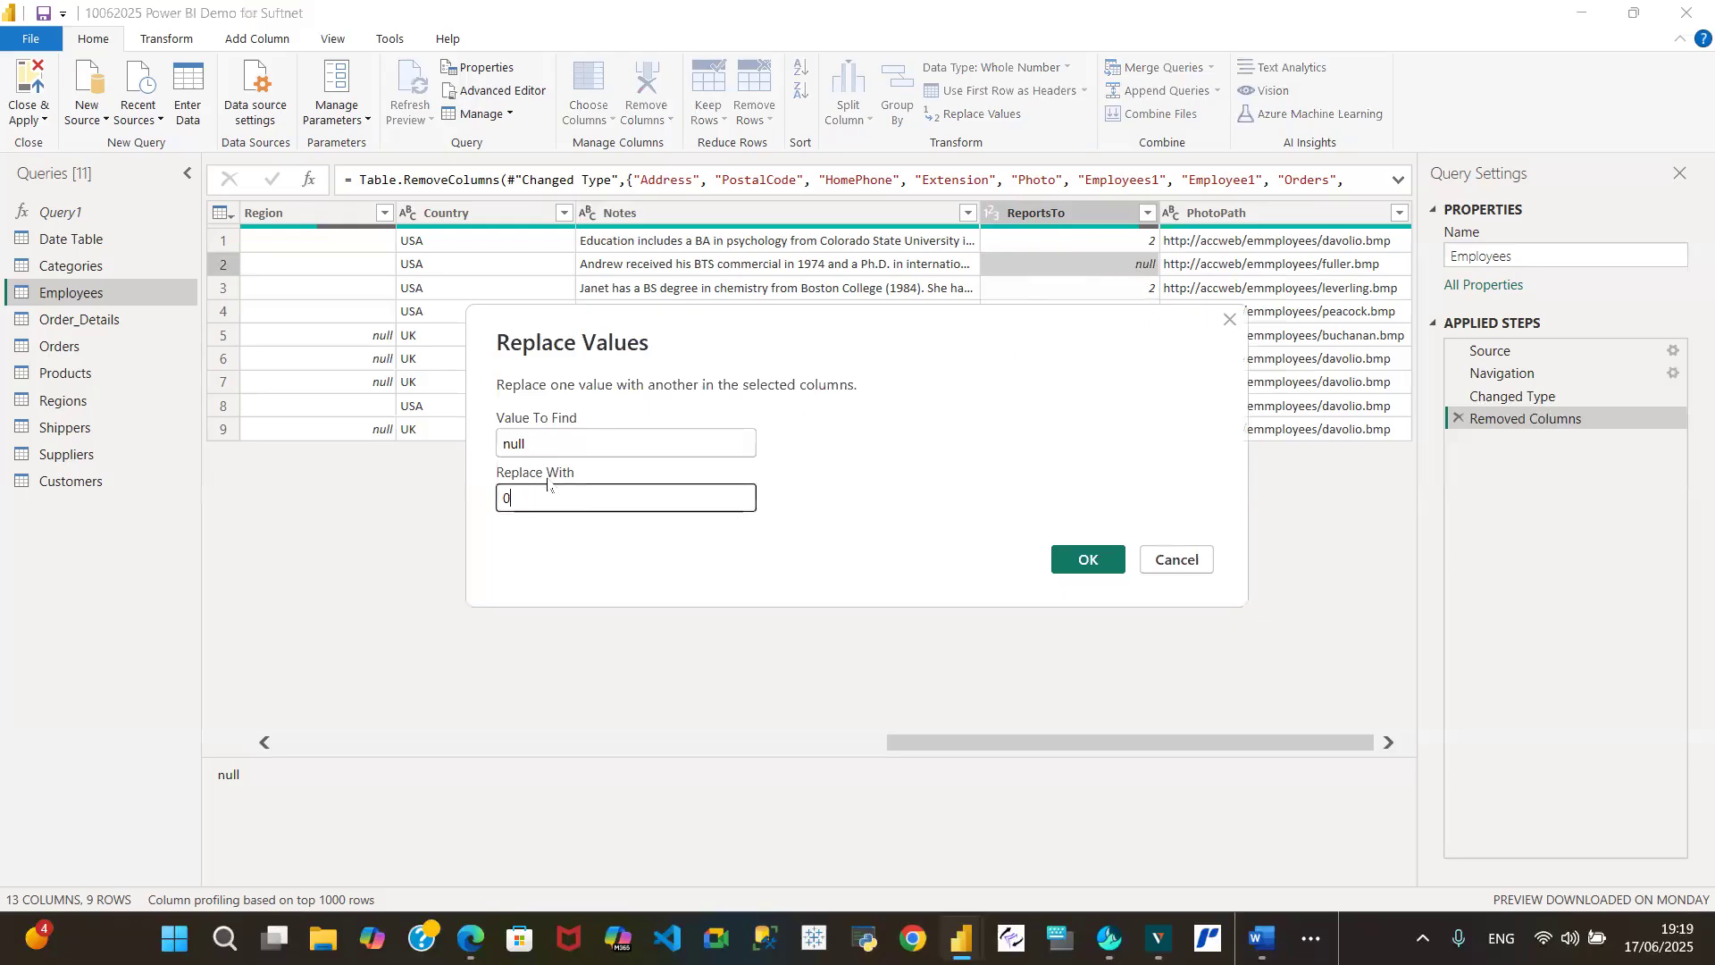
left_click(1061, 568)
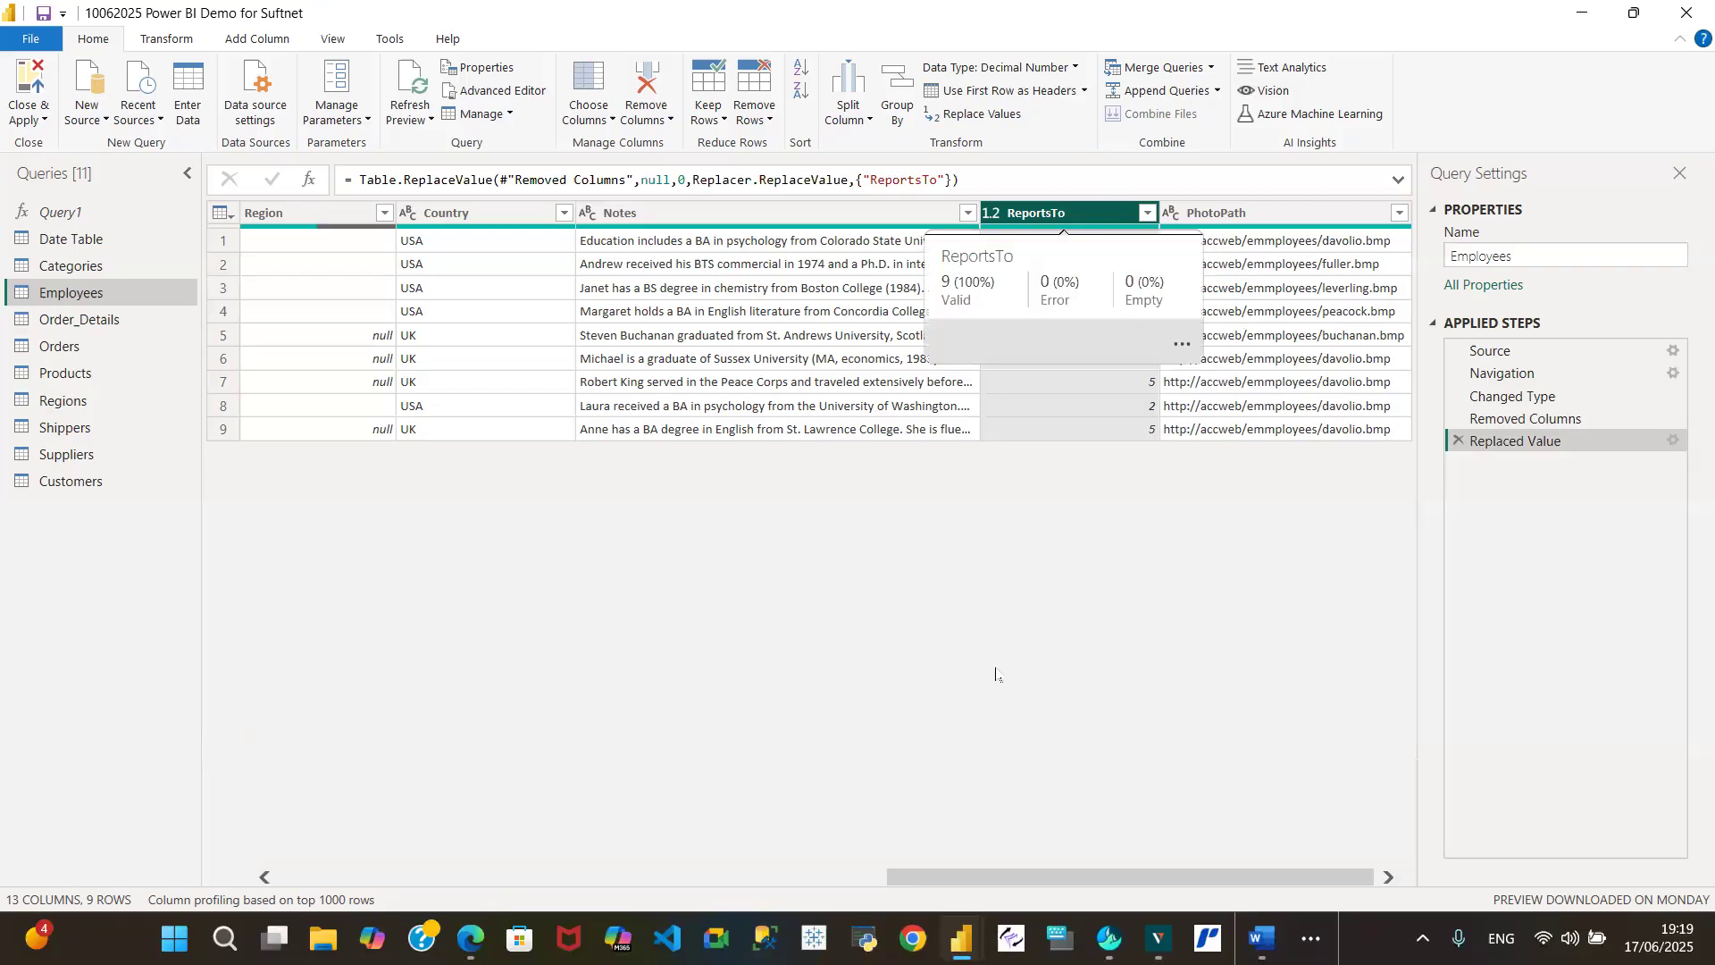
left_click_drag(980, 880, 889, 907)
left_click_drag(1096, 877, 817, 877)
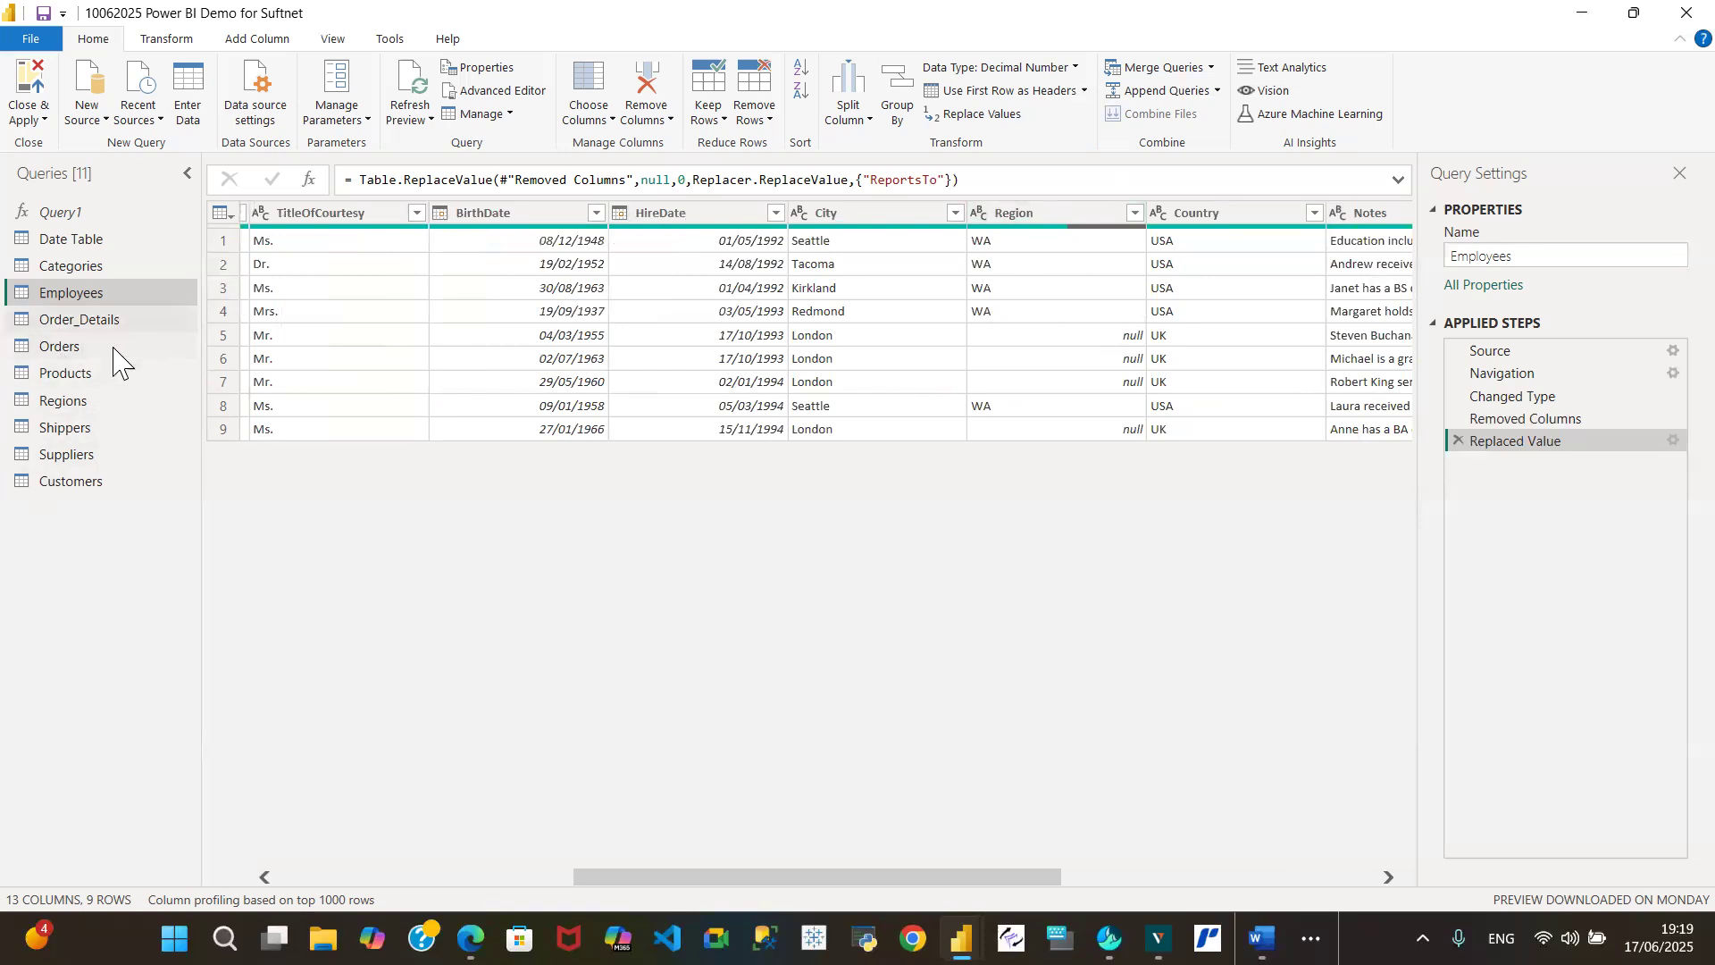
- Inspect the Orders query's M code in the Advanced Editor and its Query Properties
left_click(87, 346)
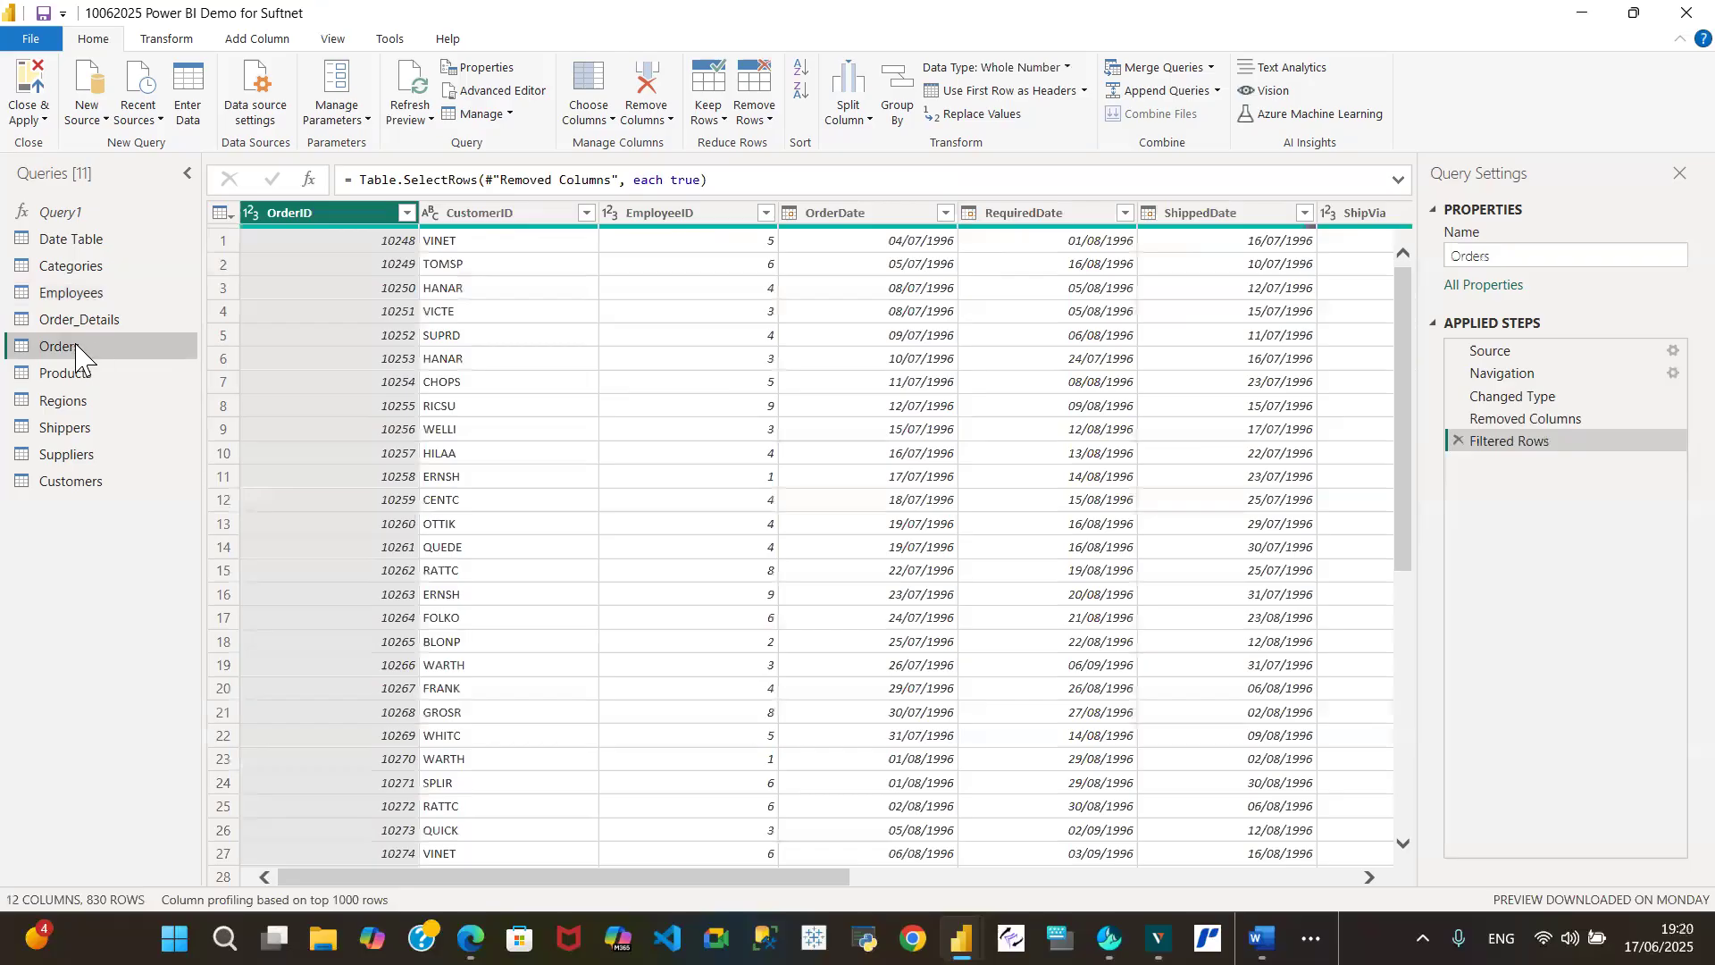
mouse_move(68, 322)
left_mouse_down()
mouse_move(121, 323)
mouse_move(85, 325)
left_mouse_up()
left_click(492, 114)
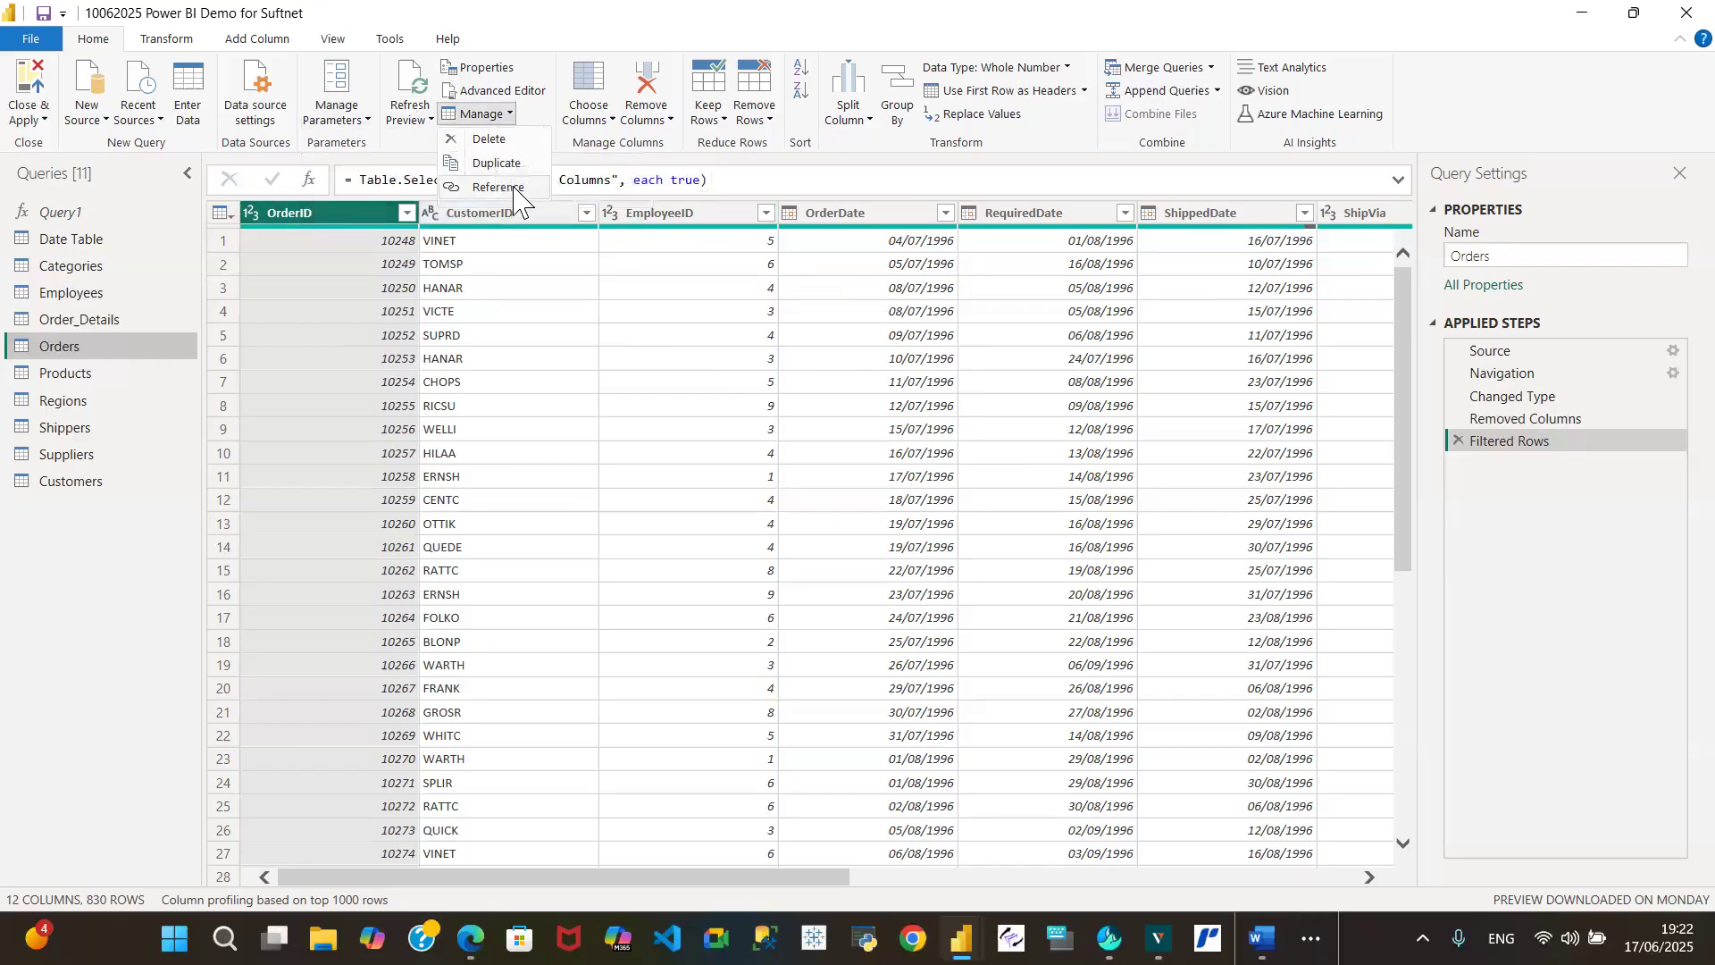
left_click(523, 93)
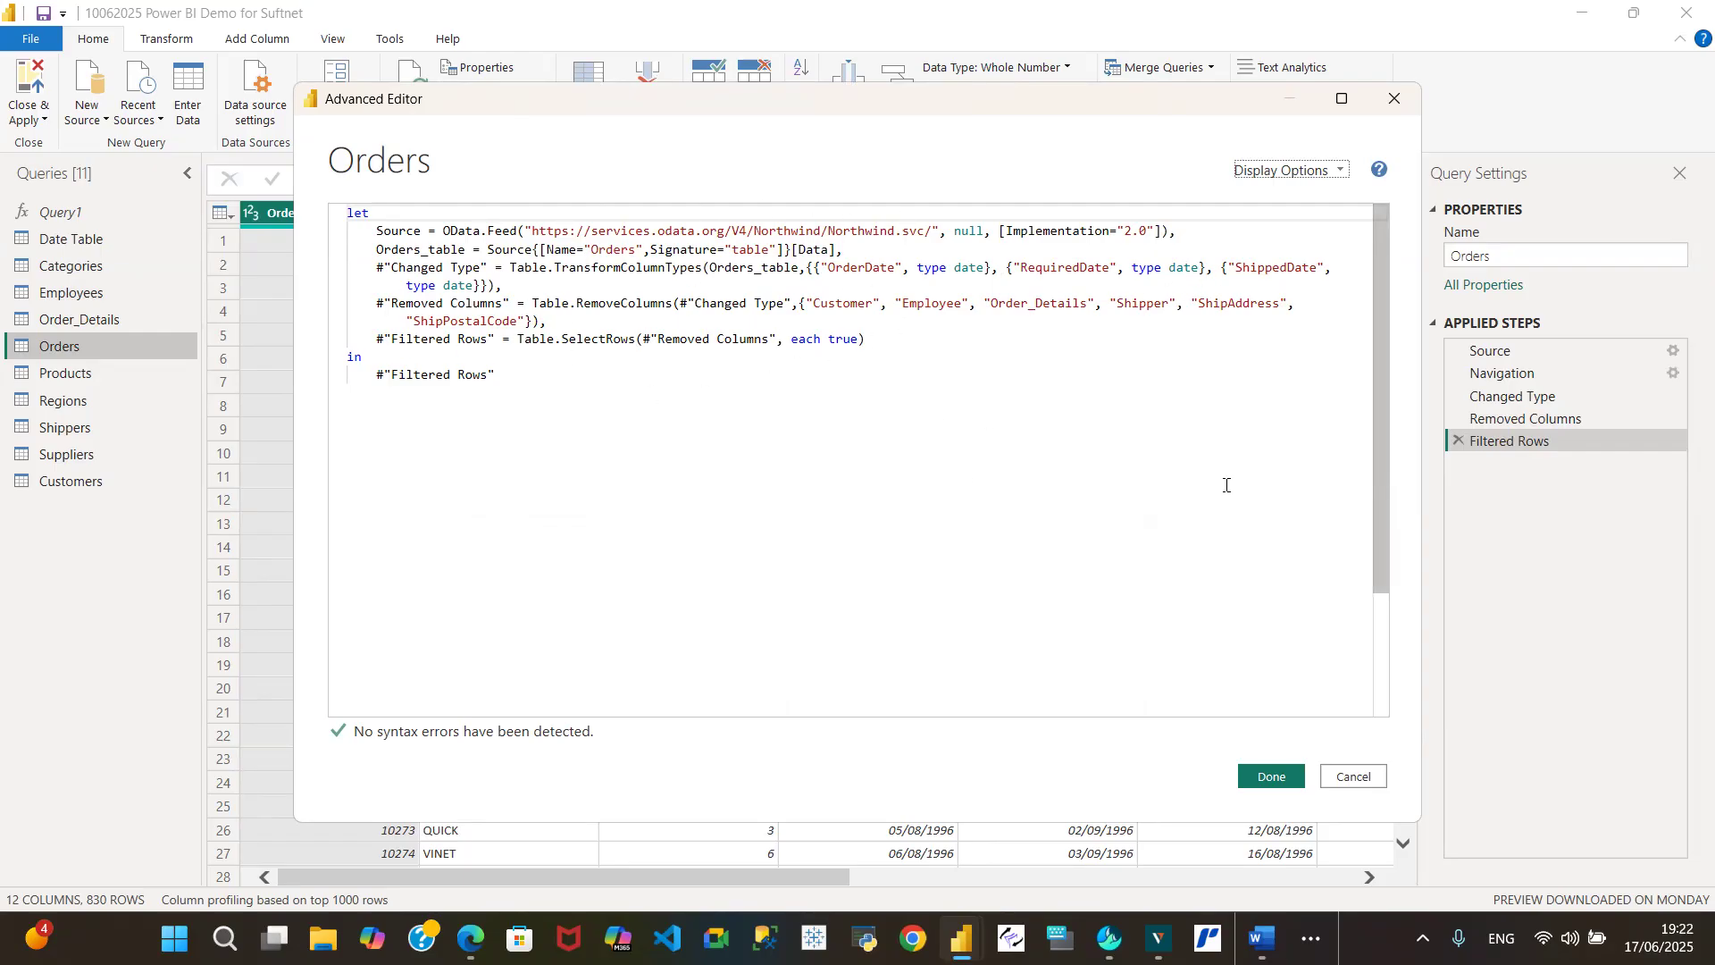
left_click(1364, 783)
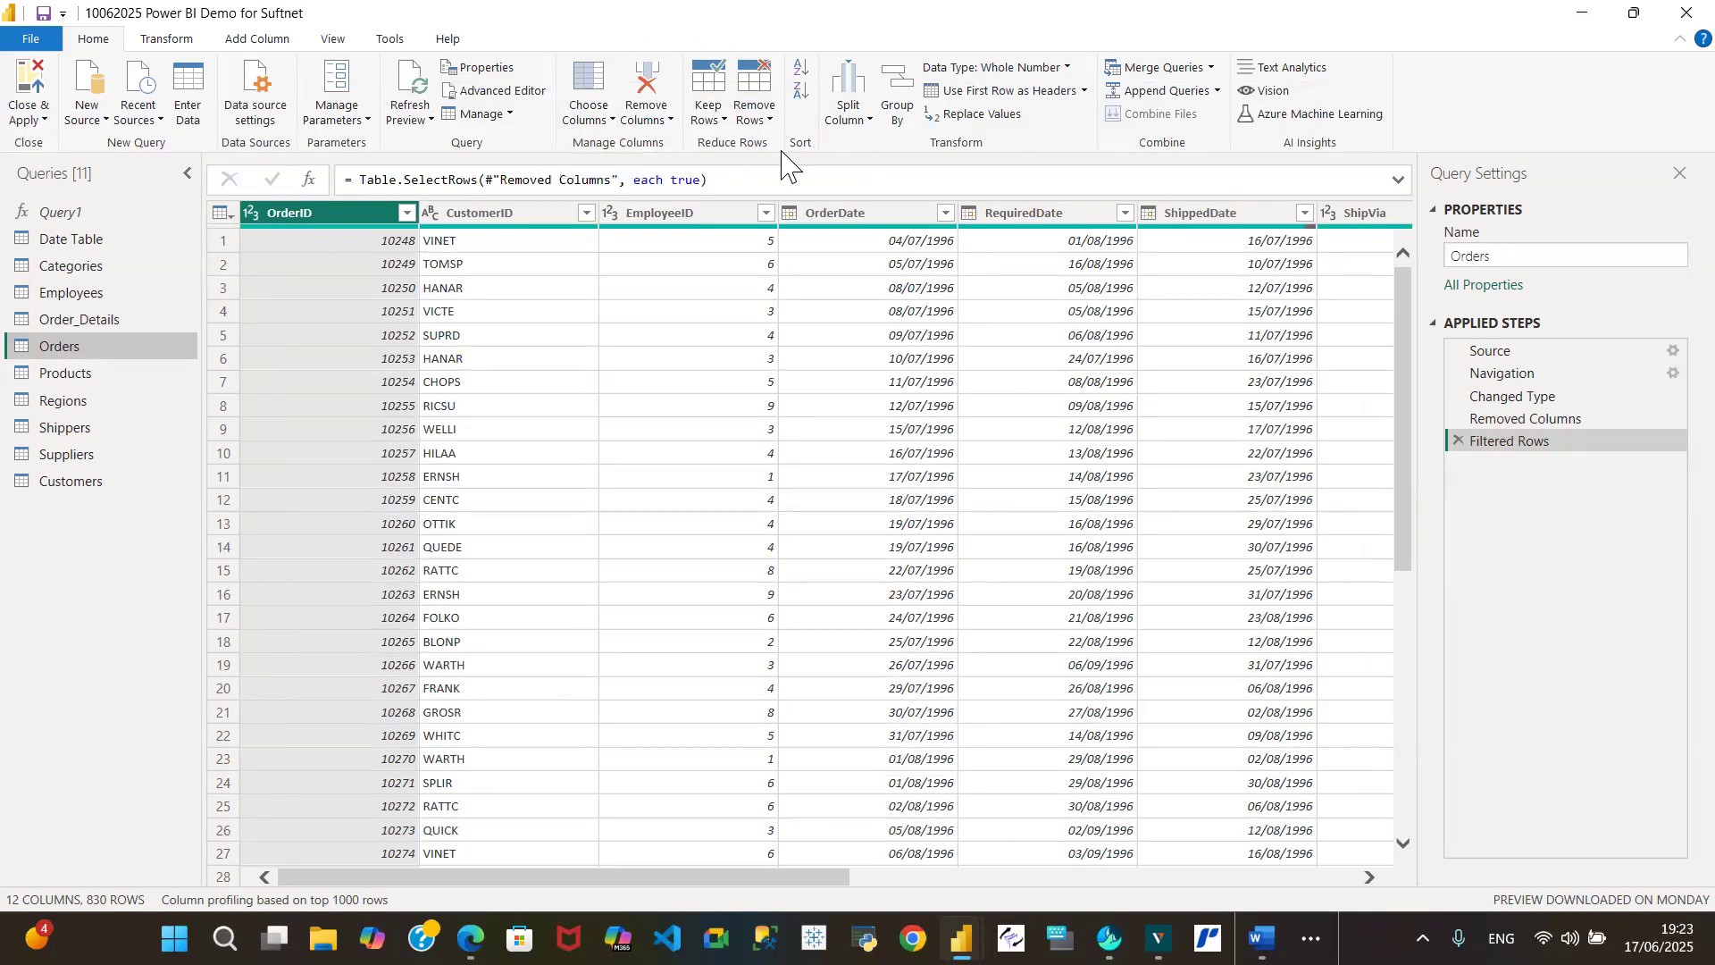
left_click(478, 72)
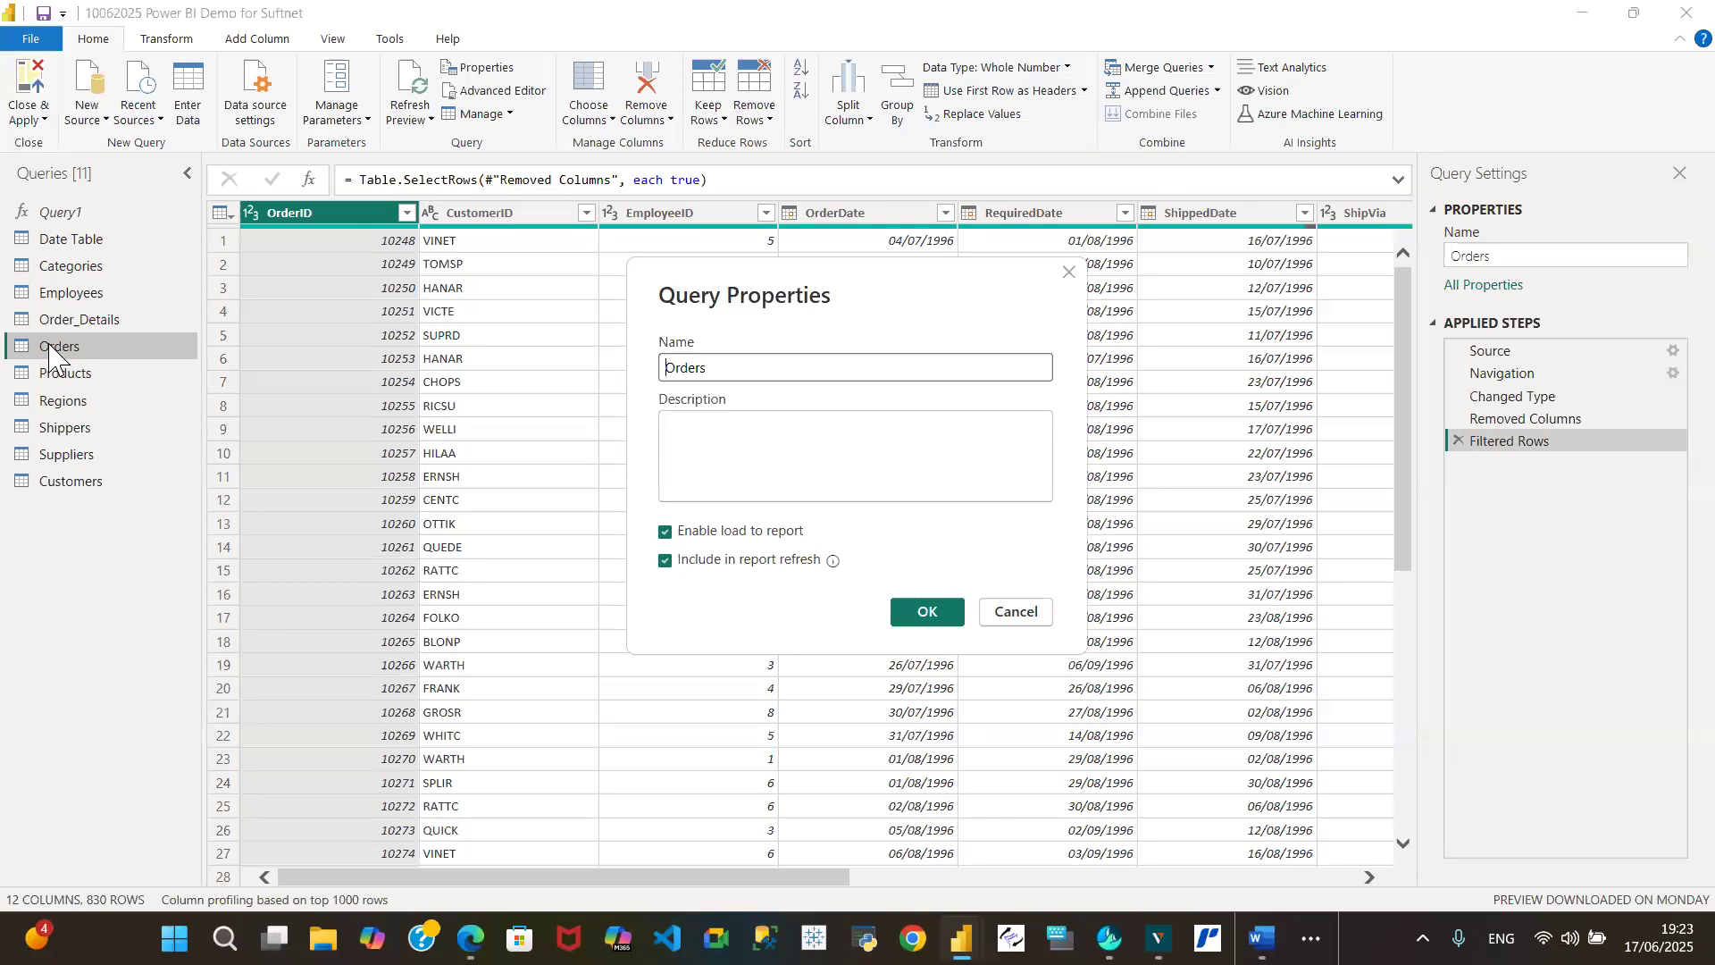
left_click(1036, 620)
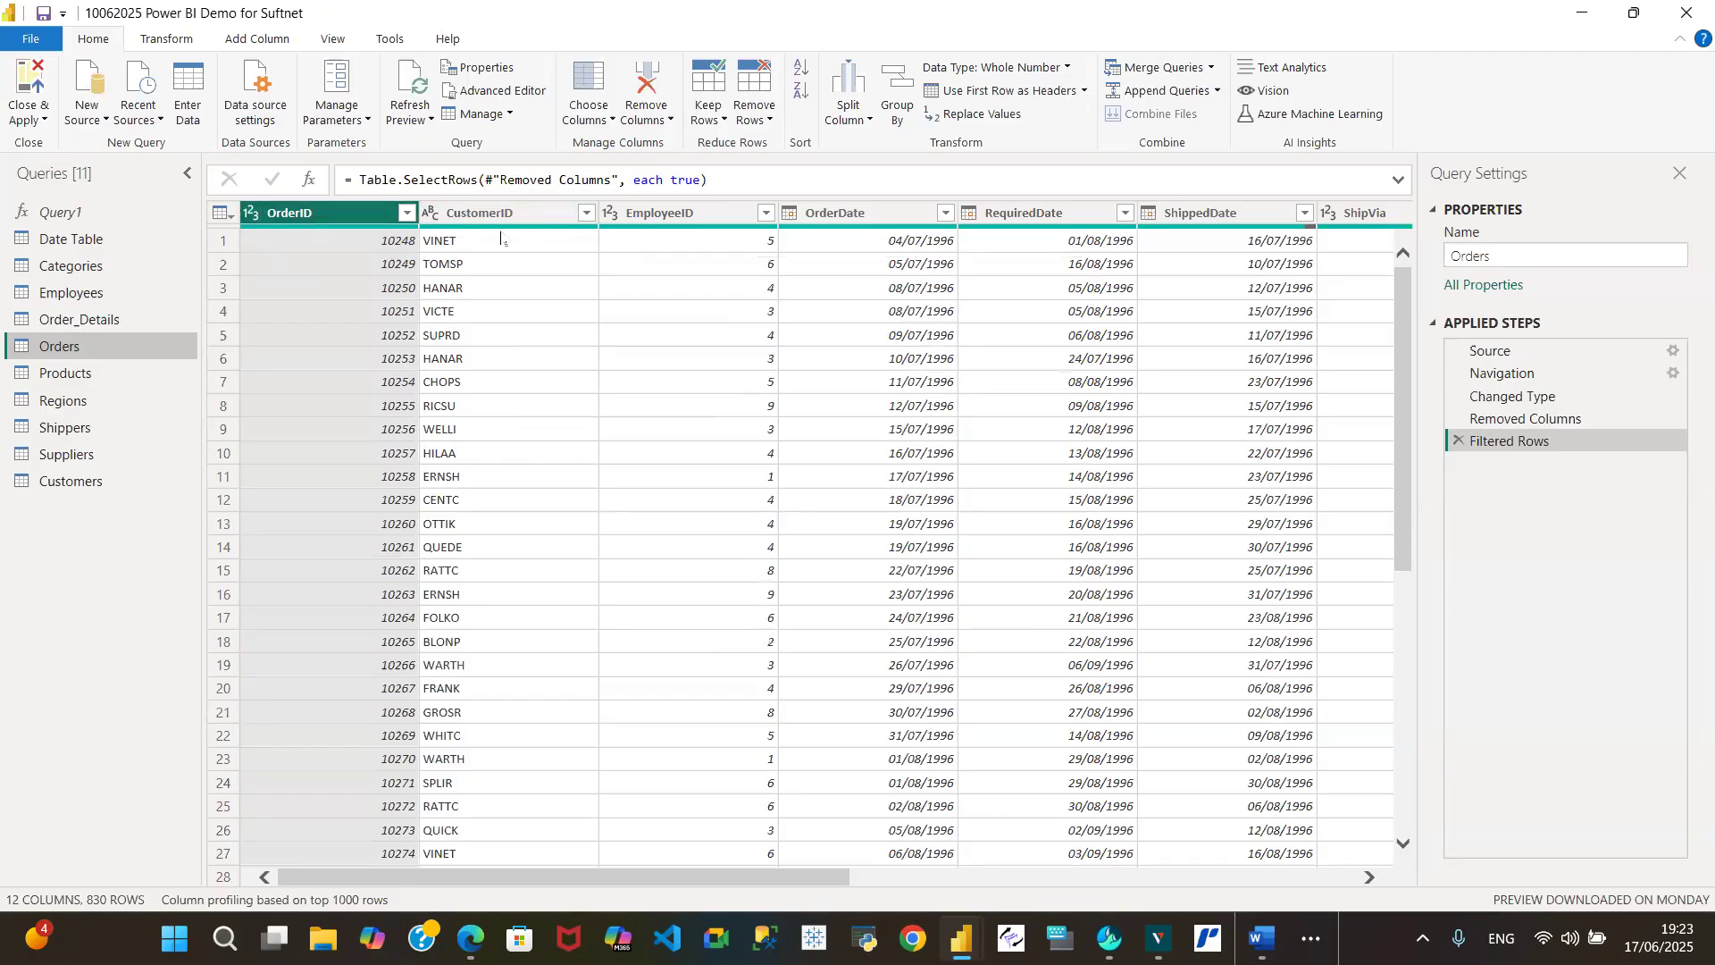
- Keep only the OrderID column in the Orders query, and remove the resulting Removed Other Columns step
left_click_drag(705, 880, 1426, 884)
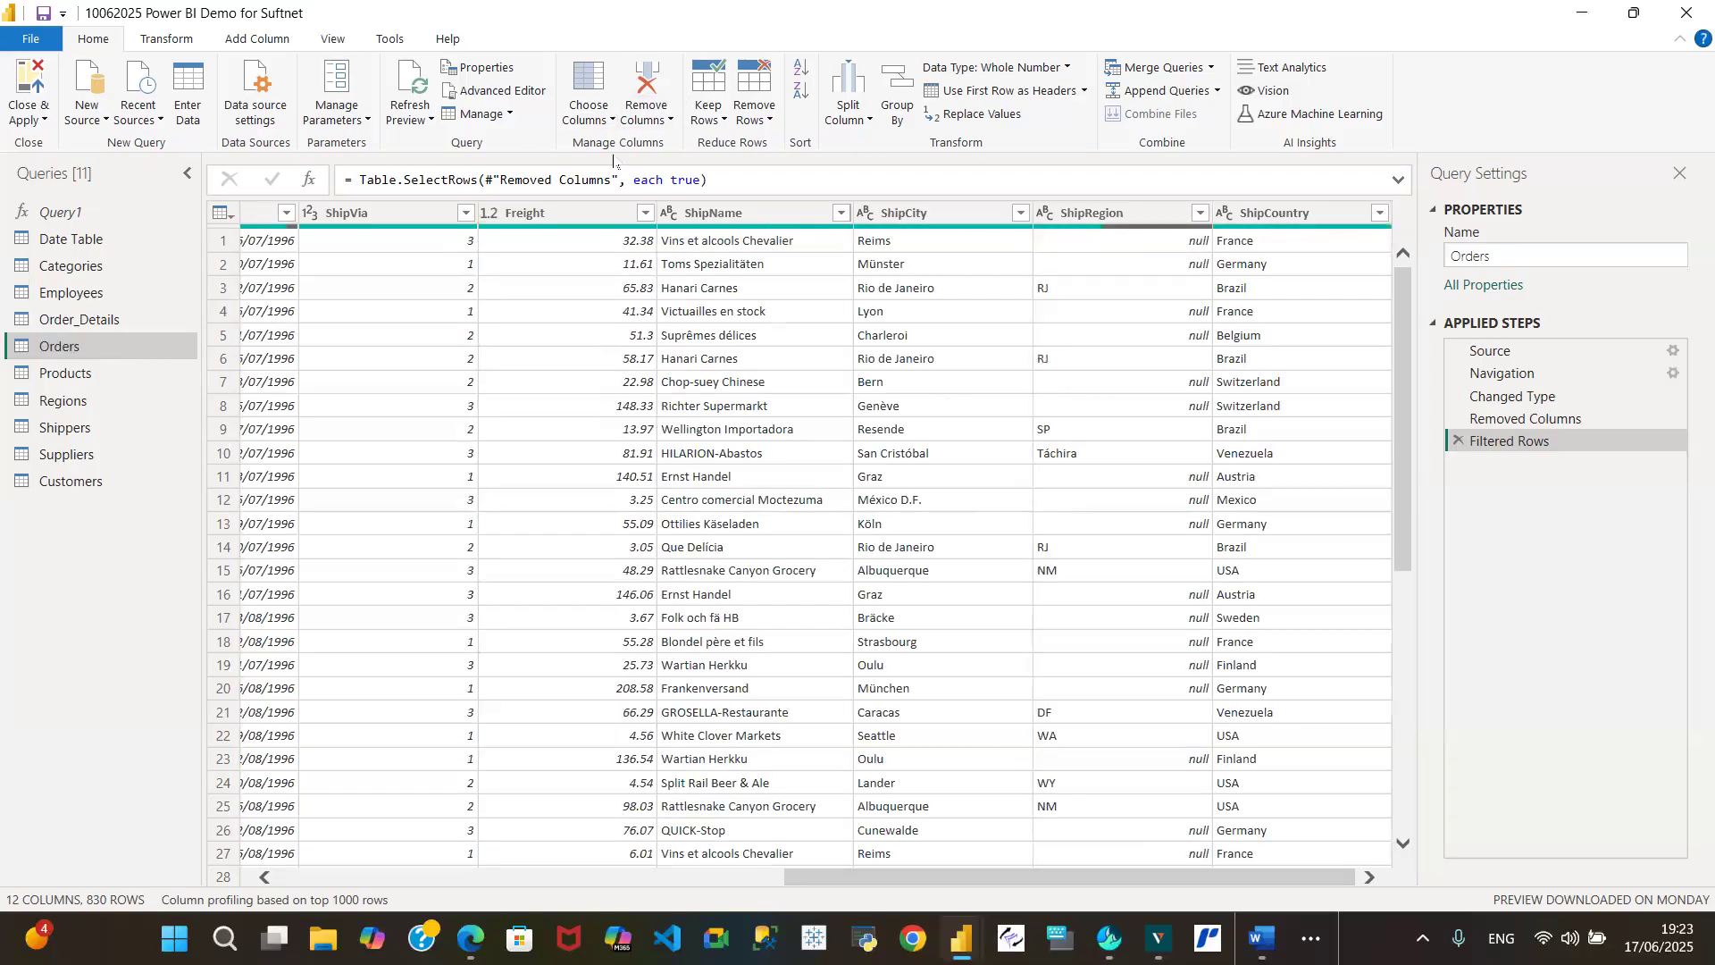
left_click_drag(798, 884, 230, 858)
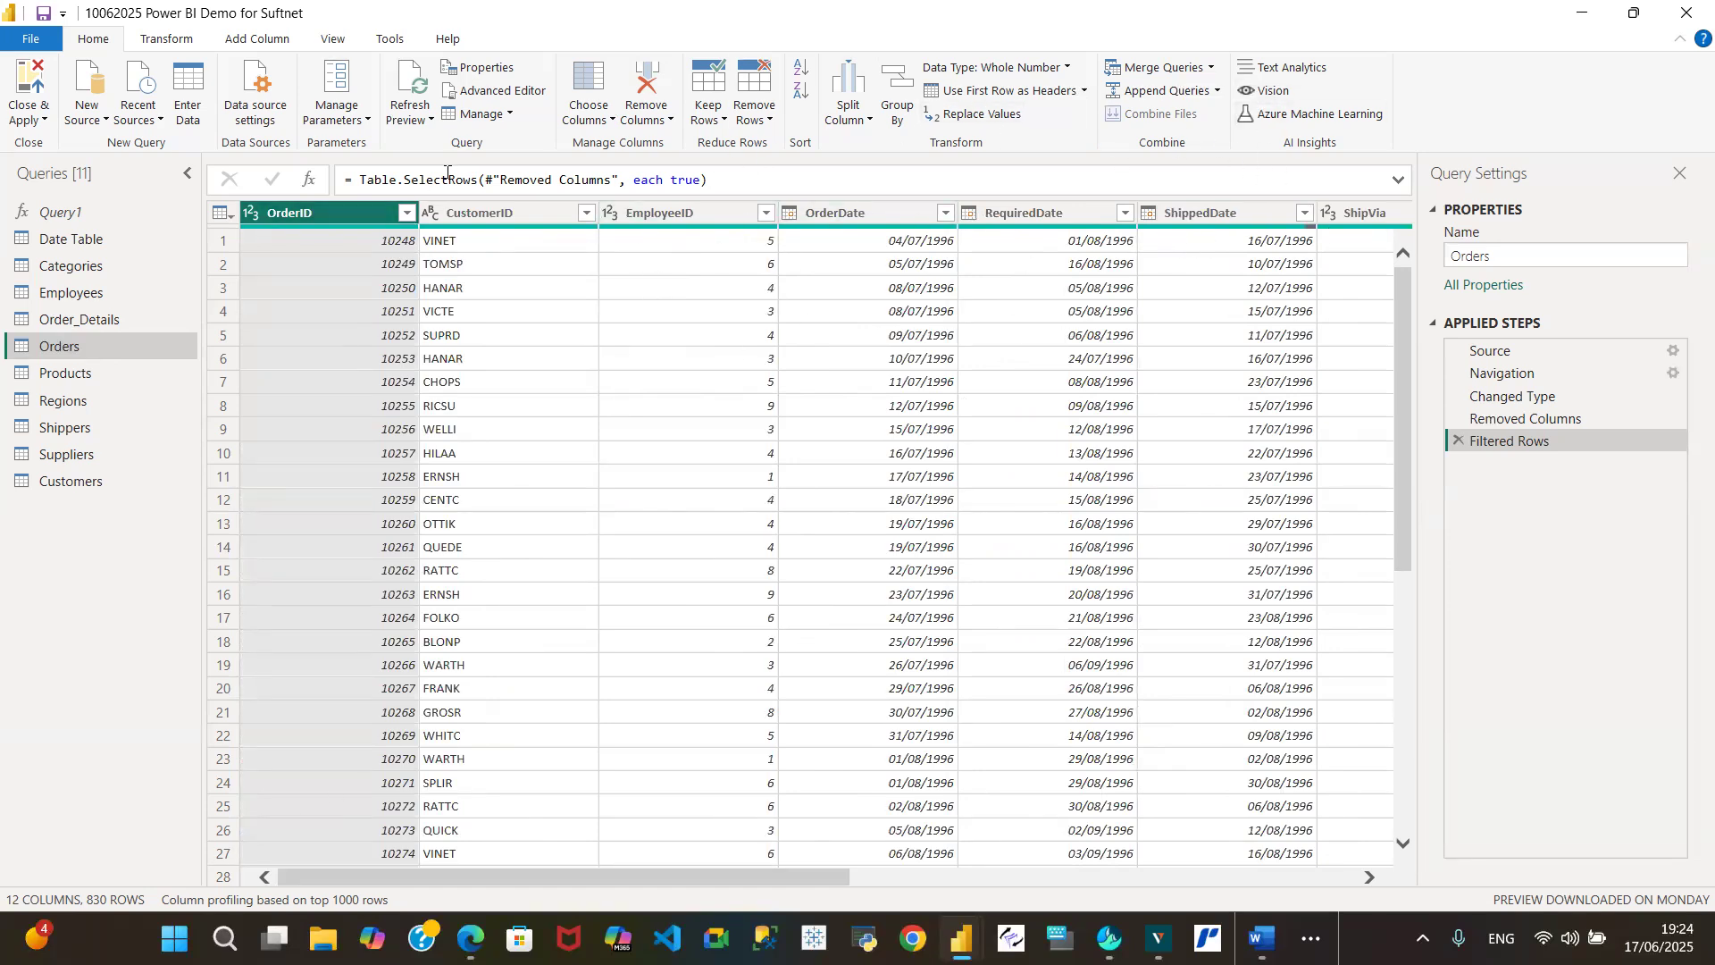
left_click(613, 122)
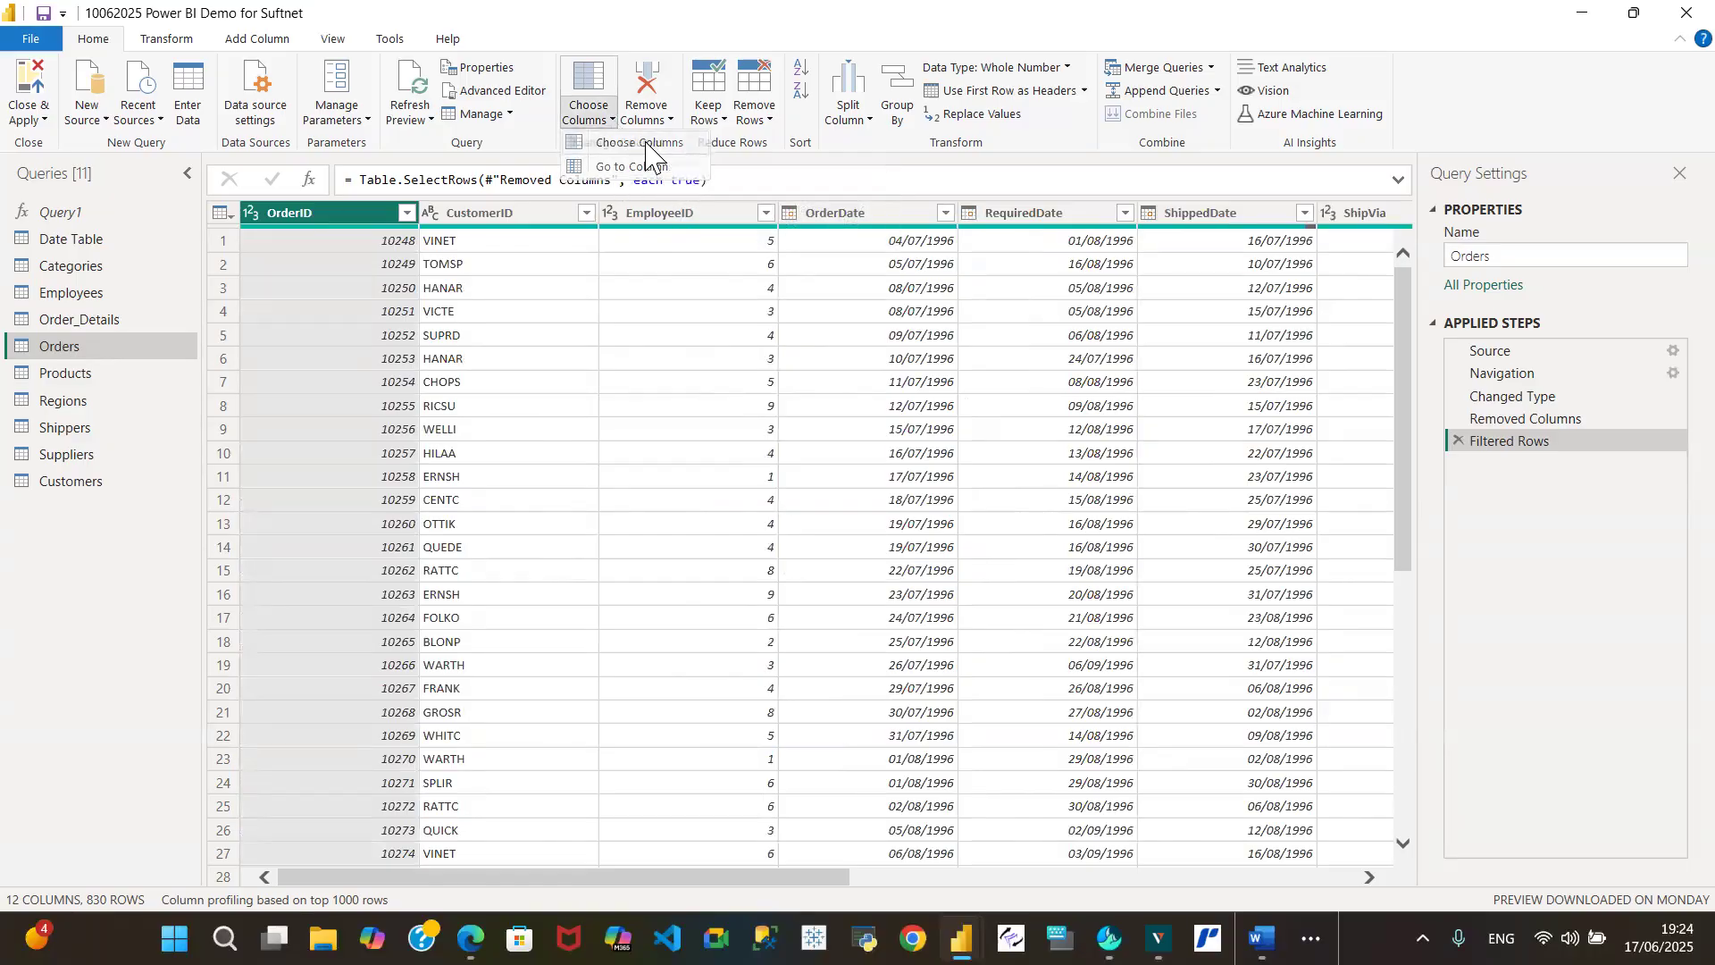
left_click(647, 147)
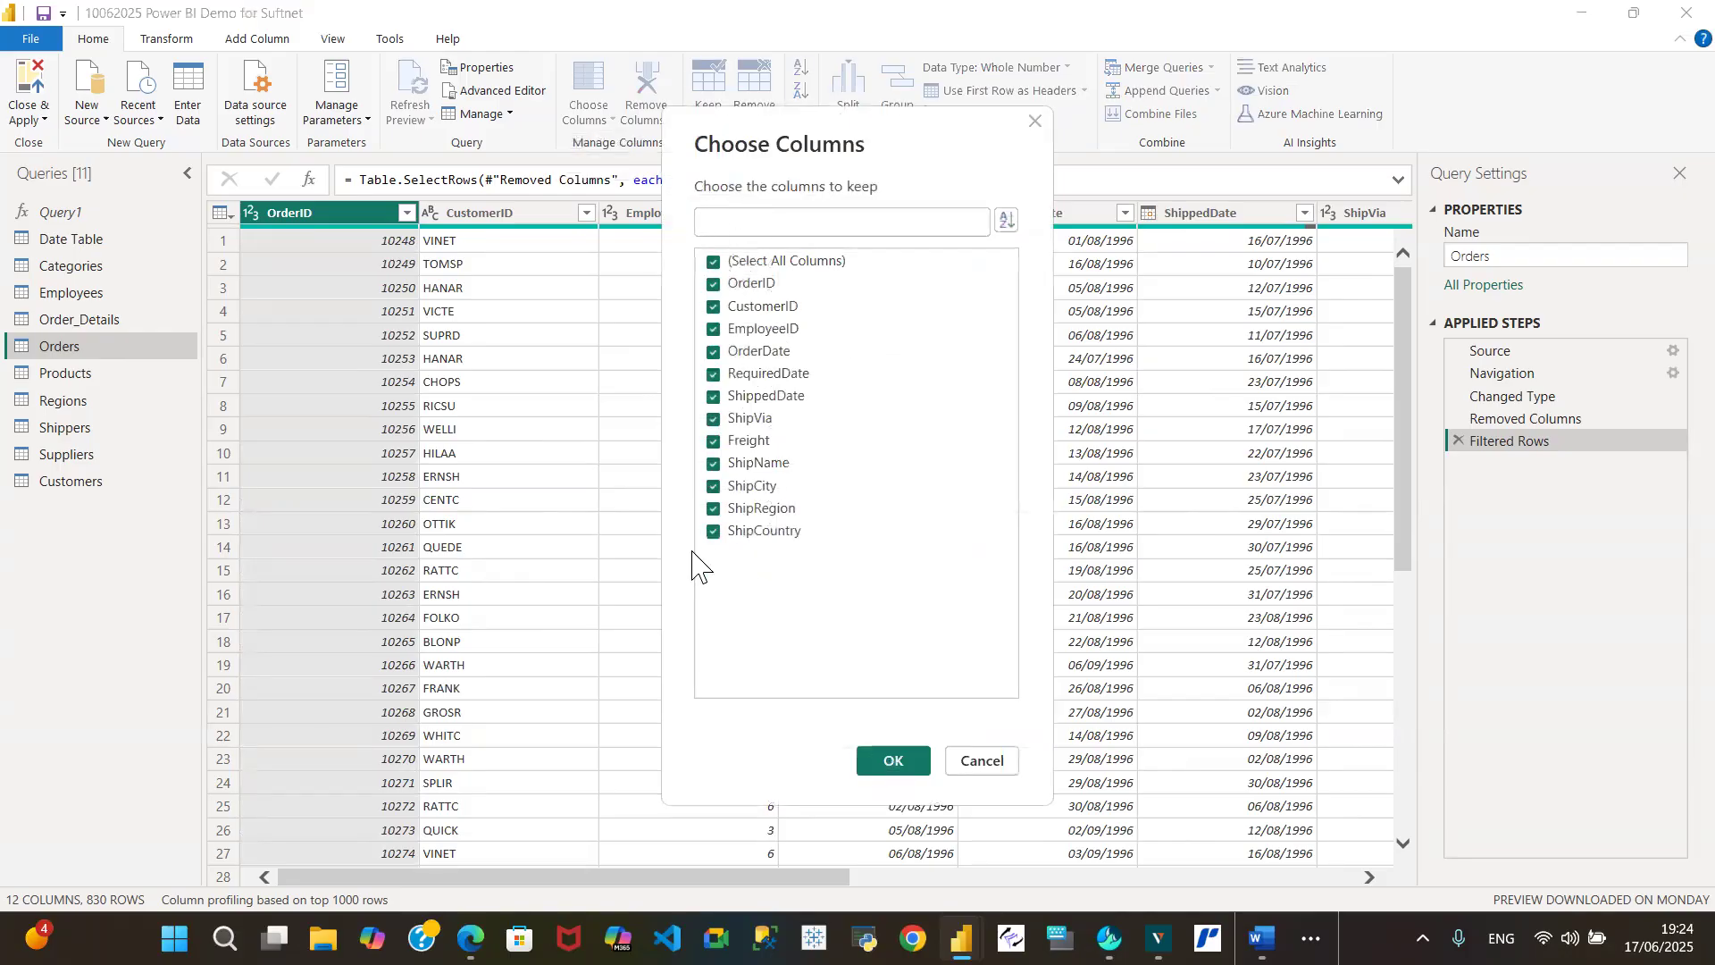
left_click(713, 260)
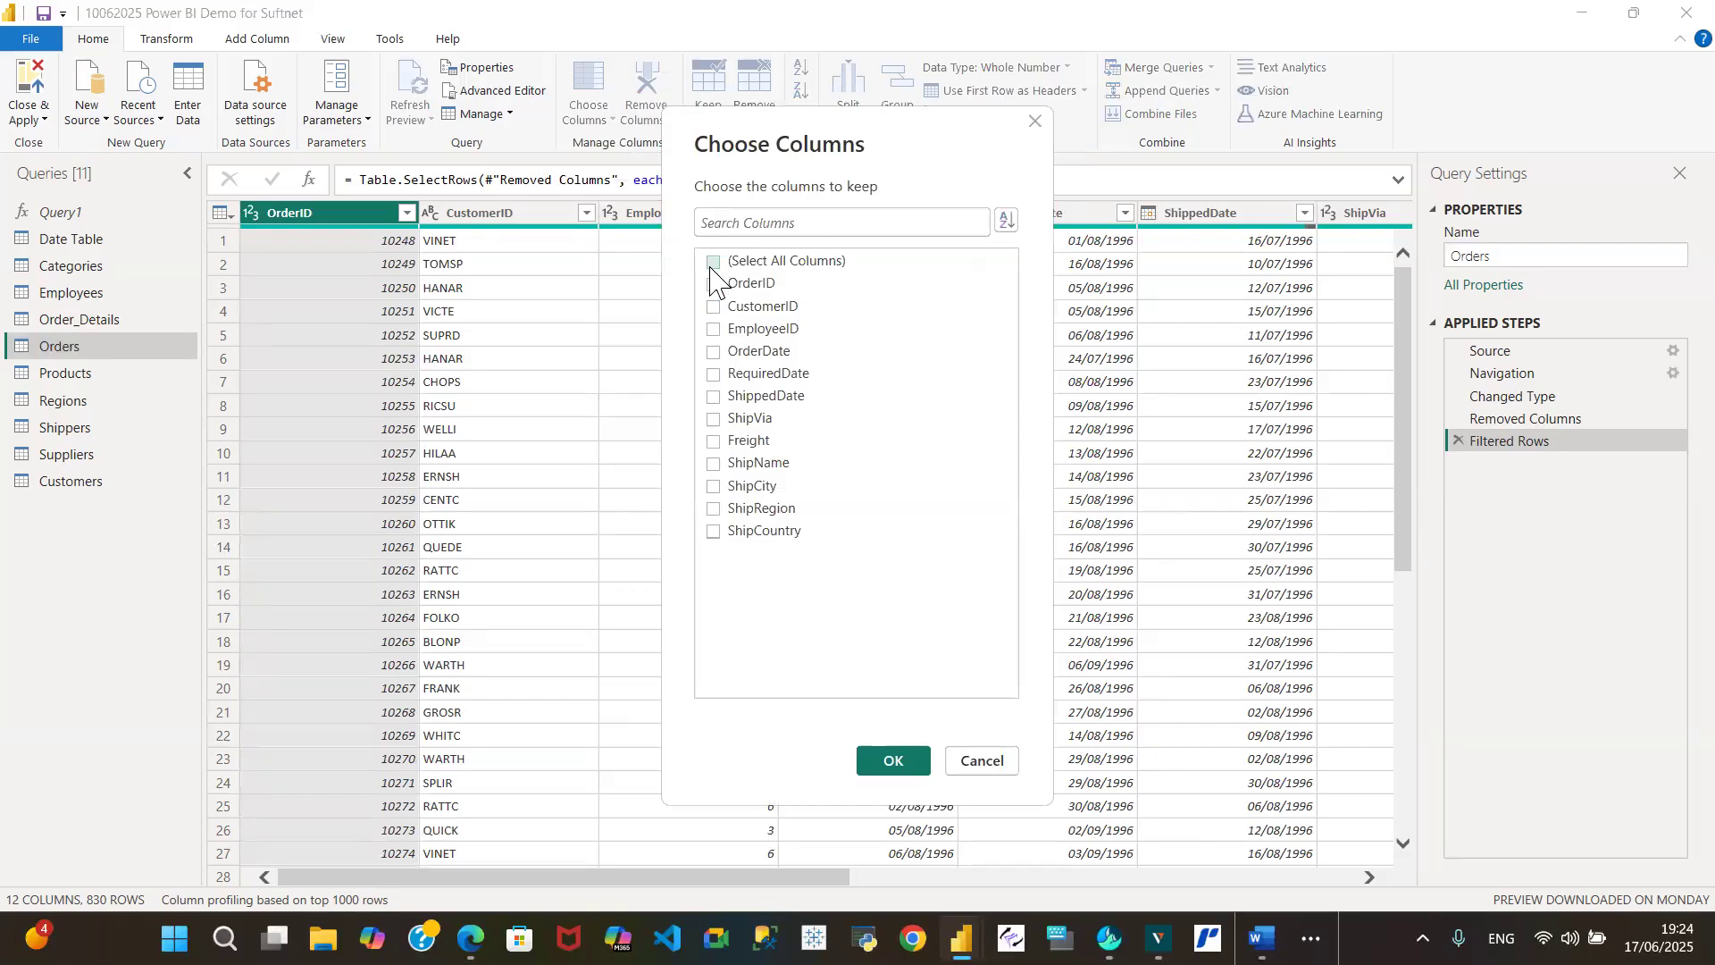
left_click(713, 284)
left_click(892, 761)
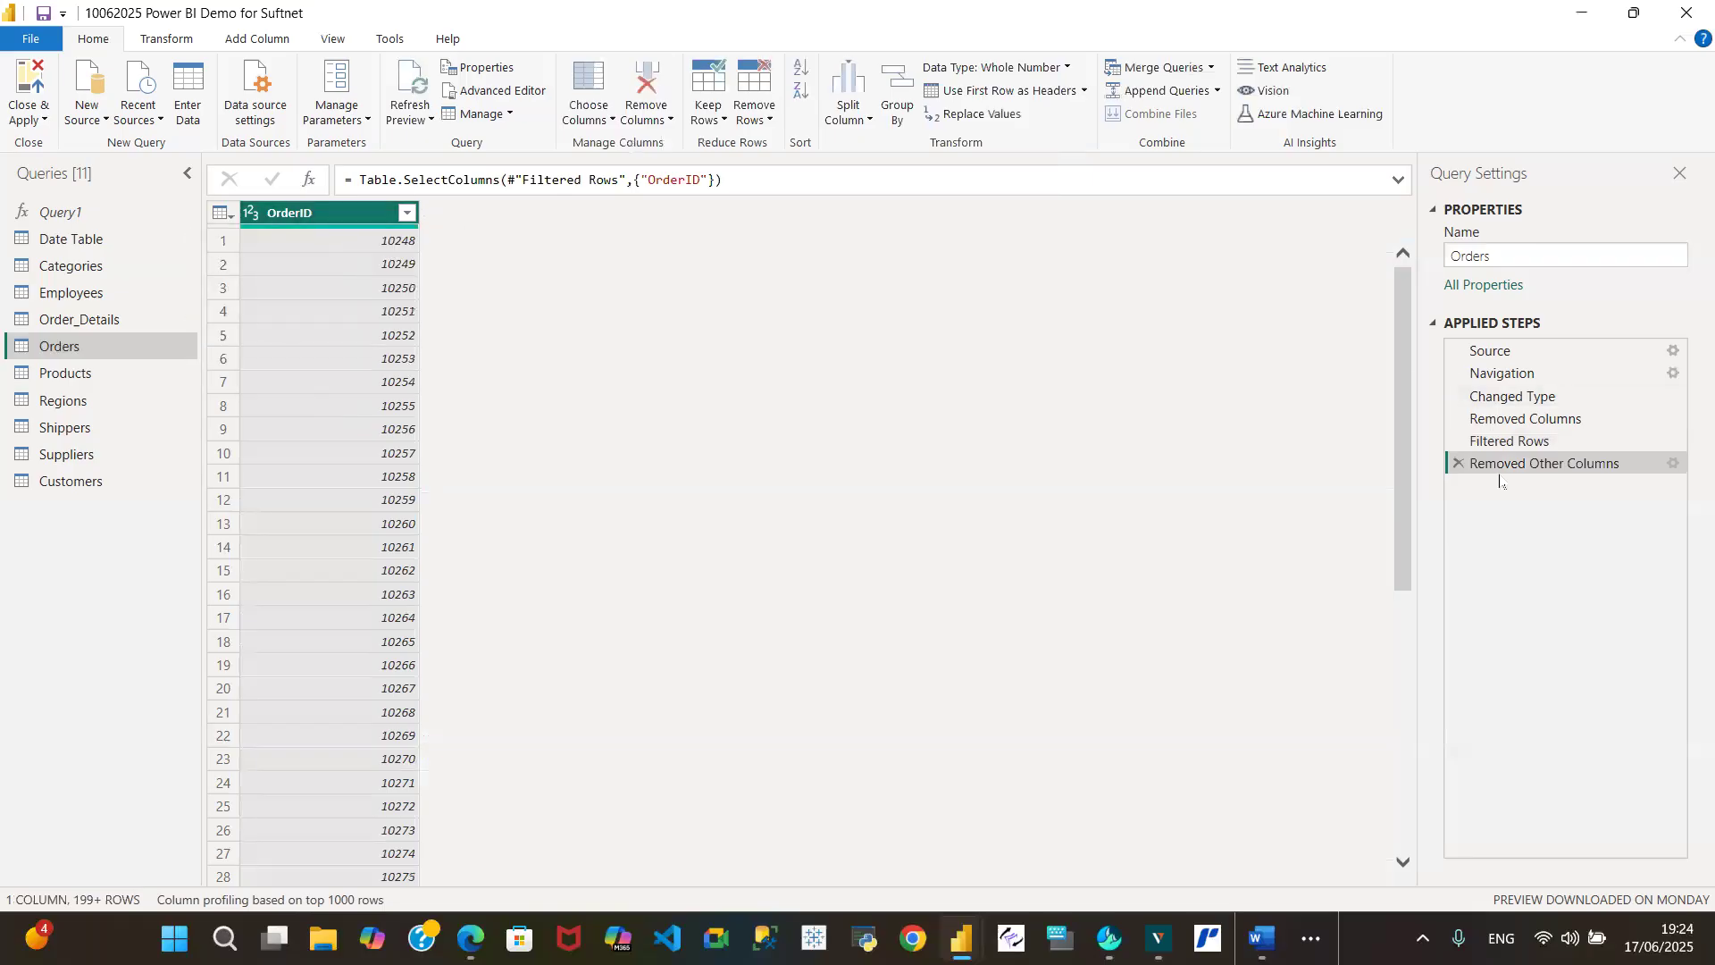
left_click(1457, 464)
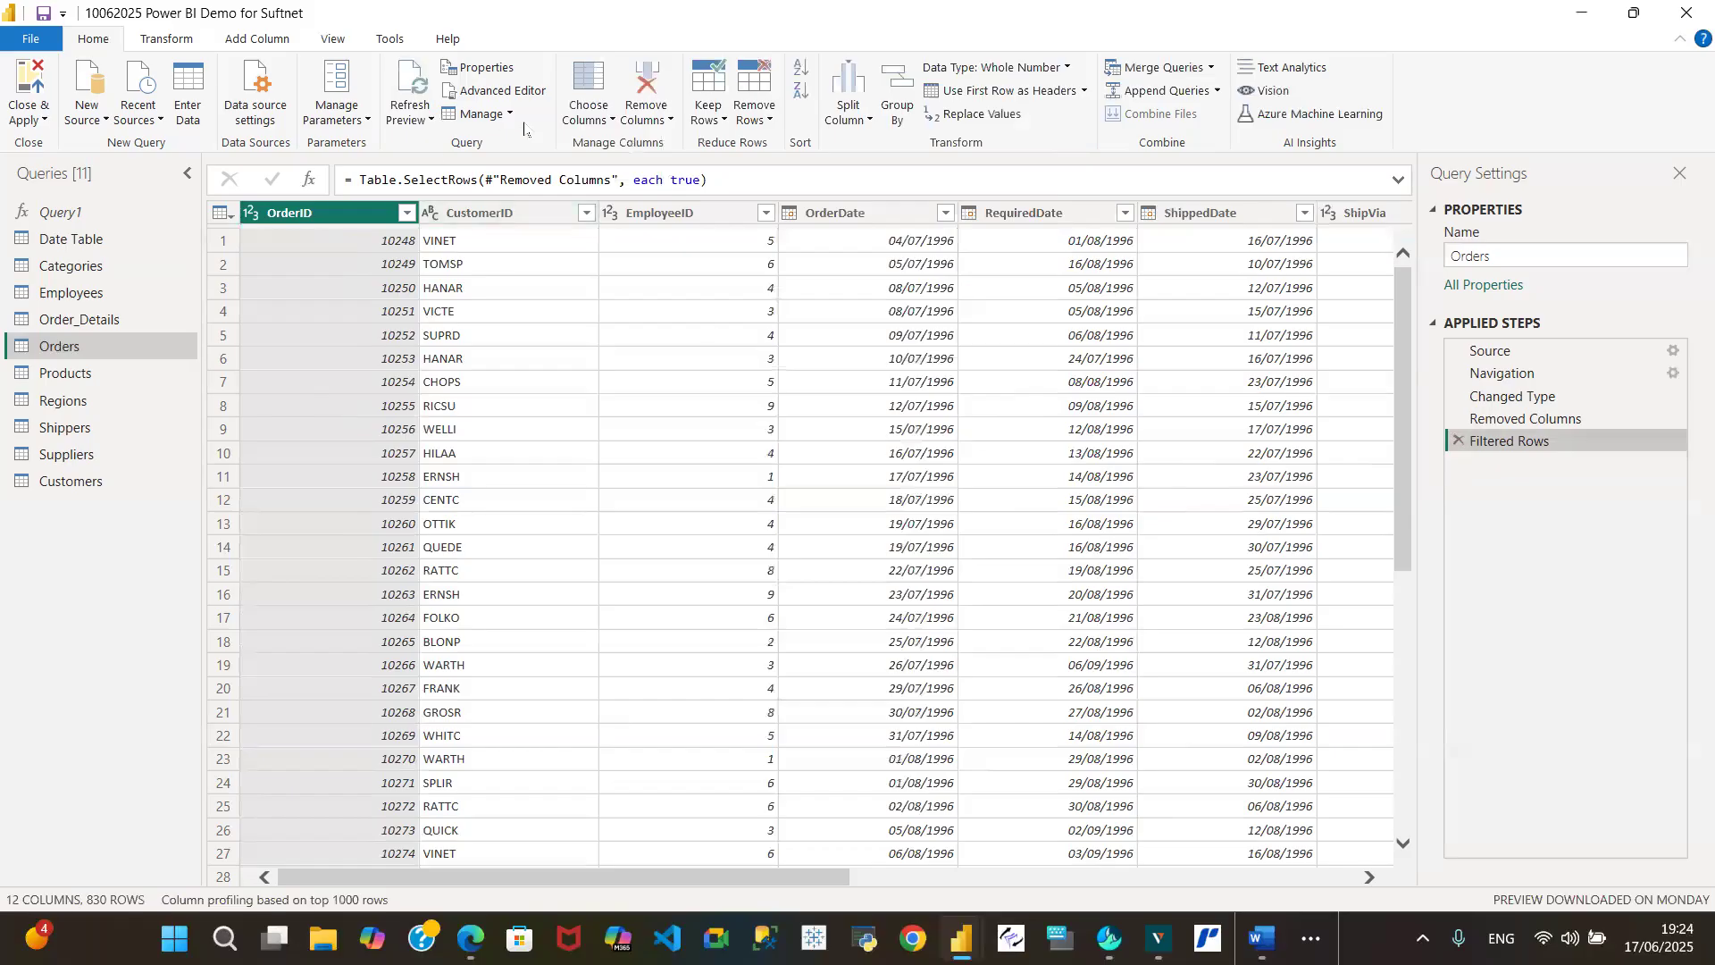
- Go to the ShipCountry column in the Orders query using Go to Column
left_click(608, 126)
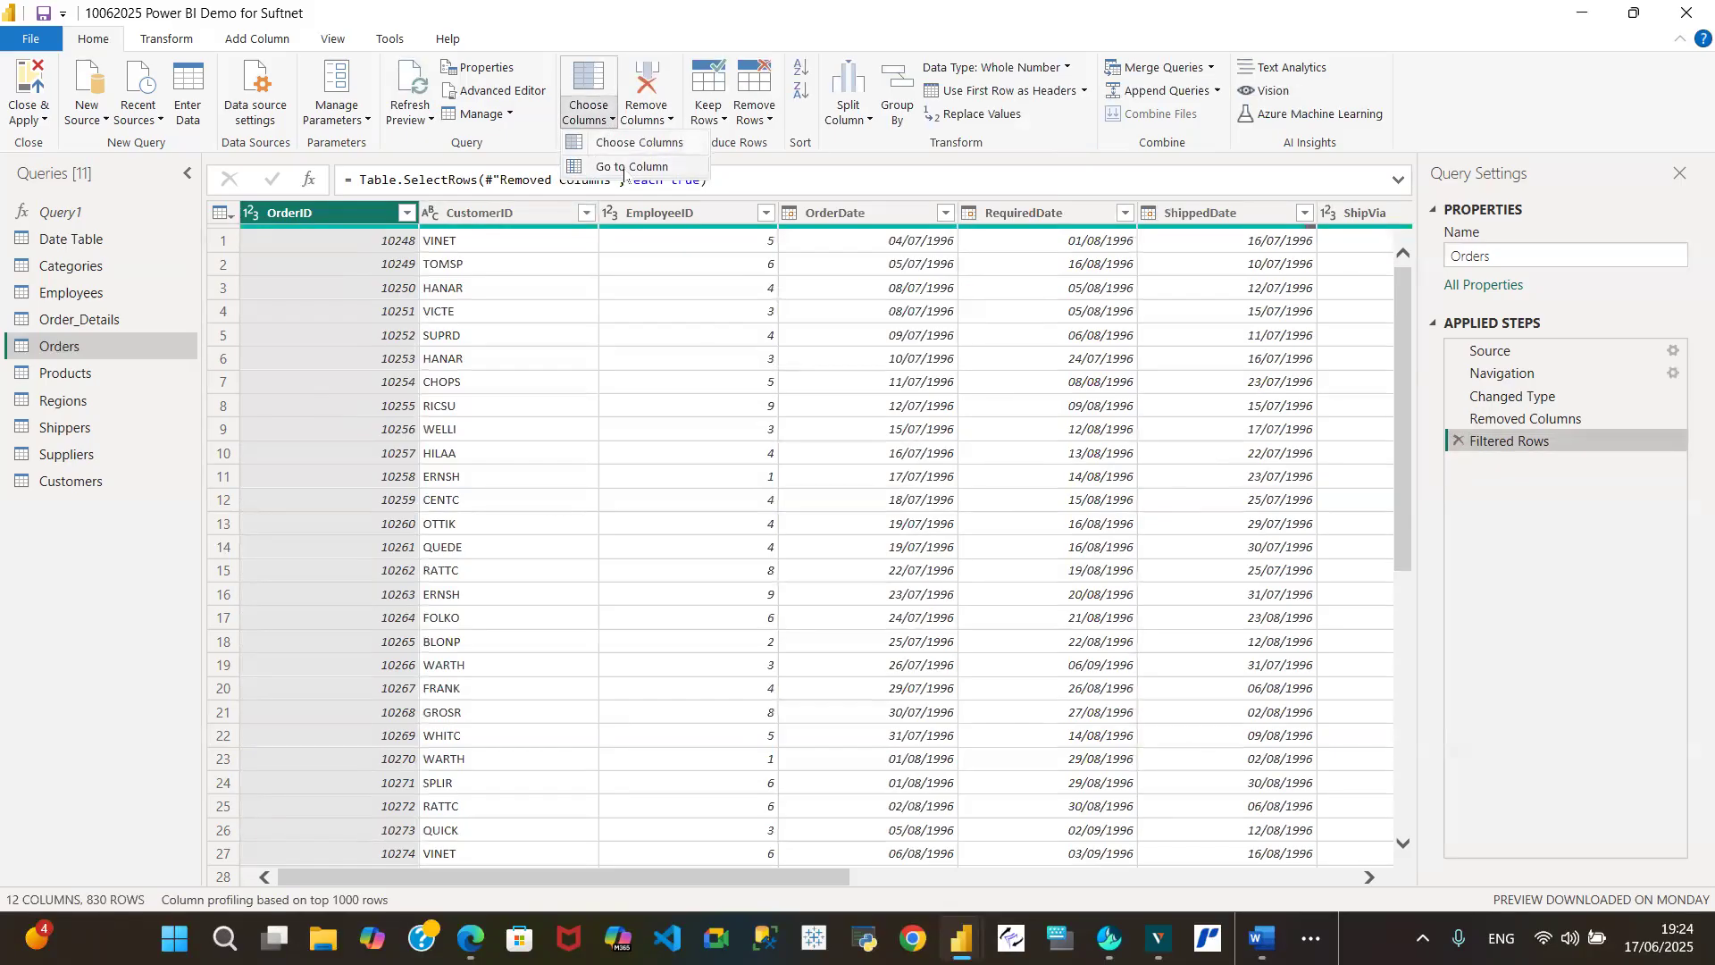
left_click(626, 168)
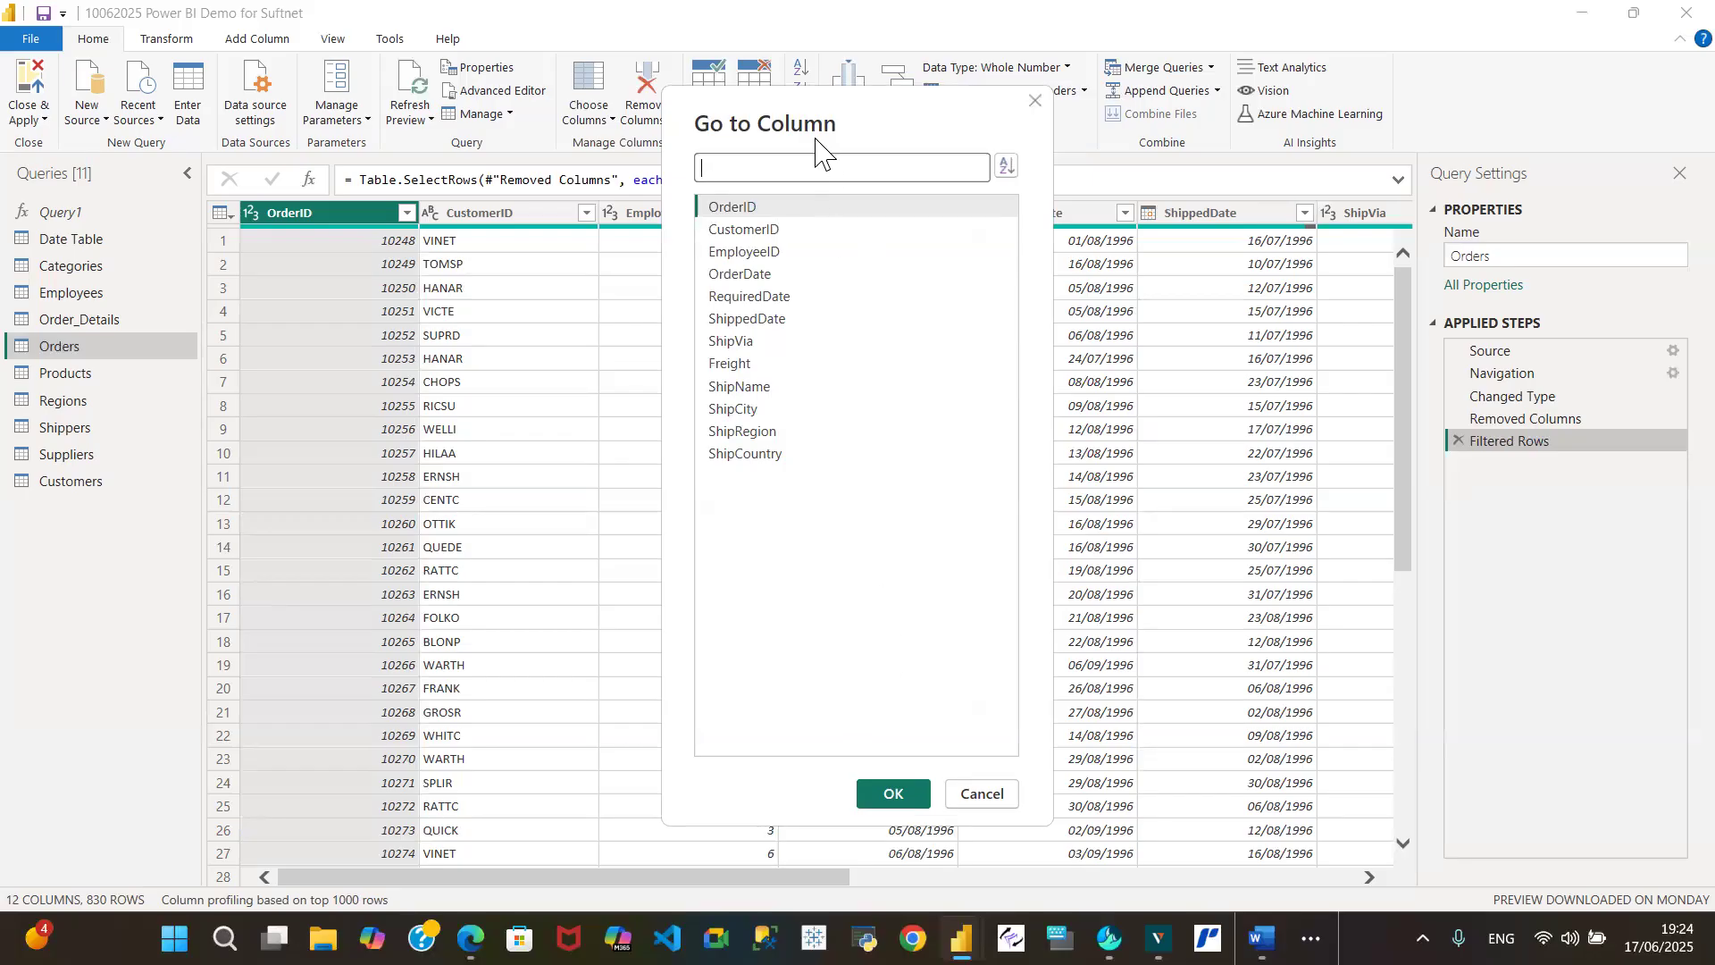
left_click(753, 456)
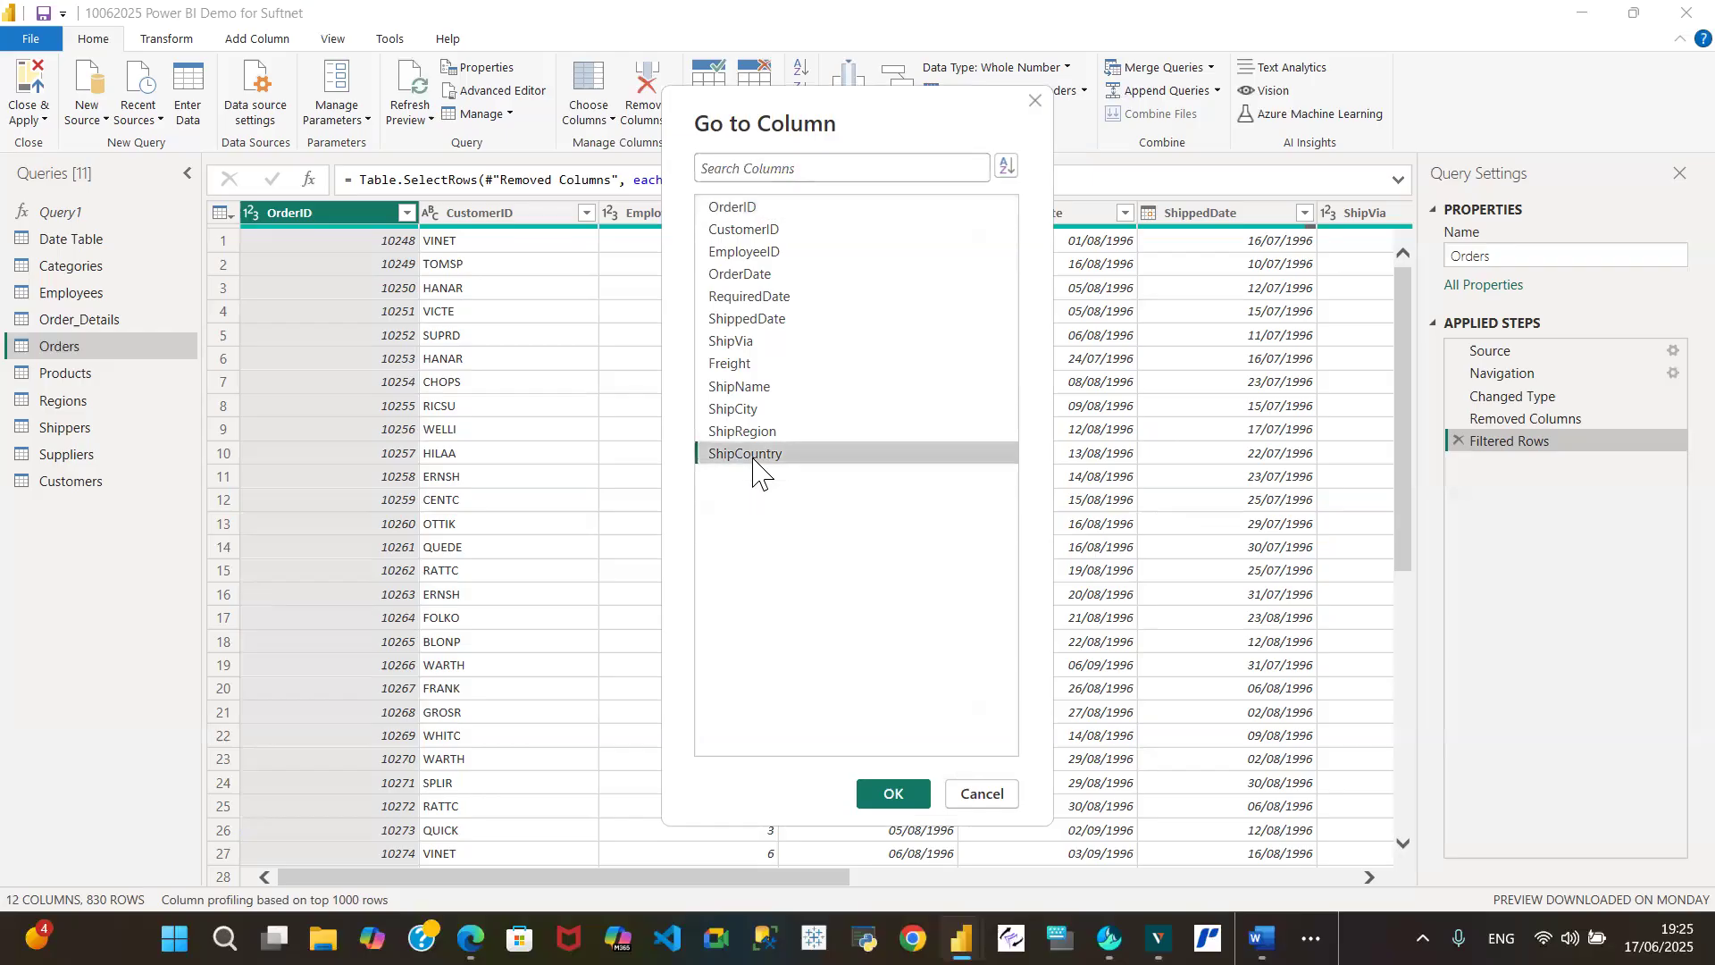
left_click(893, 793)
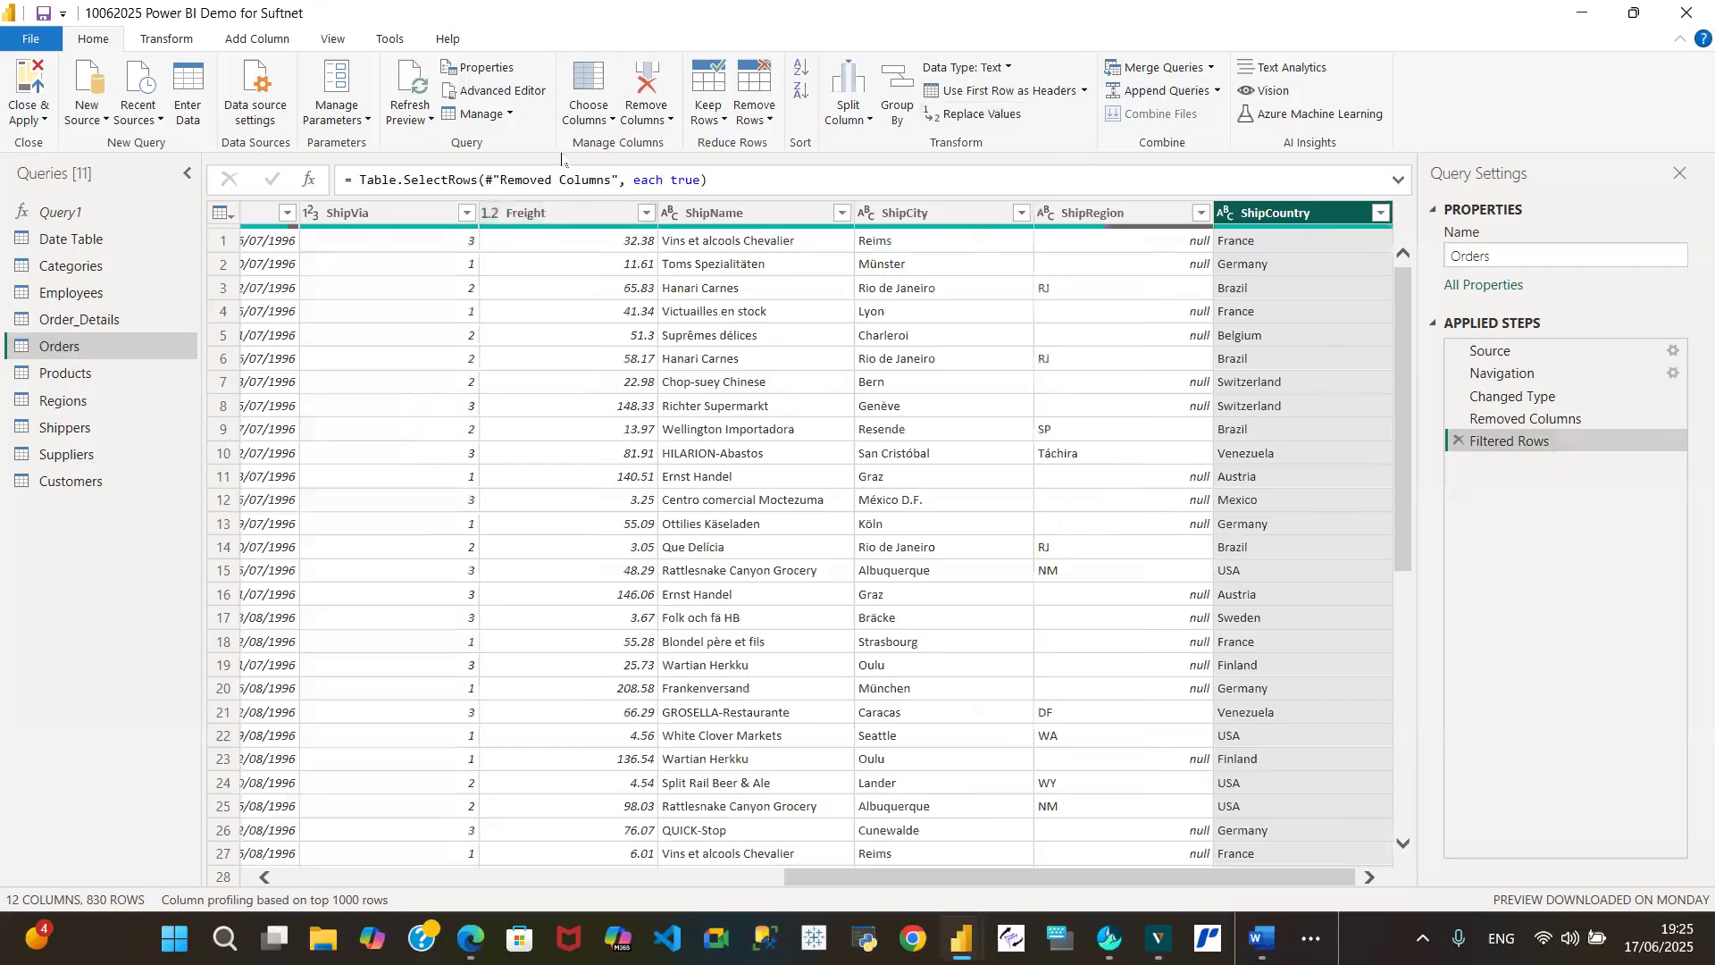
left_click(610, 121)
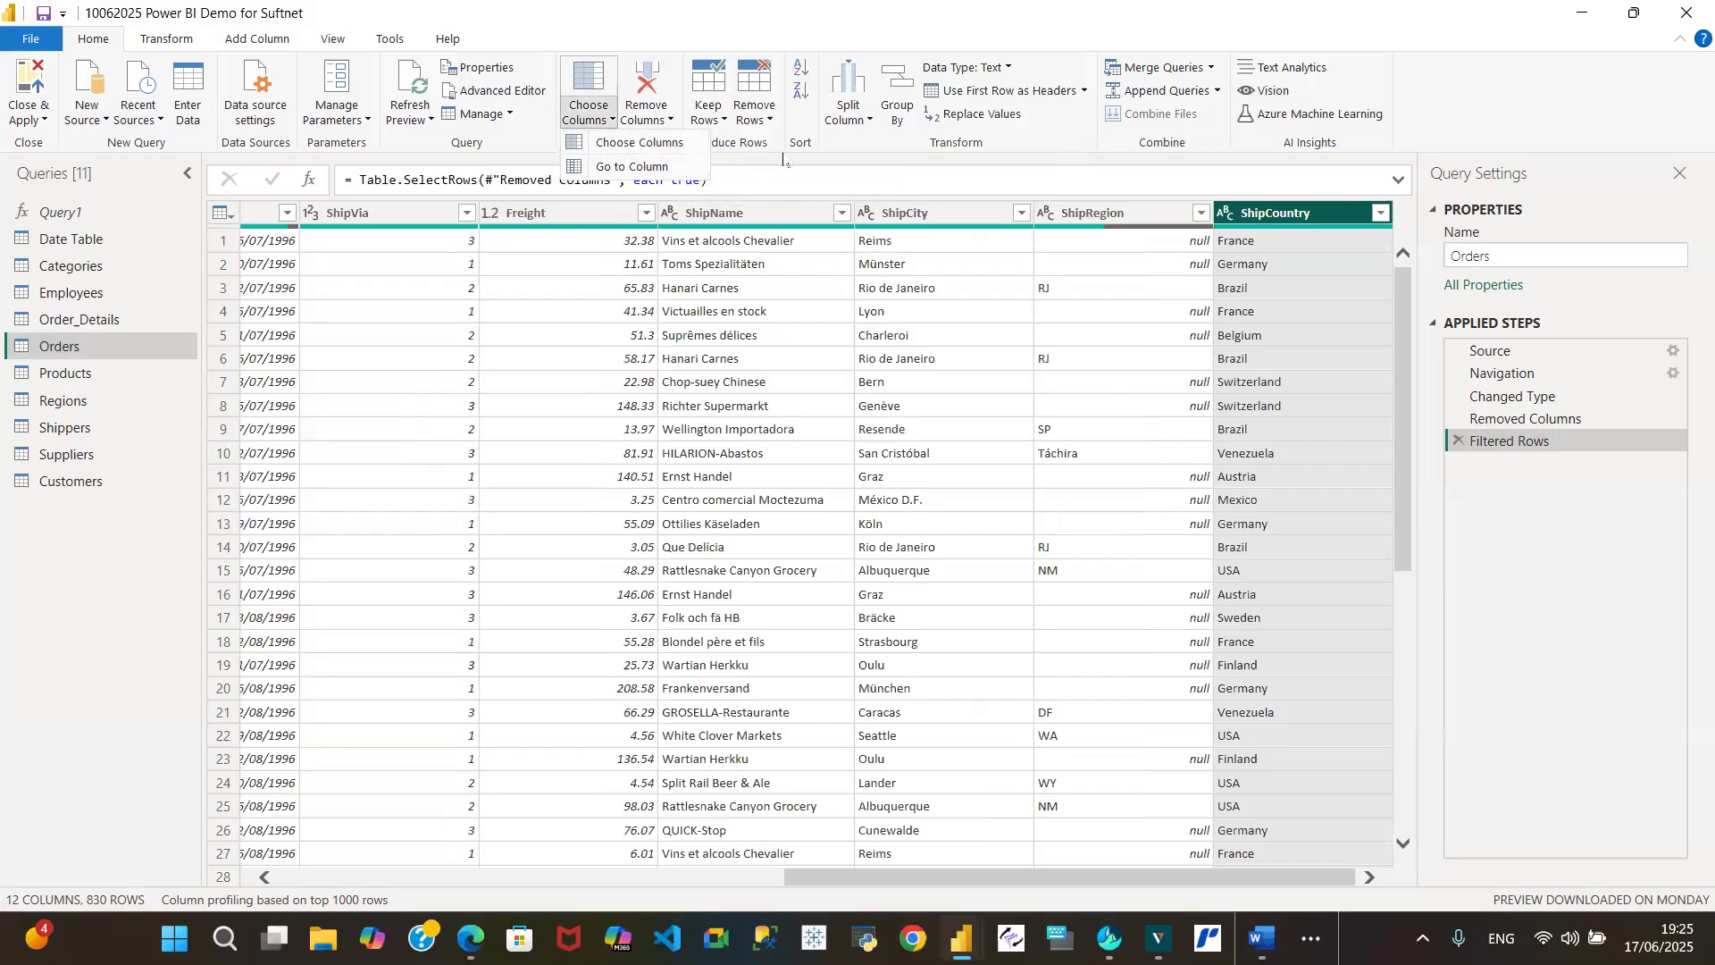
left_click(671, 122)
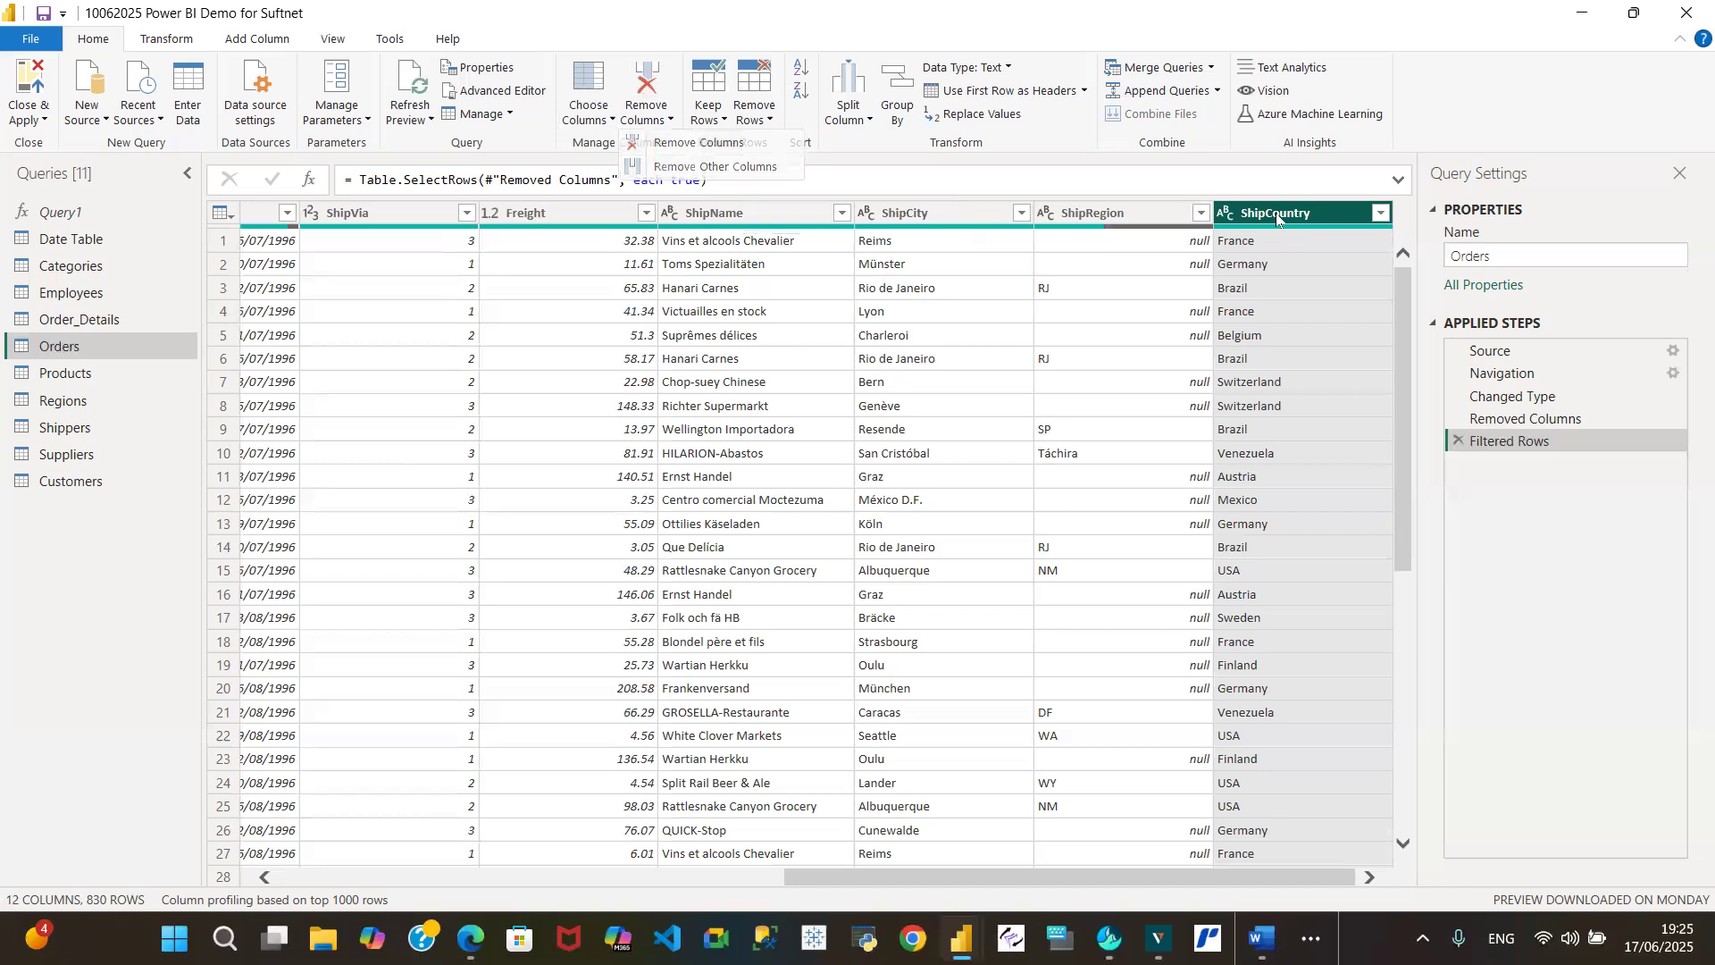
right_click(1278, 217)
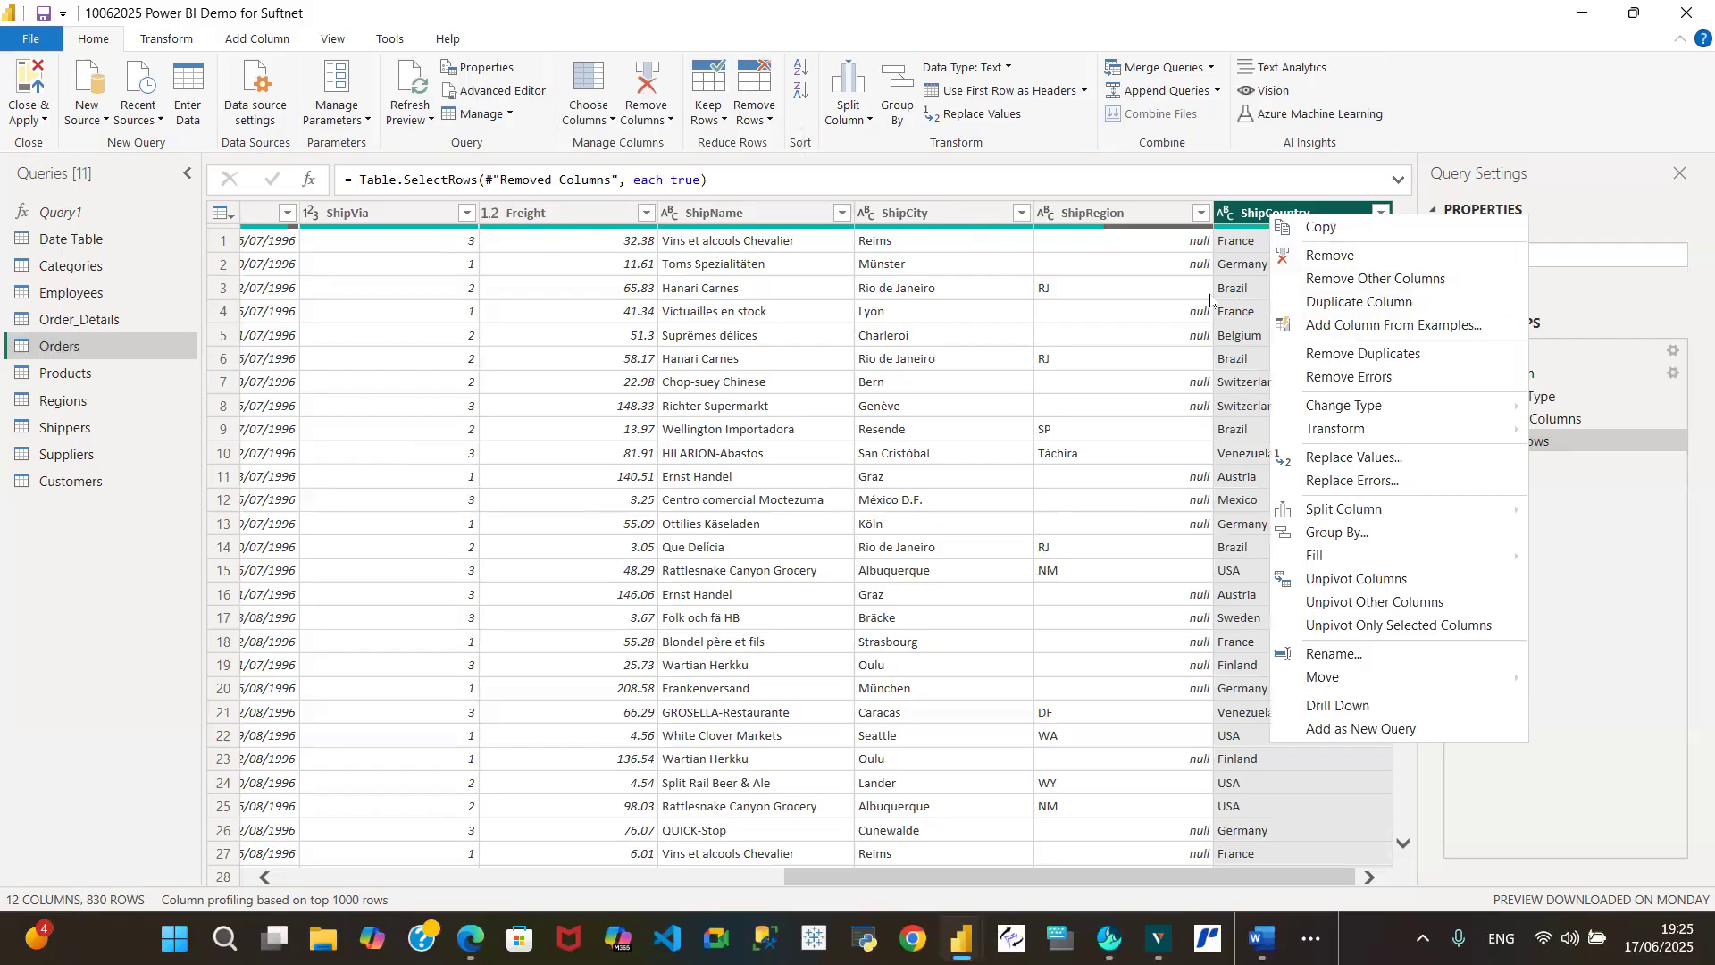
left_click(668, 126)
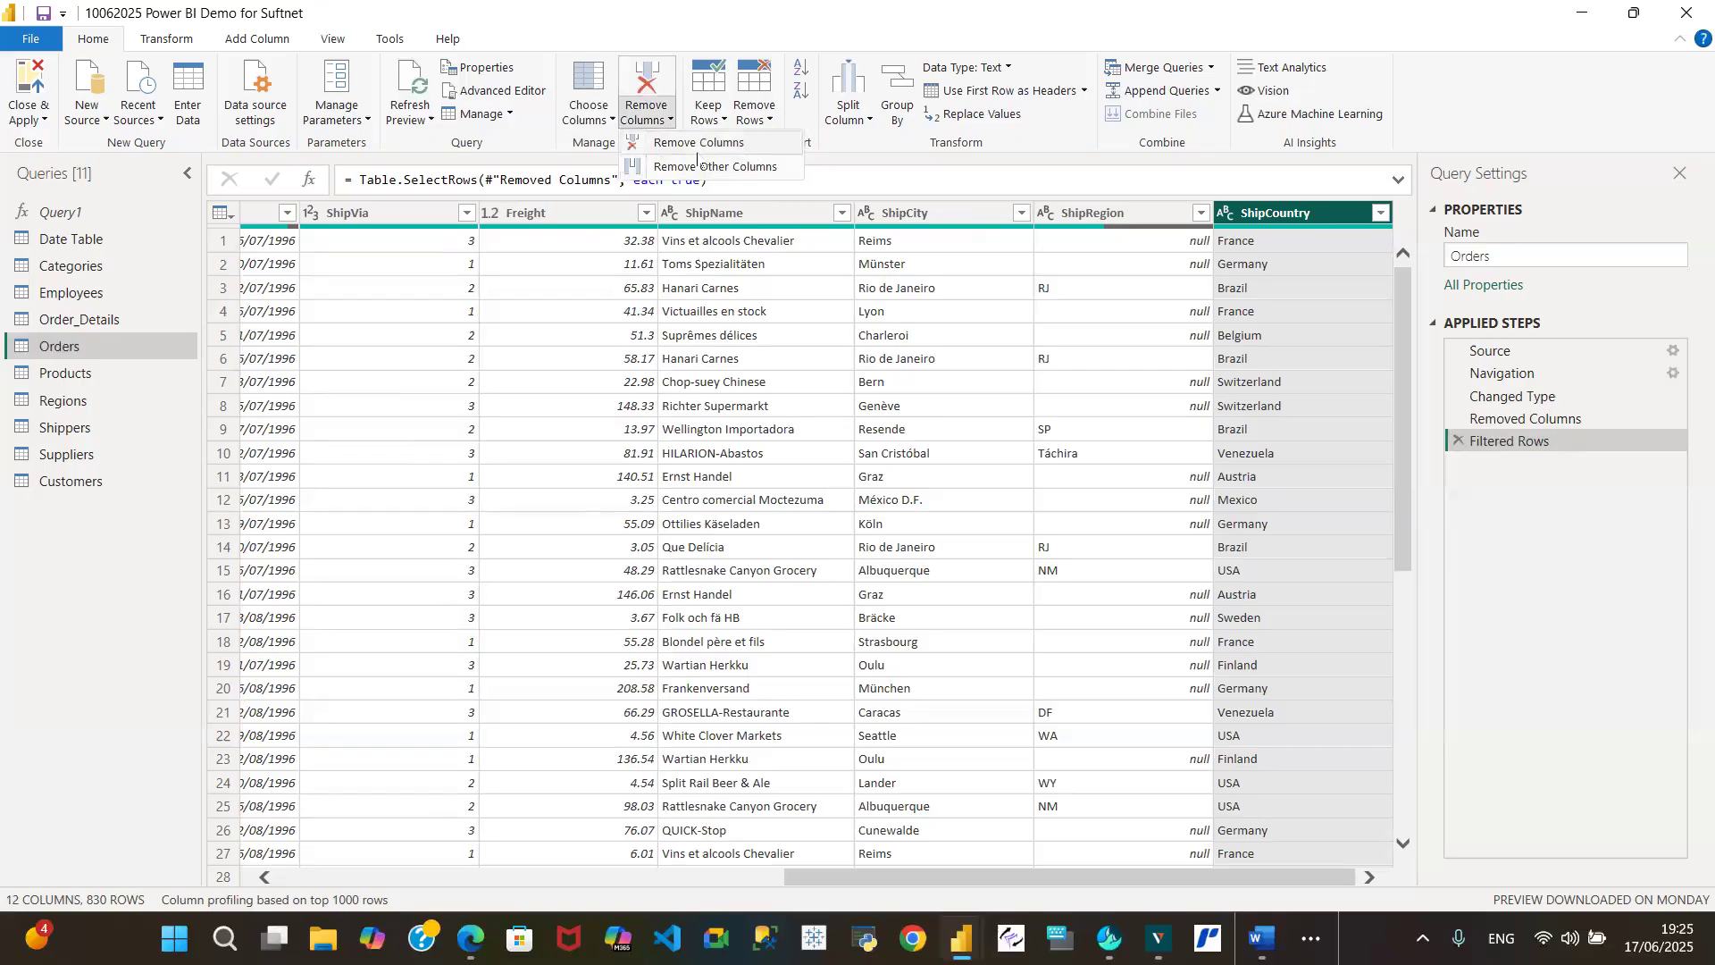
left_click(1289, 219)
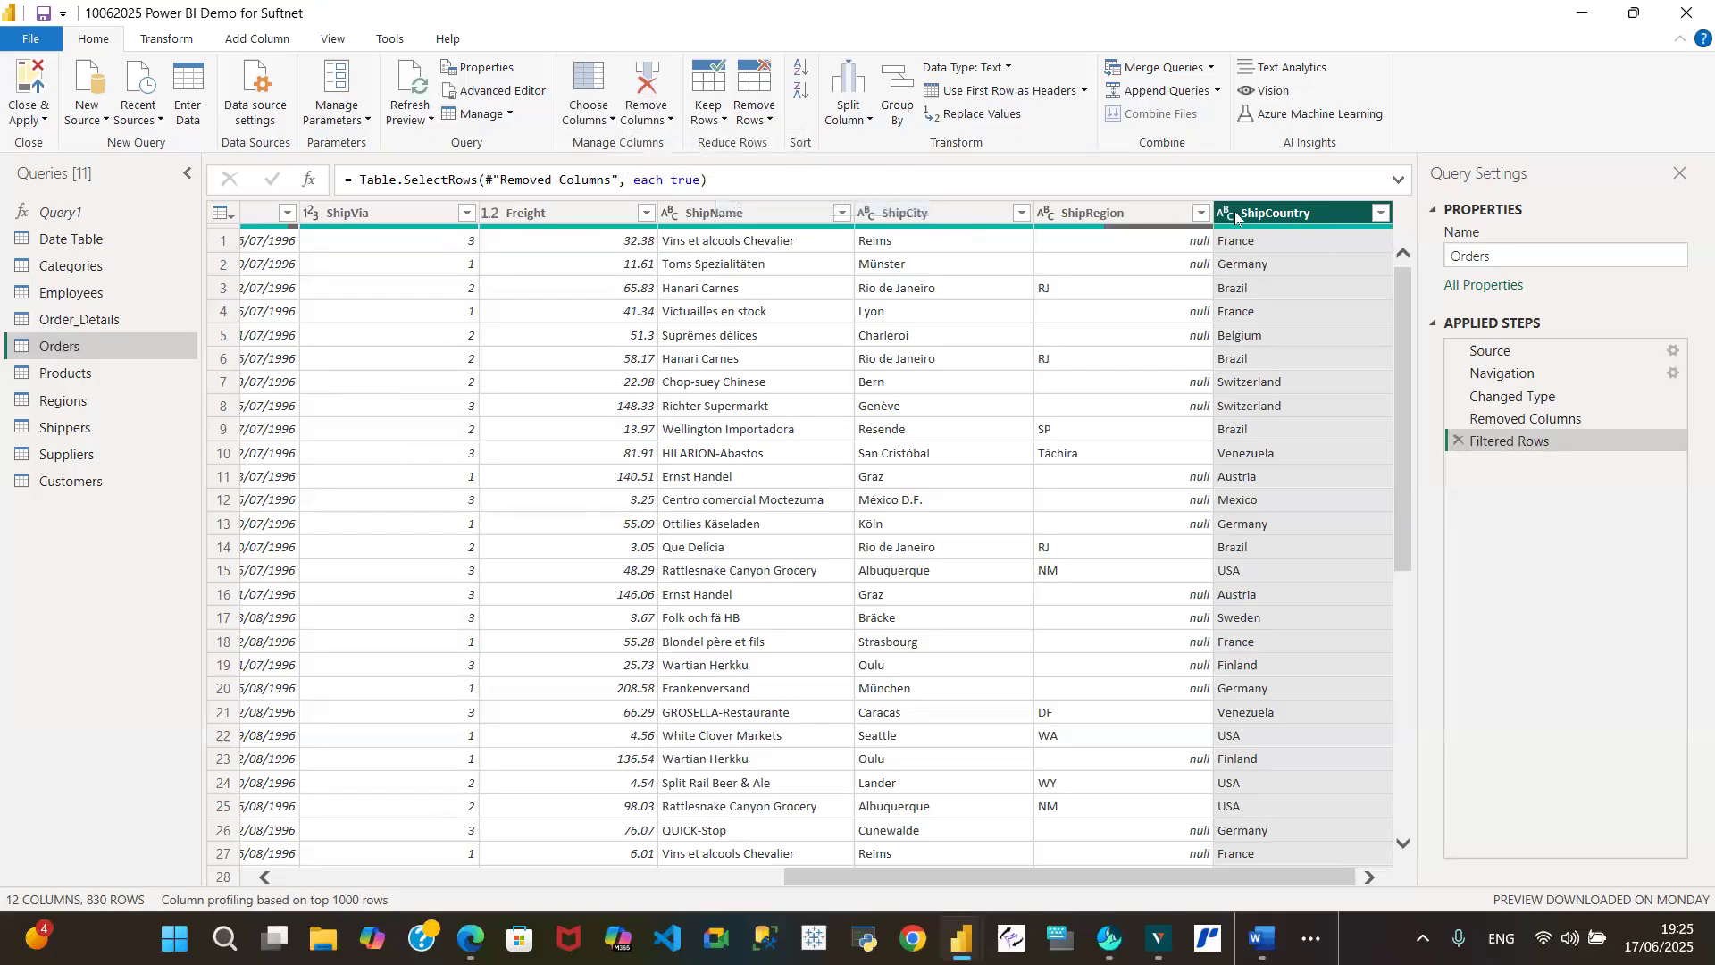
- Remove the ShipCountry column from the Orders query, and delete the resulting applied step
left_click(664, 132)
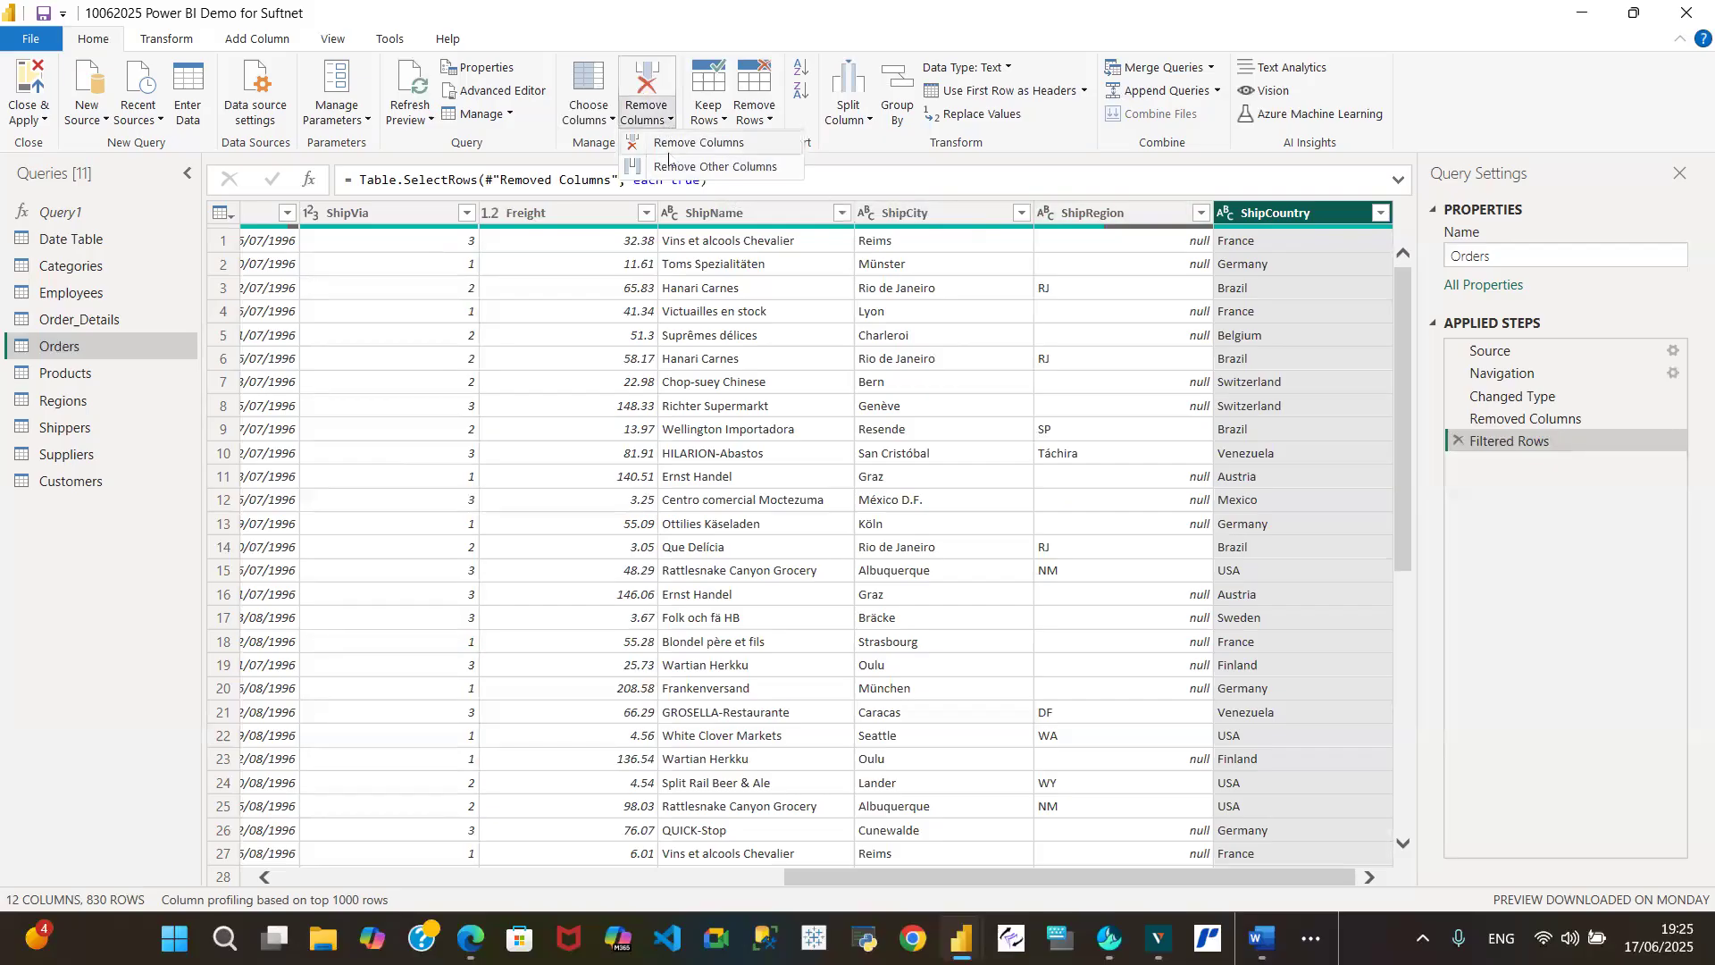
left_click(684, 143)
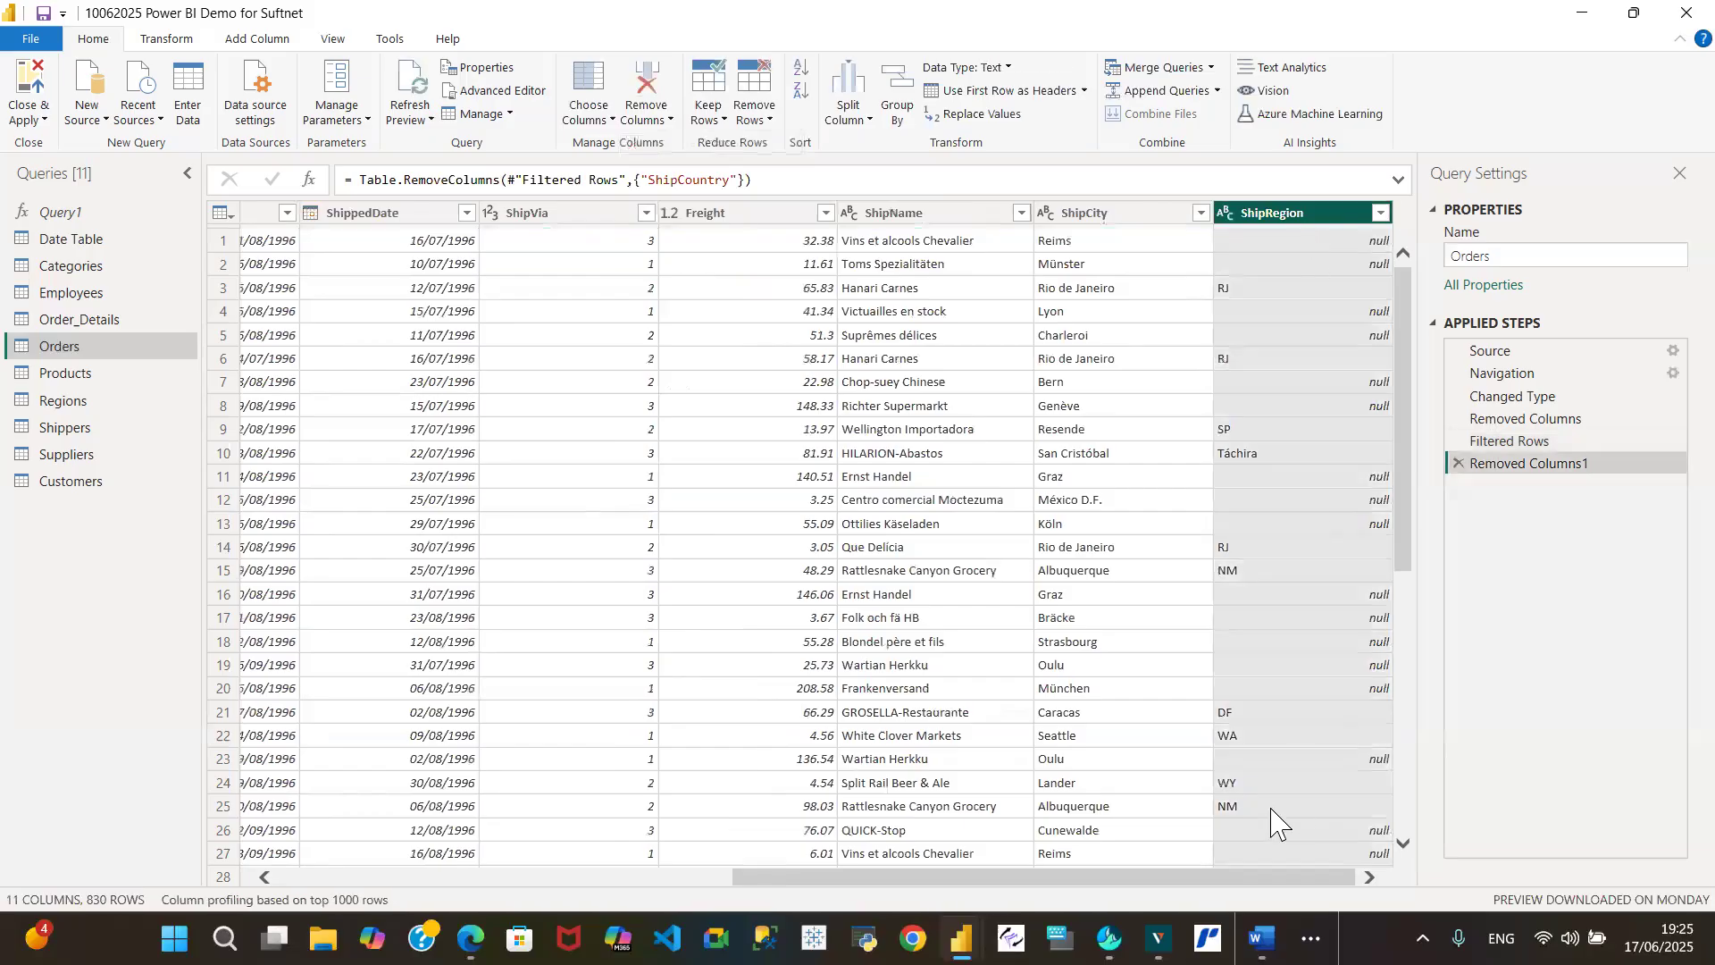
left_click(1458, 464)
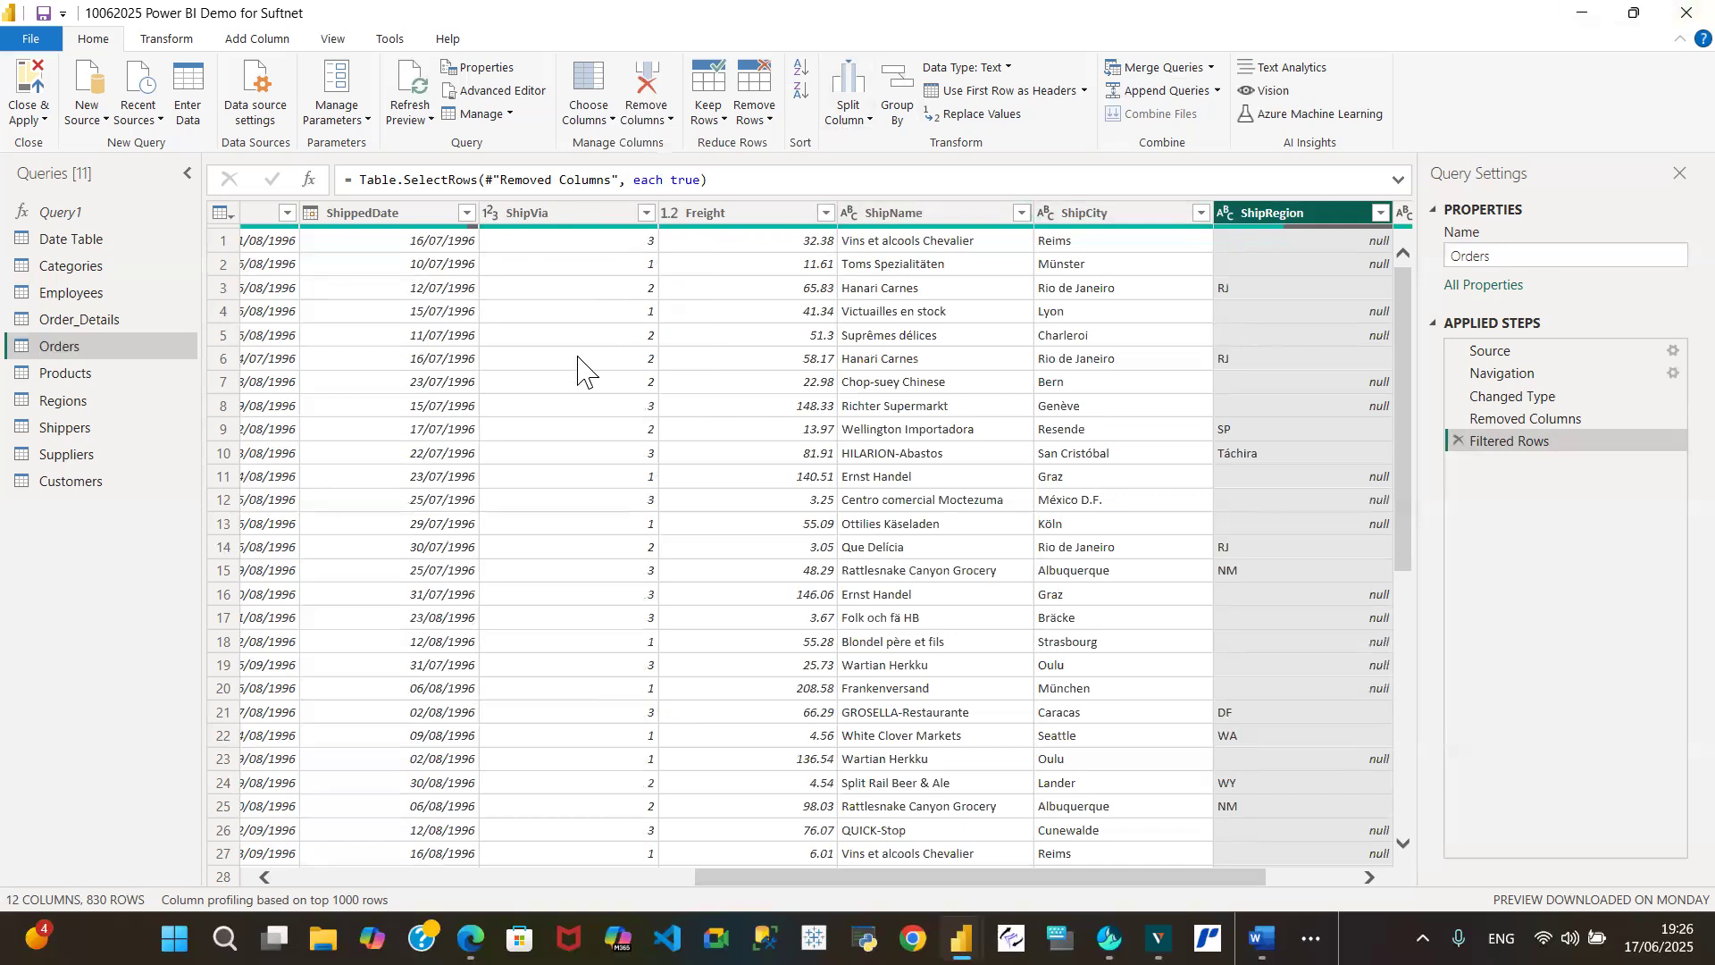
- Keep only the ShipRegion column in the Orders query by removing the other columns, and delete the resulting applied step
left_click(671, 121)
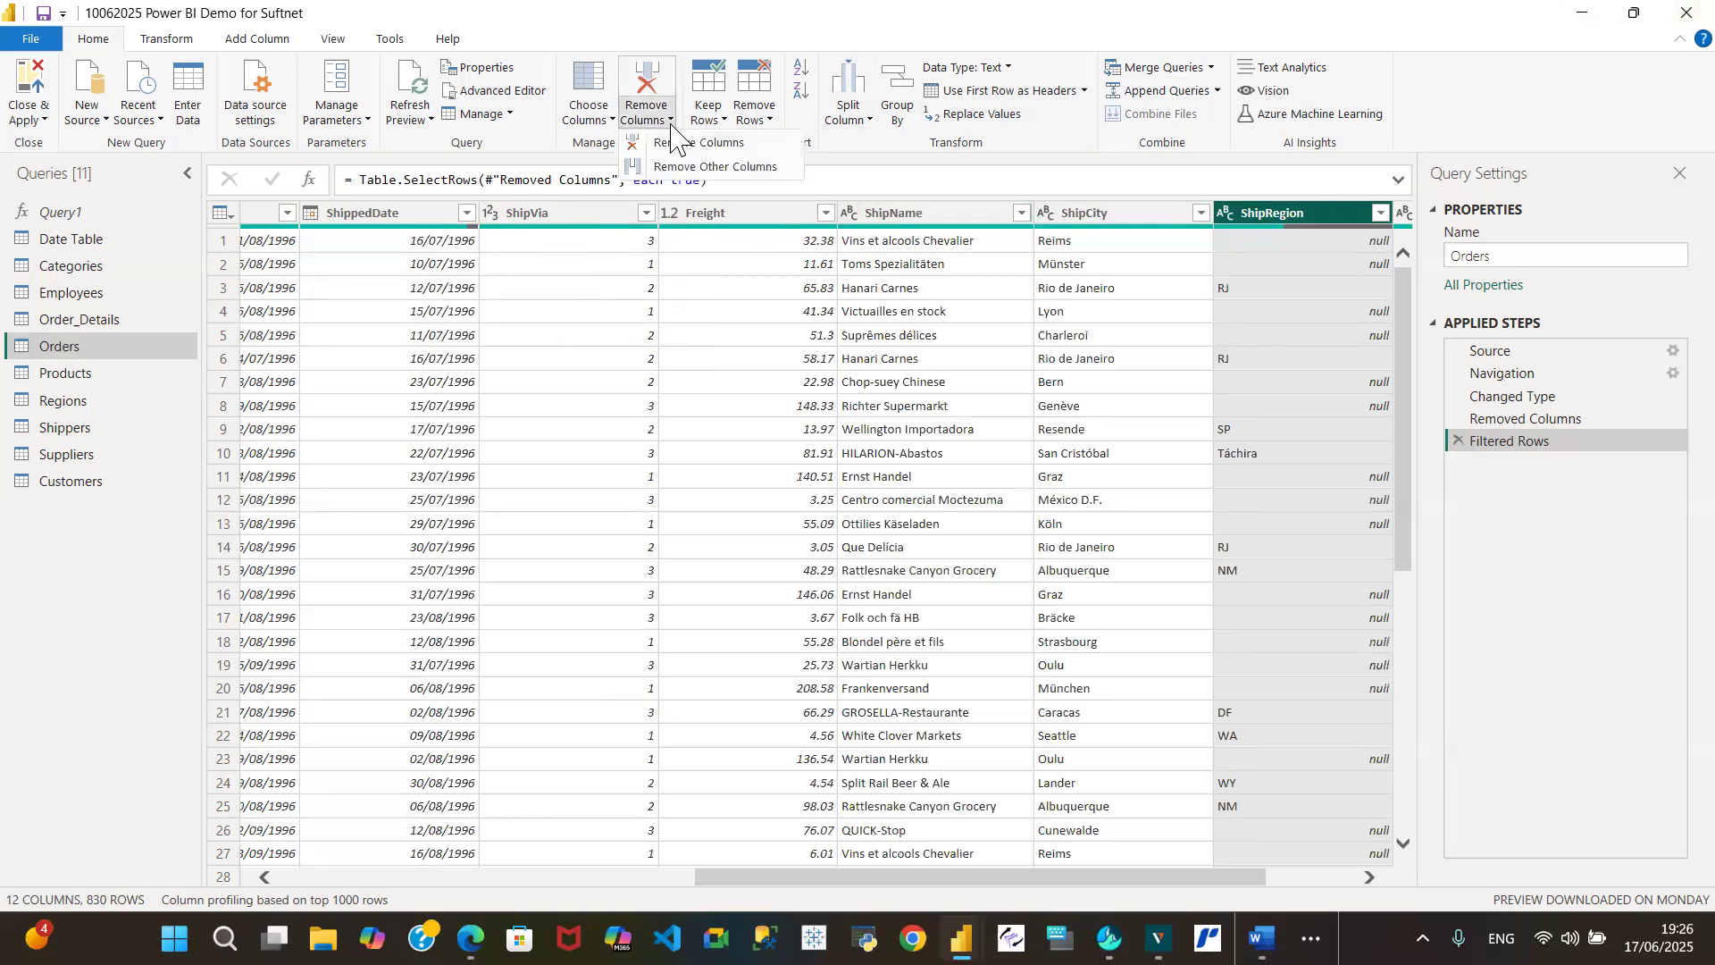
left_click(731, 167)
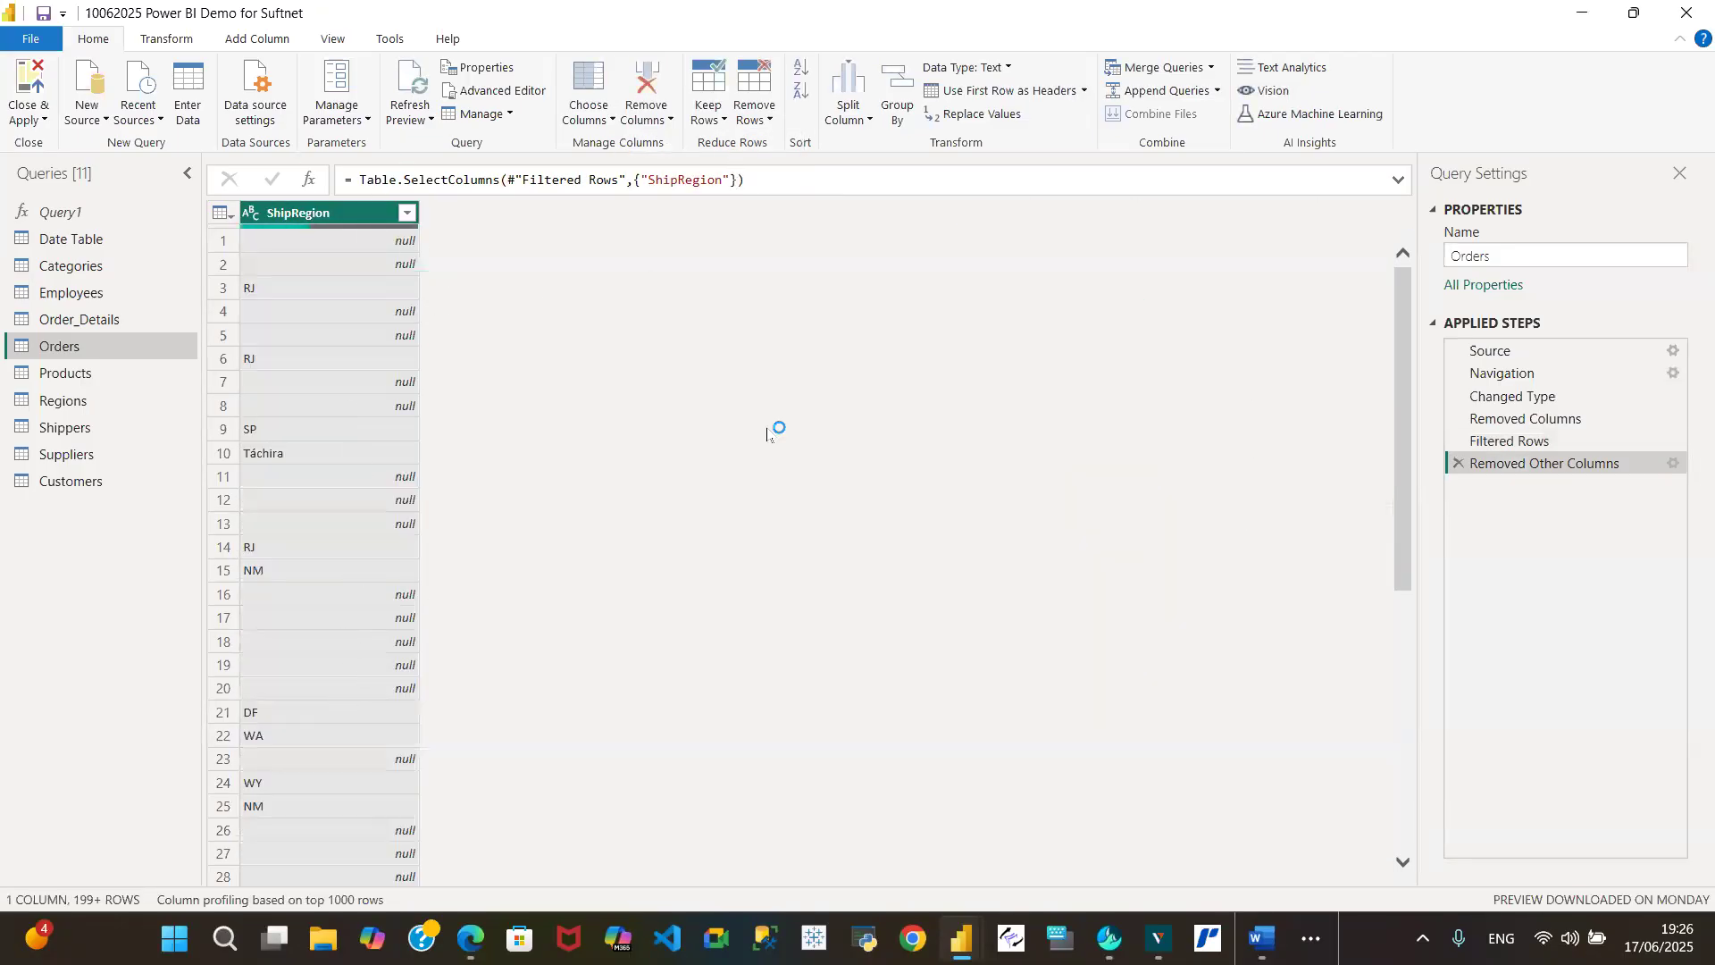
left_click(1456, 463)
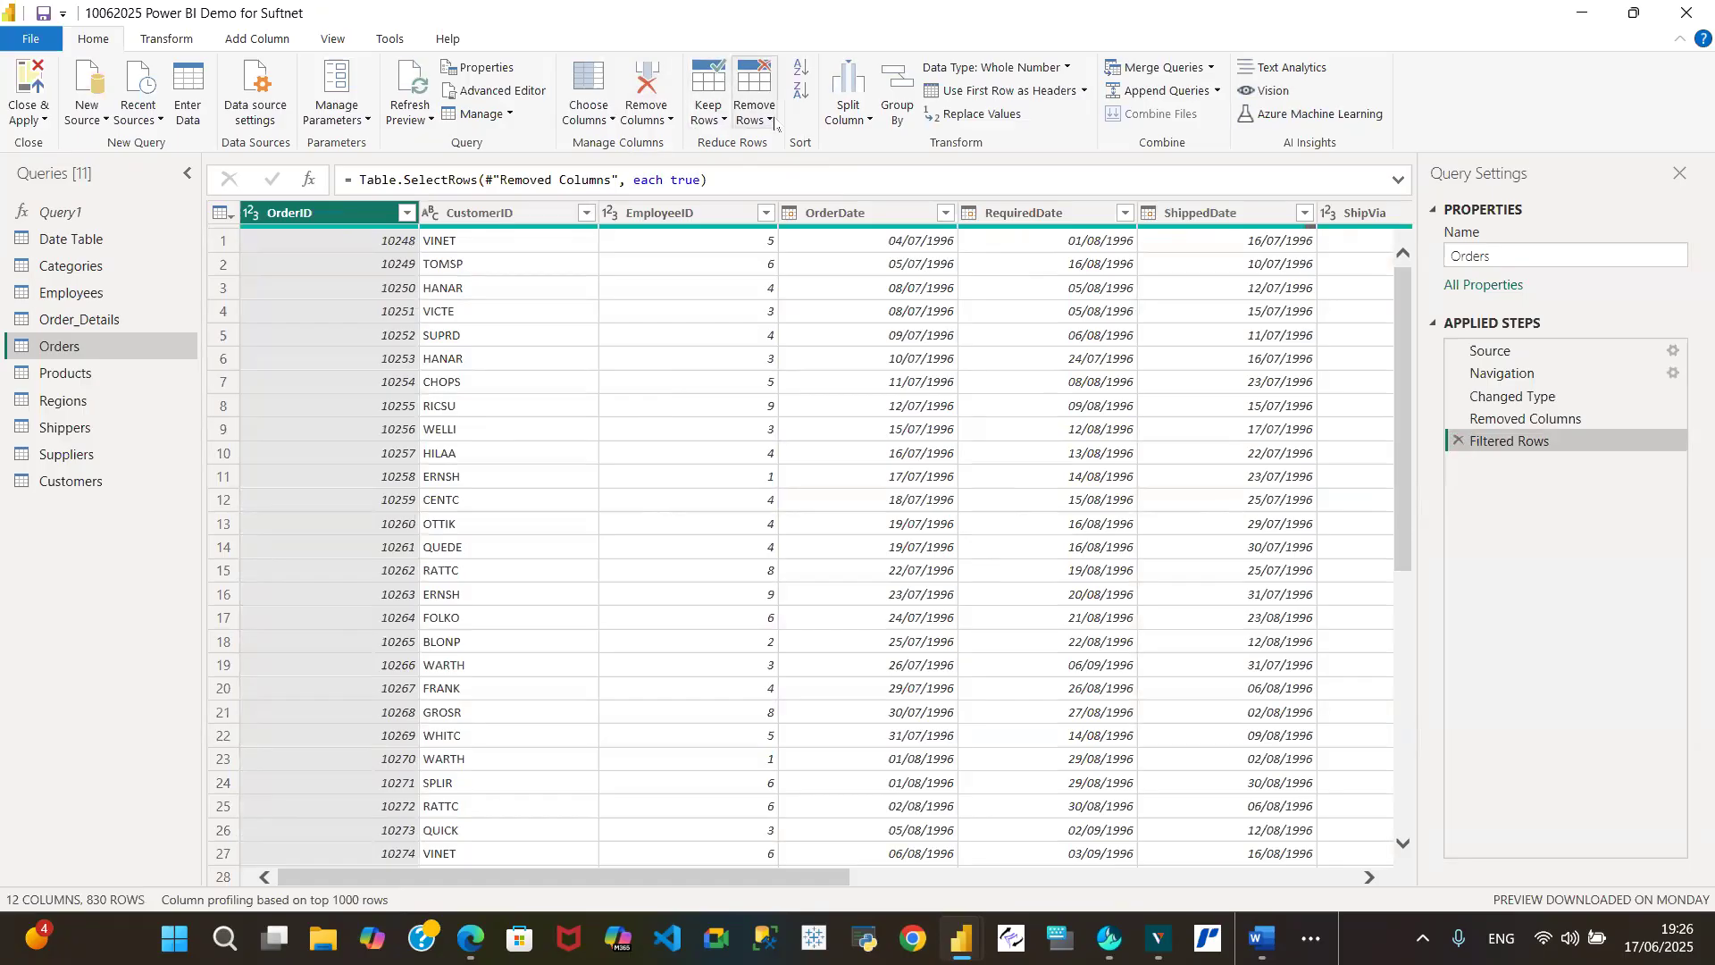
- Keep the top 10 rows of the Orders query, and delete the resulting applied step
left_click(720, 125)
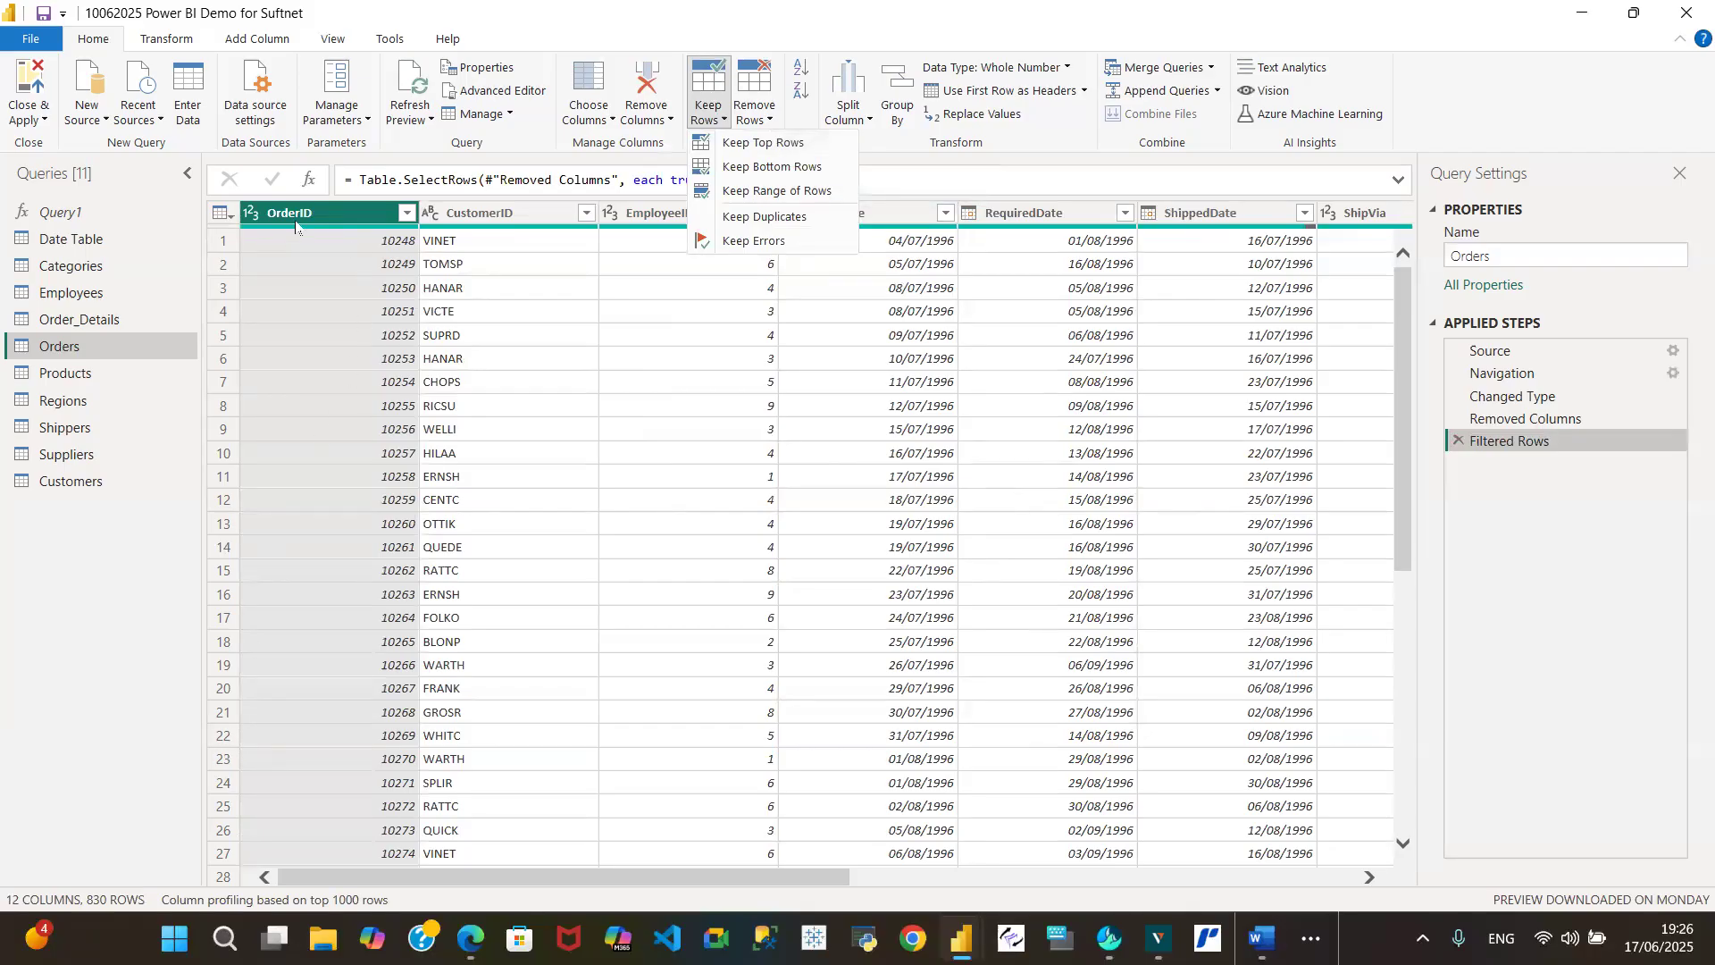
left_click(788, 144)
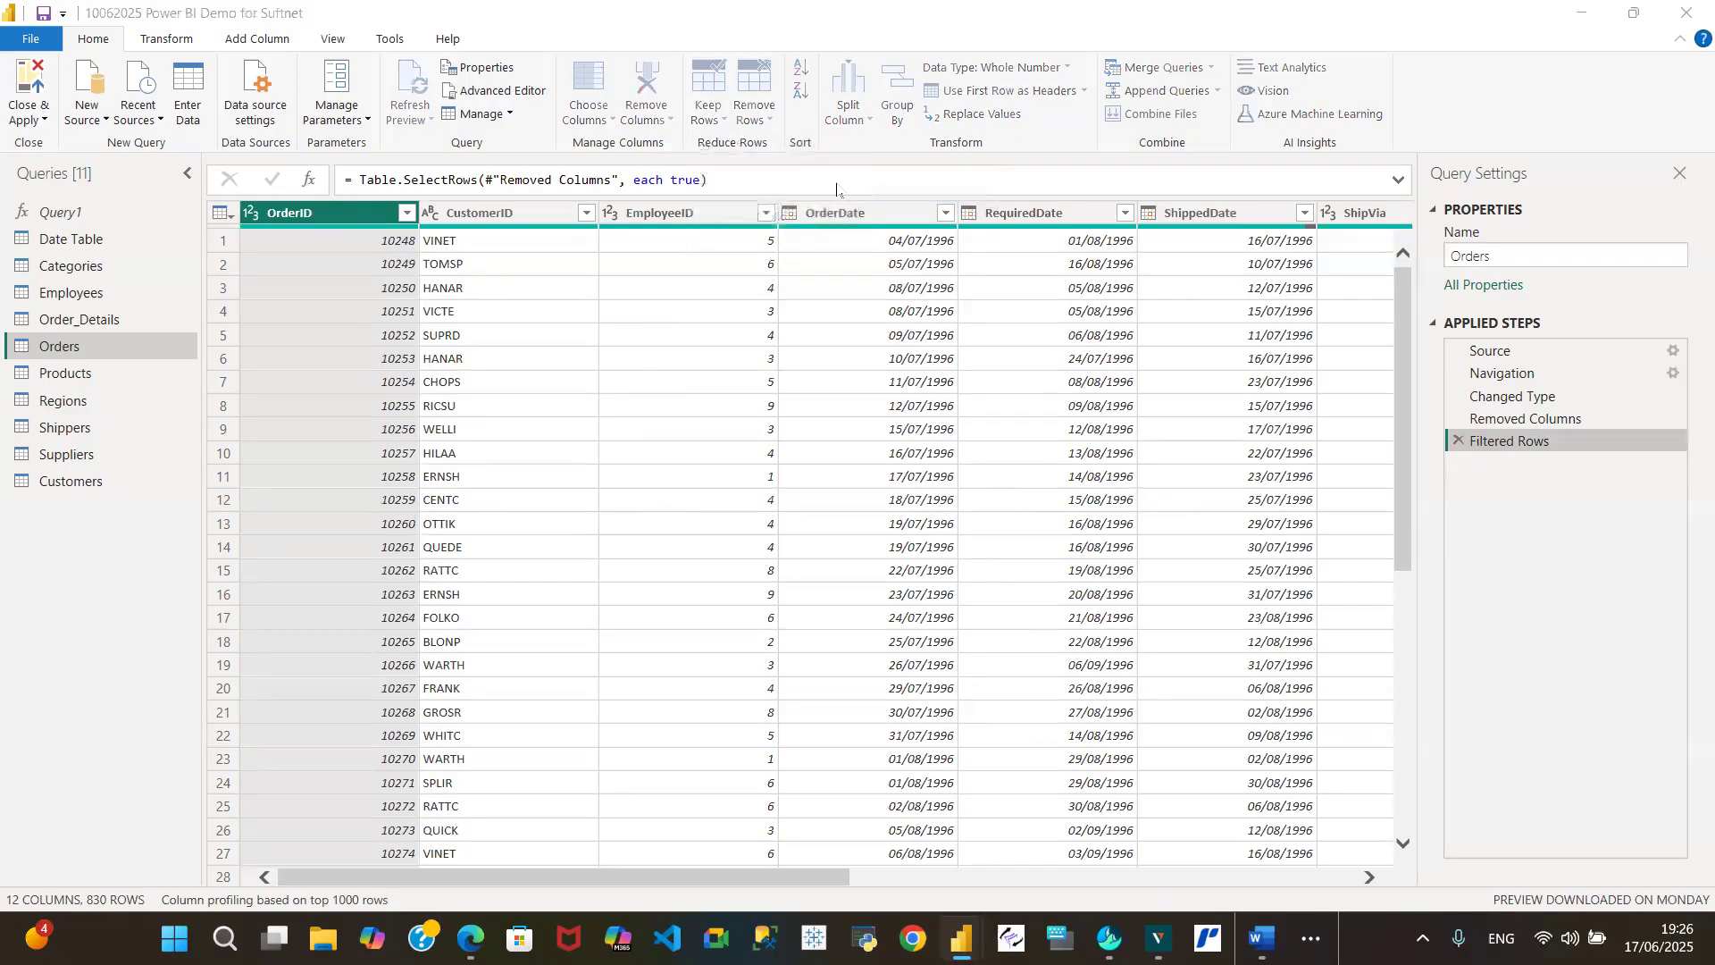
type("10")
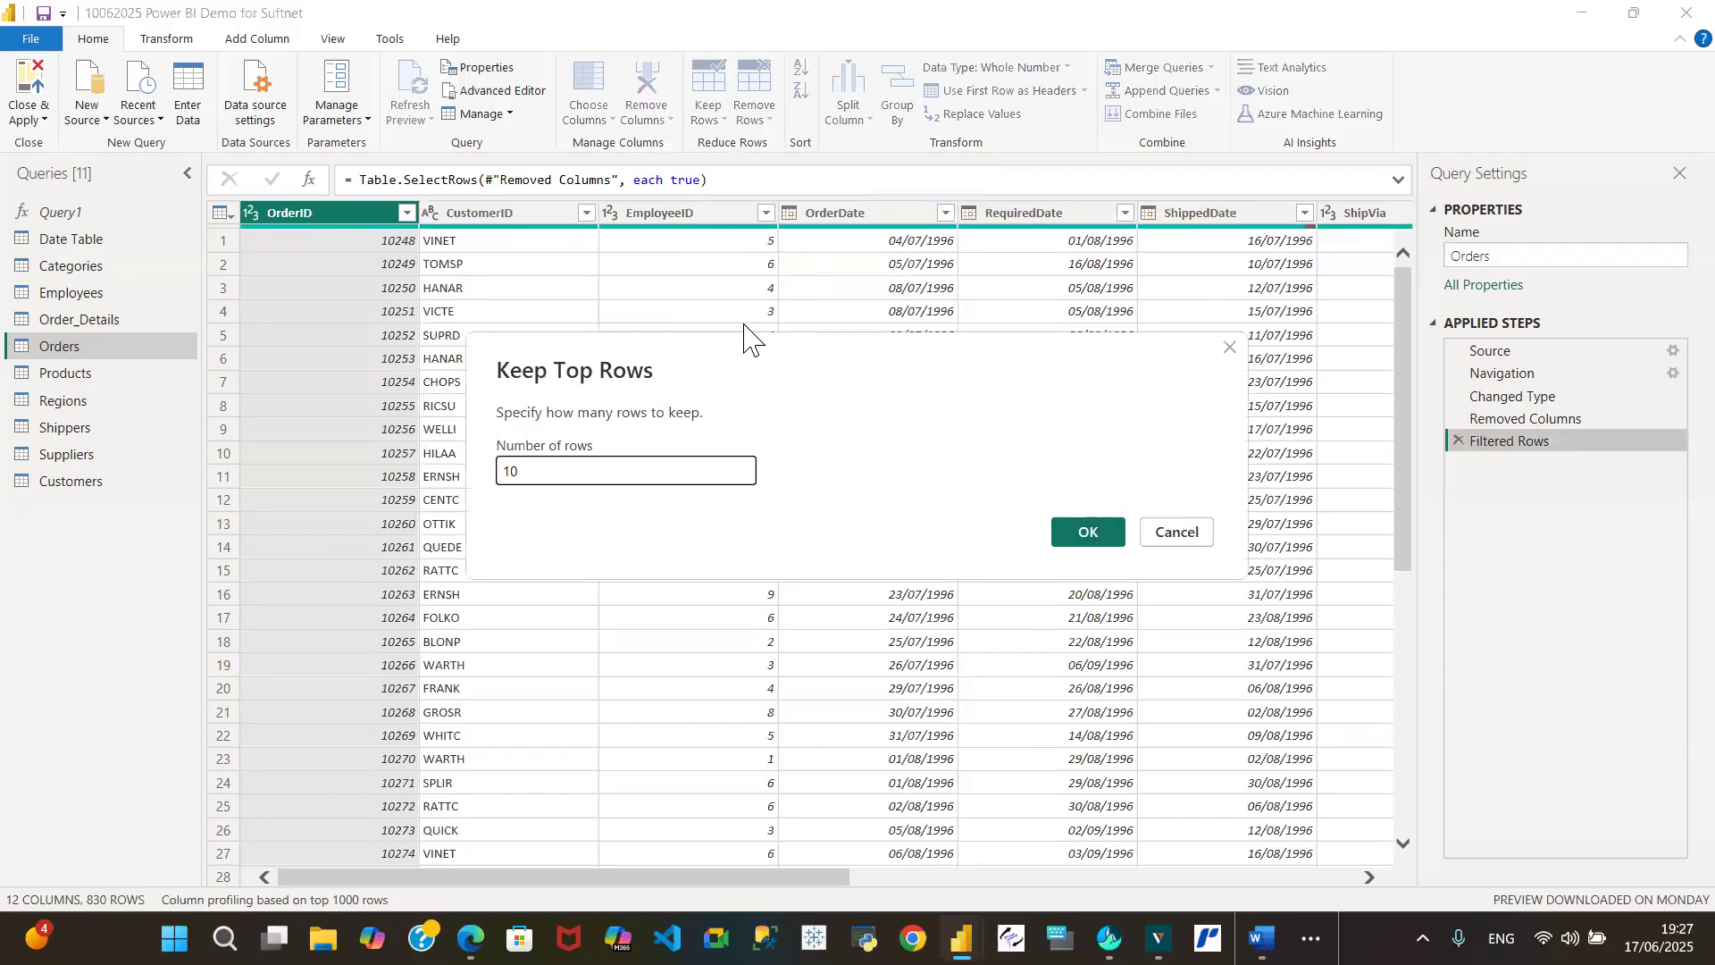
left_click(1094, 534)
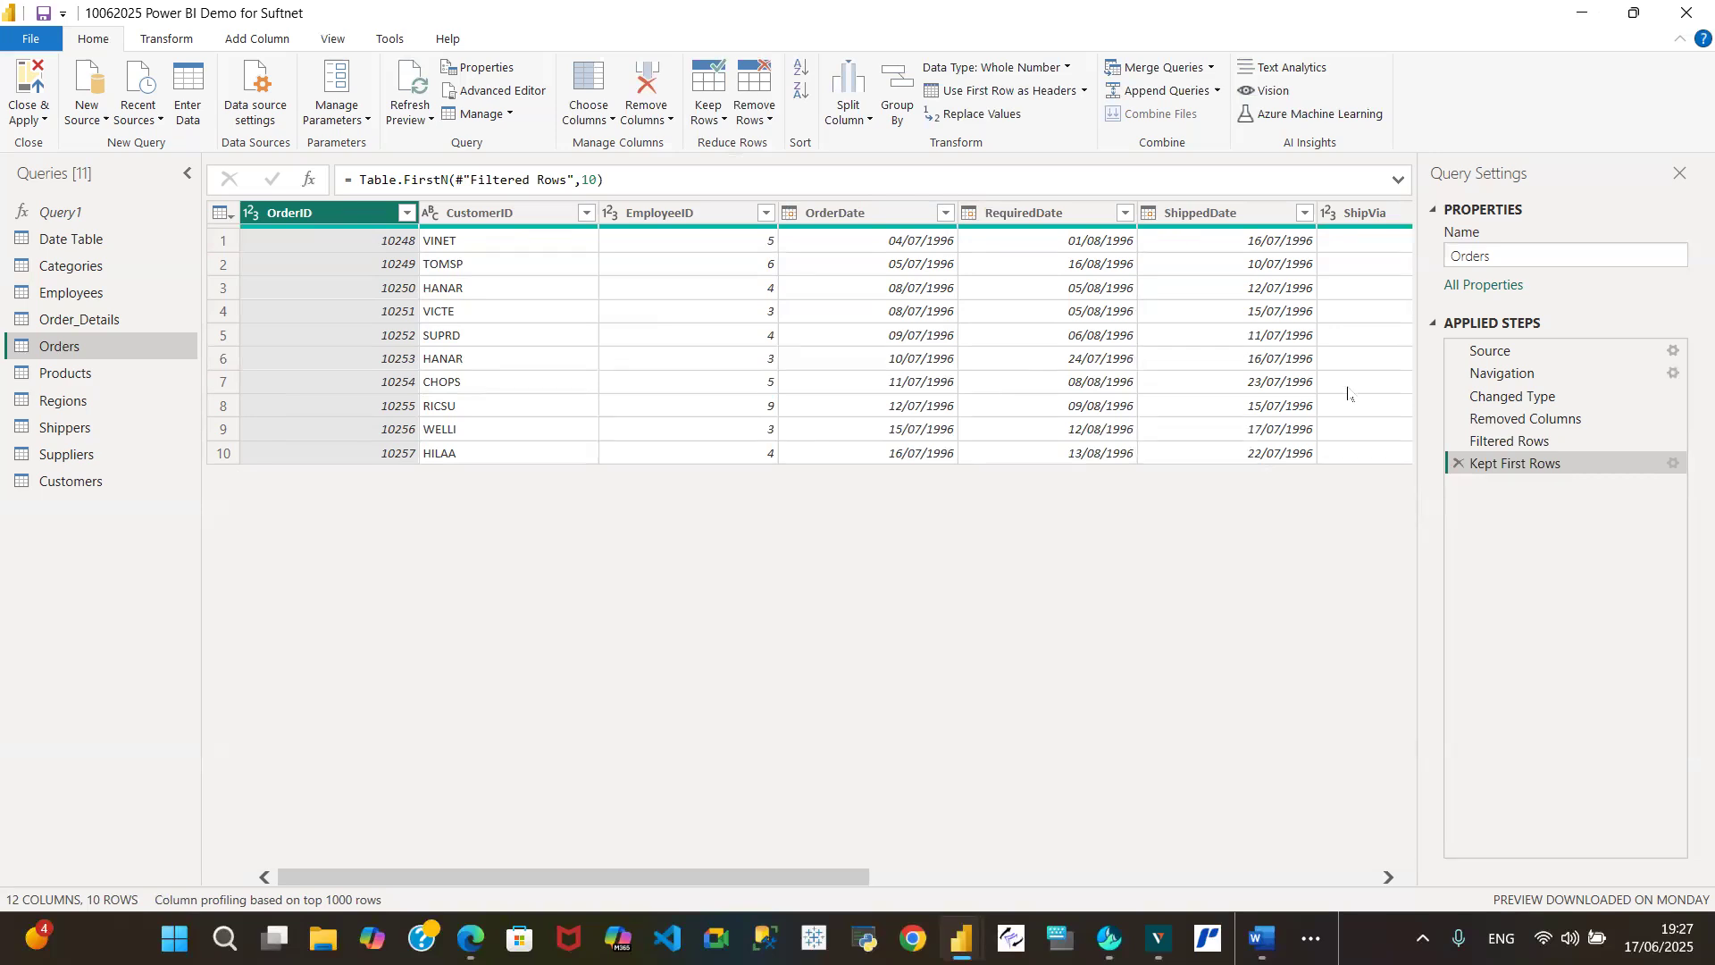
left_click(1459, 465)
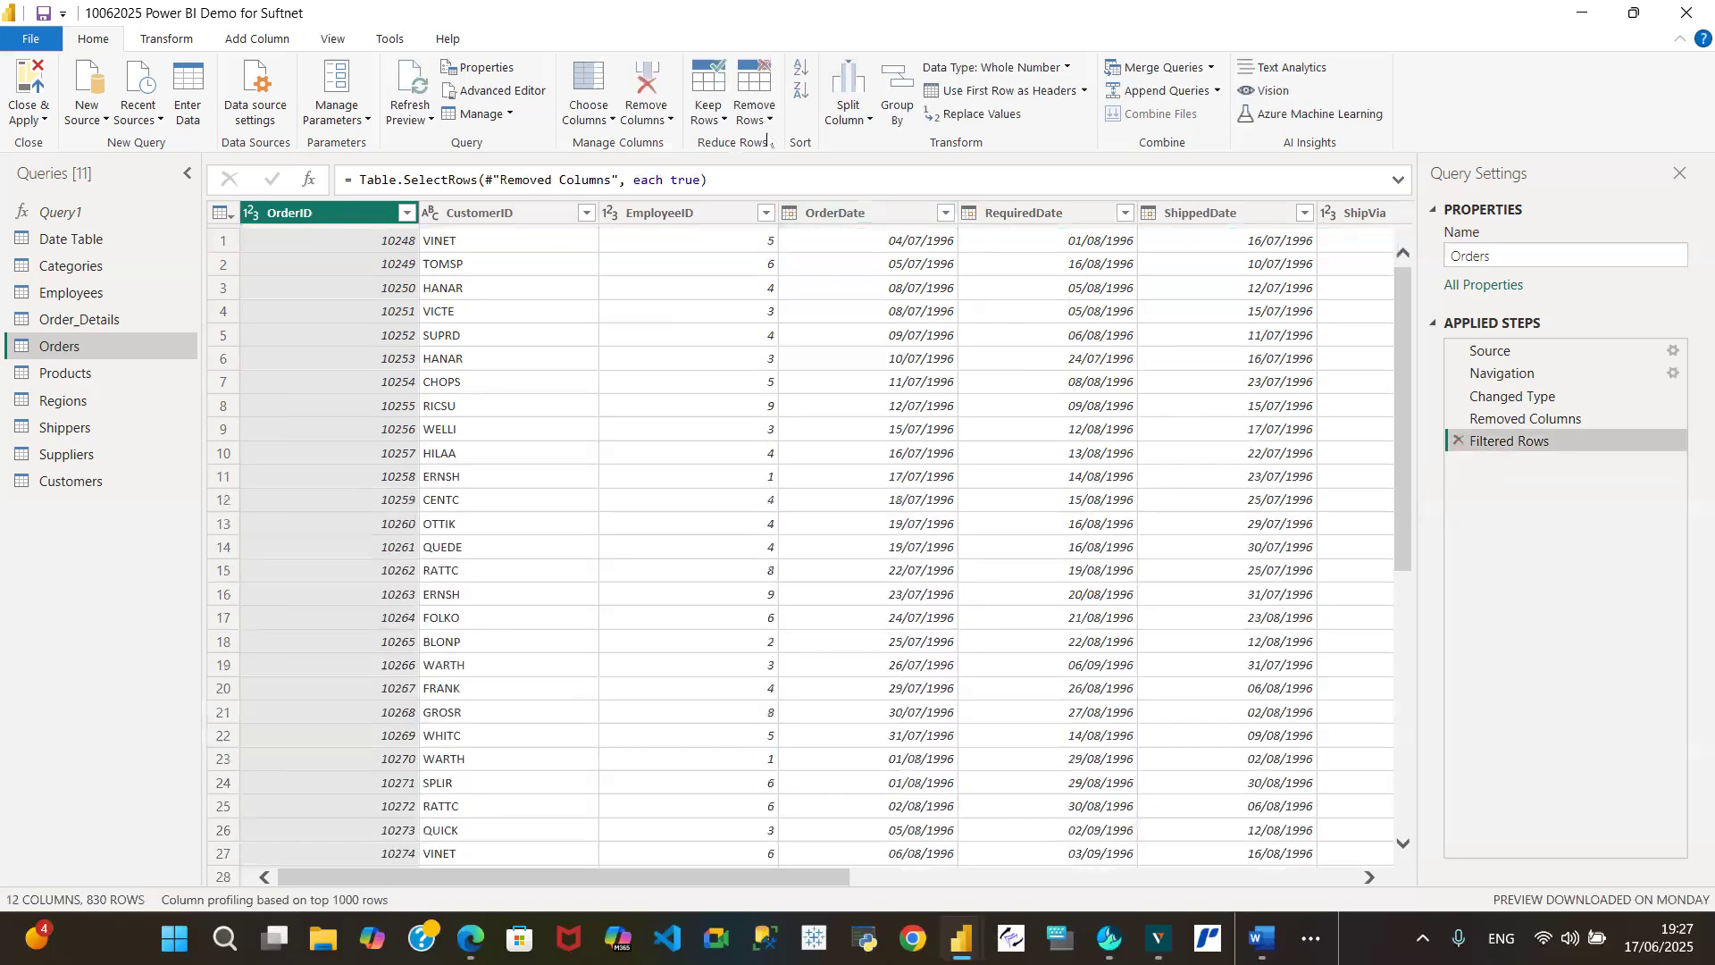
- Keep the bottom 10 rows of the Orders query, and delete the resulting applied step
left_click(722, 119)
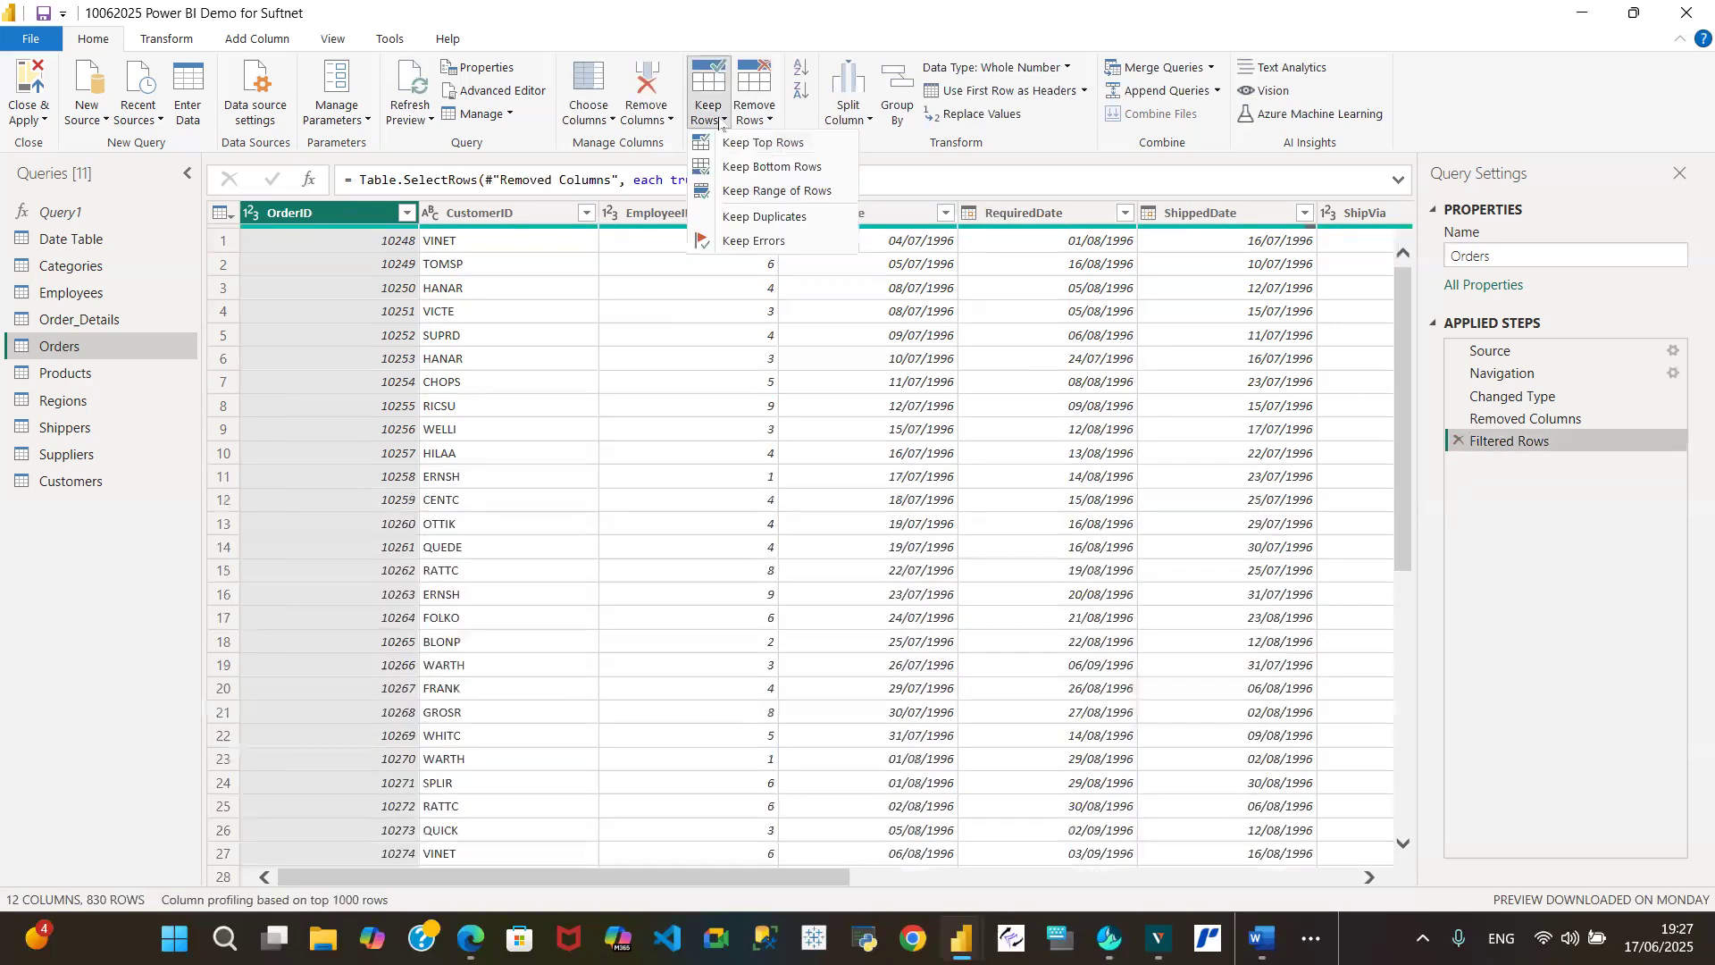
left_click(780, 168)
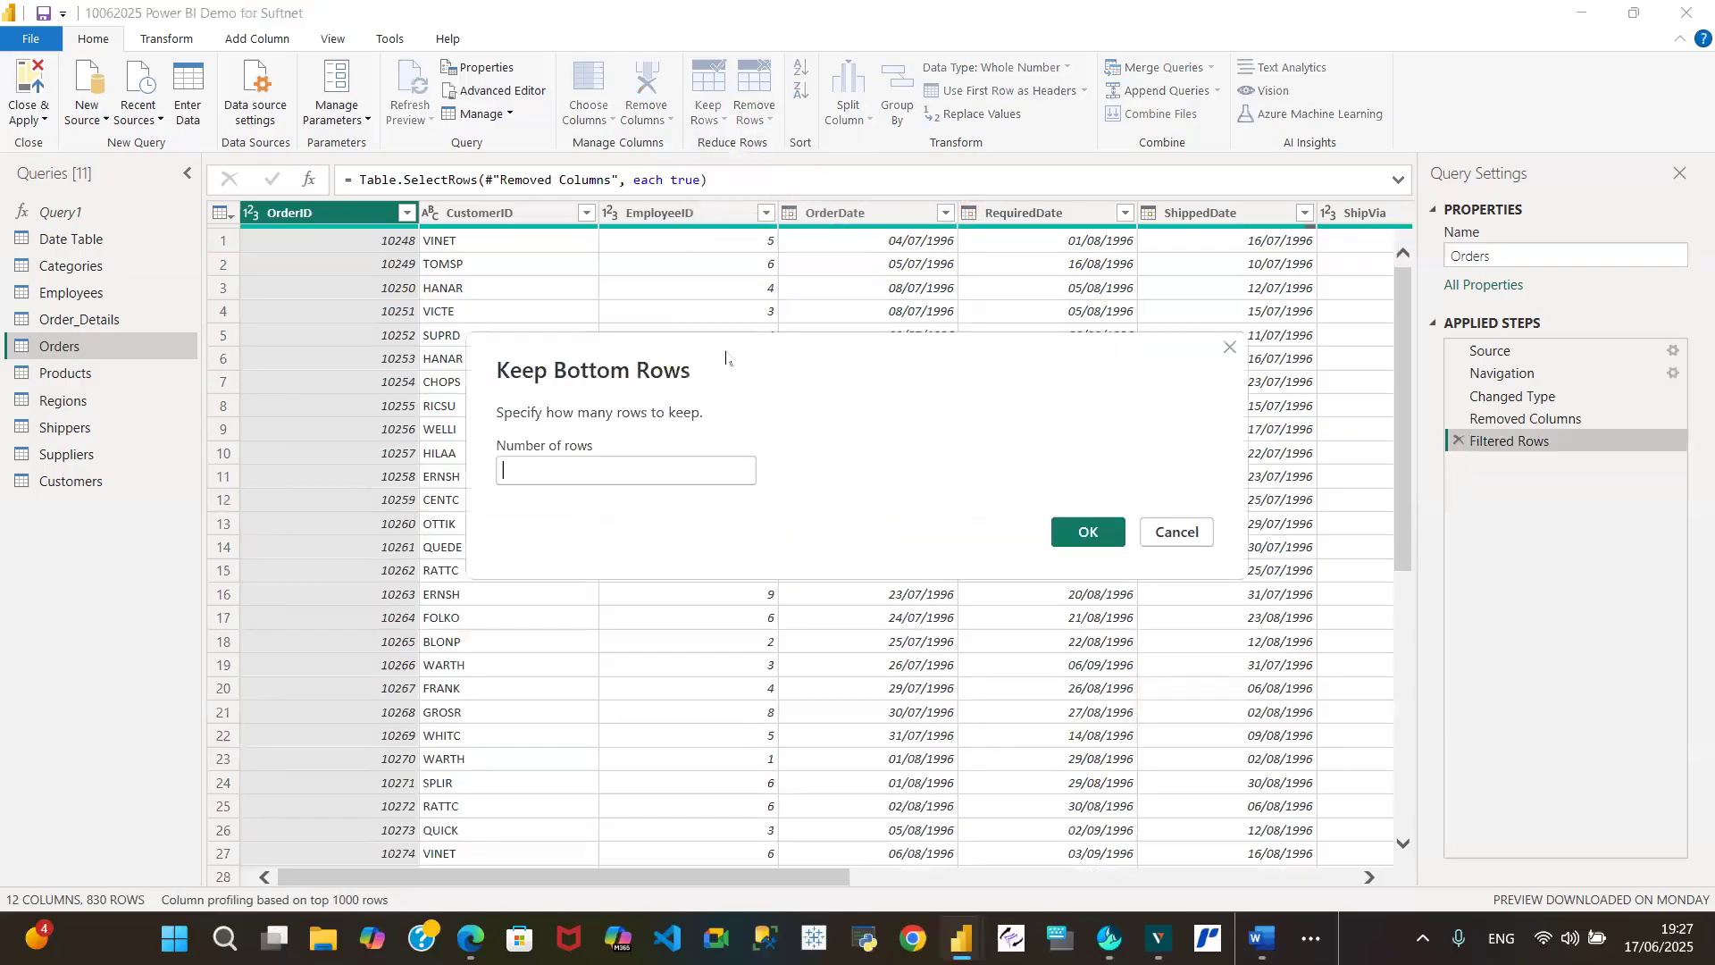
type("10")
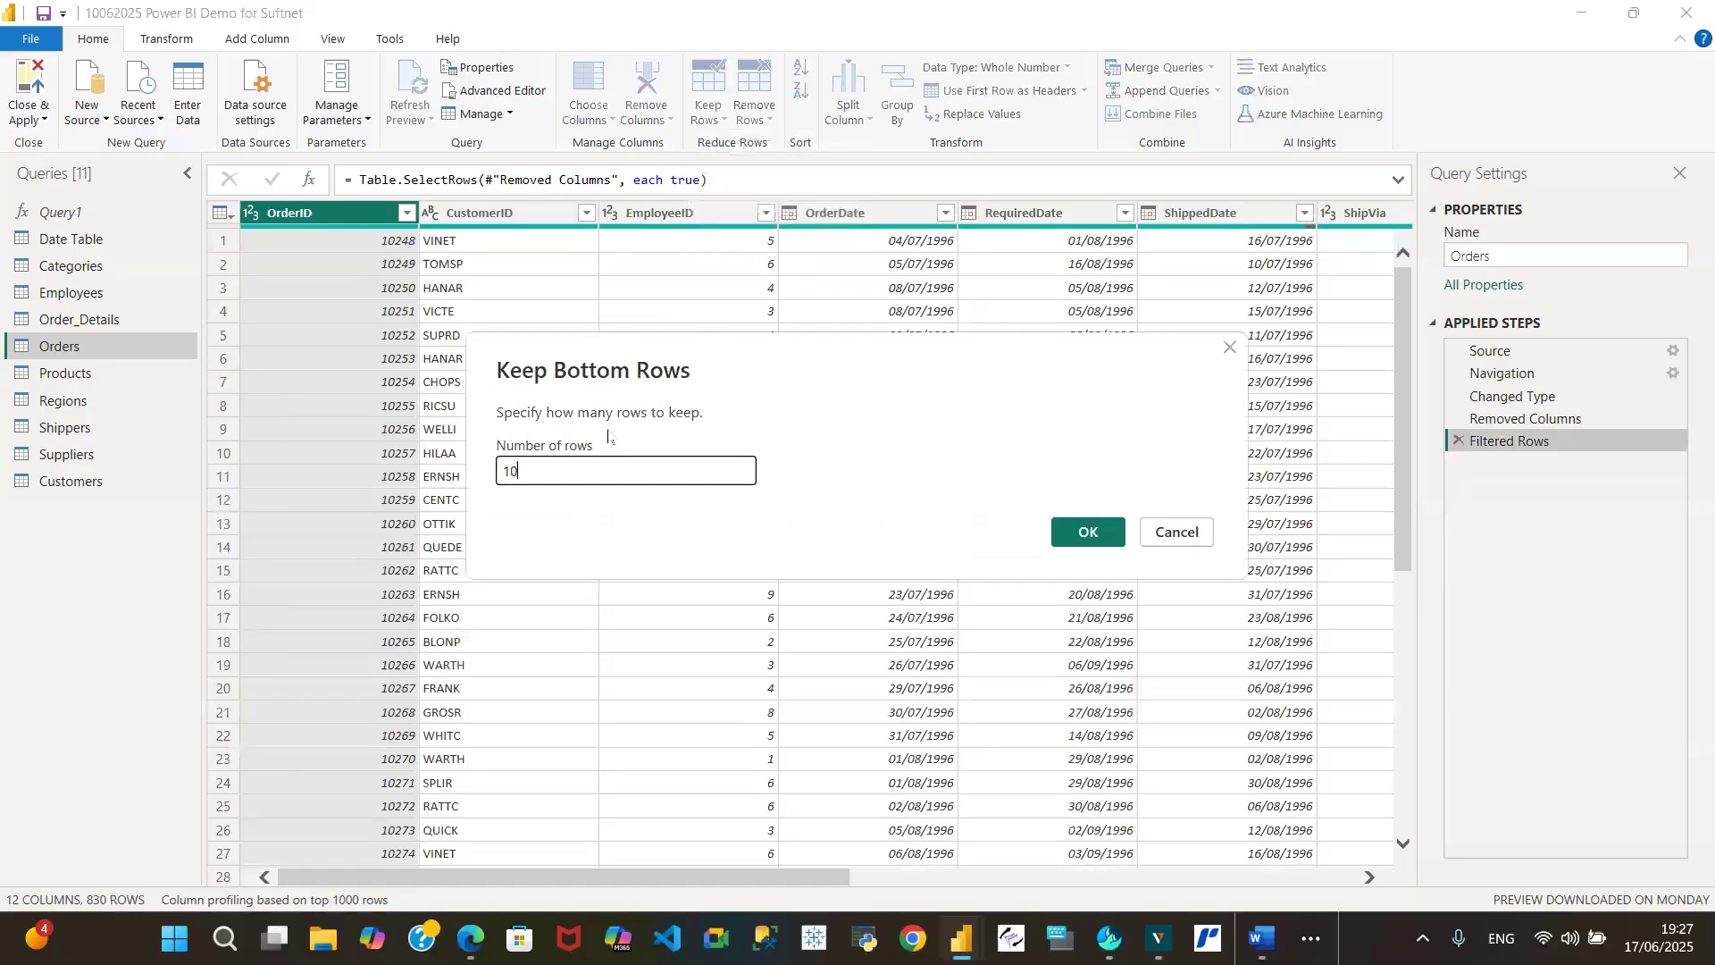
left_click(1088, 533)
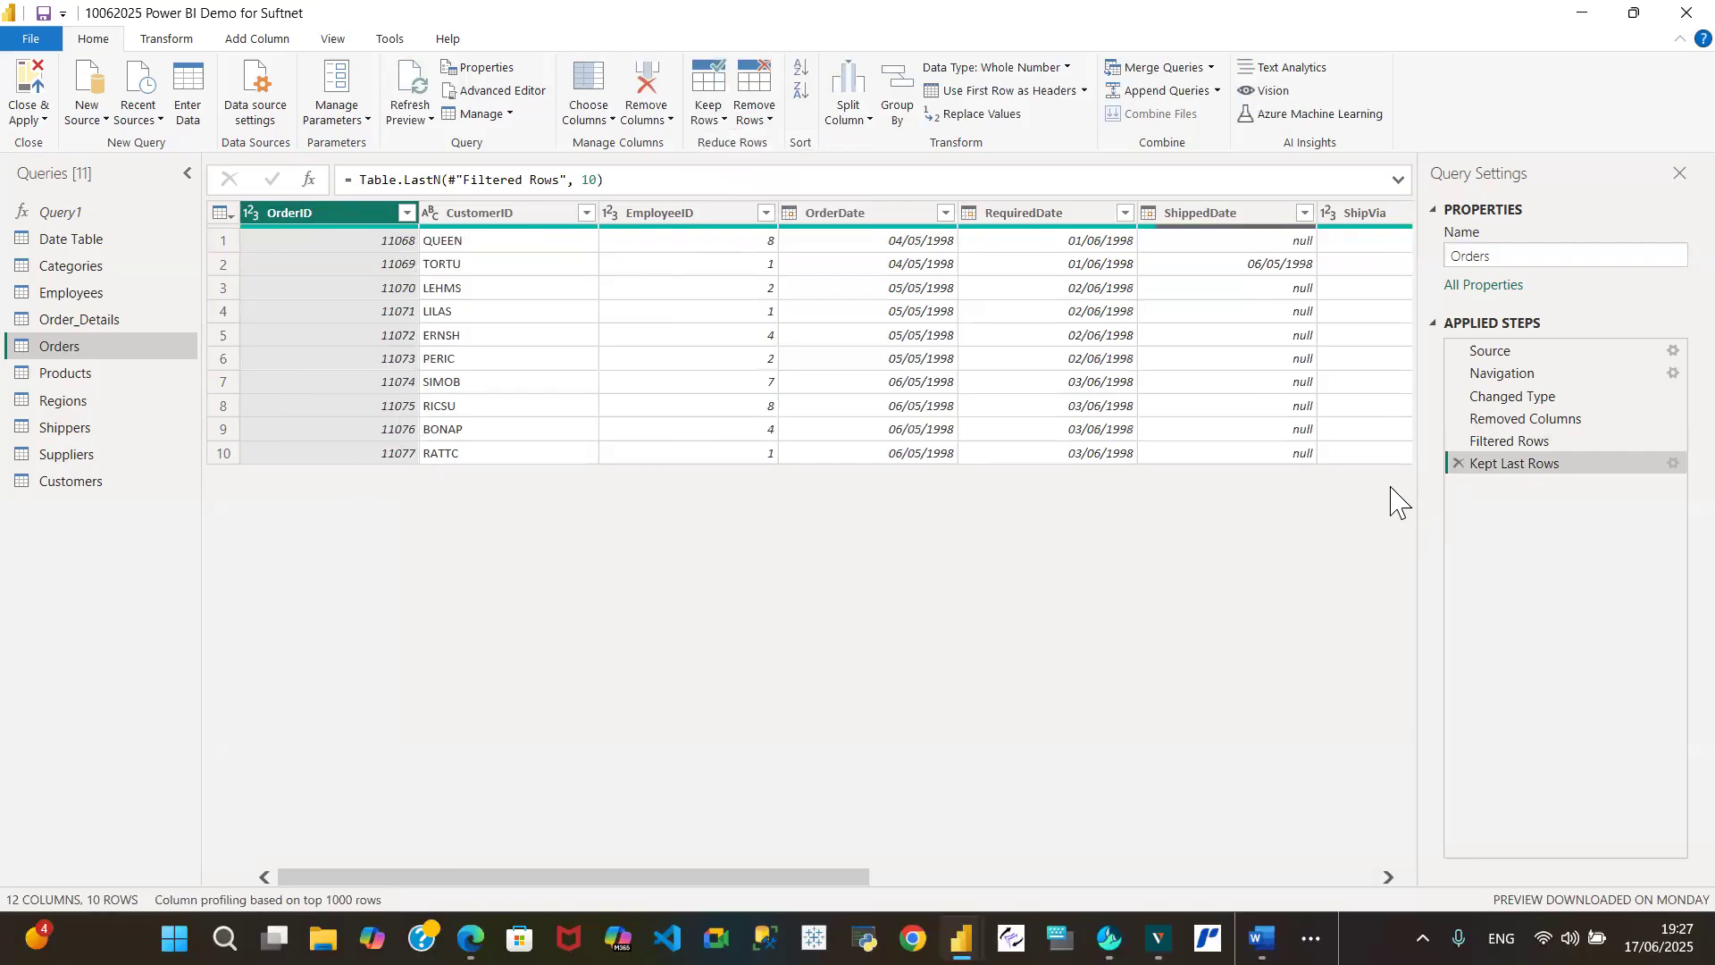
left_click(1457, 464)
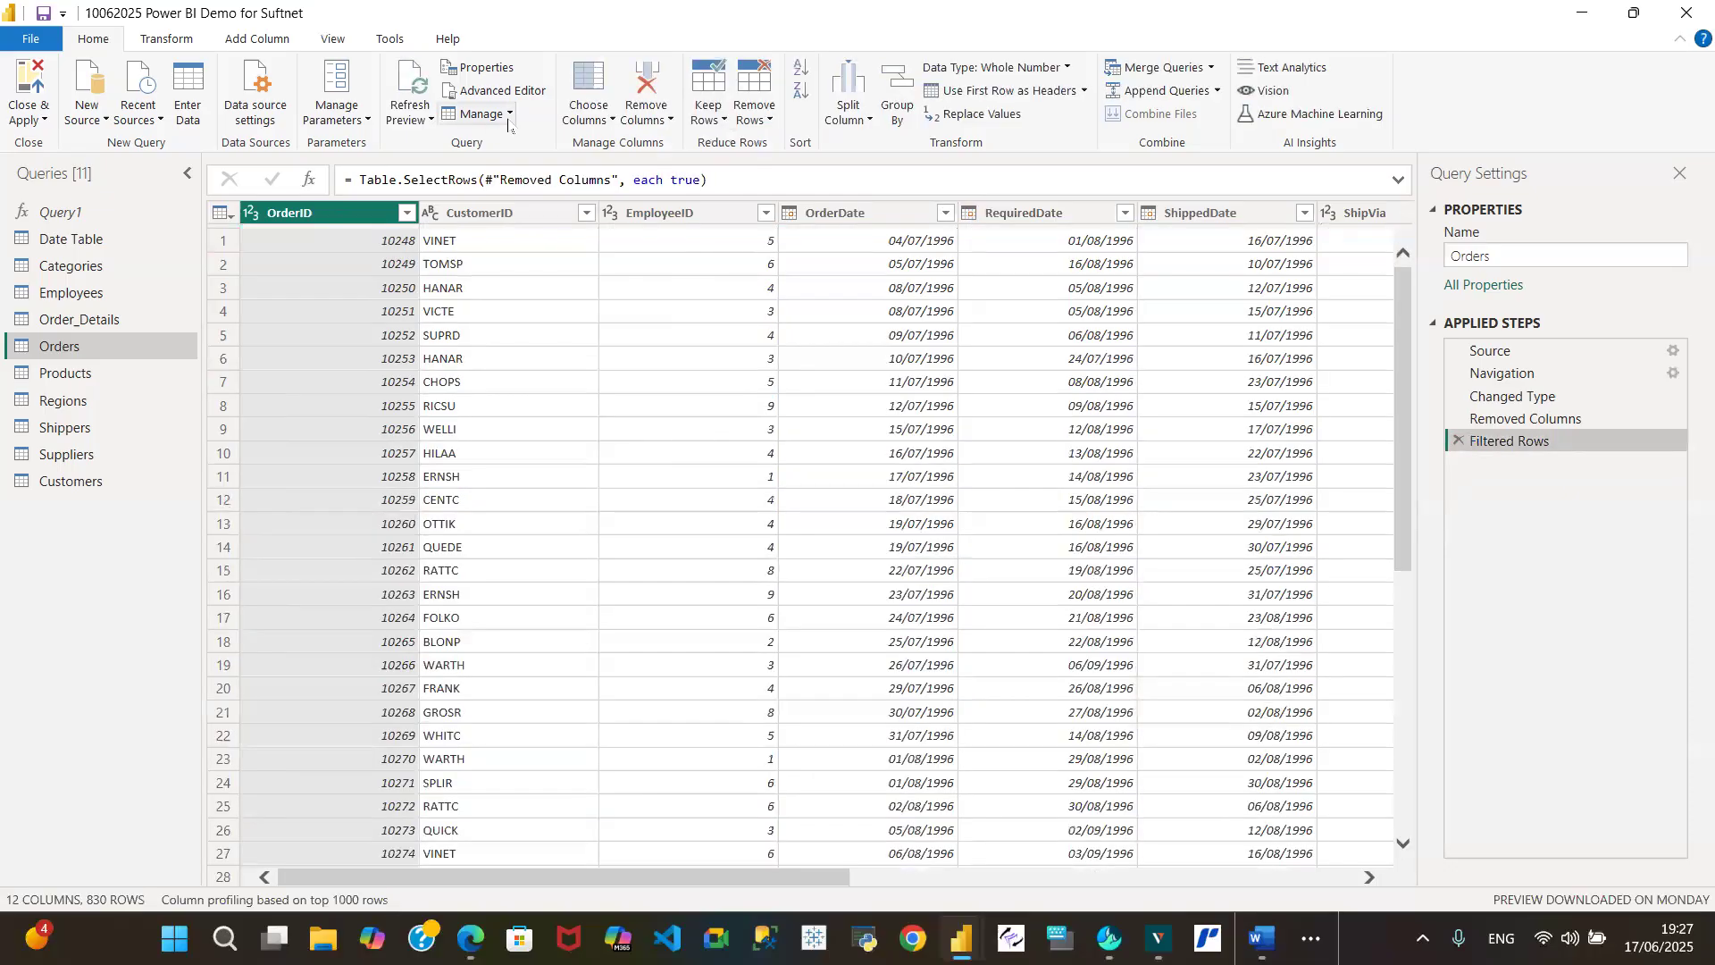
- Keep a range of rows in the Orders query with first row 4 and number of rows 3
left_click(712, 114)
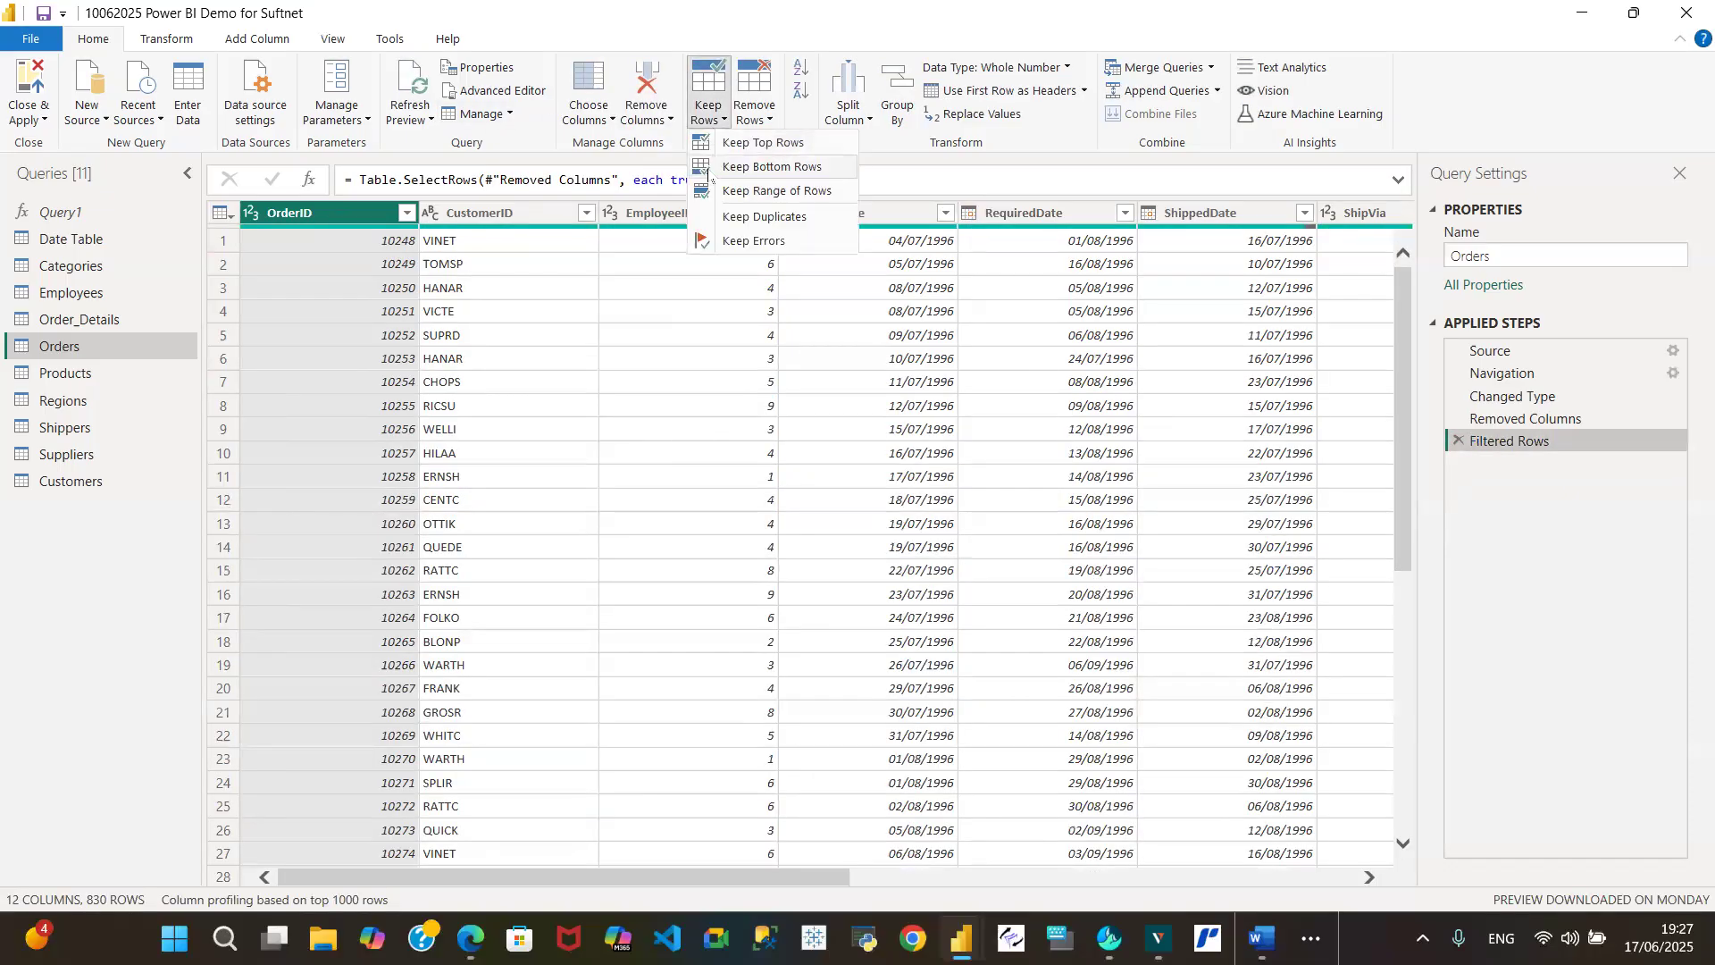
left_click(770, 193)
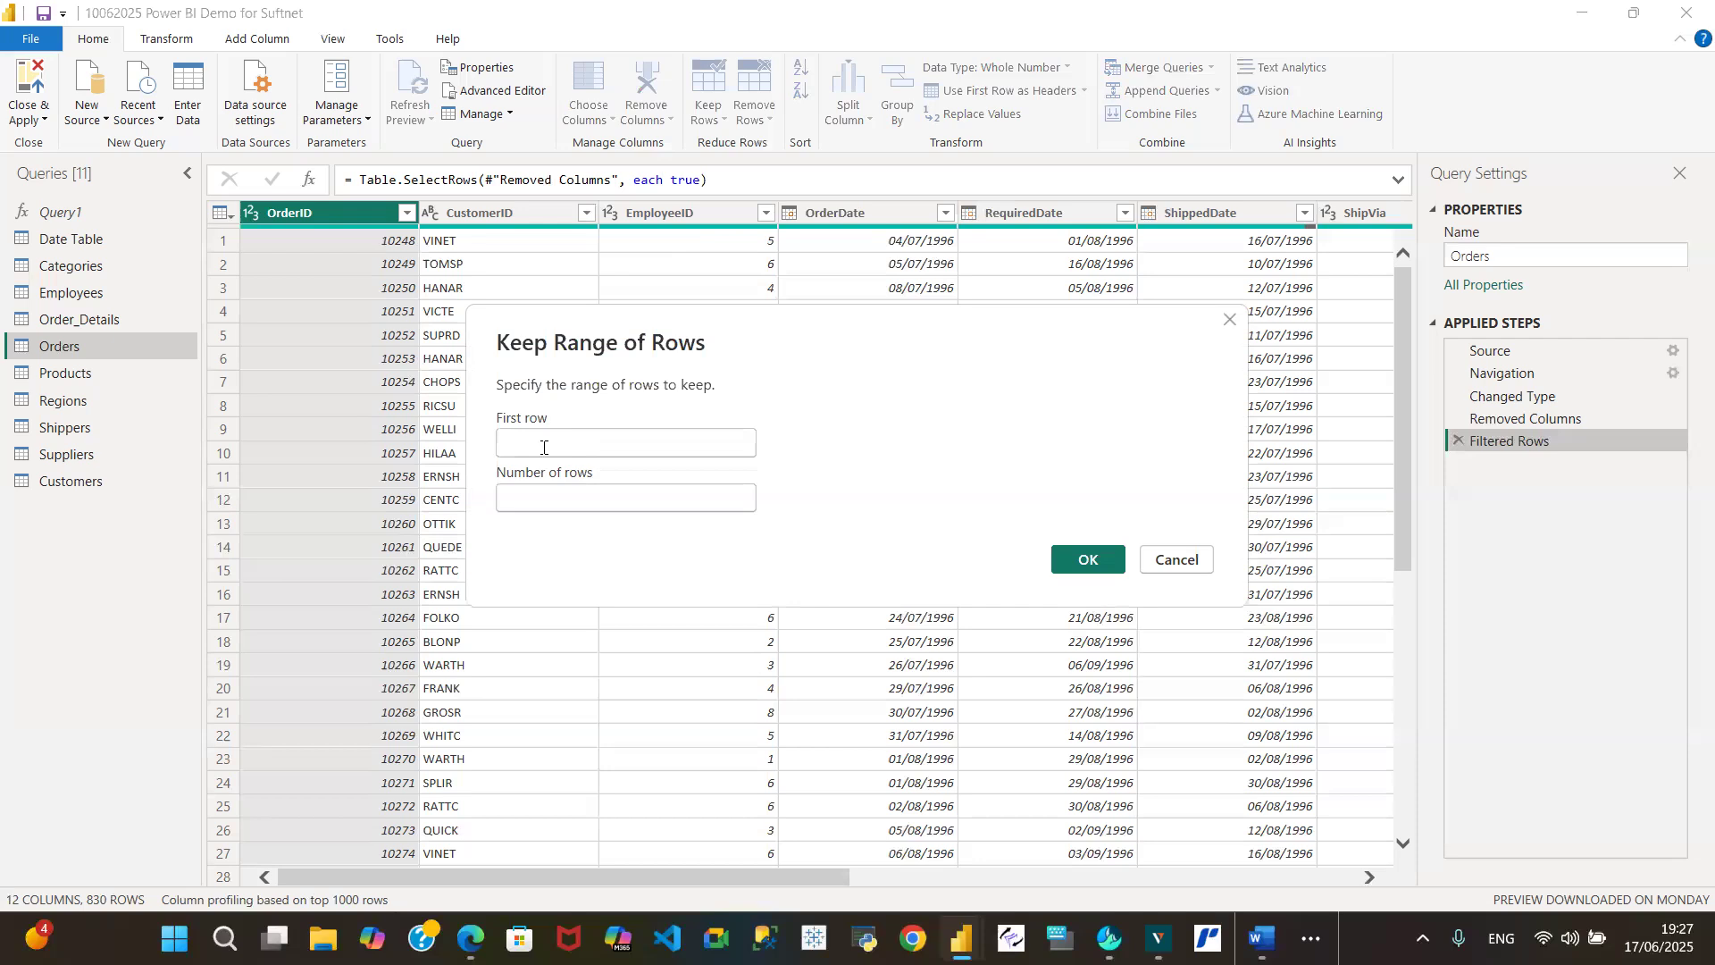
type("4")
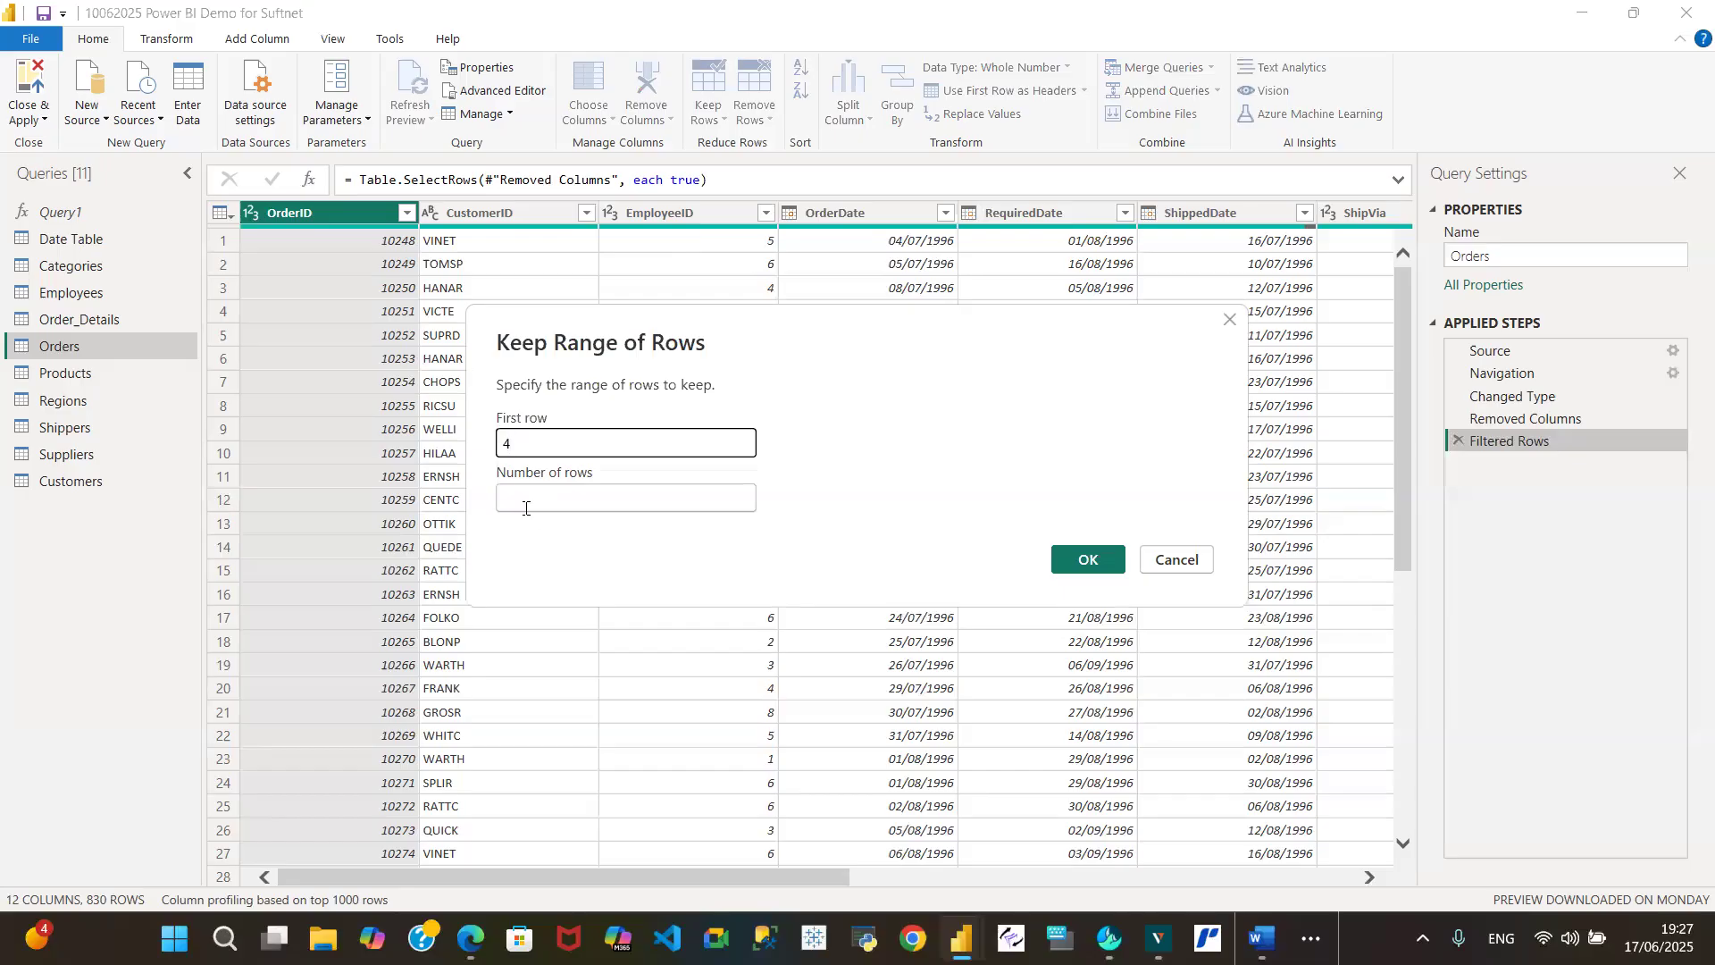
left_click(526, 504)
type("3")
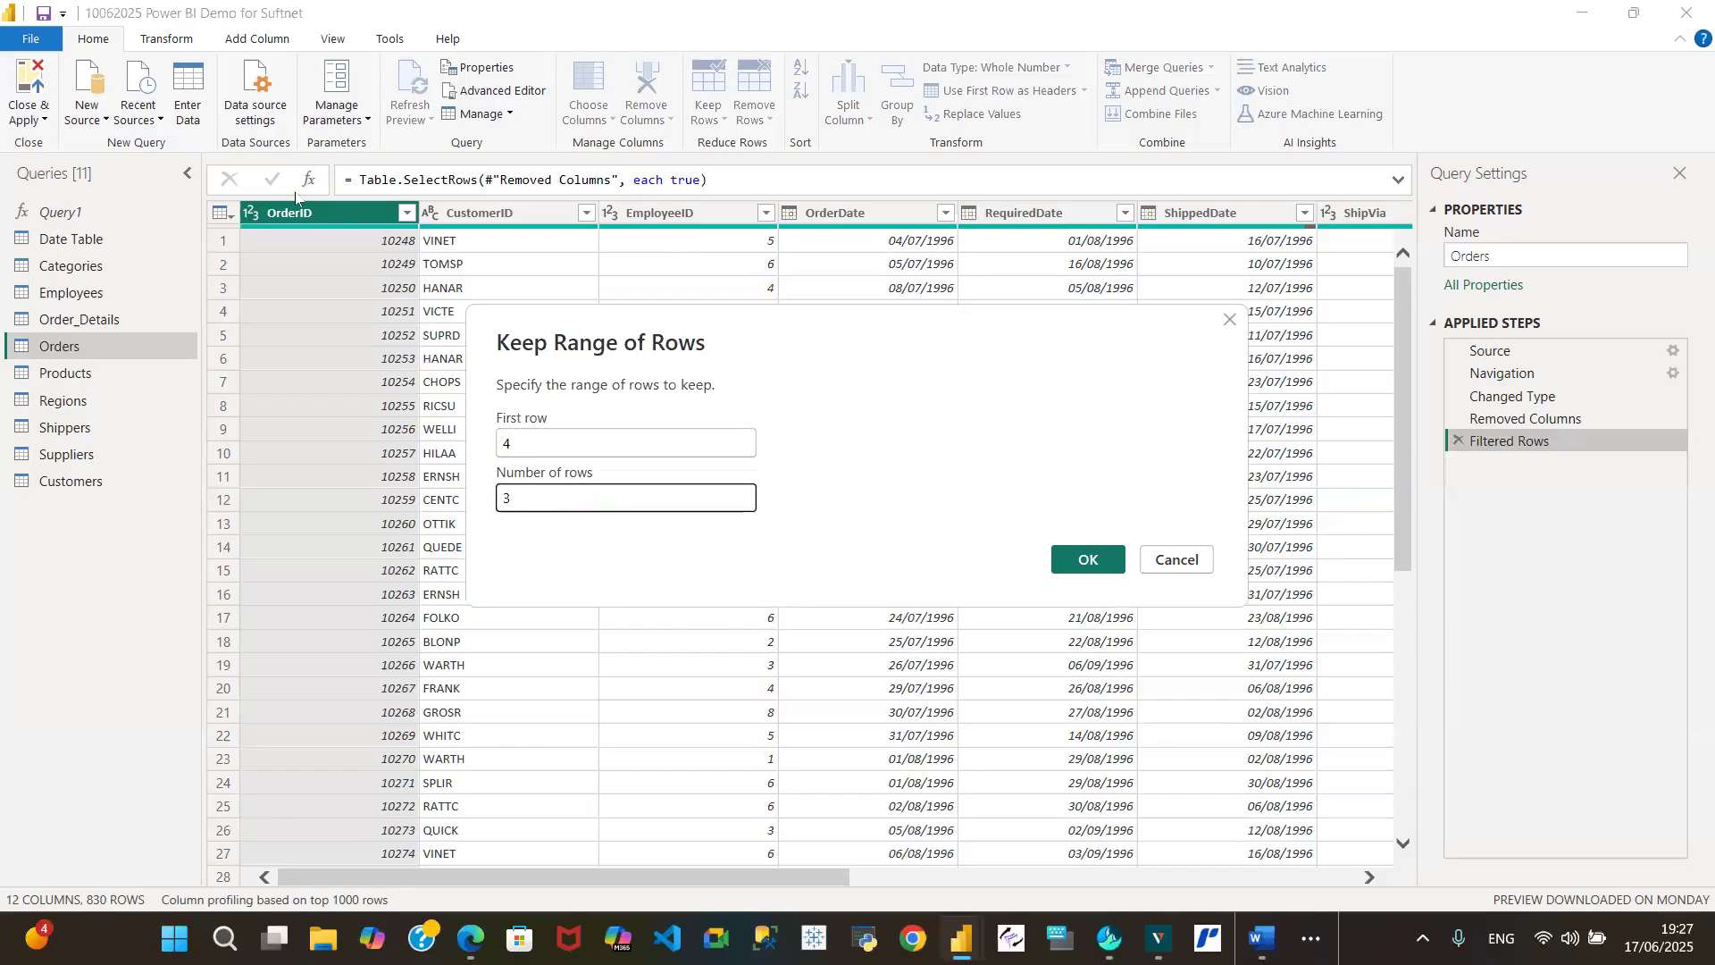
left_click_drag(773, 323, 892, 260)
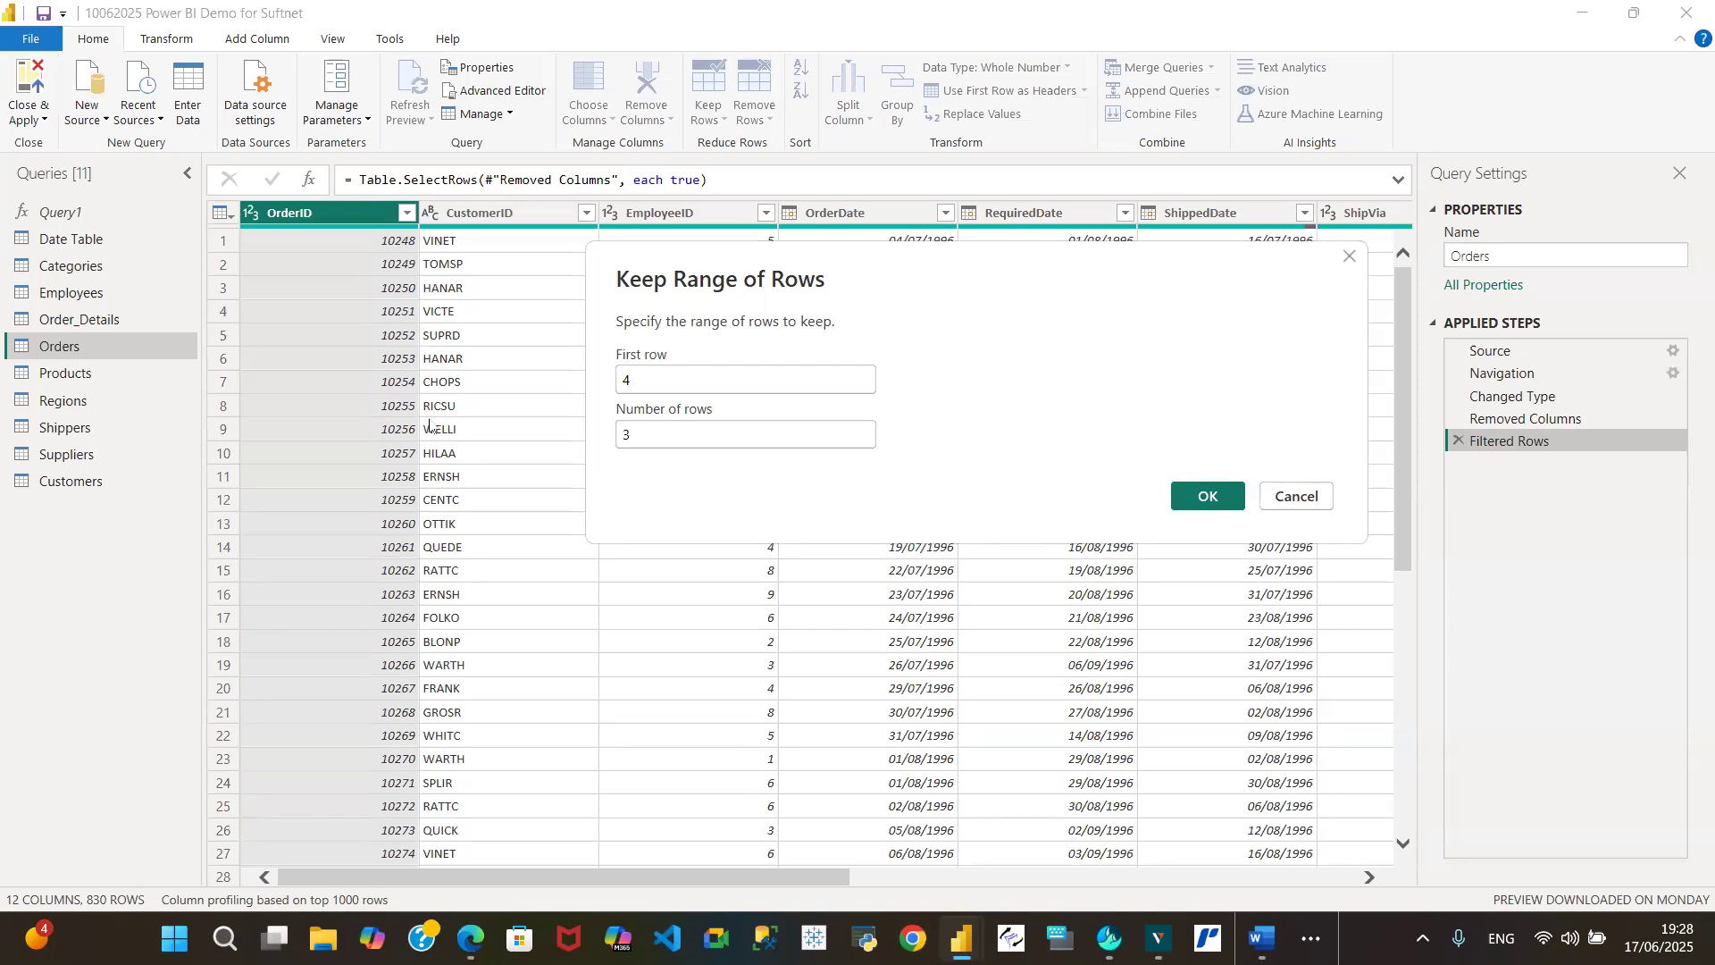
left_click(1210, 496)
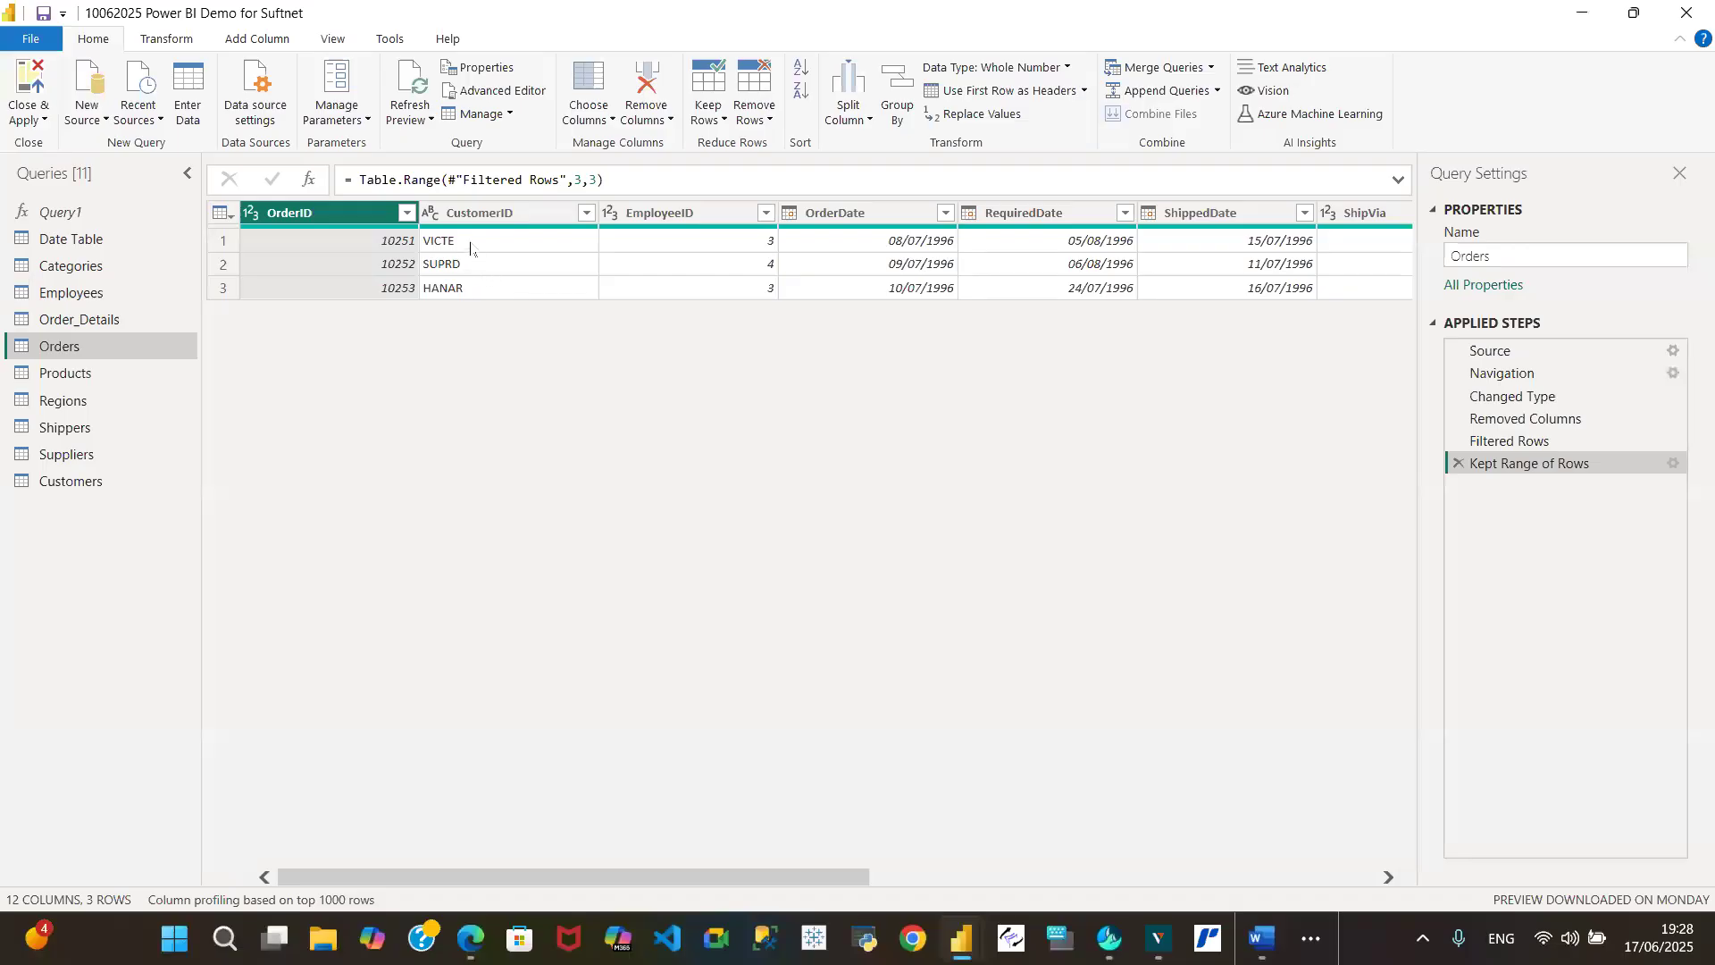
- Set the kept range's number of rows to 5 in the Orders query, and delete that applied step
left_click(1674, 465)
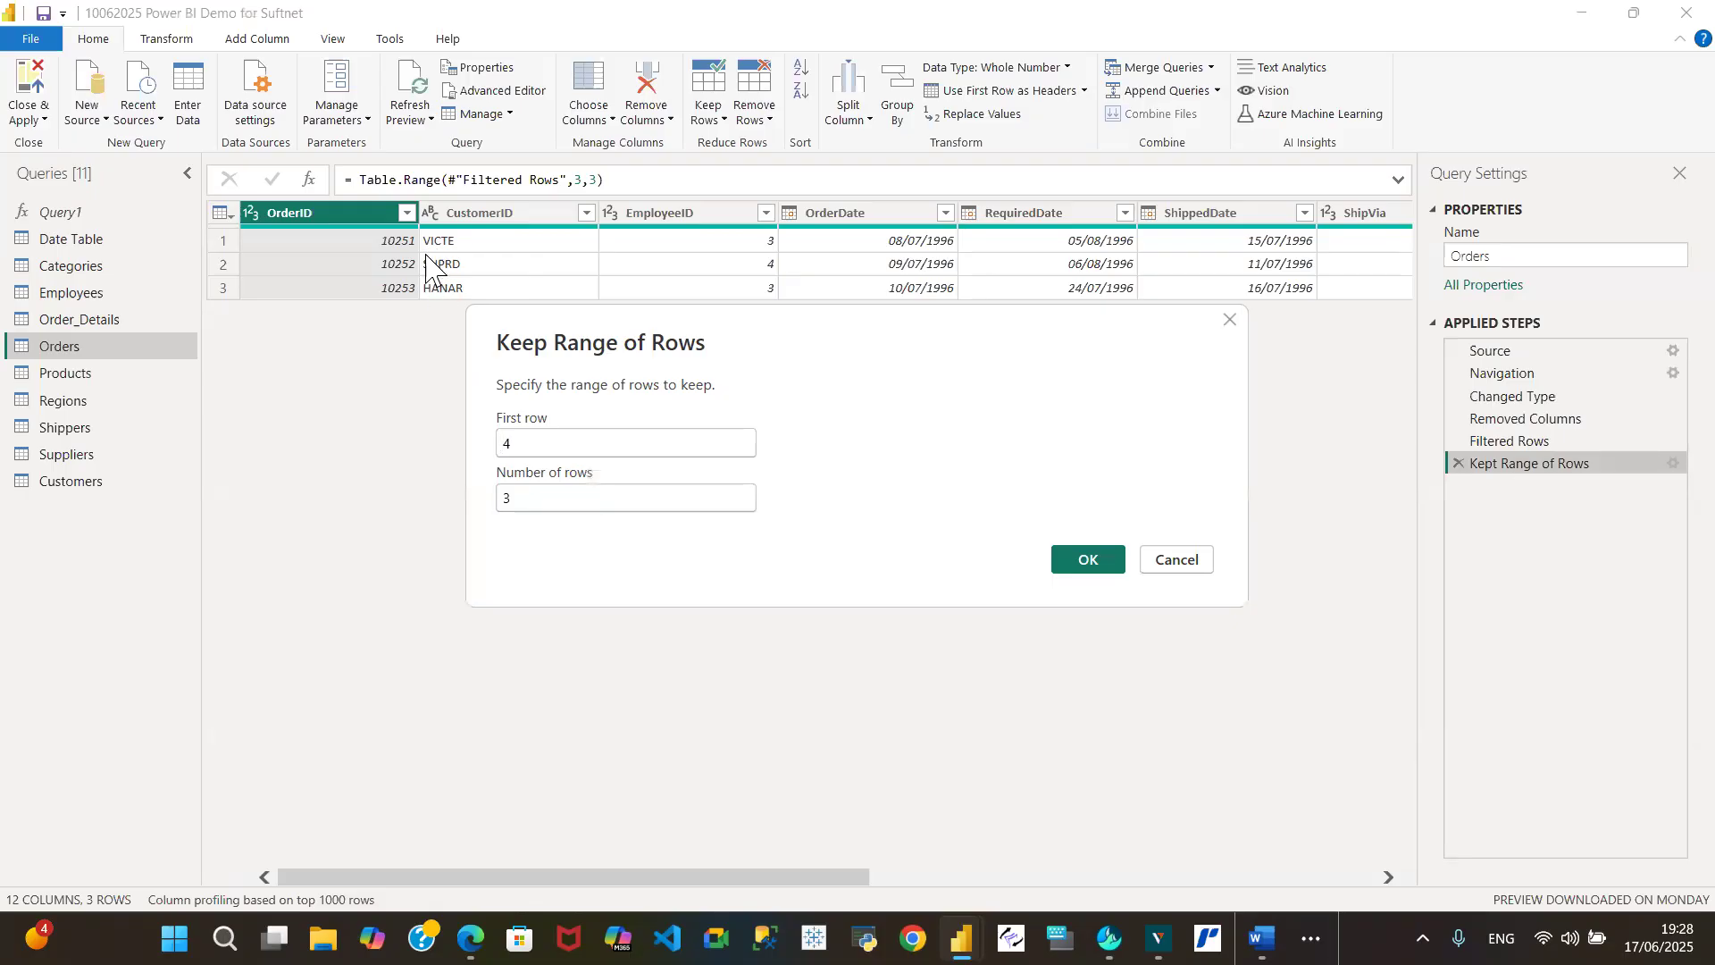
key("Tab")
type("5")
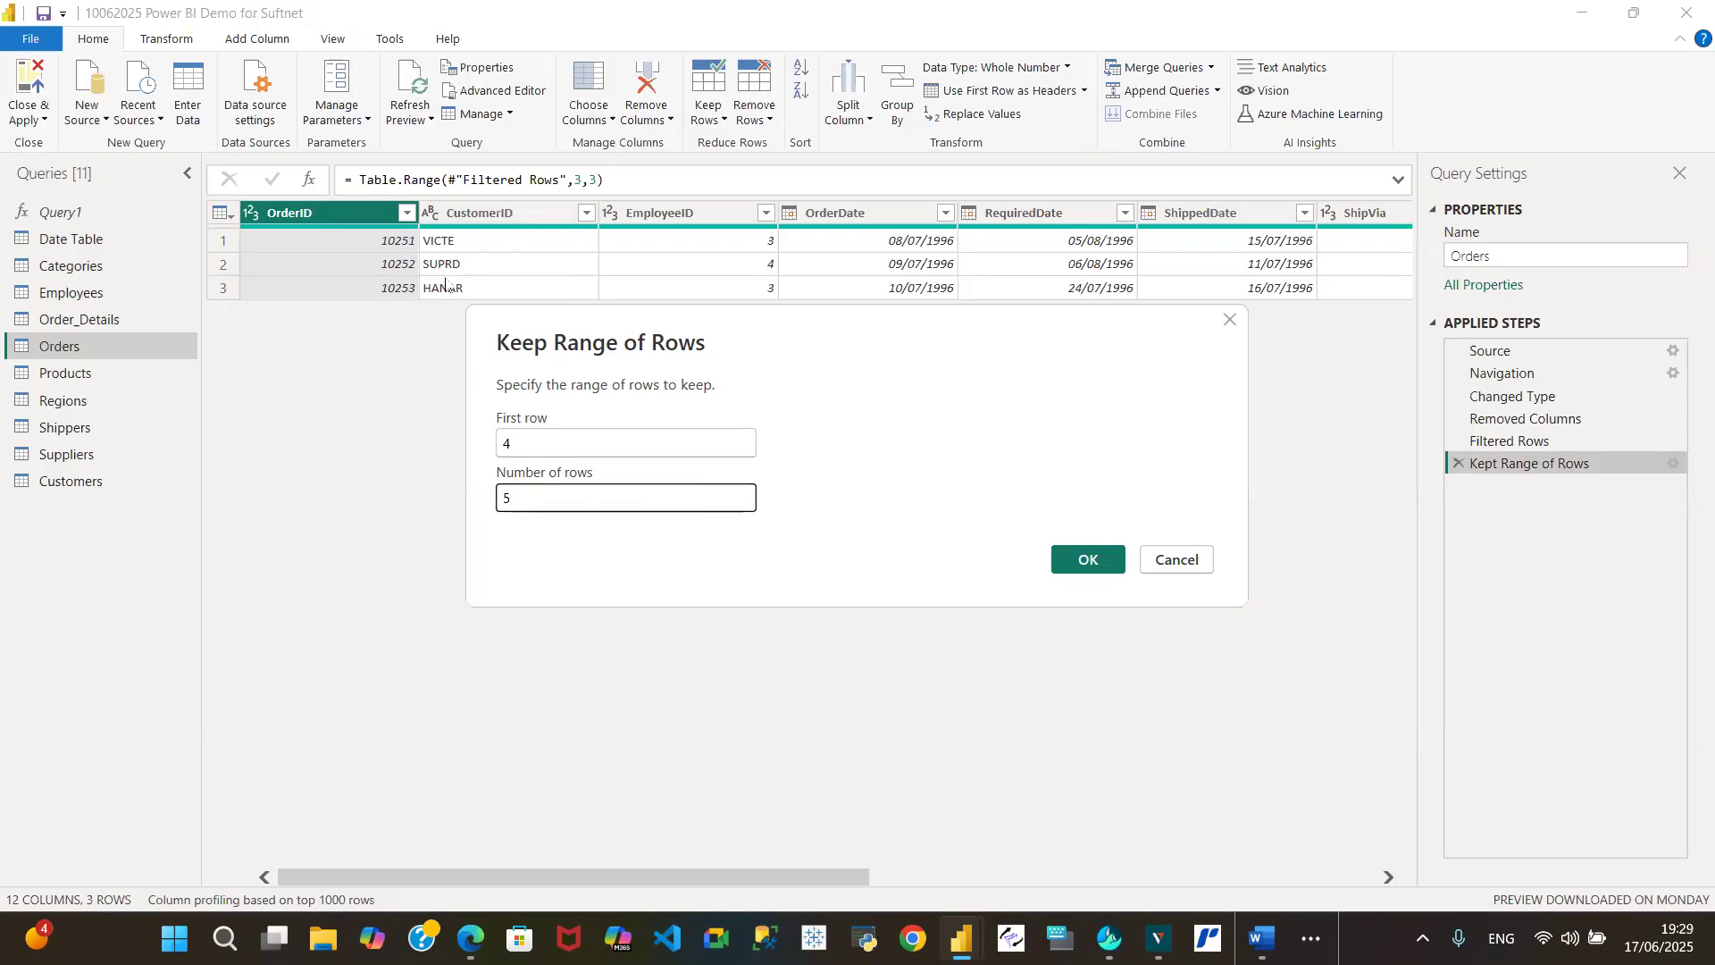
left_click(1090, 560)
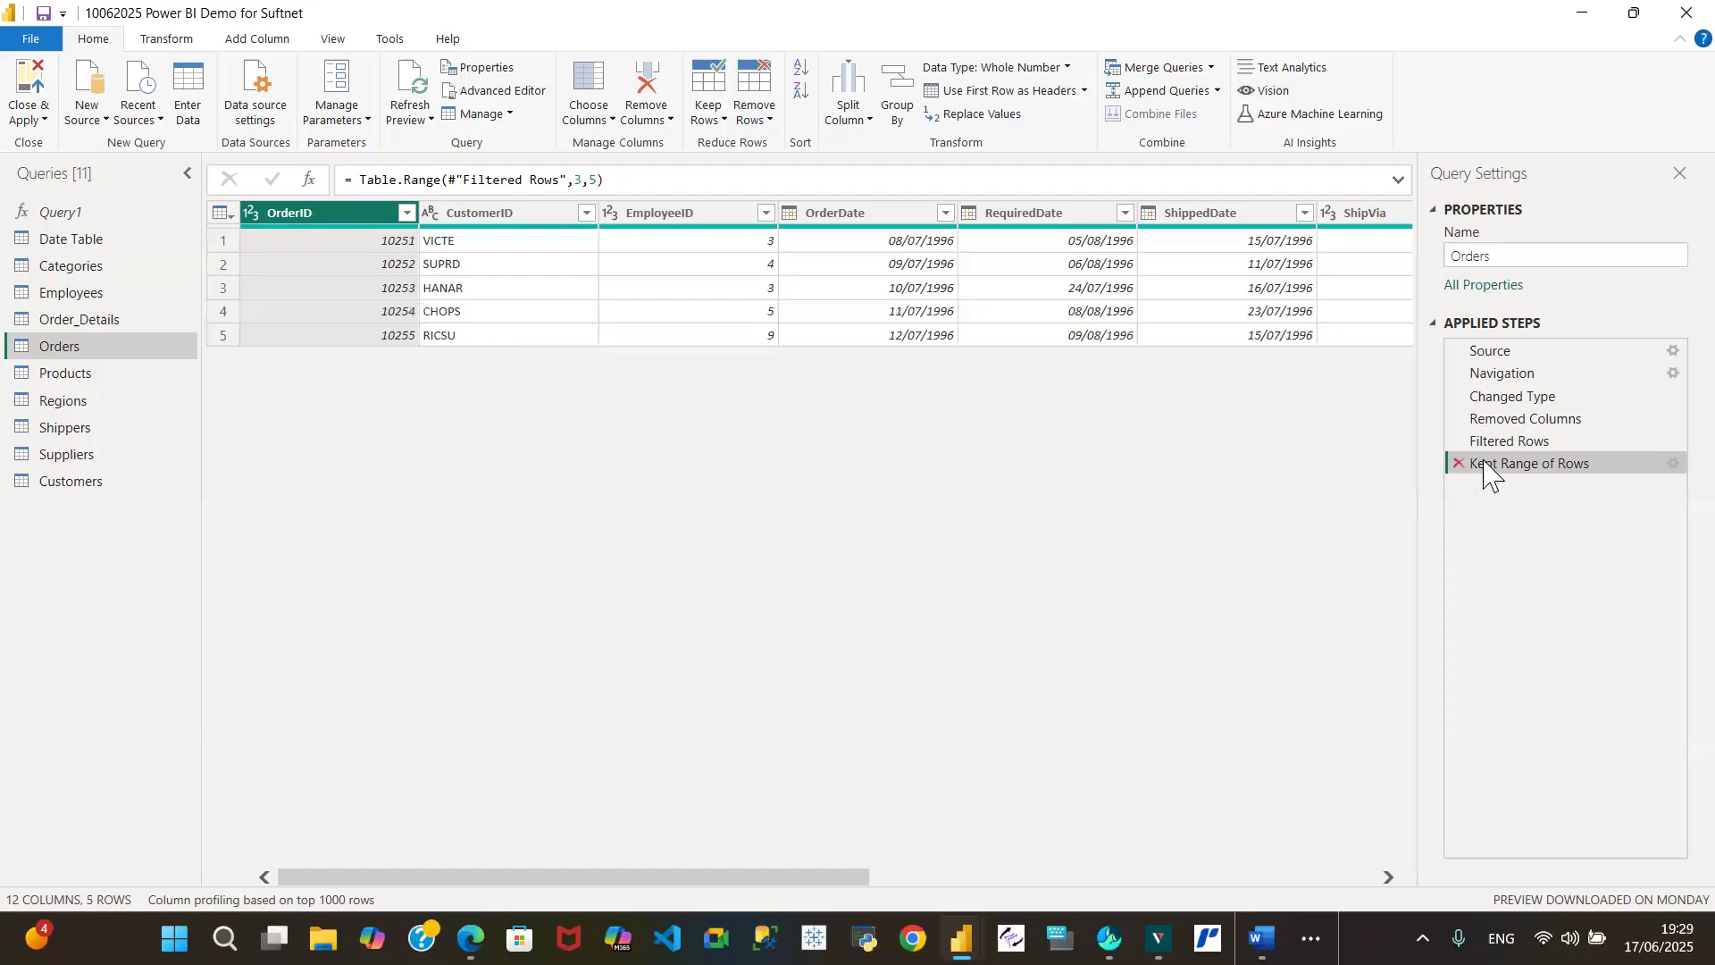
left_click(1458, 465)
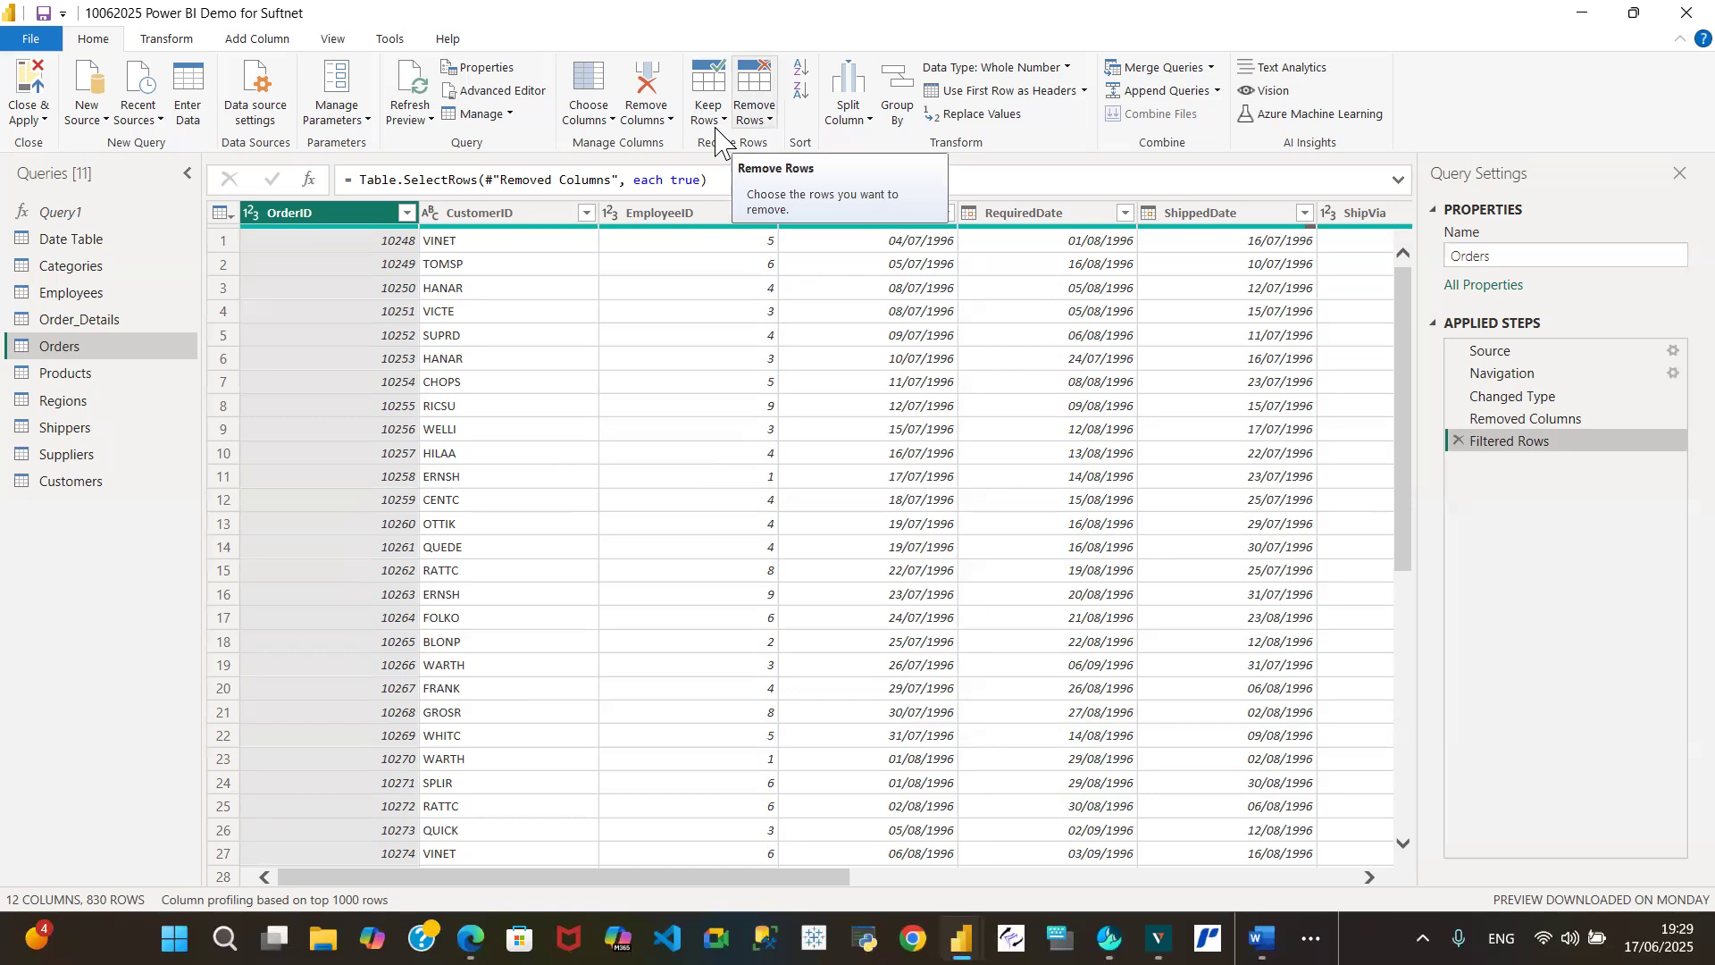
- Keep only rows with duplicate OrderID values in the Orders query, and delete the resulting applied step
left_click(768, 121)
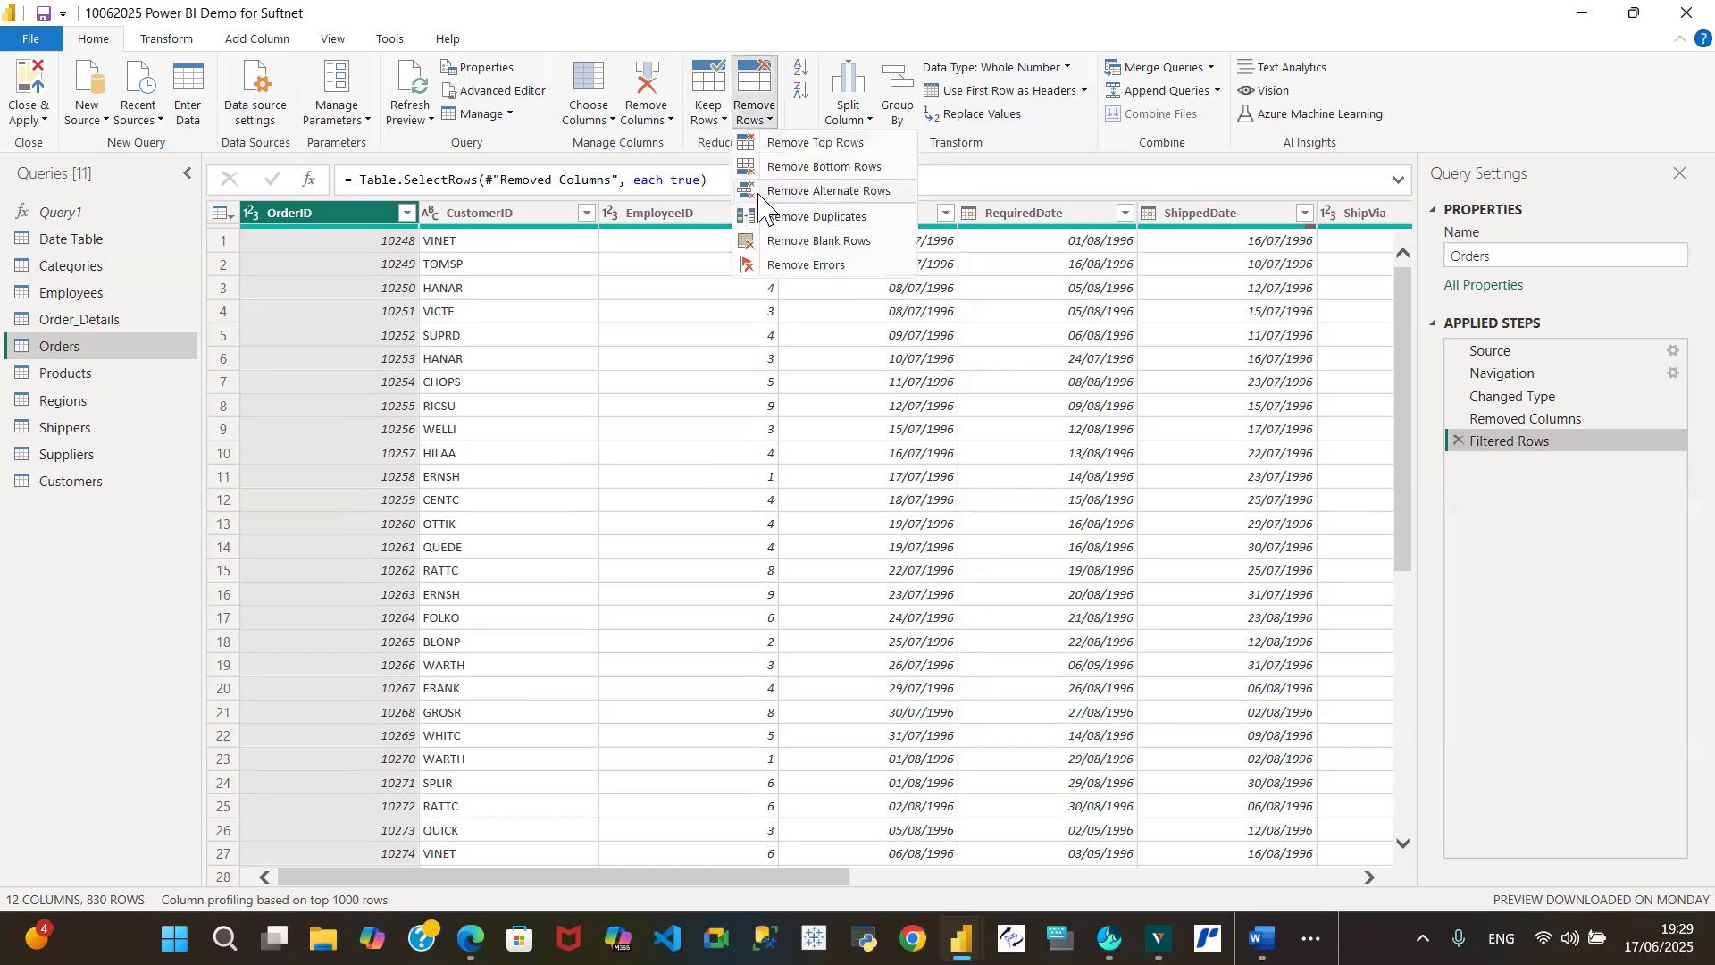
left_click(720, 120)
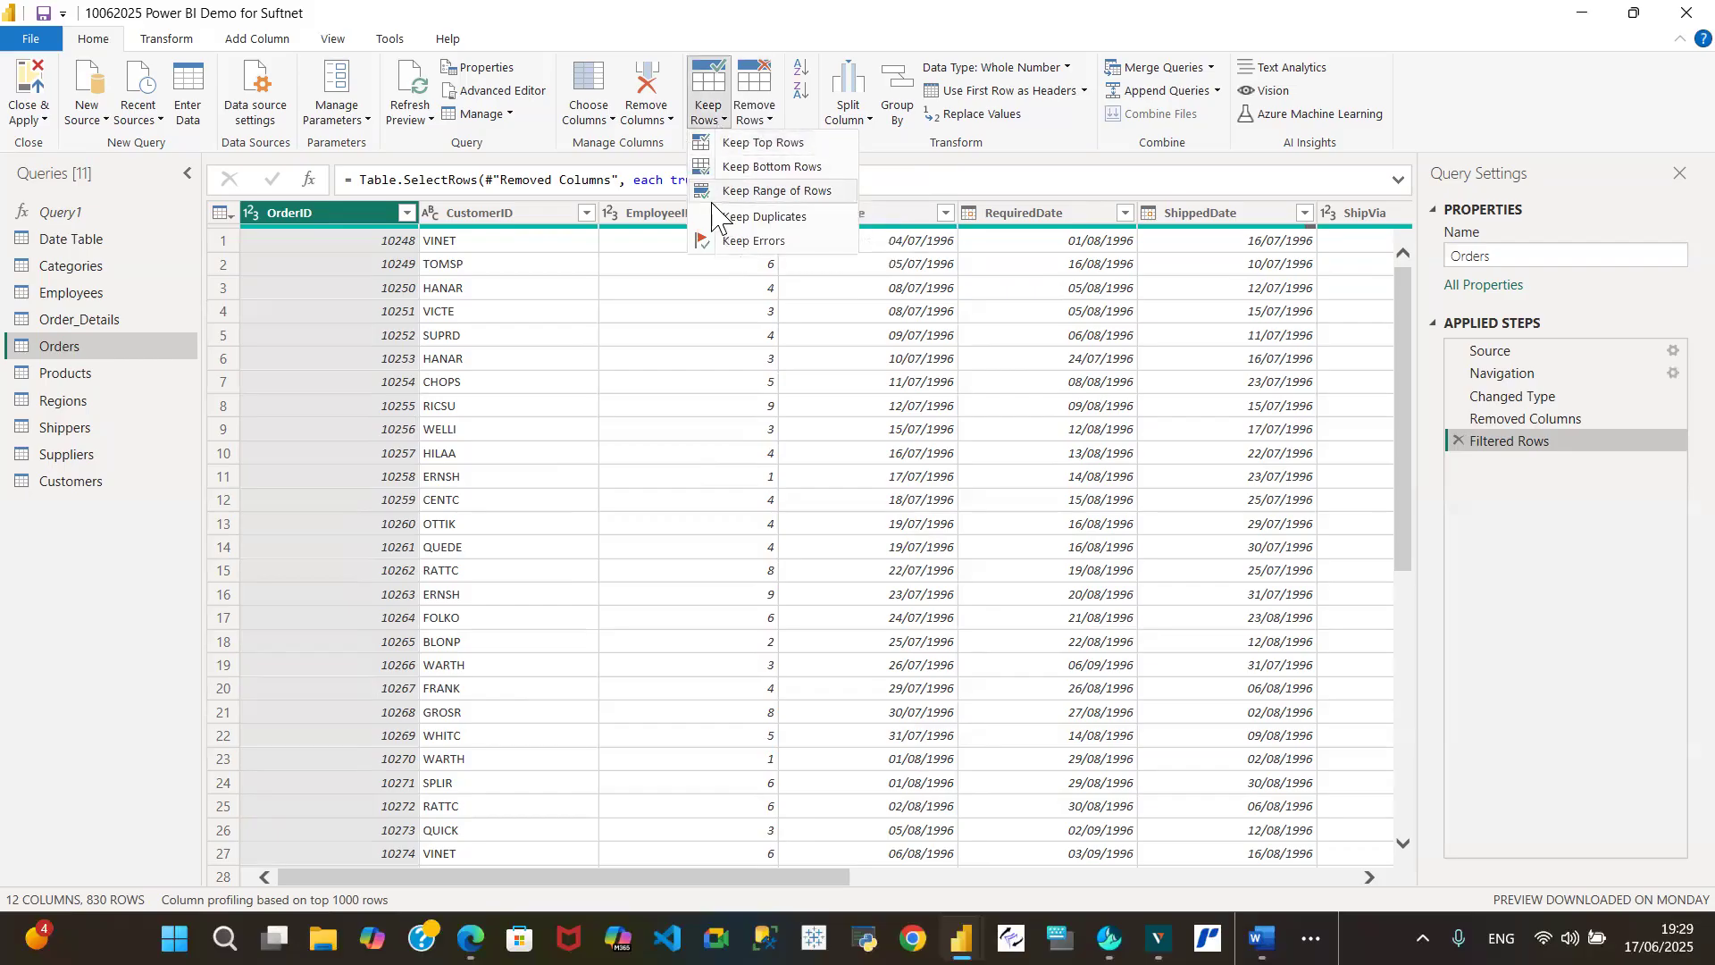
left_click(767, 218)
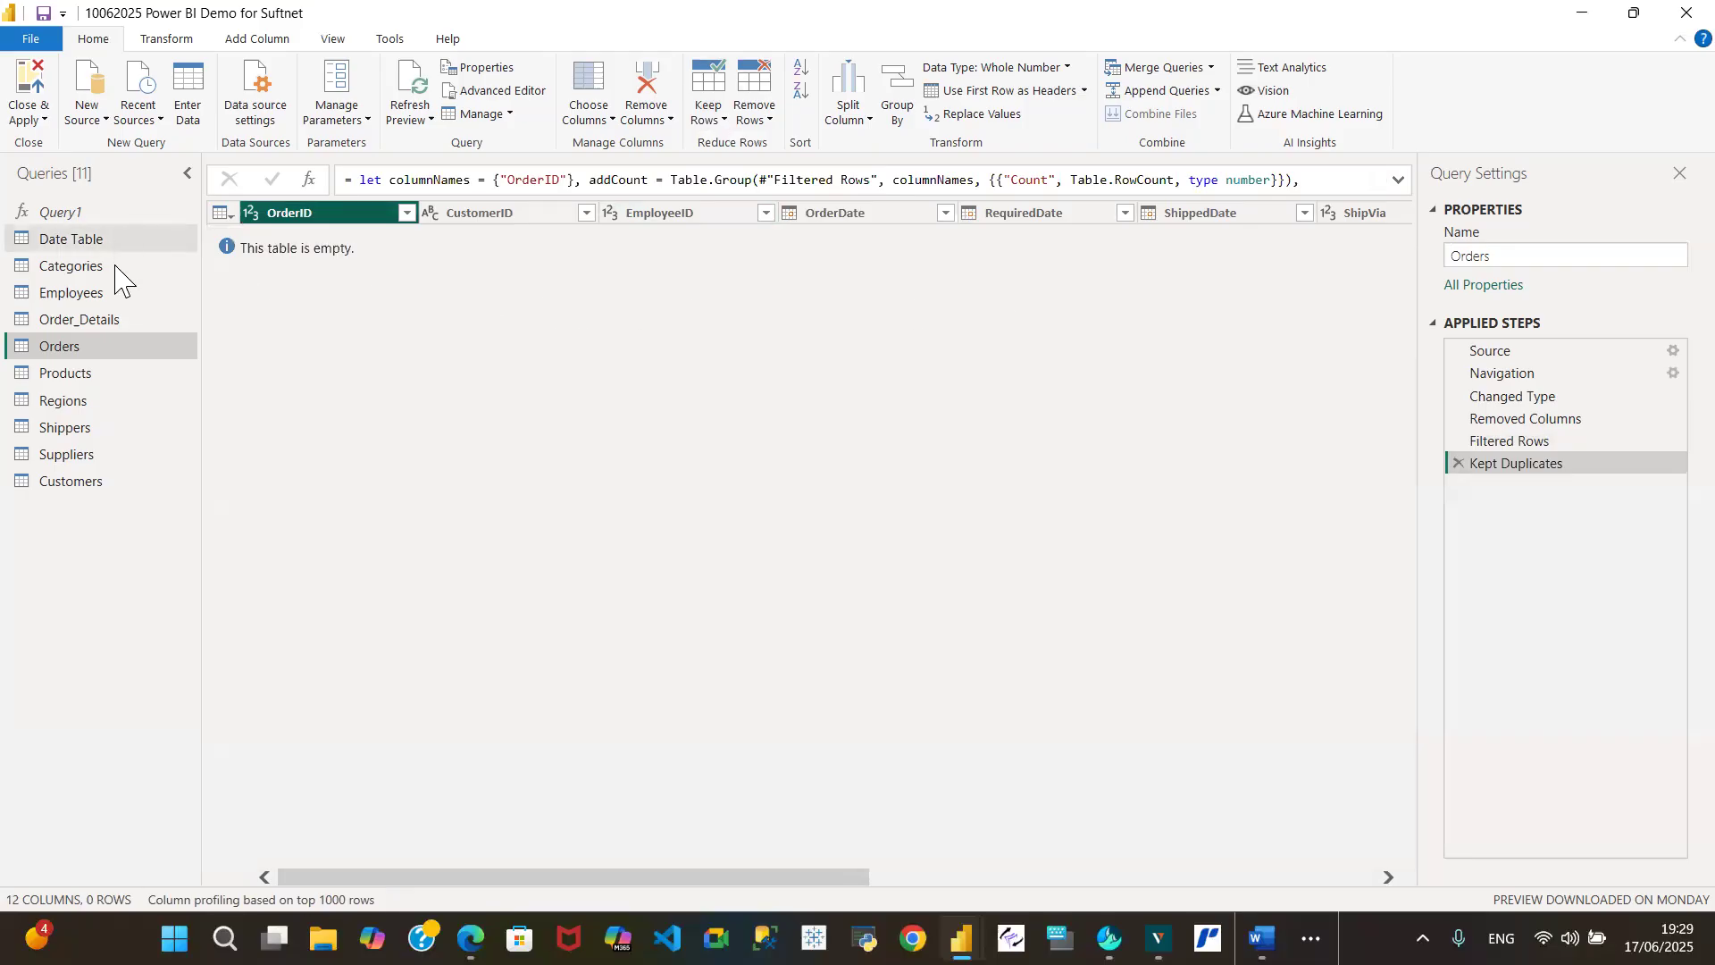
left_click_drag(76, 350, 79, 359)
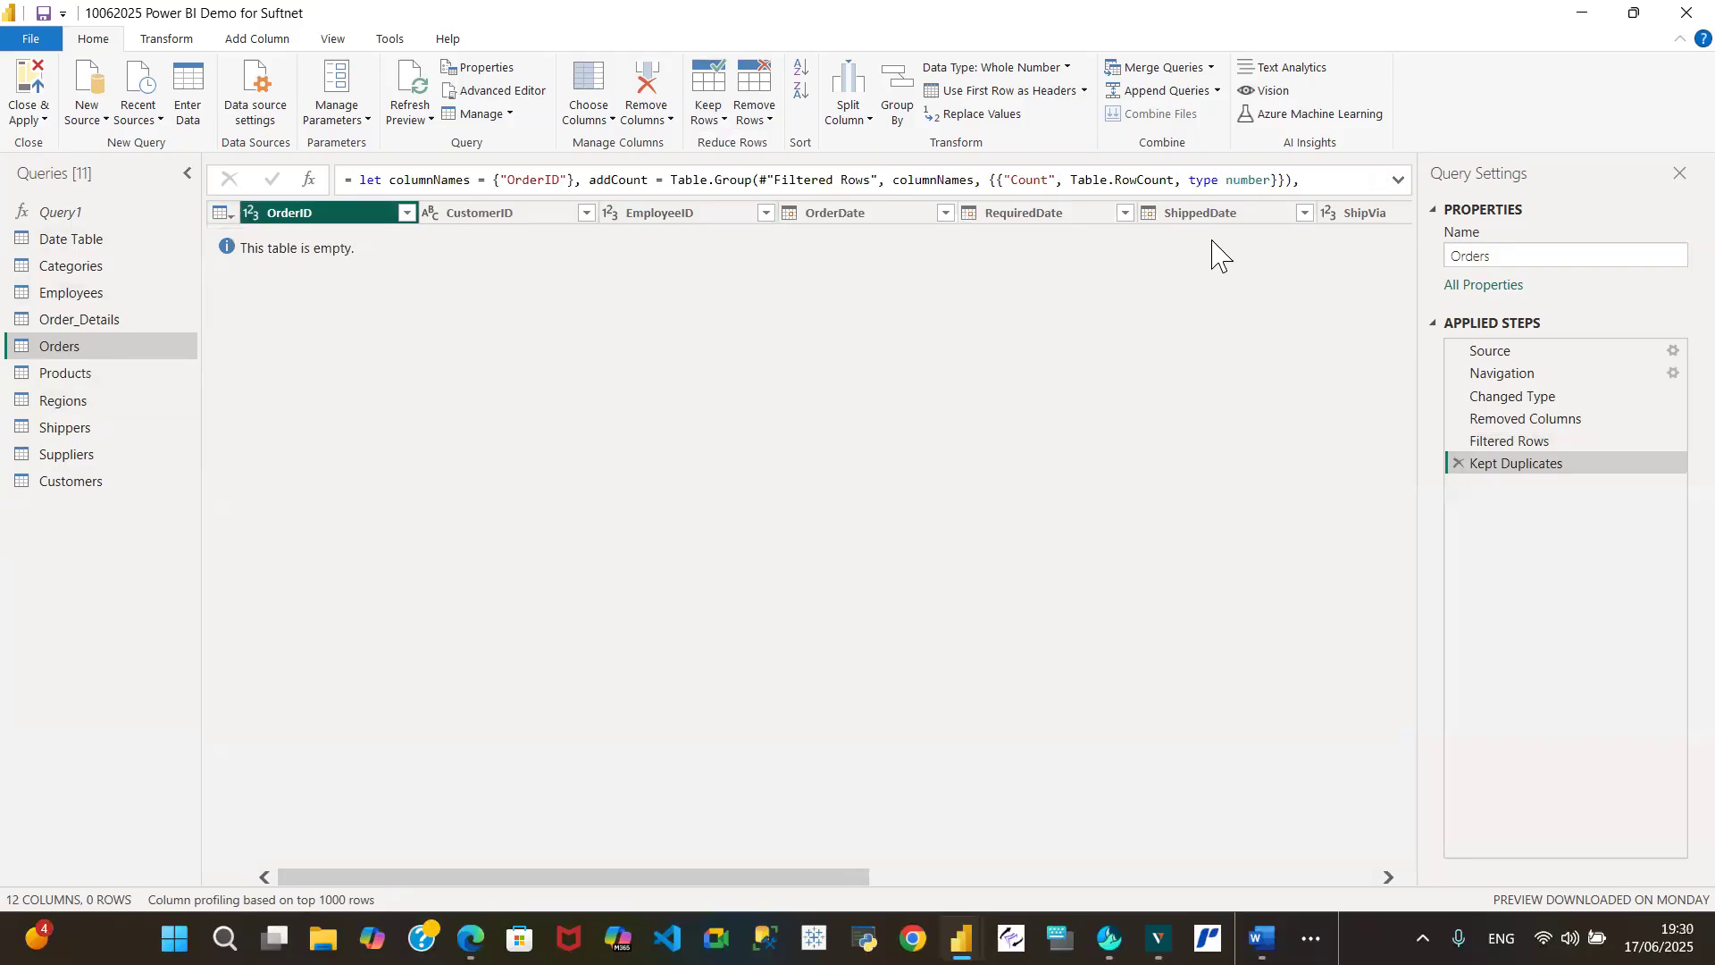
left_click(1458, 463)
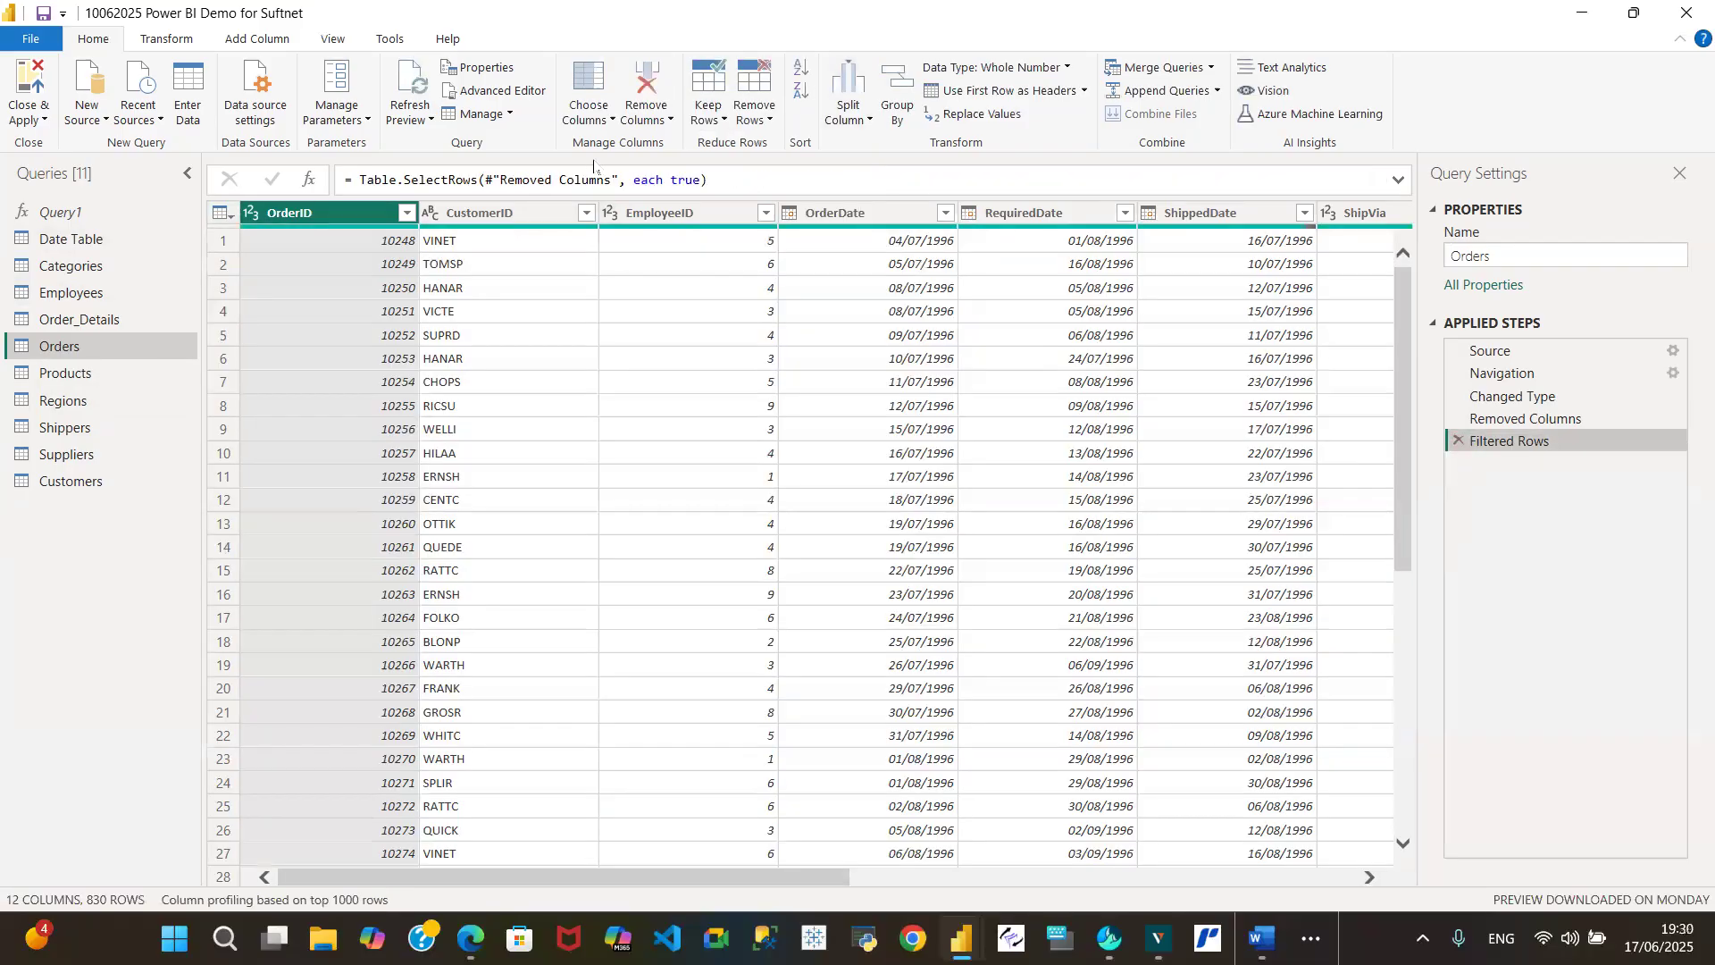
- Keep only rows with duplicate OrderID values in the Order_Details query, and delete the resulting applied step
left_click(117, 319)
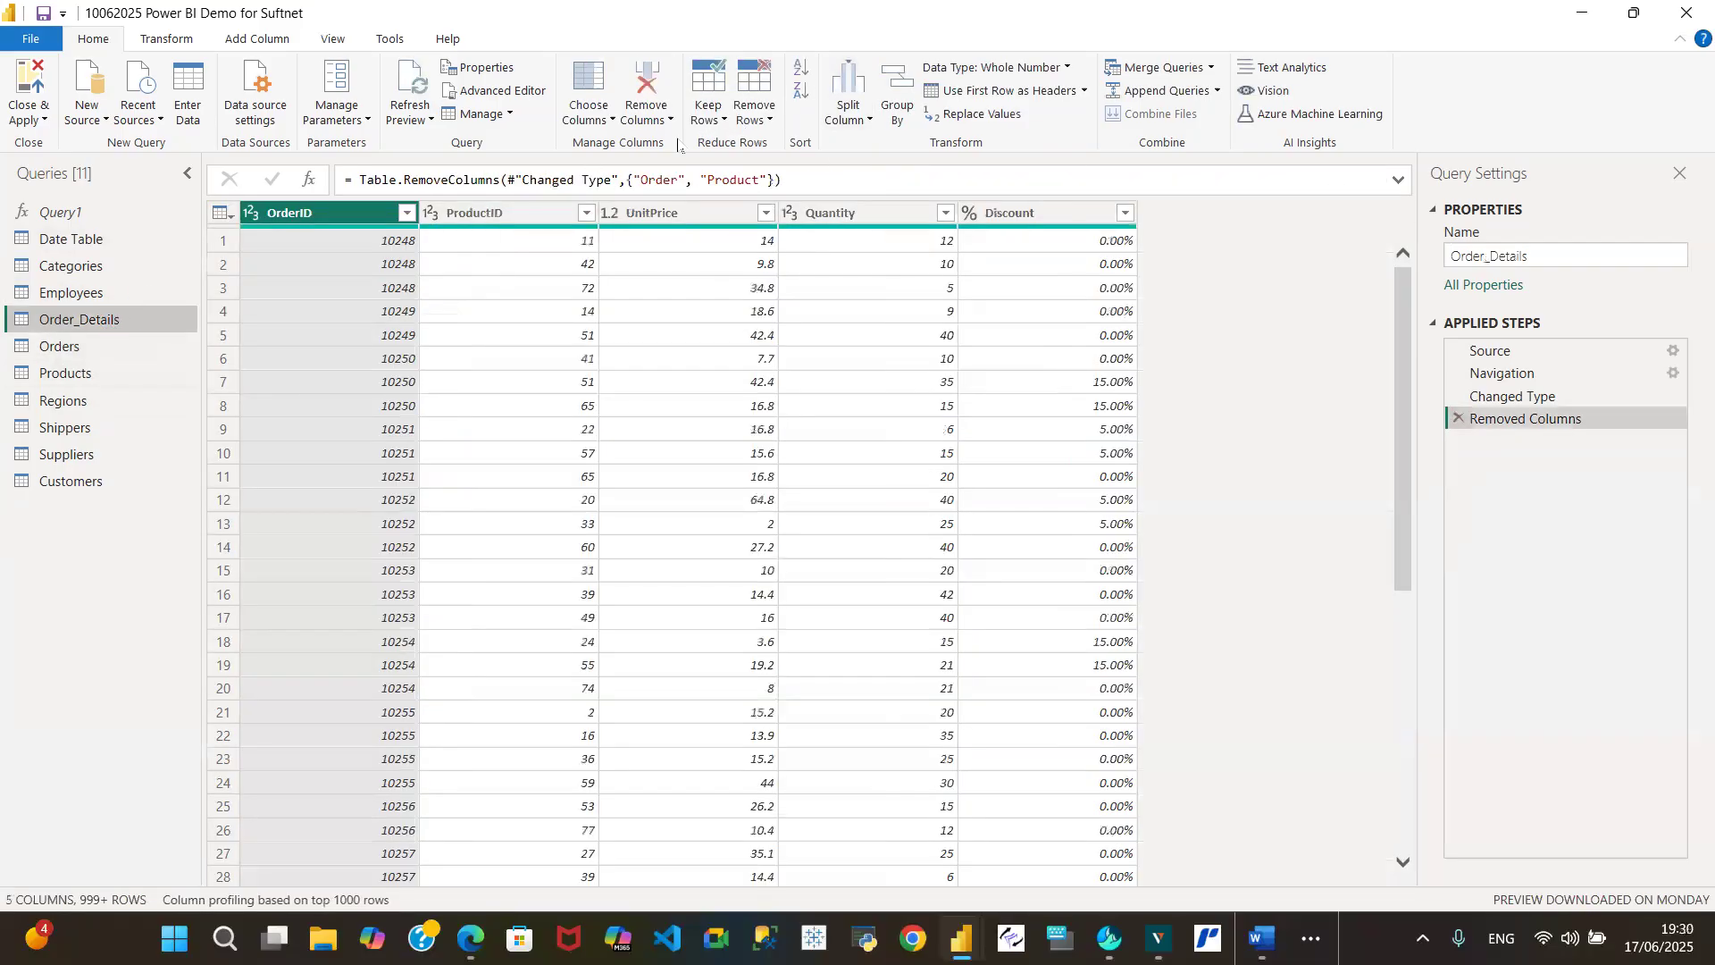
left_click(722, 123)
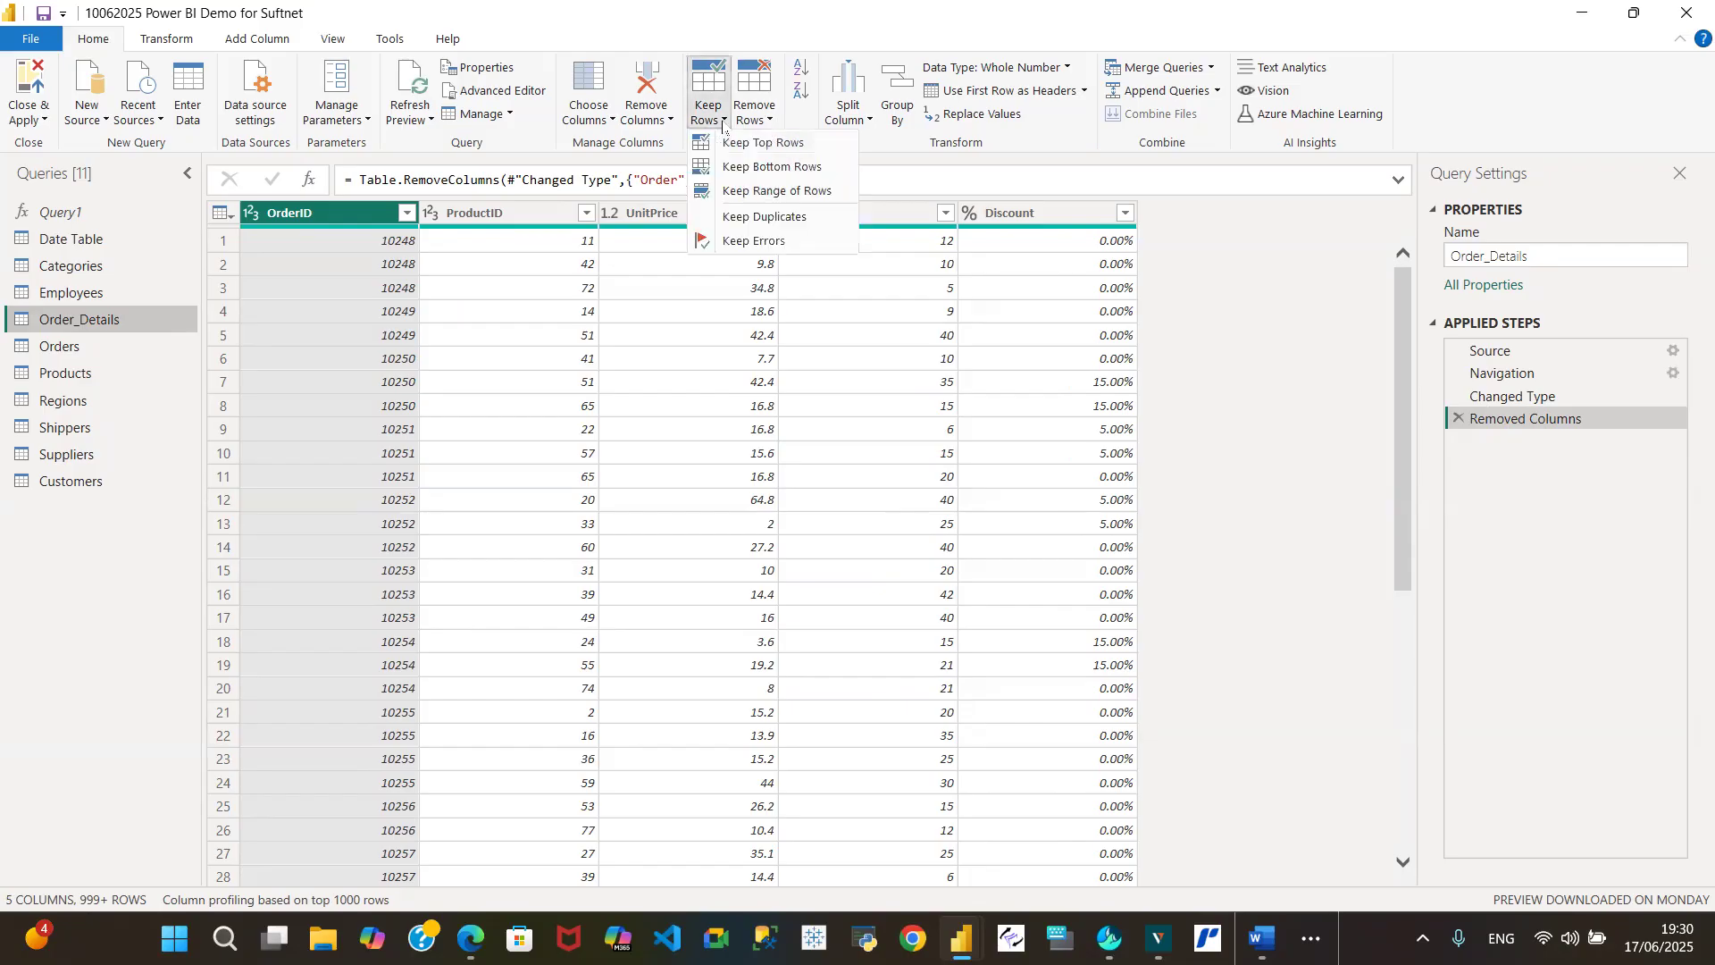
left_click(742, 218)
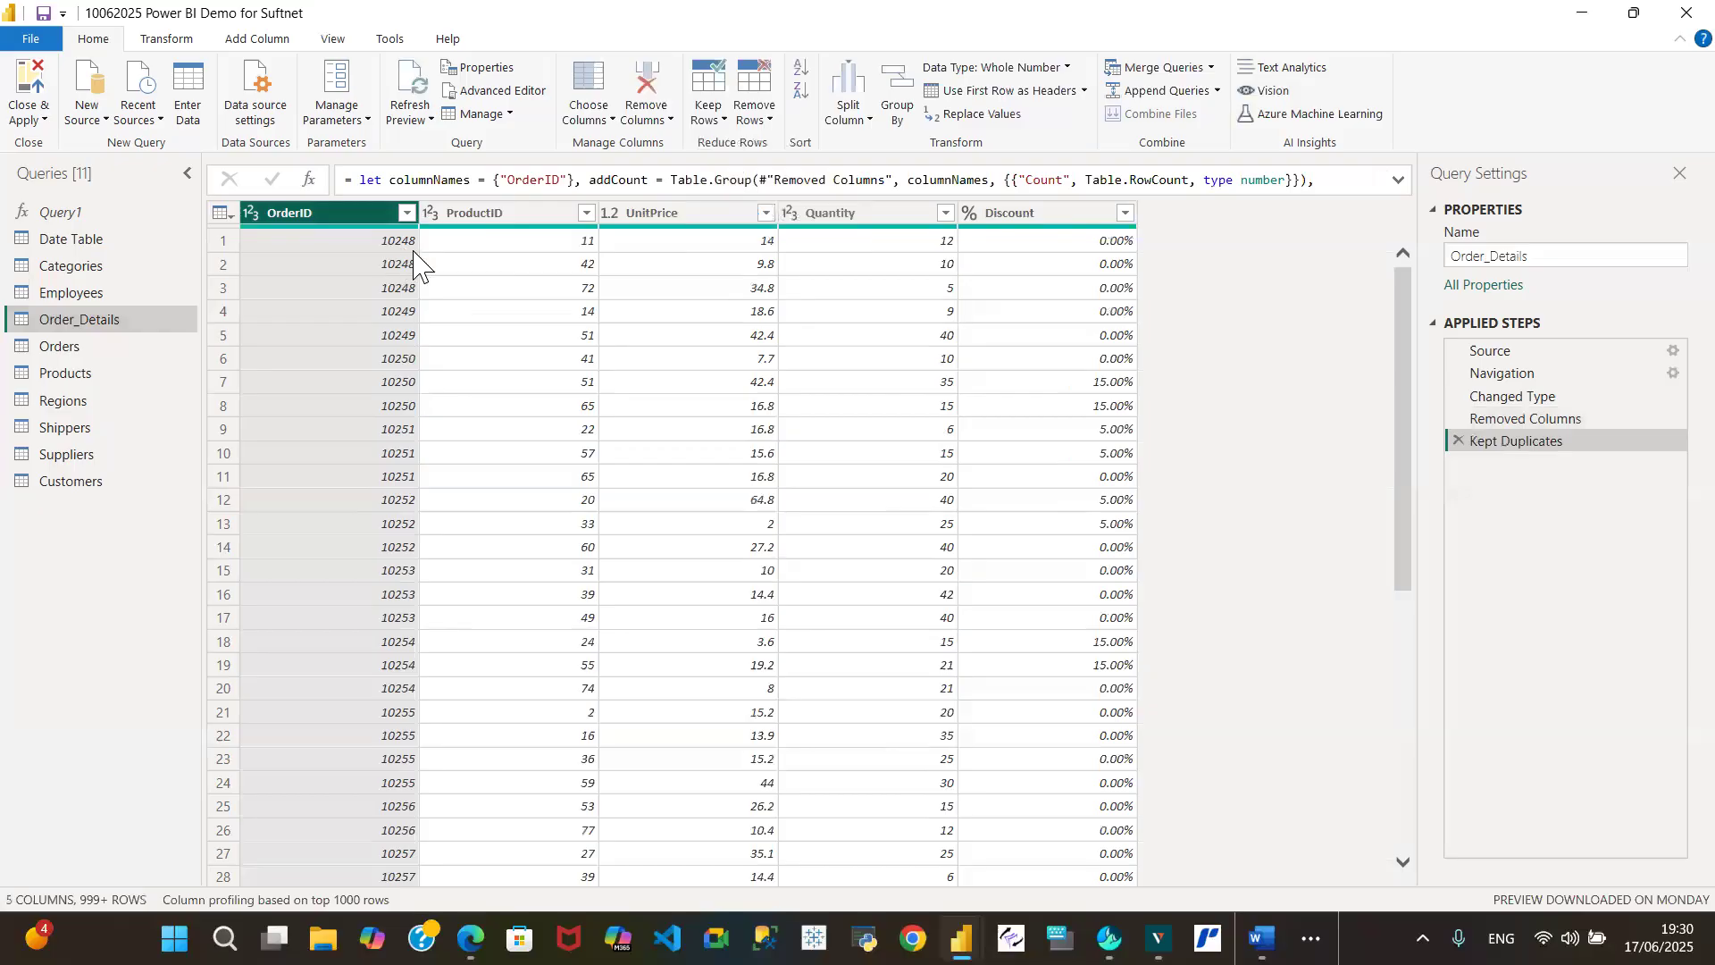
double_click(349, 219)
left_click(477, 219)
left_click(1459, 441)
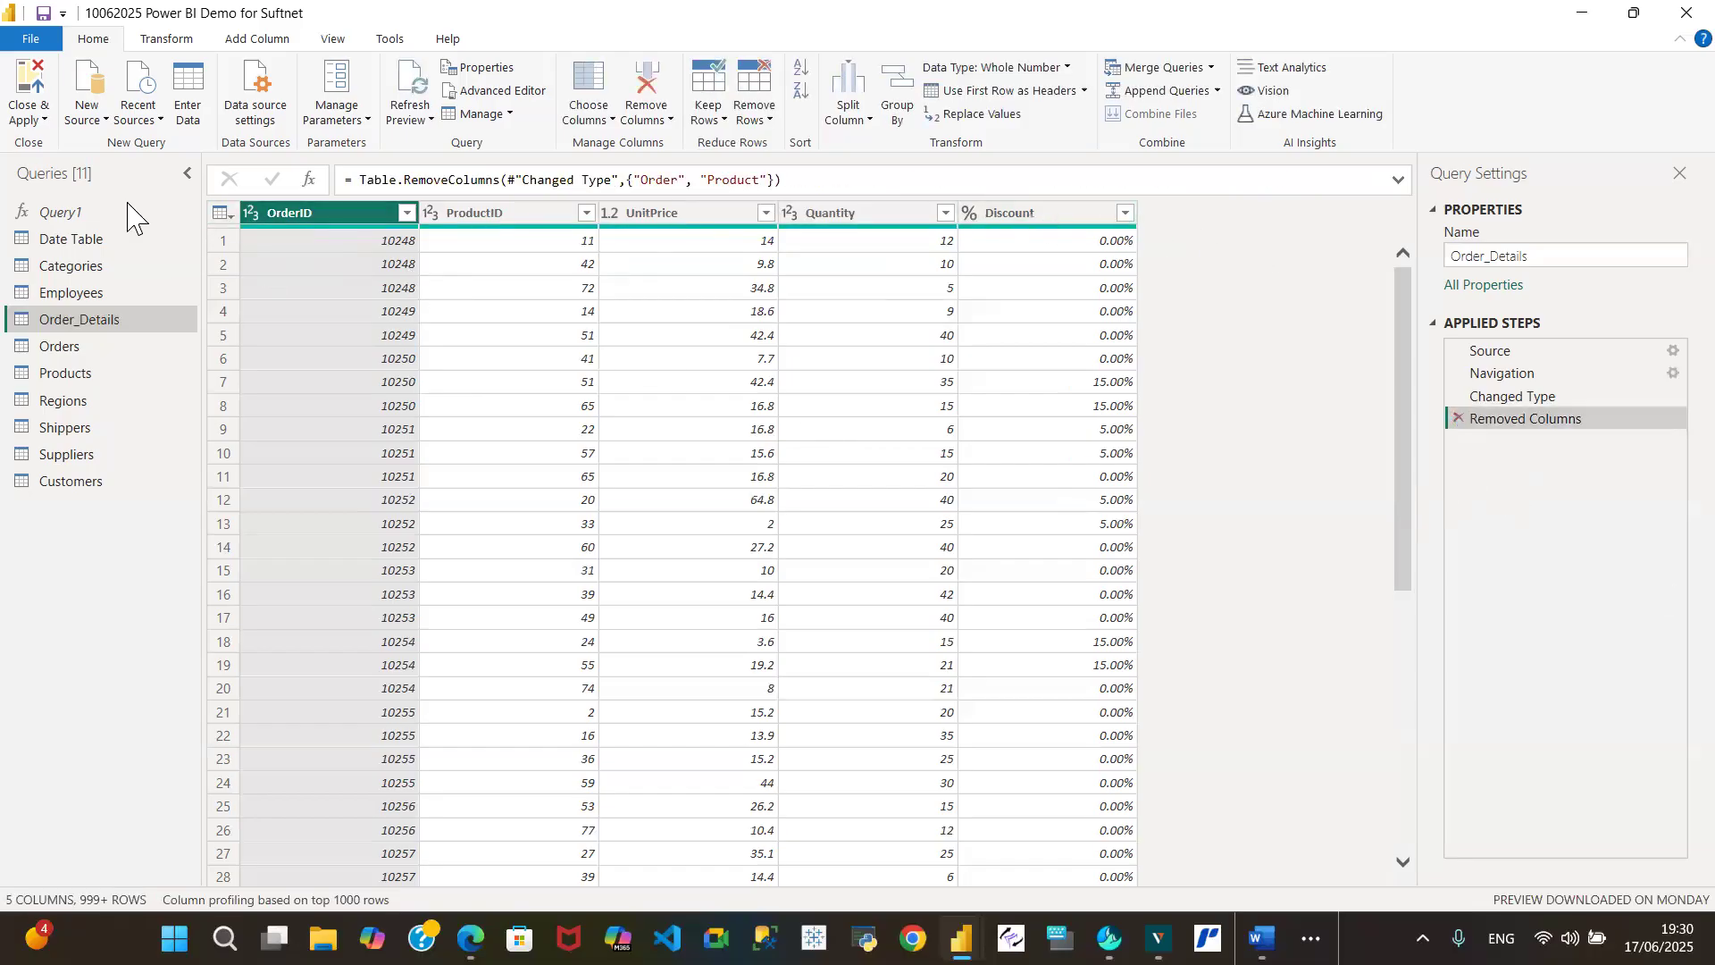
- Keep only rows duplicated across all columns of the Order_Details query, and delete the resulting applied step
left_click(221, 216)
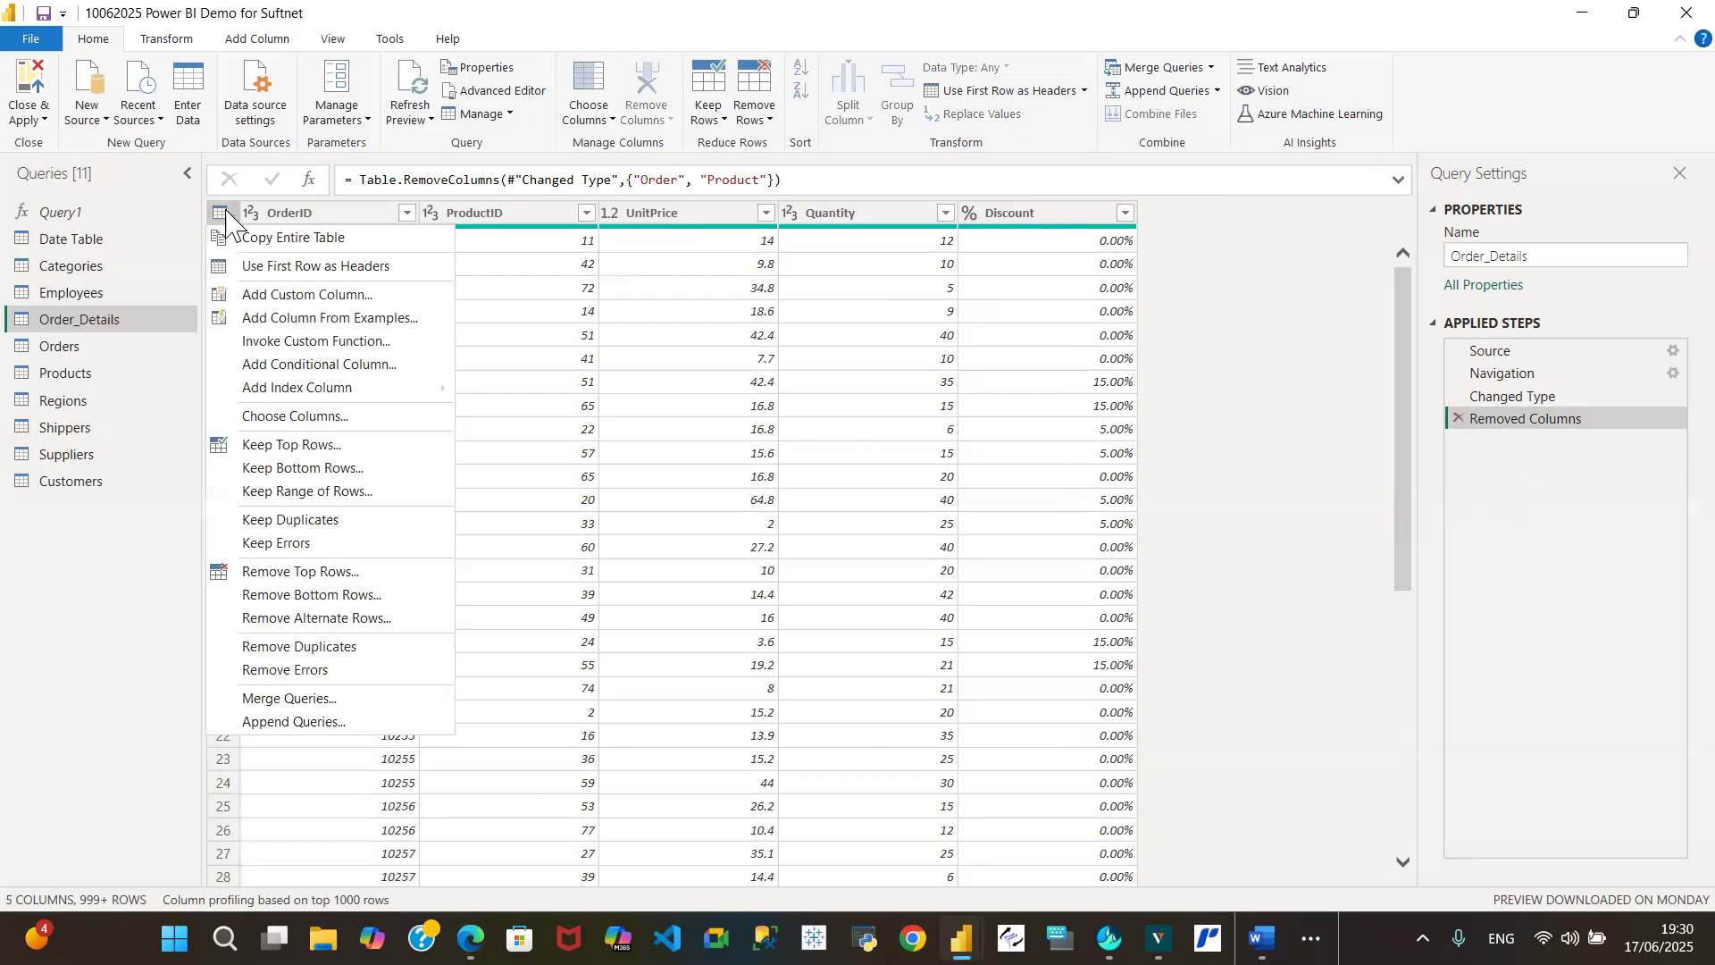
left_click(221, 215)
left_click(217, 215)
left_click(719, 123)
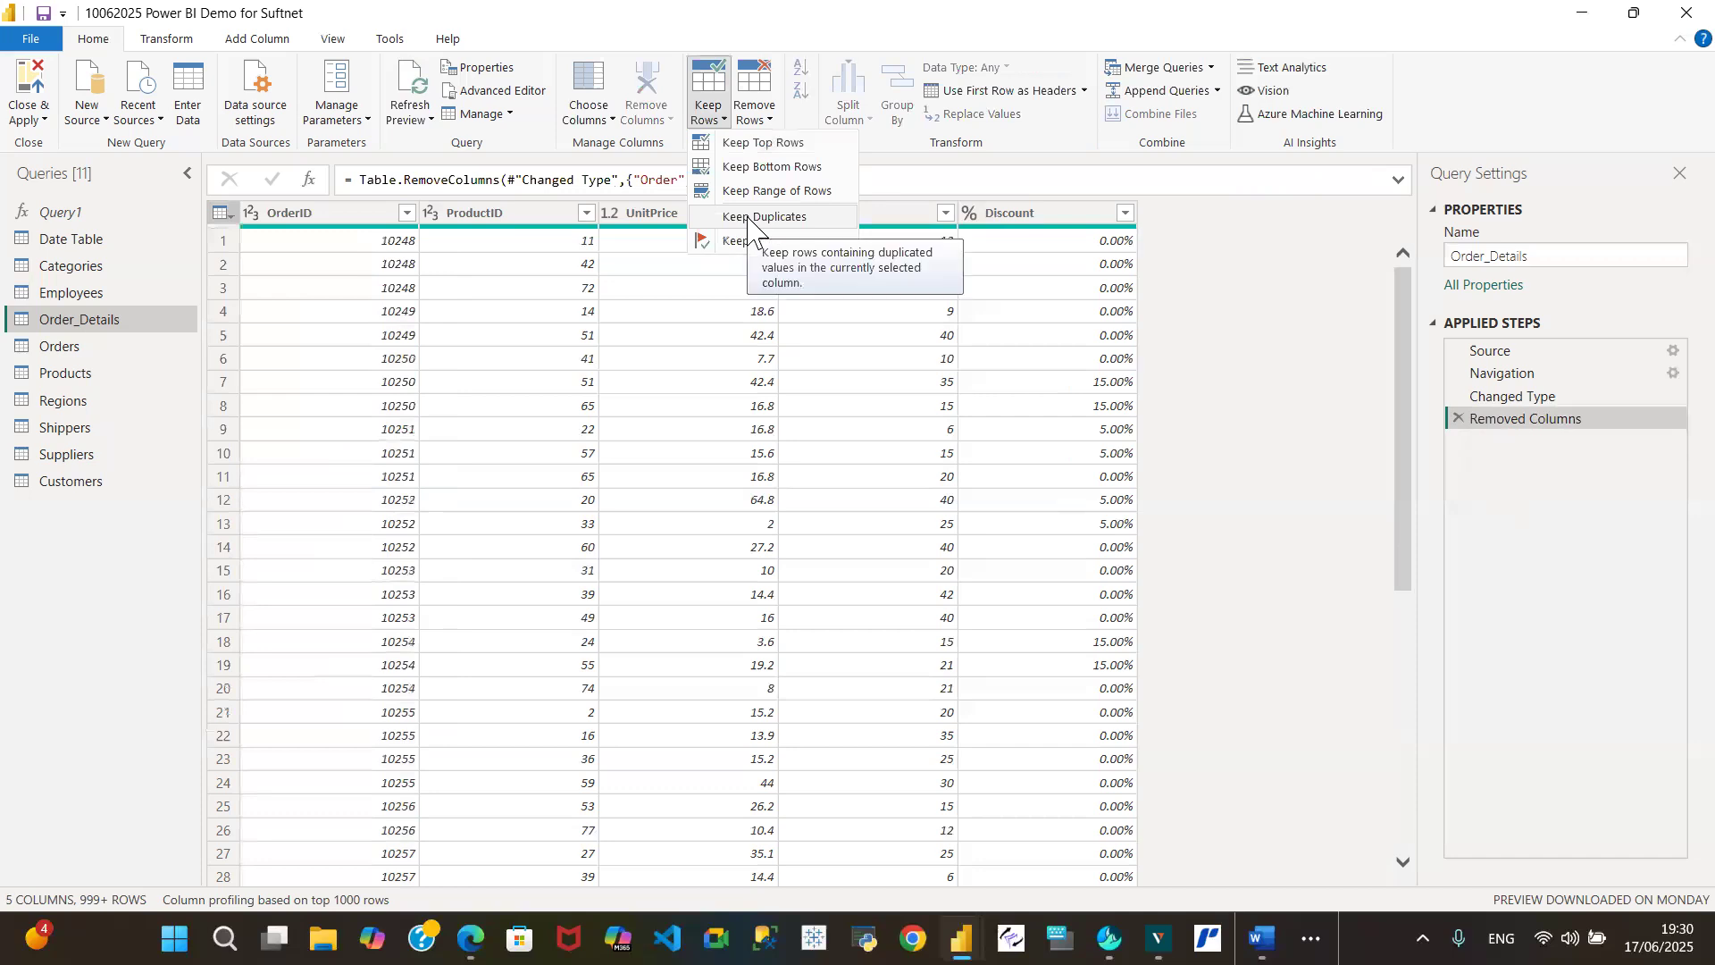
left_click(788, 216)
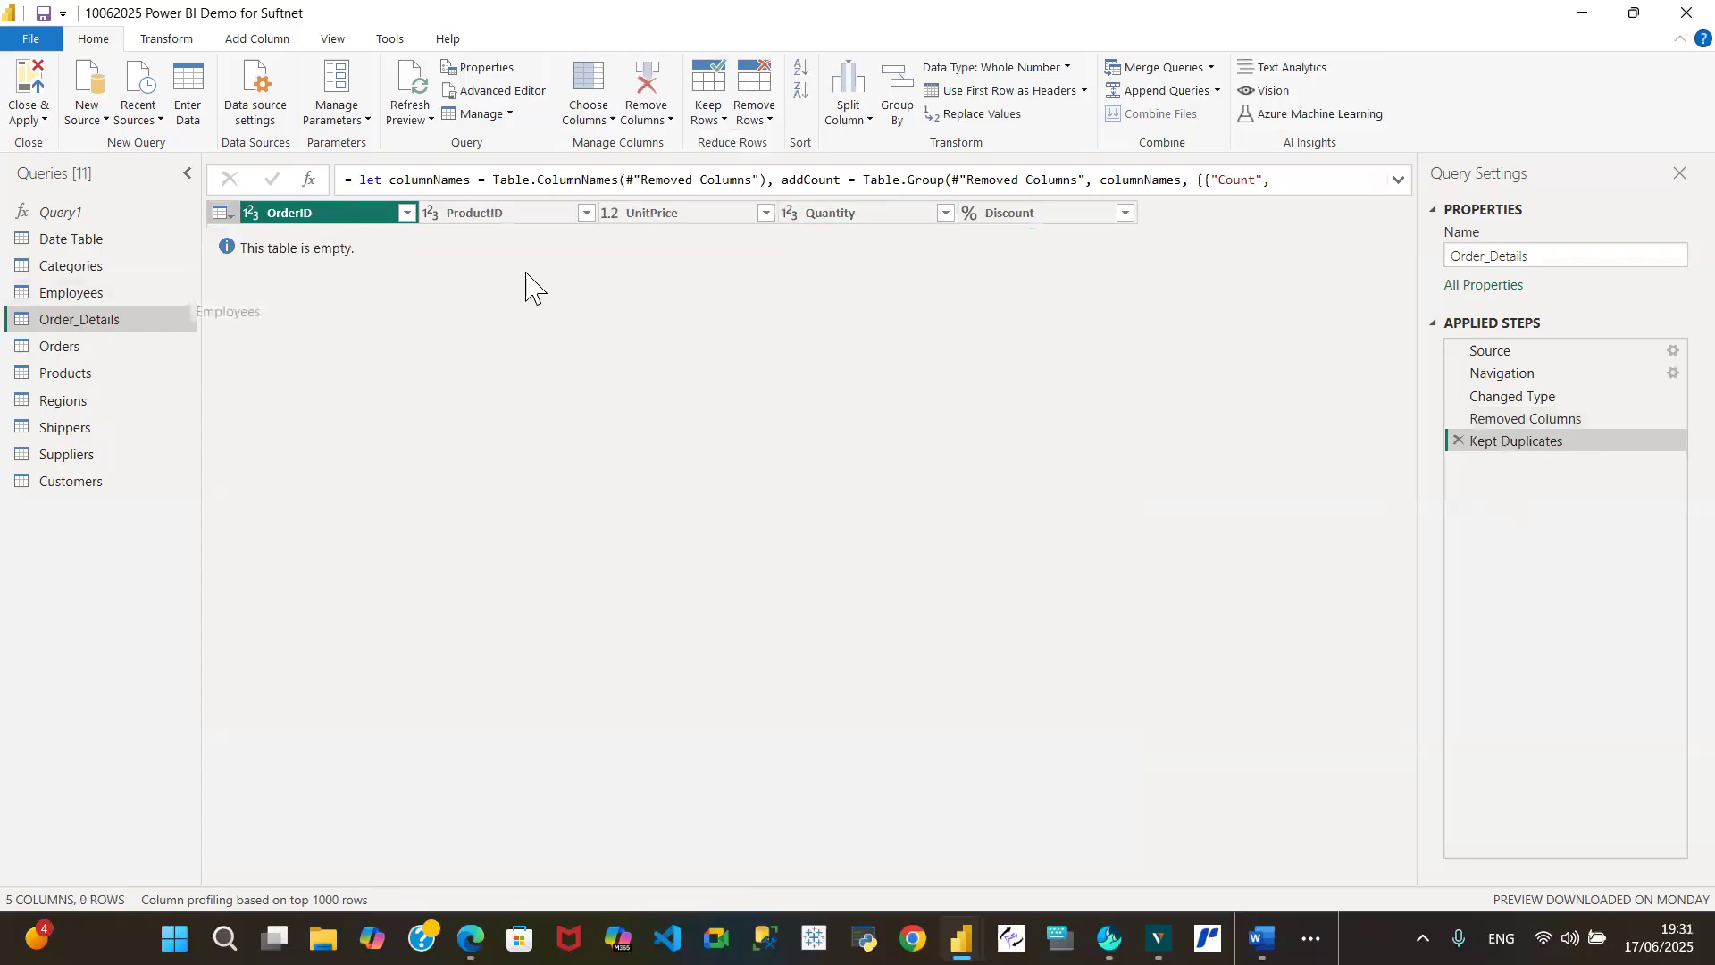
left_click(1459, 441)
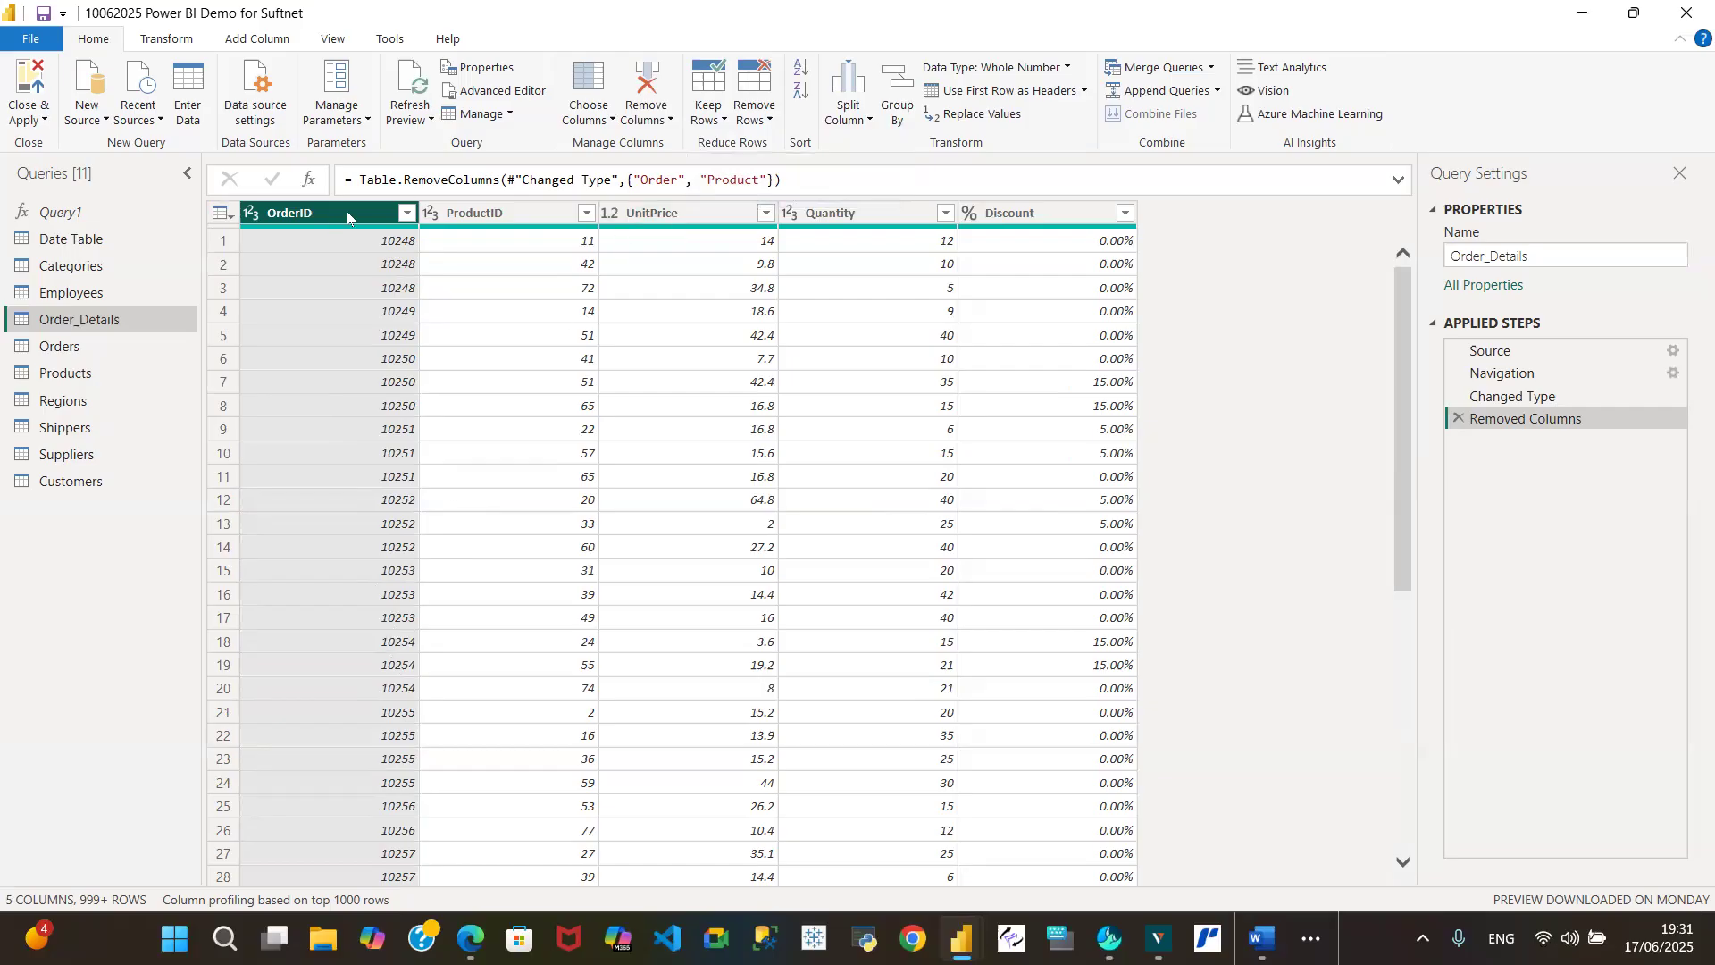
- Keep only rows with duplicate OrderID values in the Order_Details query, and select the first row to inspect its record
left_click(722, 120)
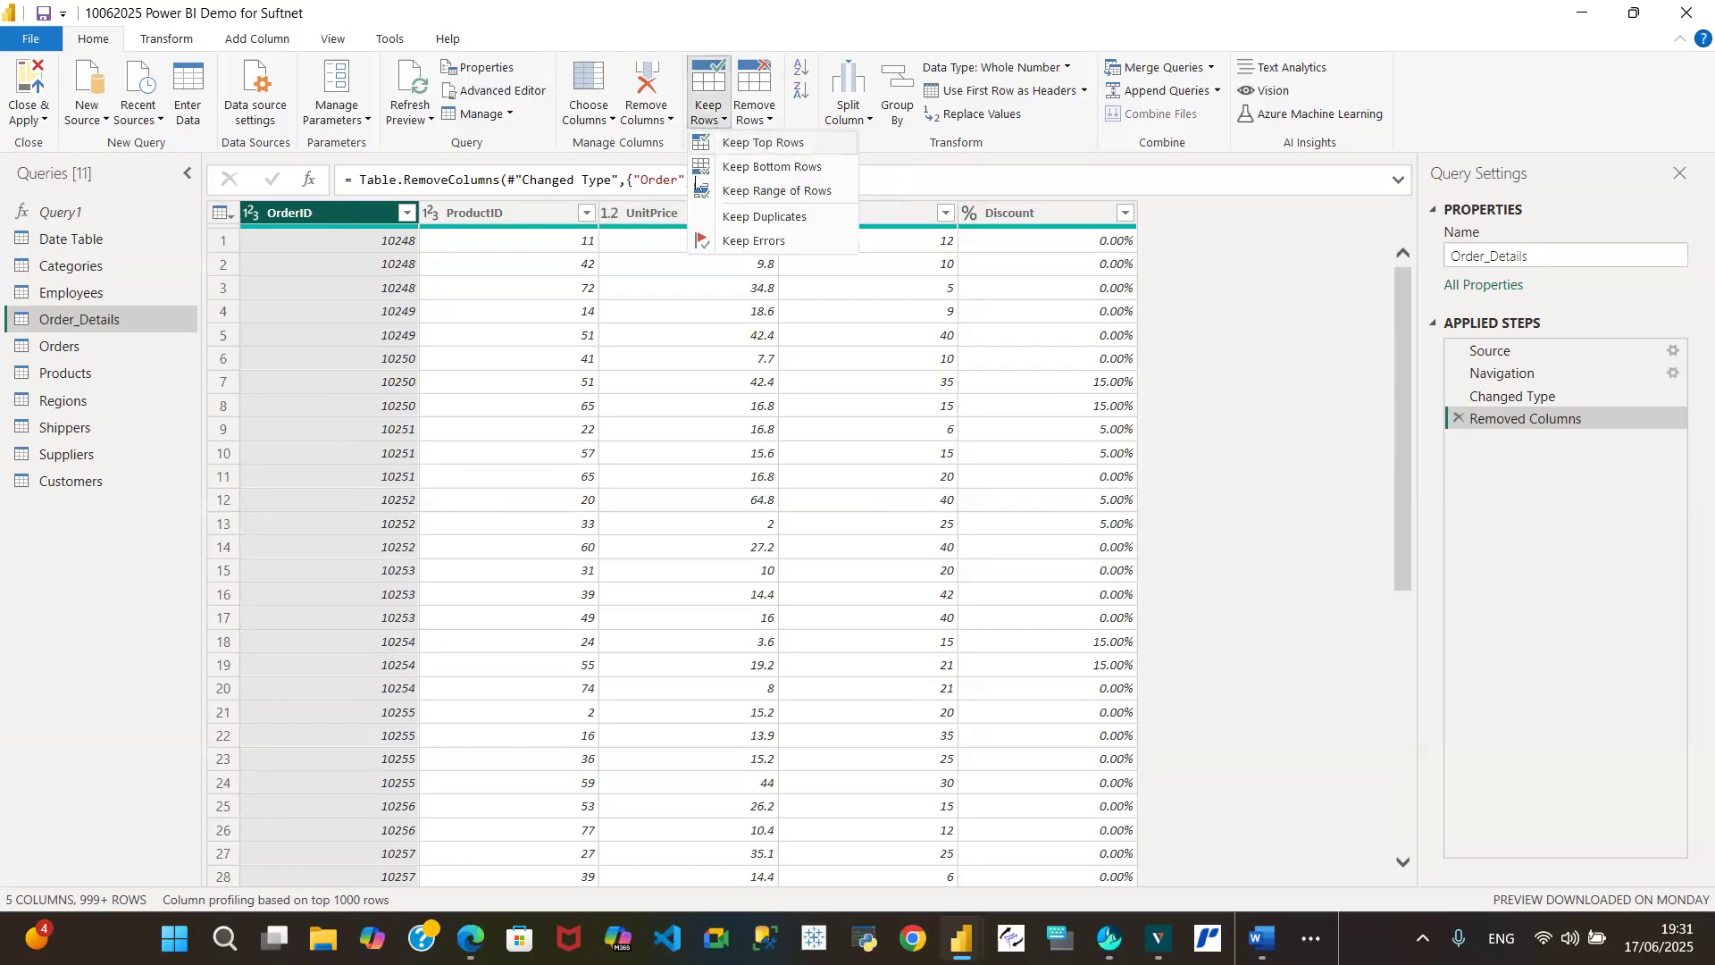
left_click(737, 216)
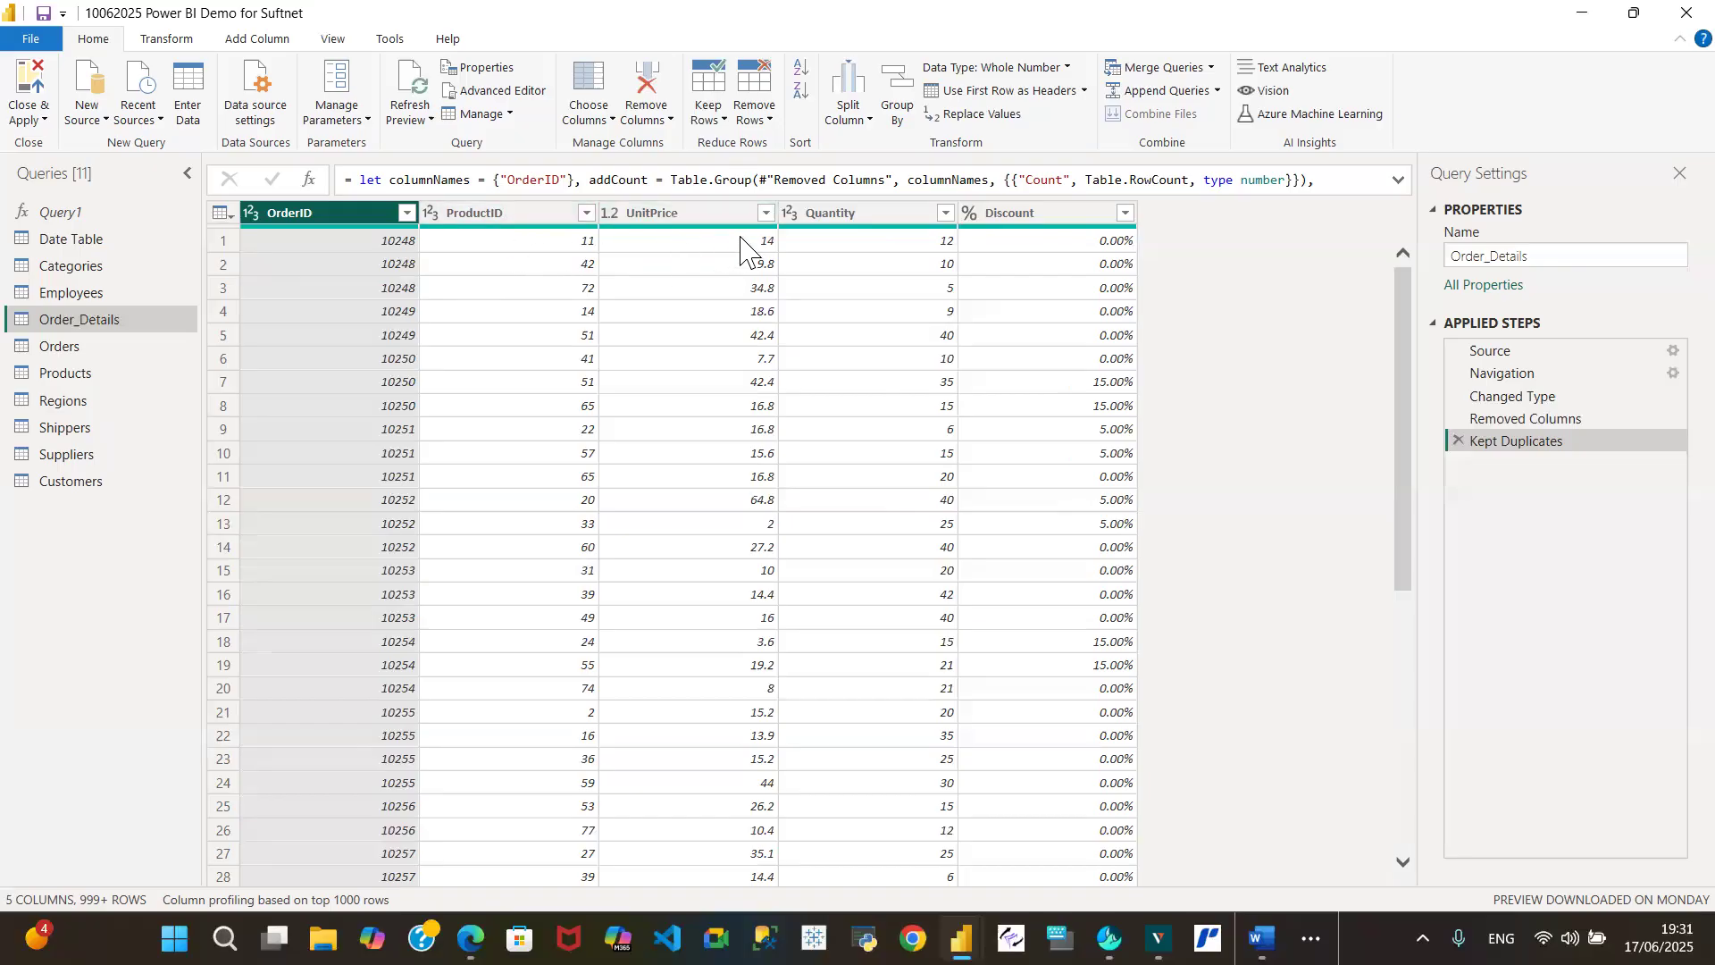
mouse_move(845, 229)
left_click(229, 240)
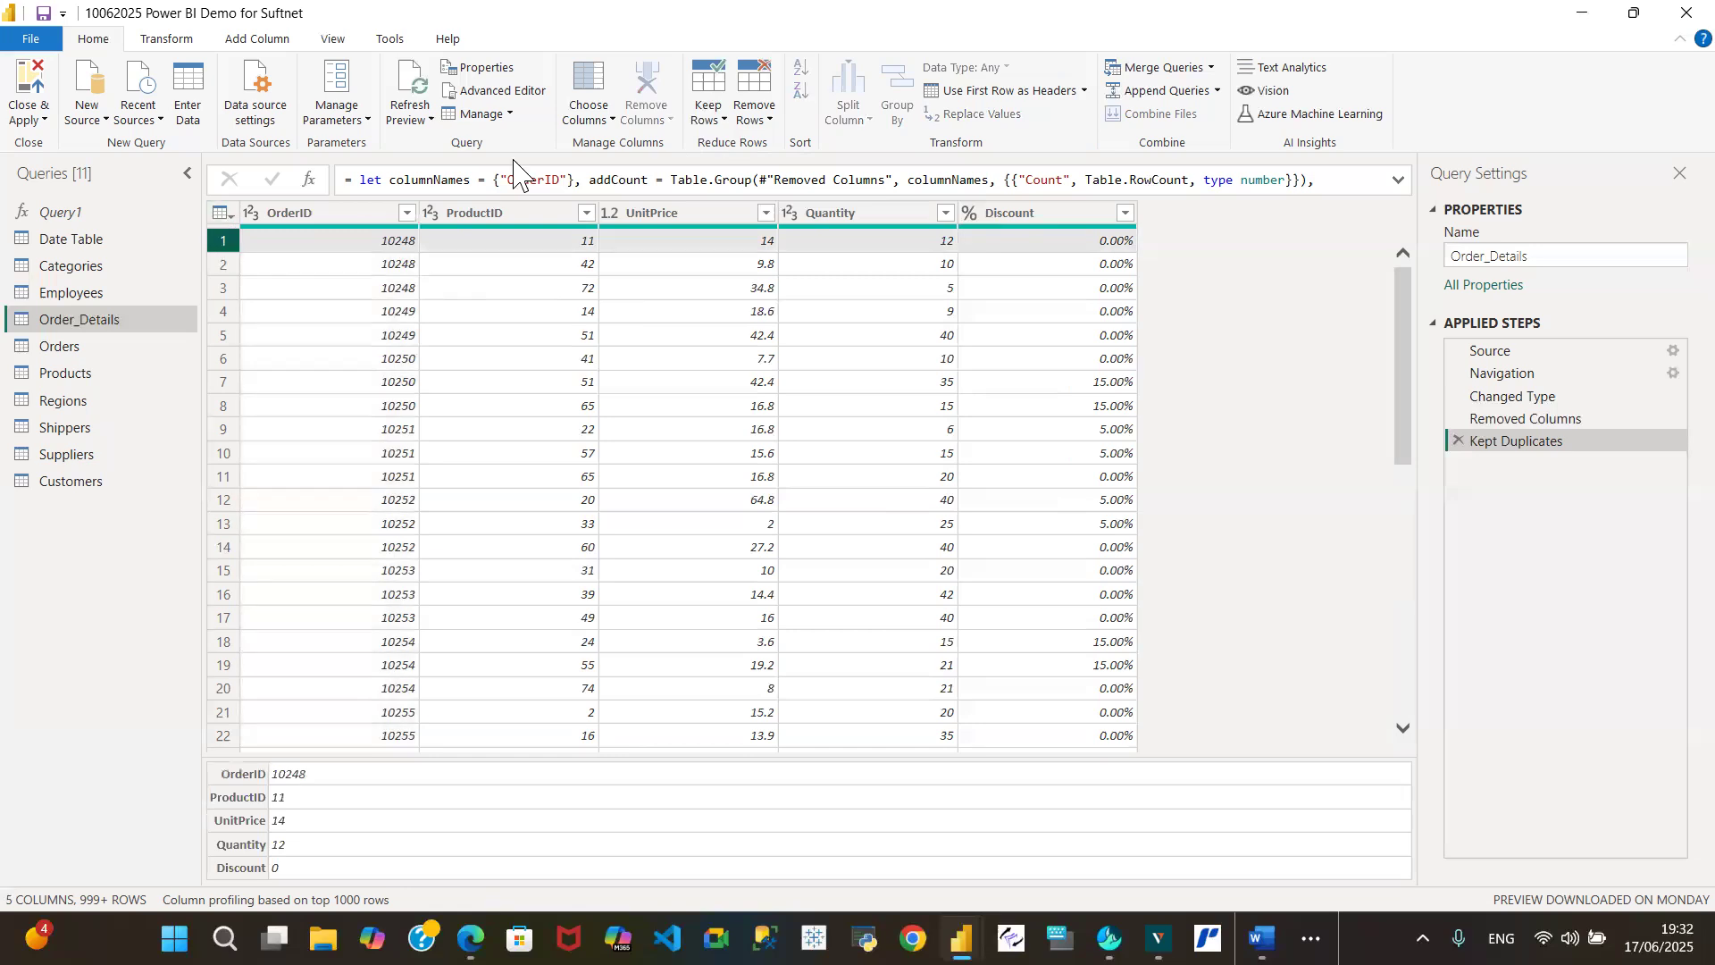
left_click(720, 121)
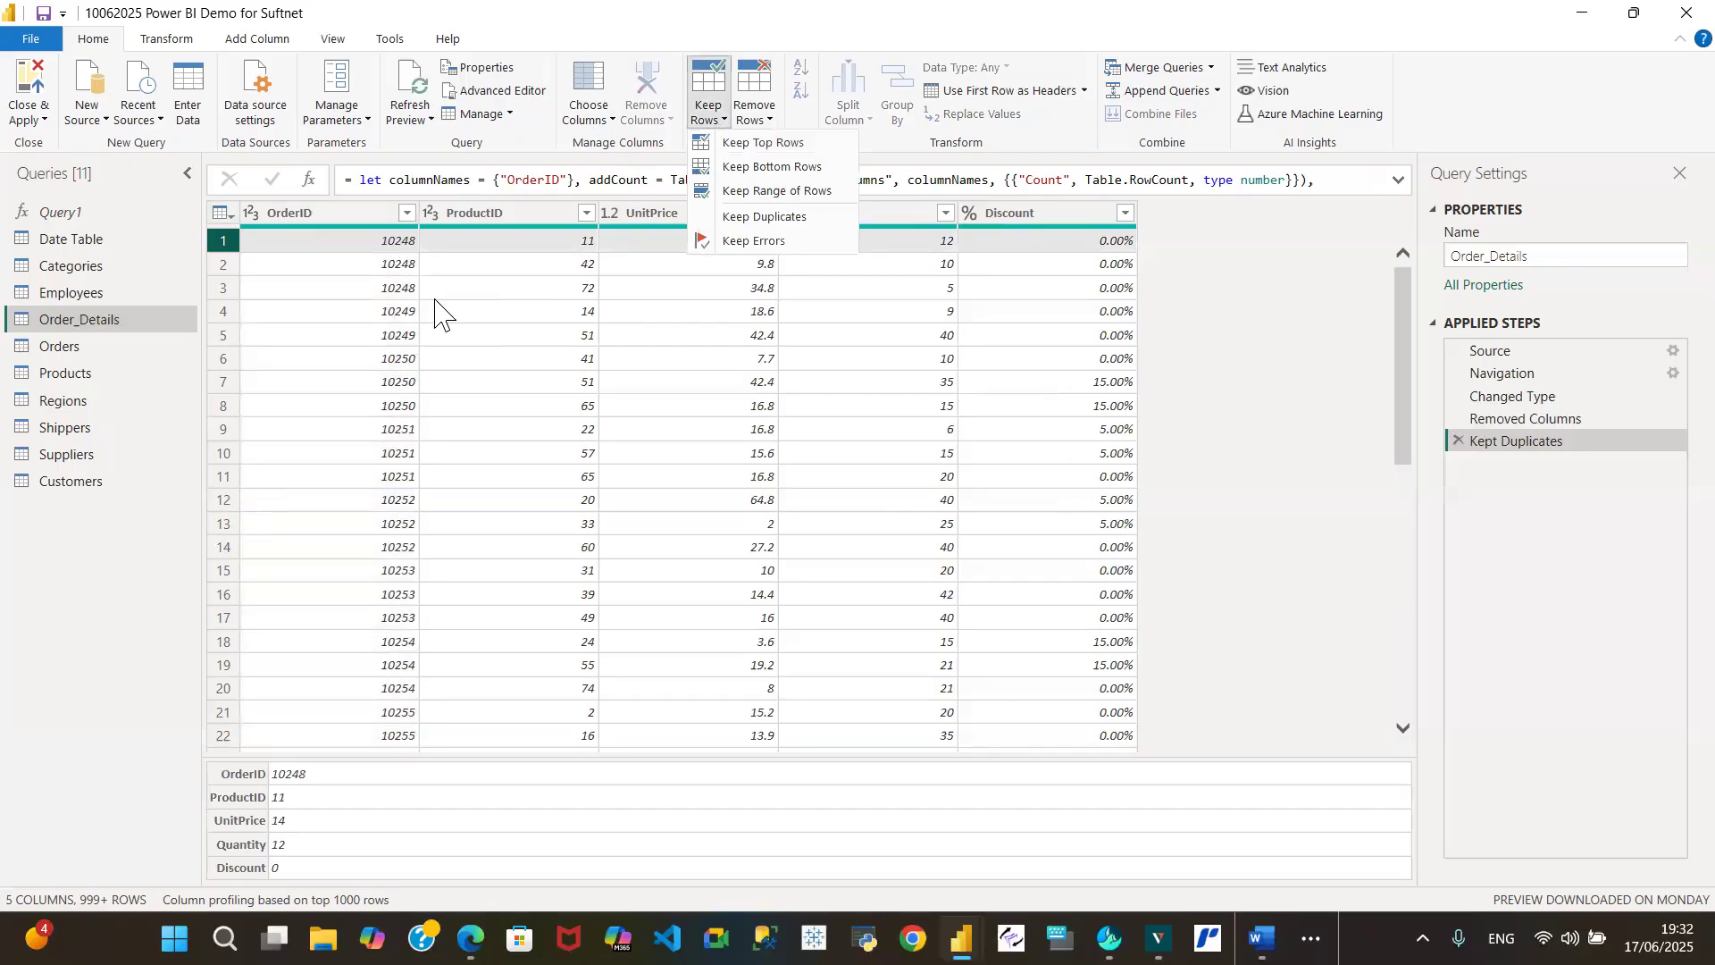
left_click(225, 245)
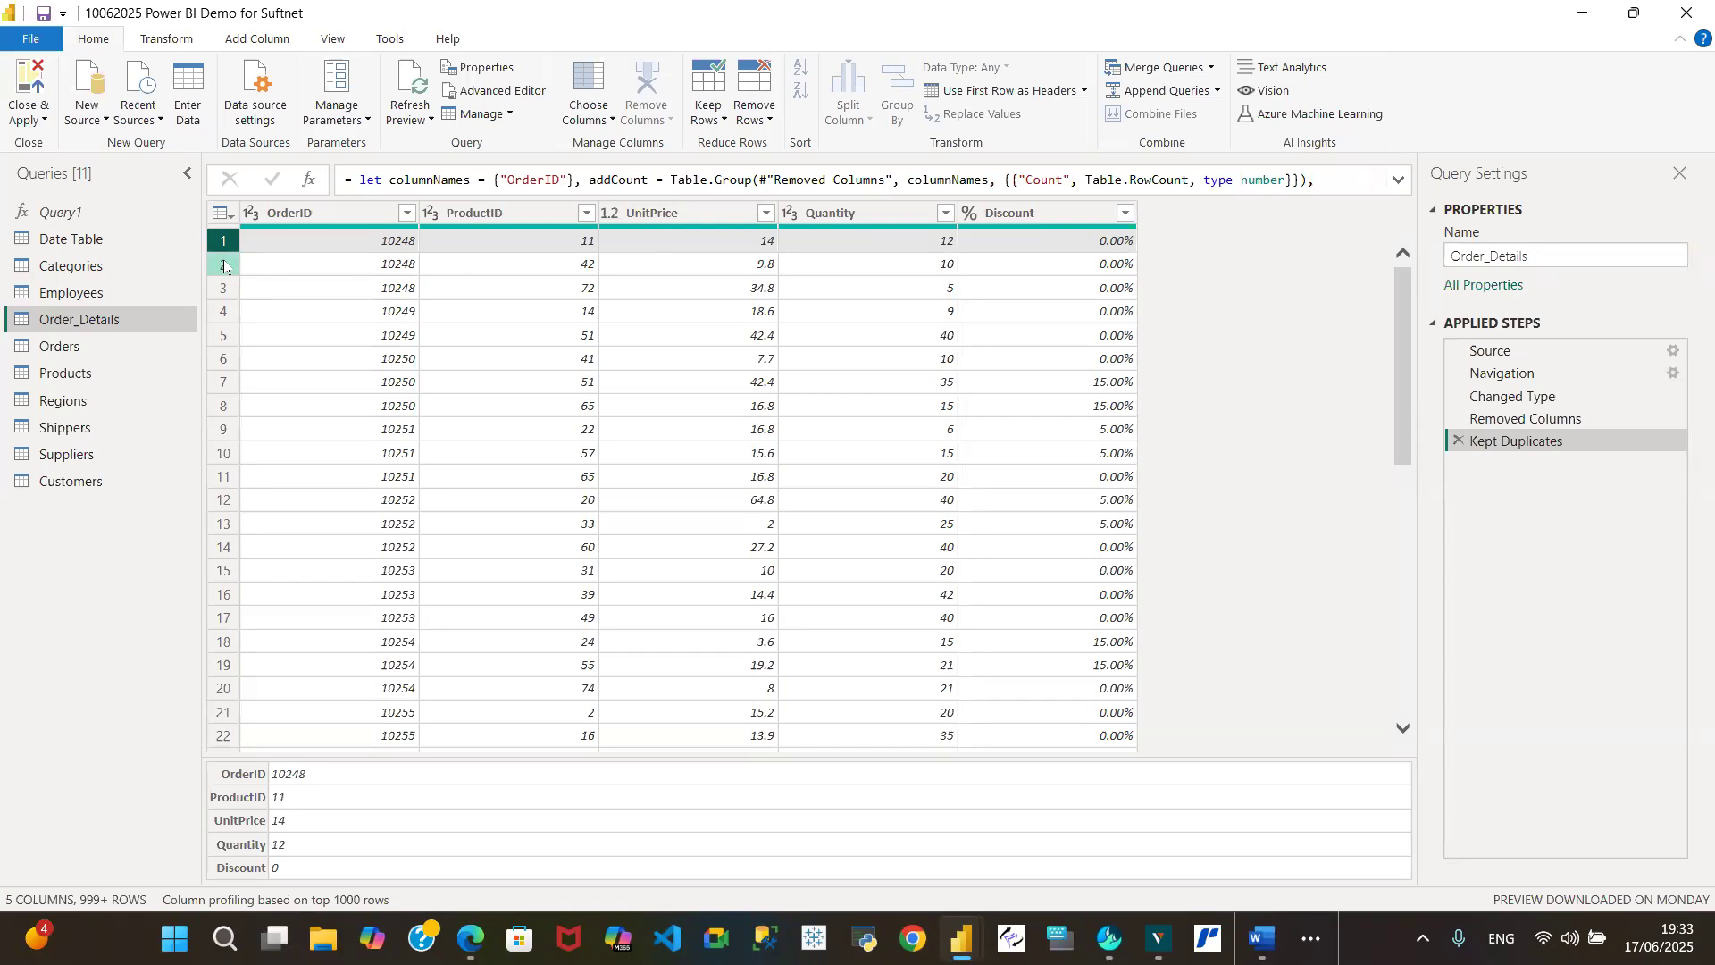
- Sort the Order_Details query by OrderID in descending order, and delete the resulting sort step
left_click(407, 214)
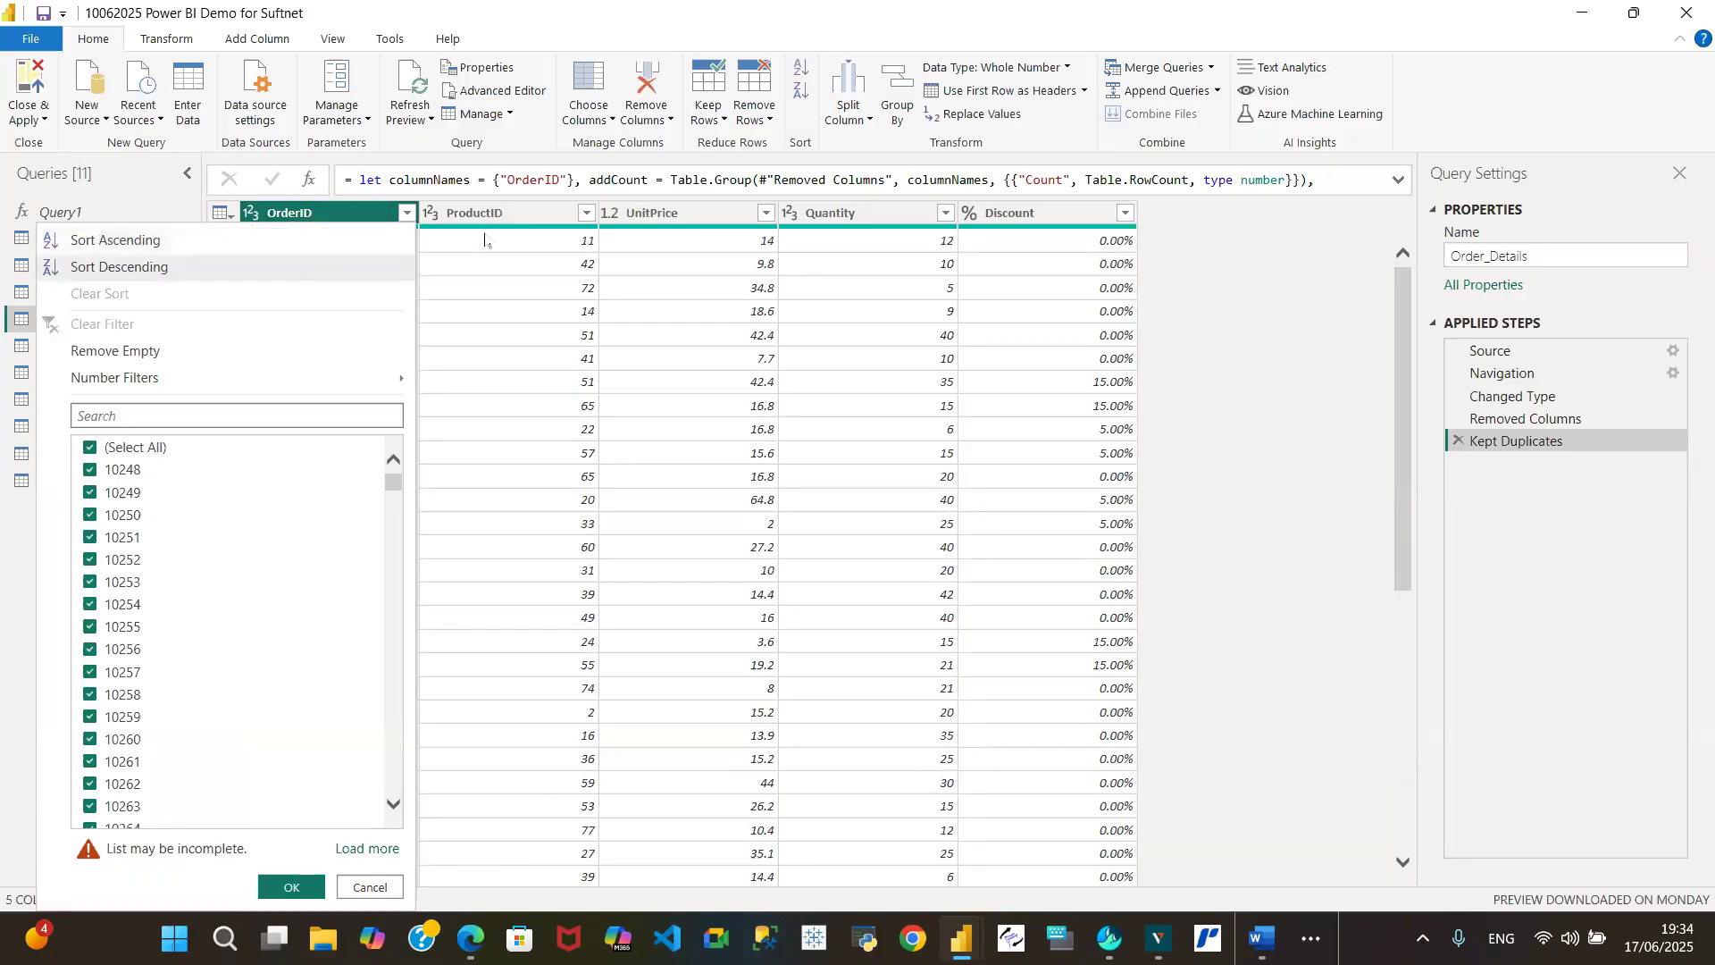
left_click(501, 215)
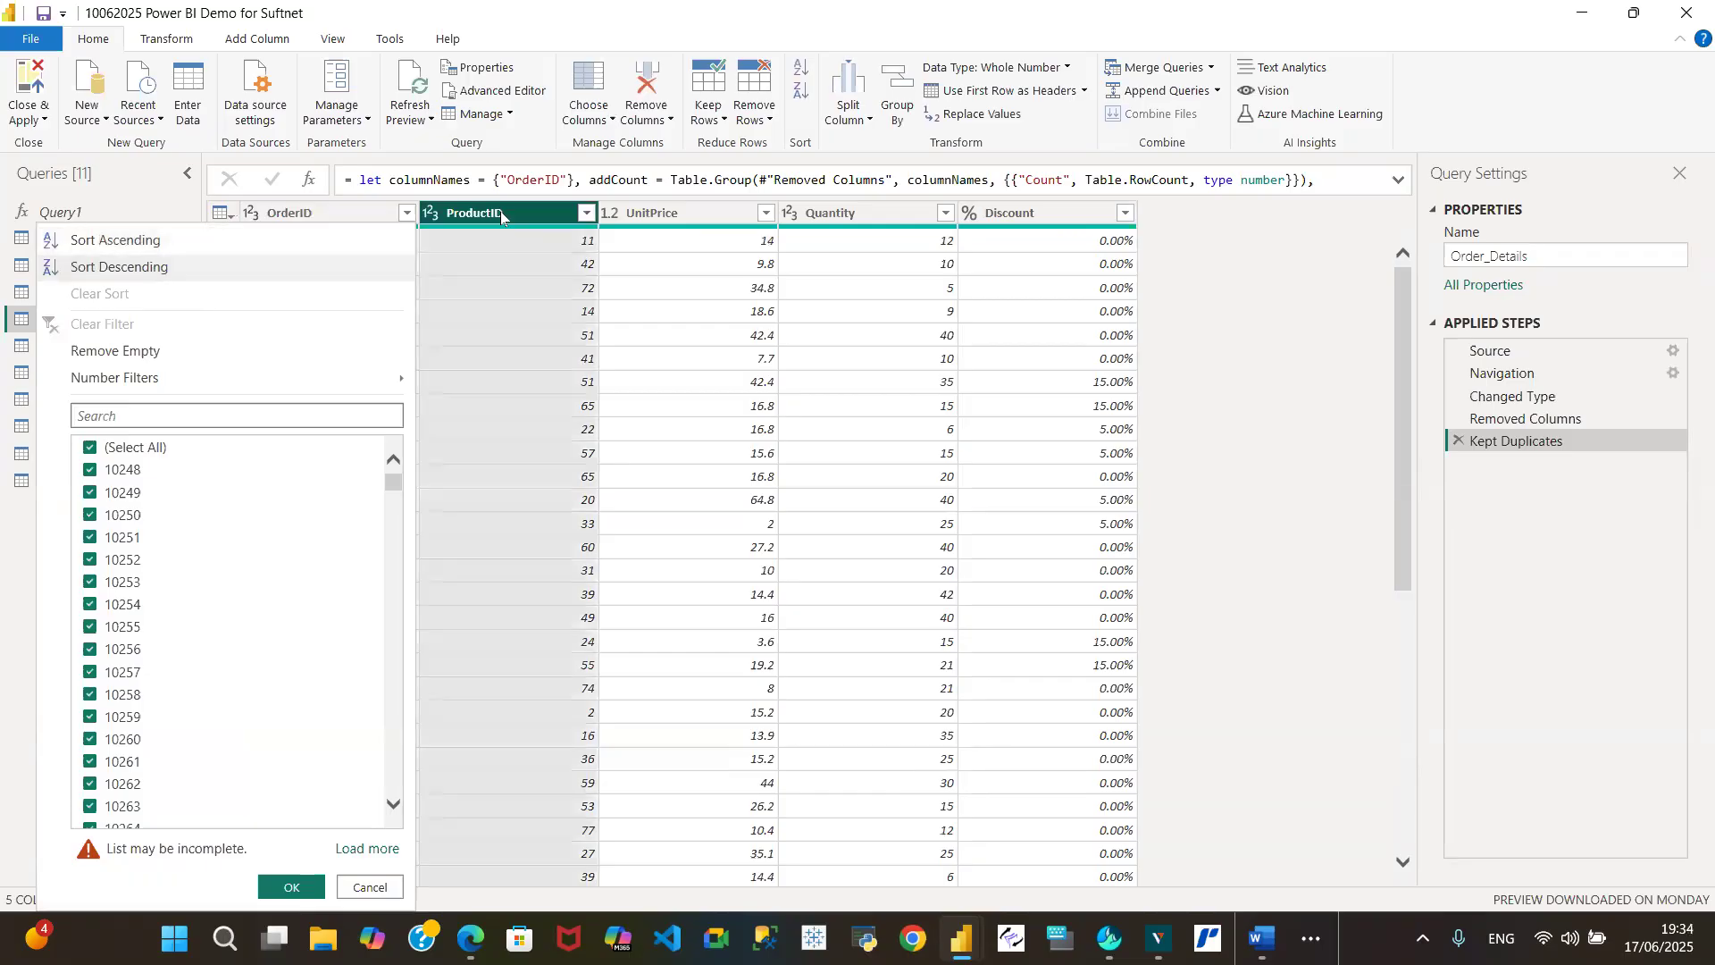
left_click(408, 214)
left_click(152, 267)
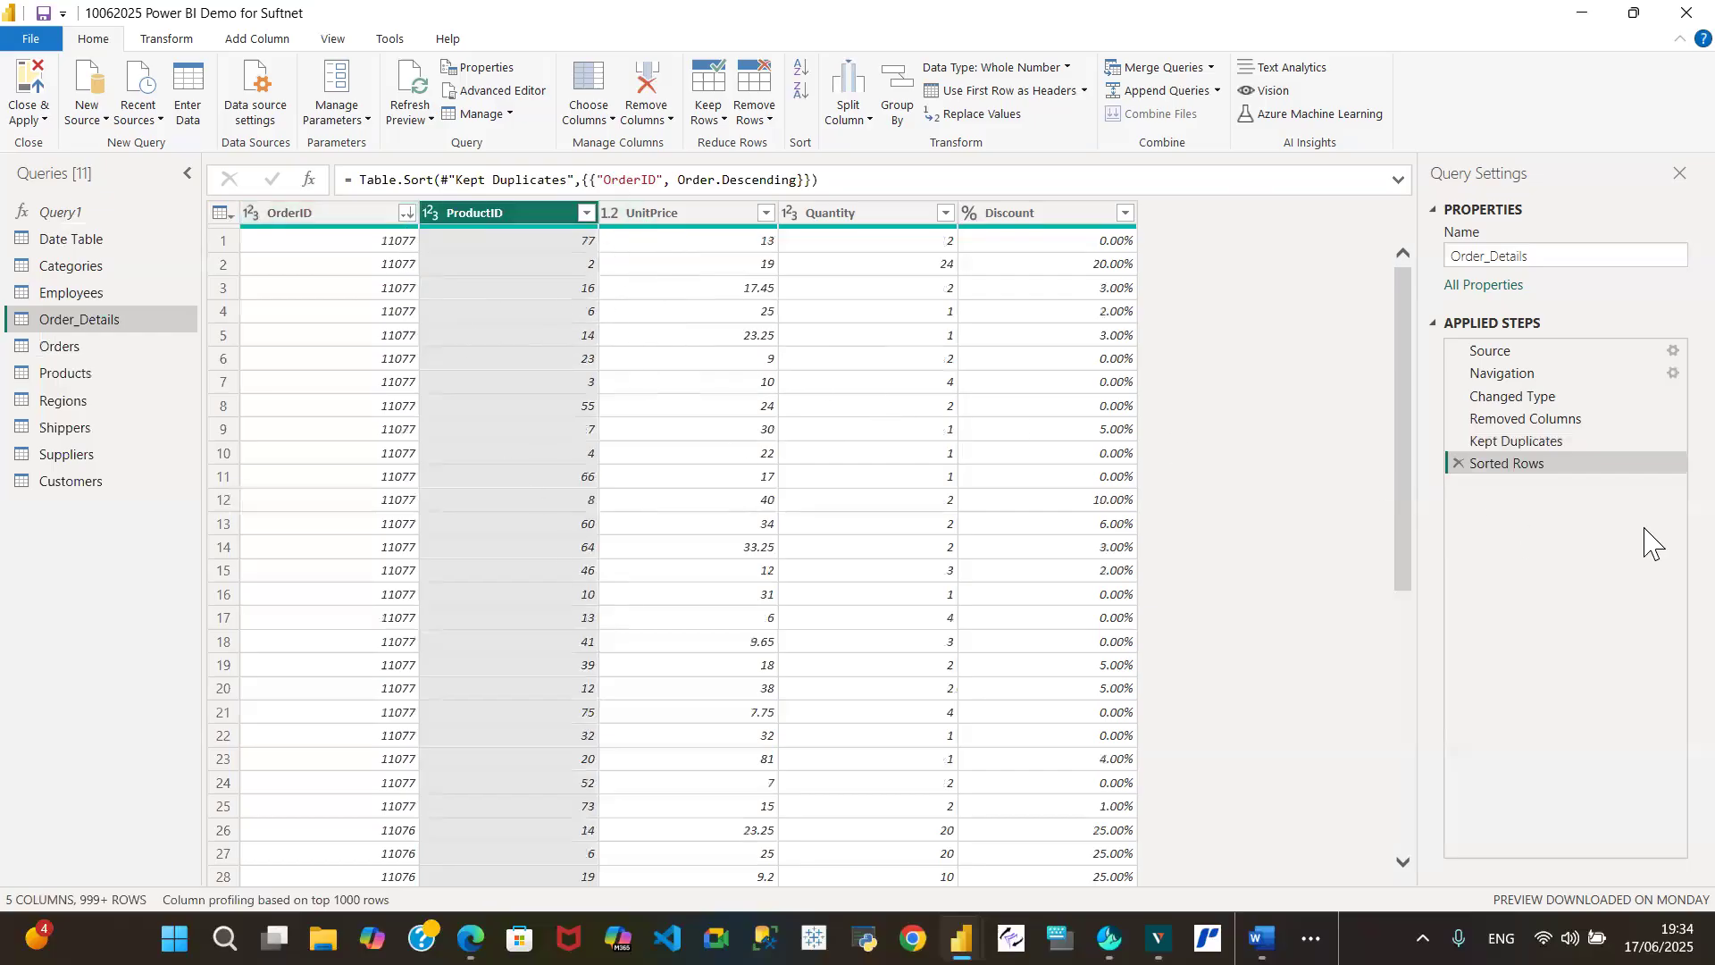
left_click(1458, 462)
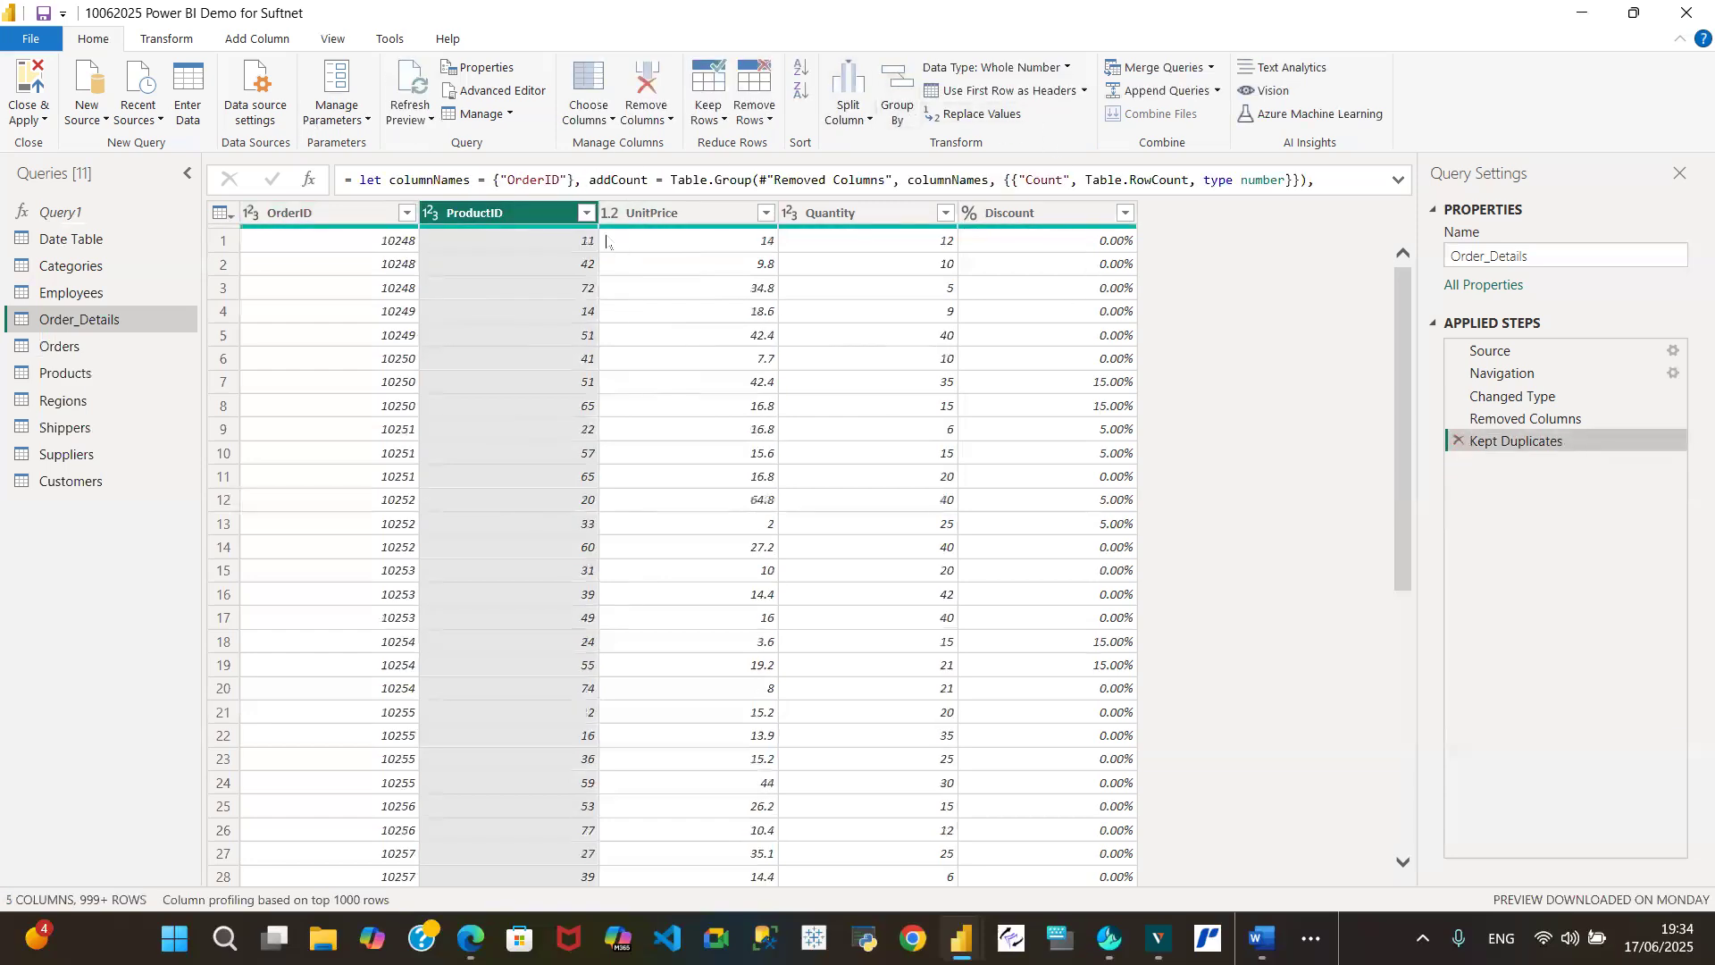
- Delete the Kept Duplicates applied step from the Order_Details query
left_click(714, 126)
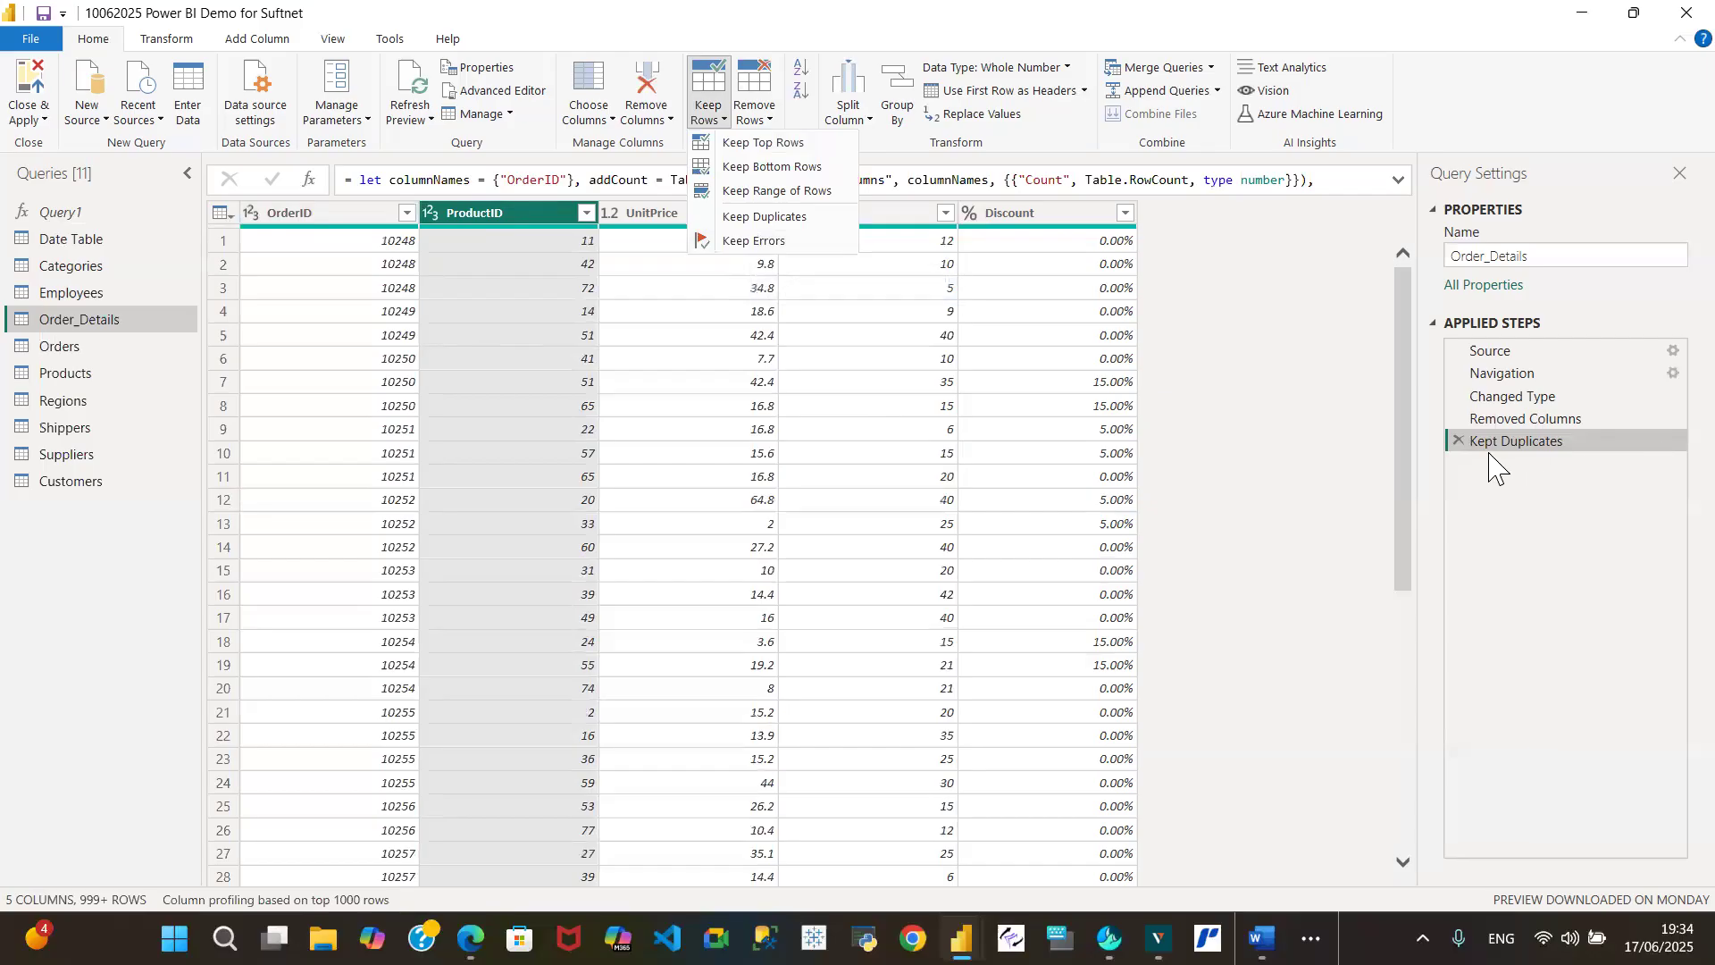
left_click(1466, 454)
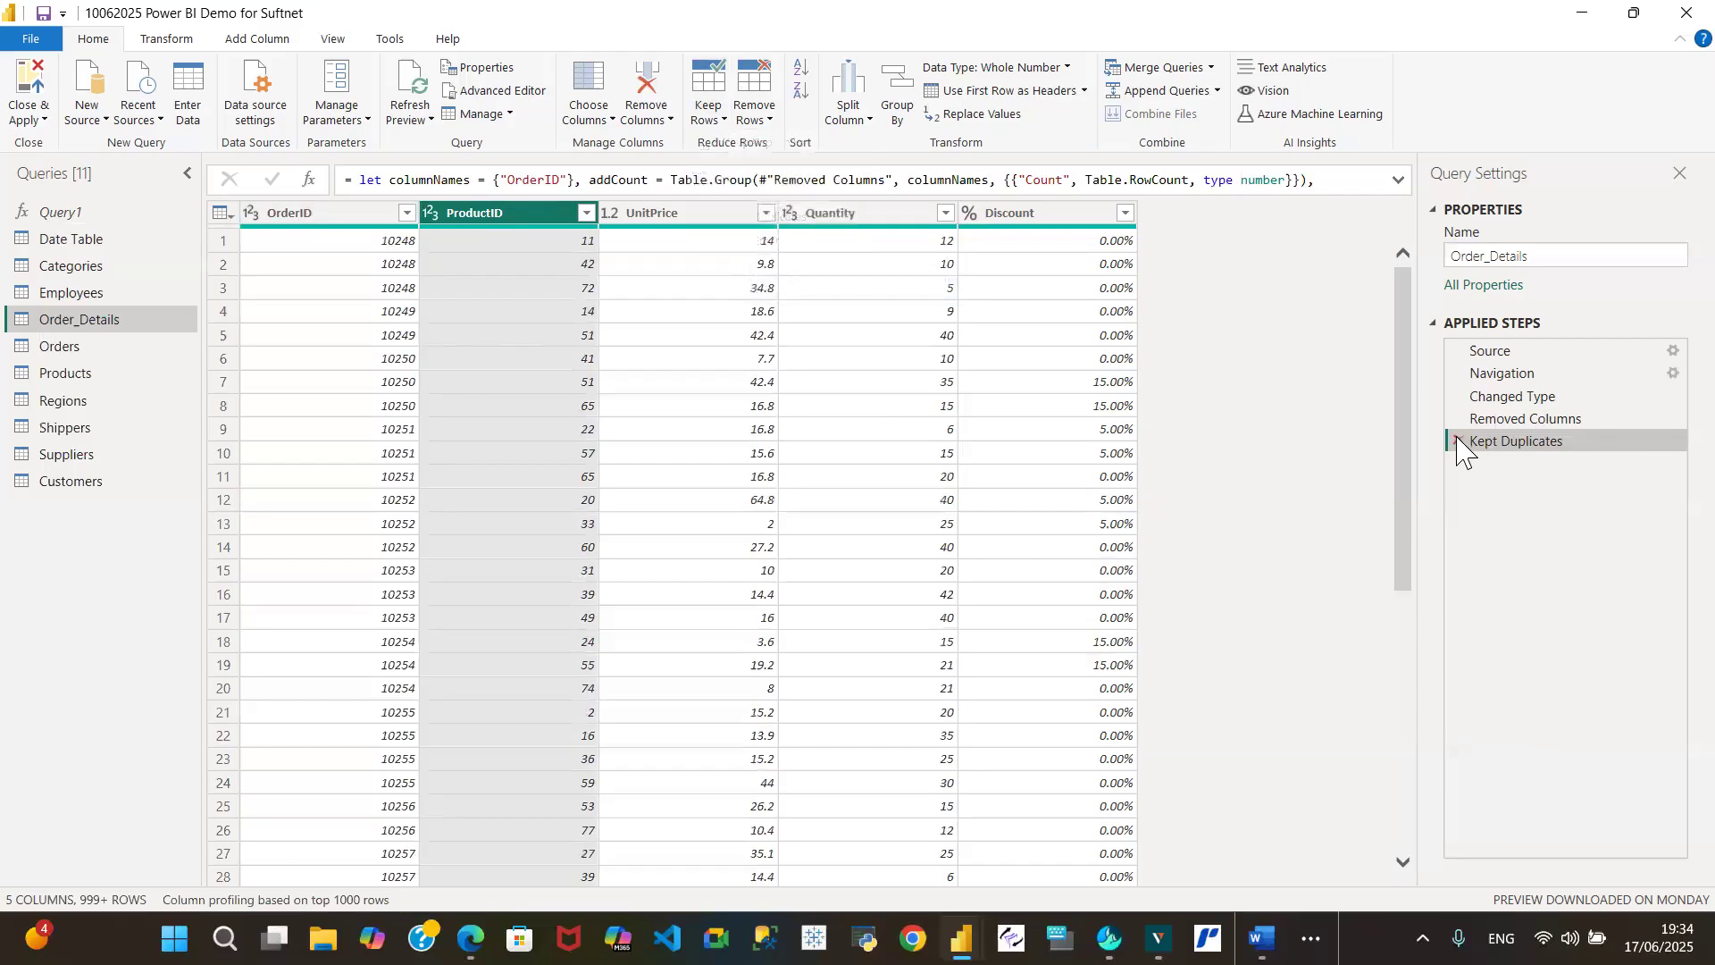
left_click(1459, 442)
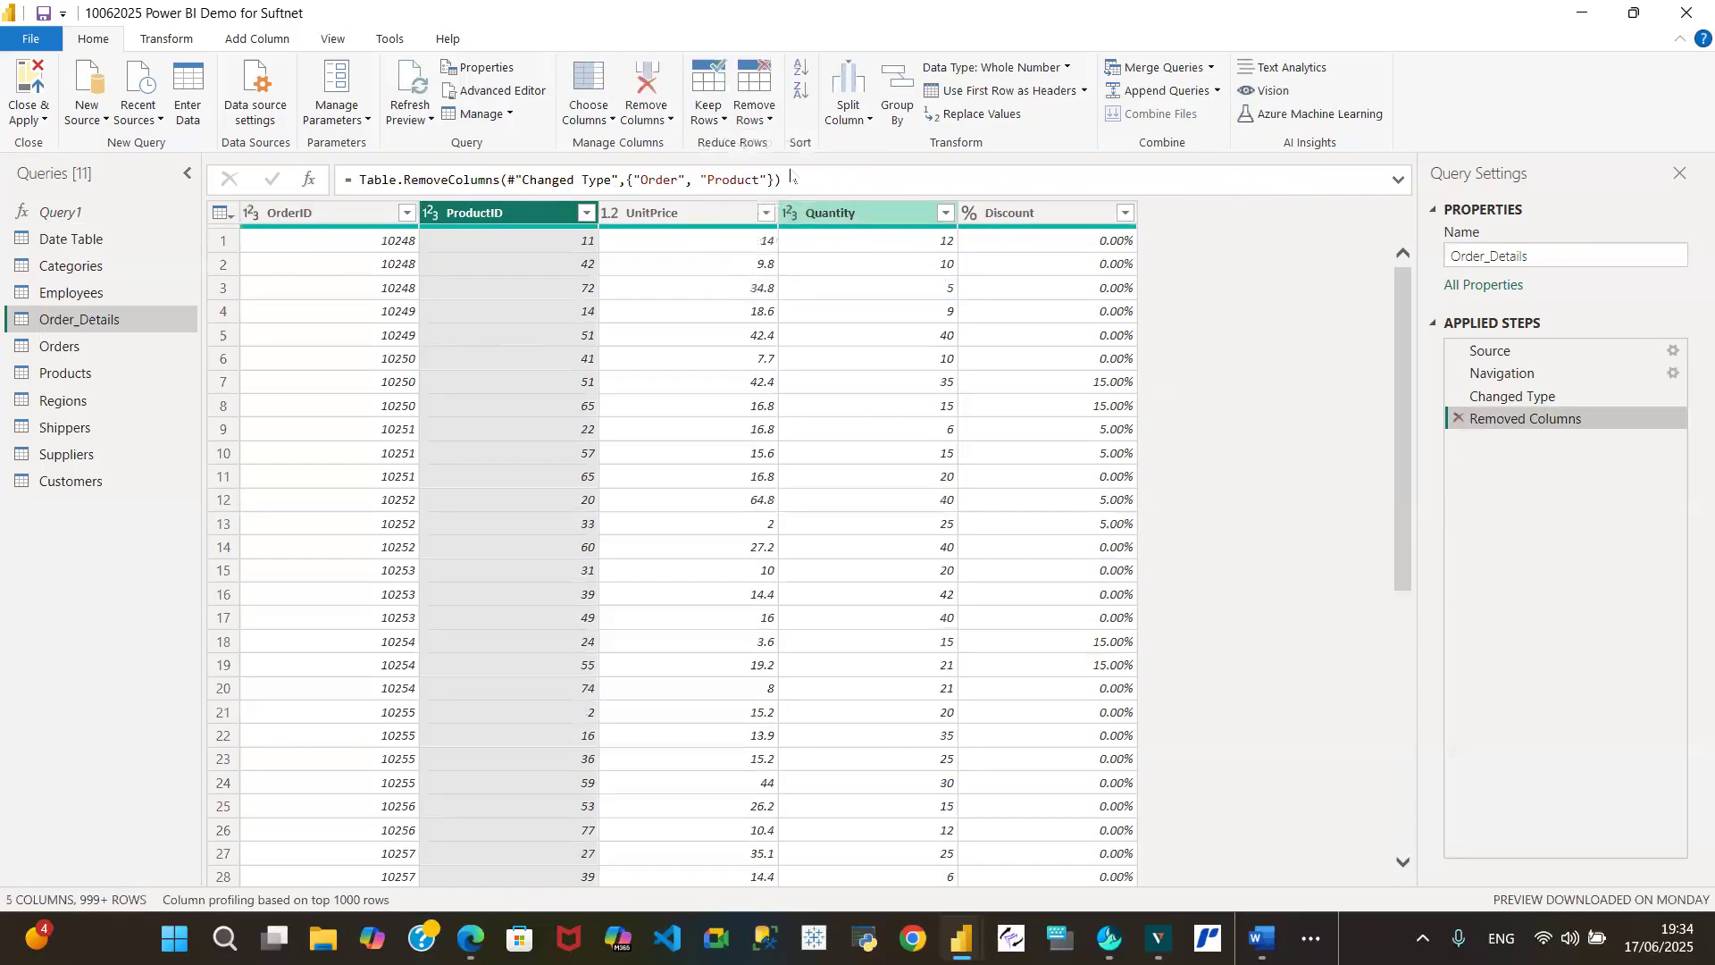
- Keep only rows with errors in the ProductID column of Order_Details, and delete the resulting applied step
left_click(710, 114)
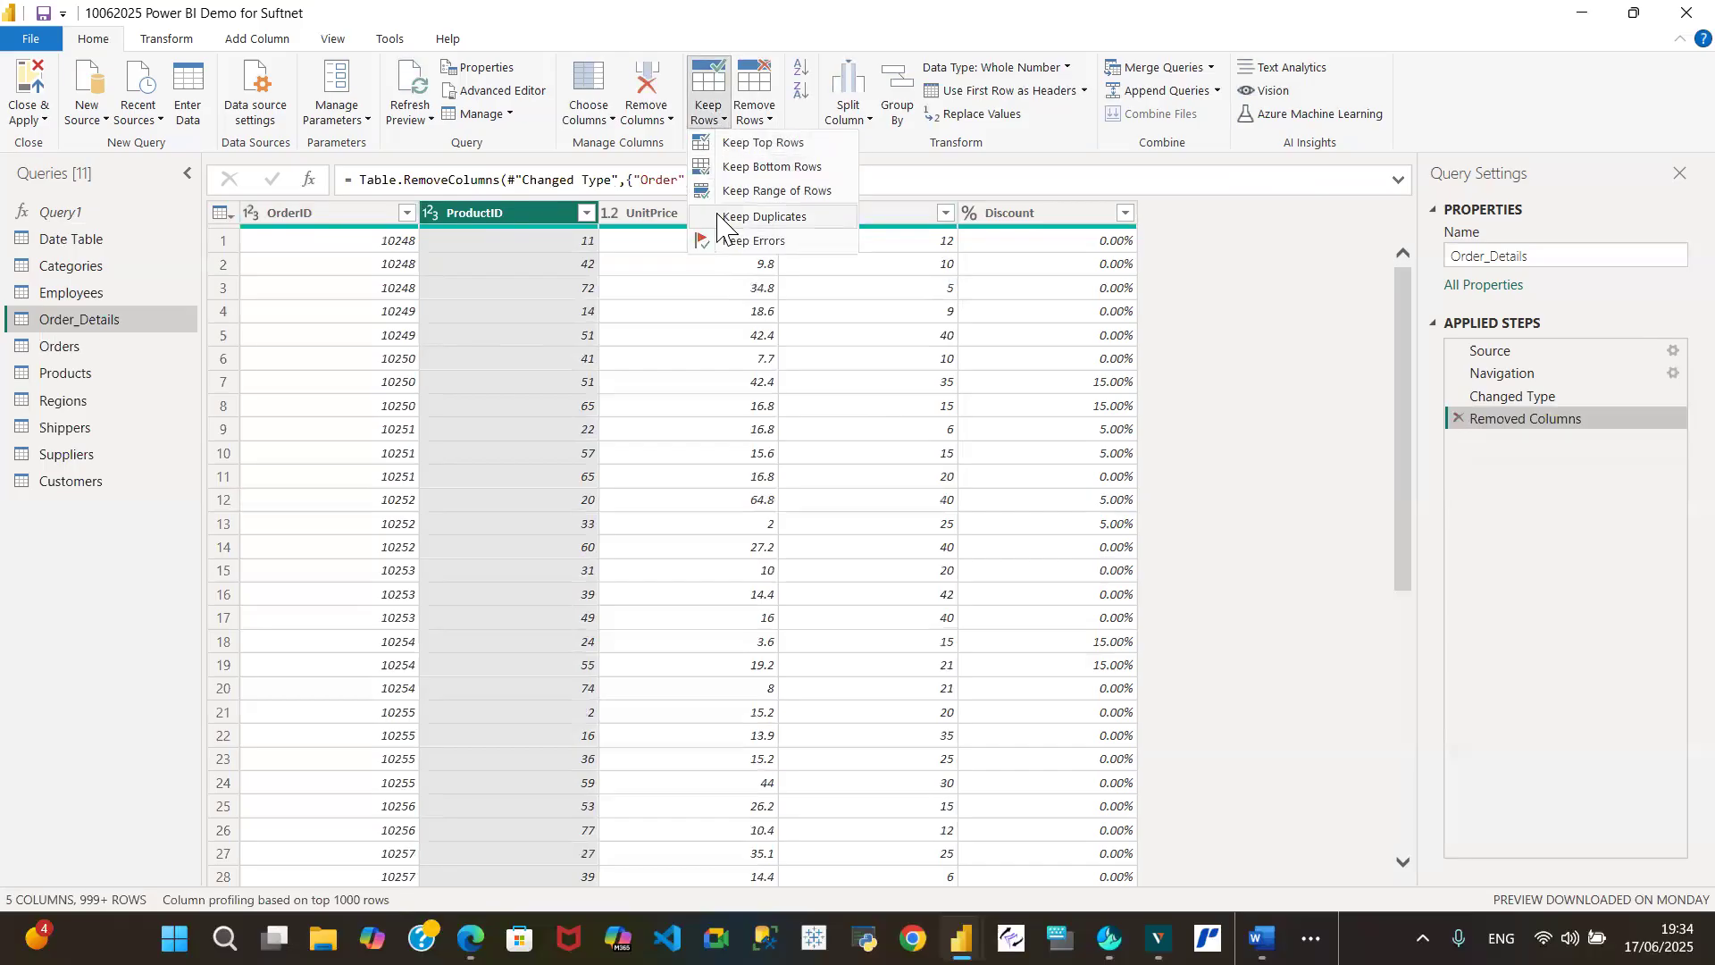
left_click(743, 241)
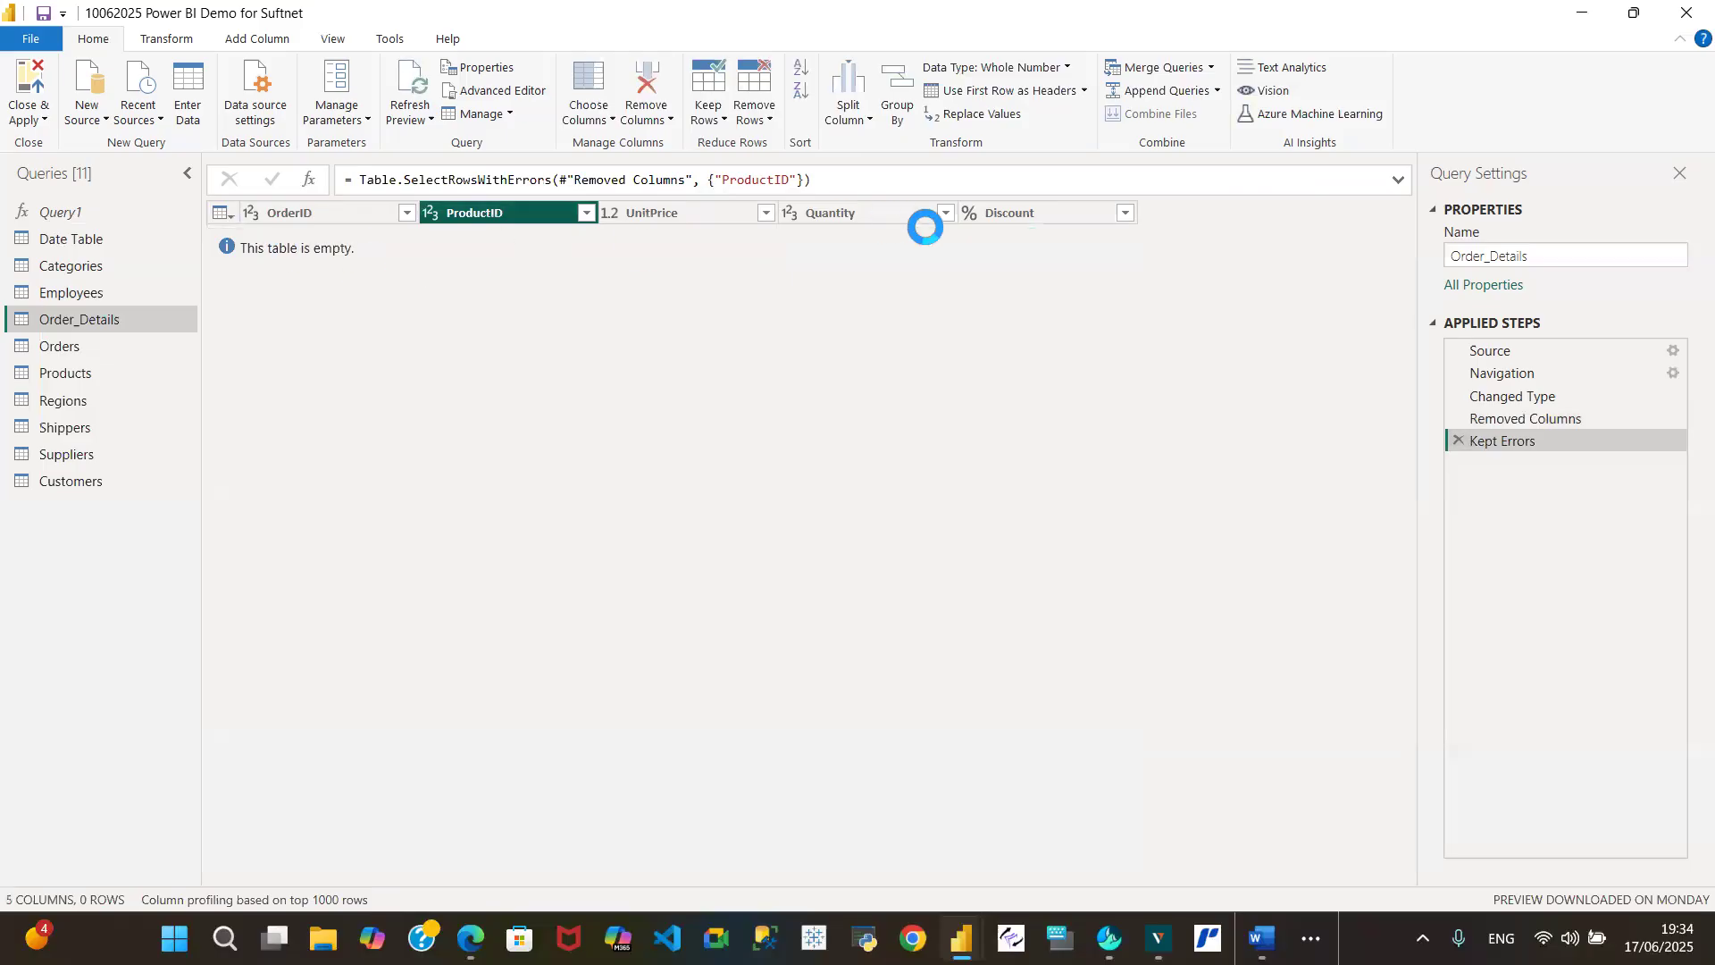
left_click(1458, 441)
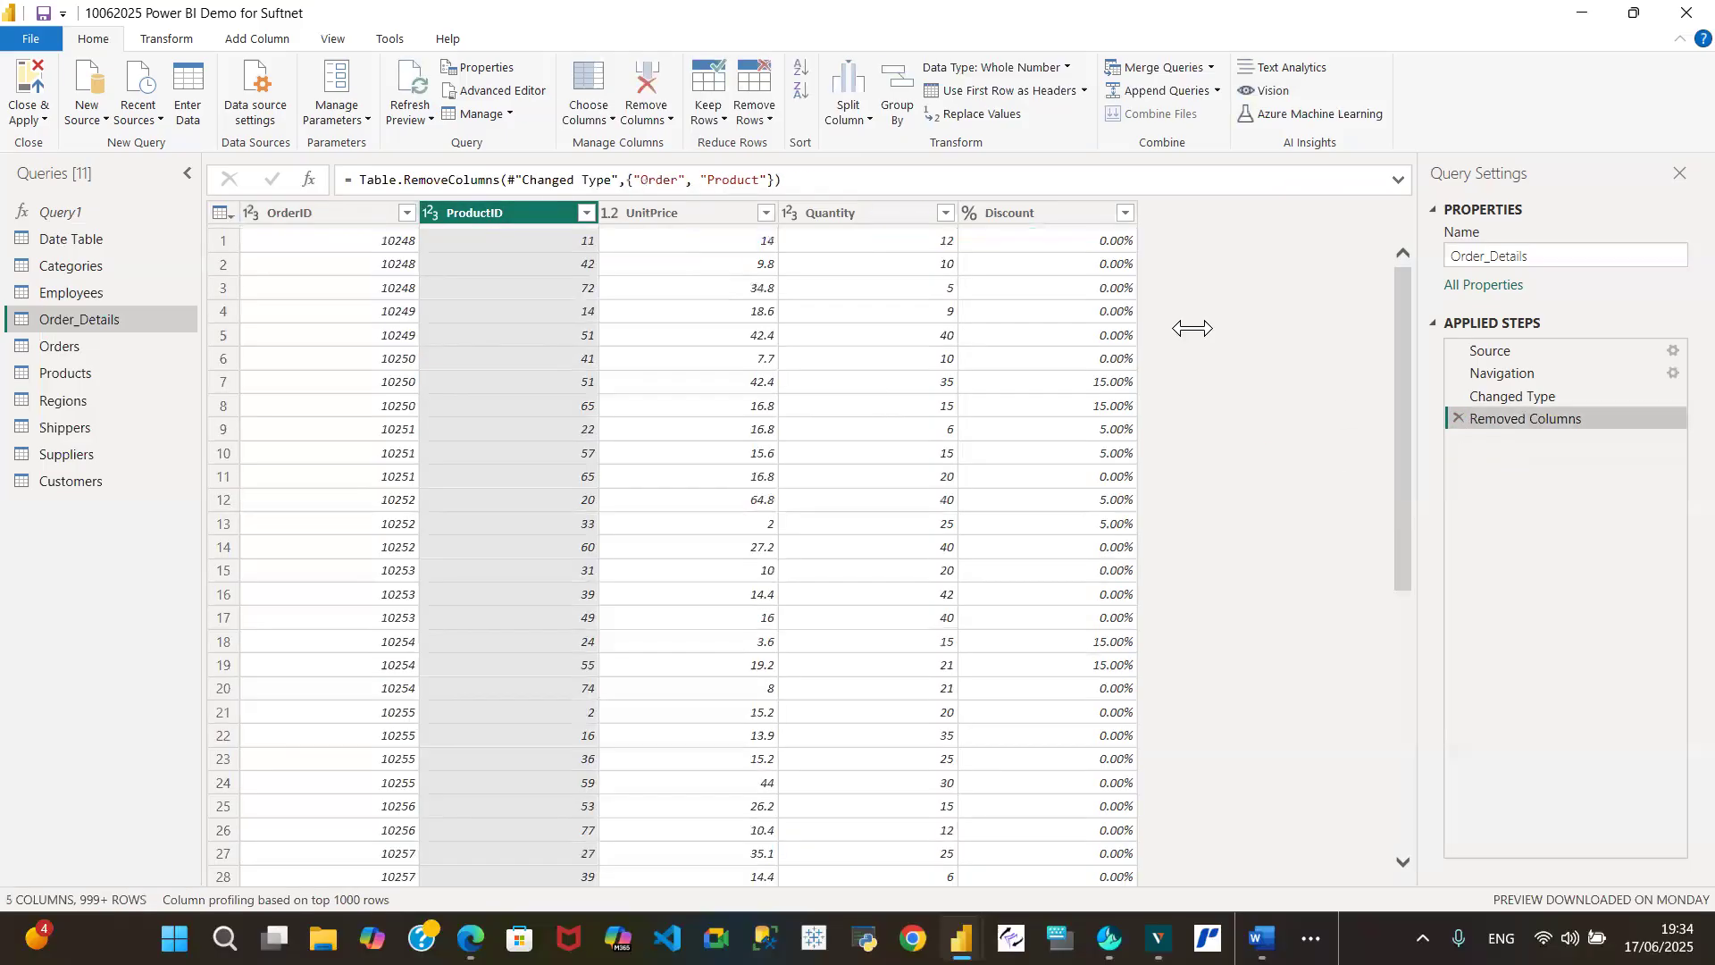
left_click(715, 123)
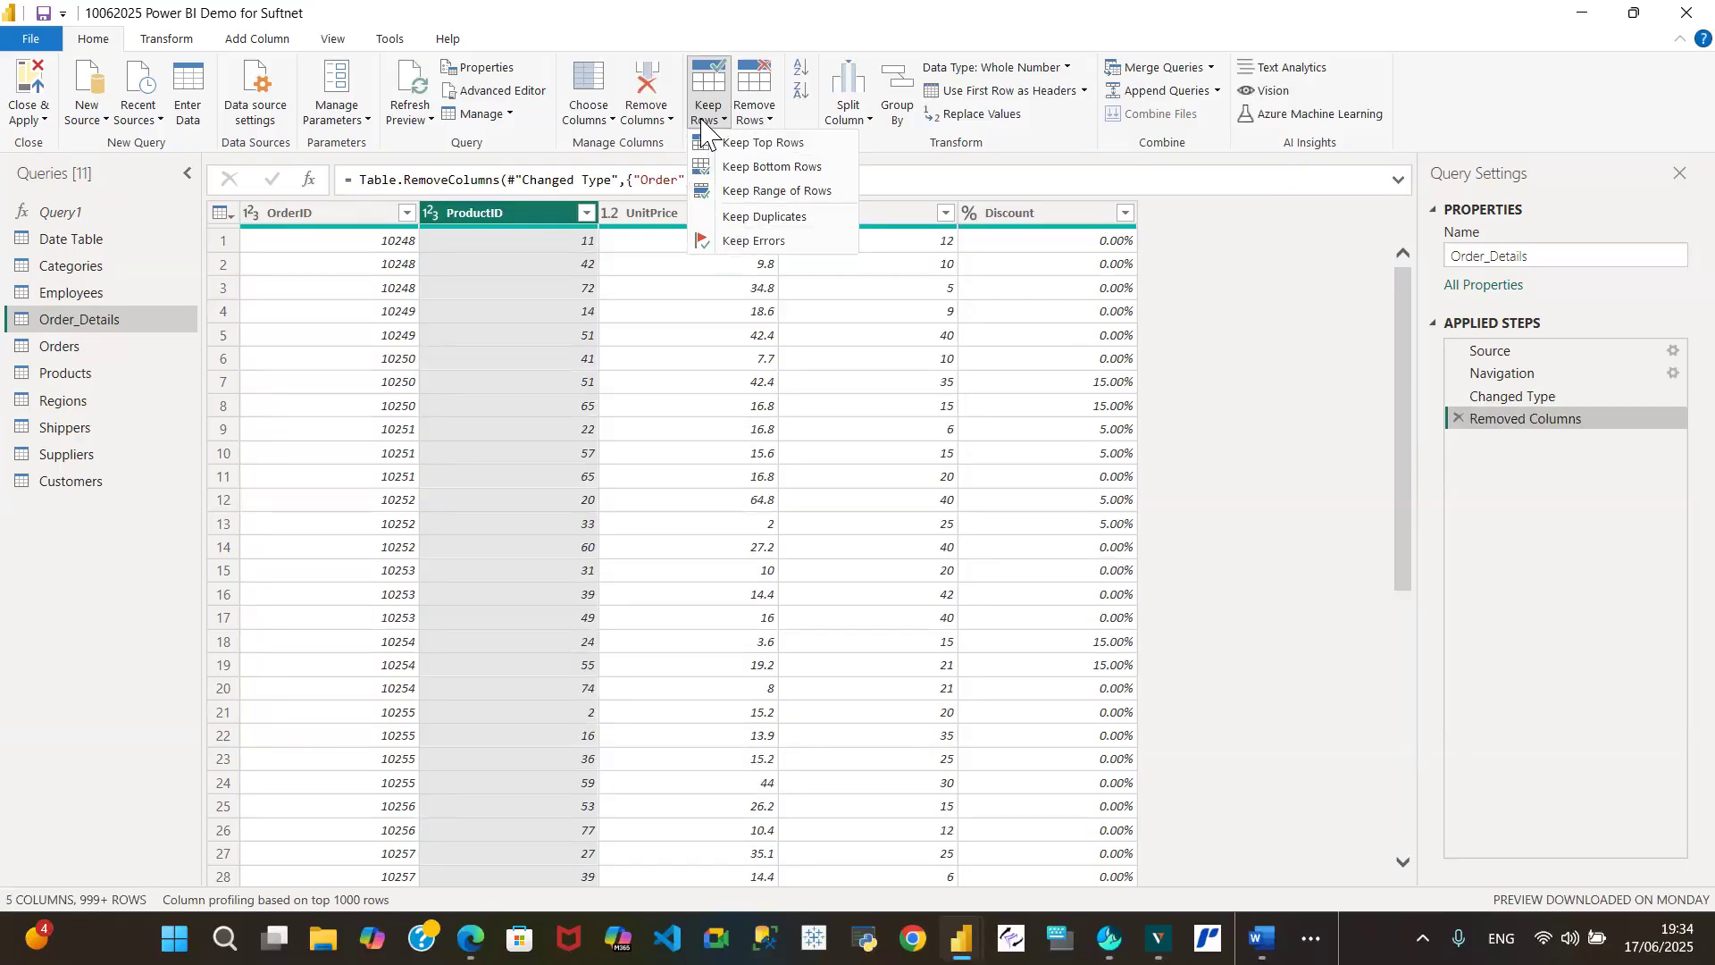
left_click(762, 121)
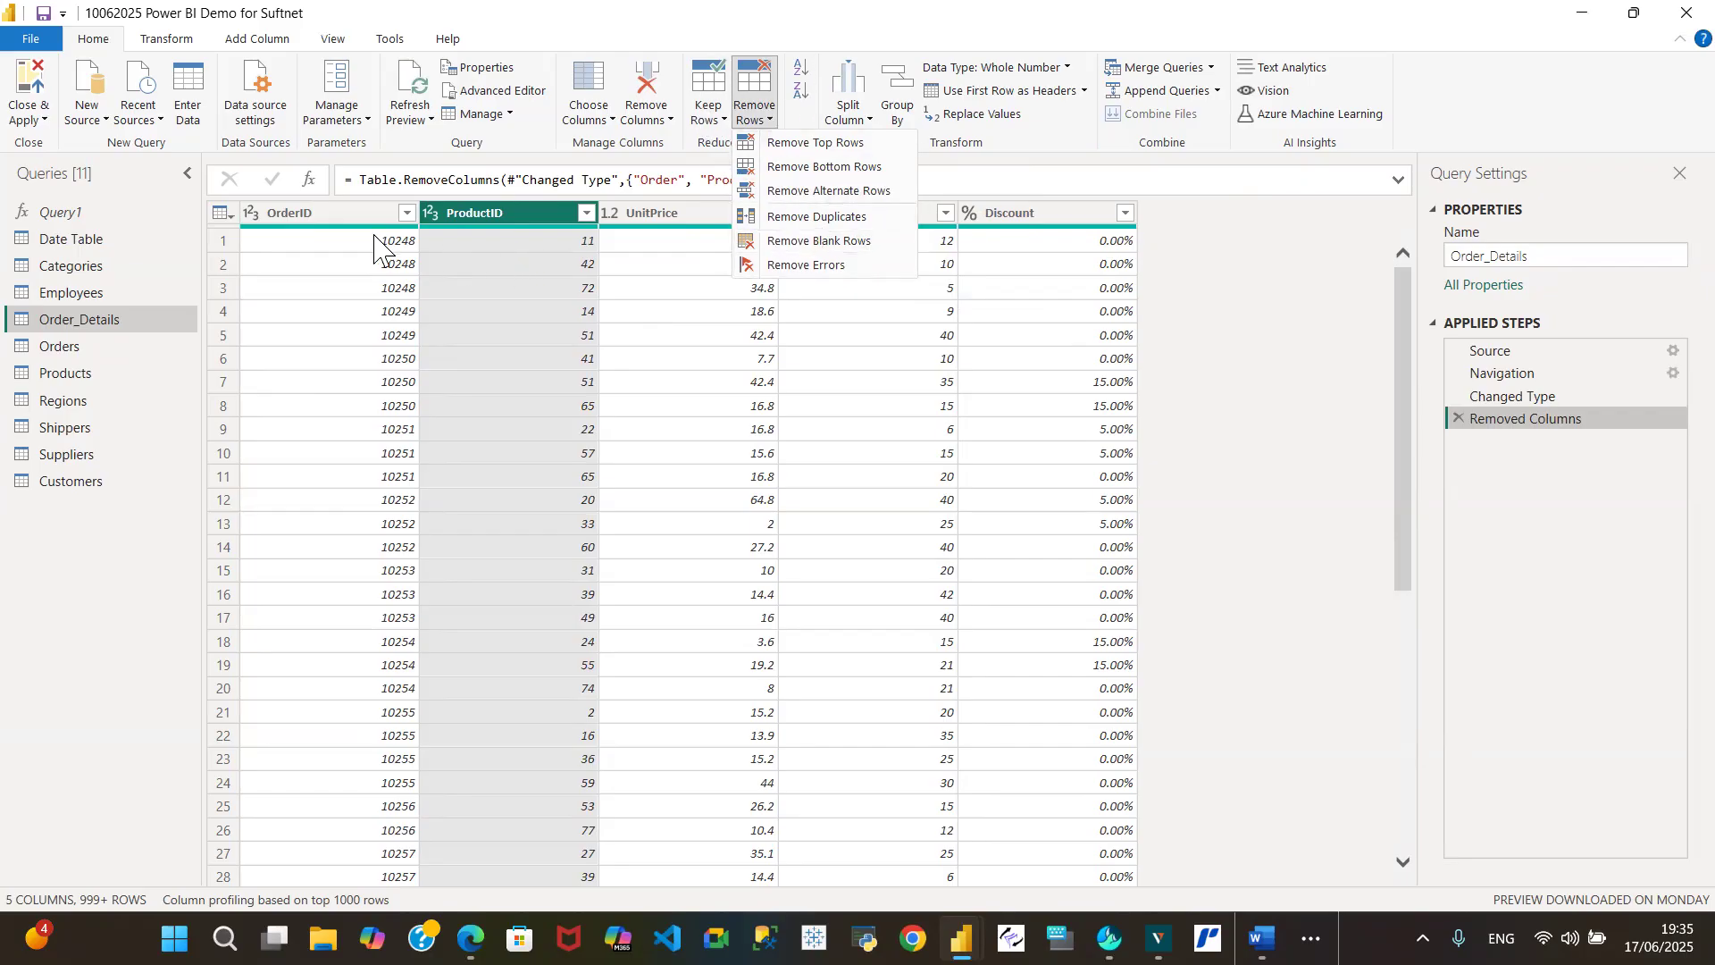
left_click(408, 212)
left_click(408, 213)
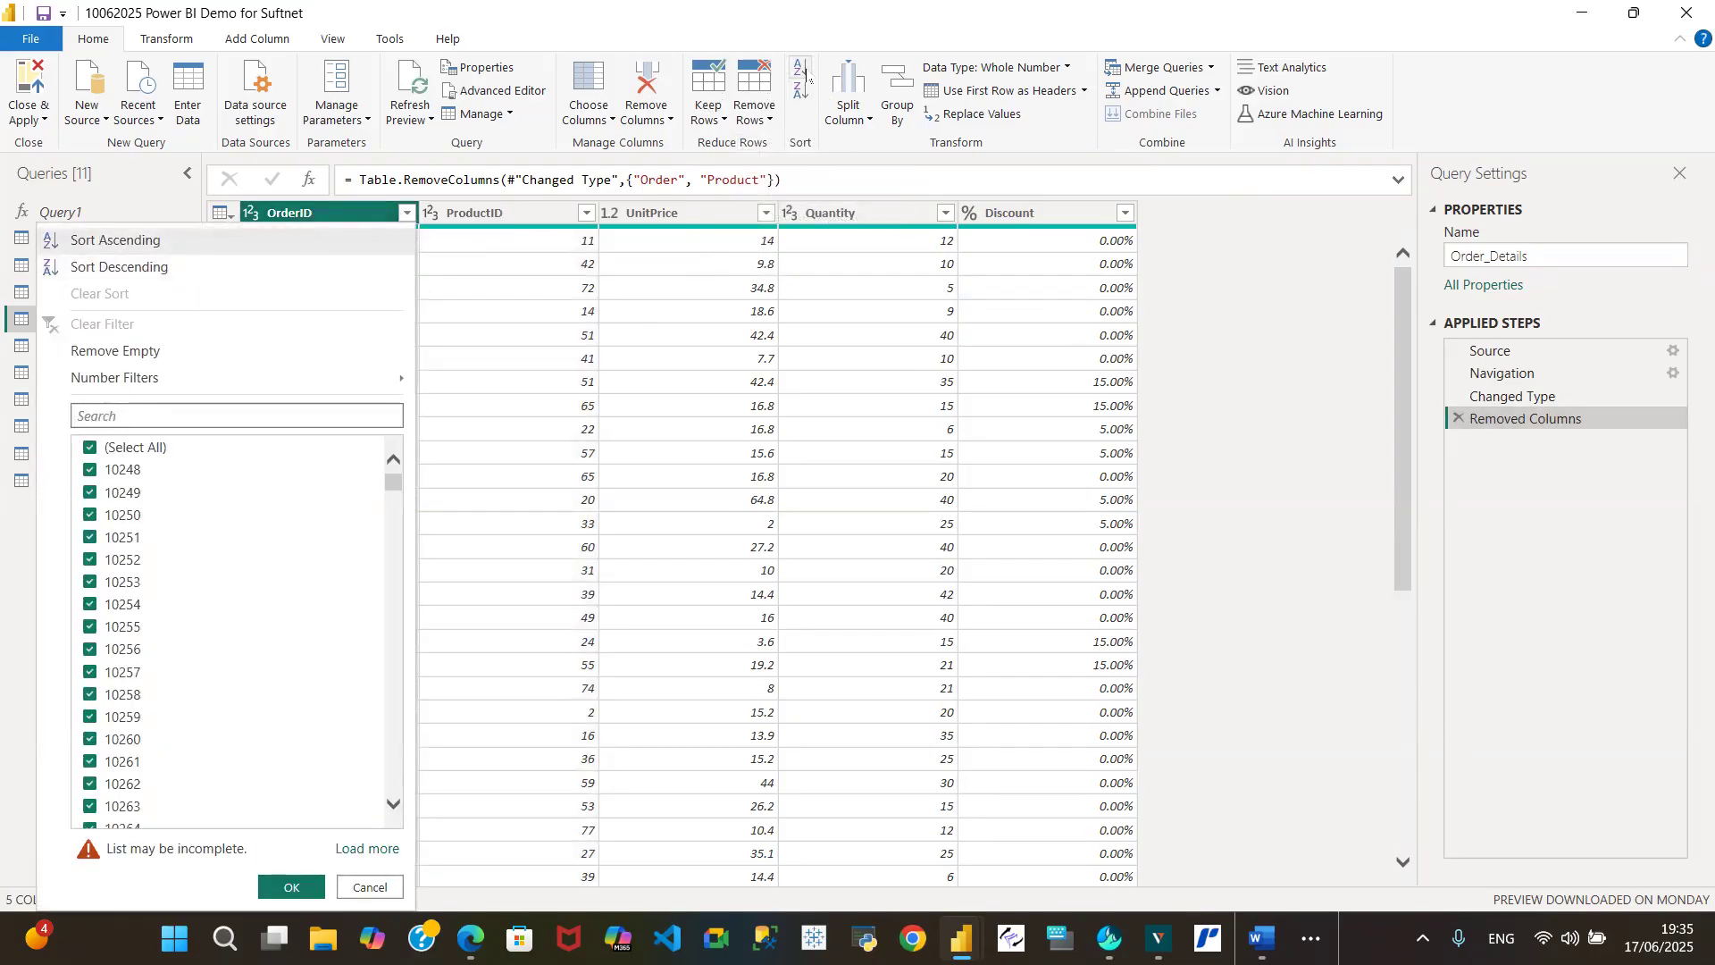
- Sort the UnitPrice column of Order_Details ascending and then descending, and clear the sort
left_click(693, 215)
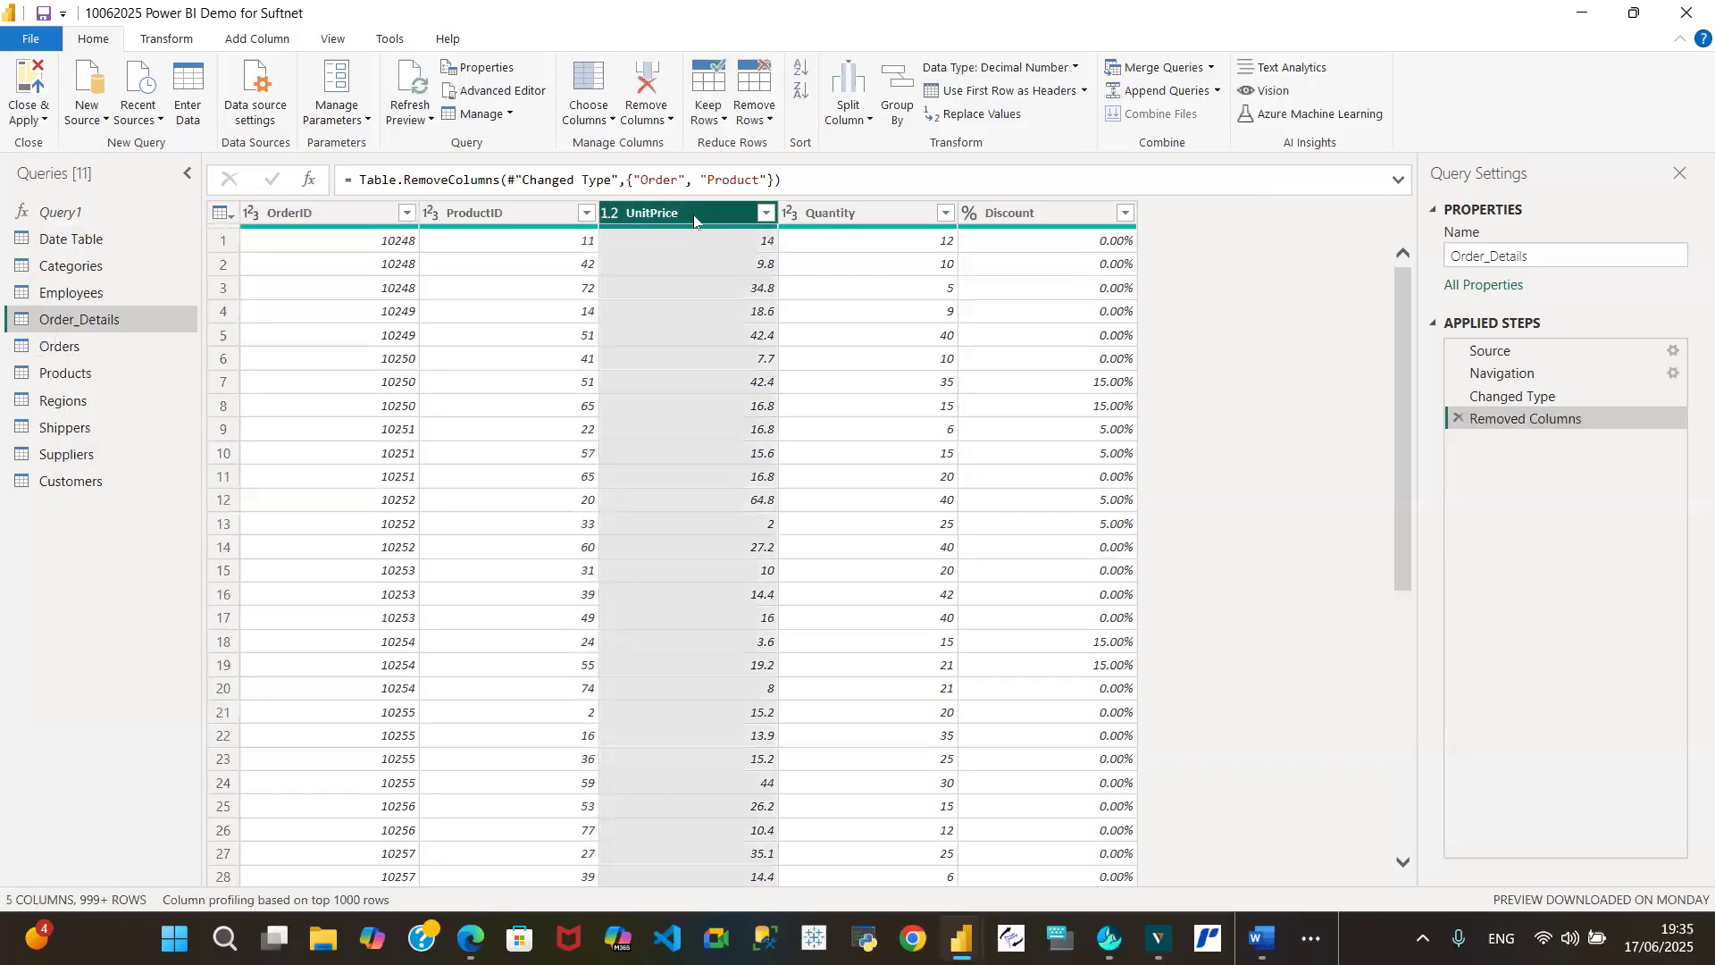
left_click(801, 68)
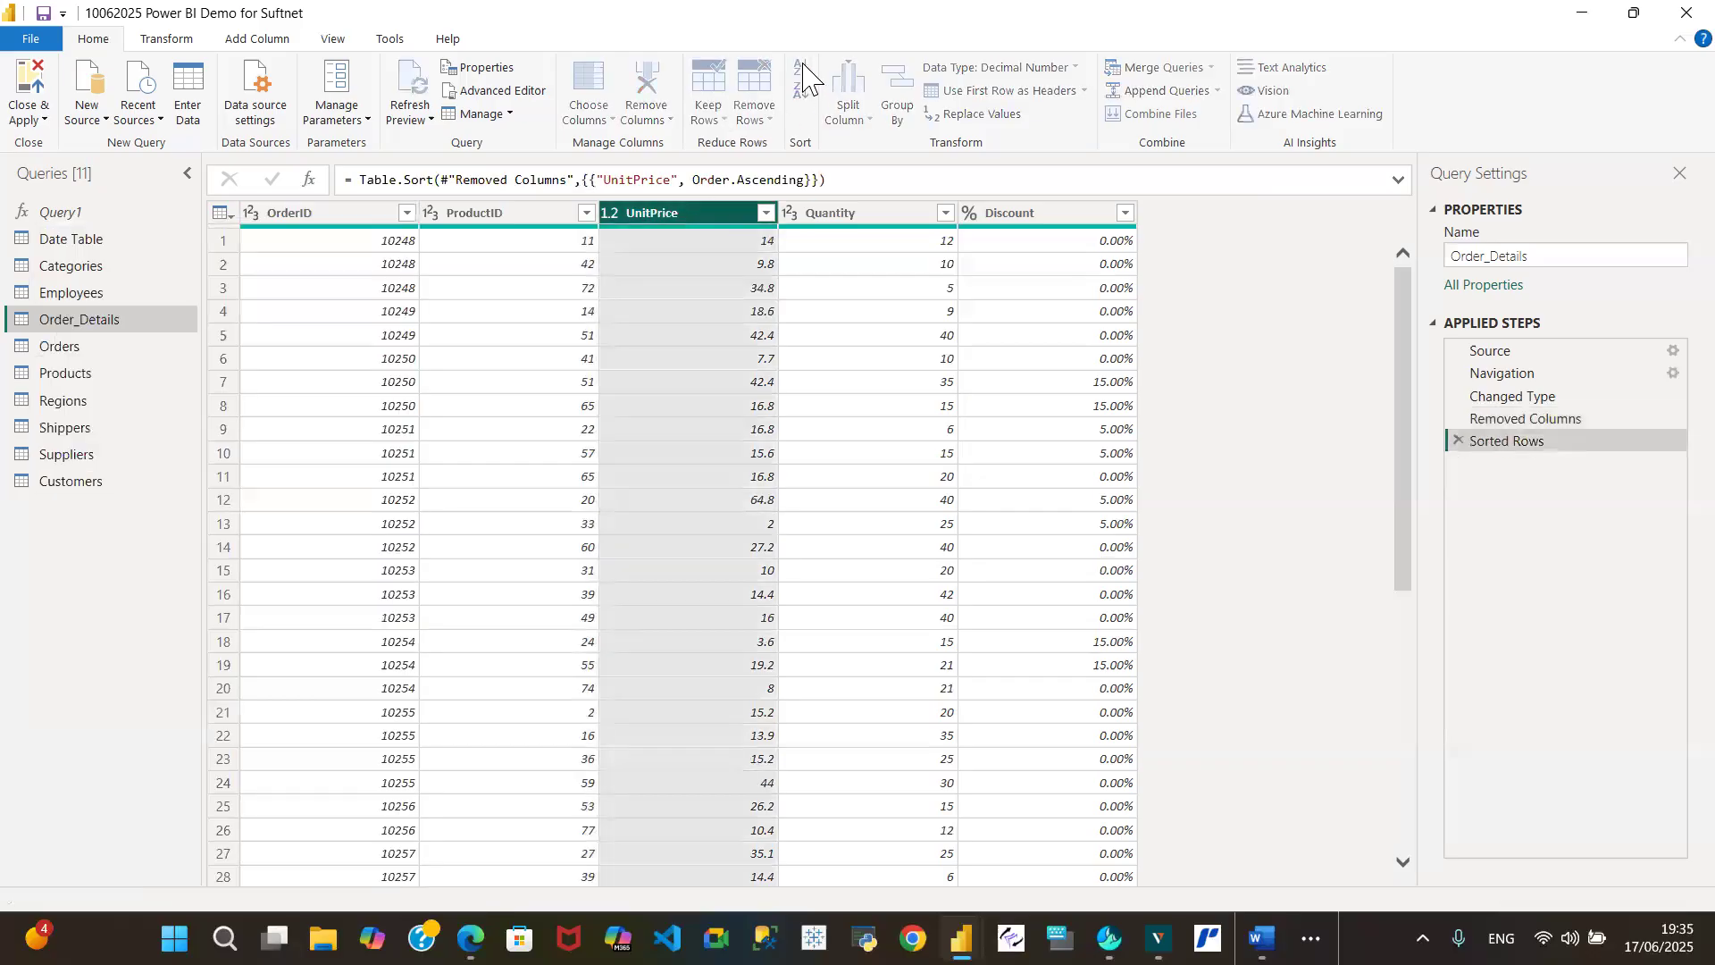
left_click(802, 92)
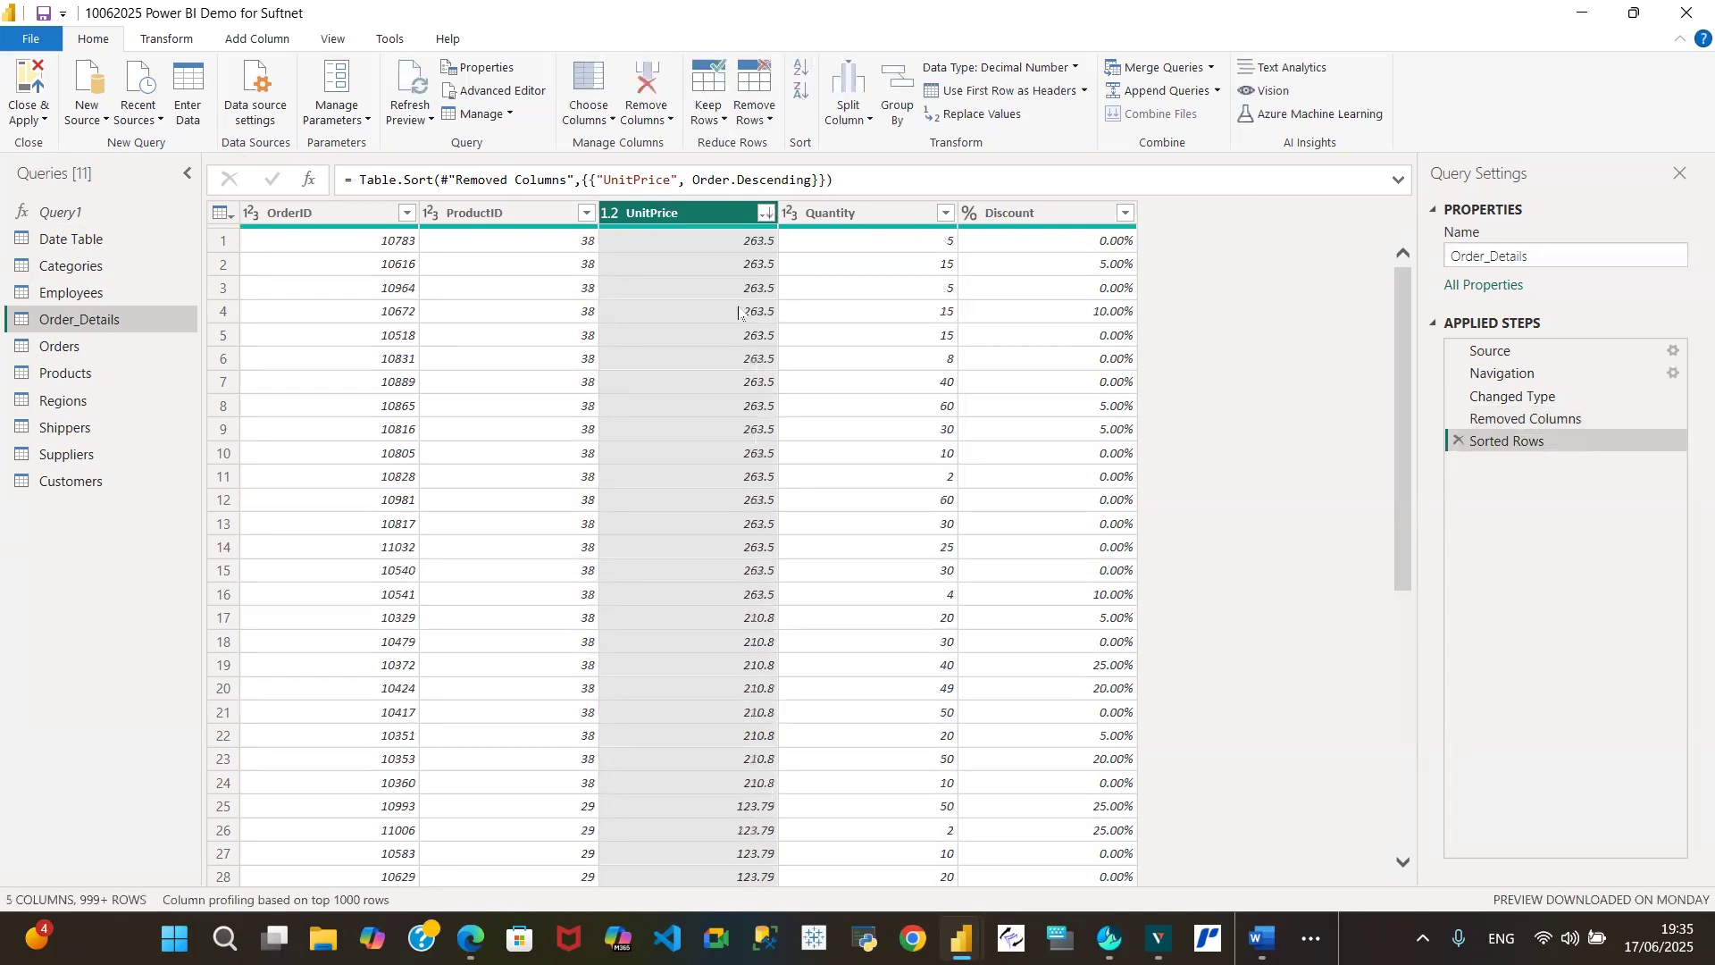
left_click(766, 215)
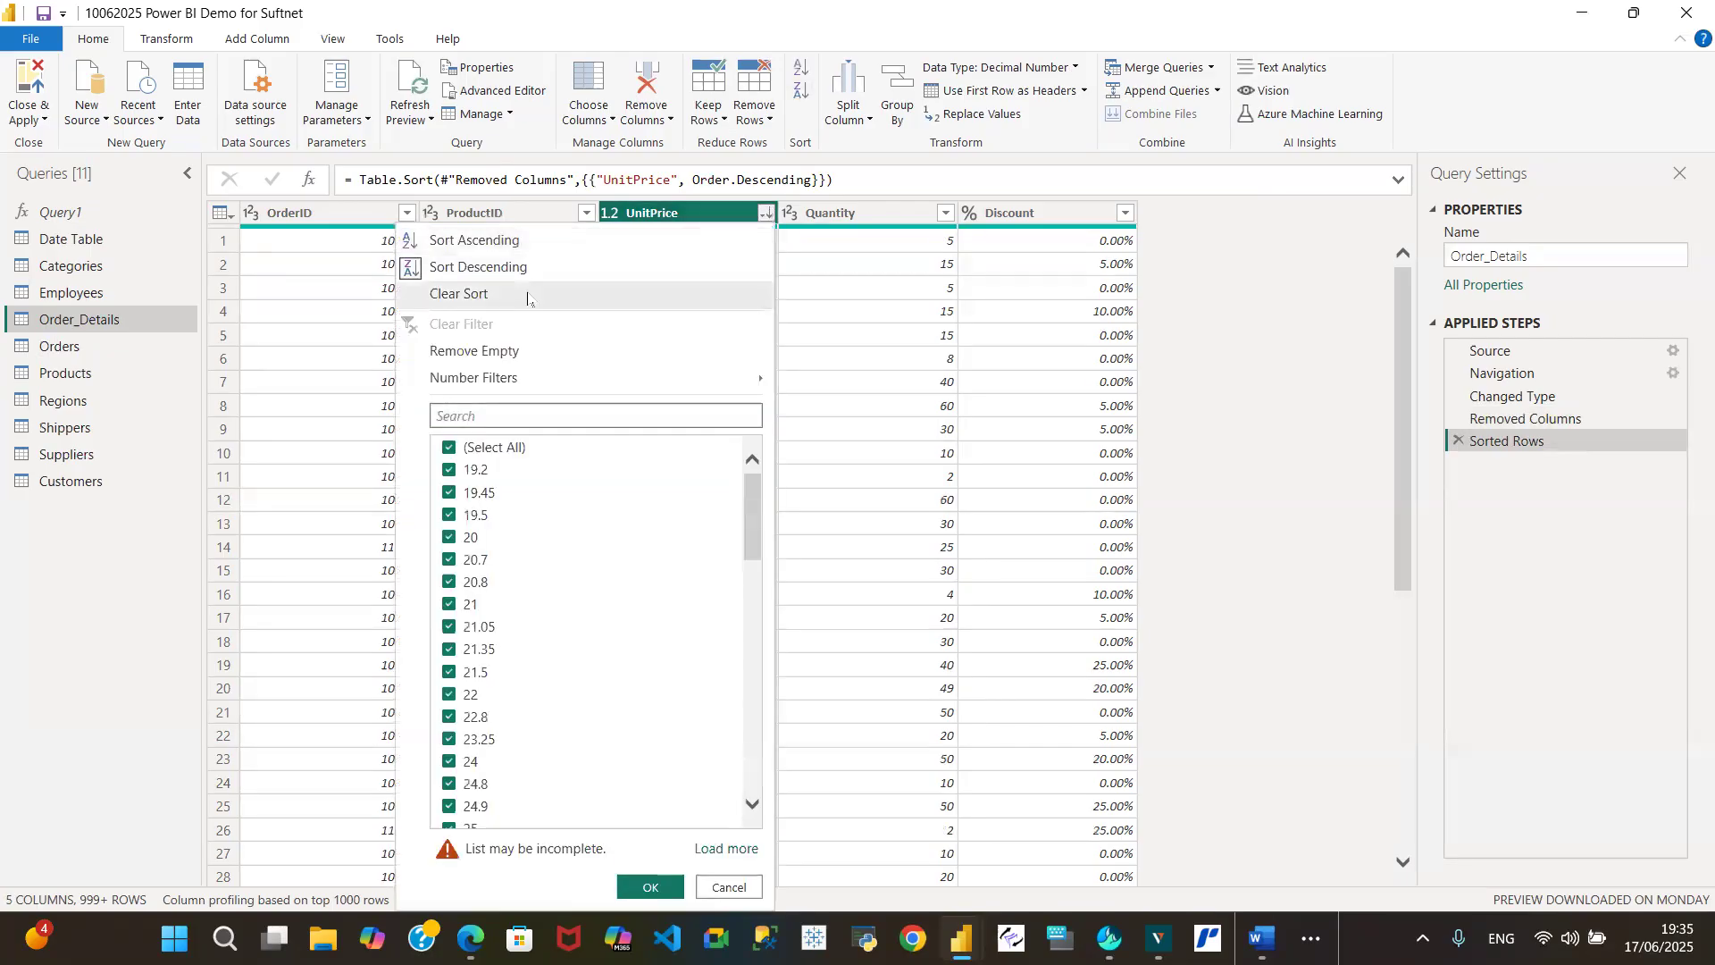
left_click(525, 294)
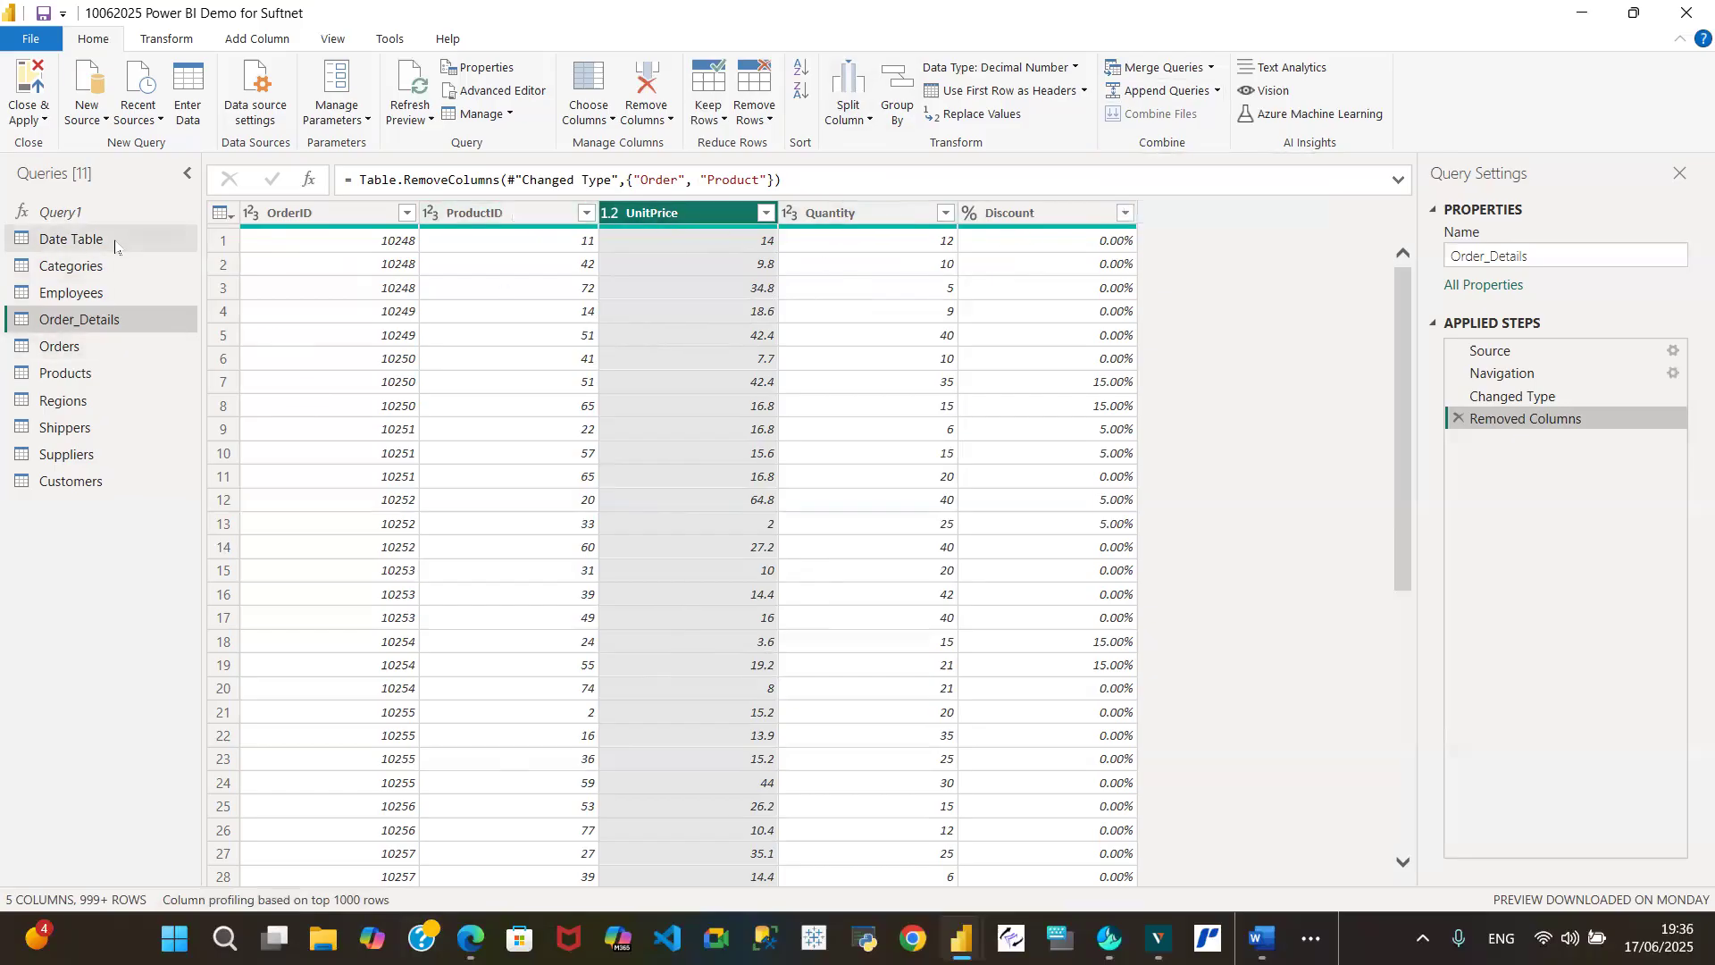
- Display the available column-splitting options for the Description column of the Categories query
left_click(96, 270)
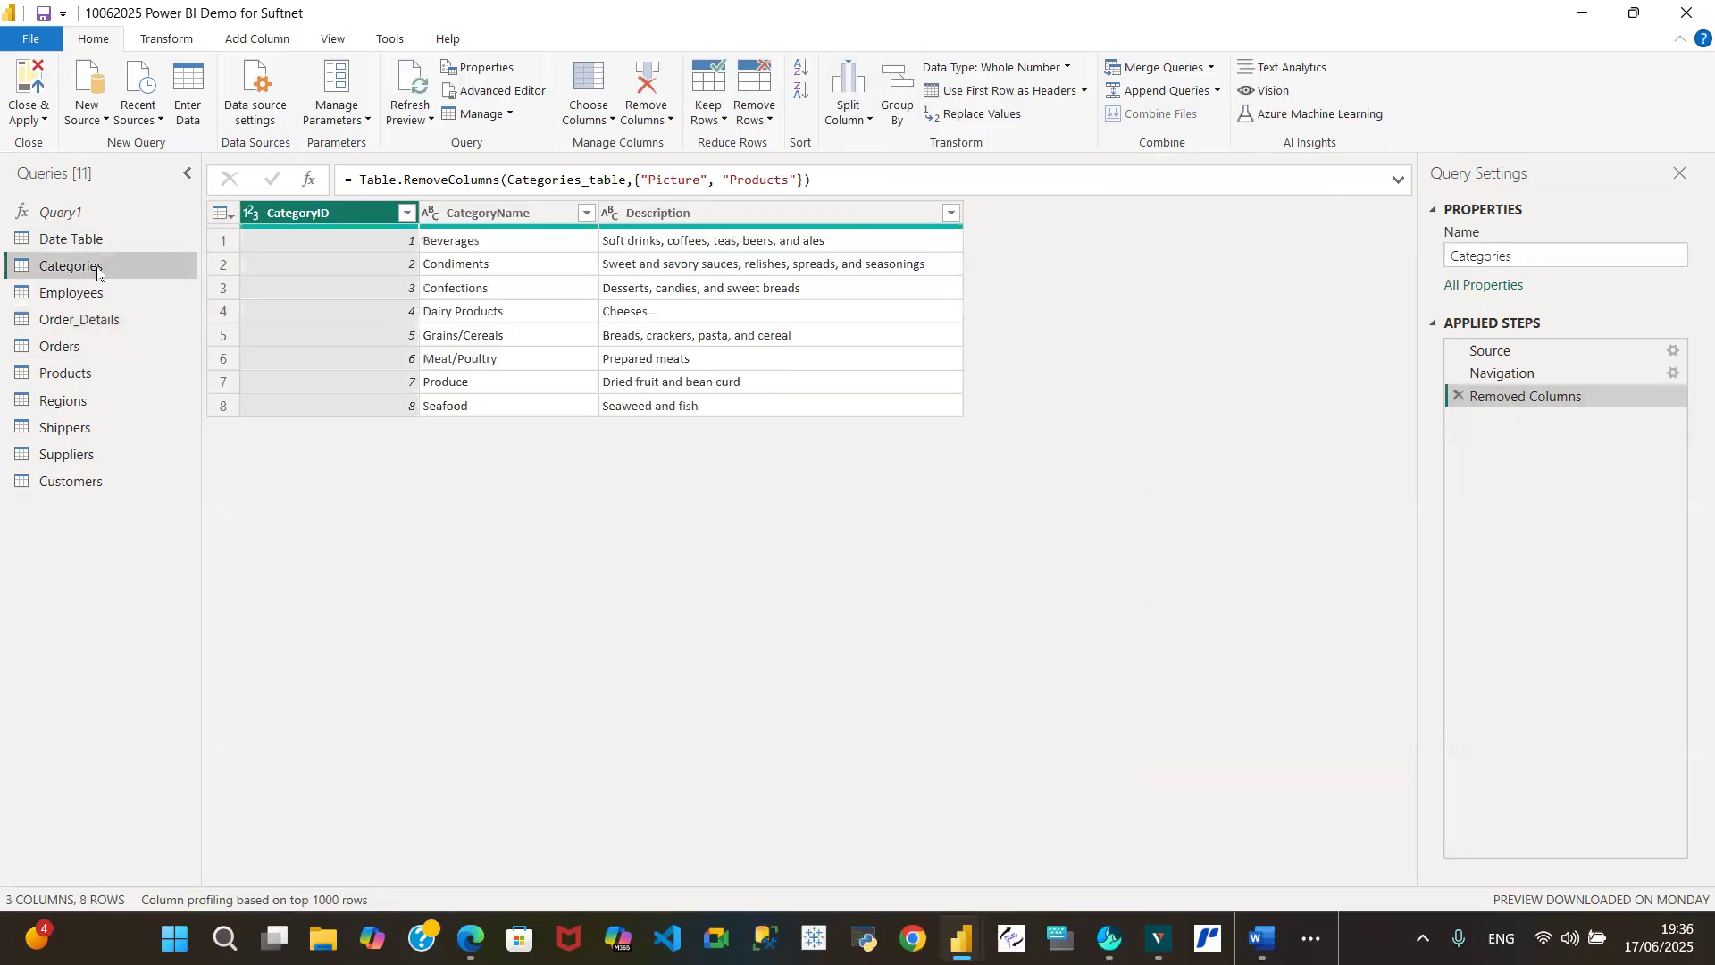
left_click(764, 214)
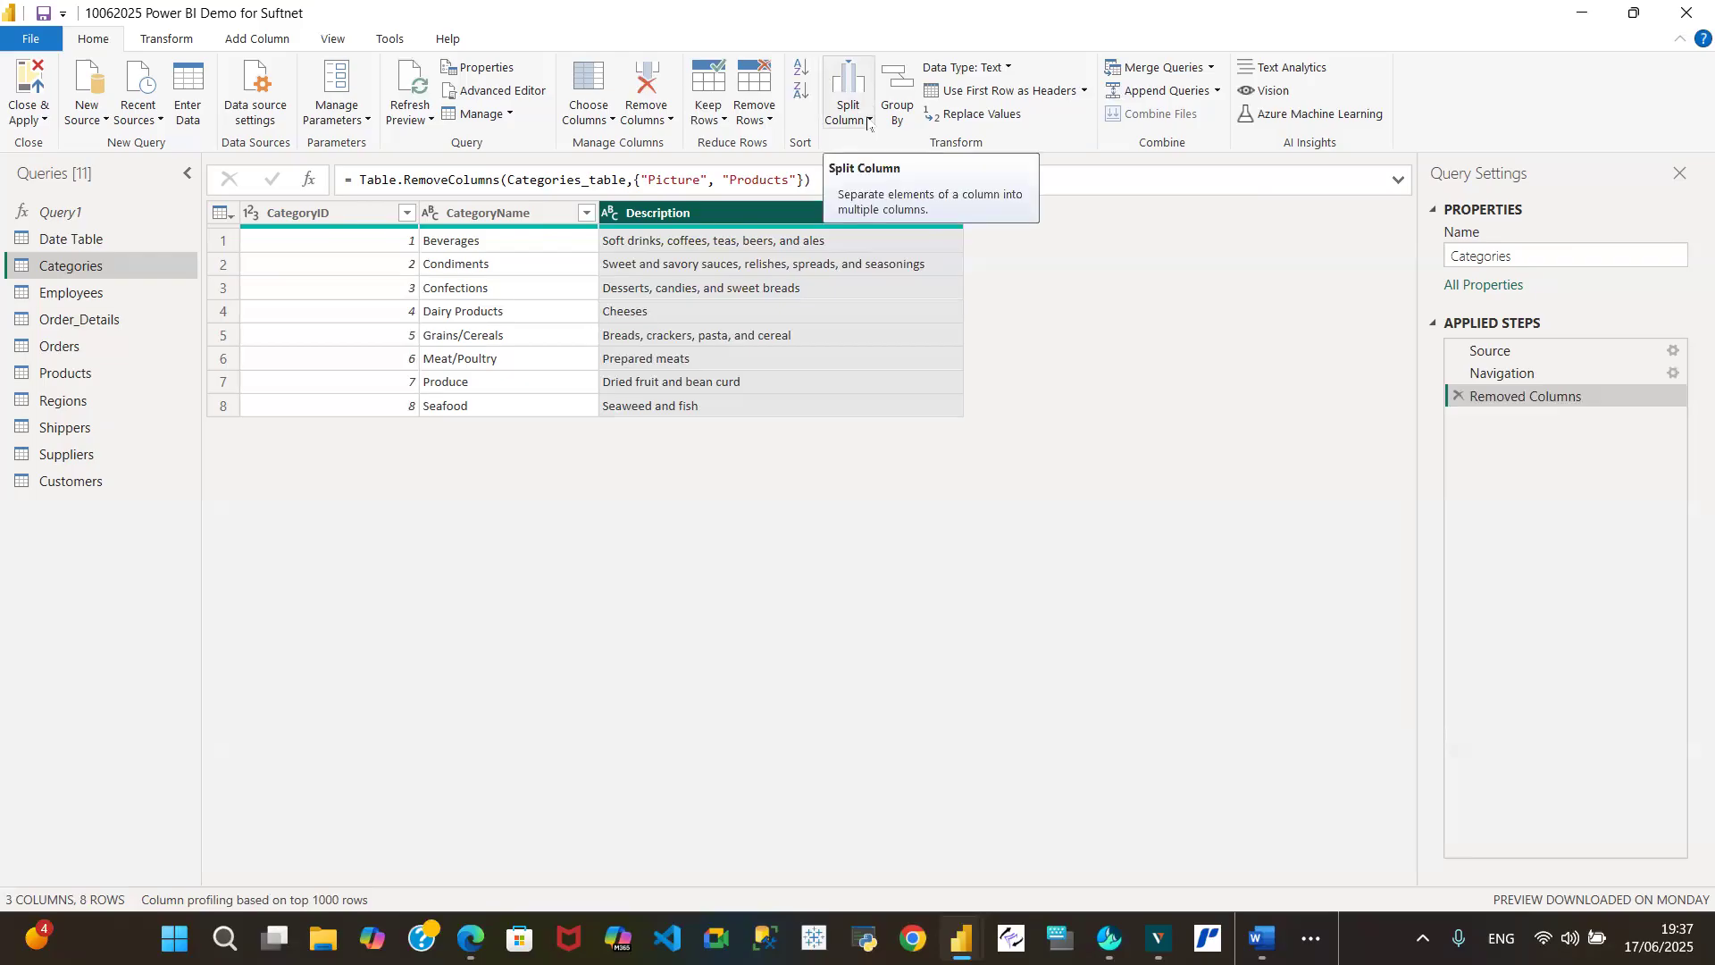
left_click(869, 122)
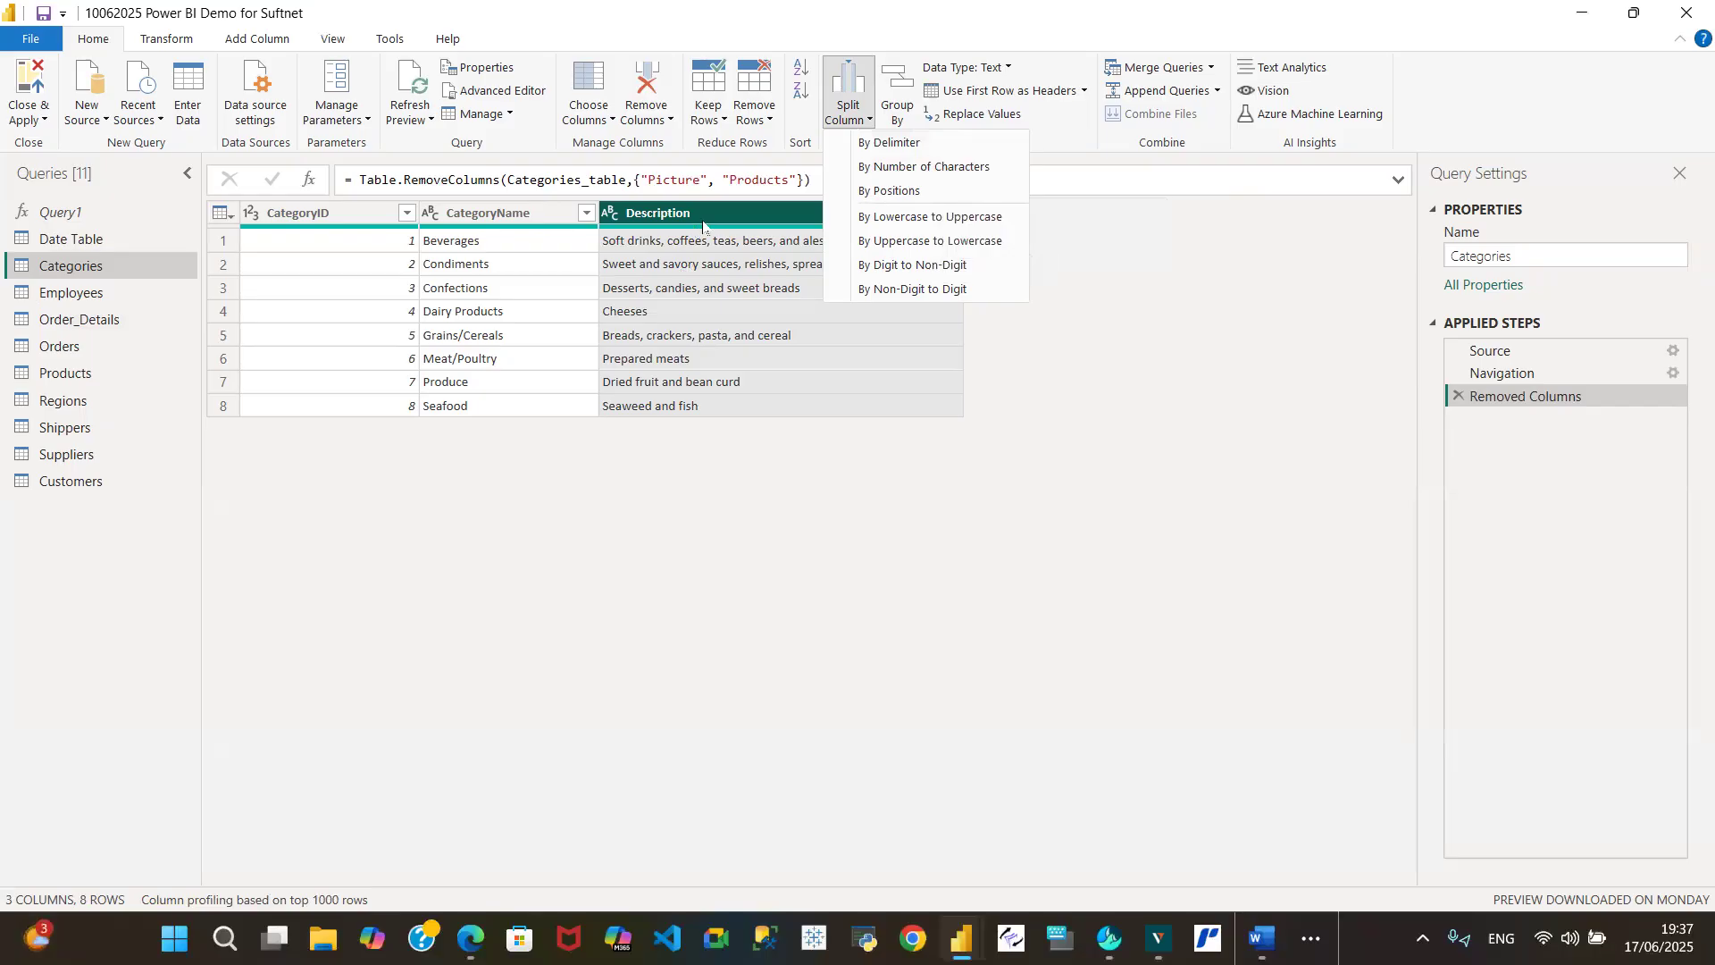
- Split the Date column of Date Table once, as far left as possible, at 2 characters, and delete the Changed Type step
left_click(65, 239)
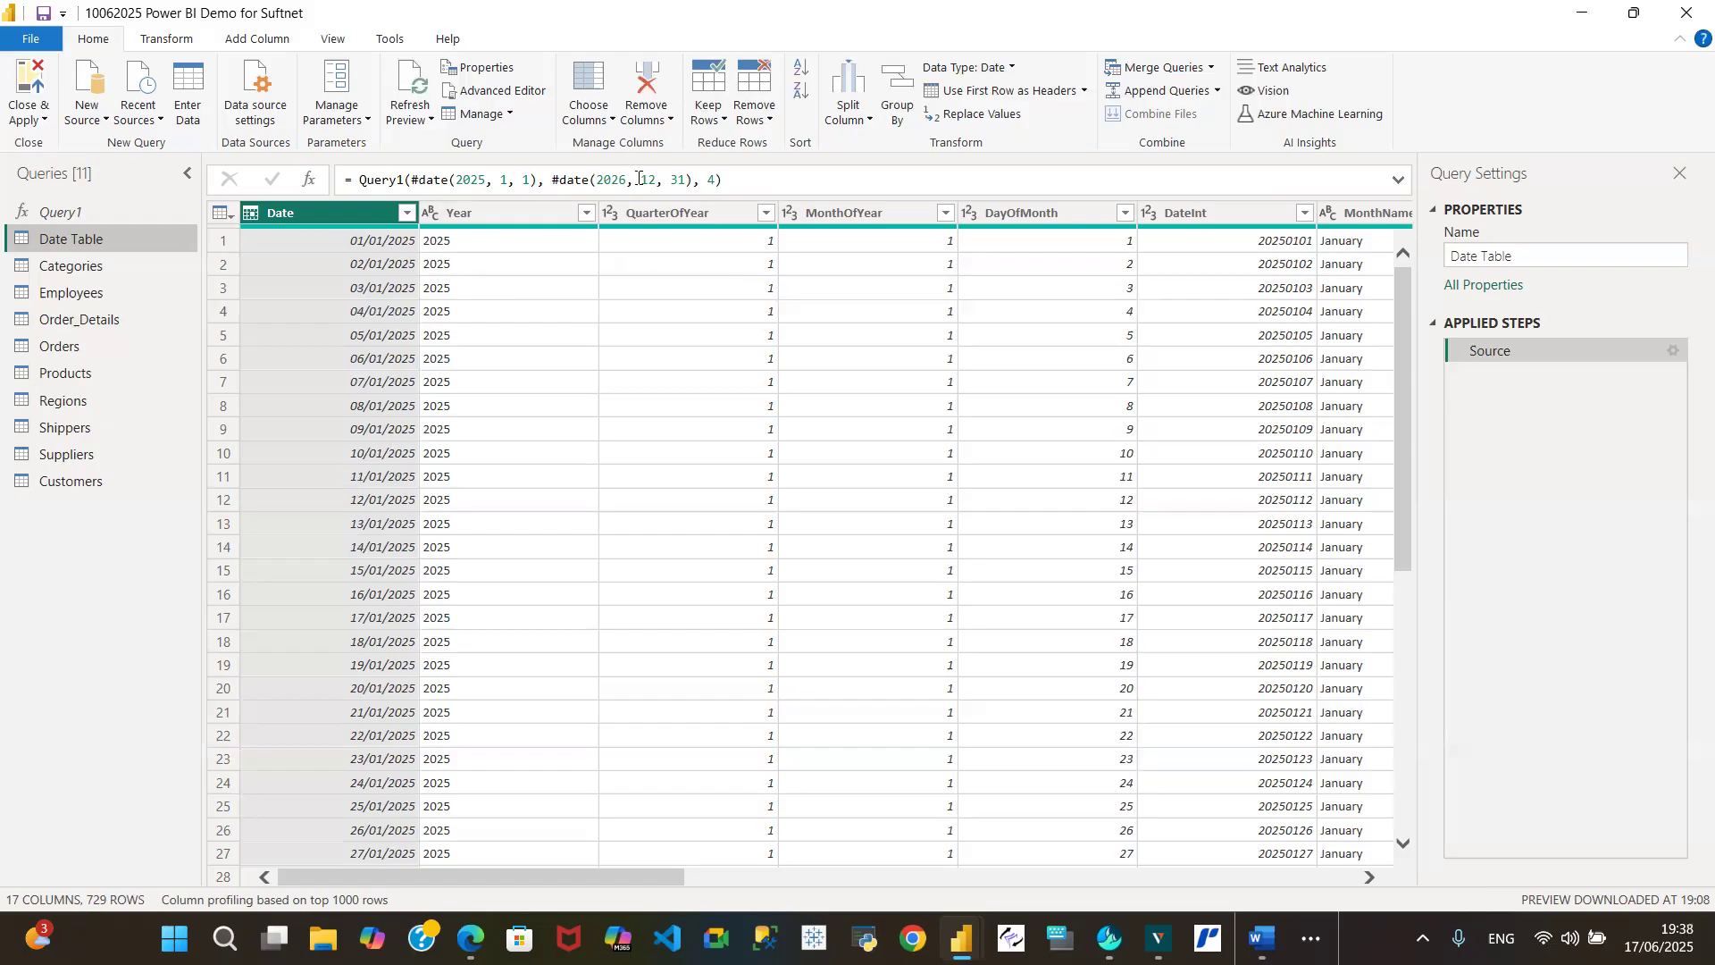
left_click(871, 123)
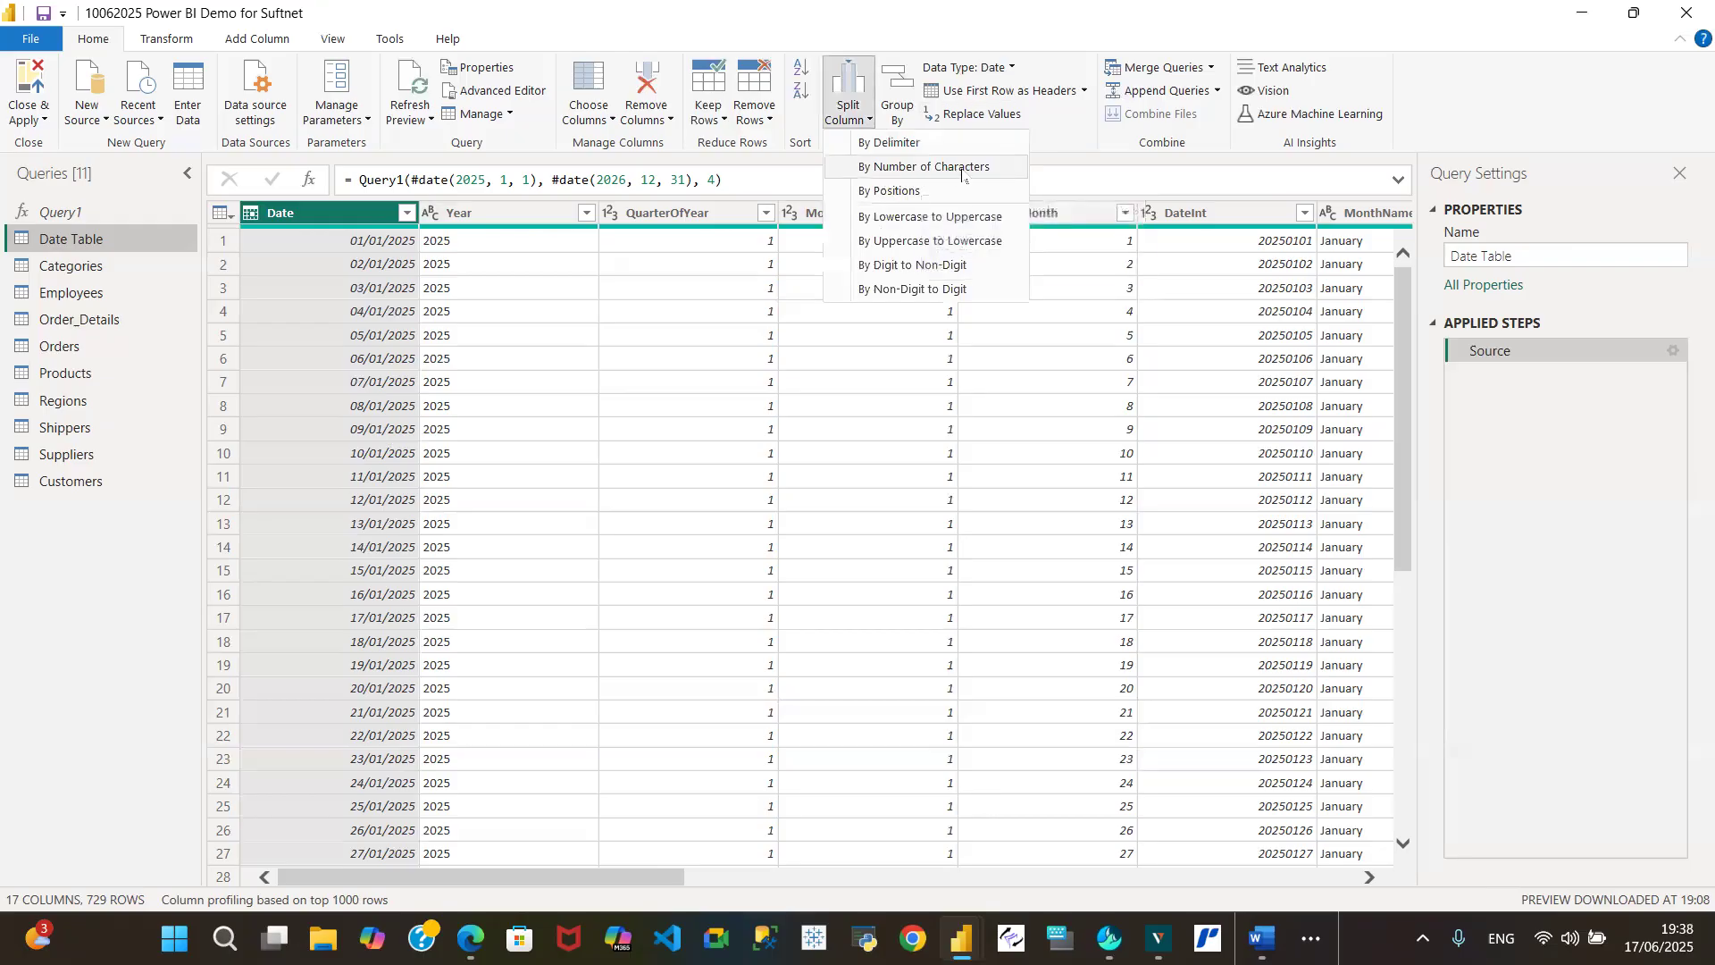
left_click(931, 168)
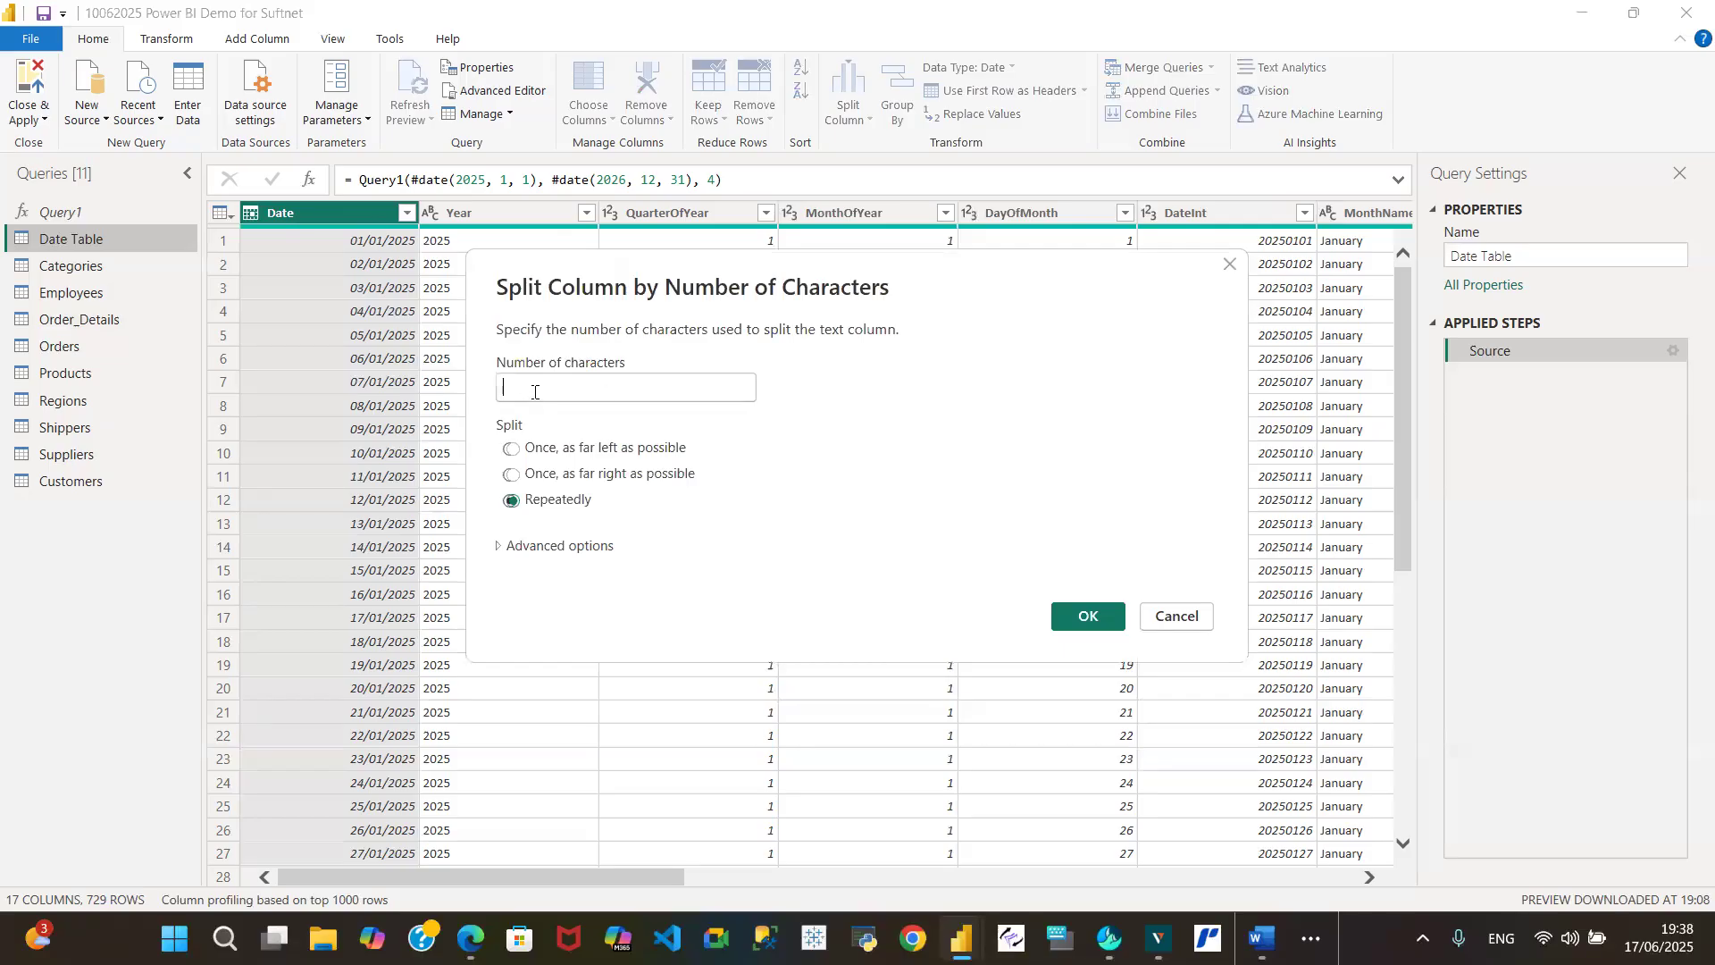
type("2")
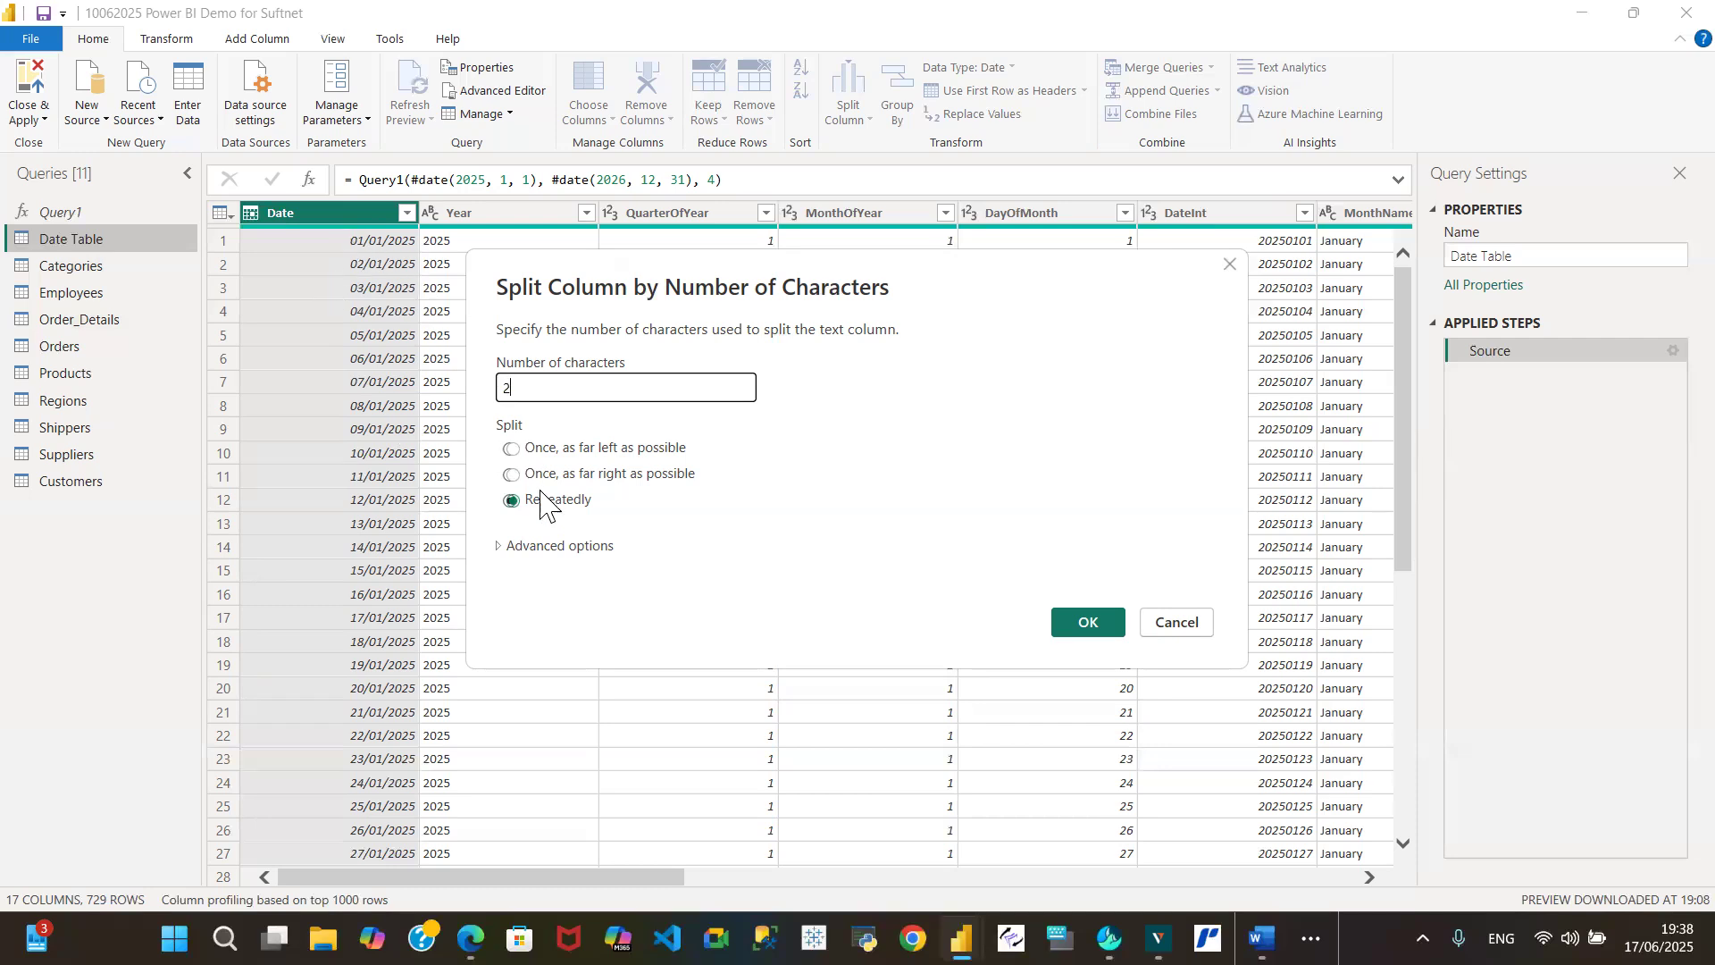
left_click(511, 449)
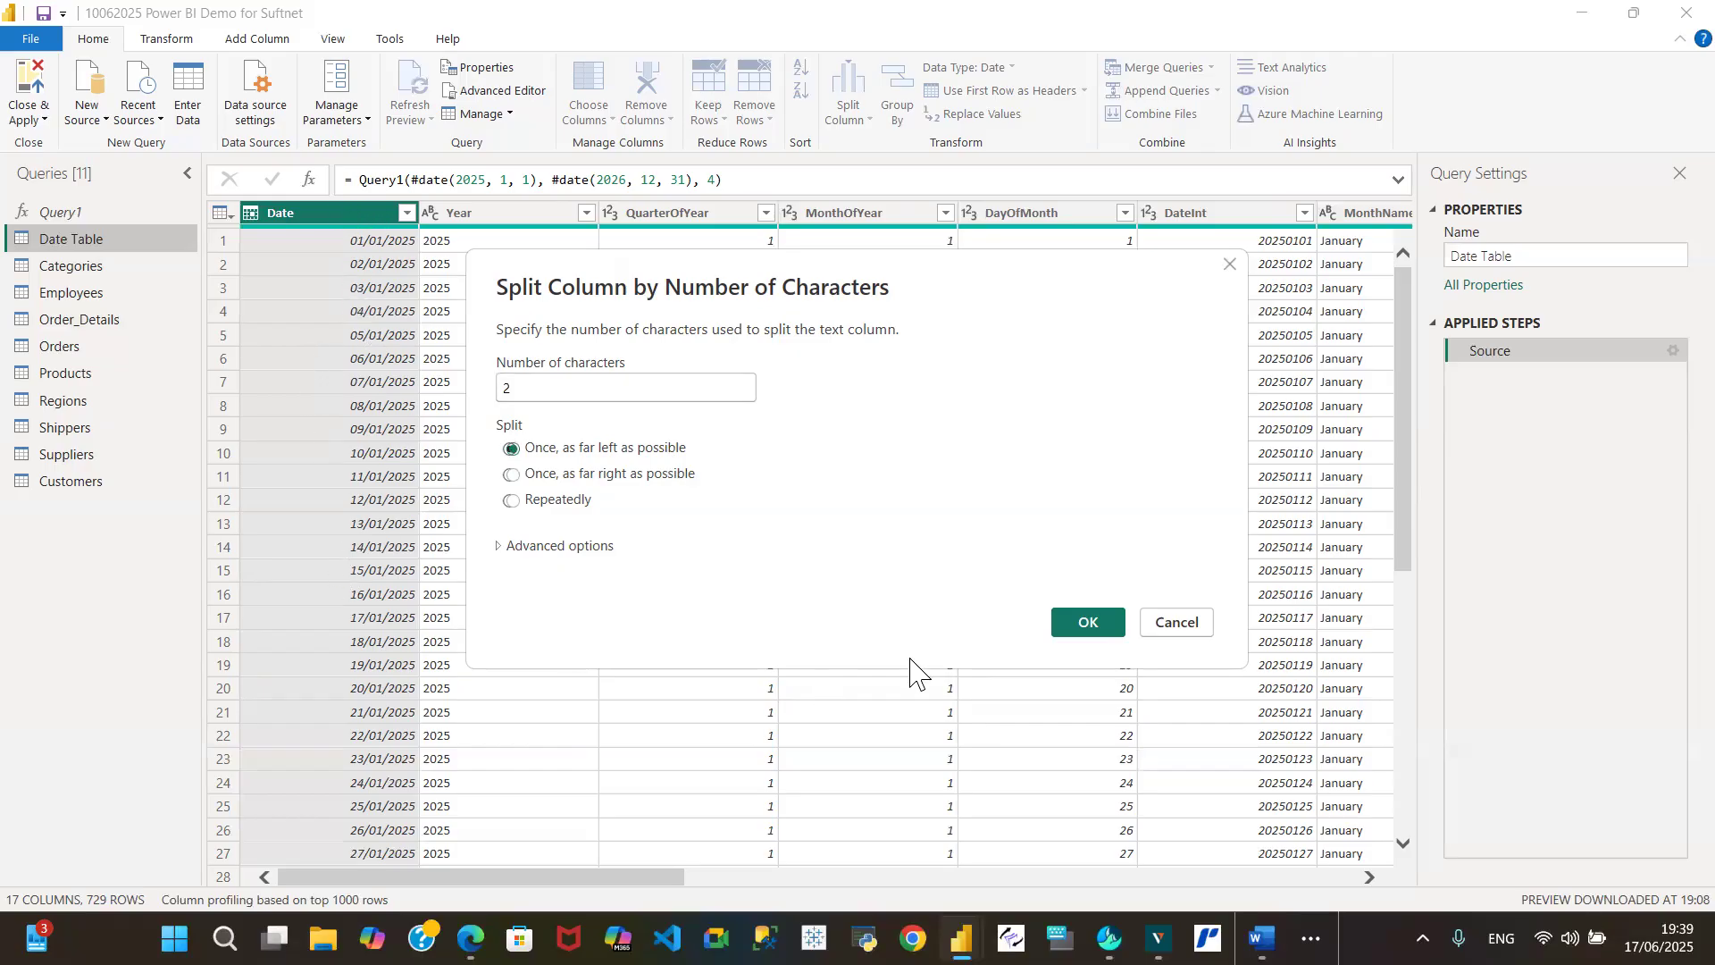
left_click(1078, 625)
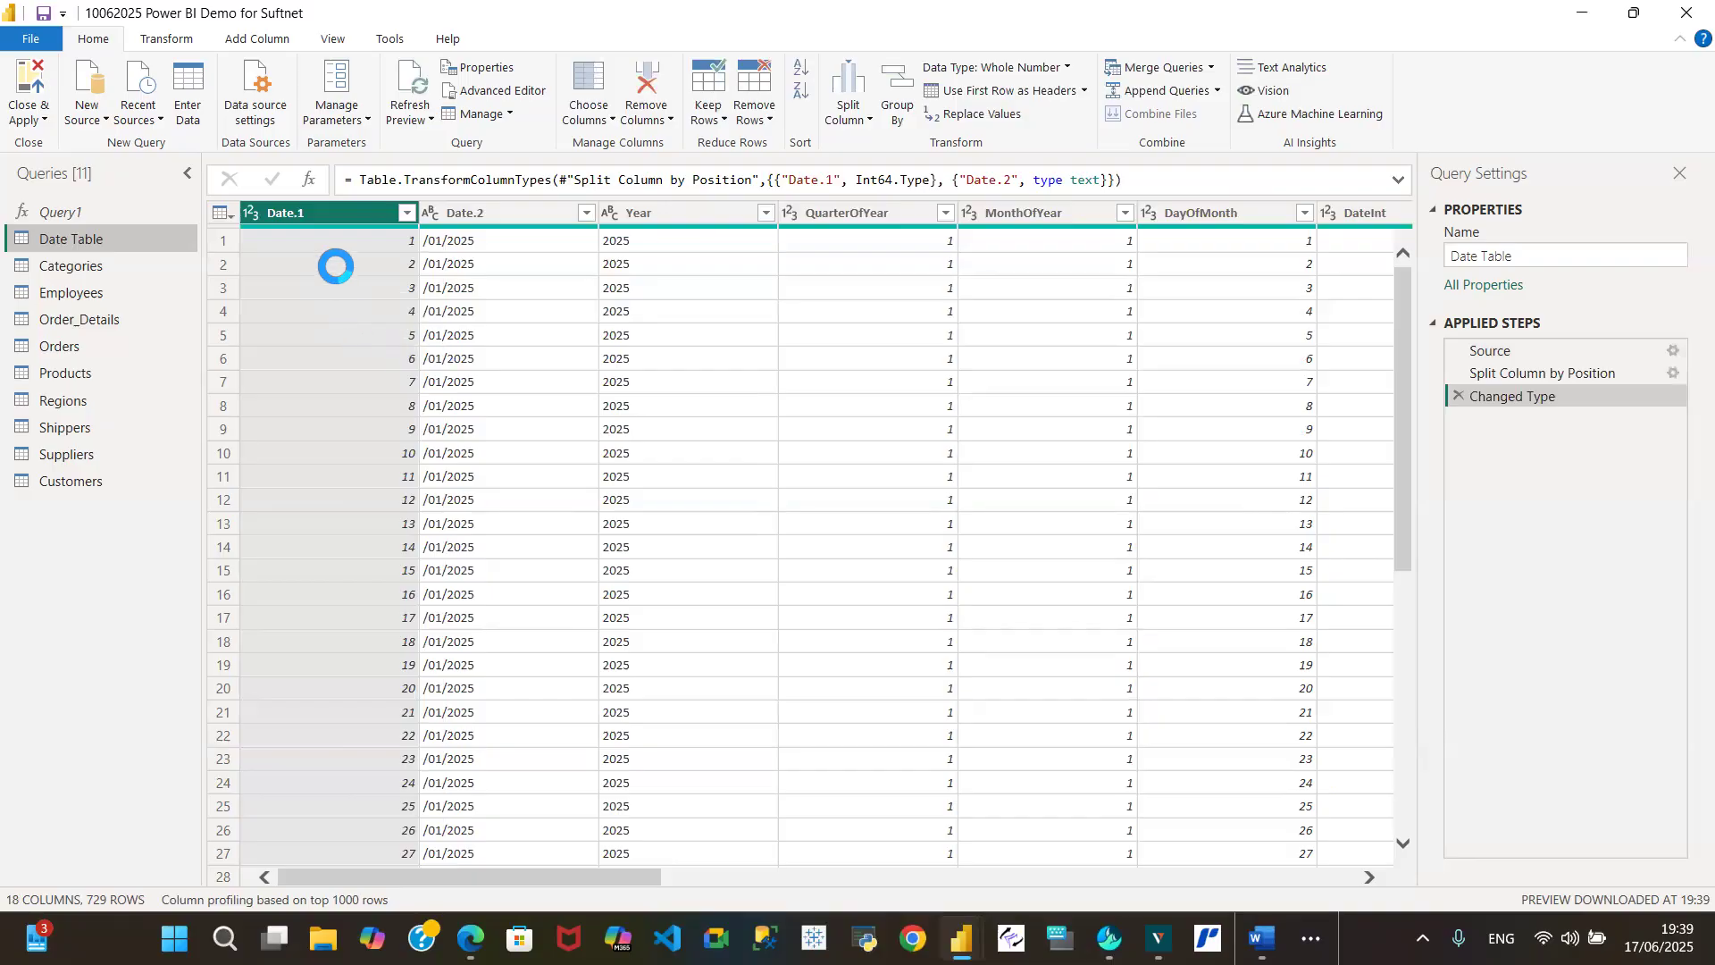
left_click(1457, 397)
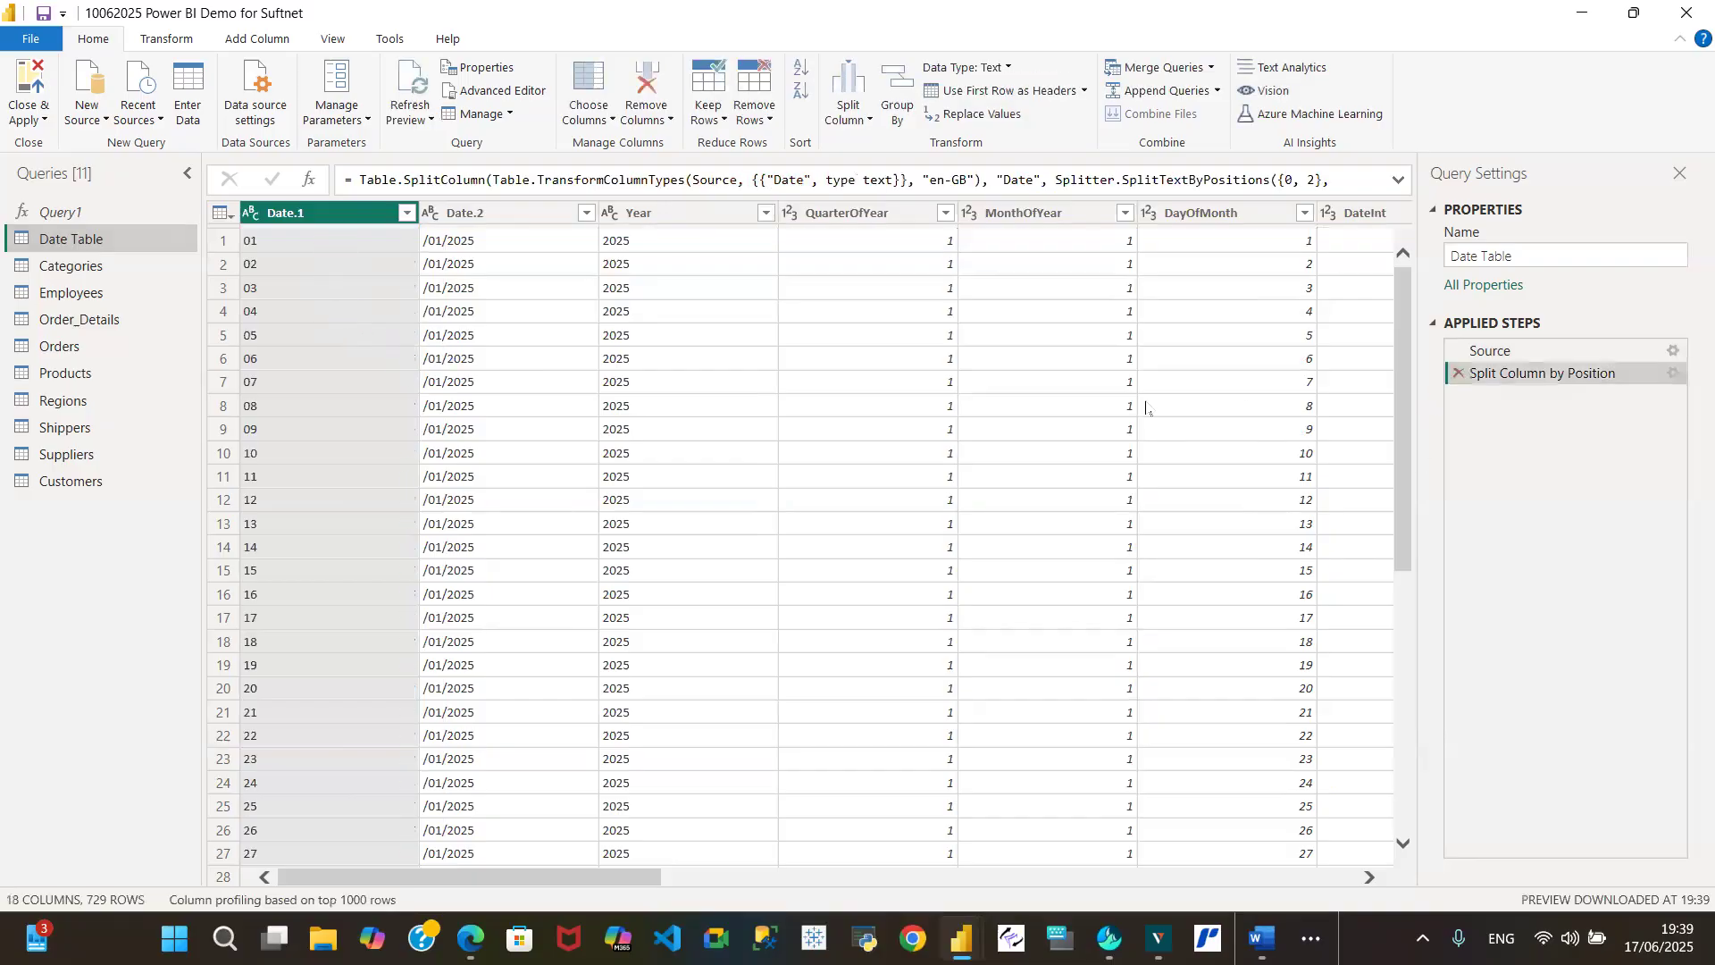
- Start splitting the Description column of the Categories query by delimiter, with Comma as the delimiter
left_click(88, 294)
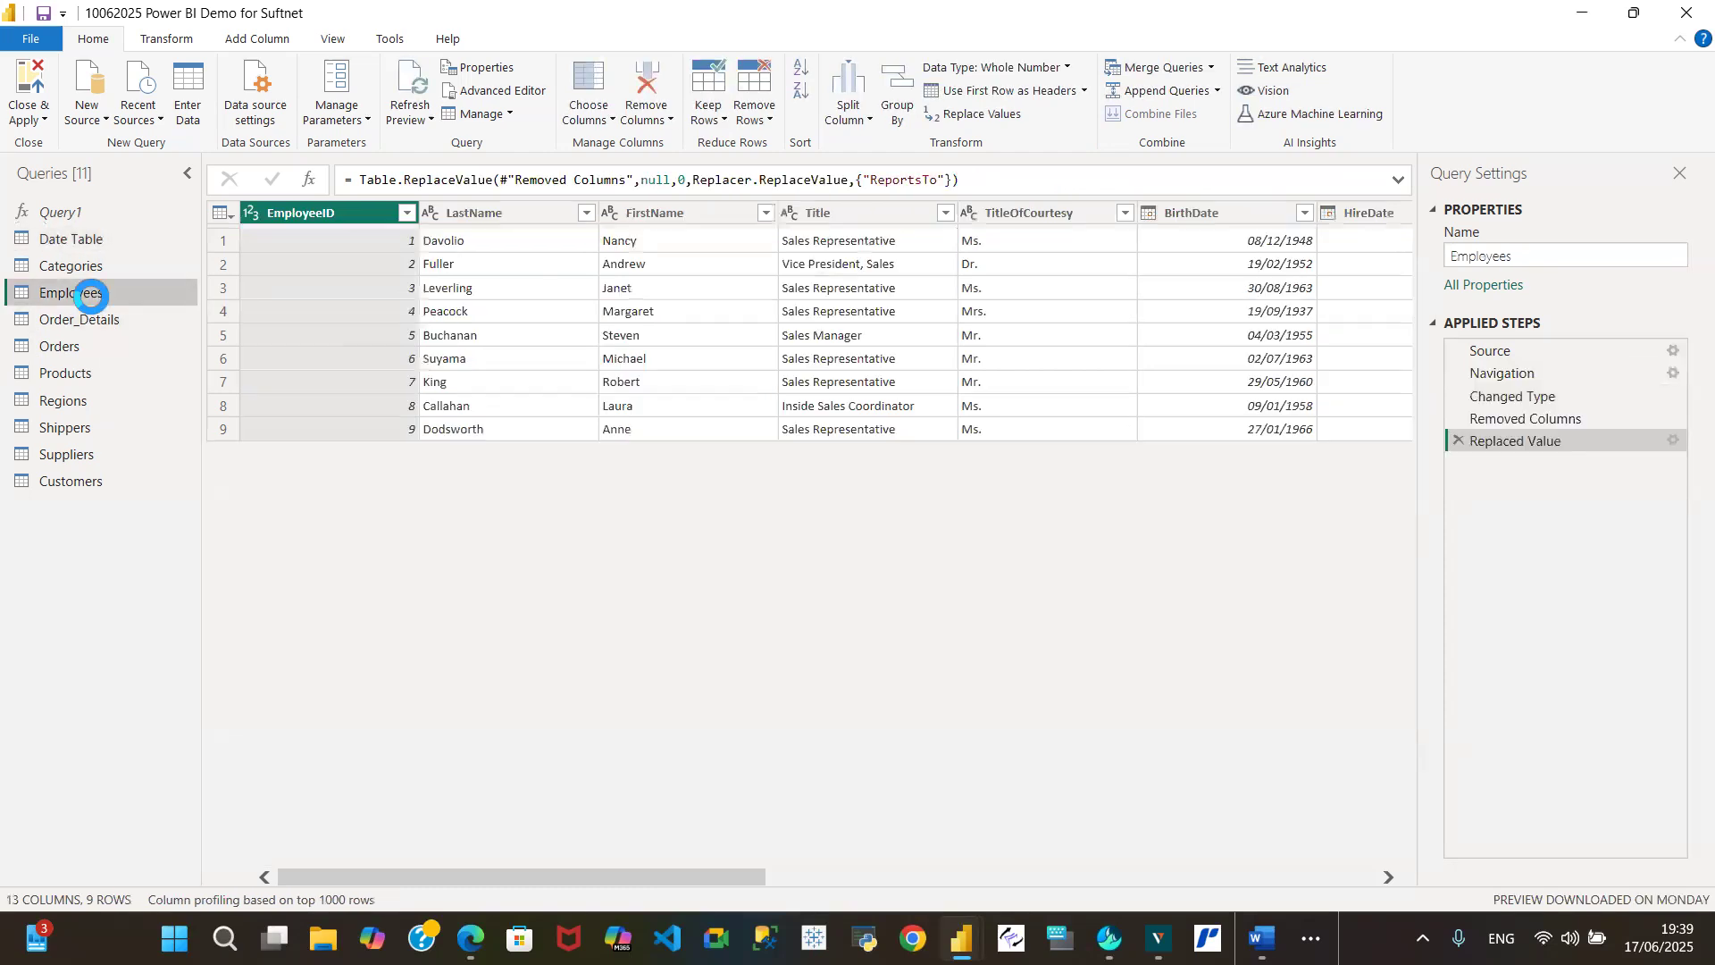
left_click(99, 265)
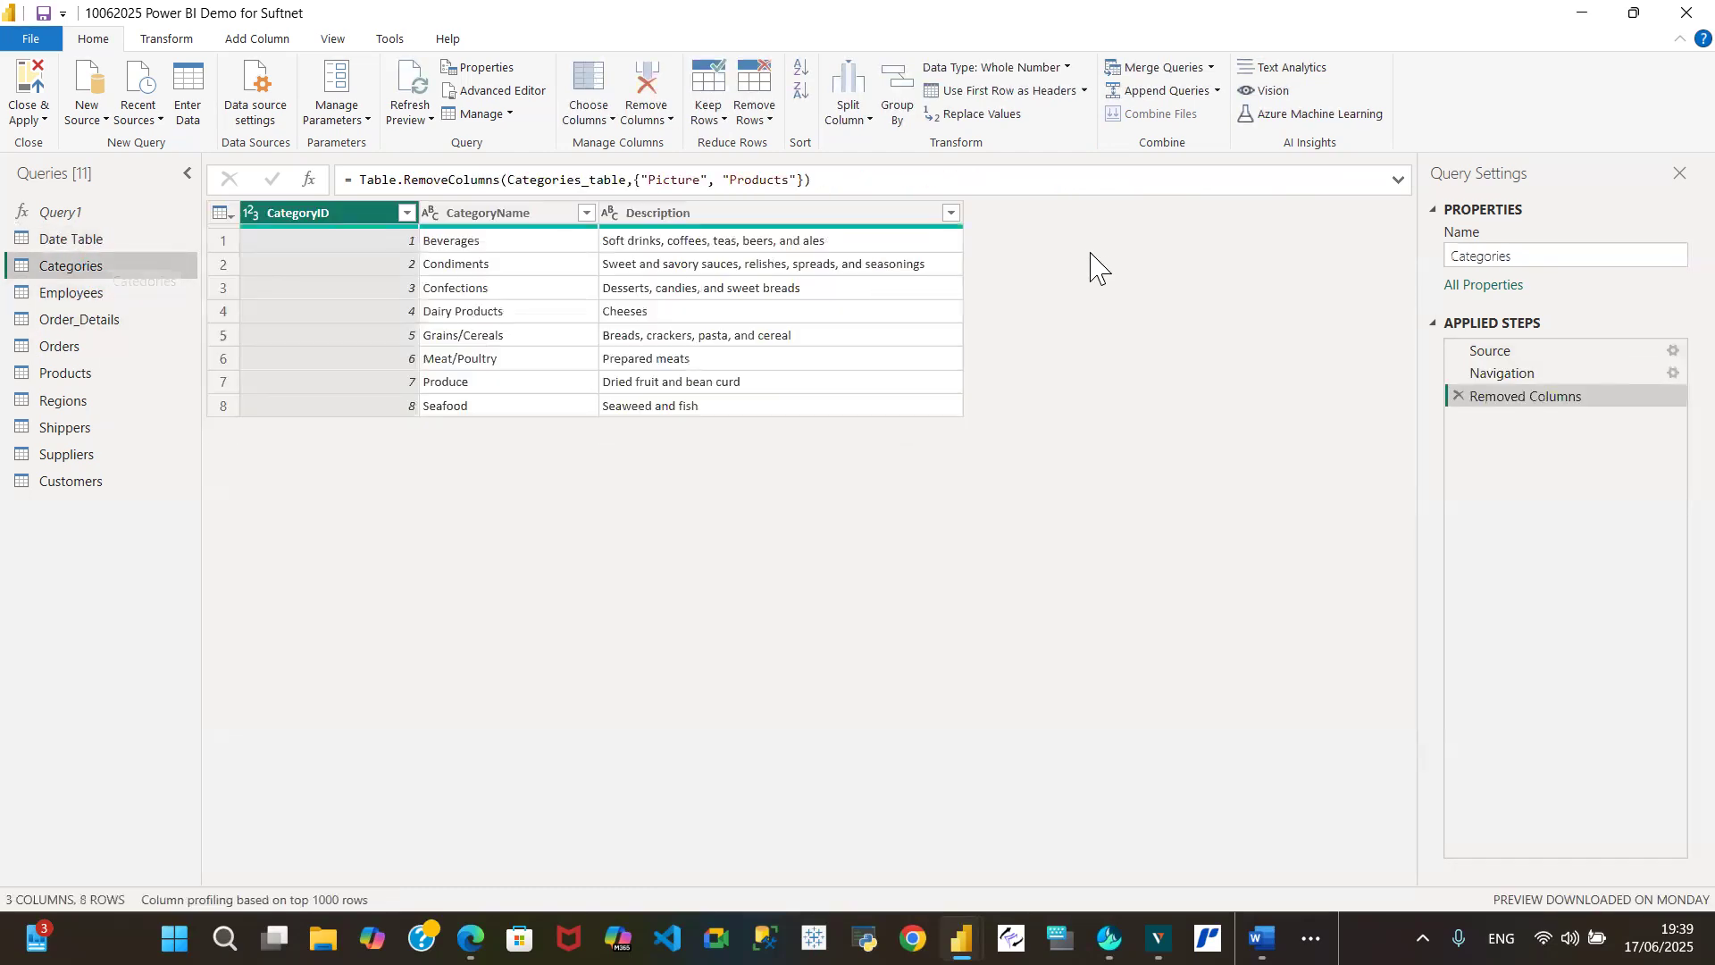
left_click(754, 214)
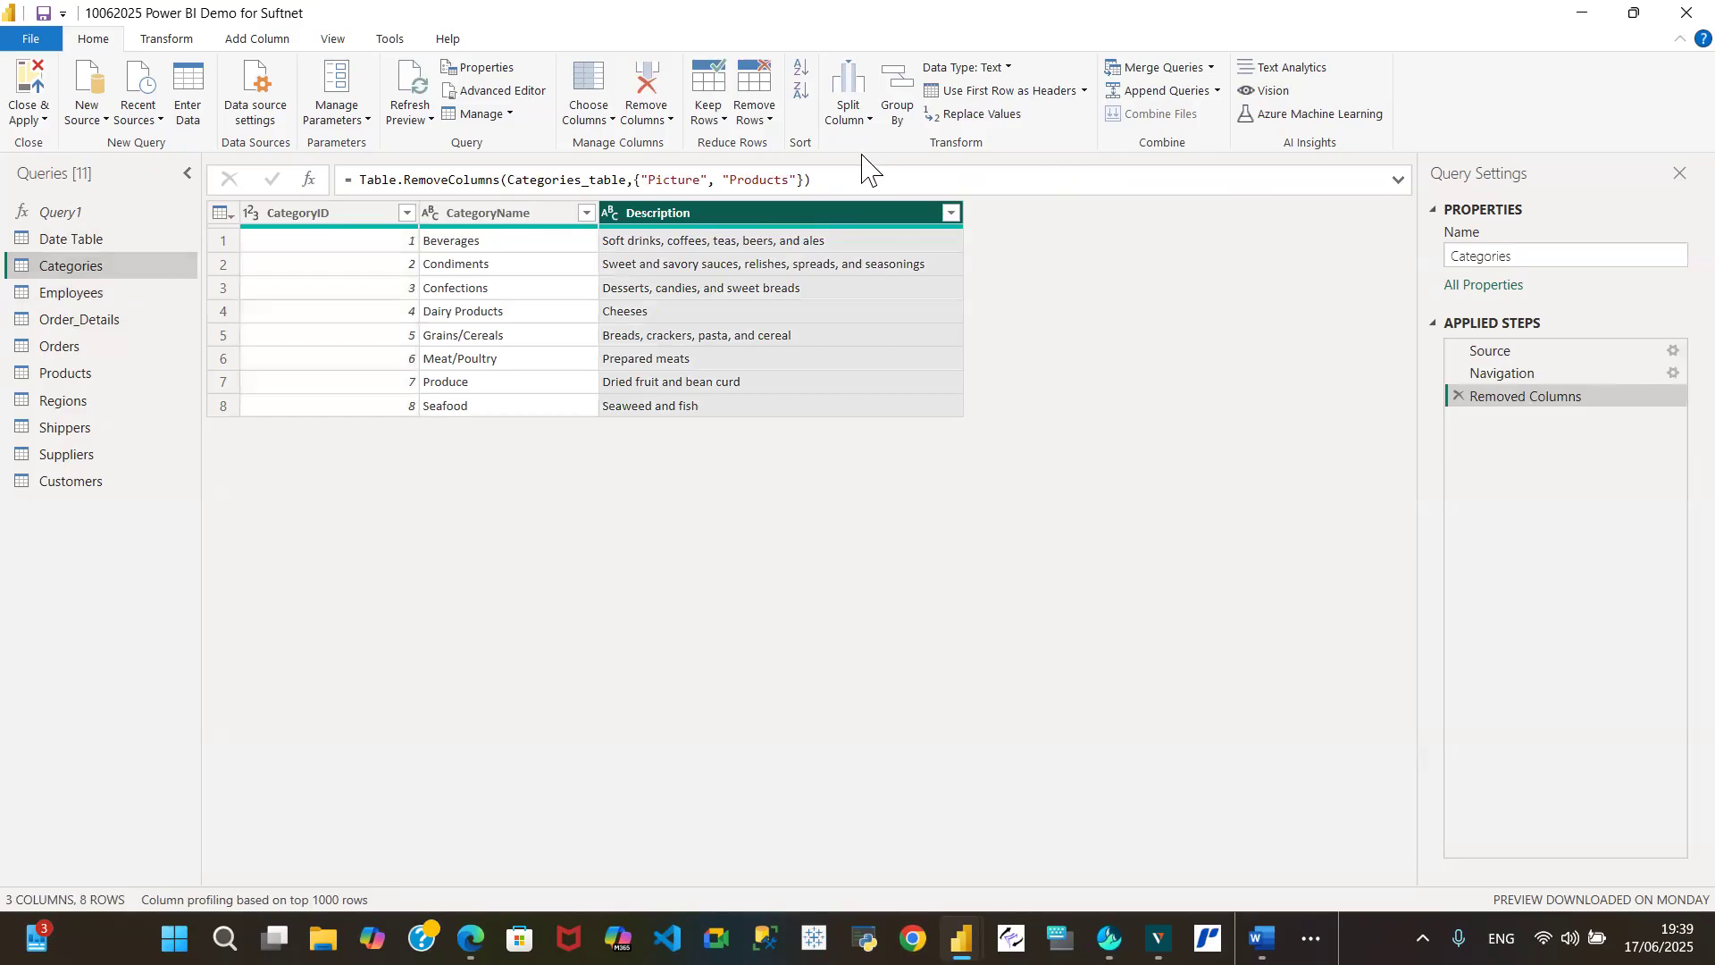
left_click(868, 121)
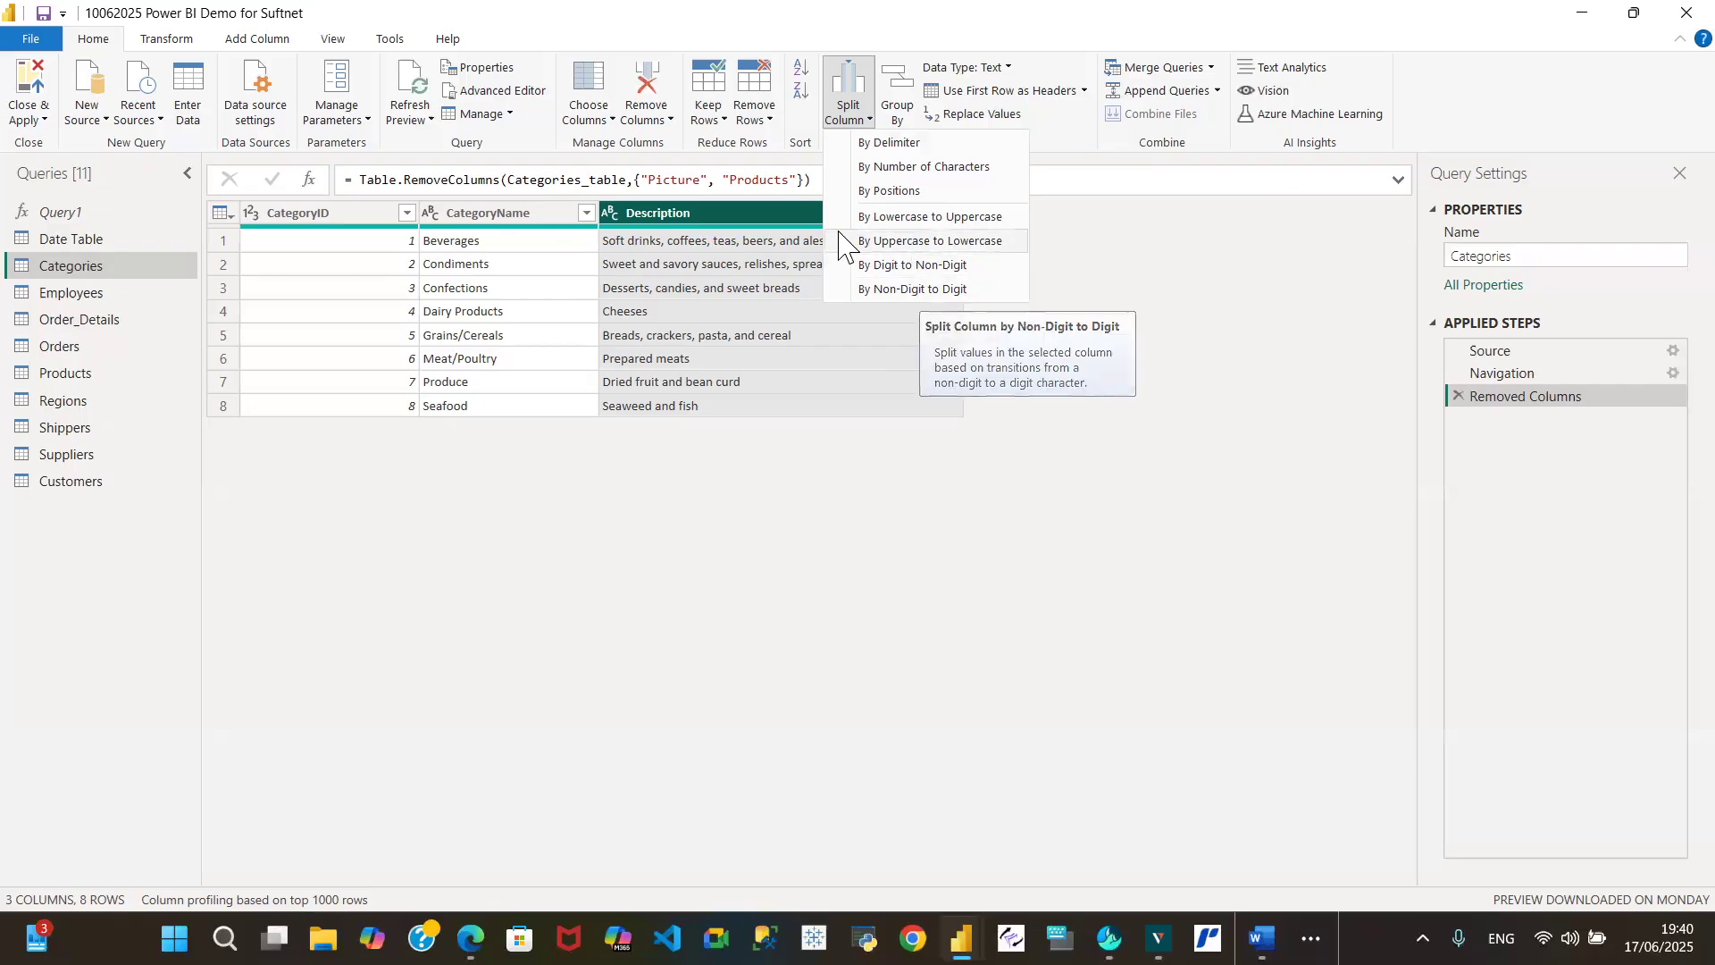
left_click(920, 143)
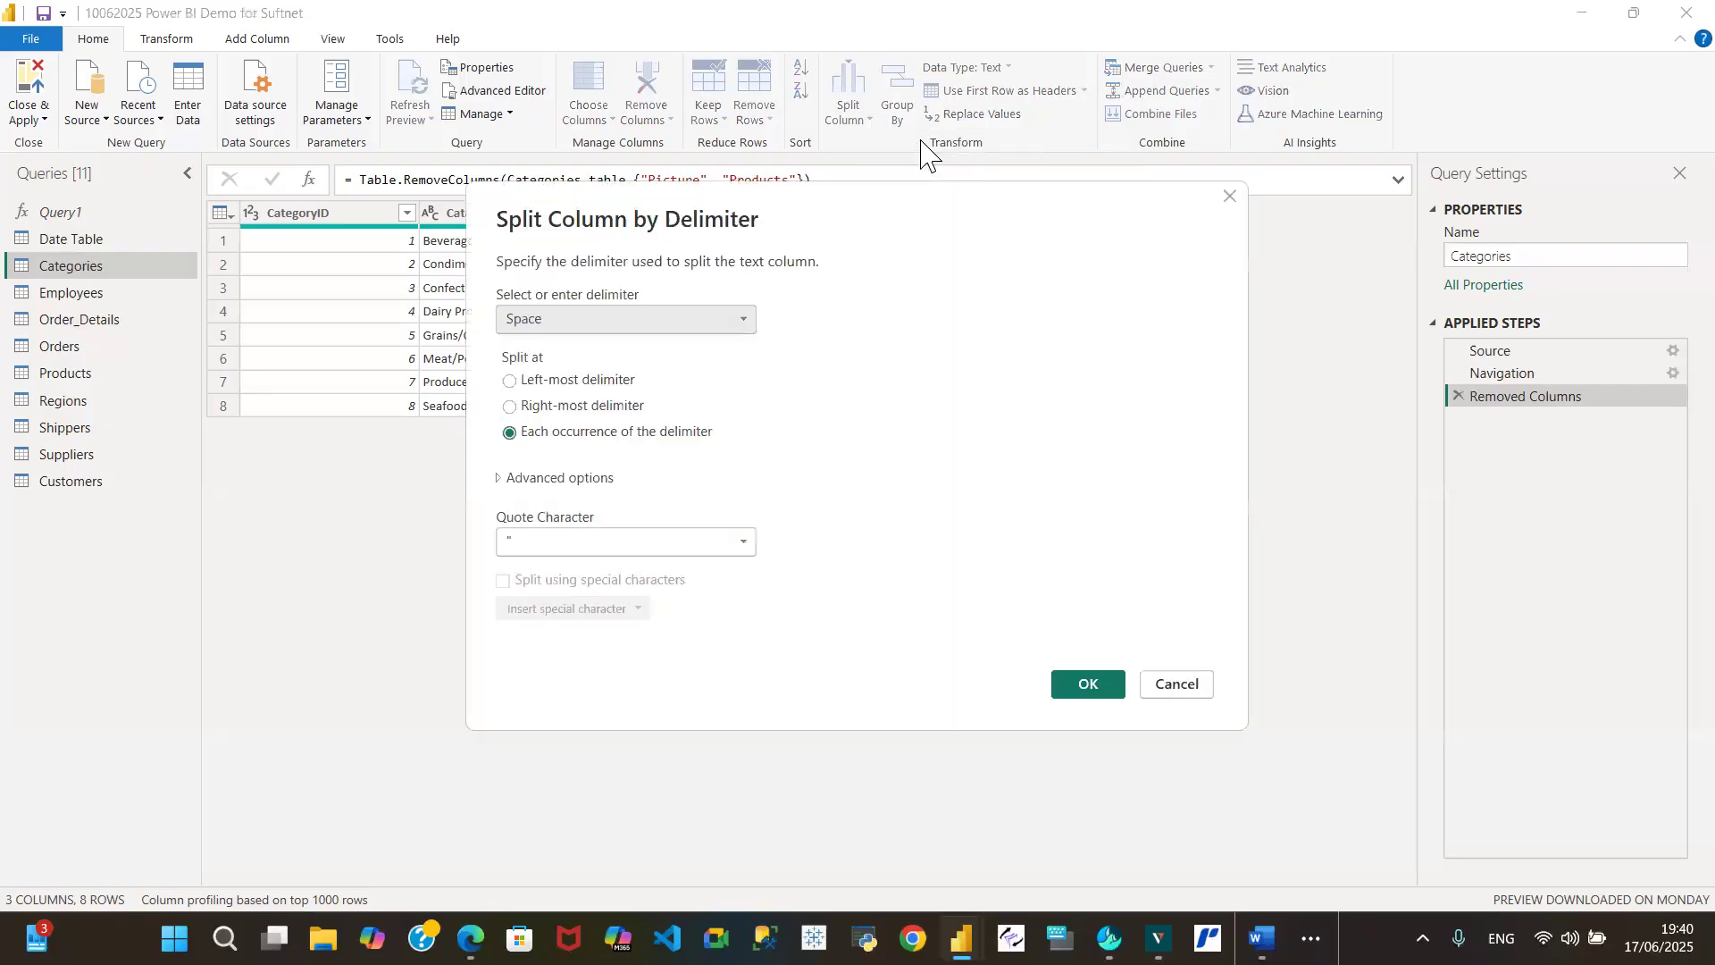
left_click_drag(863, 195, 1011, 379)
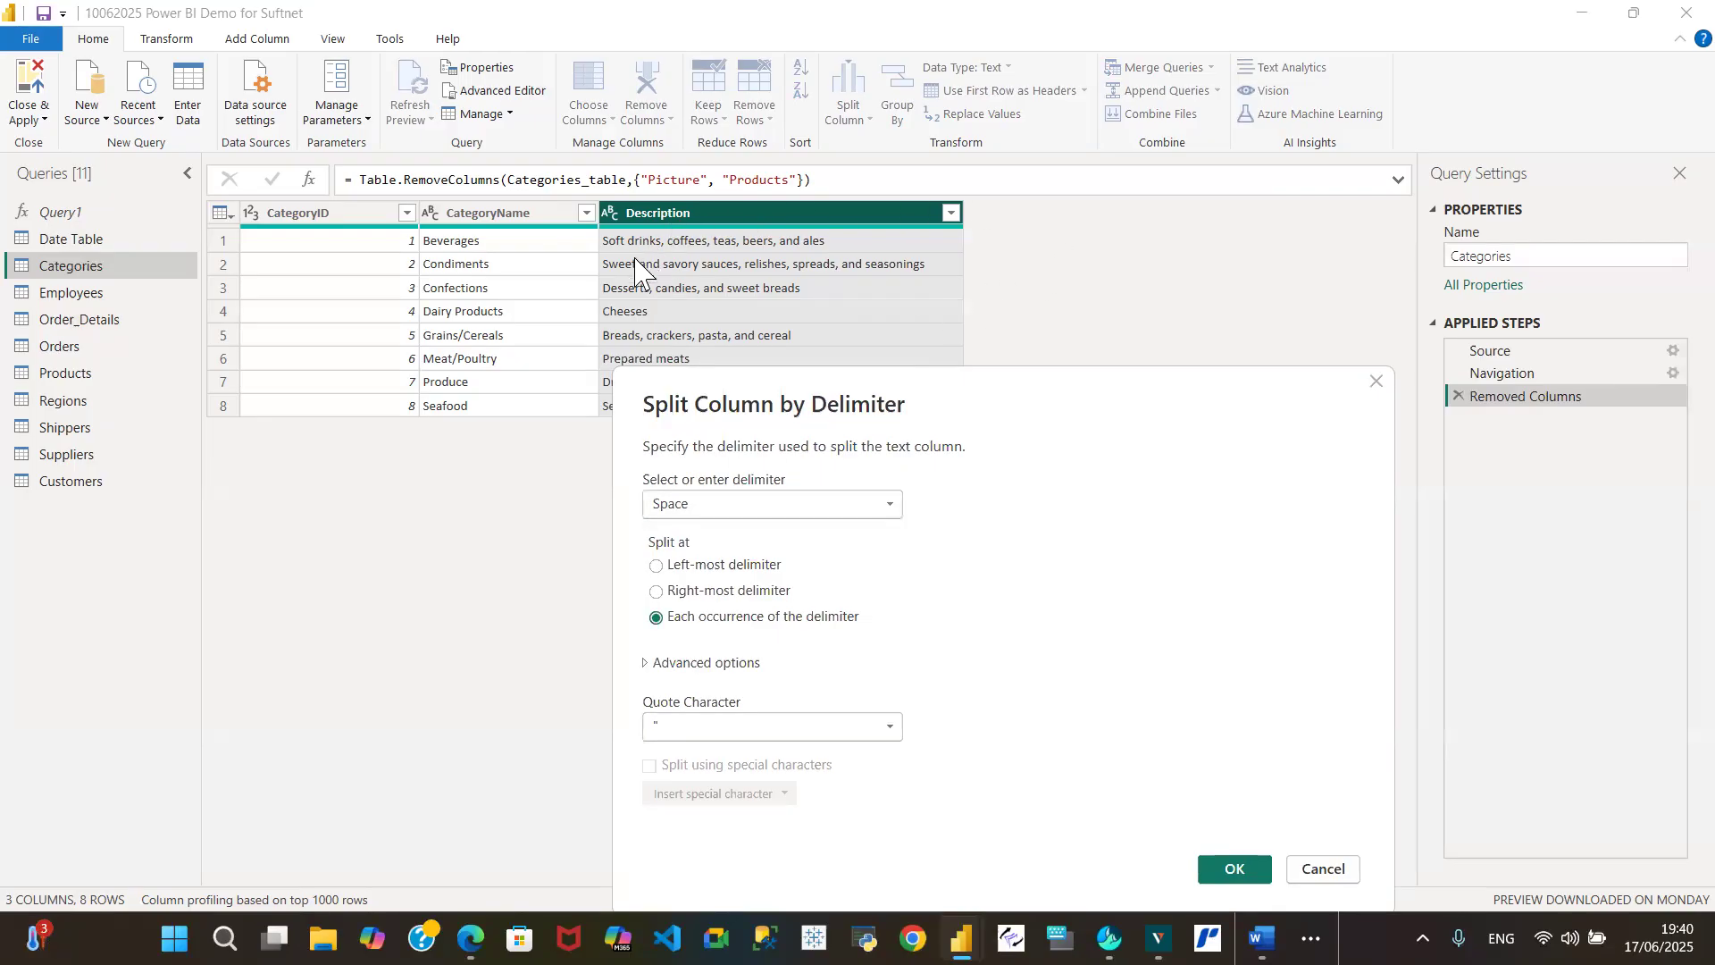
left_click_drag(866, 402, 818, 458)
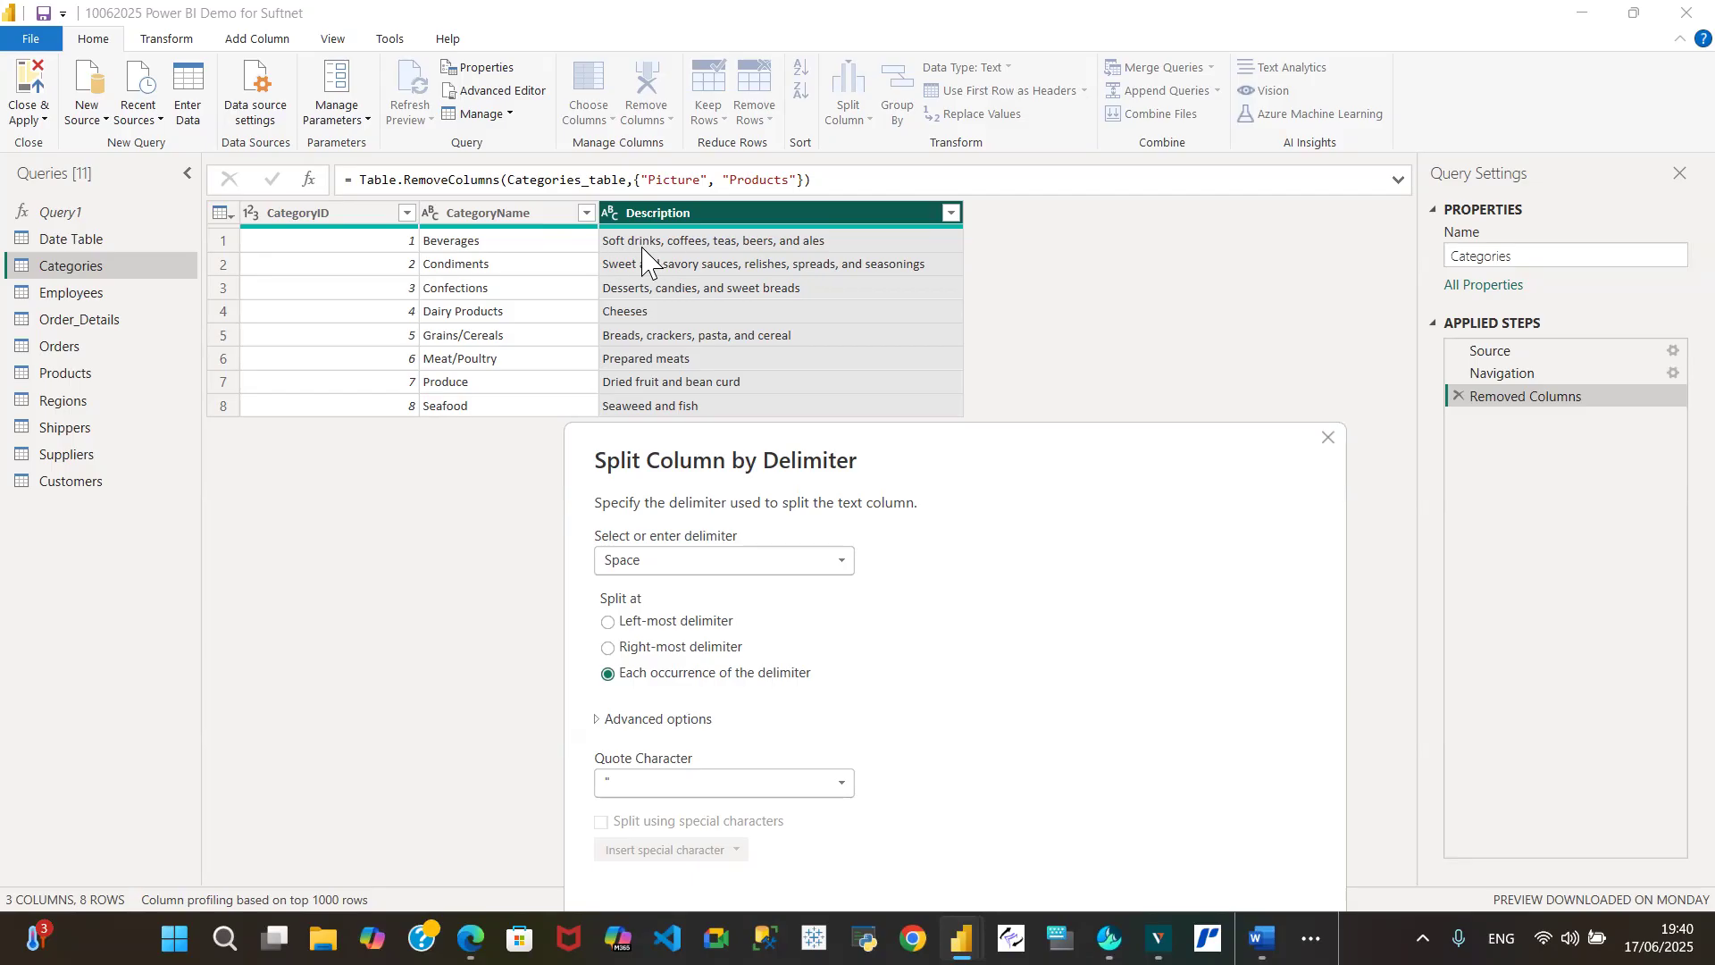
left_click(844, 568)
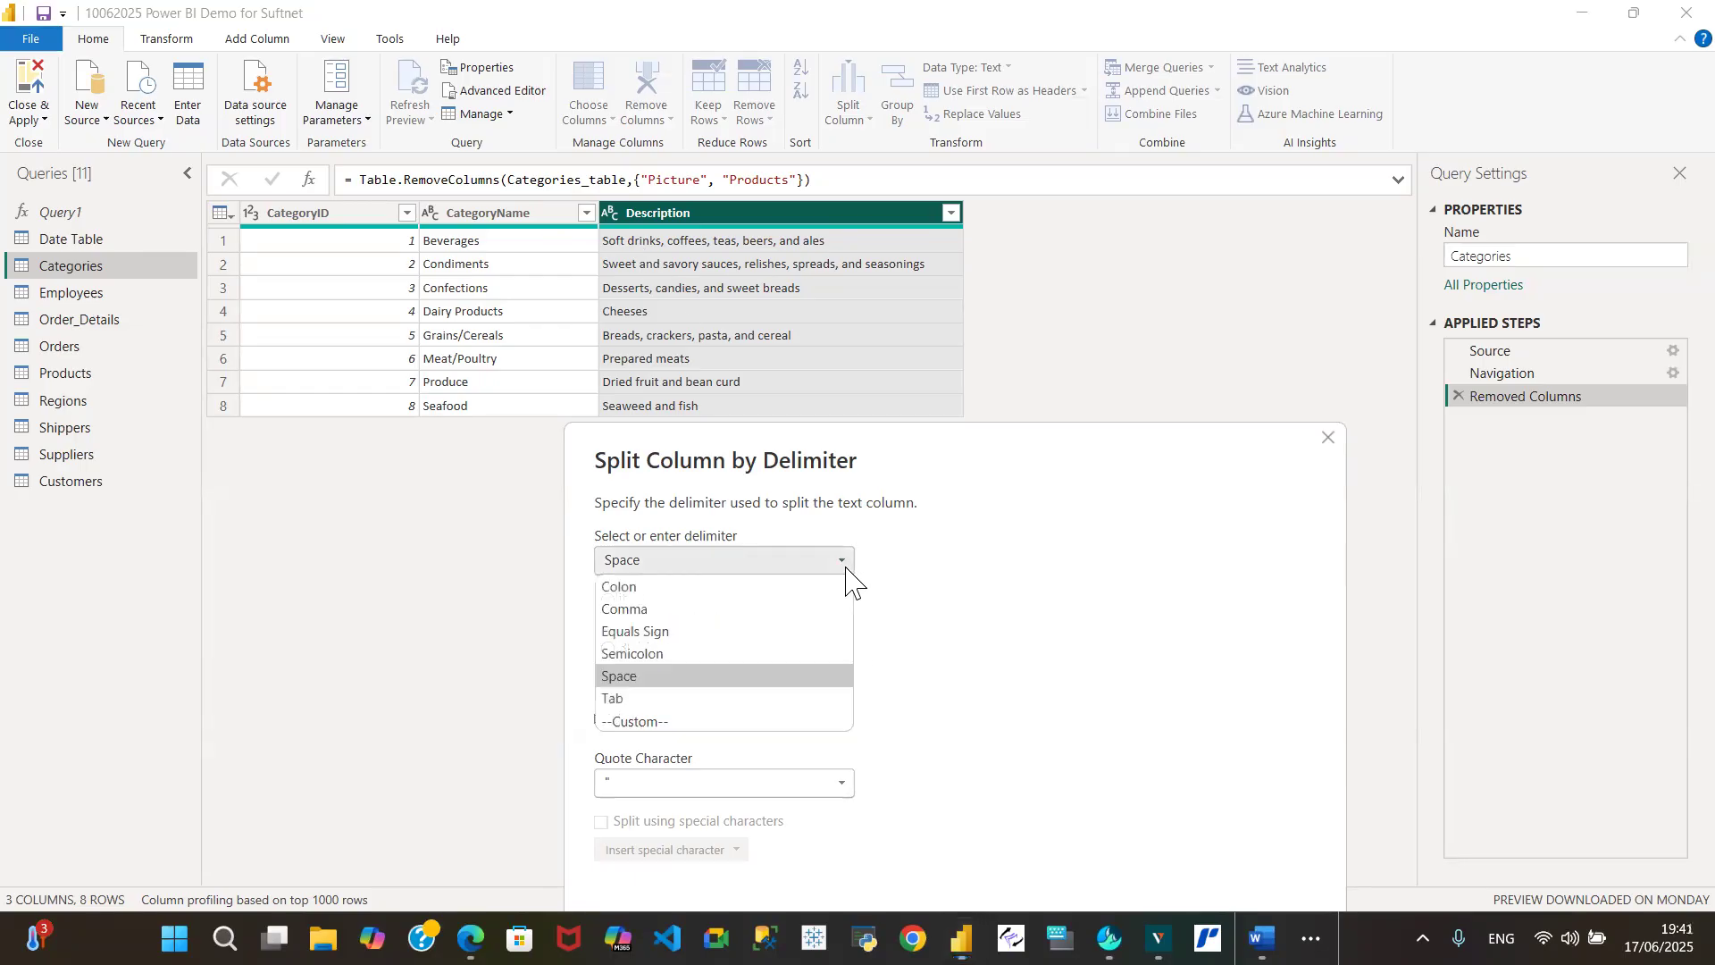
left_click(657, 612)
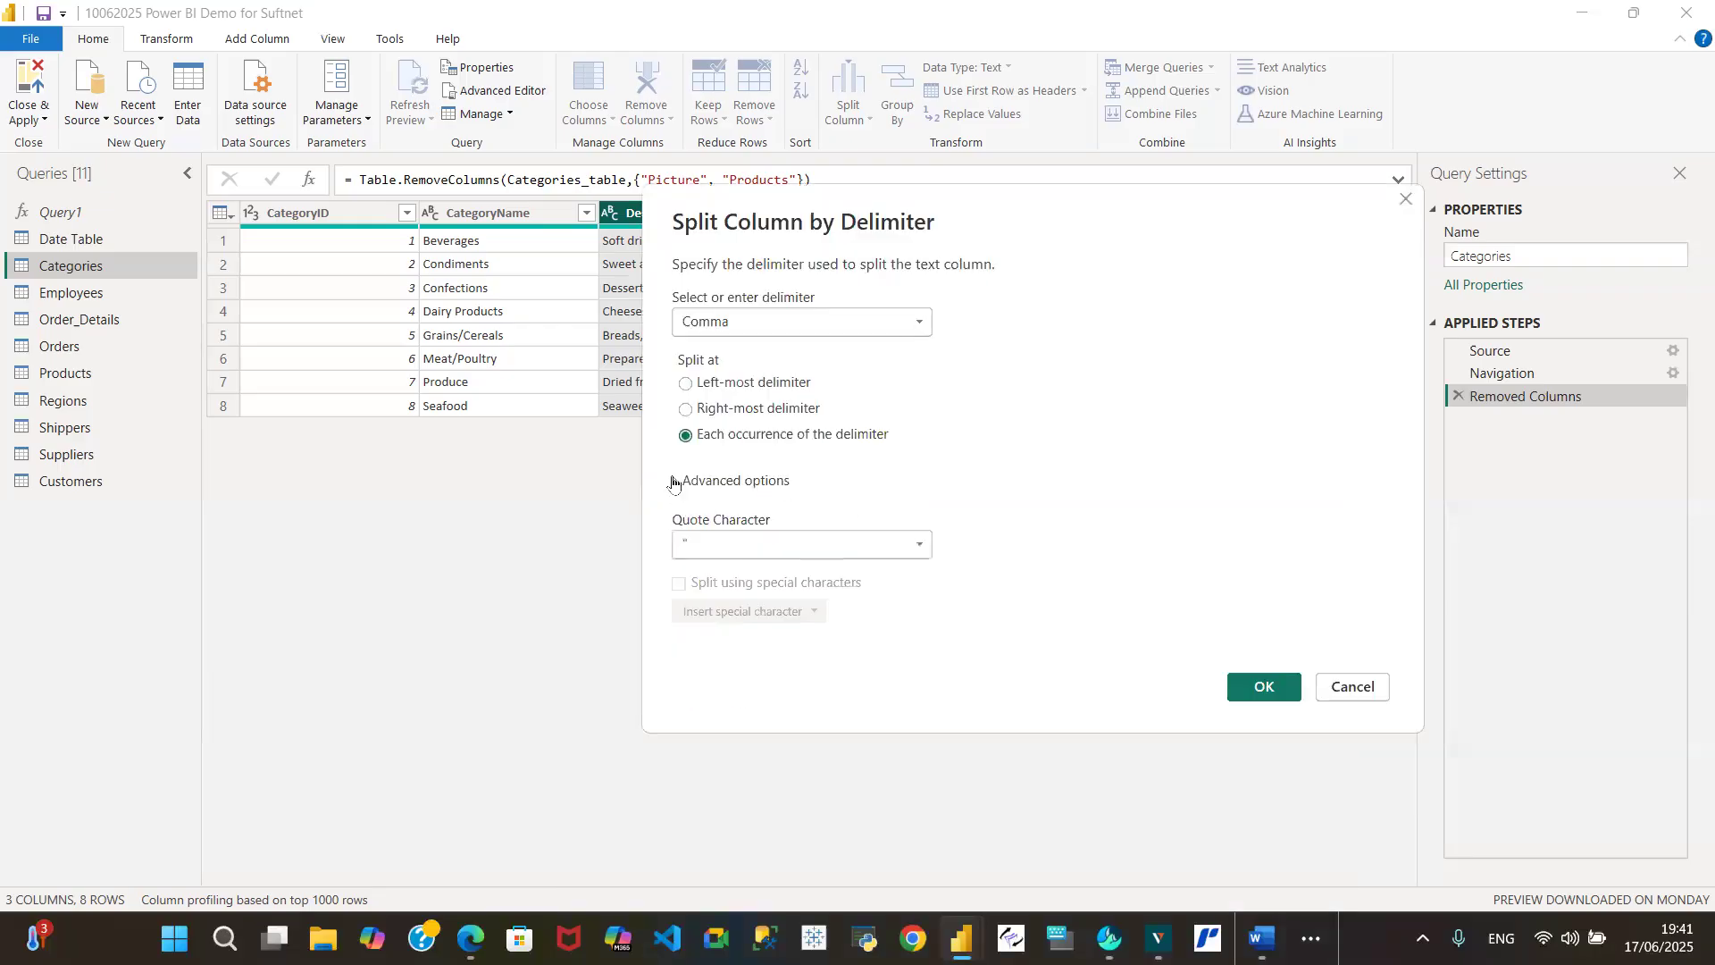
- Apply the Description split at each occurrence of the delimiter into 5 columns
left_click(675, 481)
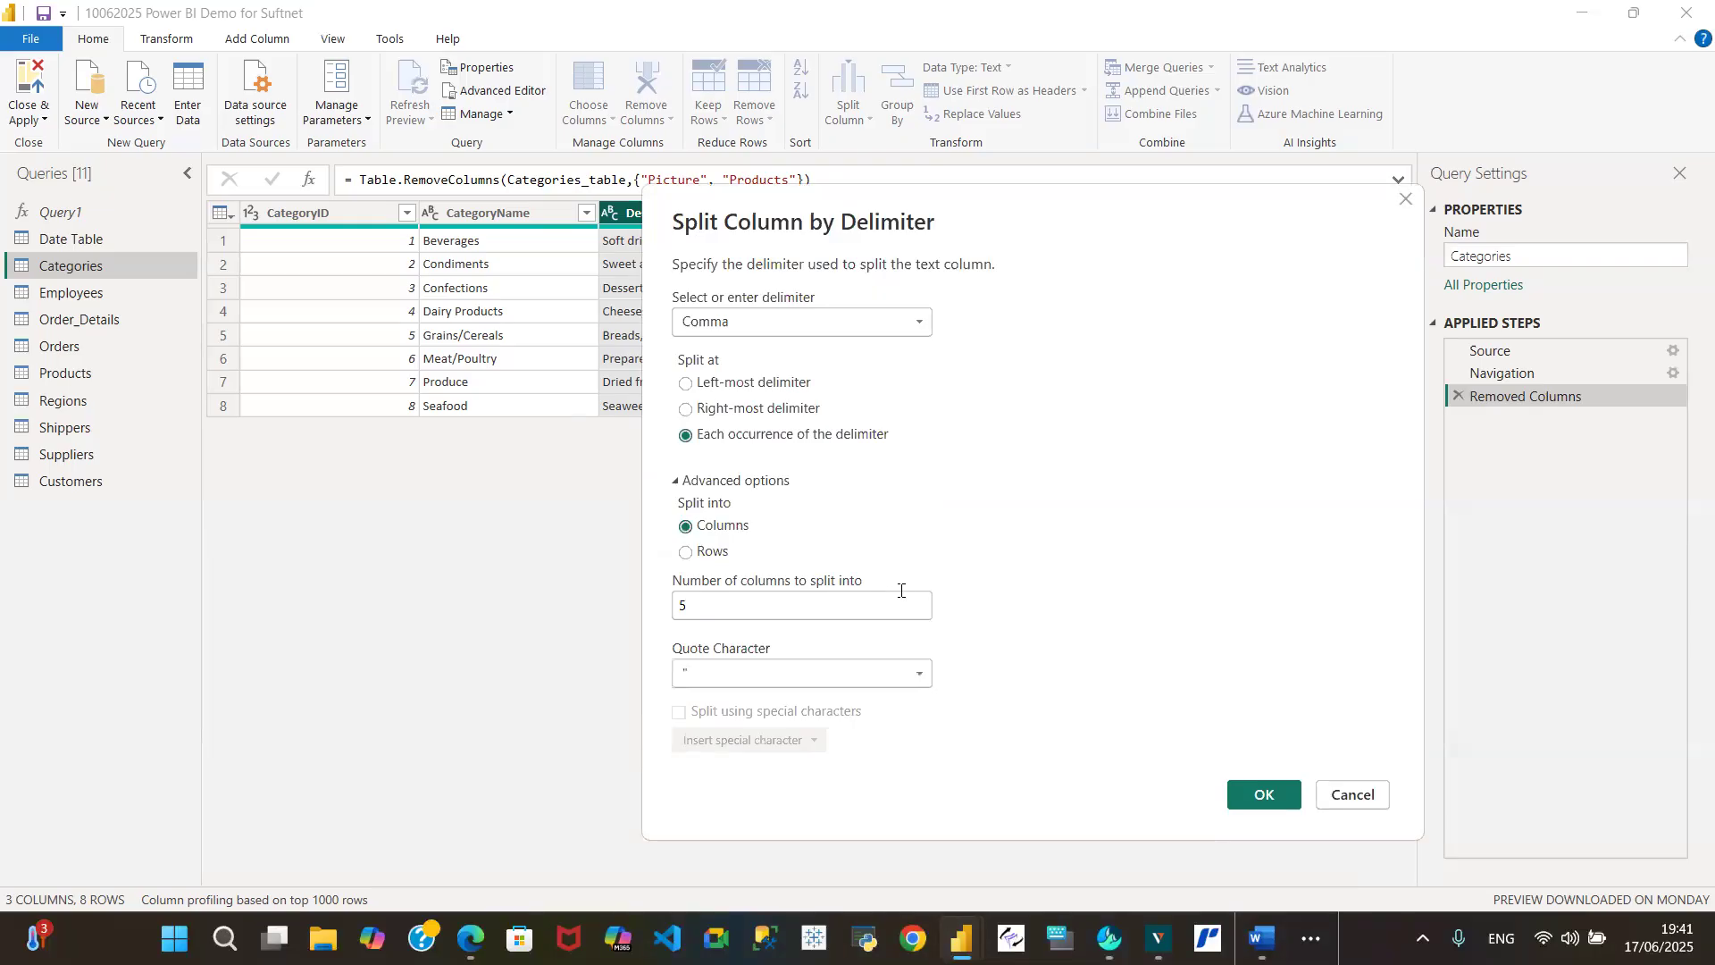
left_click_drag(994, 221, 988, 485)
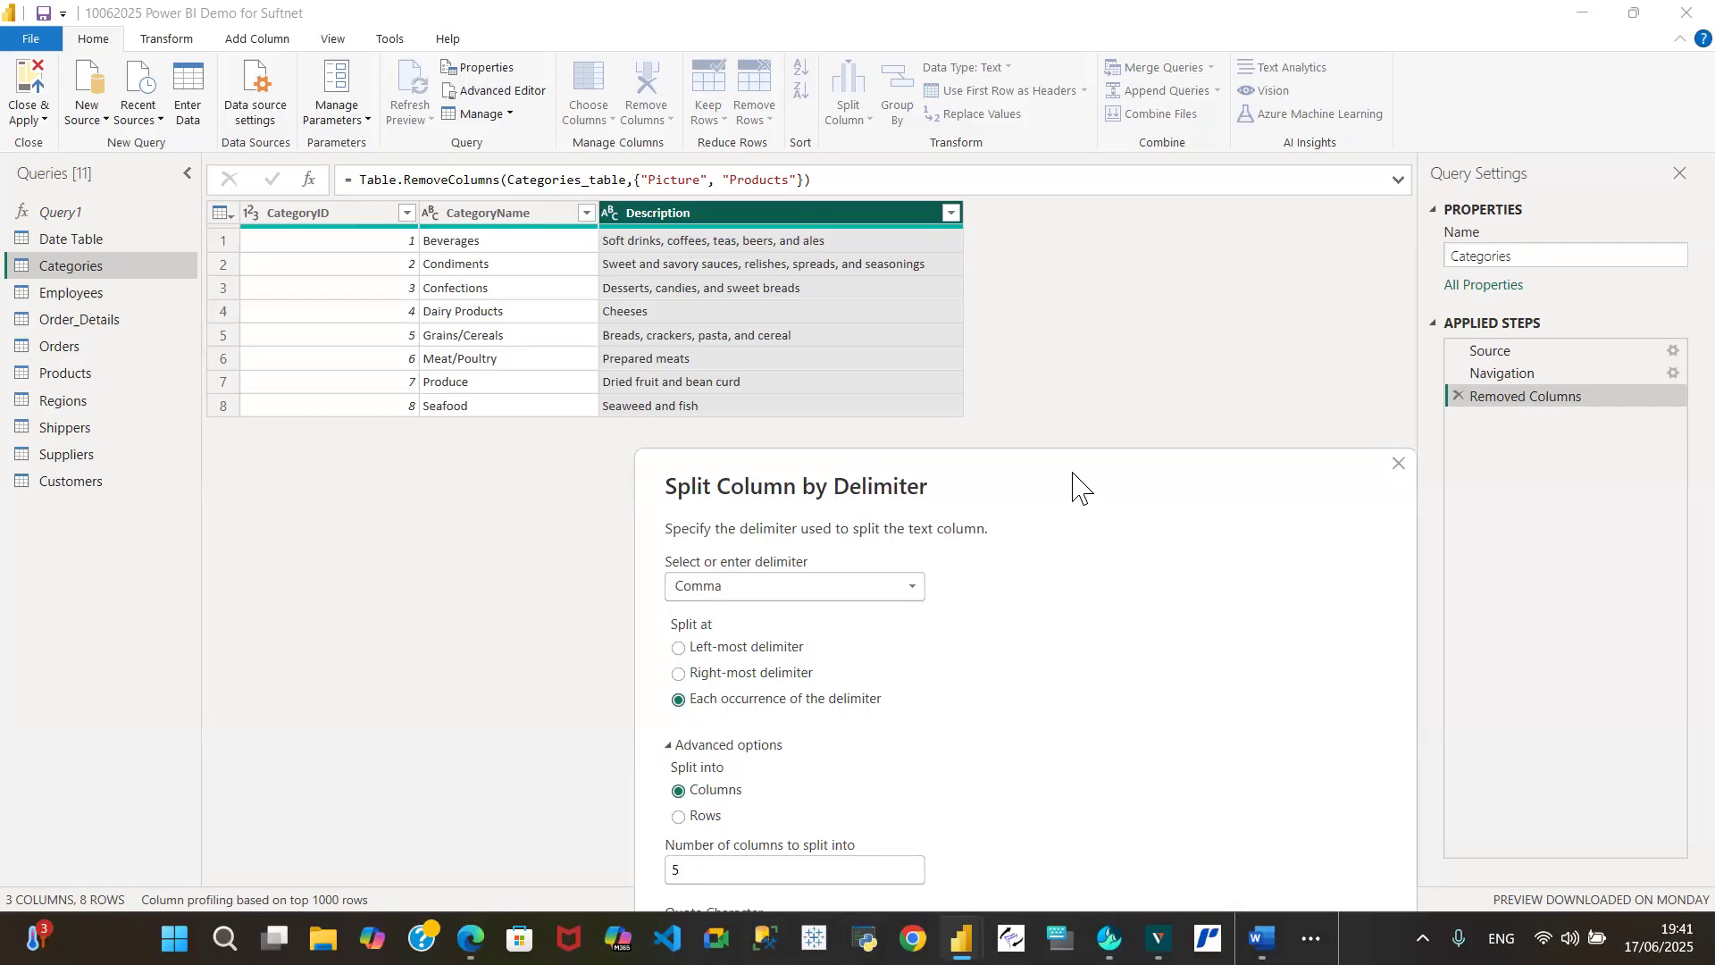
left_click_drag(1069, 473, 833, 268)
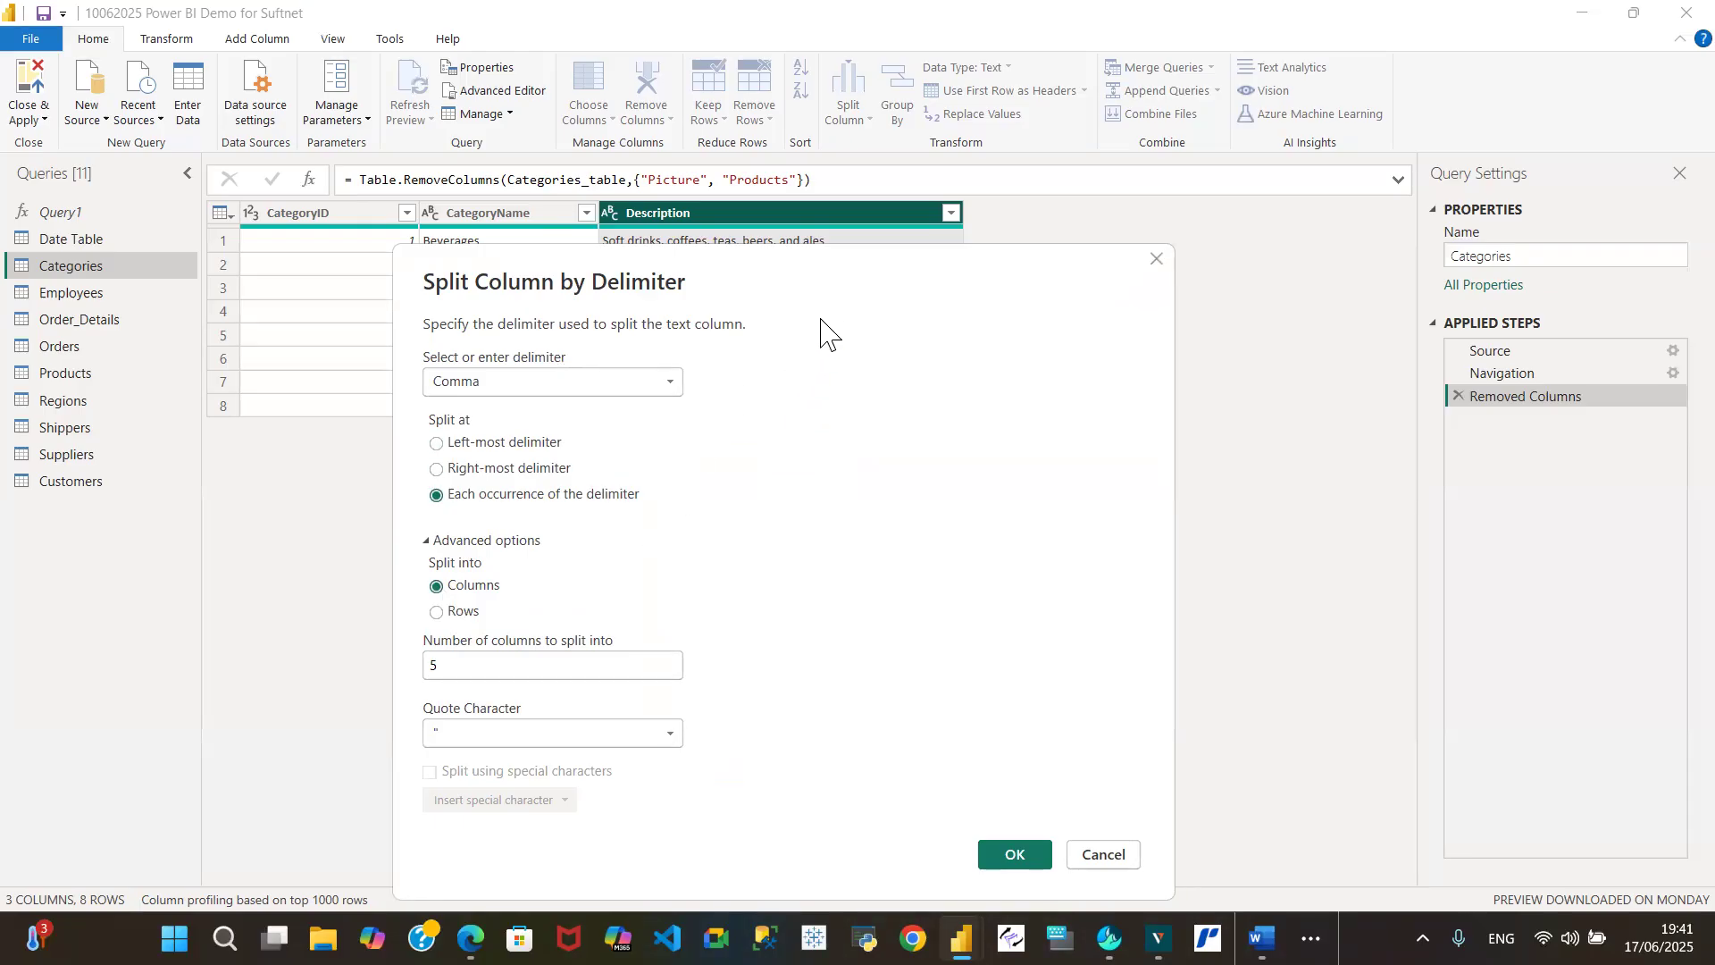
left_click_drag(821, 333, 828, 518)
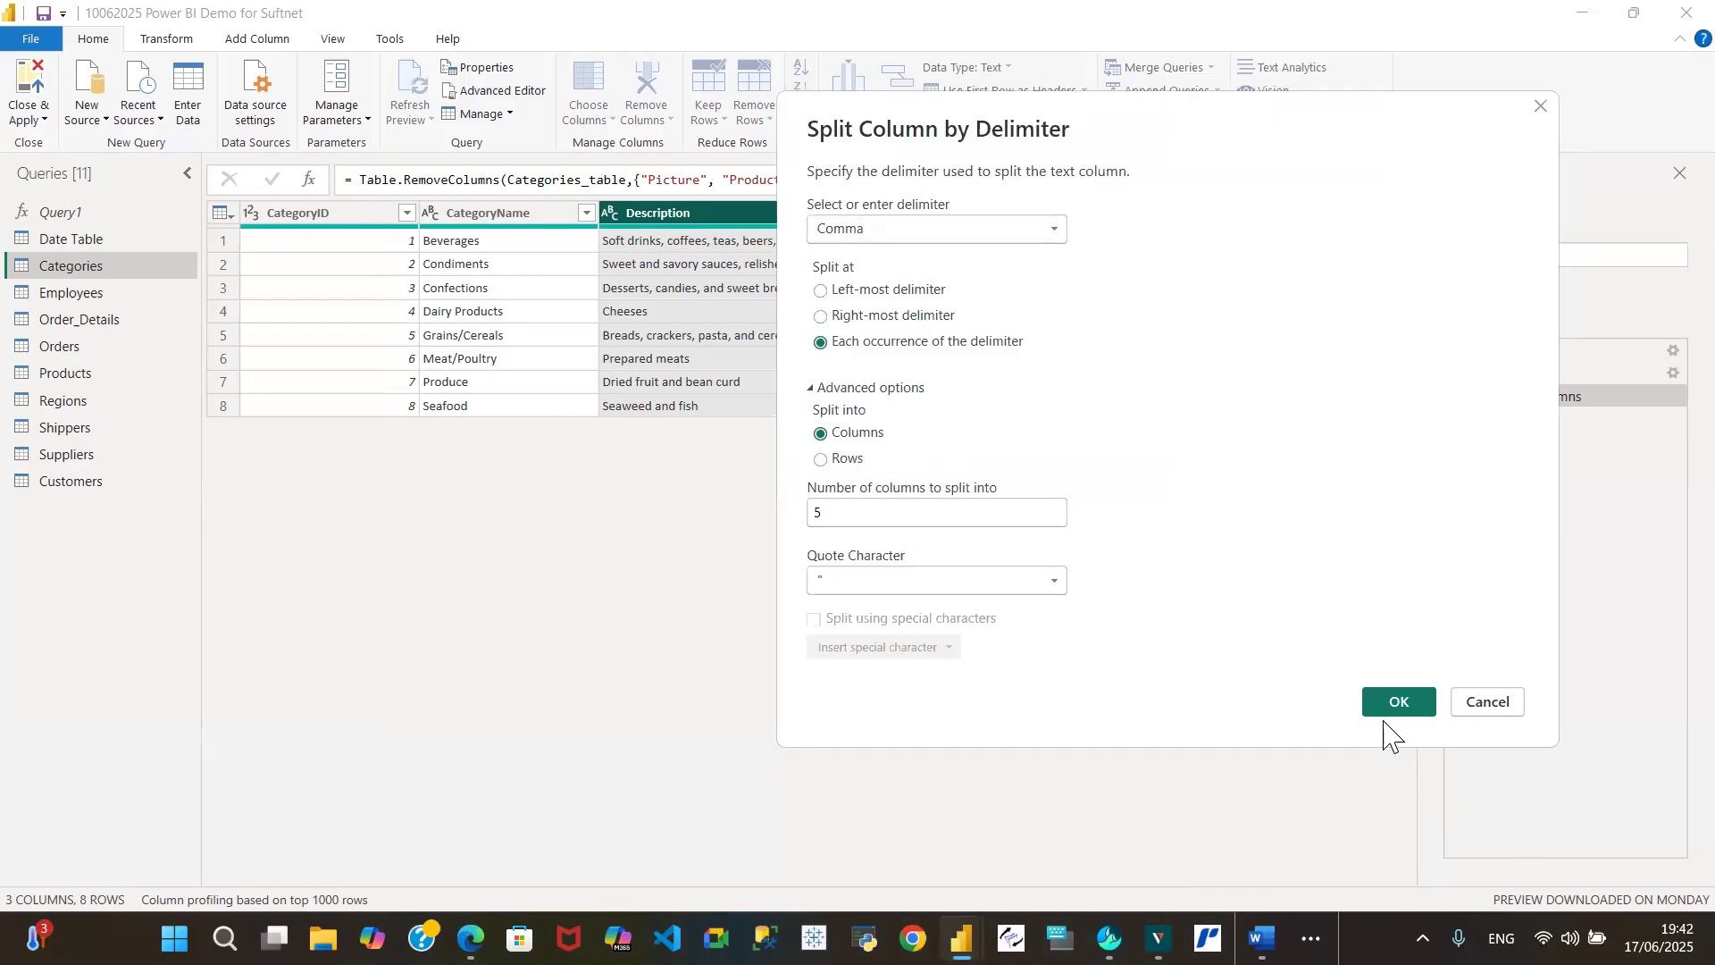
left_click(1394, 705)
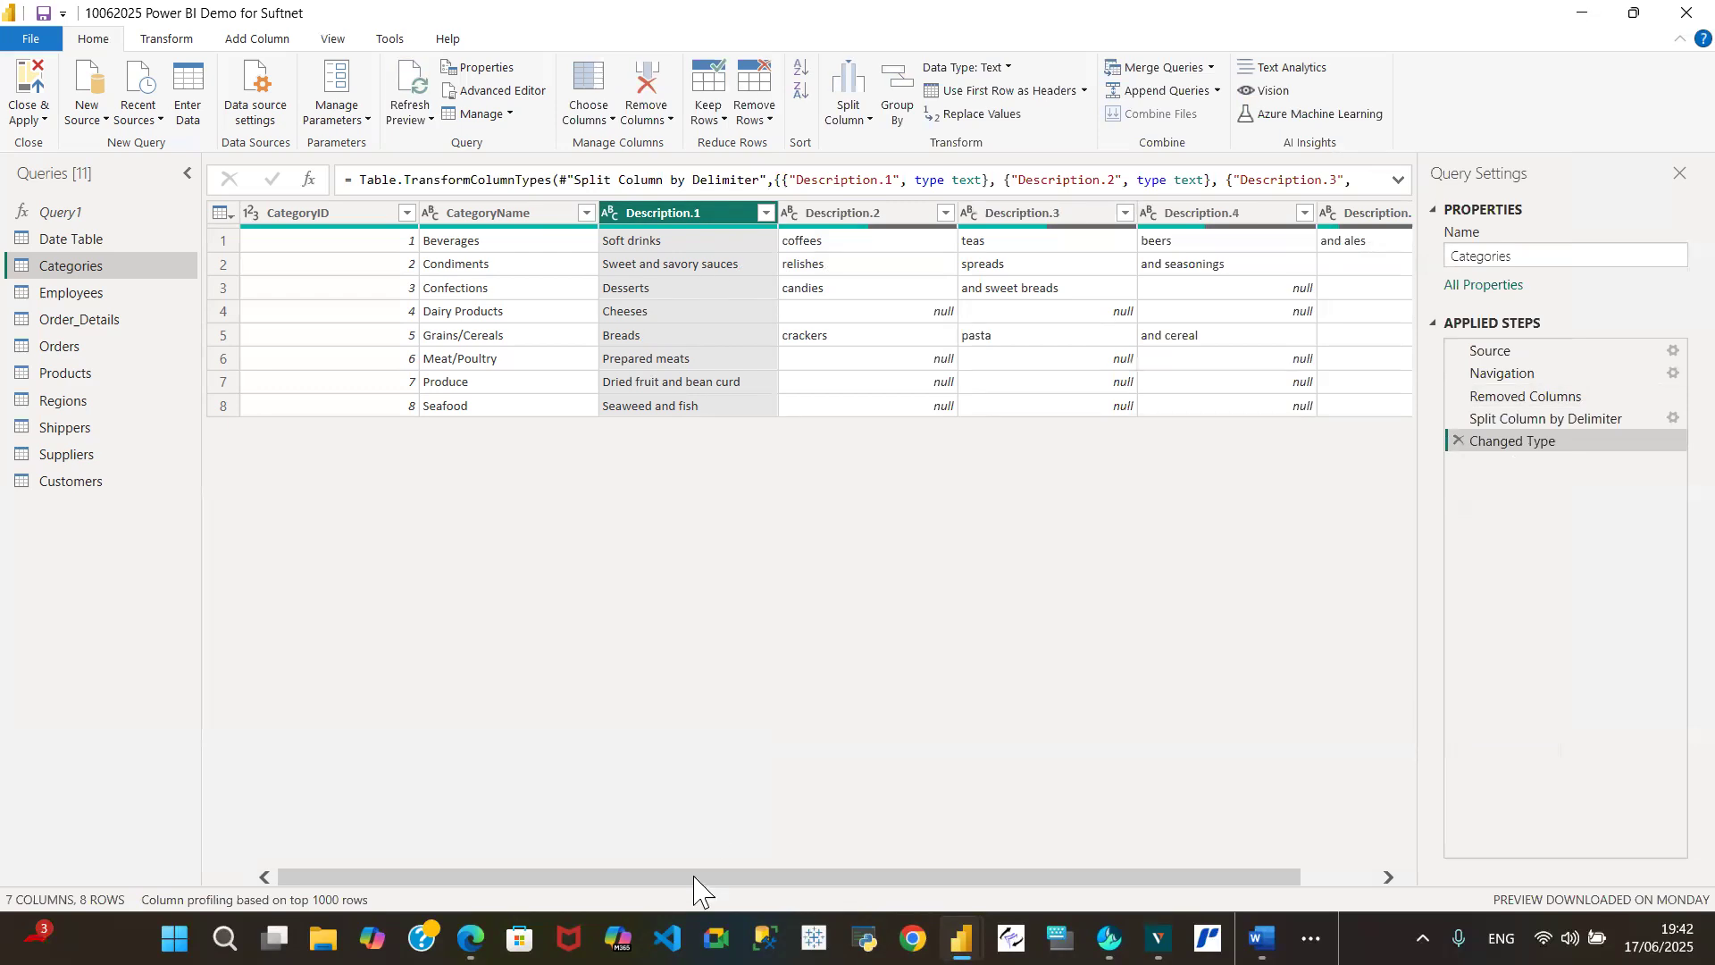
- Edit the Split Column by Delimiter step of Categories to split the Description values into rows
left_click_drag(695, 877, 769, 876)
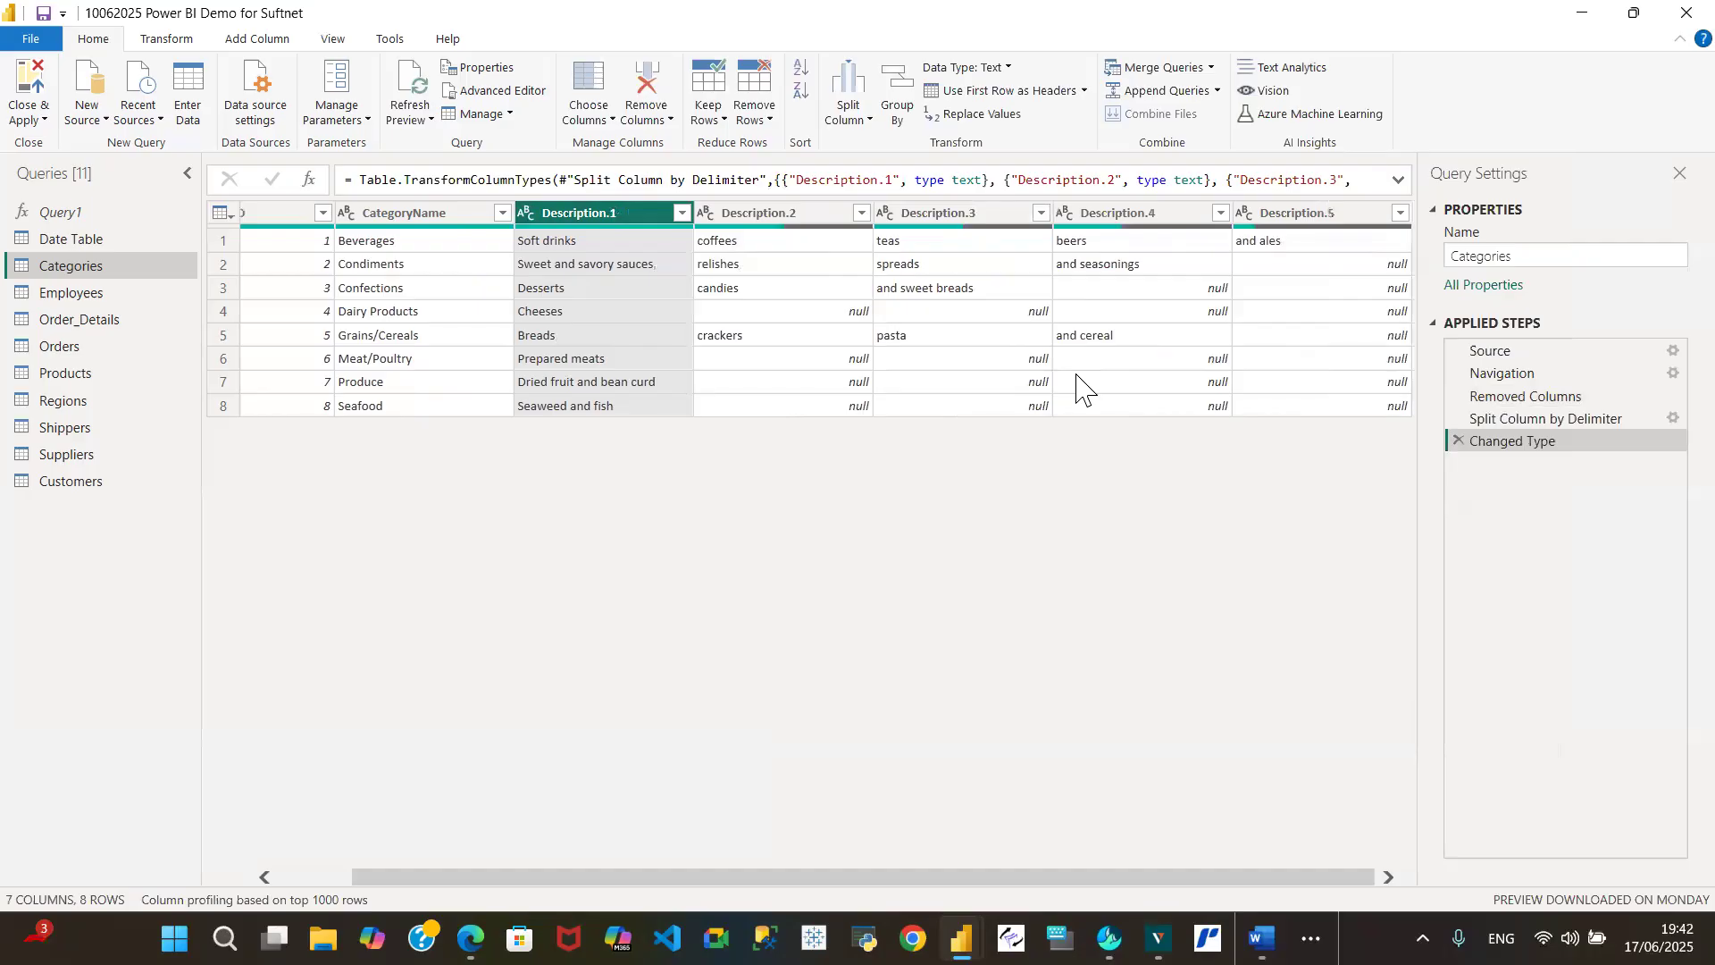
left_click_drag(561, 879, 372, 873)
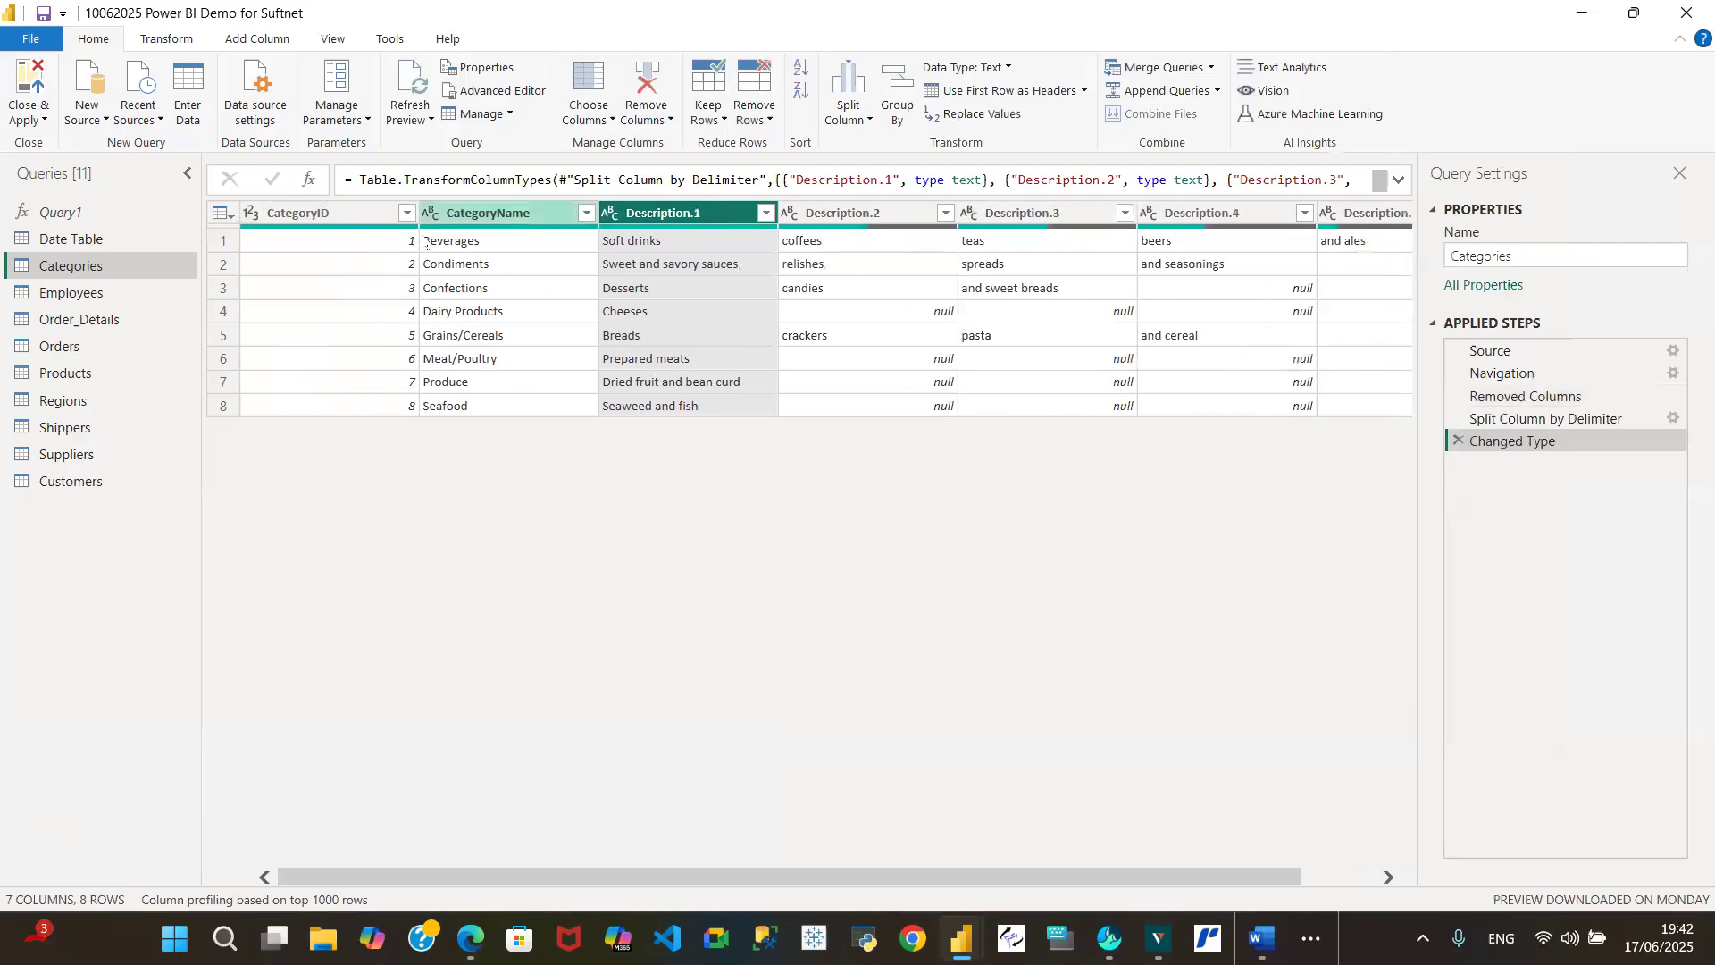
left_click_drag(1568, 417, 1558, 444)
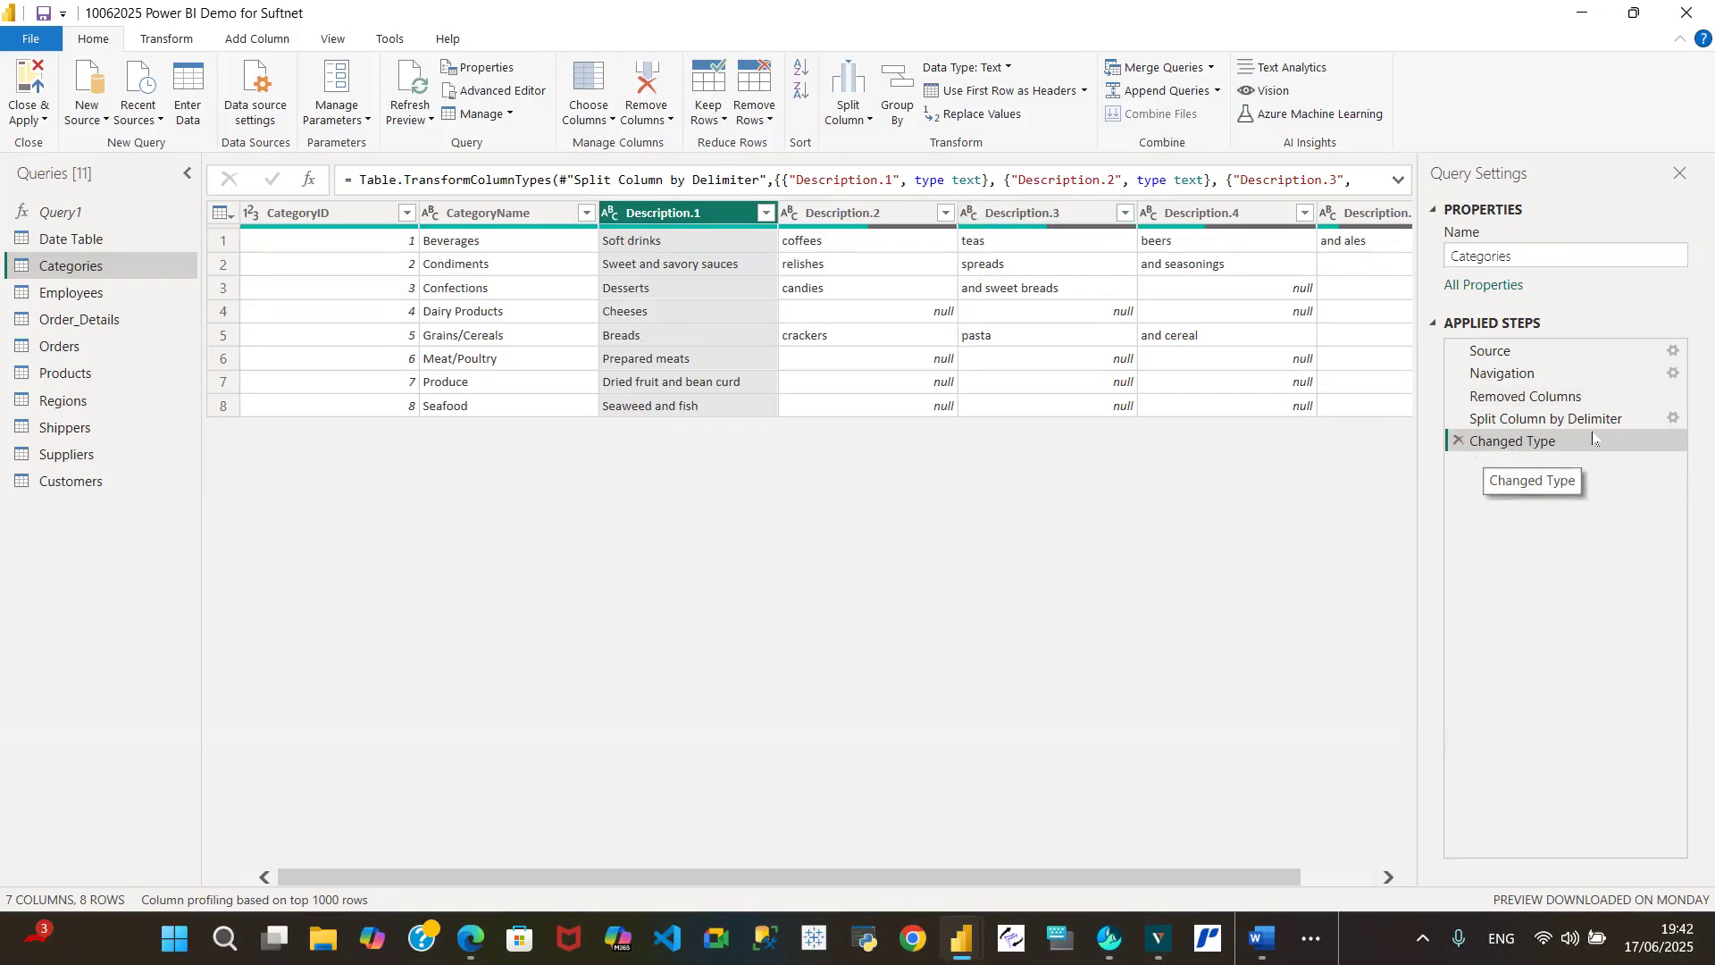
left_click(1664, 417)
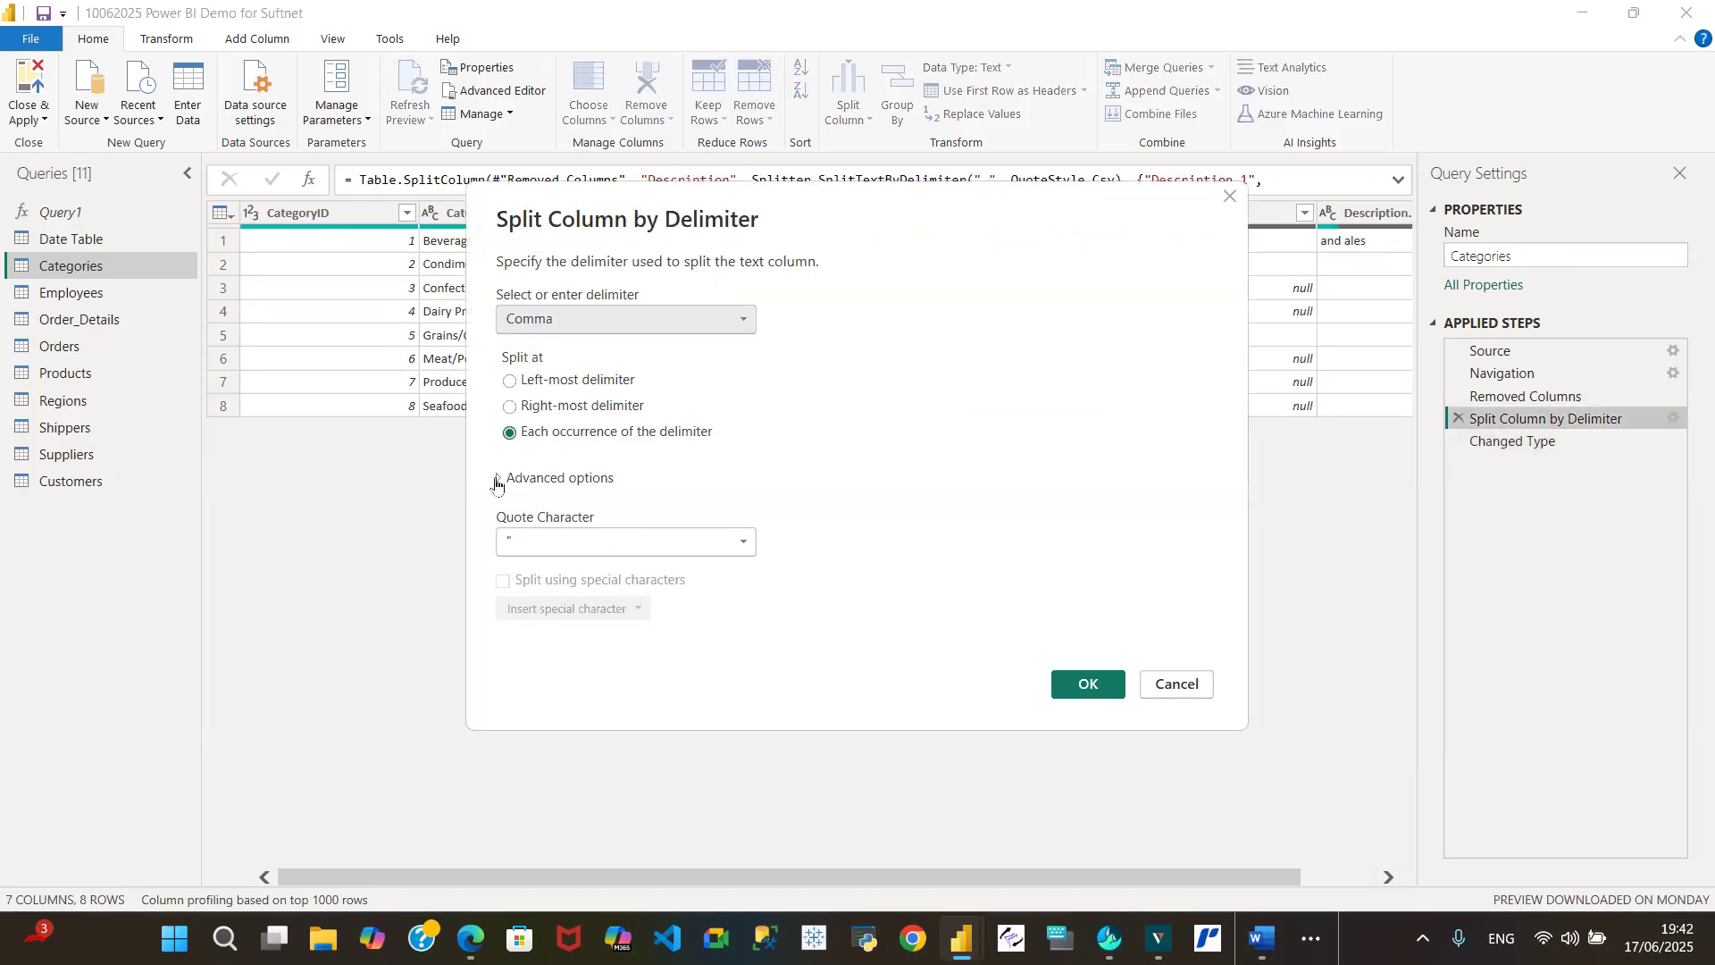
left_click(499, 480)
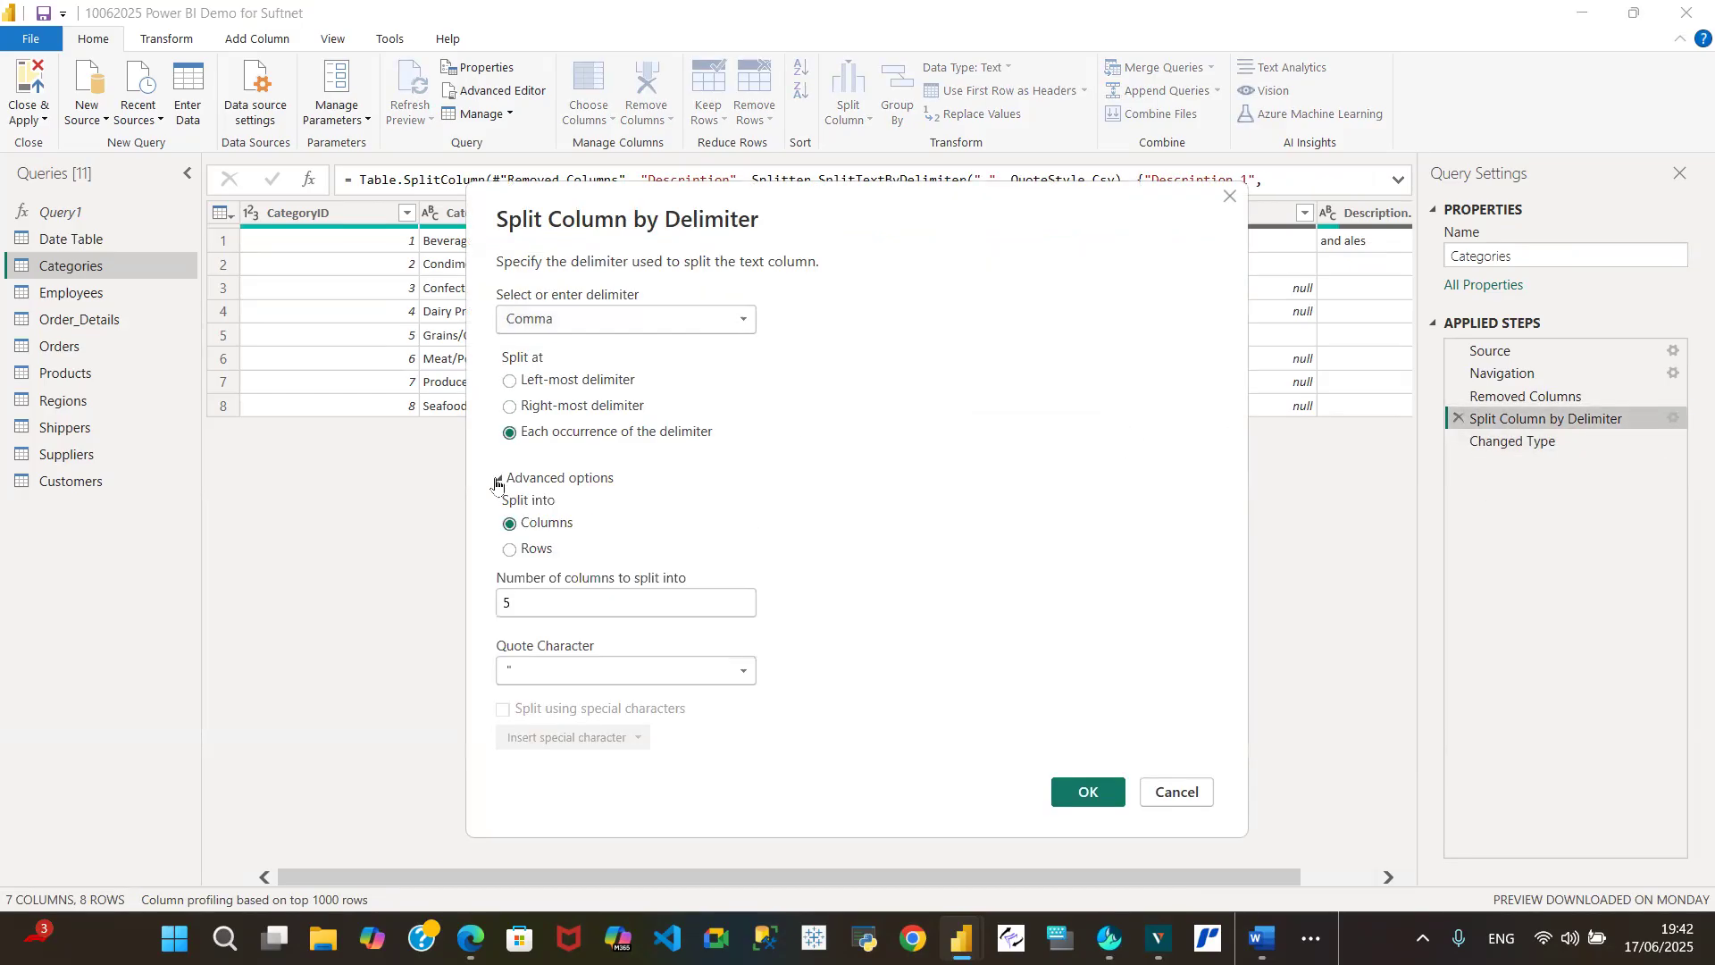
left_click(510, 550)
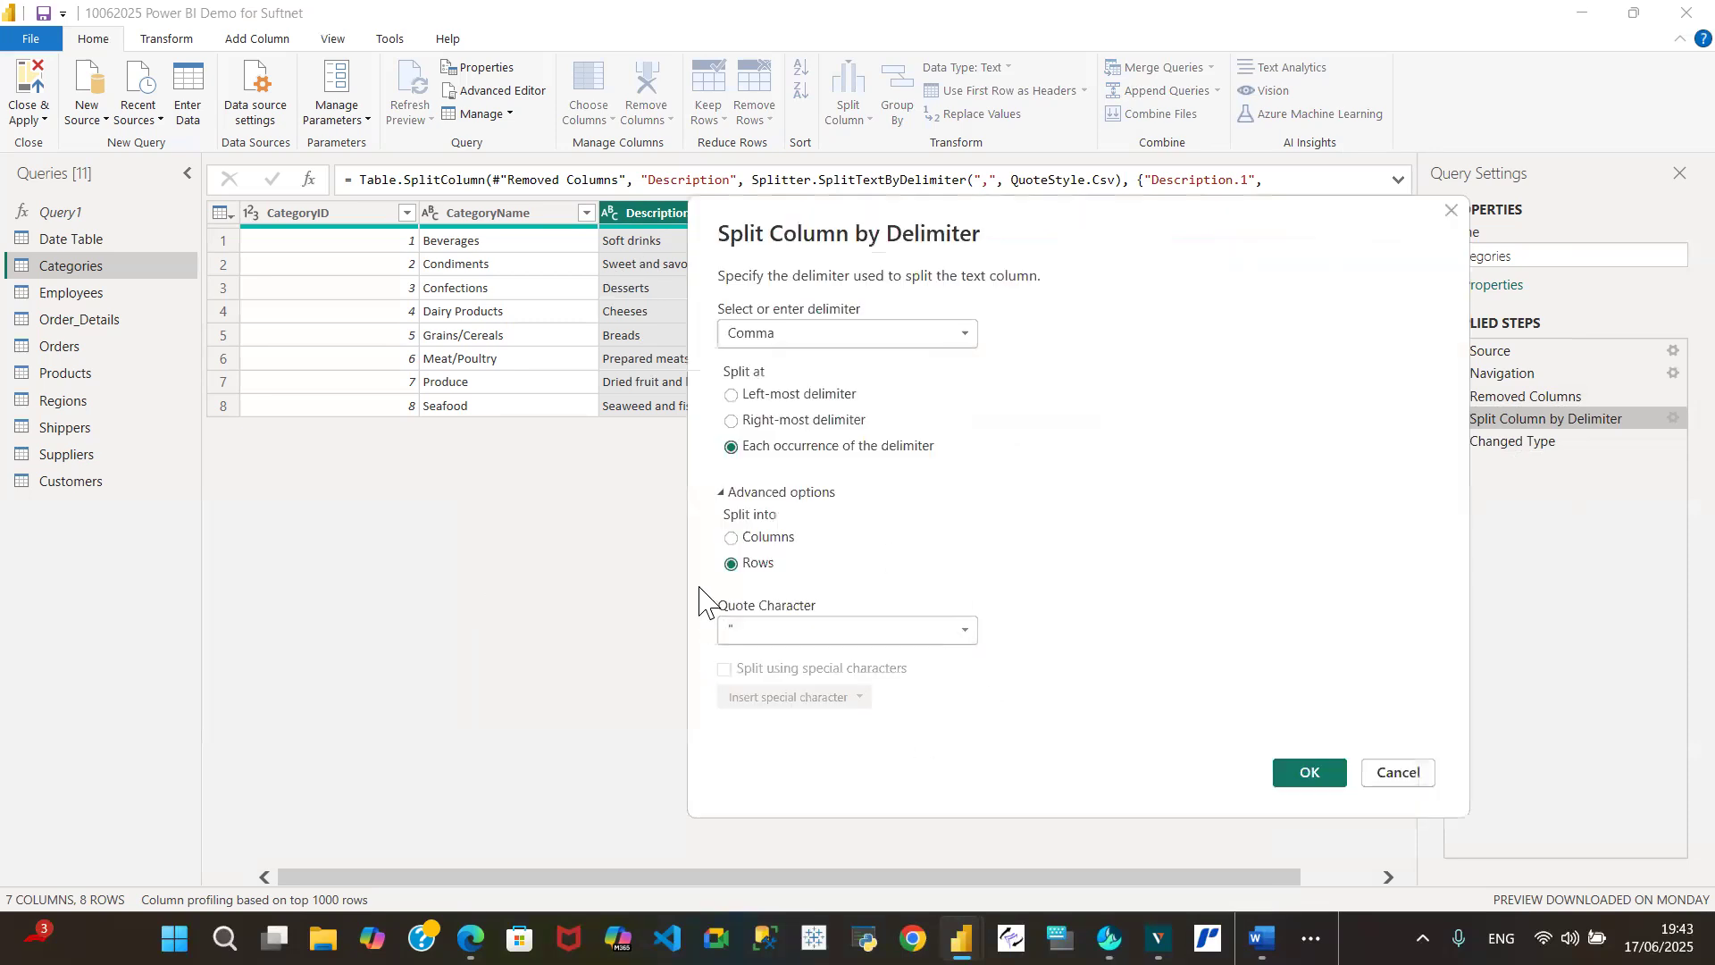
left_click(732, 564)
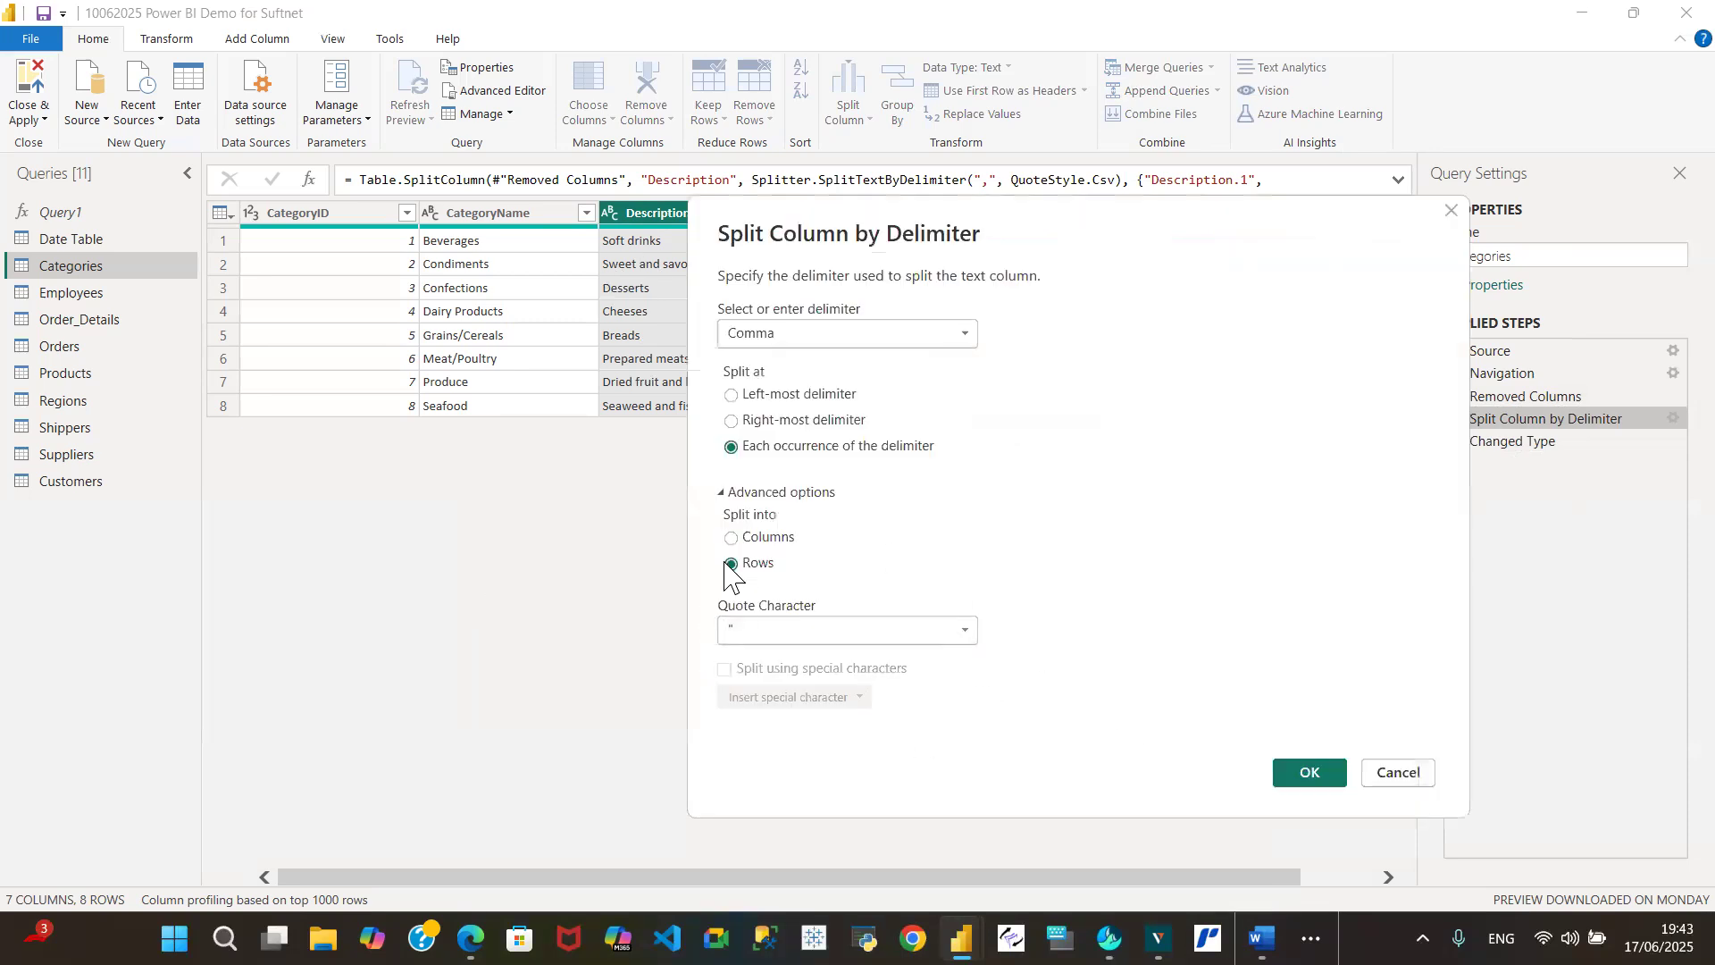
left_click(1309, 774)
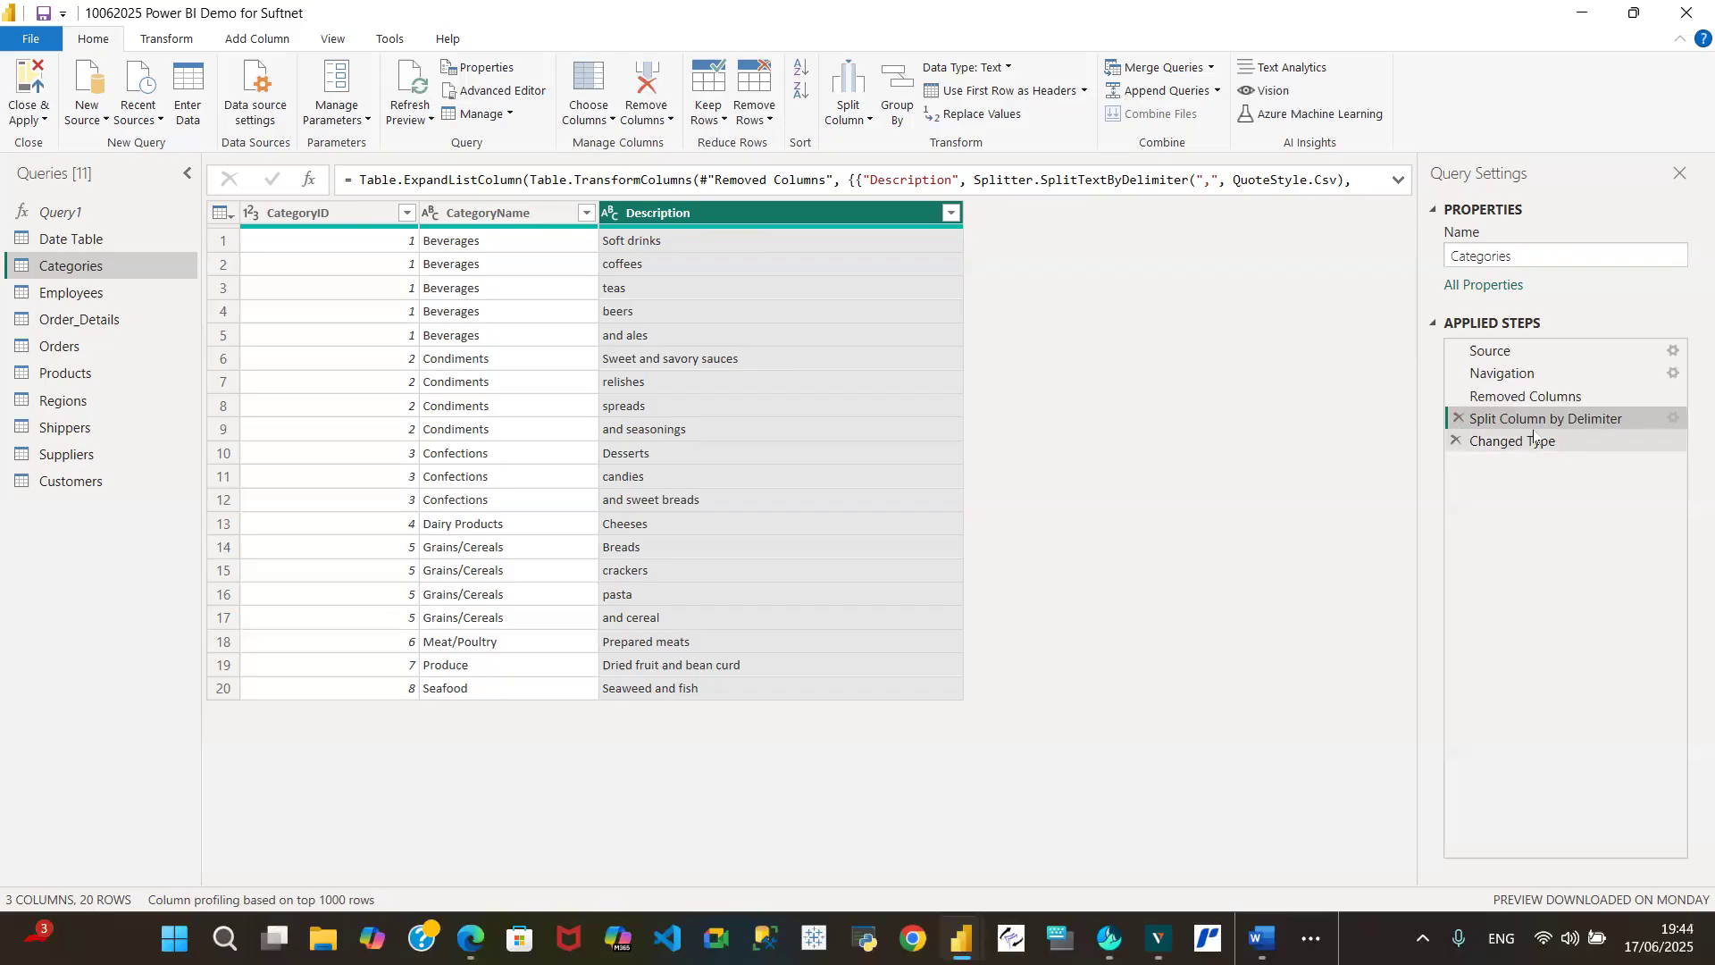
- Switch the Description split in the Categories query back to splitting into columns
left_click(1675, 419)
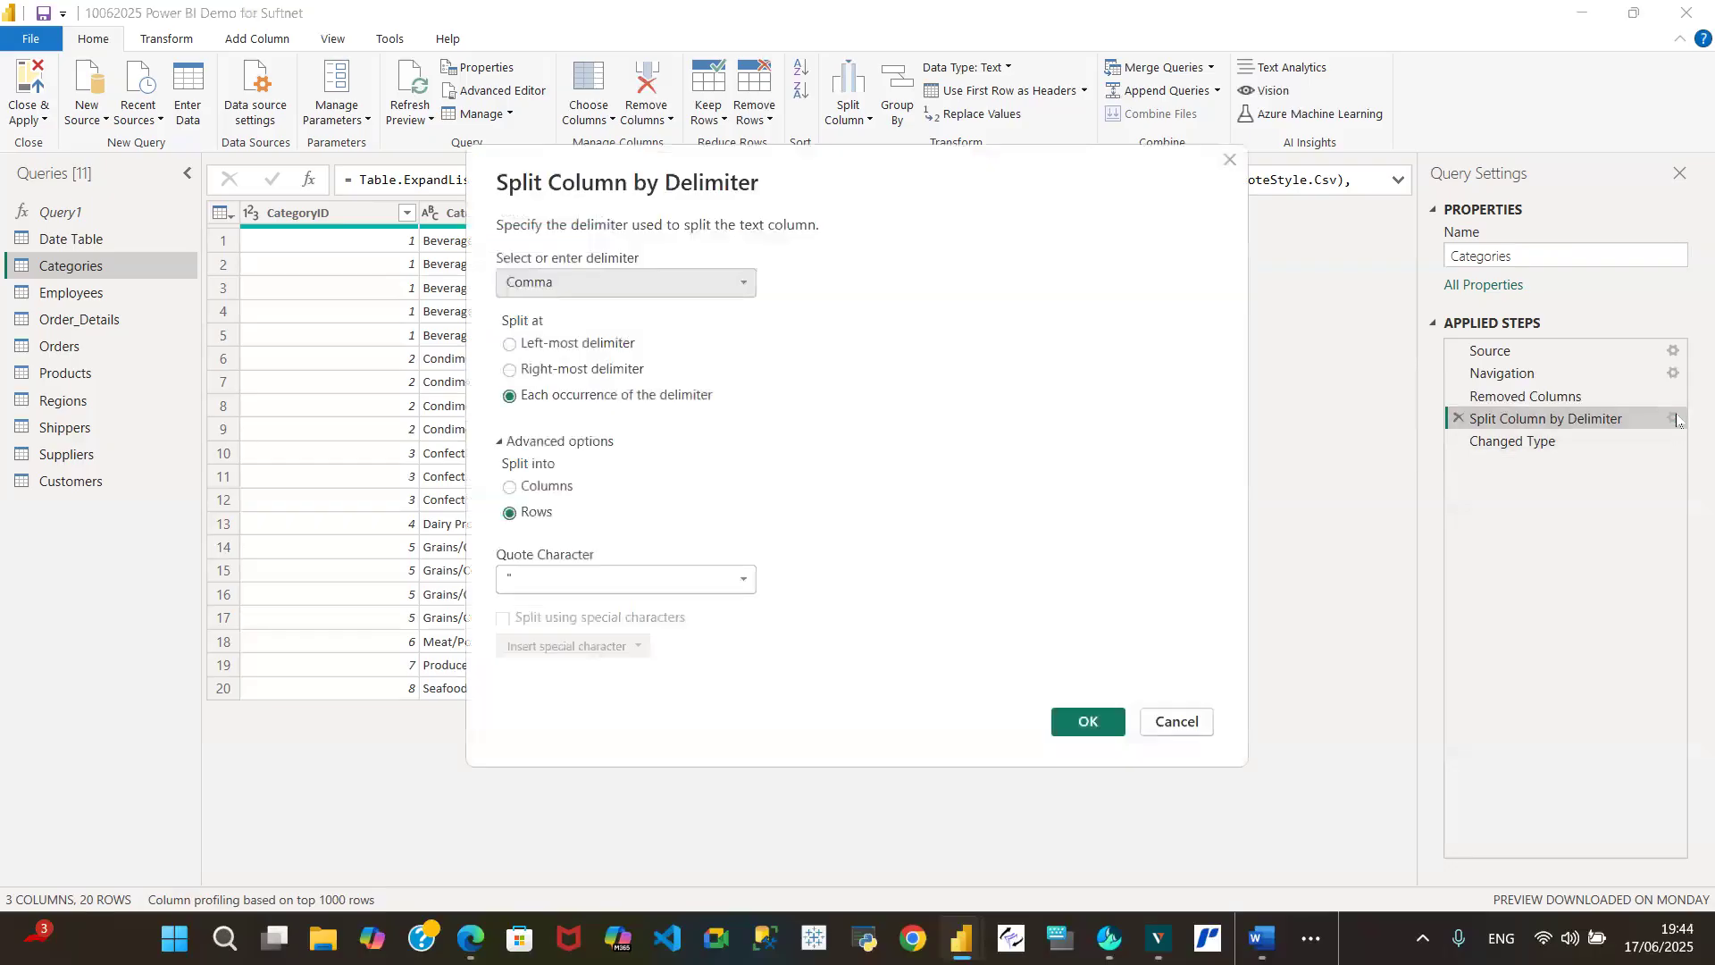
left_click(510, 488)
left_click(1086, 758)
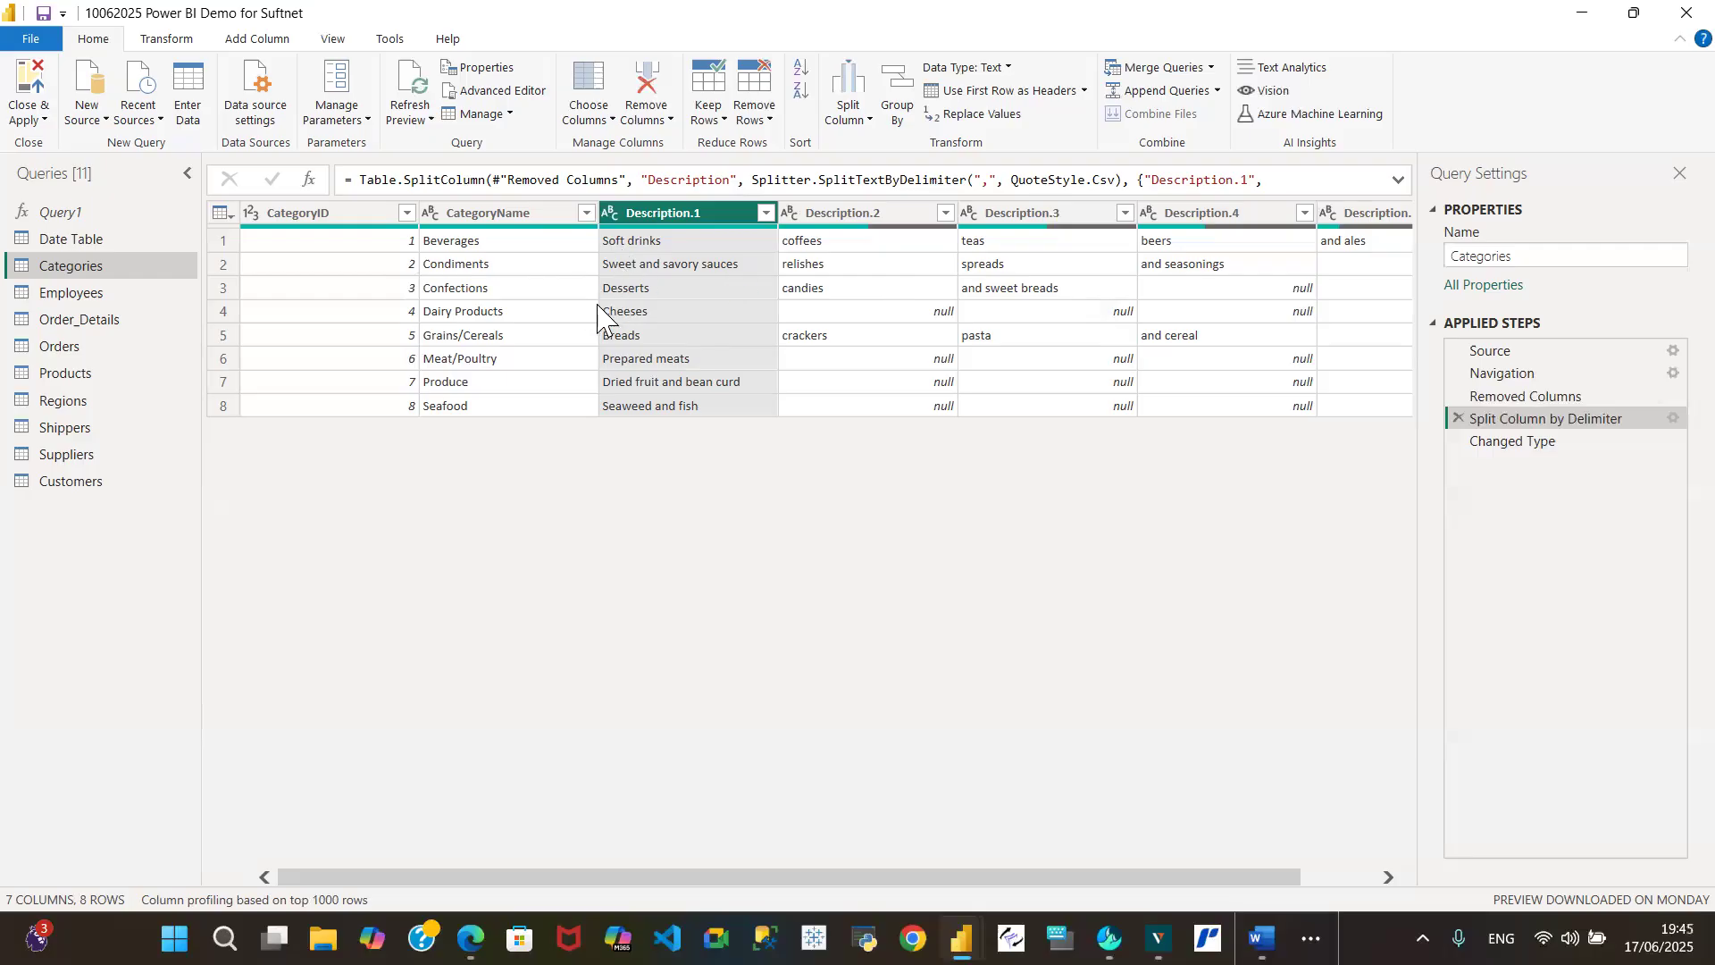
- Reconfigure the Categories query's Split Column by Delimiter step so that Description is split into rows
left_click(1673, 418)
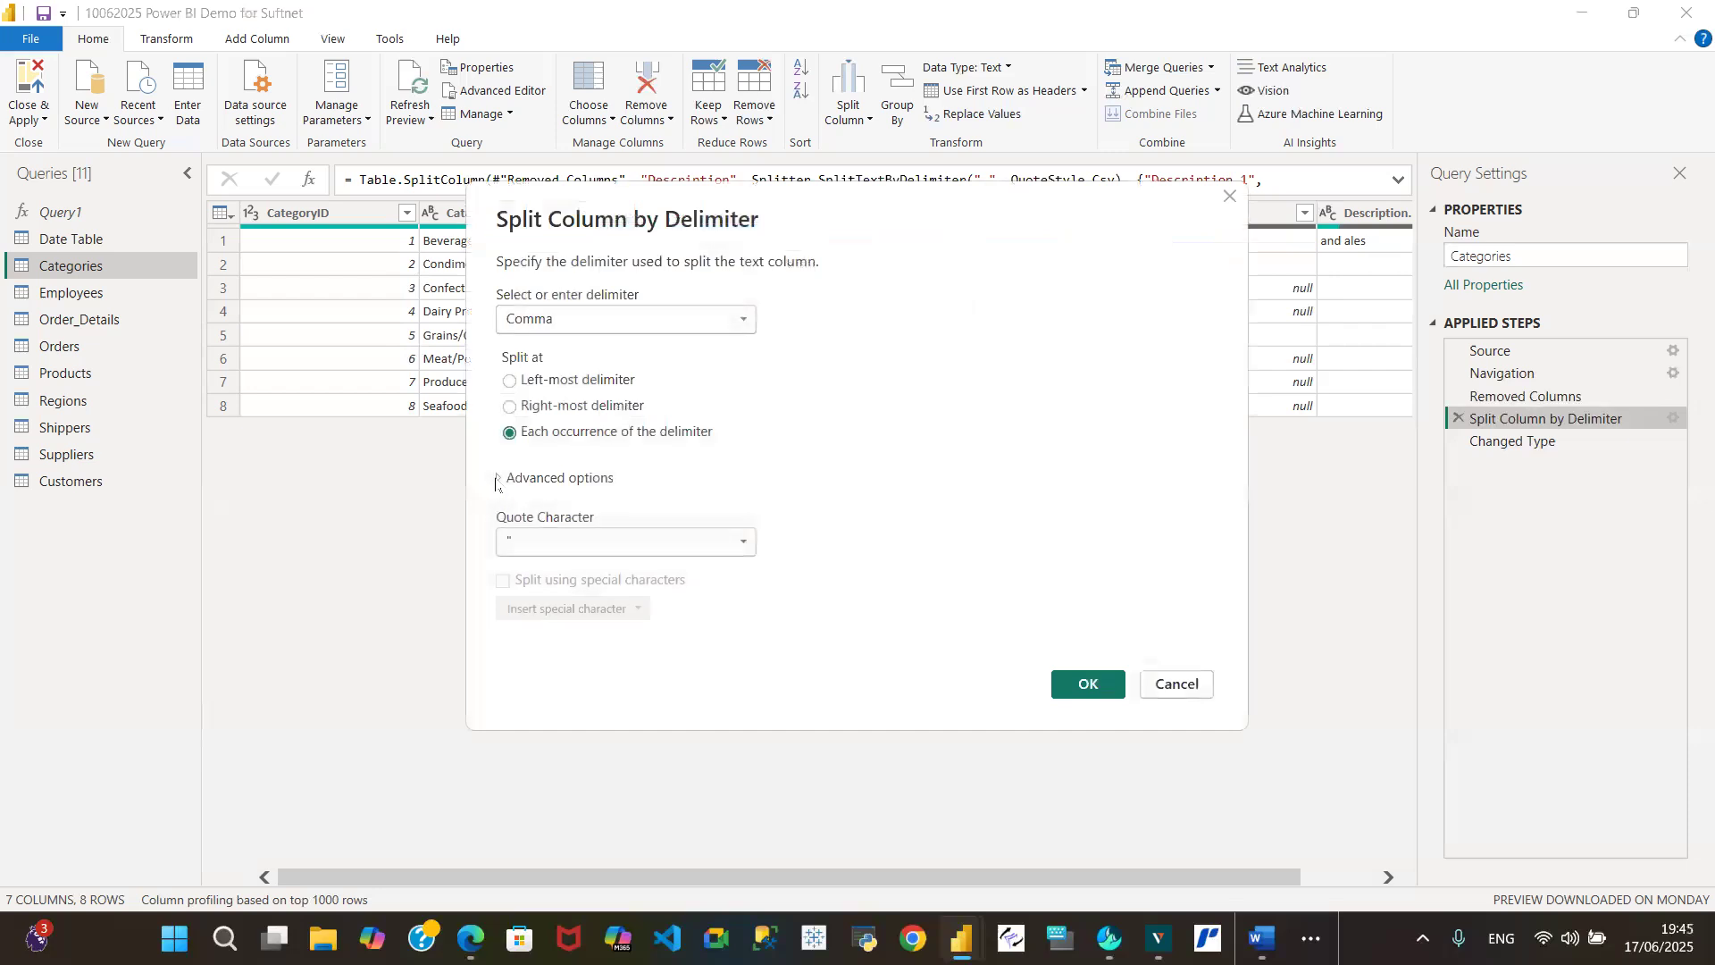
left_click(501, 480)
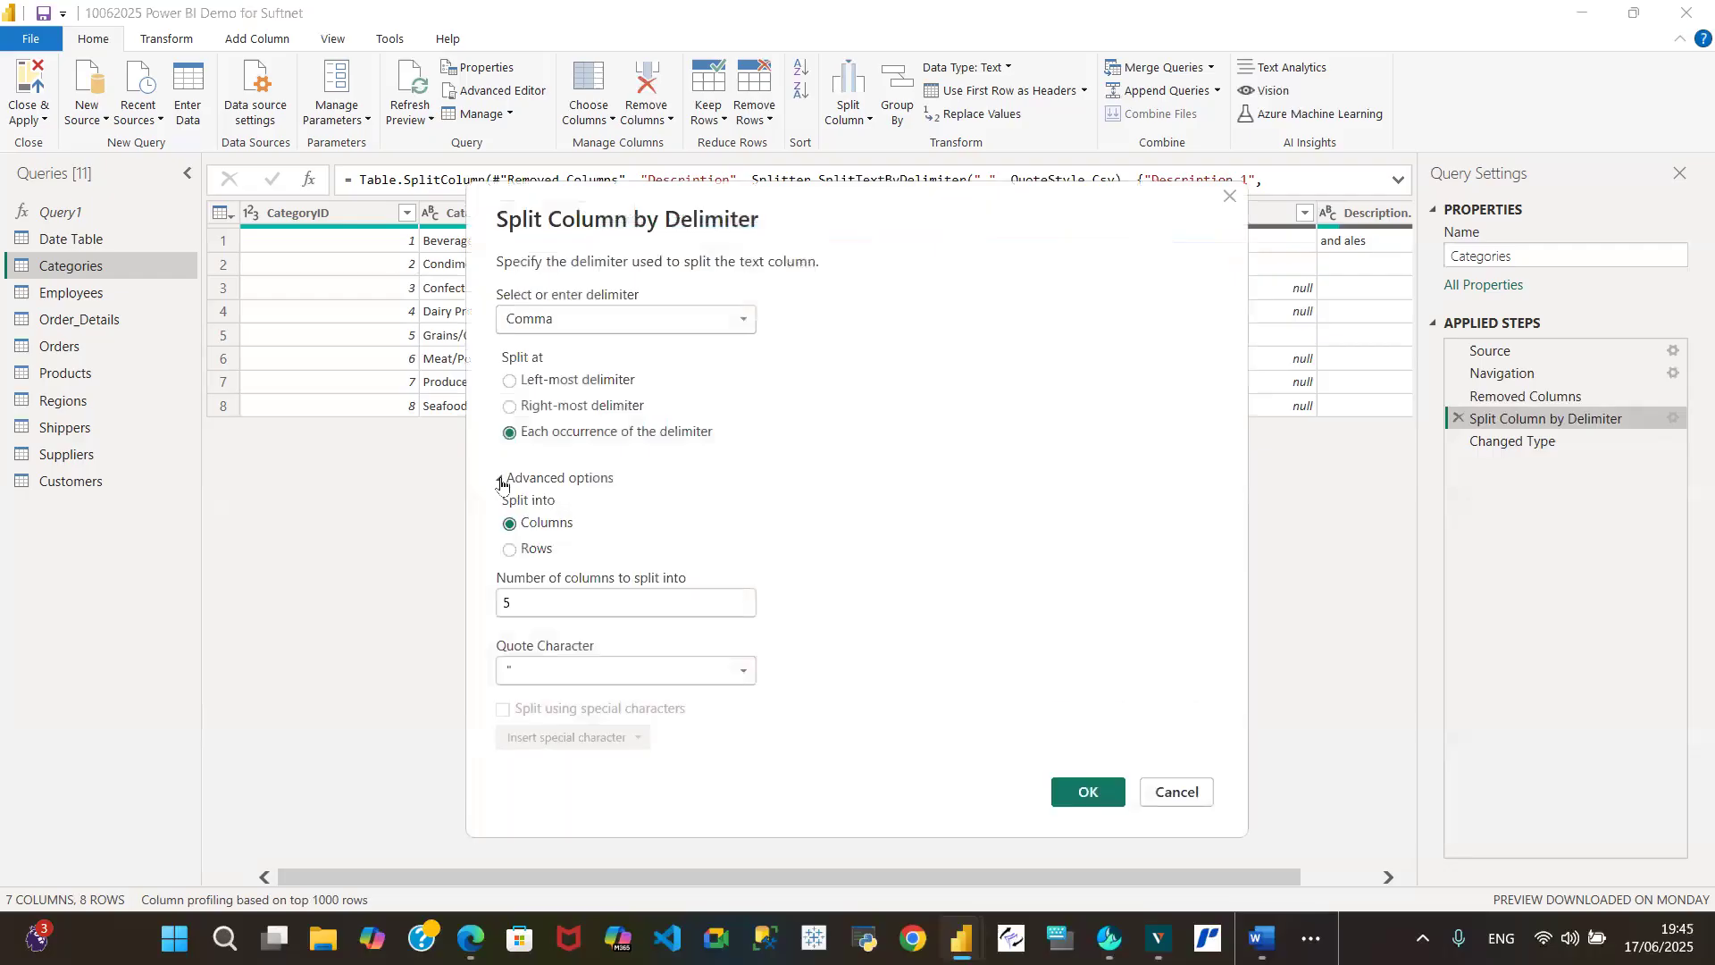
left_click(509, 551)
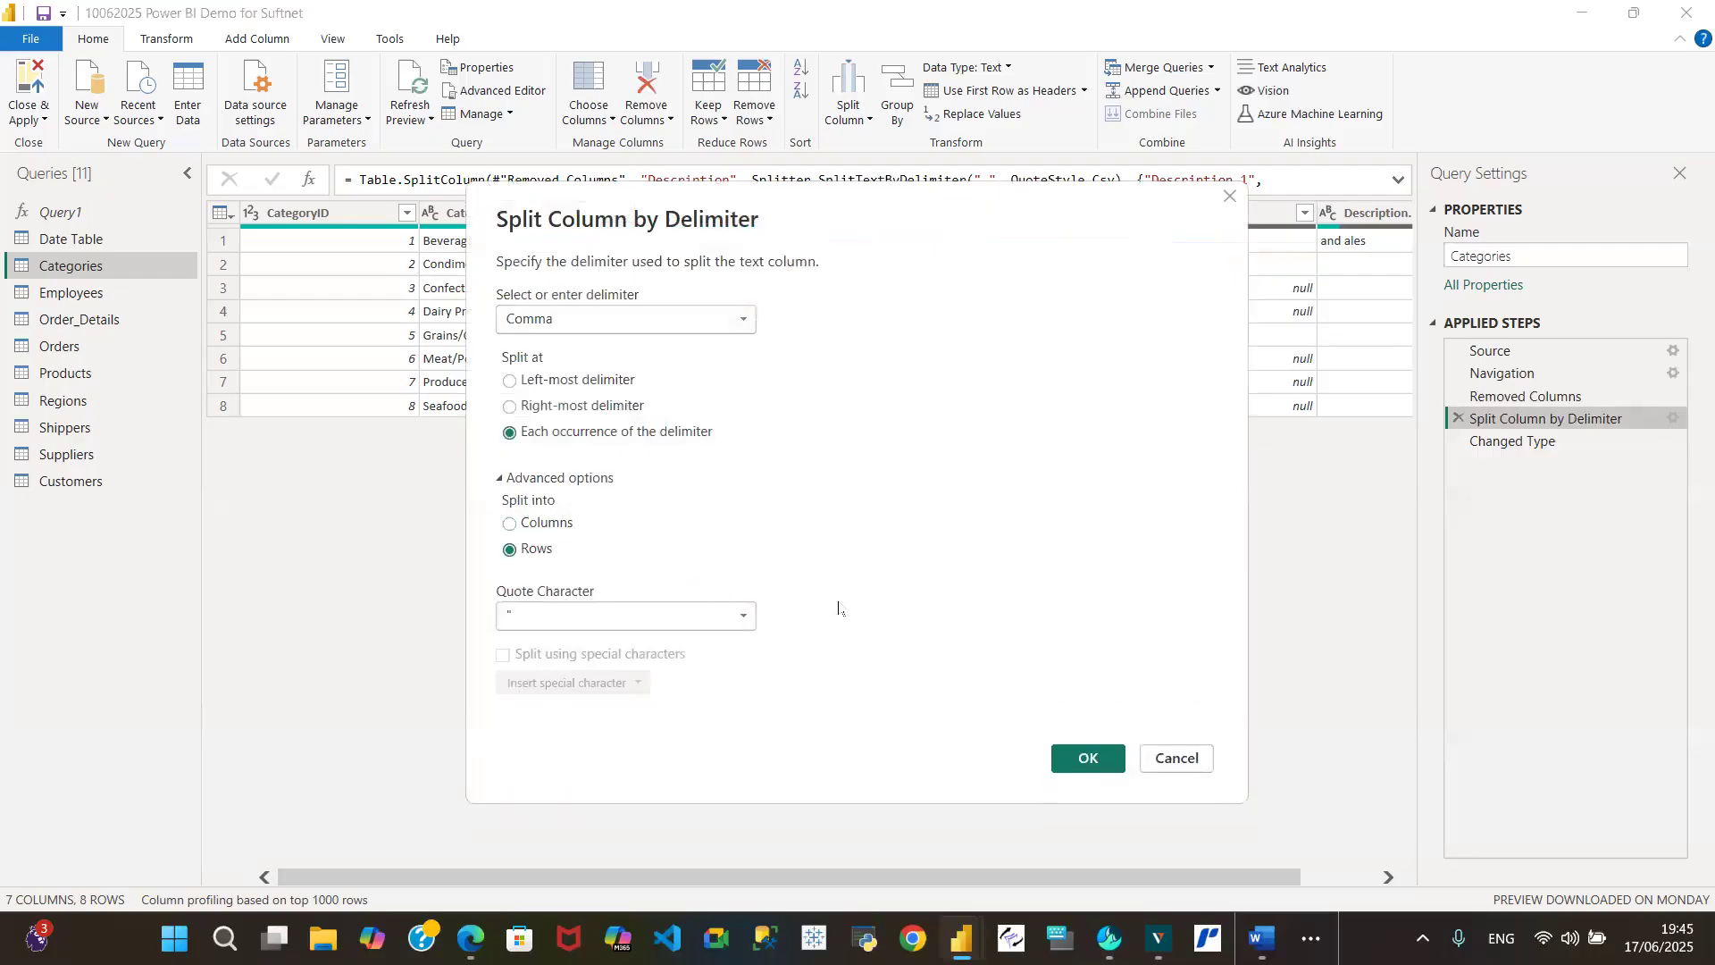
left_click(1086, 760)
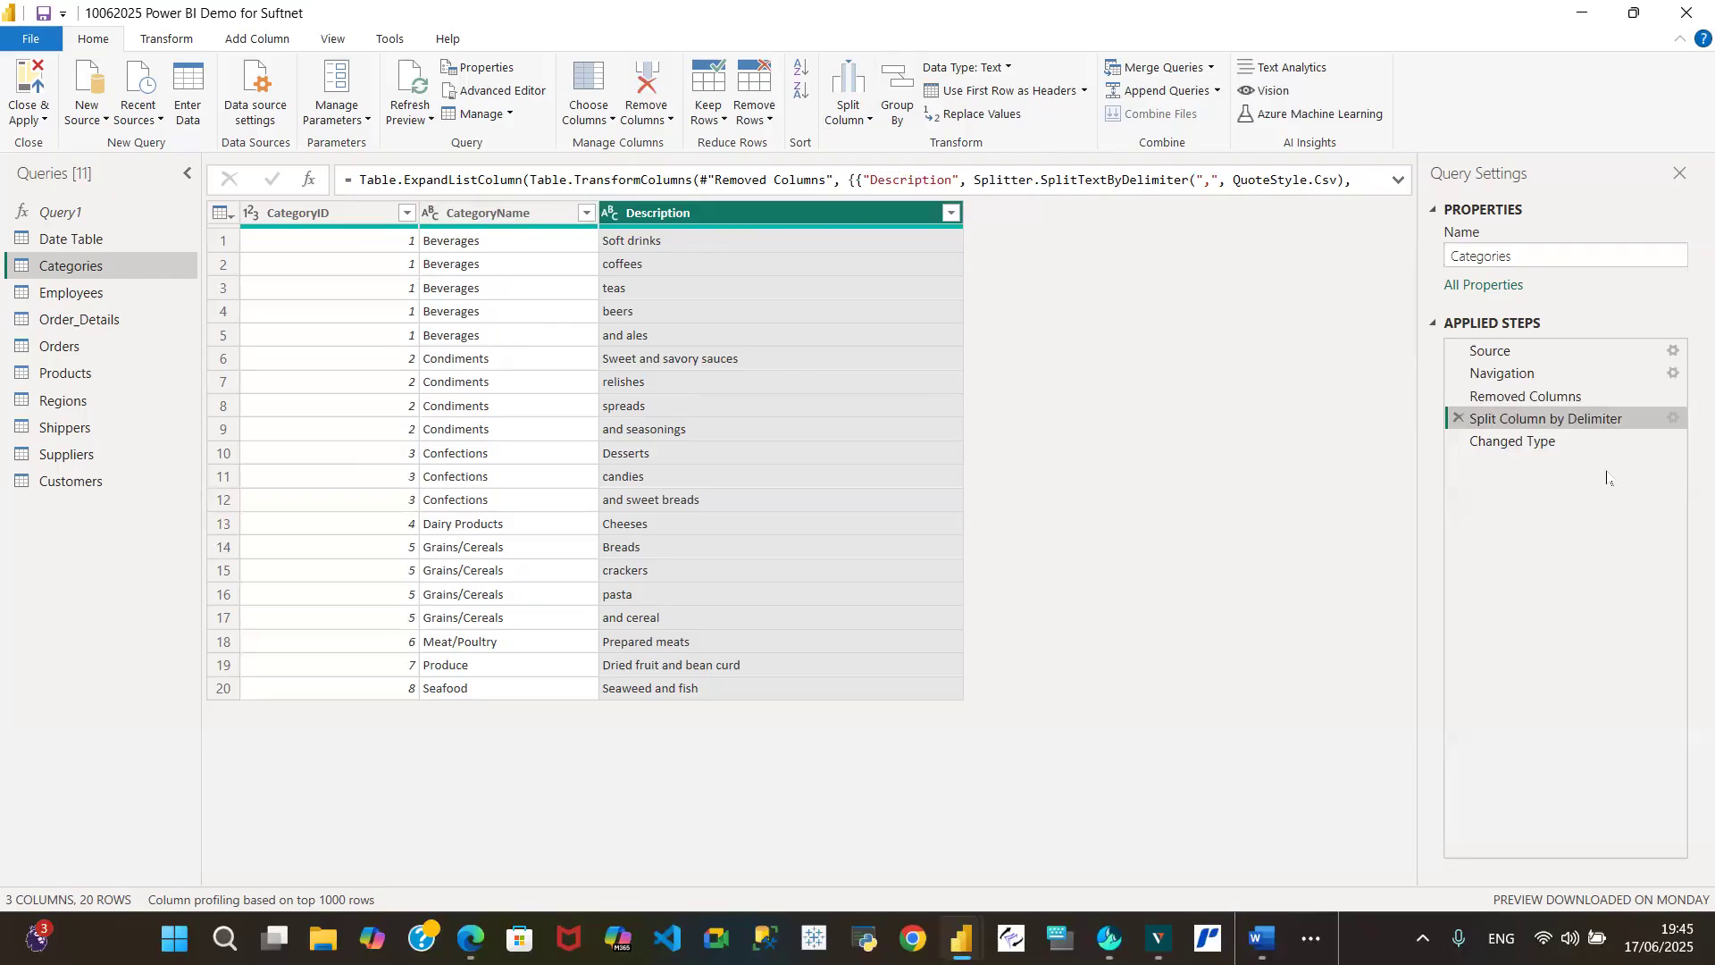
- Delete the Changed Type and Split Column by Delimiter steps from the Categories query
left_click(1458, 441)
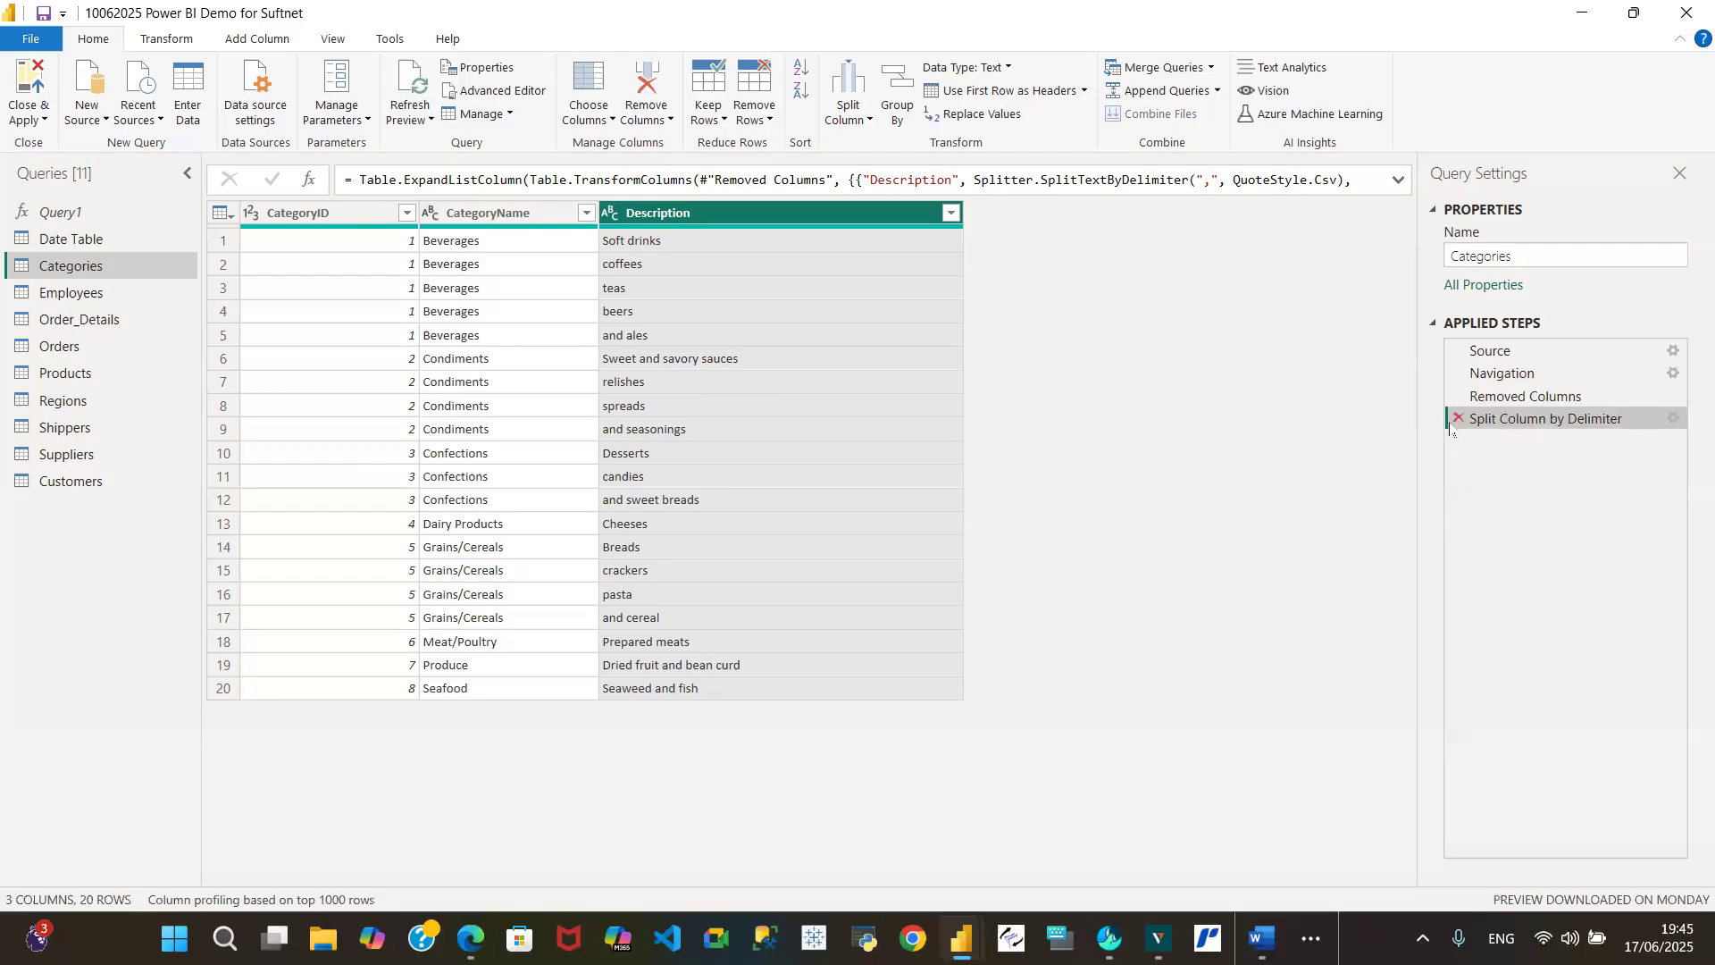
left_click(1457, 419)
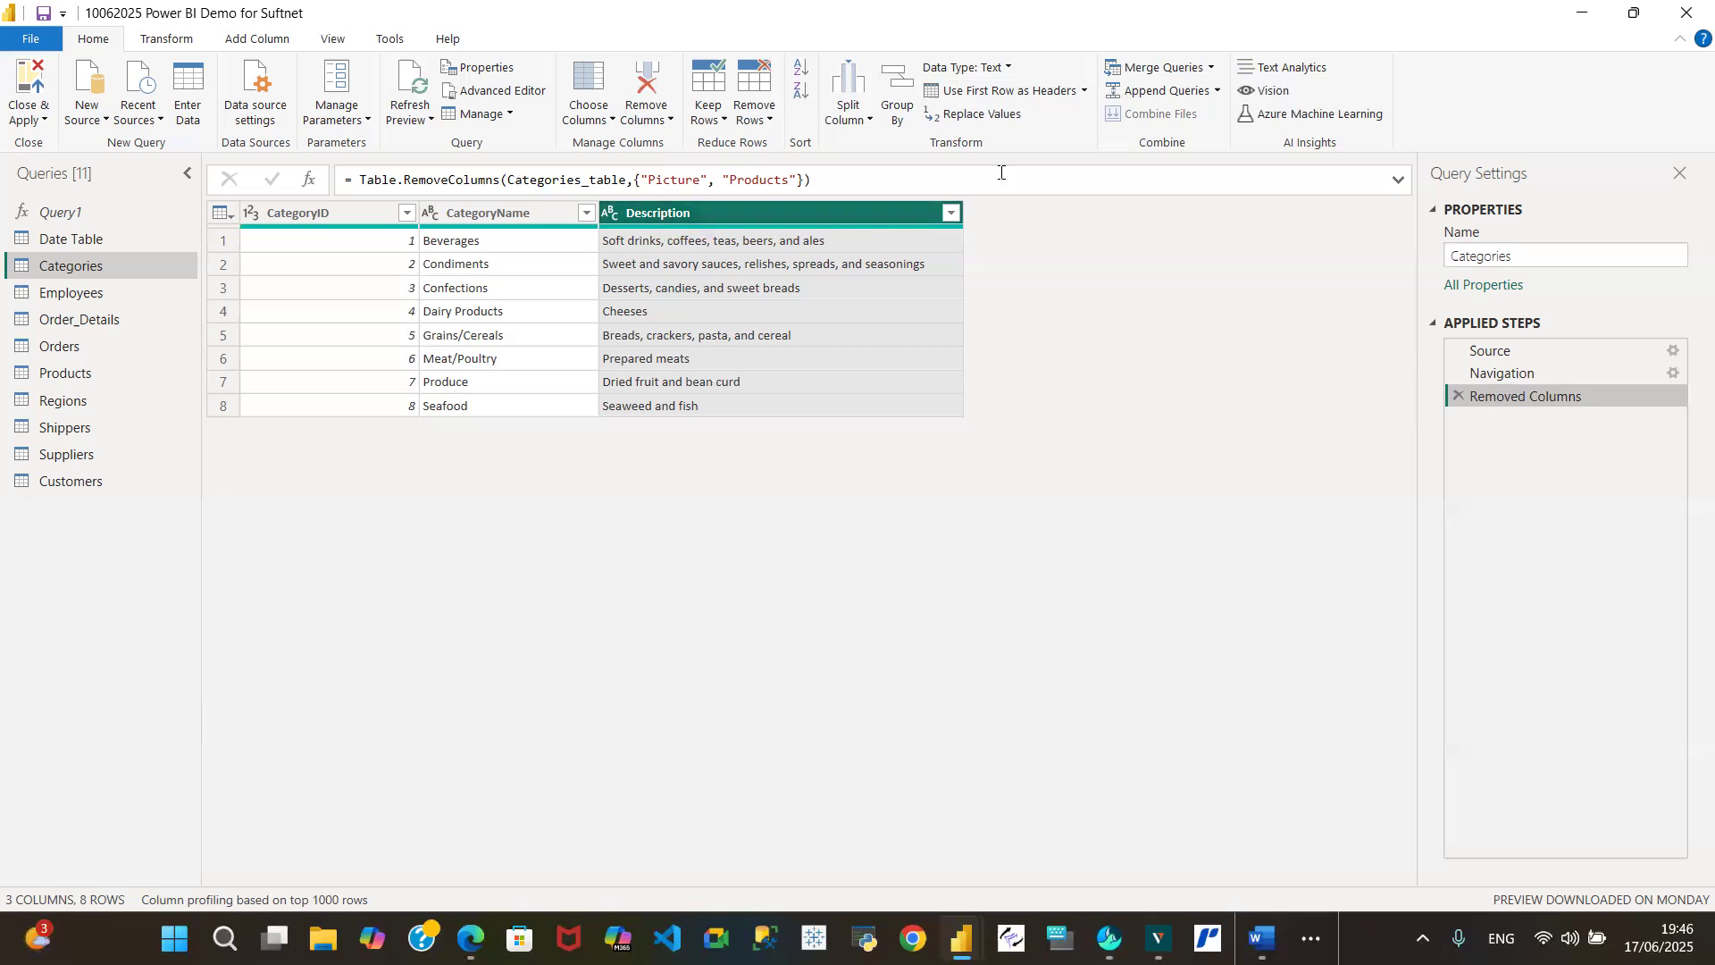
- Split the Categories Description column at each occurrence of the custom delimiter "and"
left_click(857, 111)
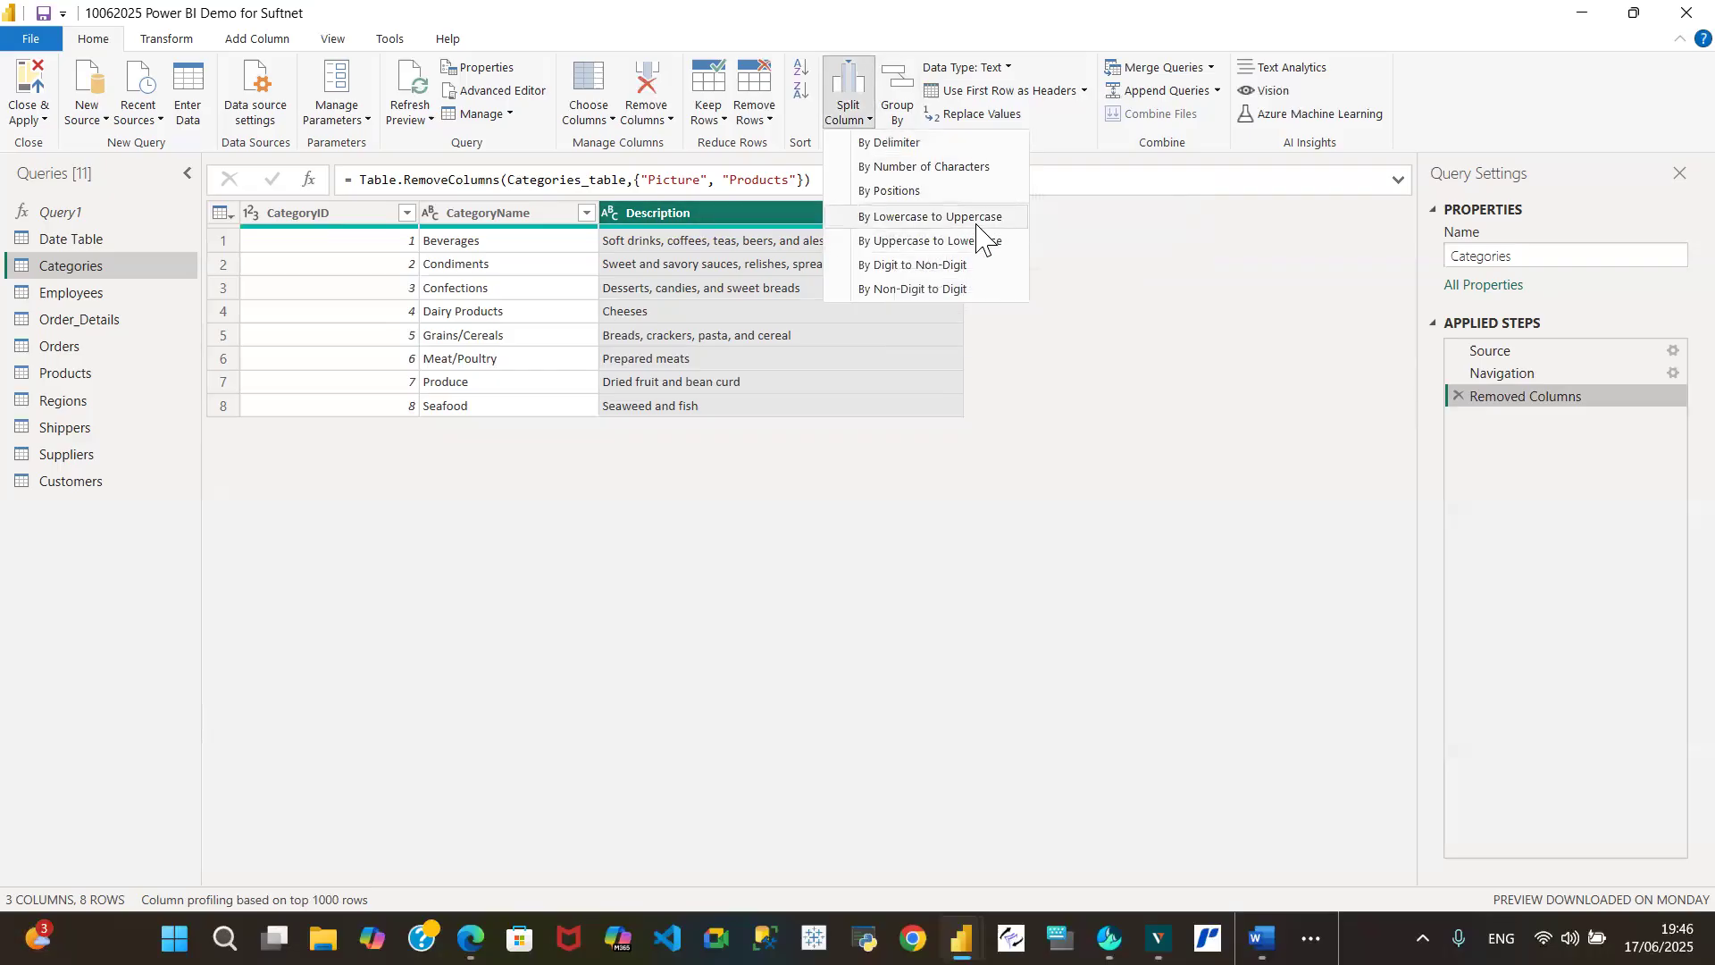
left_click(932, 143)
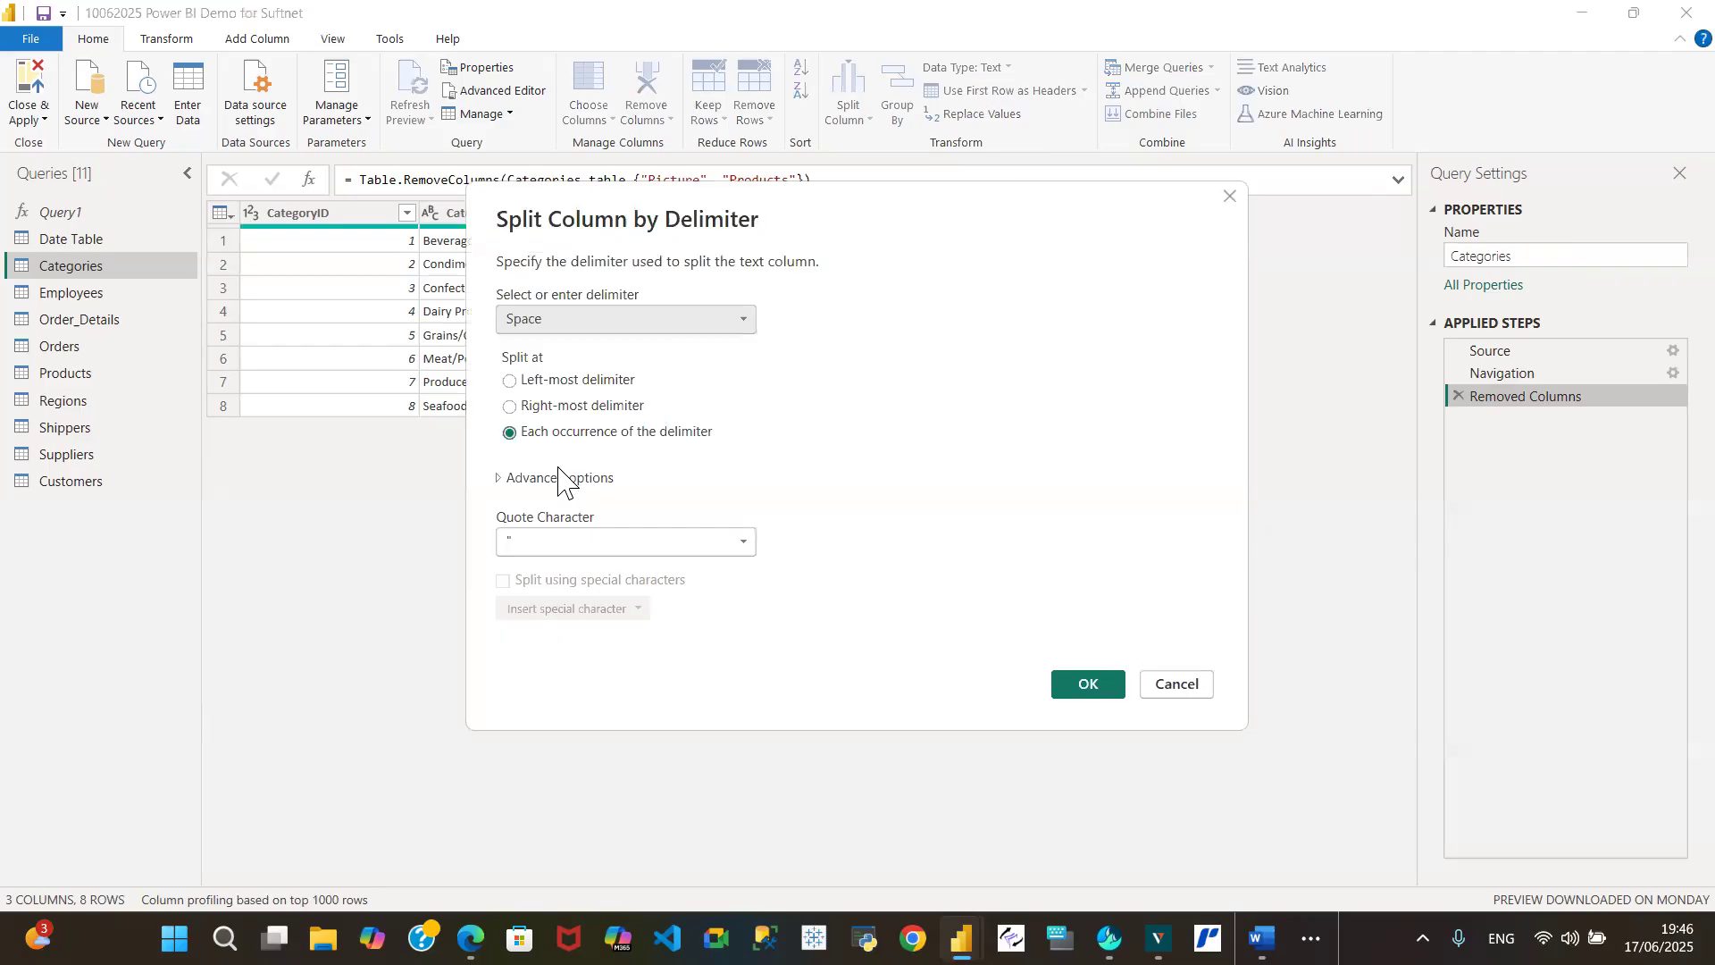
left_click(740, 324)
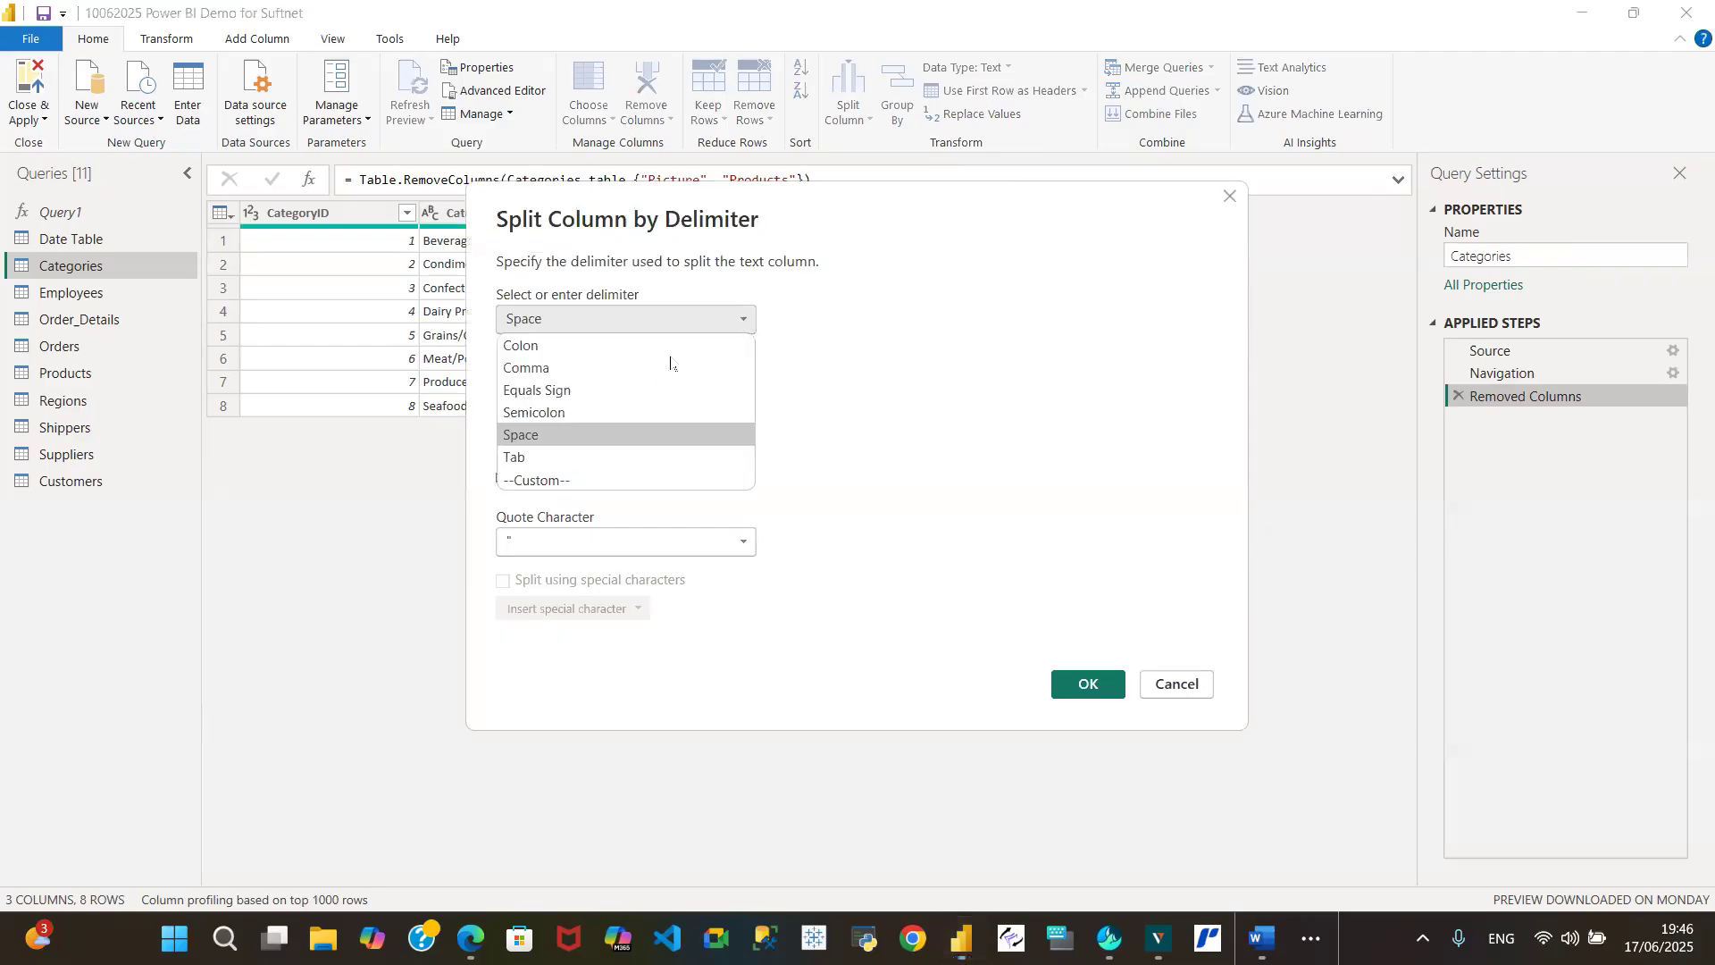
left_click(575, 480)
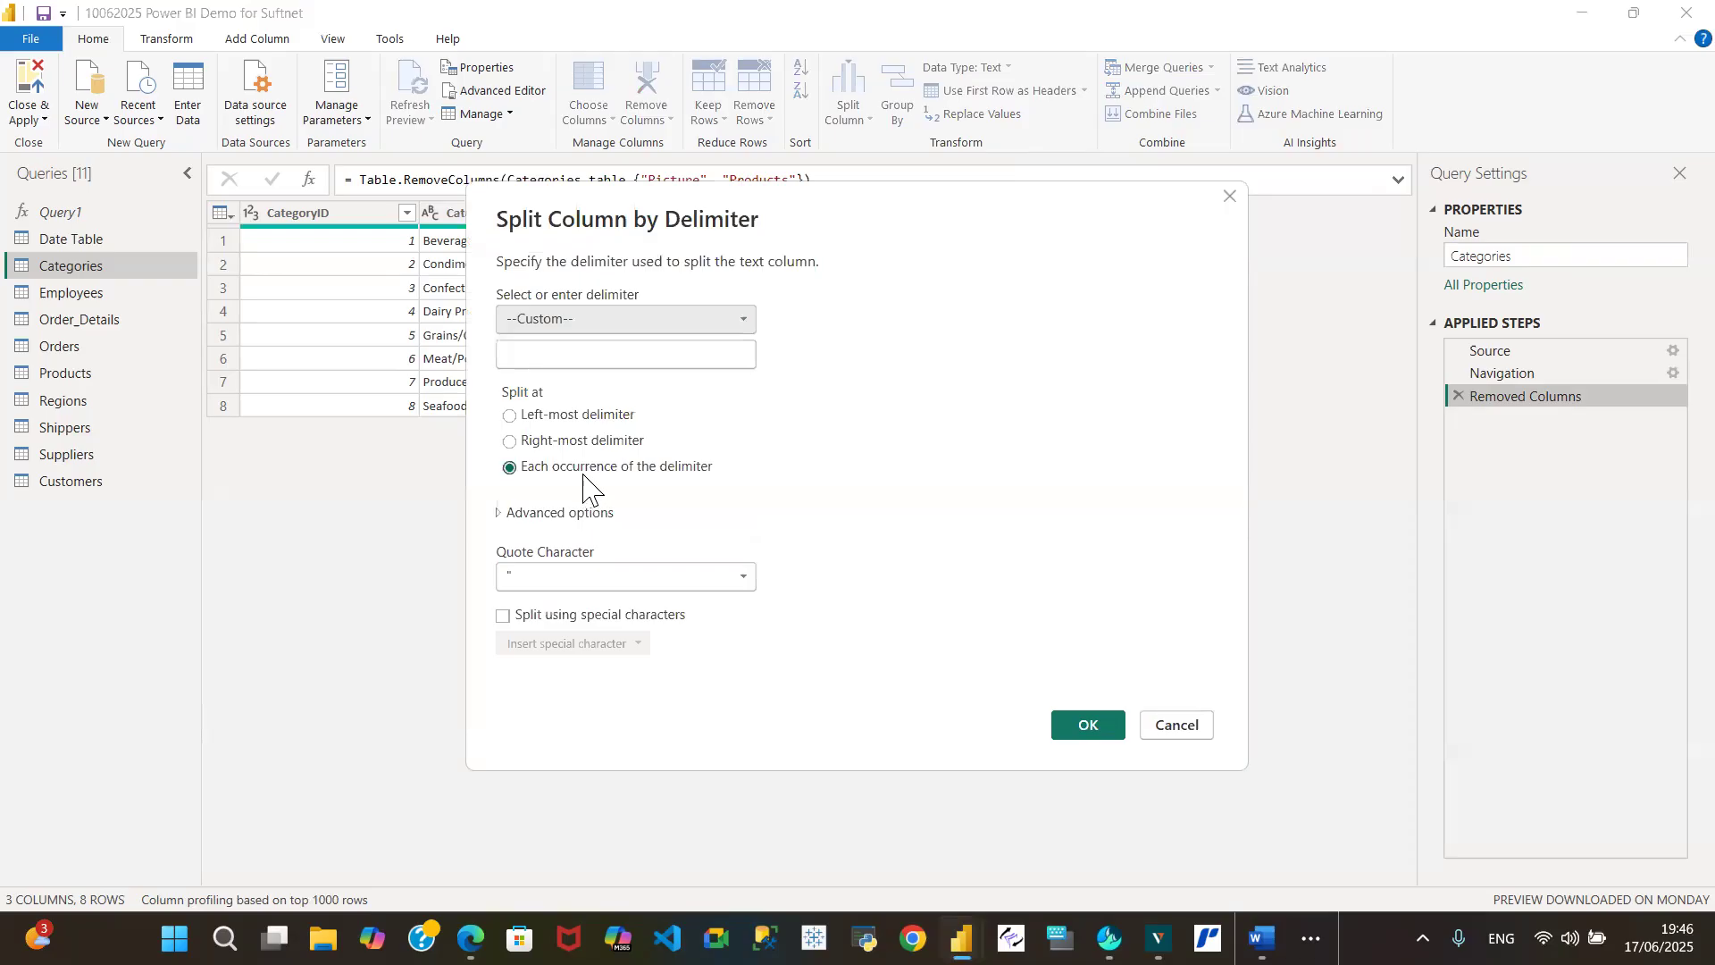
left_click(540, 347)
type("and")
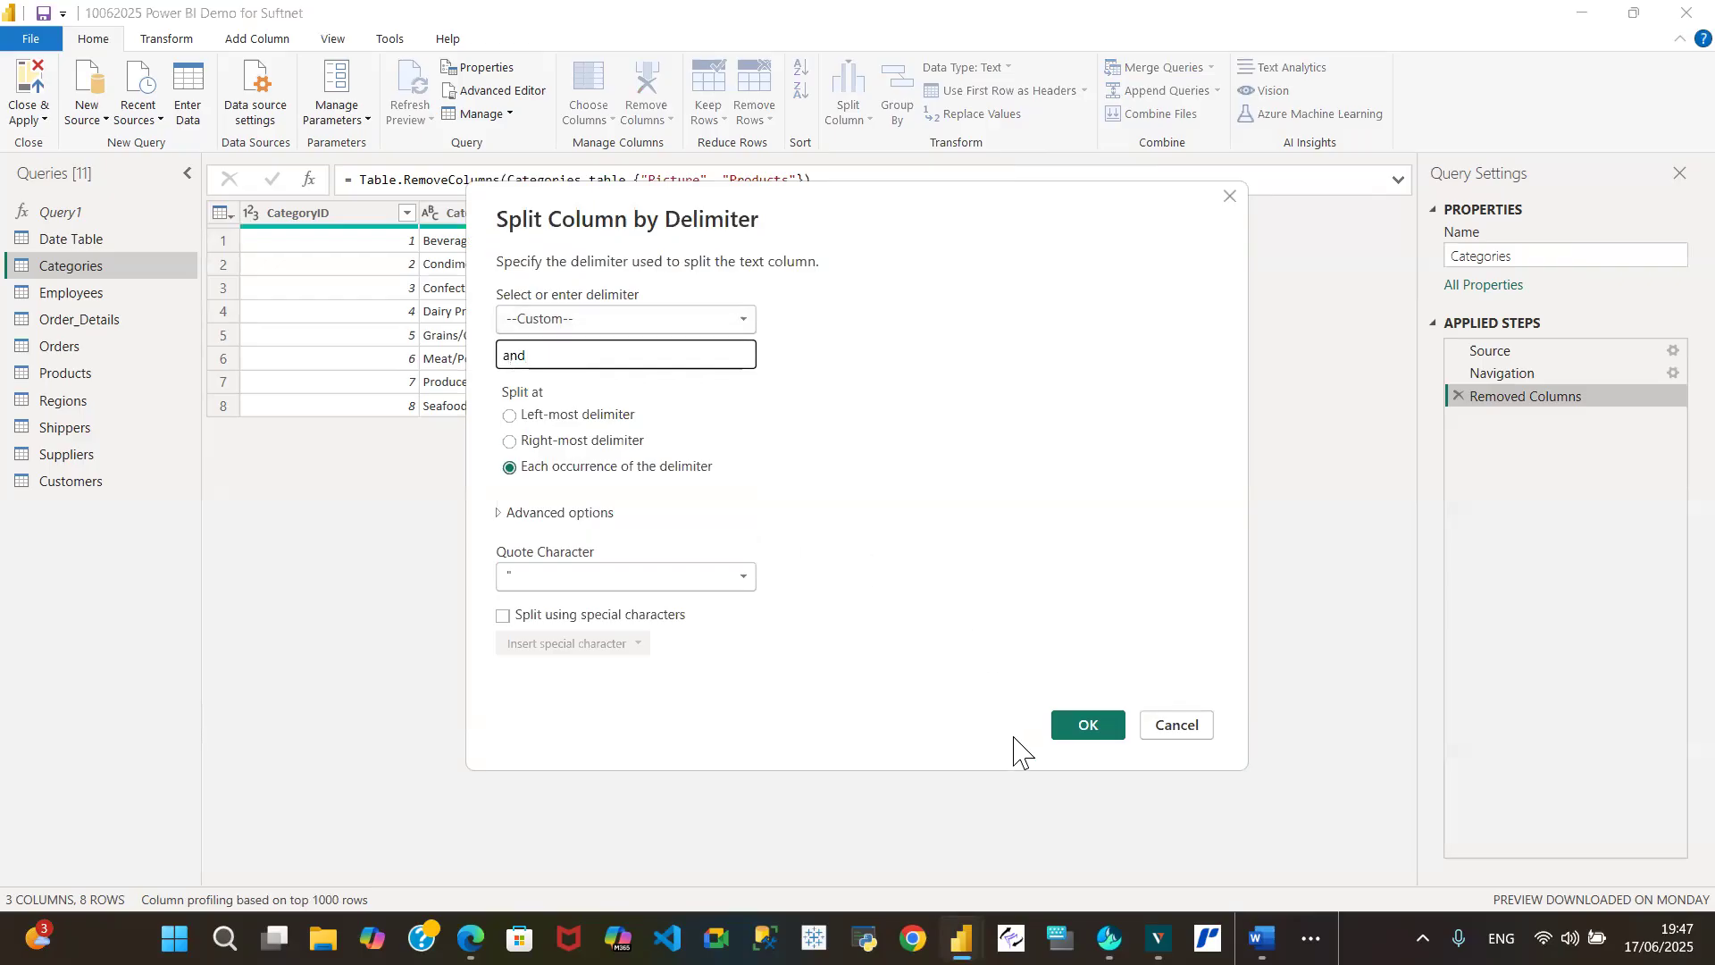
left_click(1083, 728)
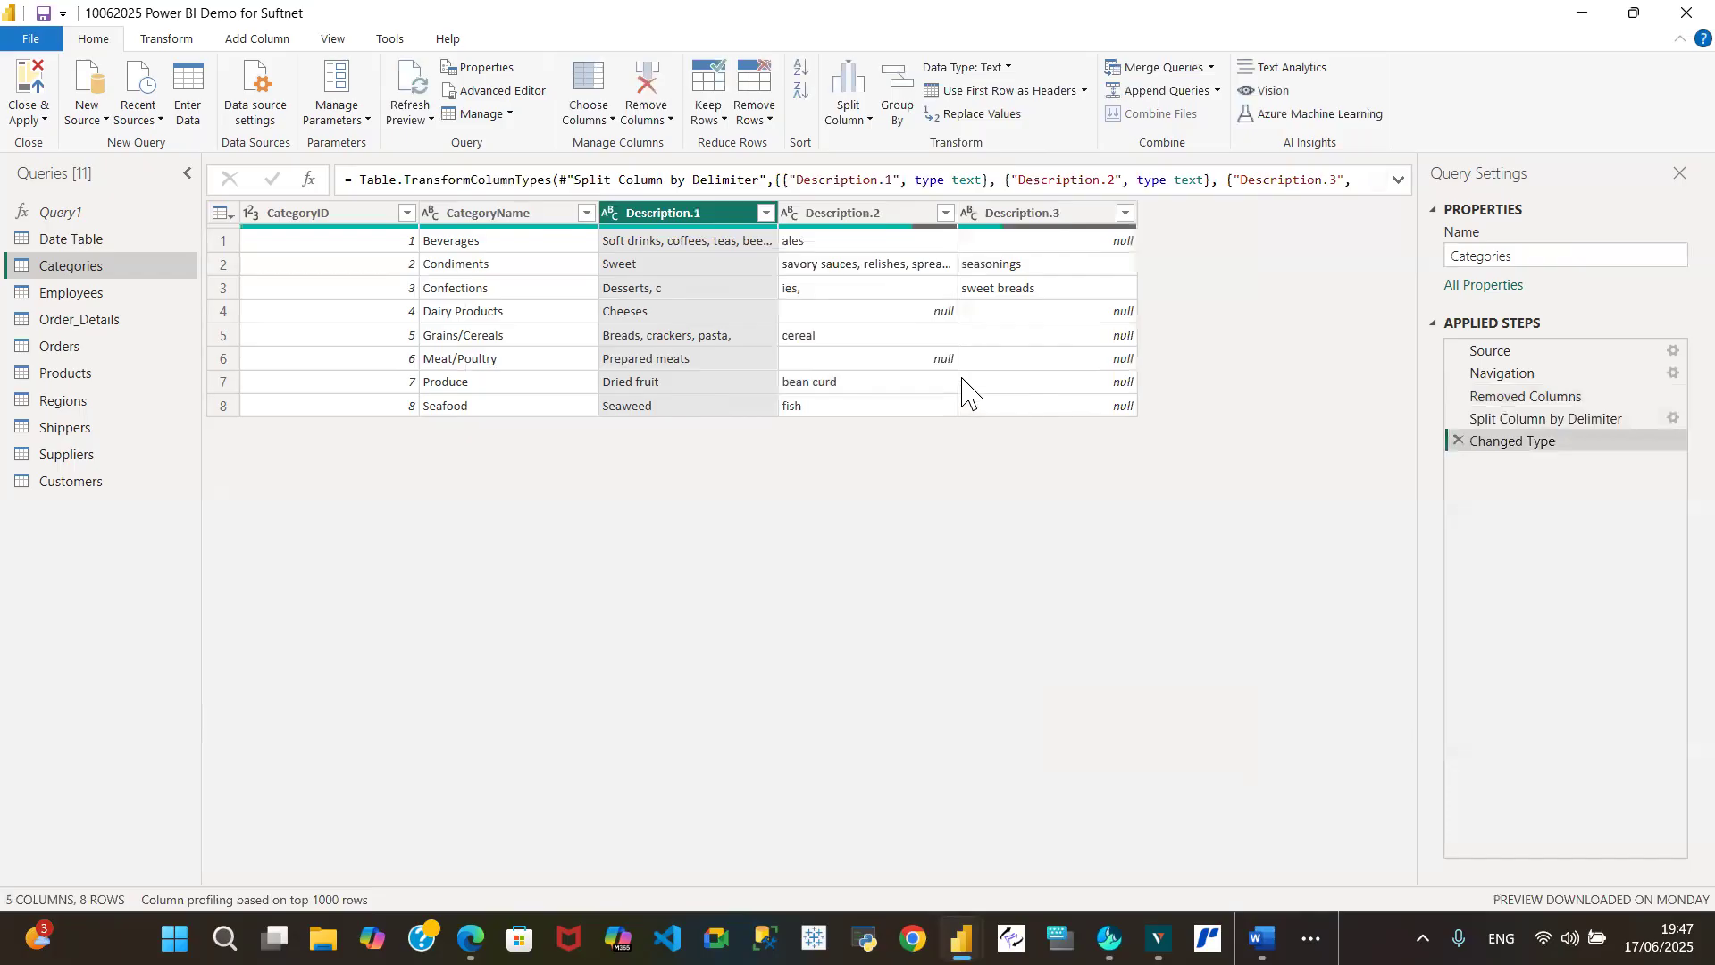
- Remove the "and" delimiter split of Description and its Changed Type step from Categories
left_click(1457, 440)
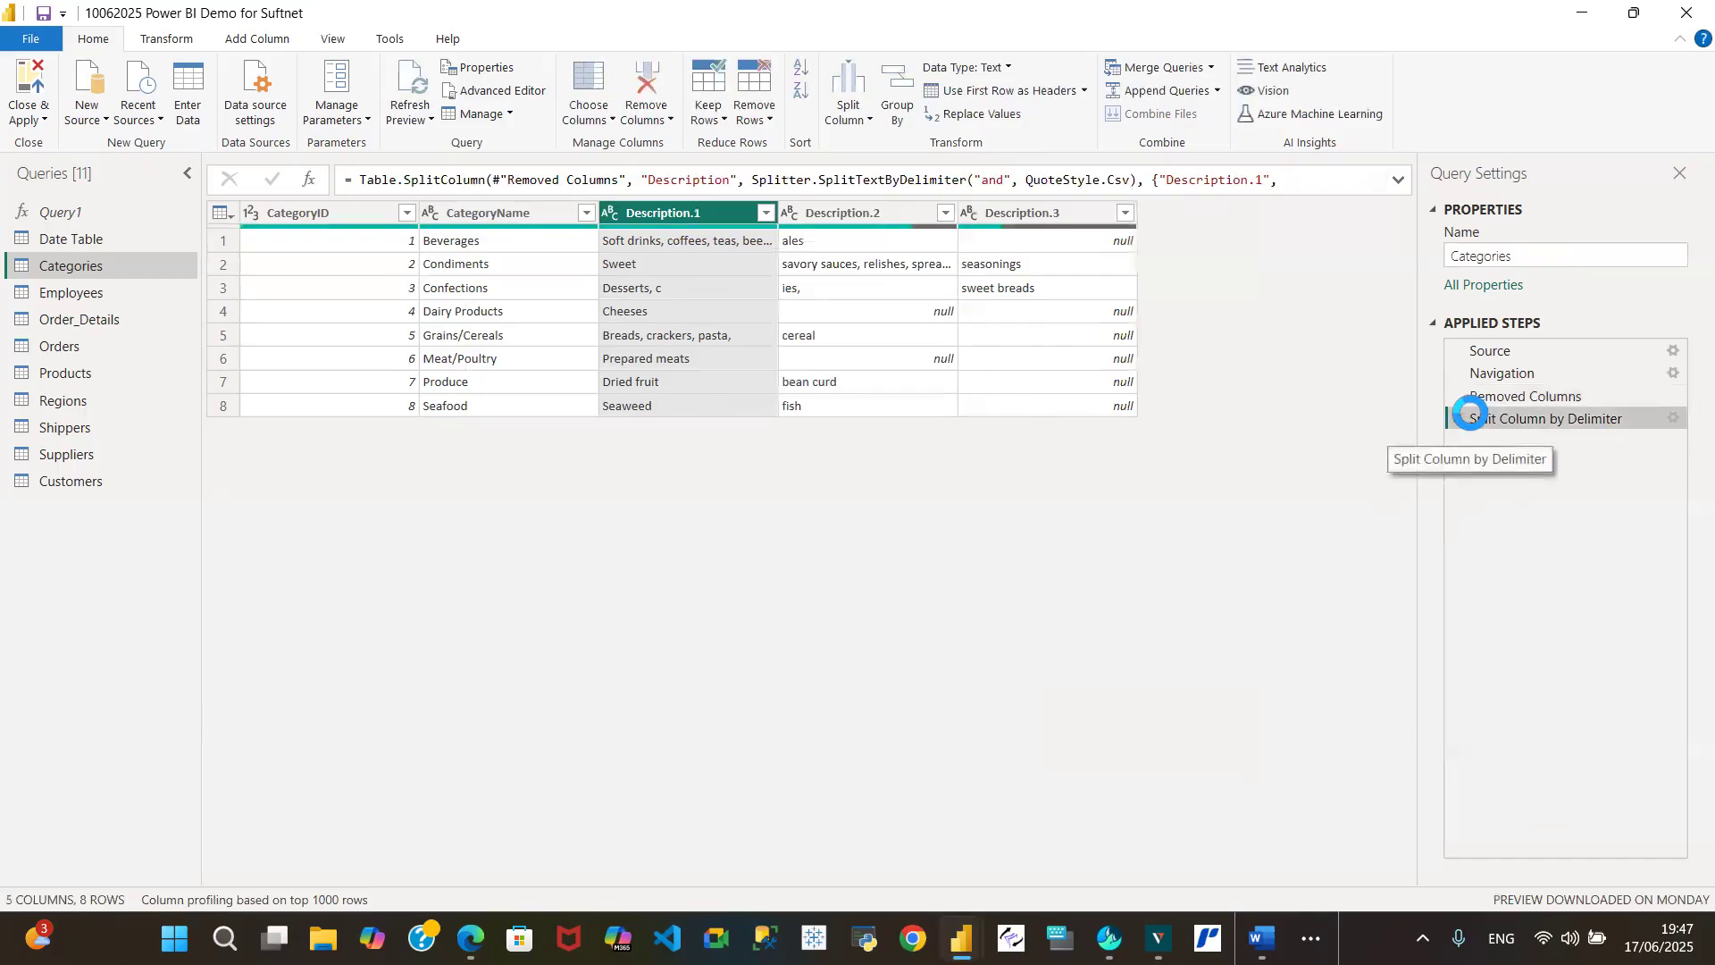
left_click(1460, 418)
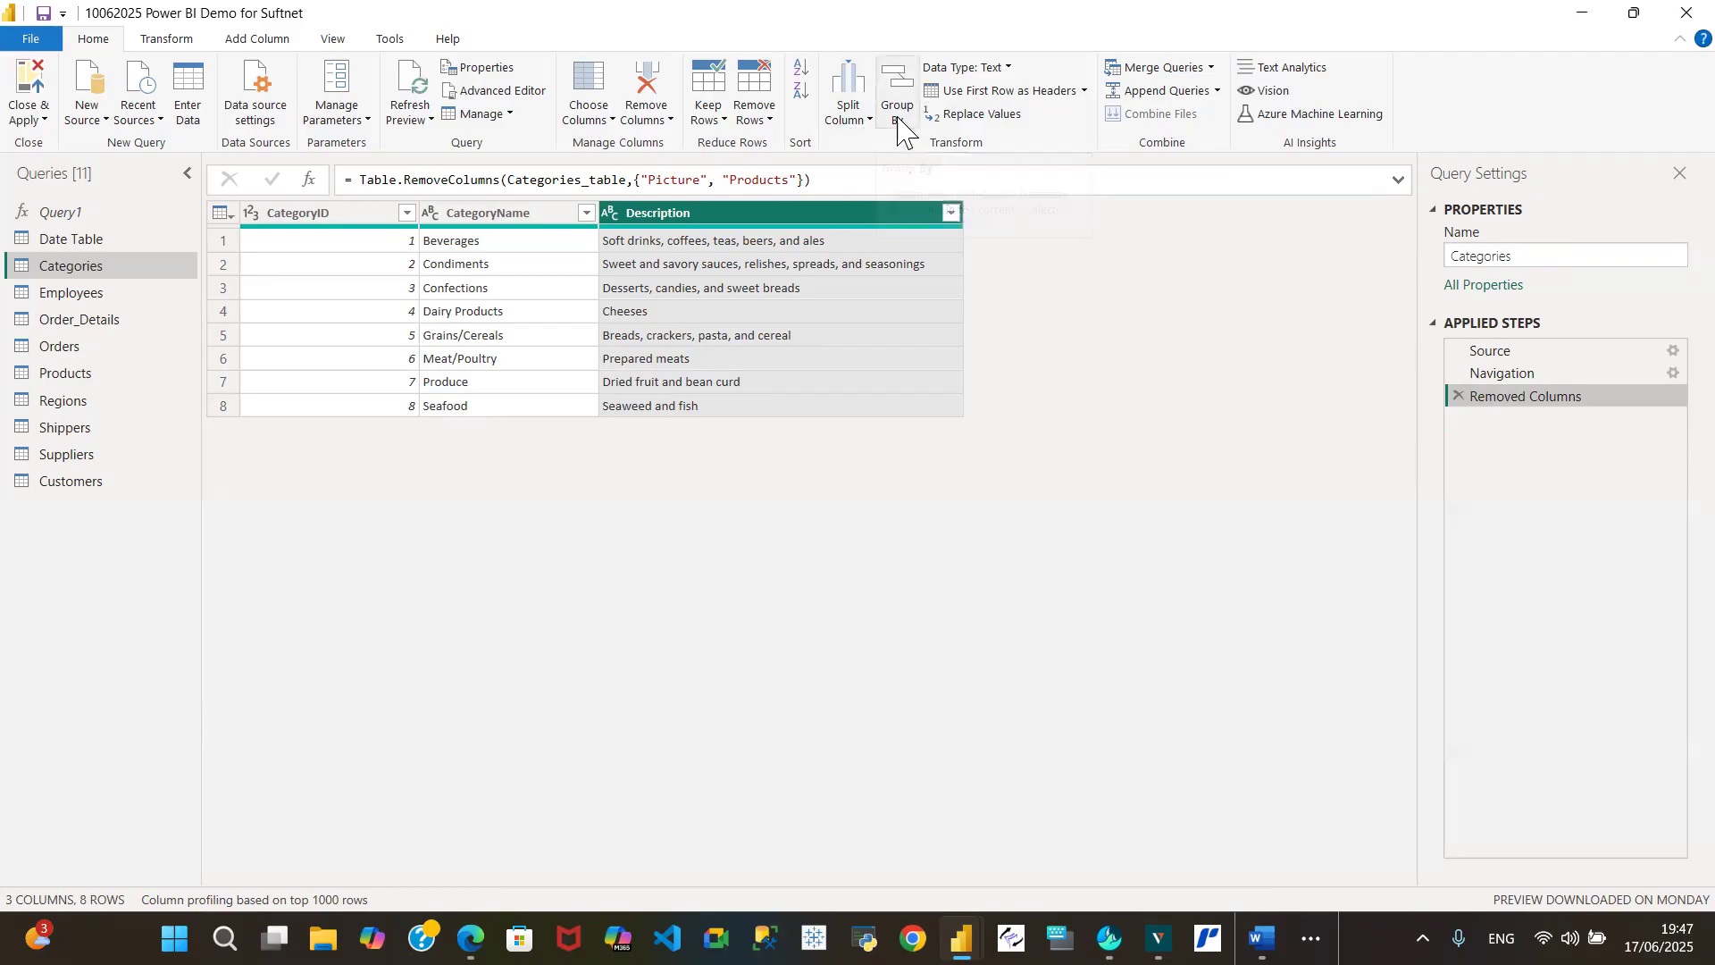
- Look through the Employees, Order_Details, Orders and Products queries, including all the columns of Products
left_click(103, 295)
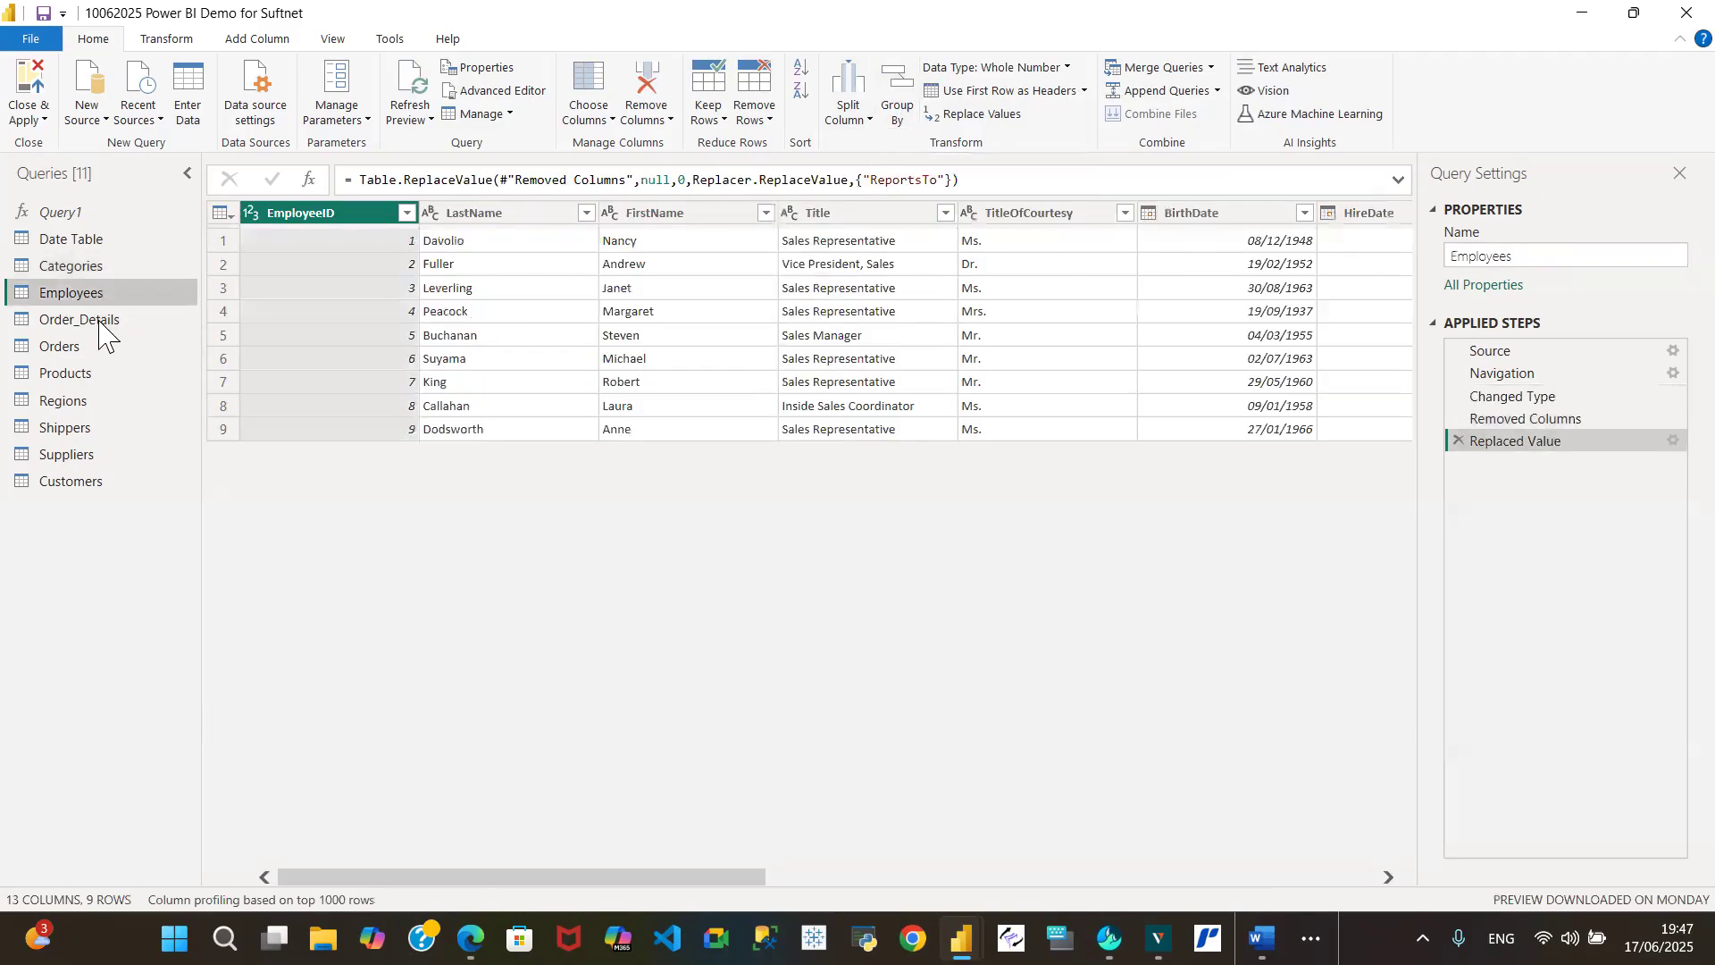
left_click(100, 326)
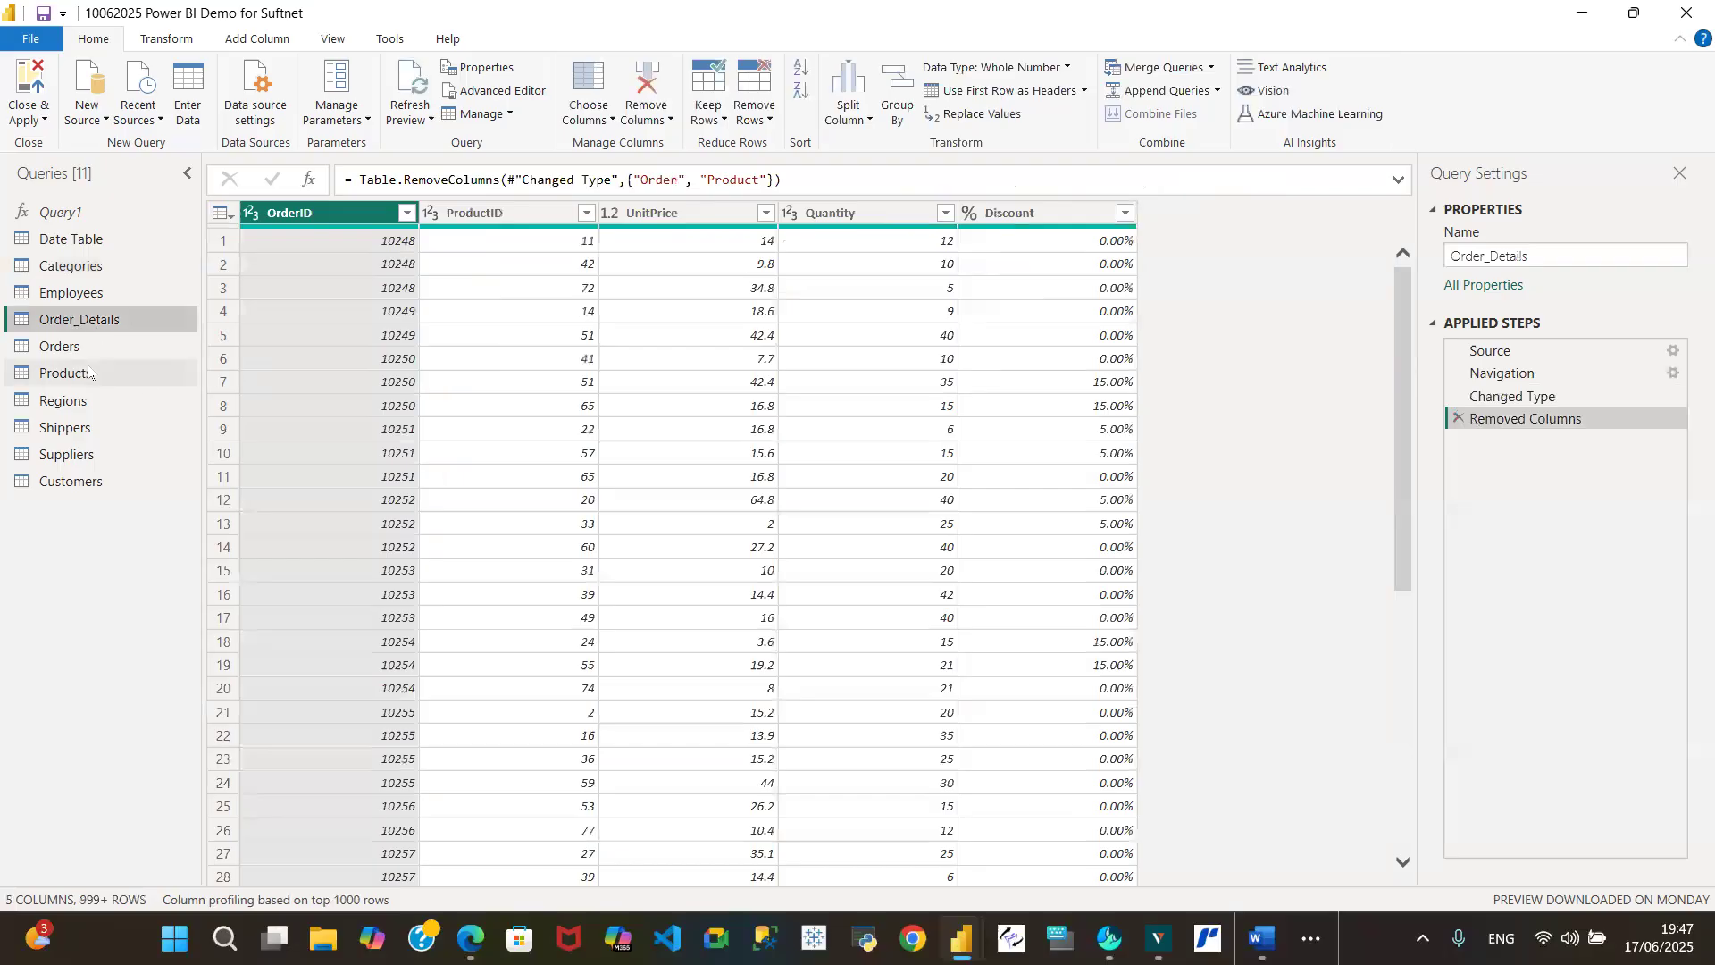
left_click(99, 352)
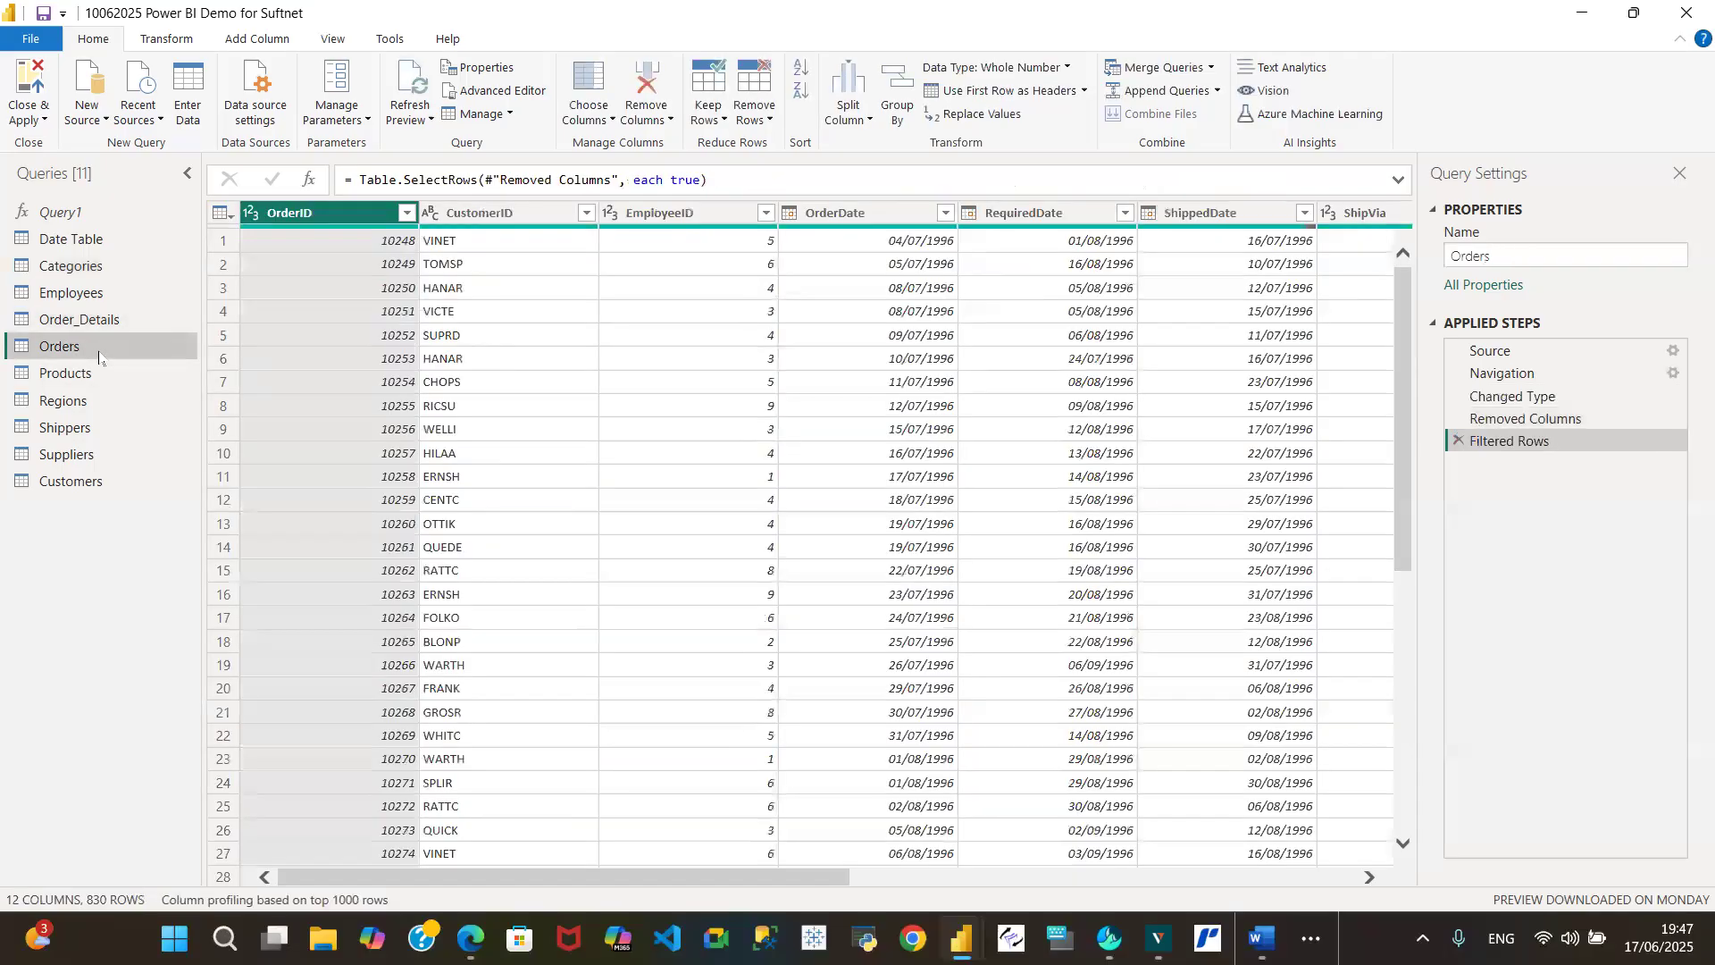
left_click(99, 378)
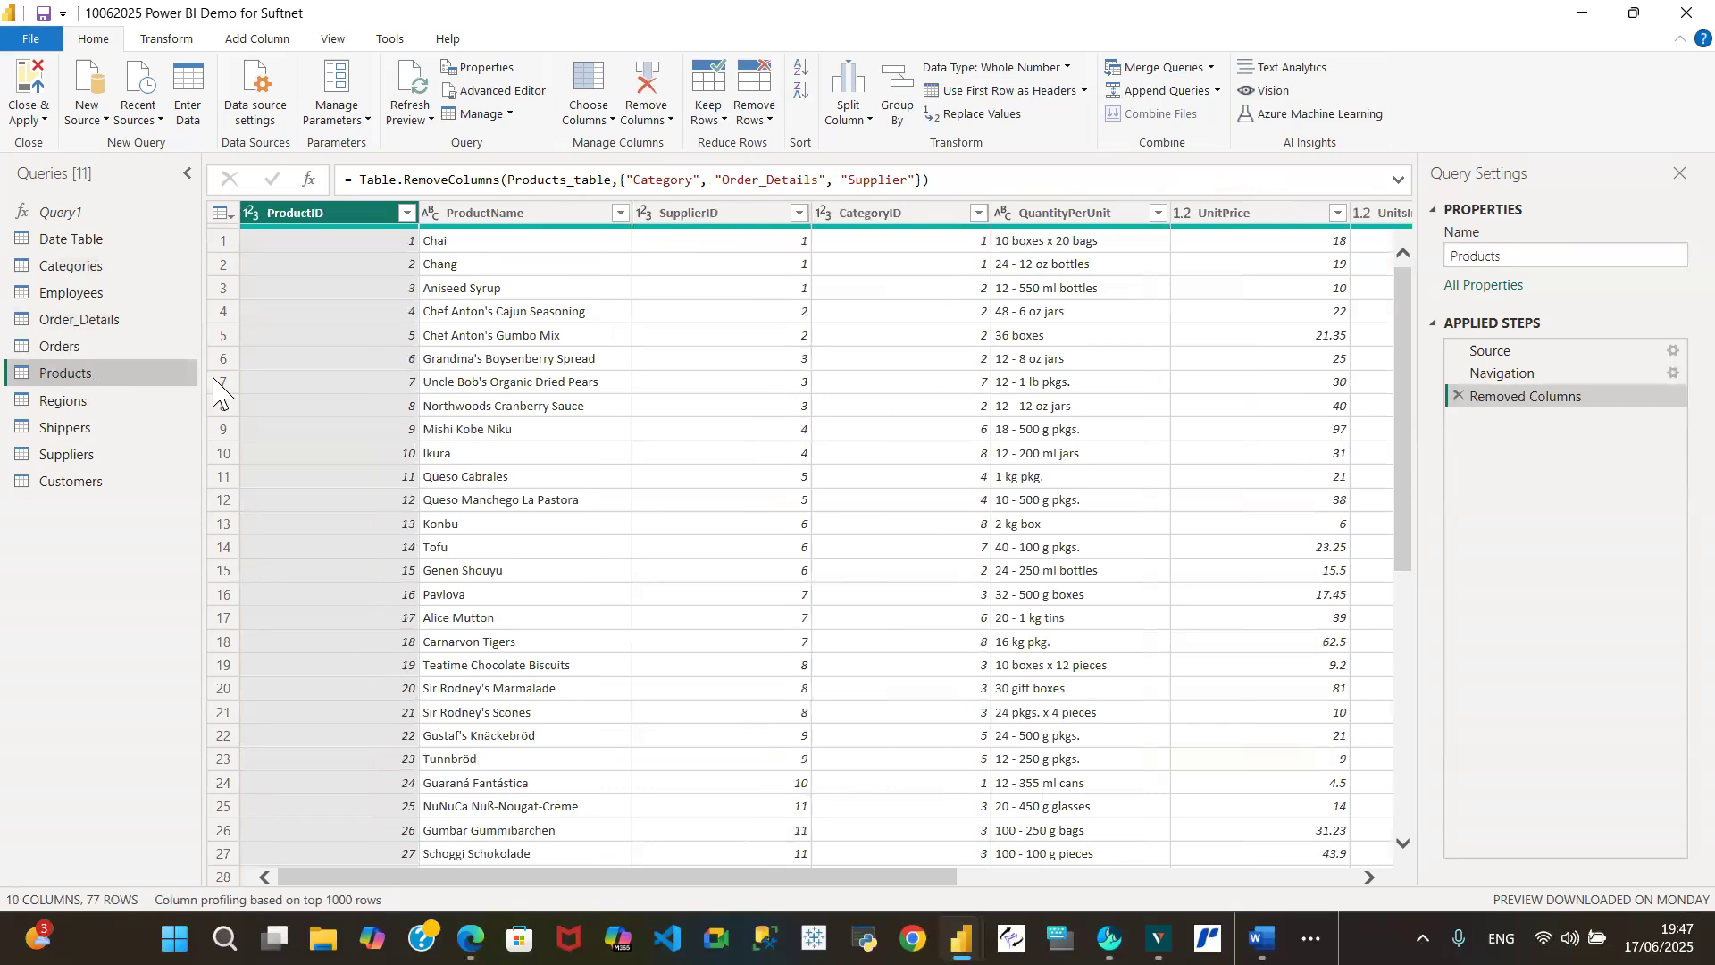
left_click_drag(712, 878, 1080, 878)
scroll(480, 720, "right", 2)
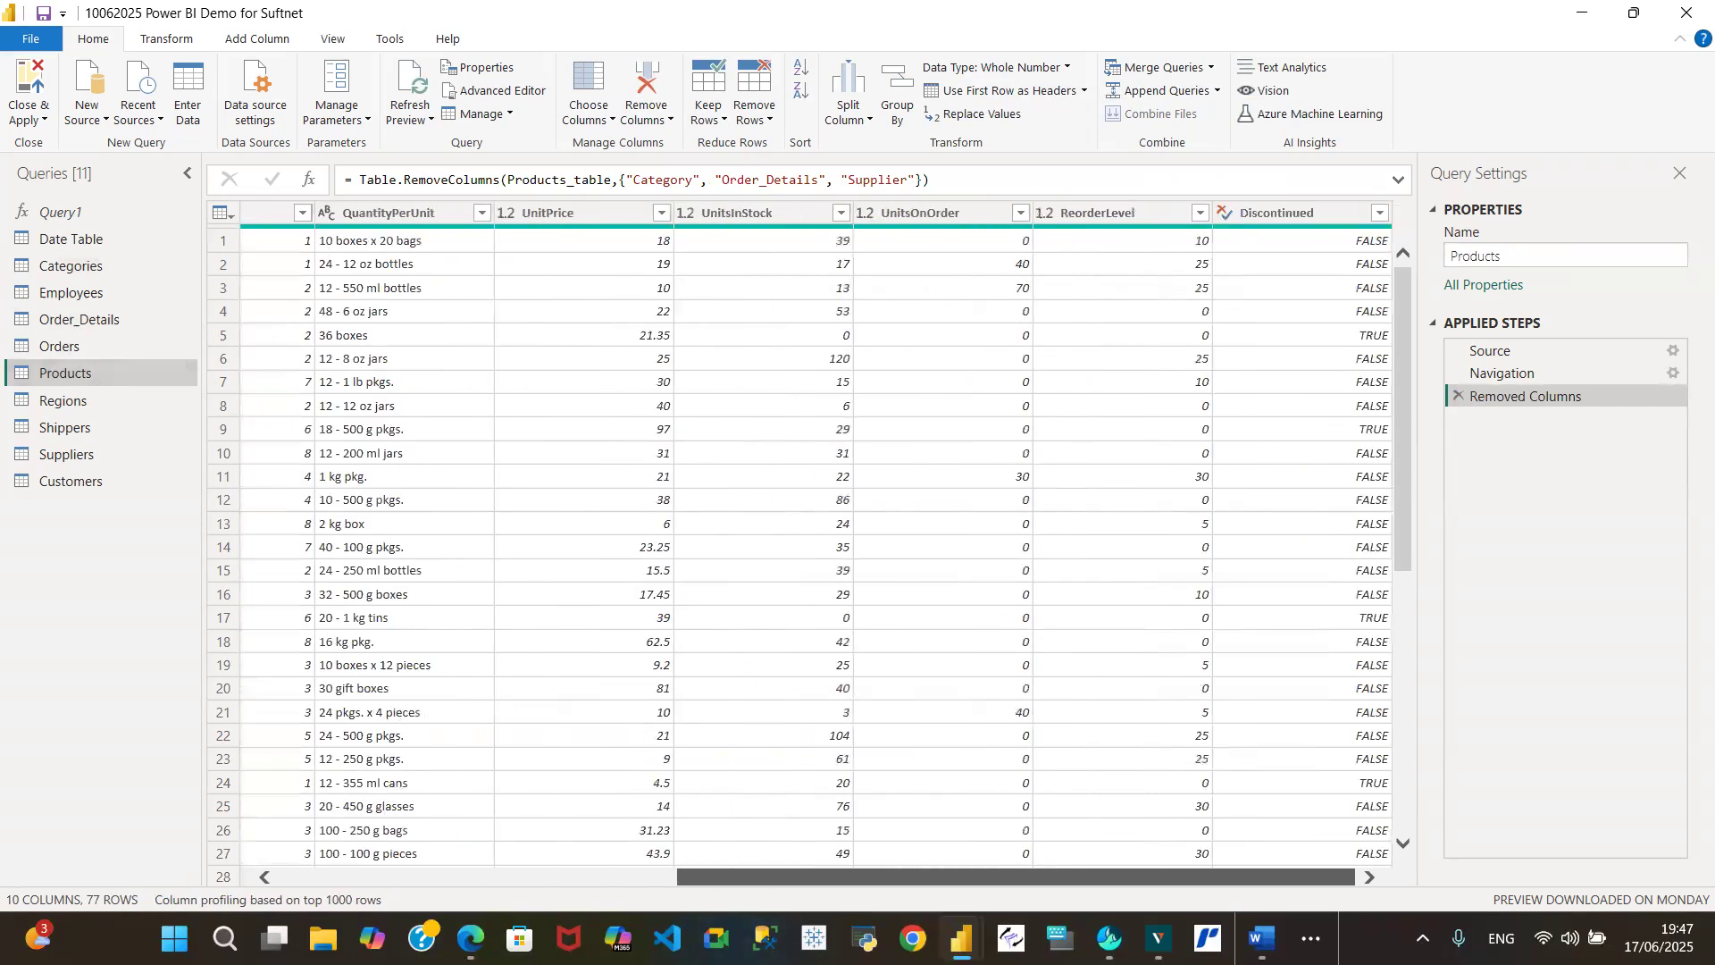
scroll(358, 759, "left", 10)
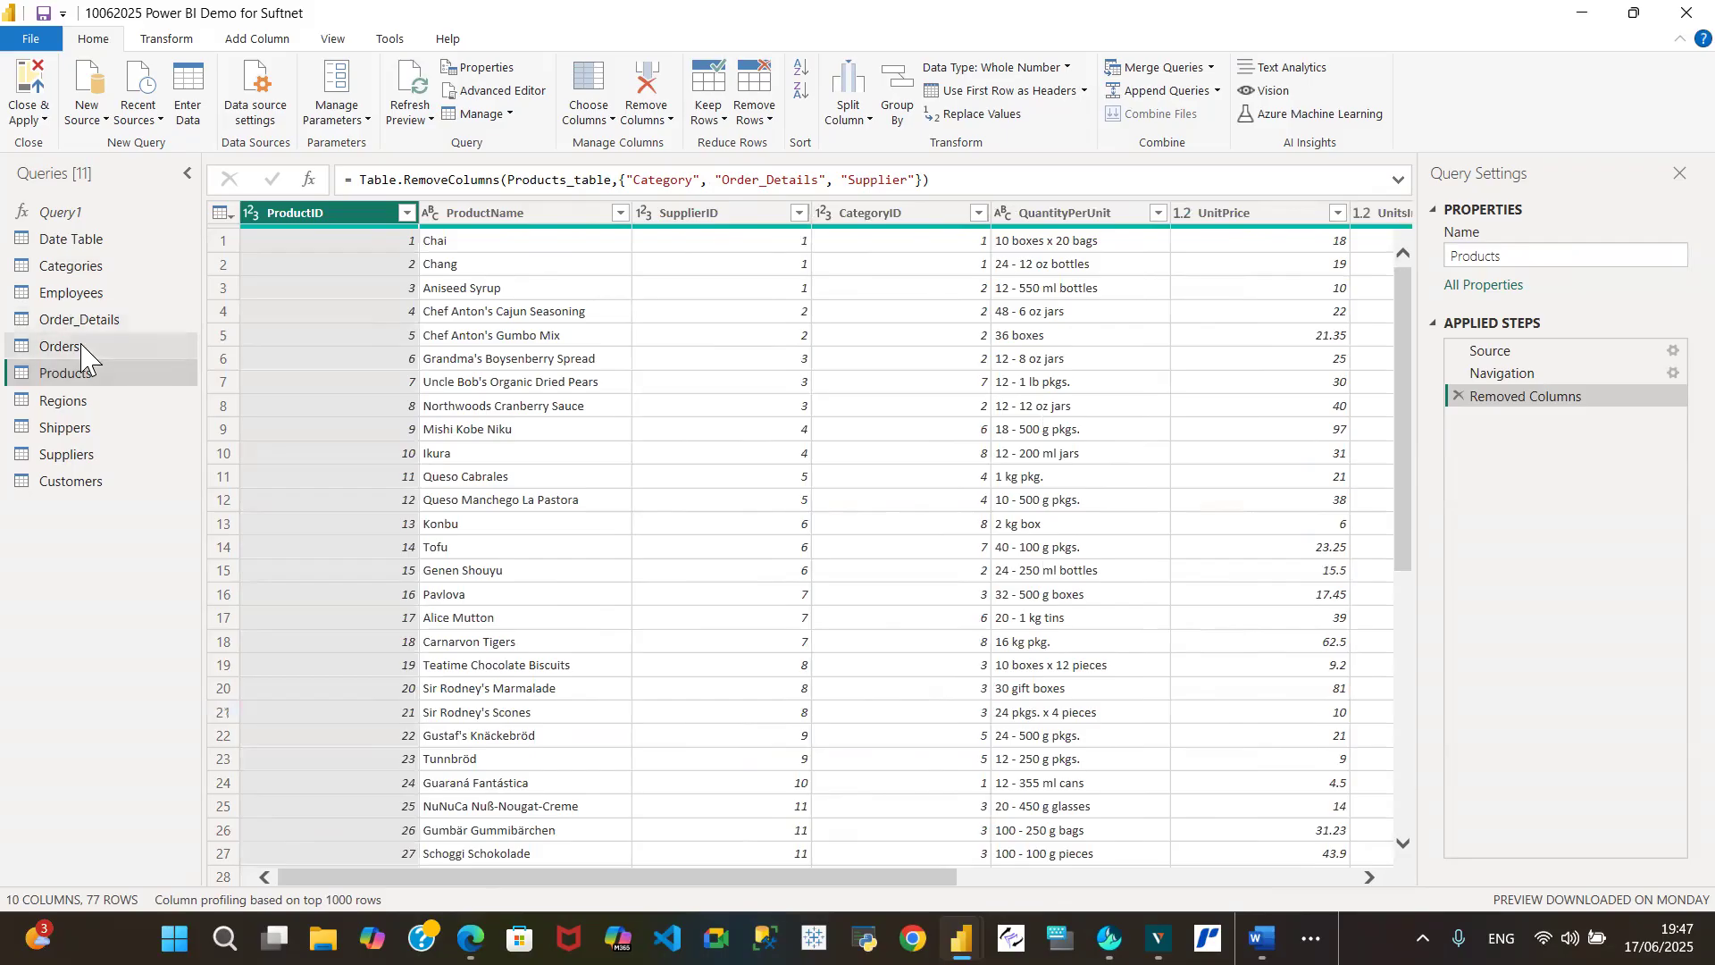
- Group Order_Details by ProductID with a new column "Grp By" that sums Quantity
left_click(123, 324)
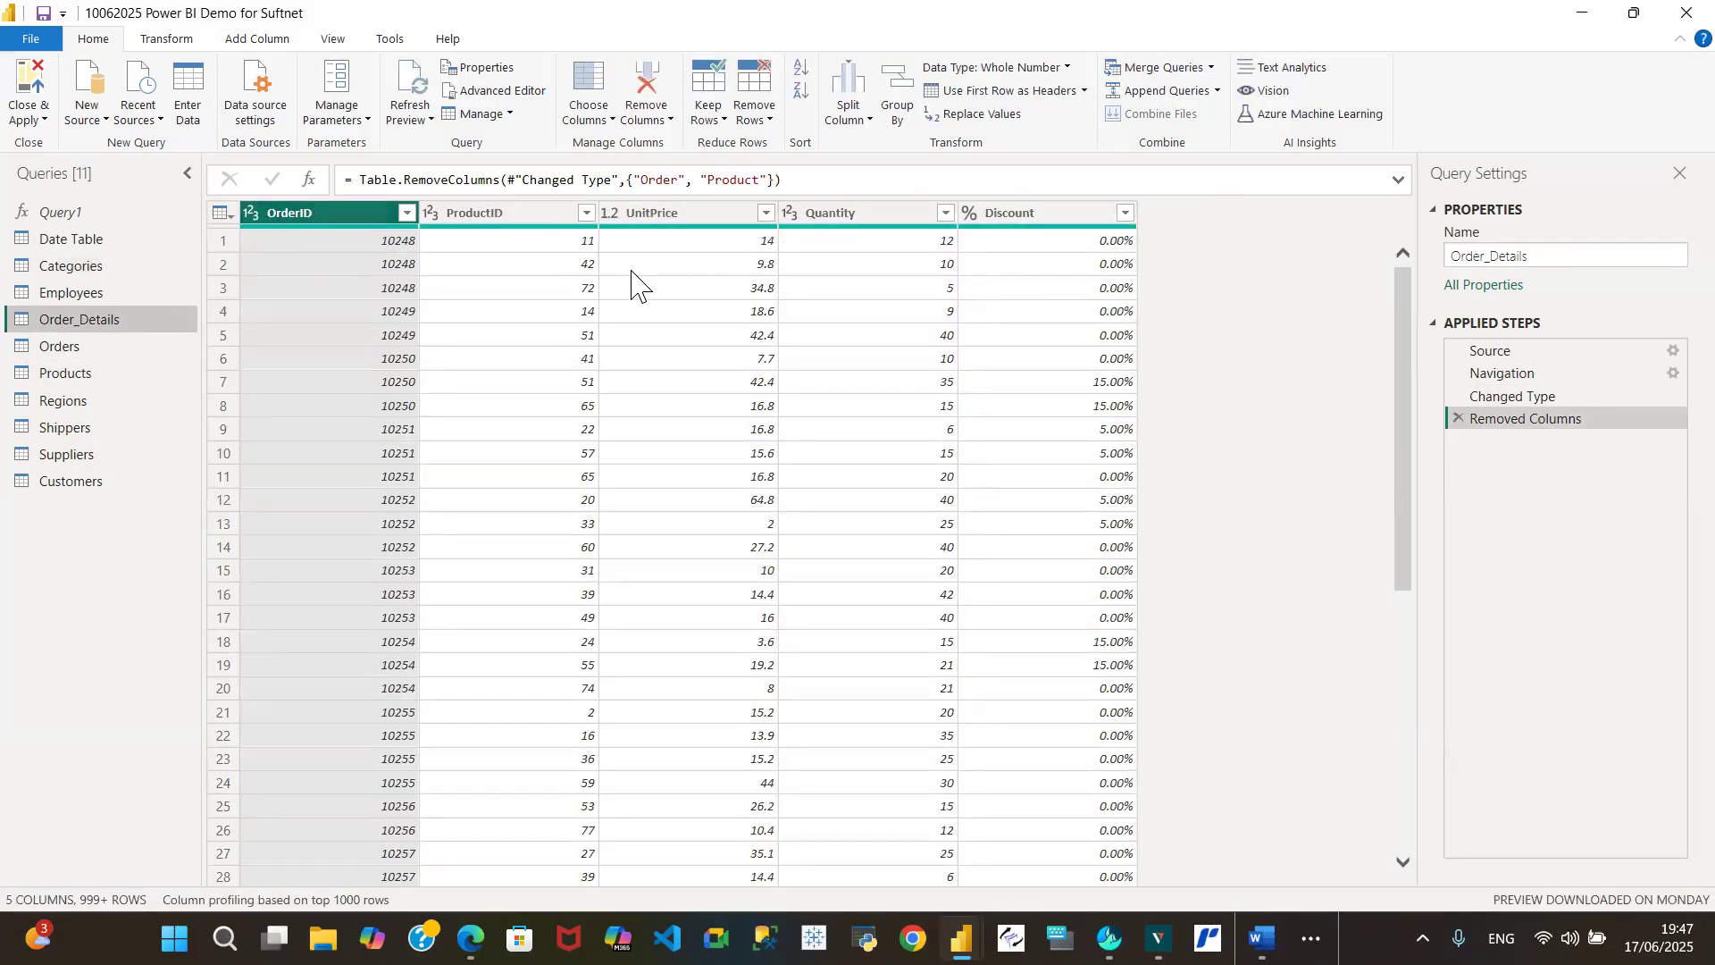
left_click(525, 215)
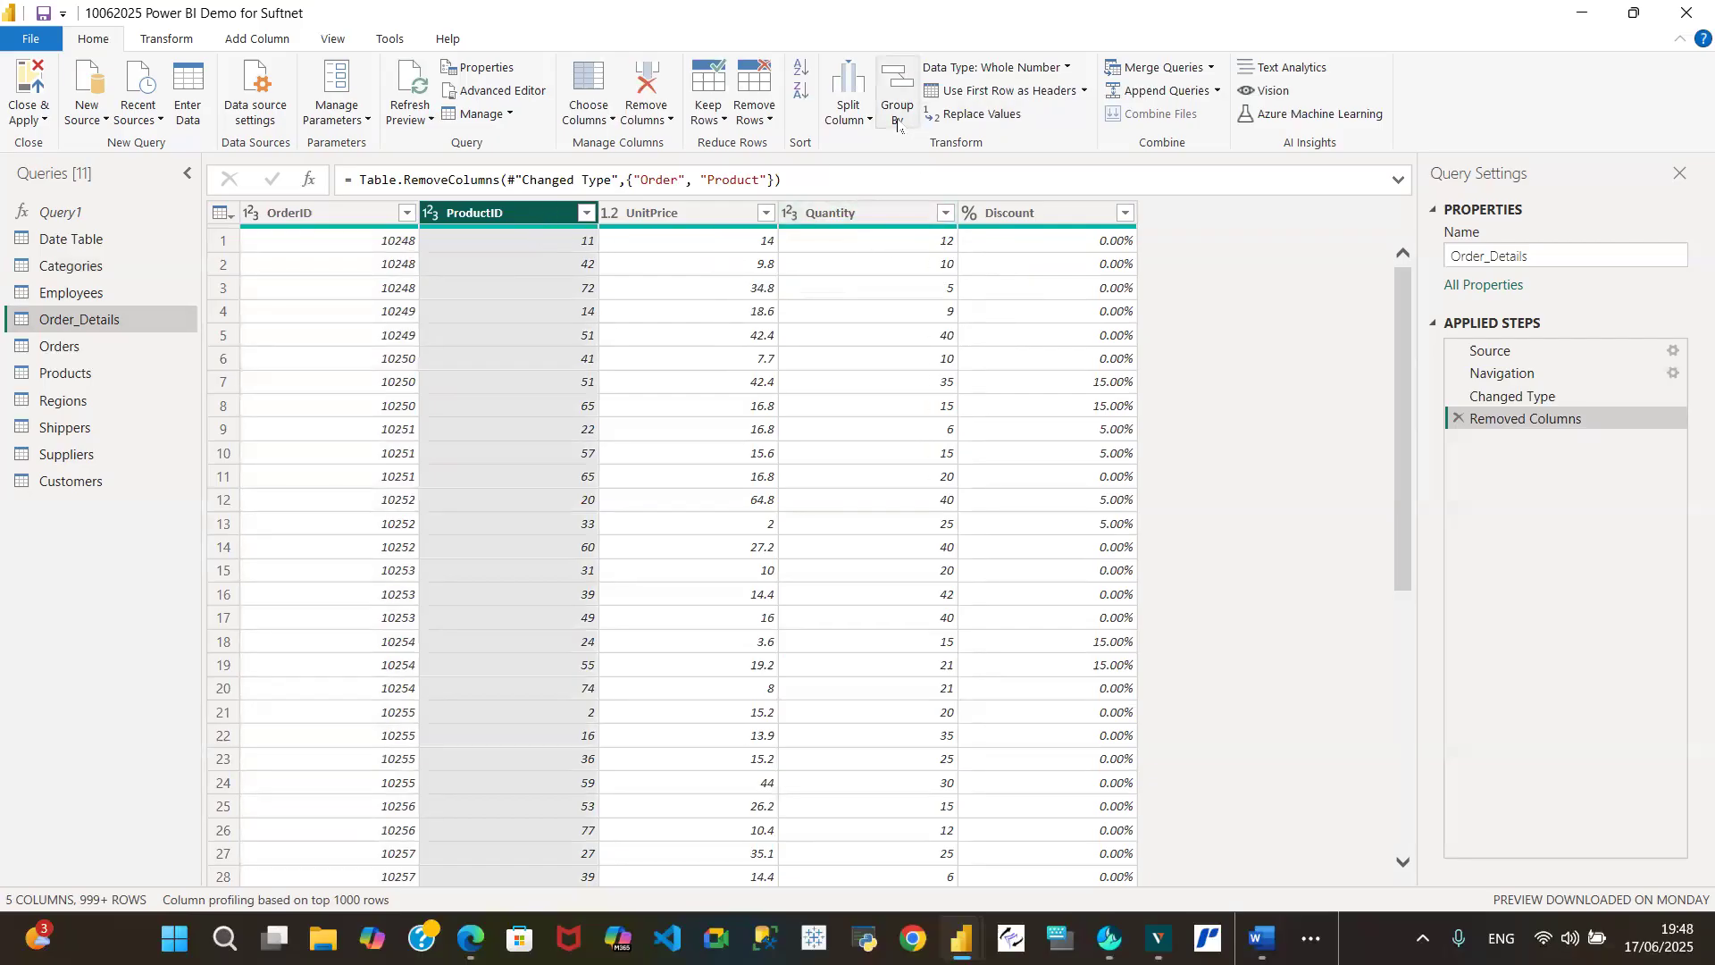
left_click(891, 167)
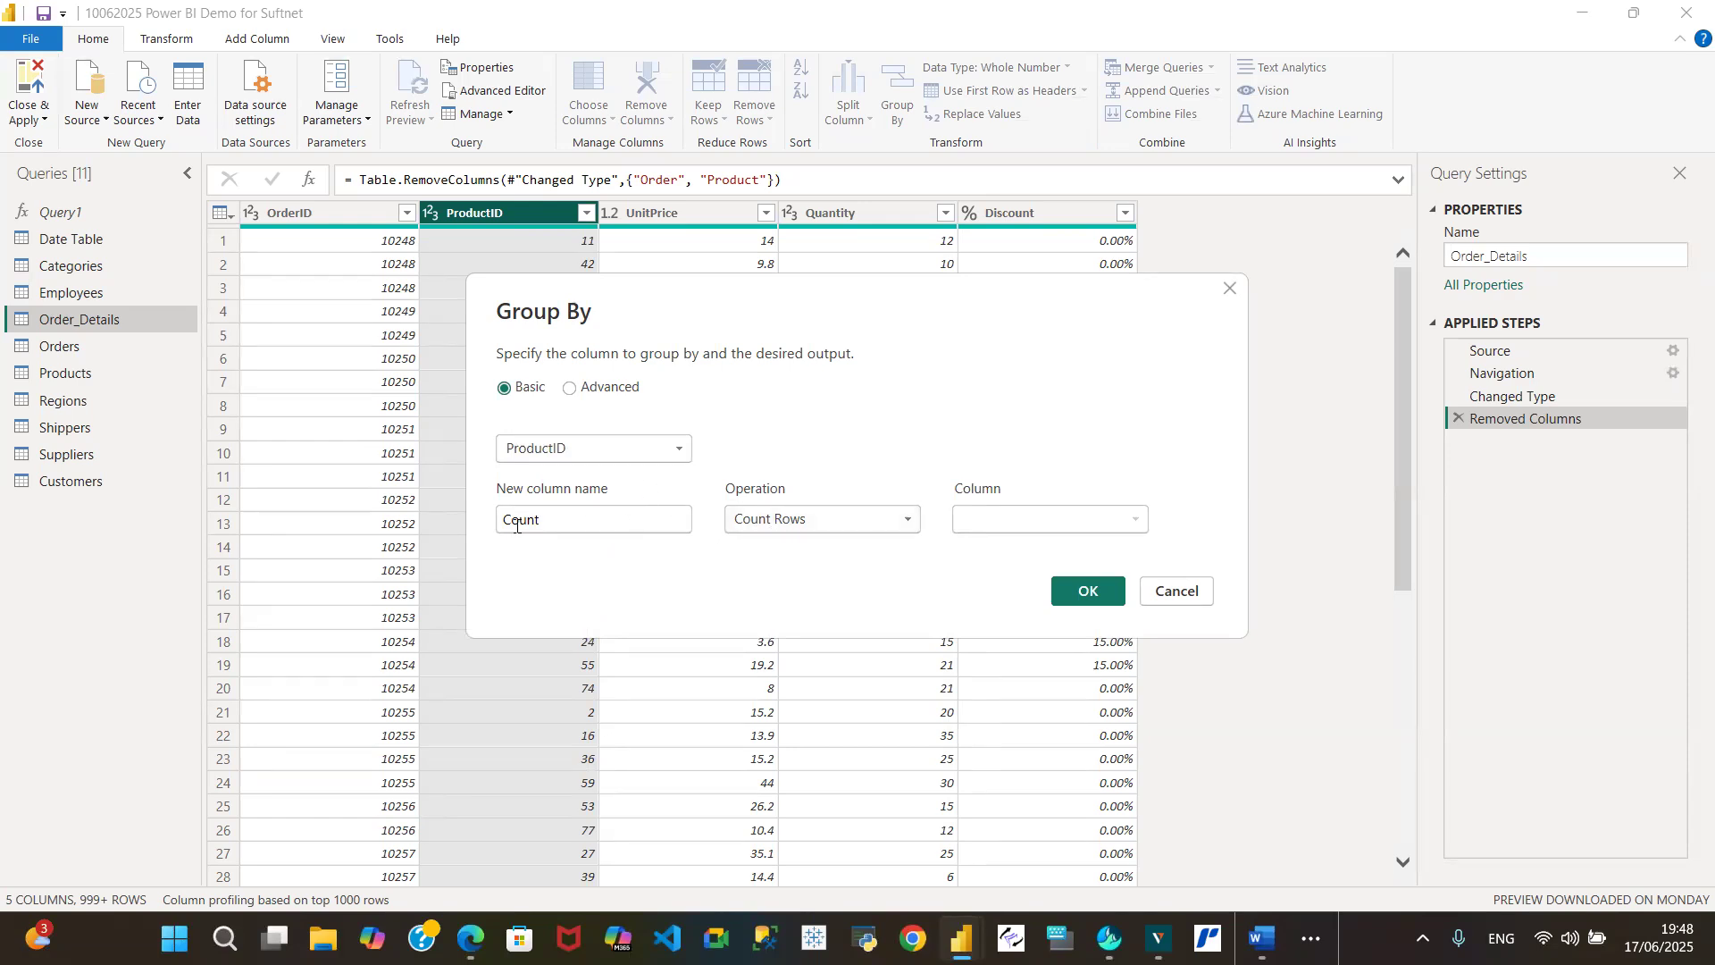
left_click_drag(496, 518, 437, 500)
type("Grp By")
left_click(910, 521)
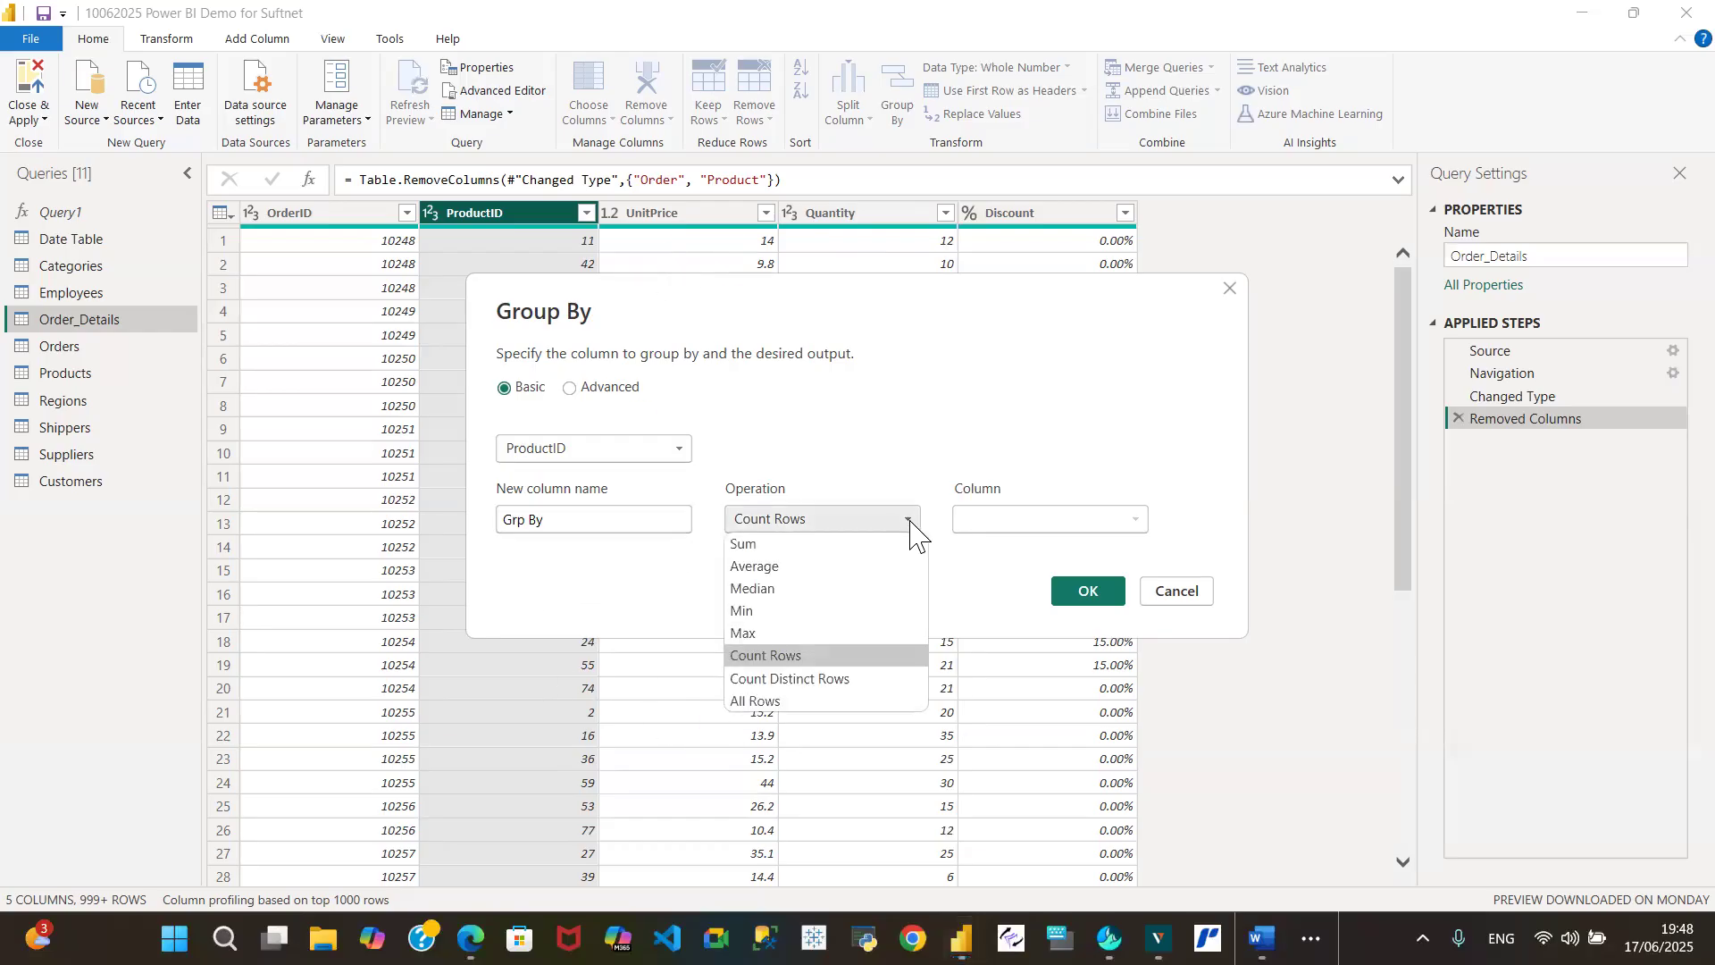
left_click(807, 546)
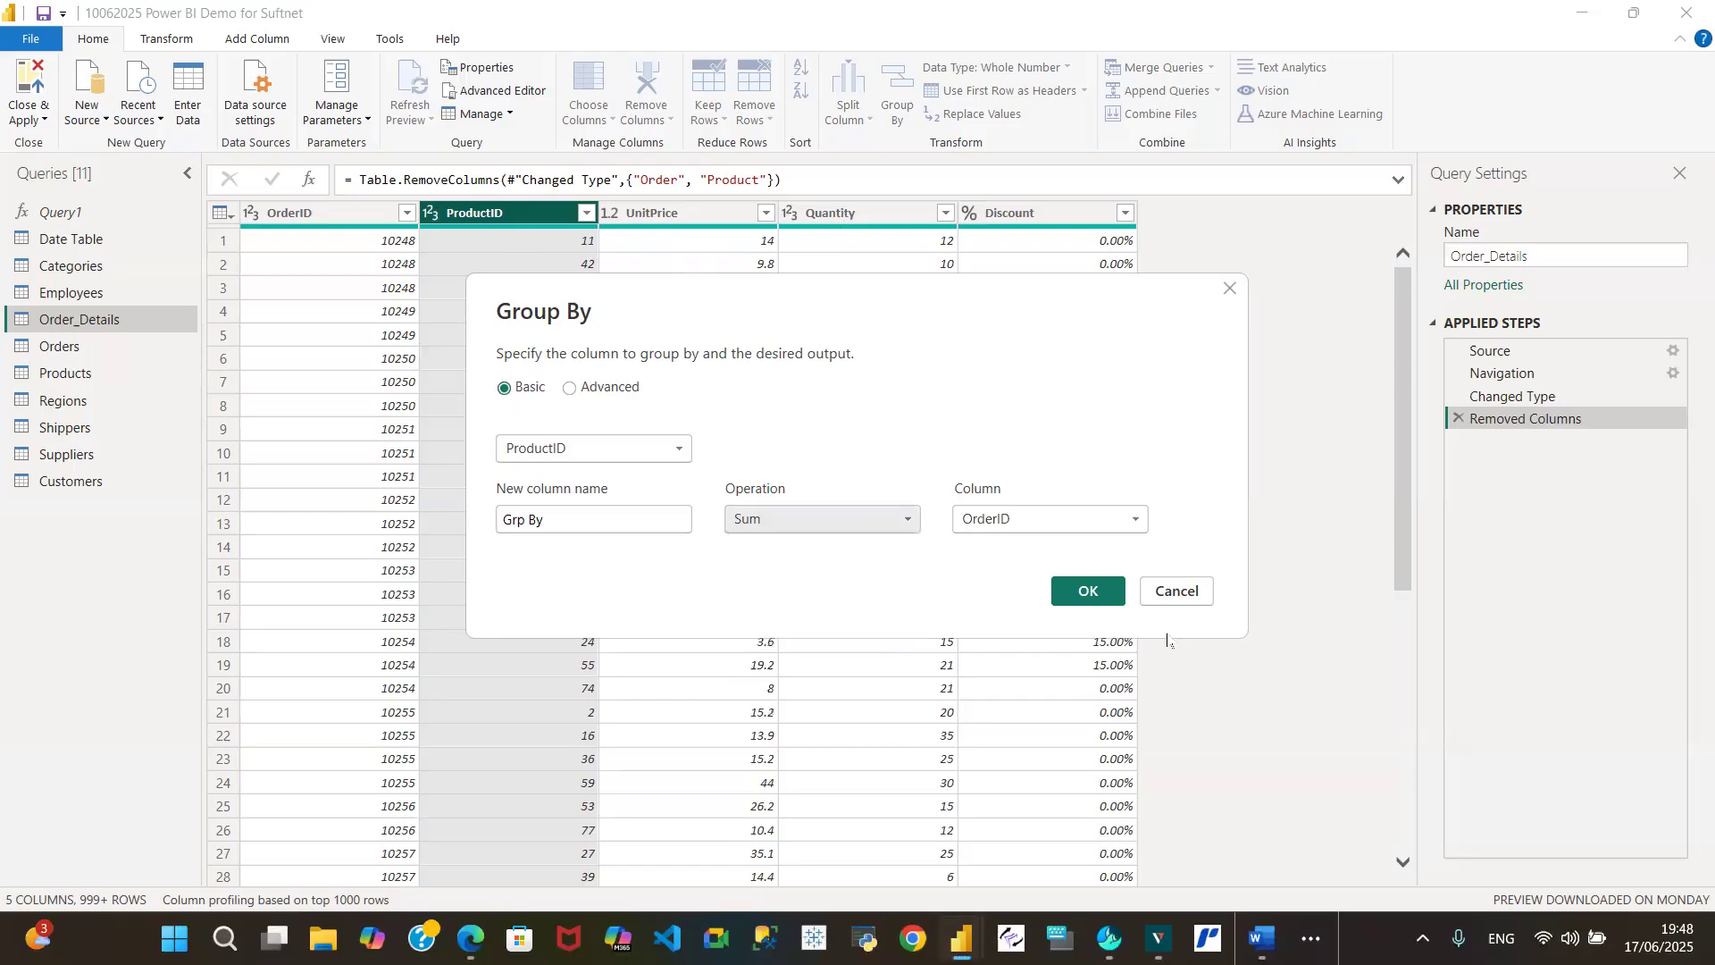
left_click(1136, 521)
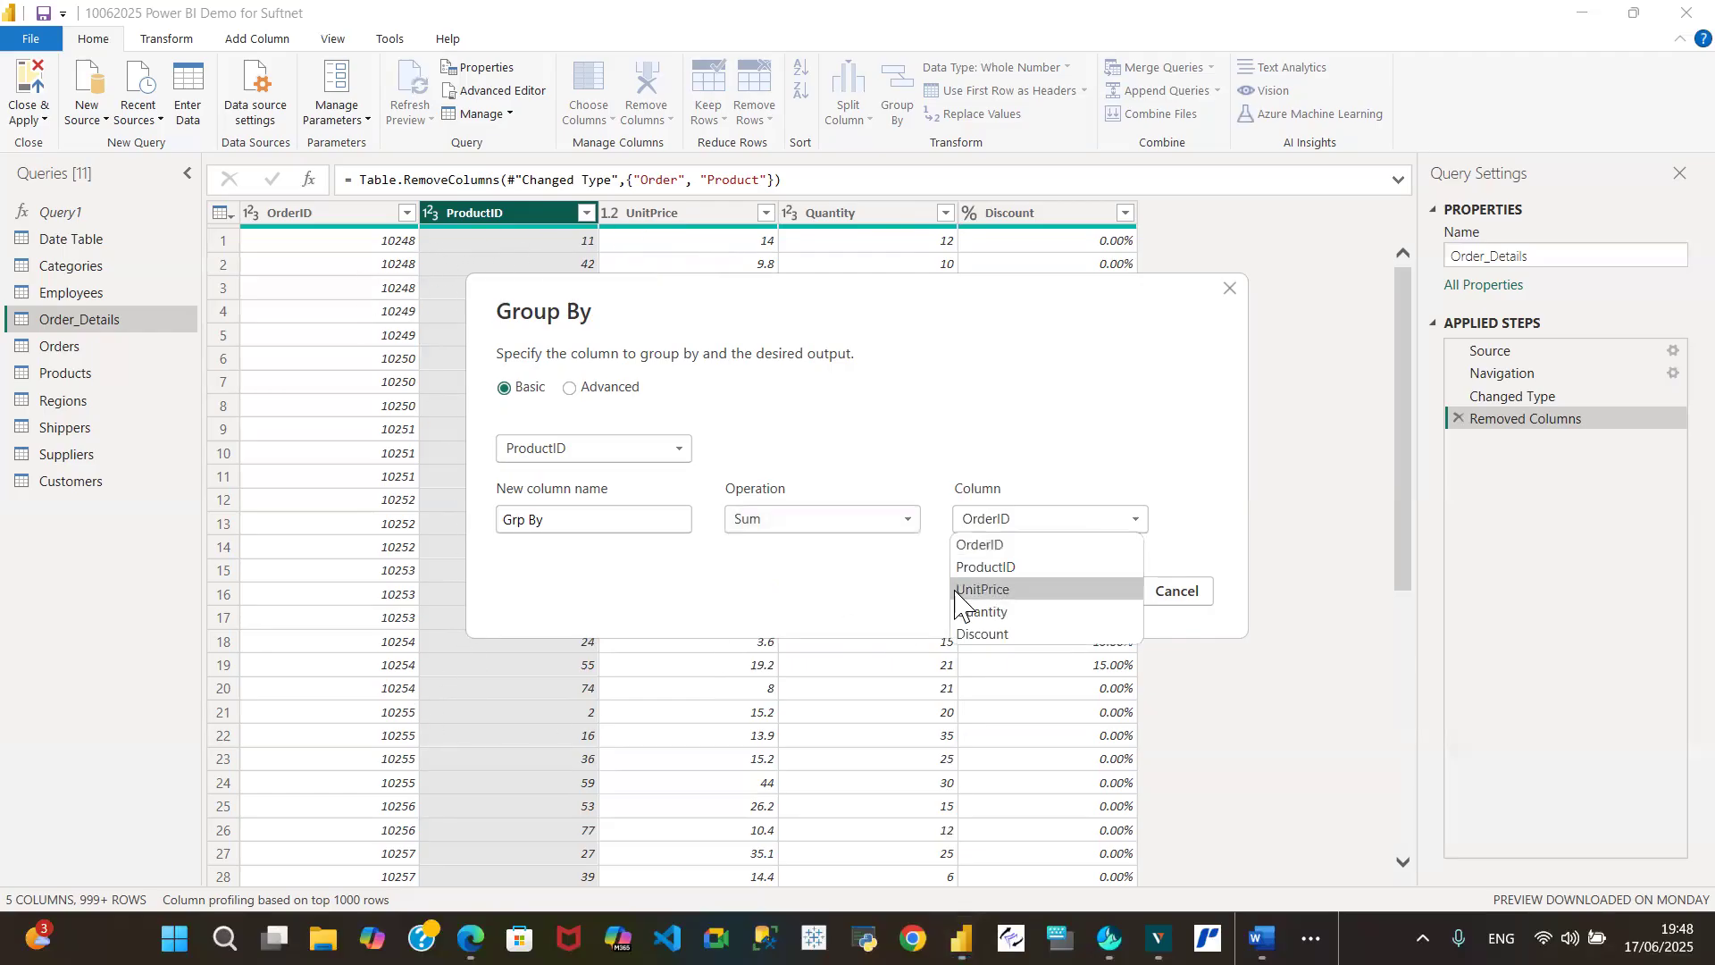
left_click(1002, 613)
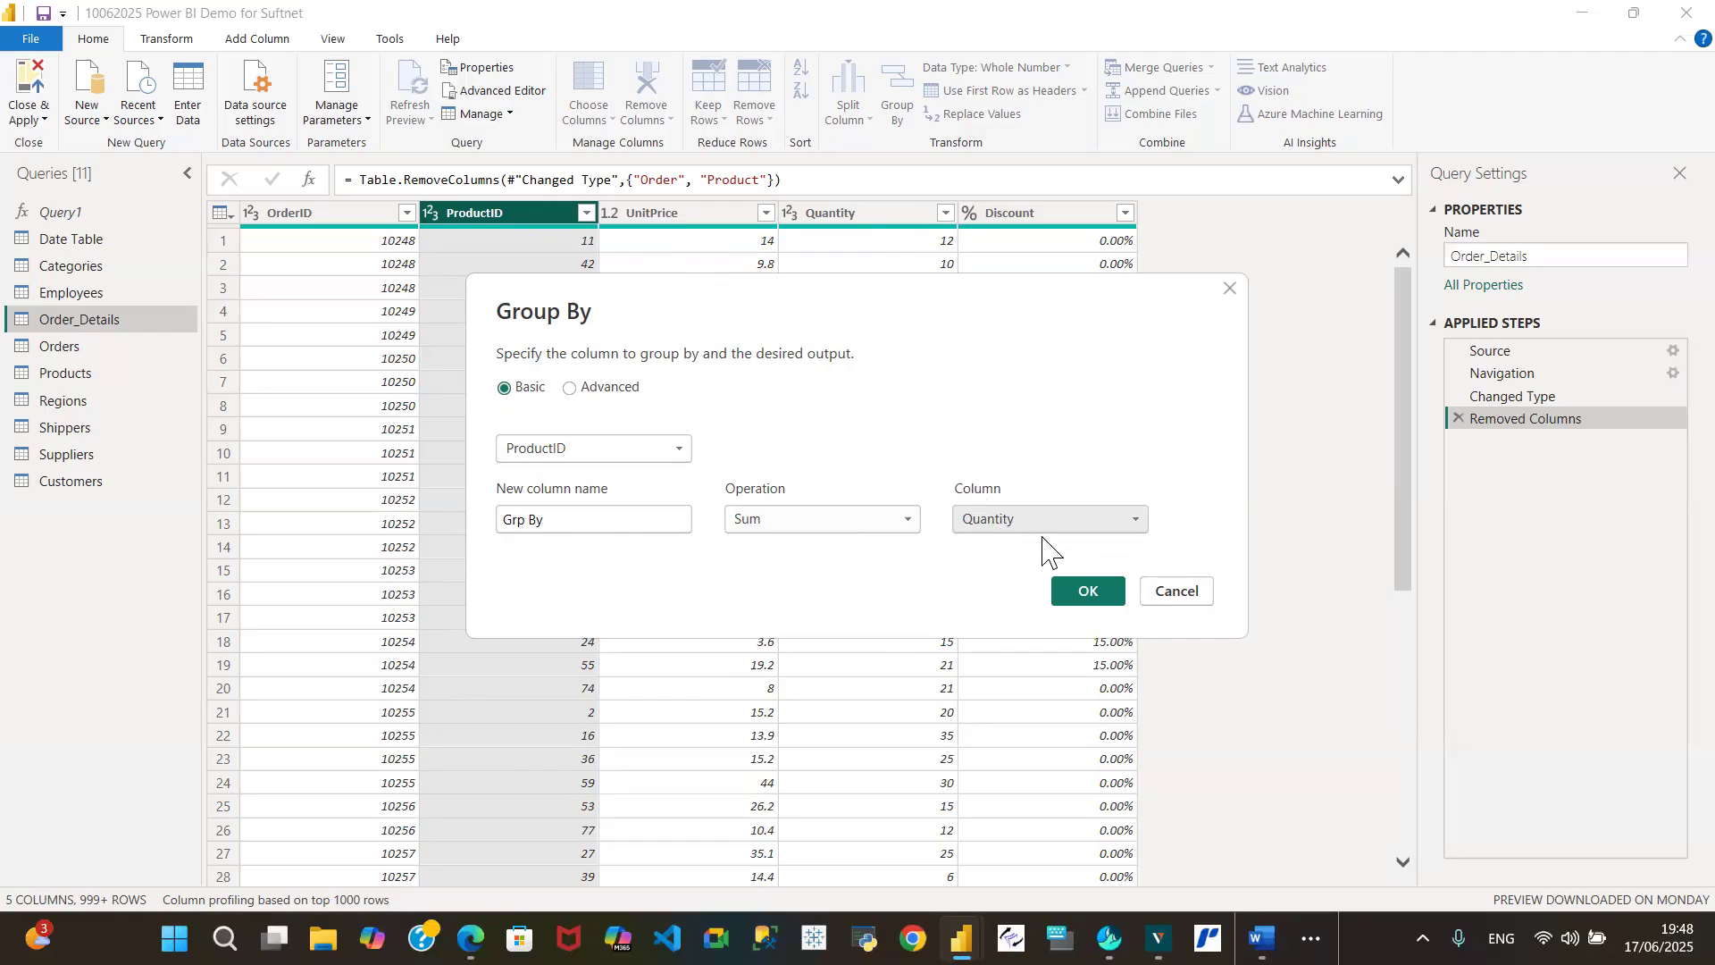
left_click(1088, 592)
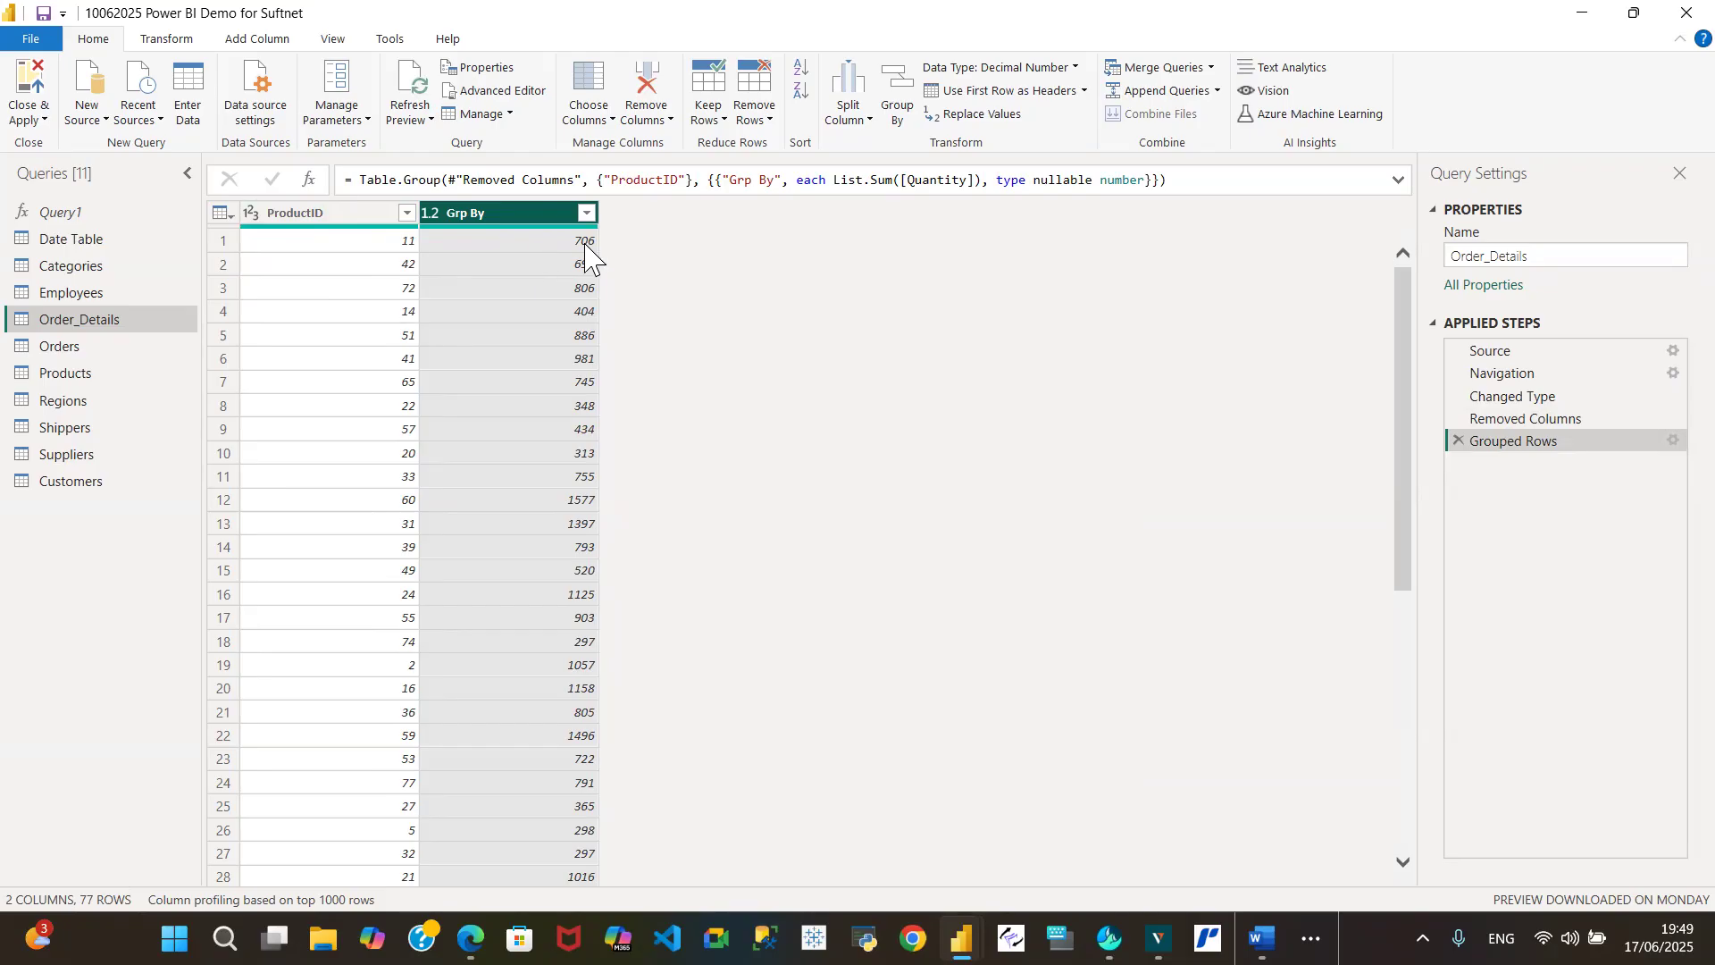
- Filter ProductID to 11 after the Removed Columns step of Order_Details and look through the matching rows
left_click(1519, 419)
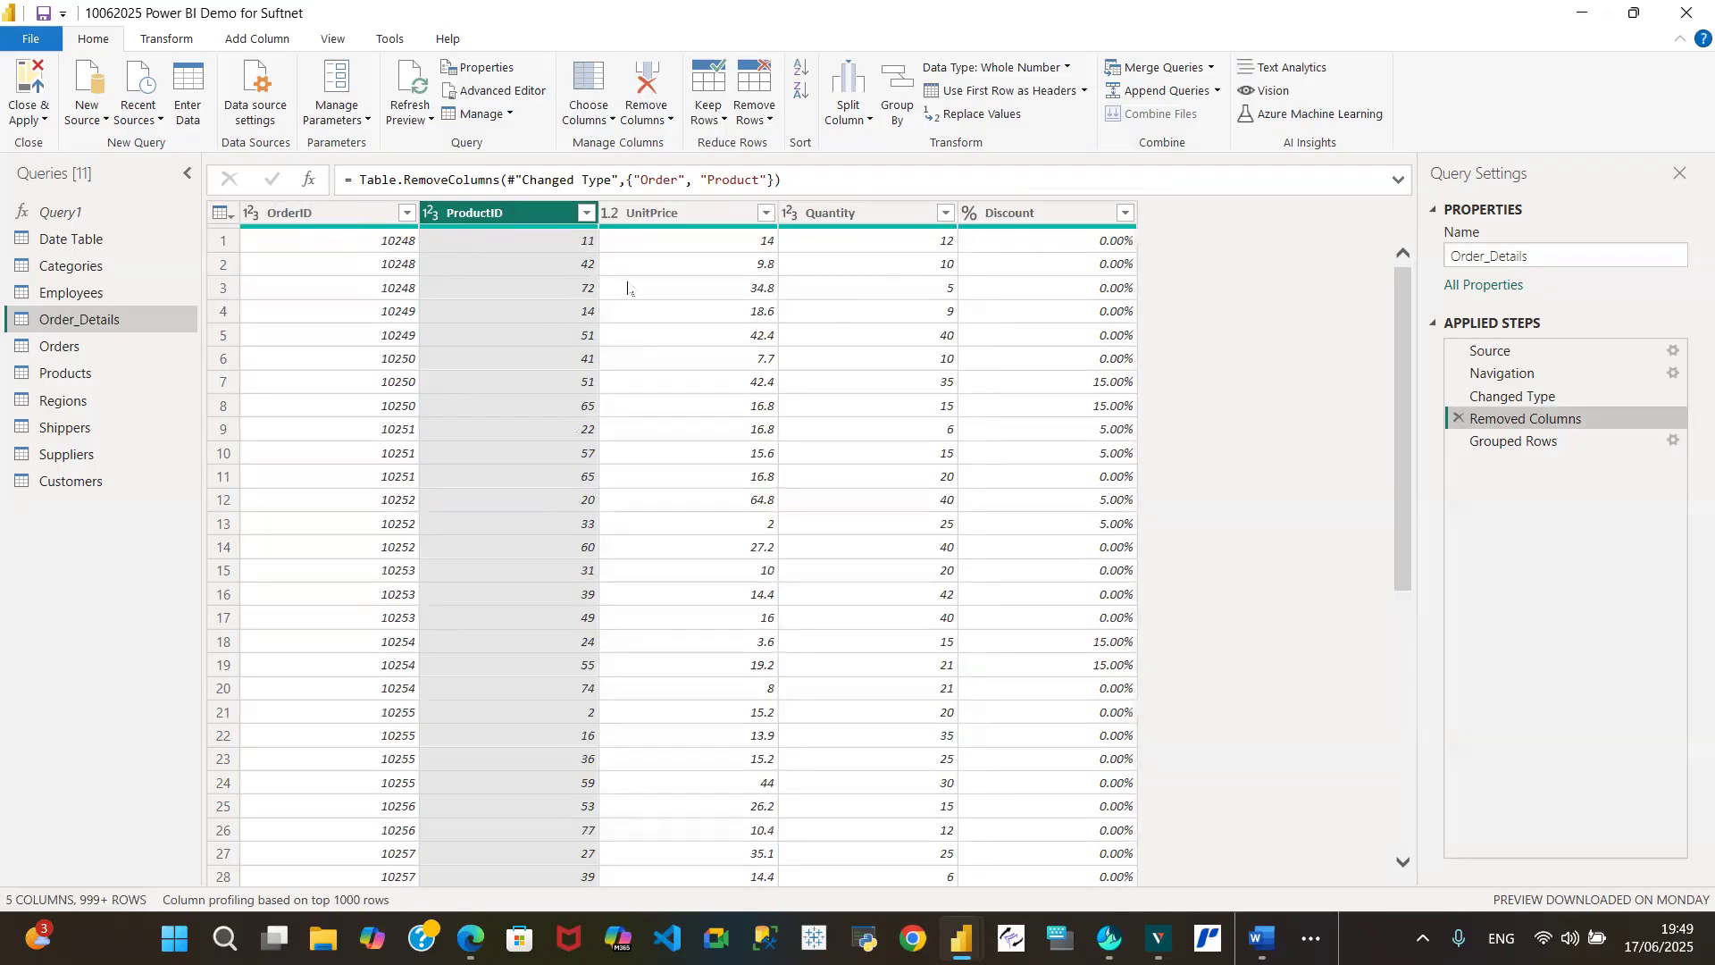
left_click(586, 213)
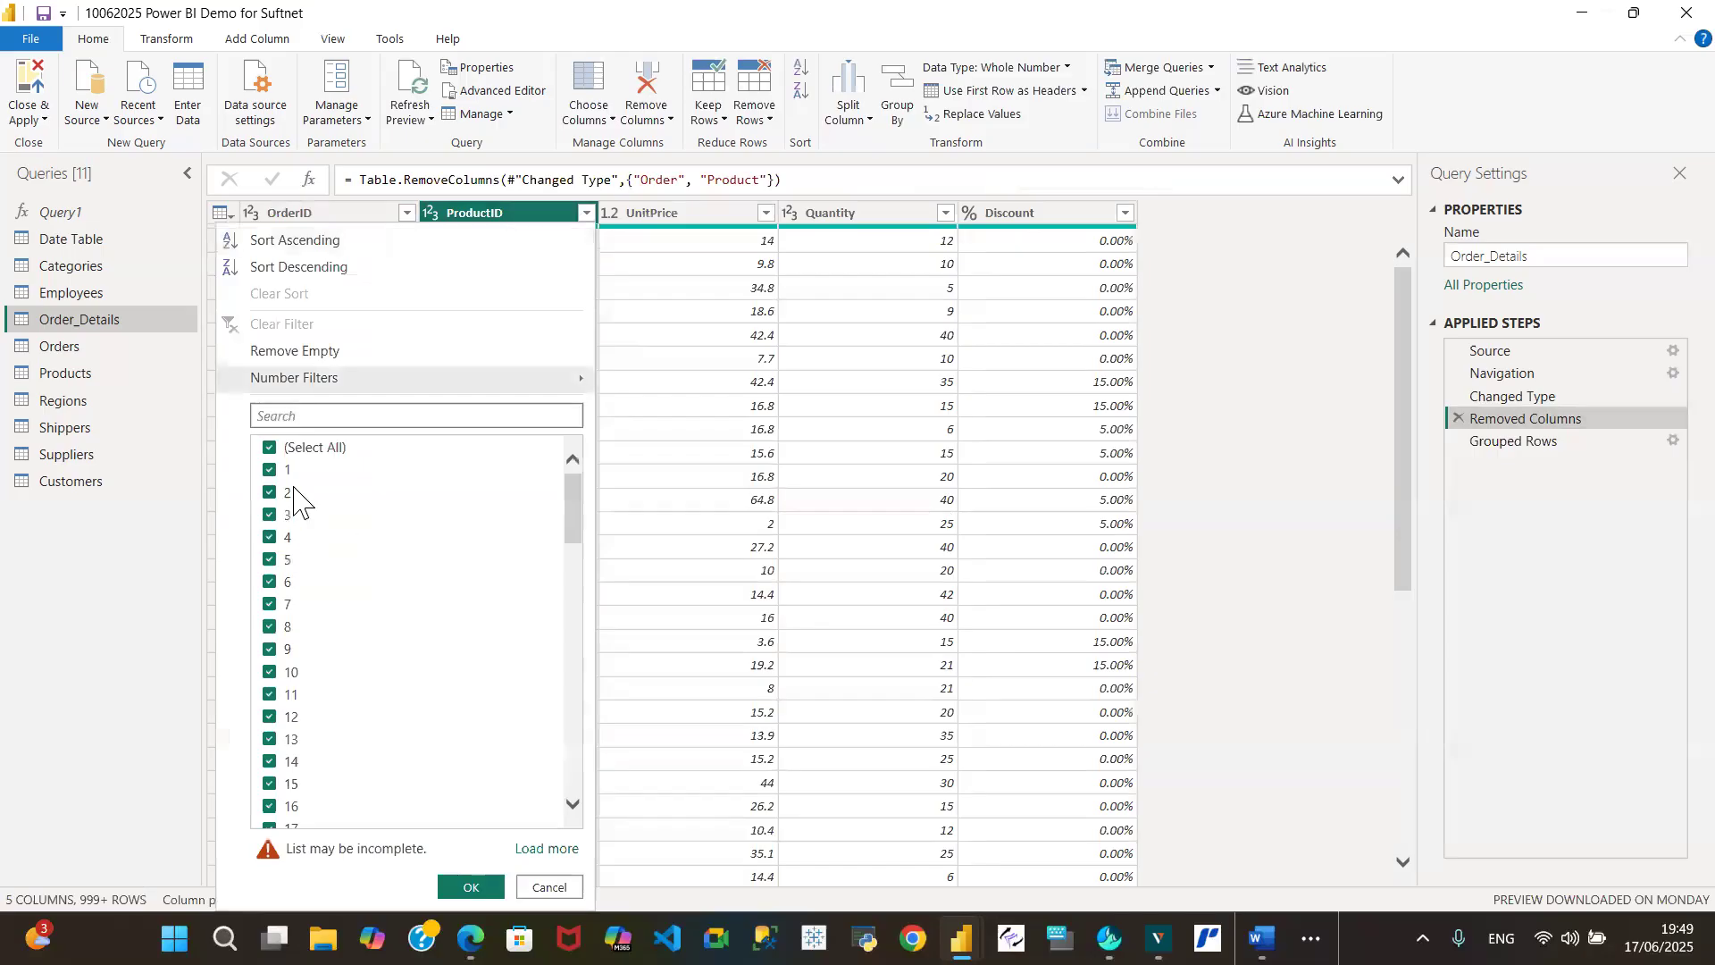
left_click(270, 446)
left_click(269, 695)
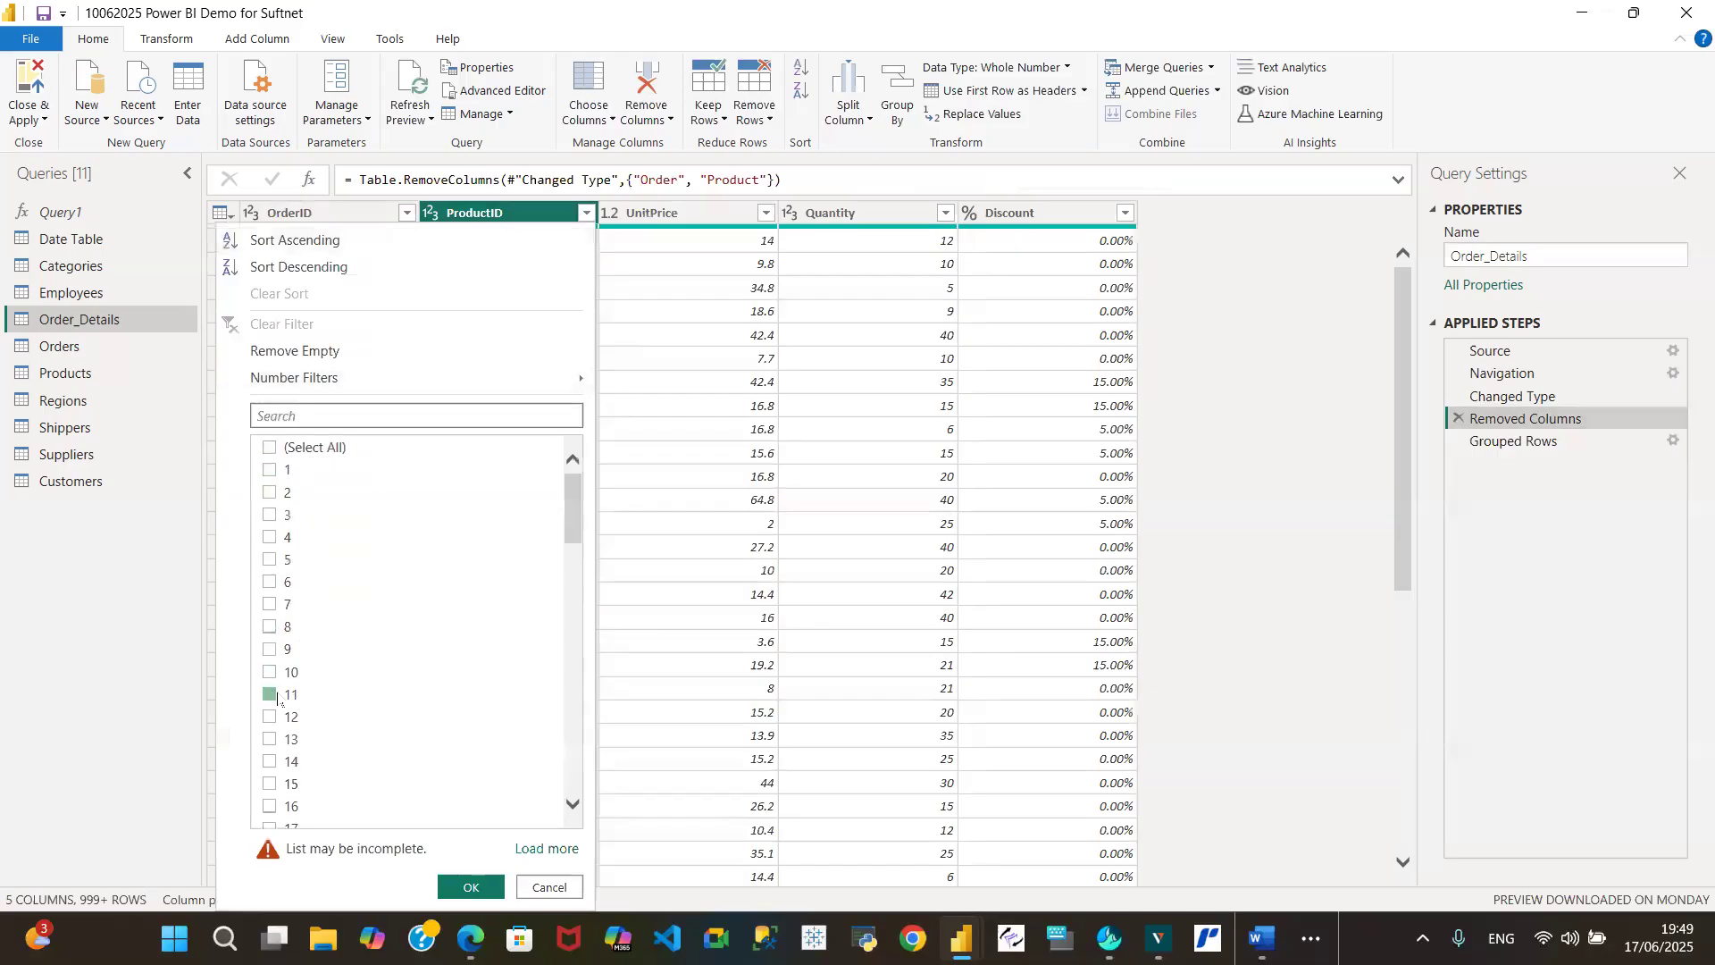
left_click(471, 887)
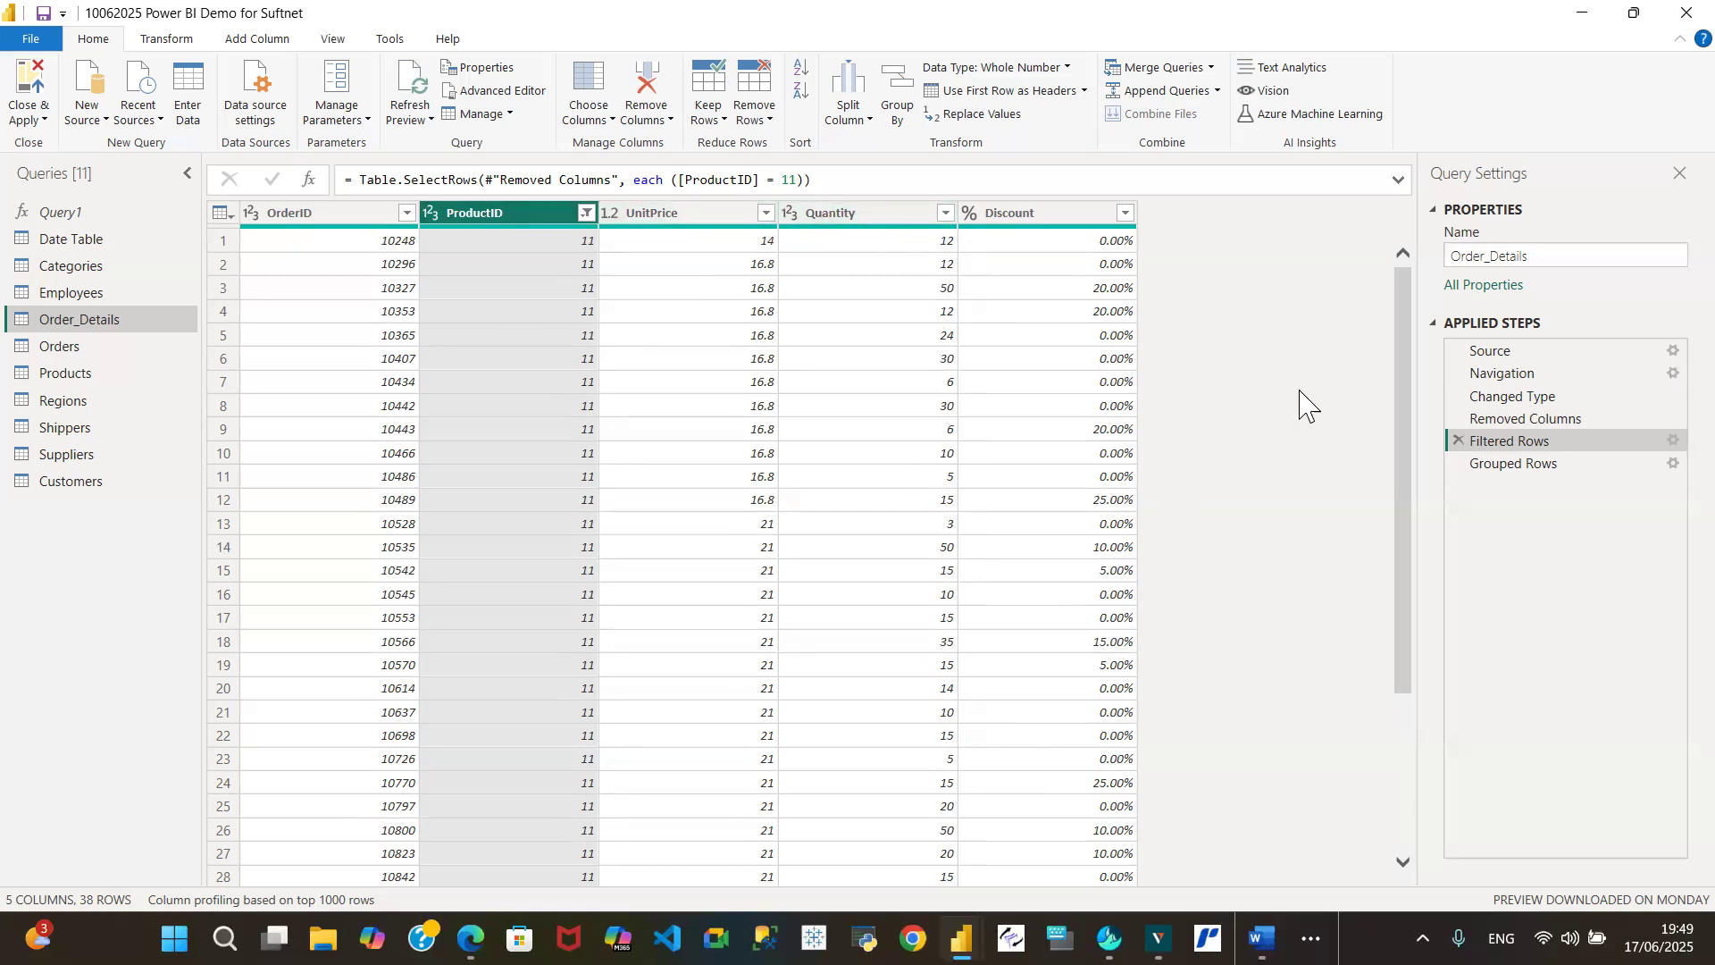
left_click_drag(1399, 355, 1400, 693)
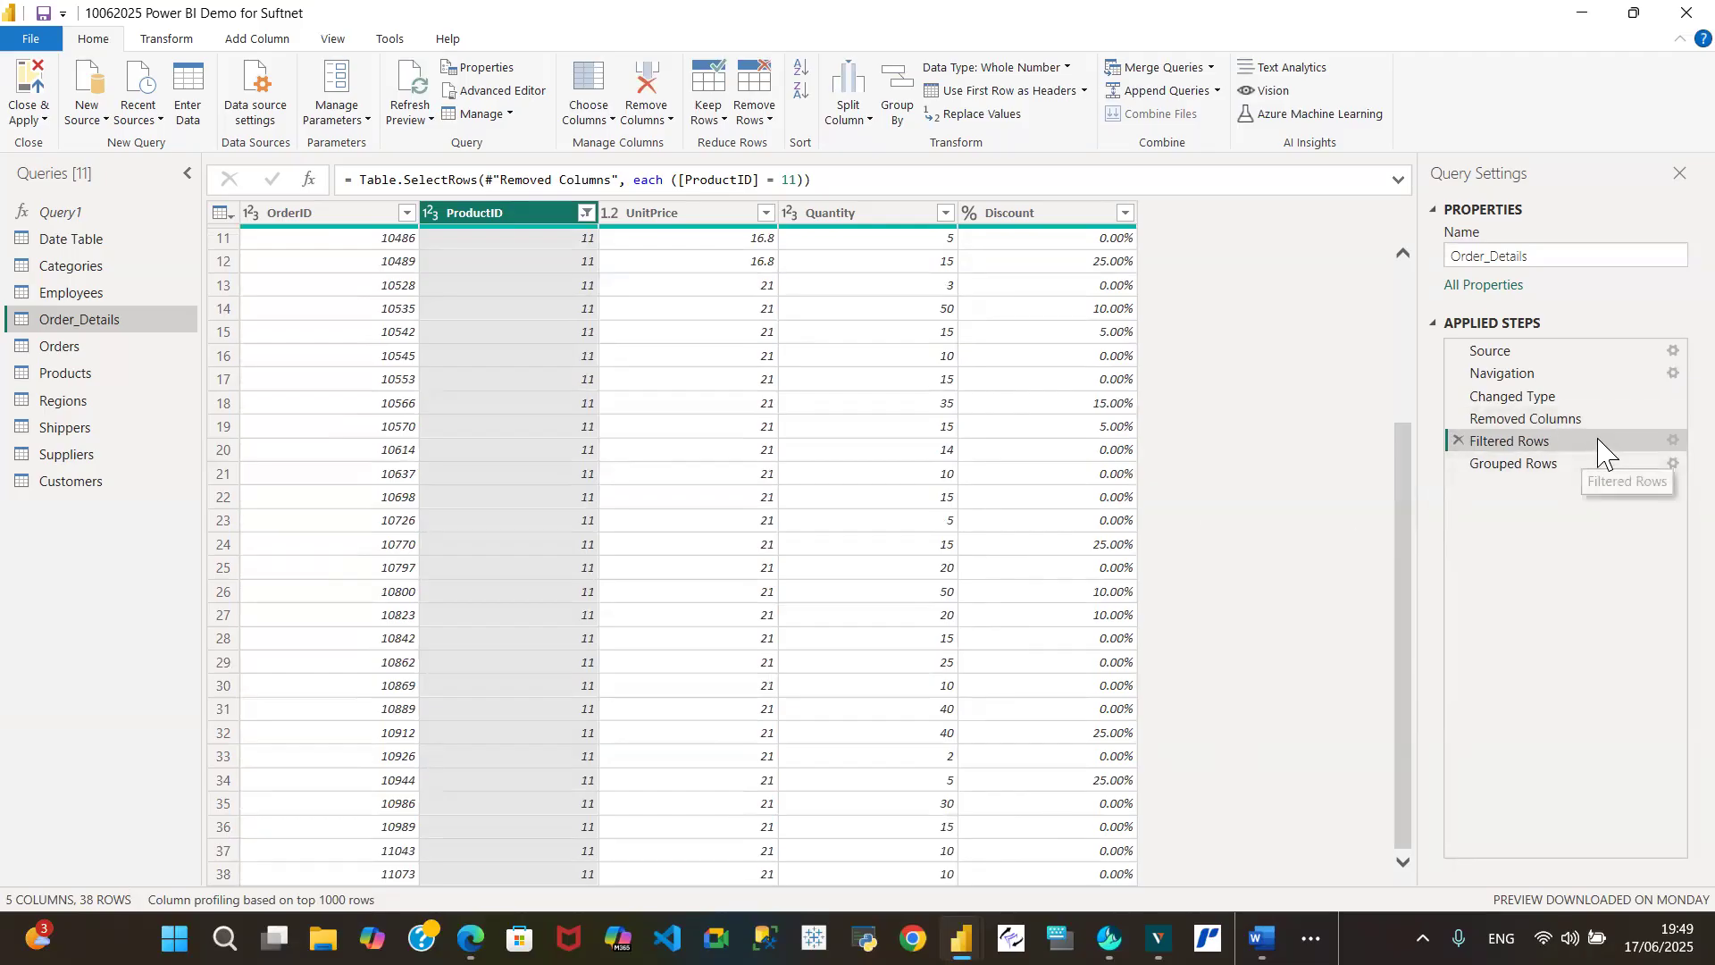
- Delete the Filtered Rows step from the Order_Details query
left_click(1458, 441)
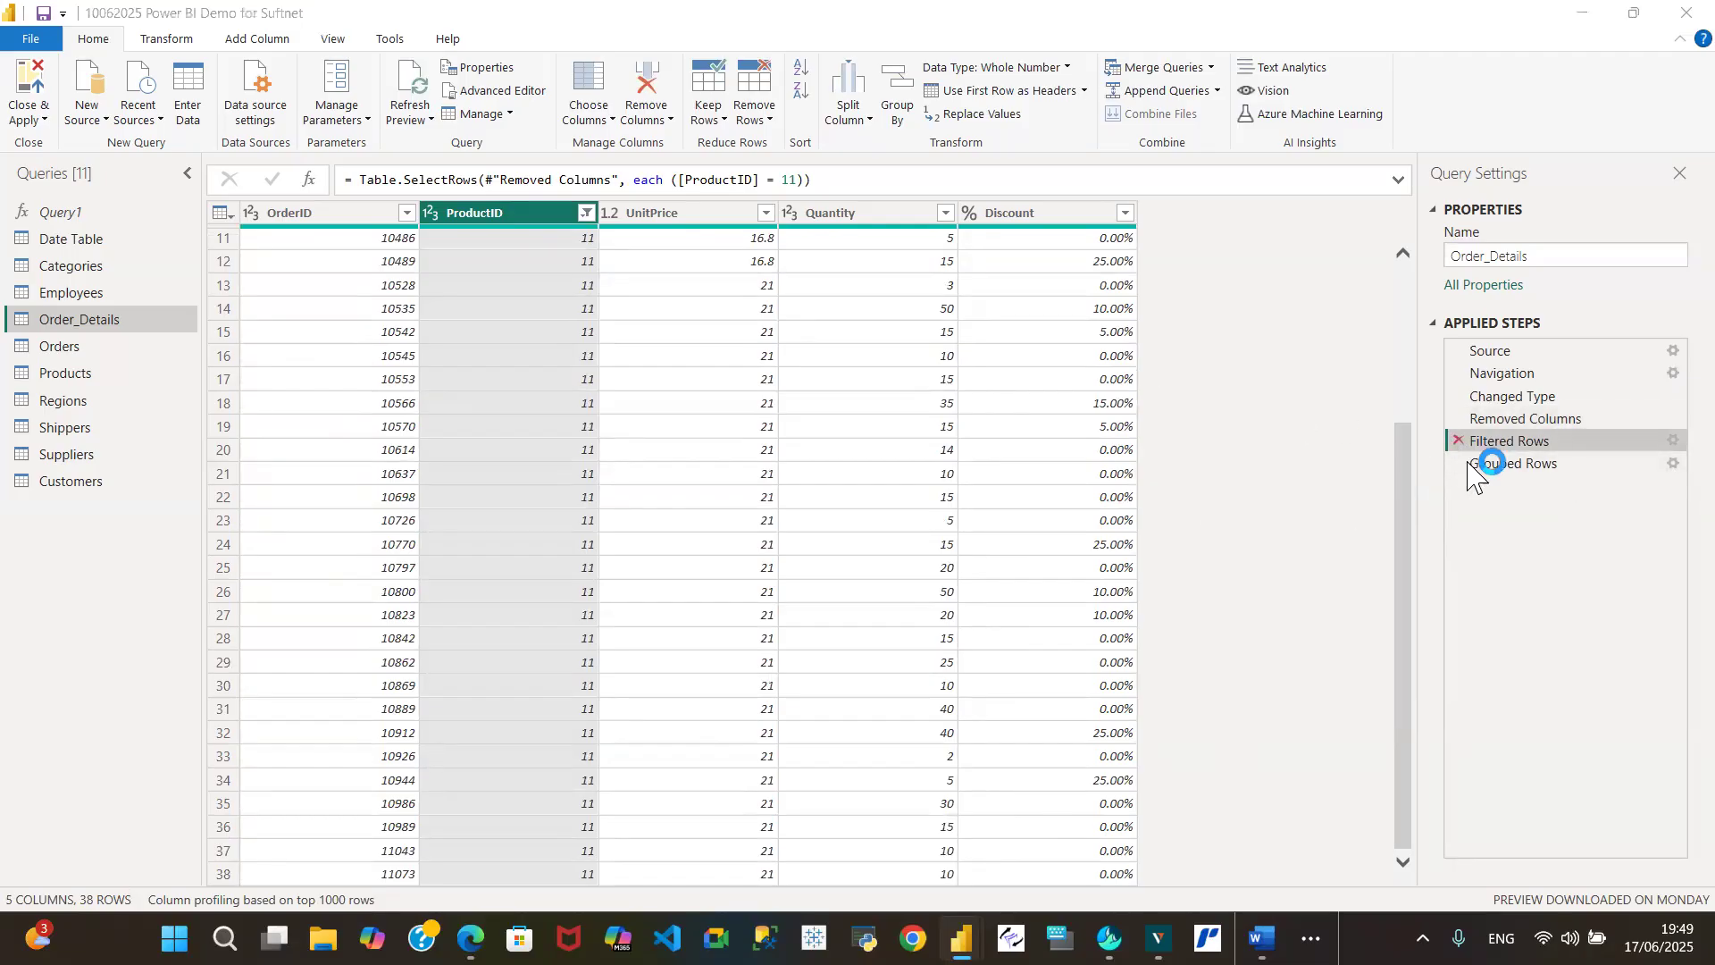
left_click(1062, 522)
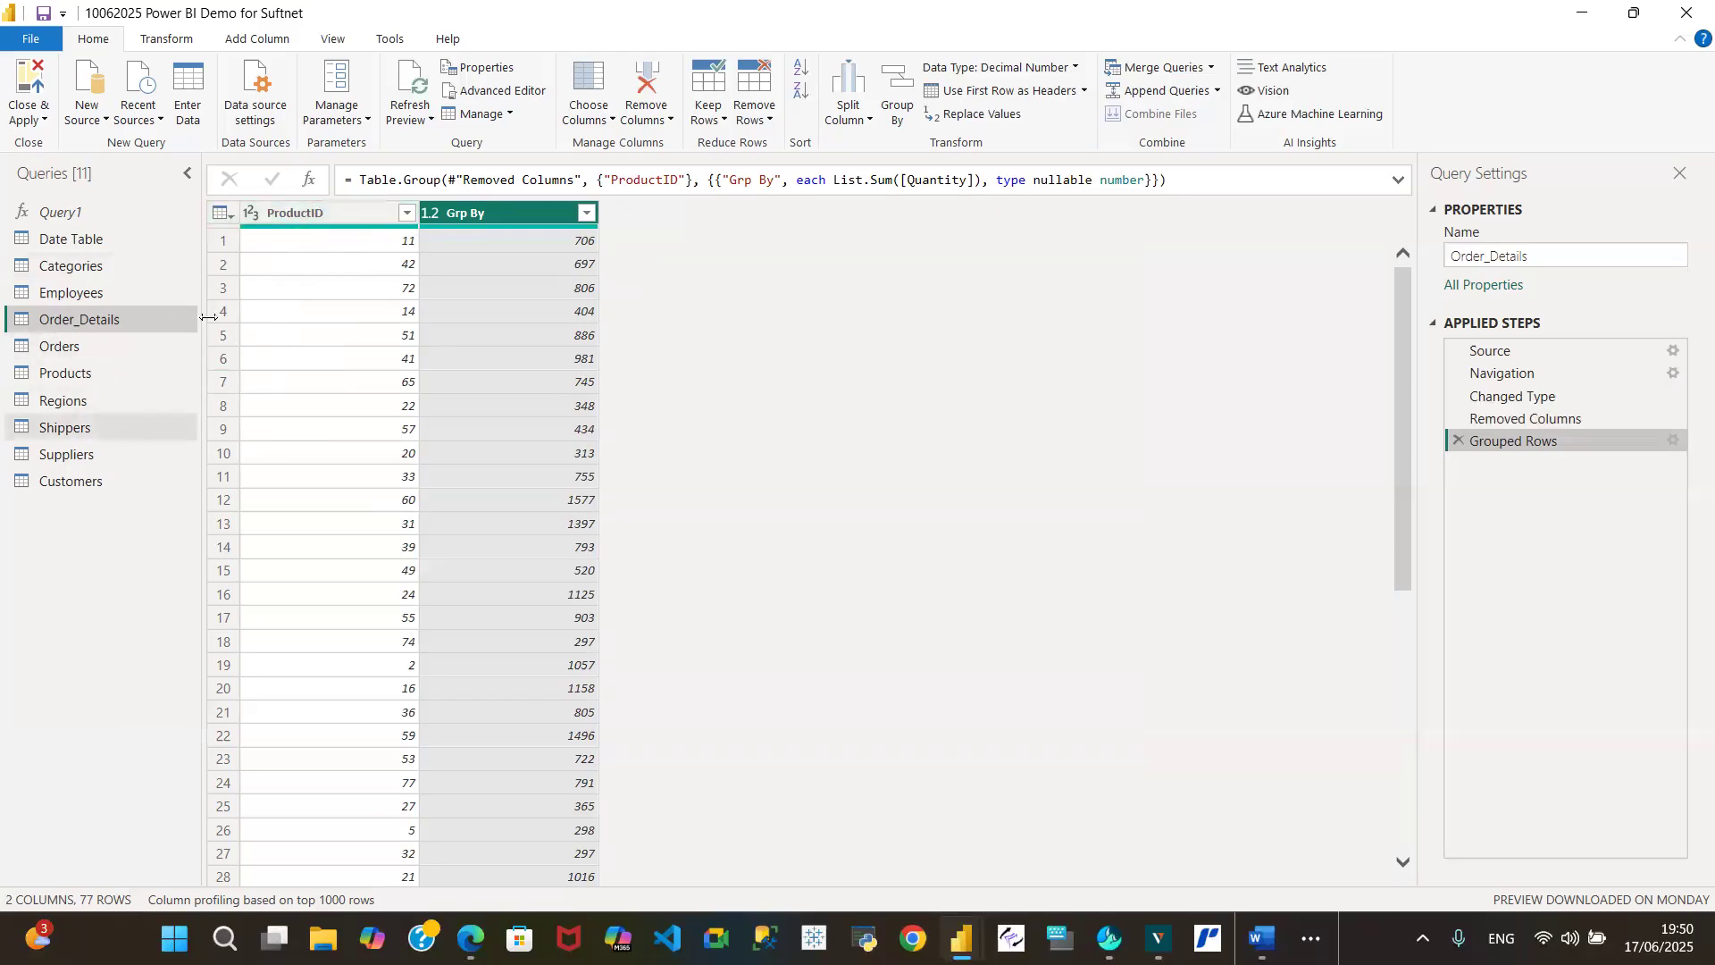
- Check the Products query, and delete the Grouped Rows step from Order_Details
left_click(81, 369)
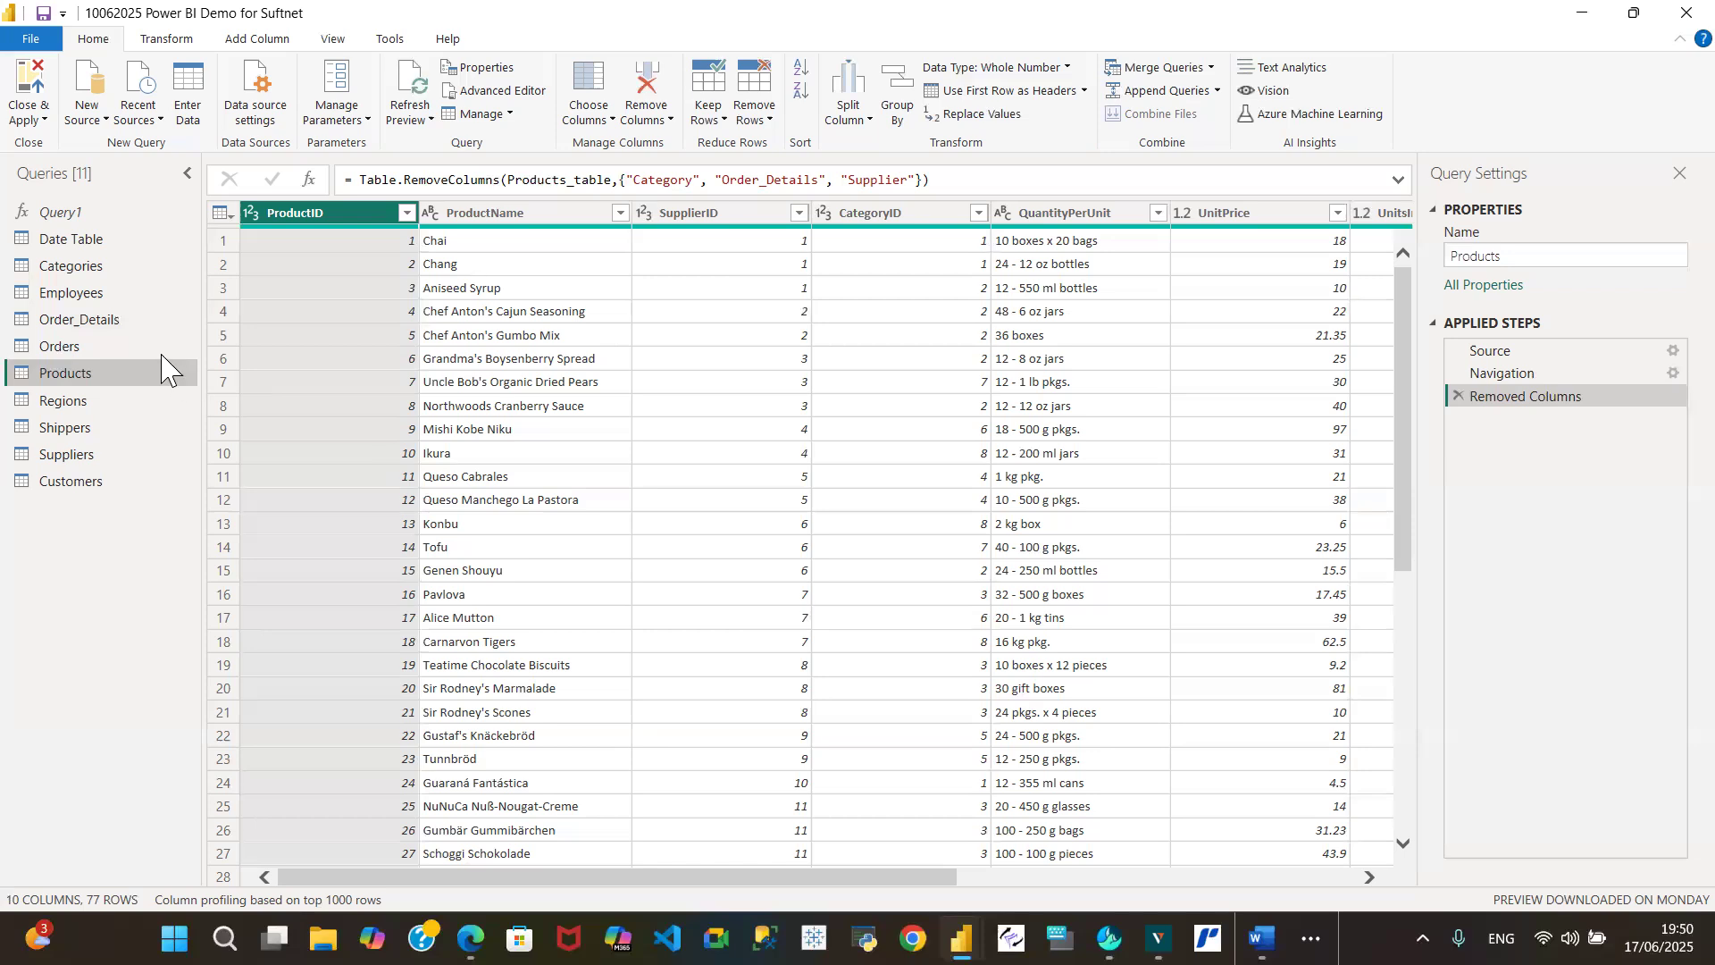
left_click(101, 319)
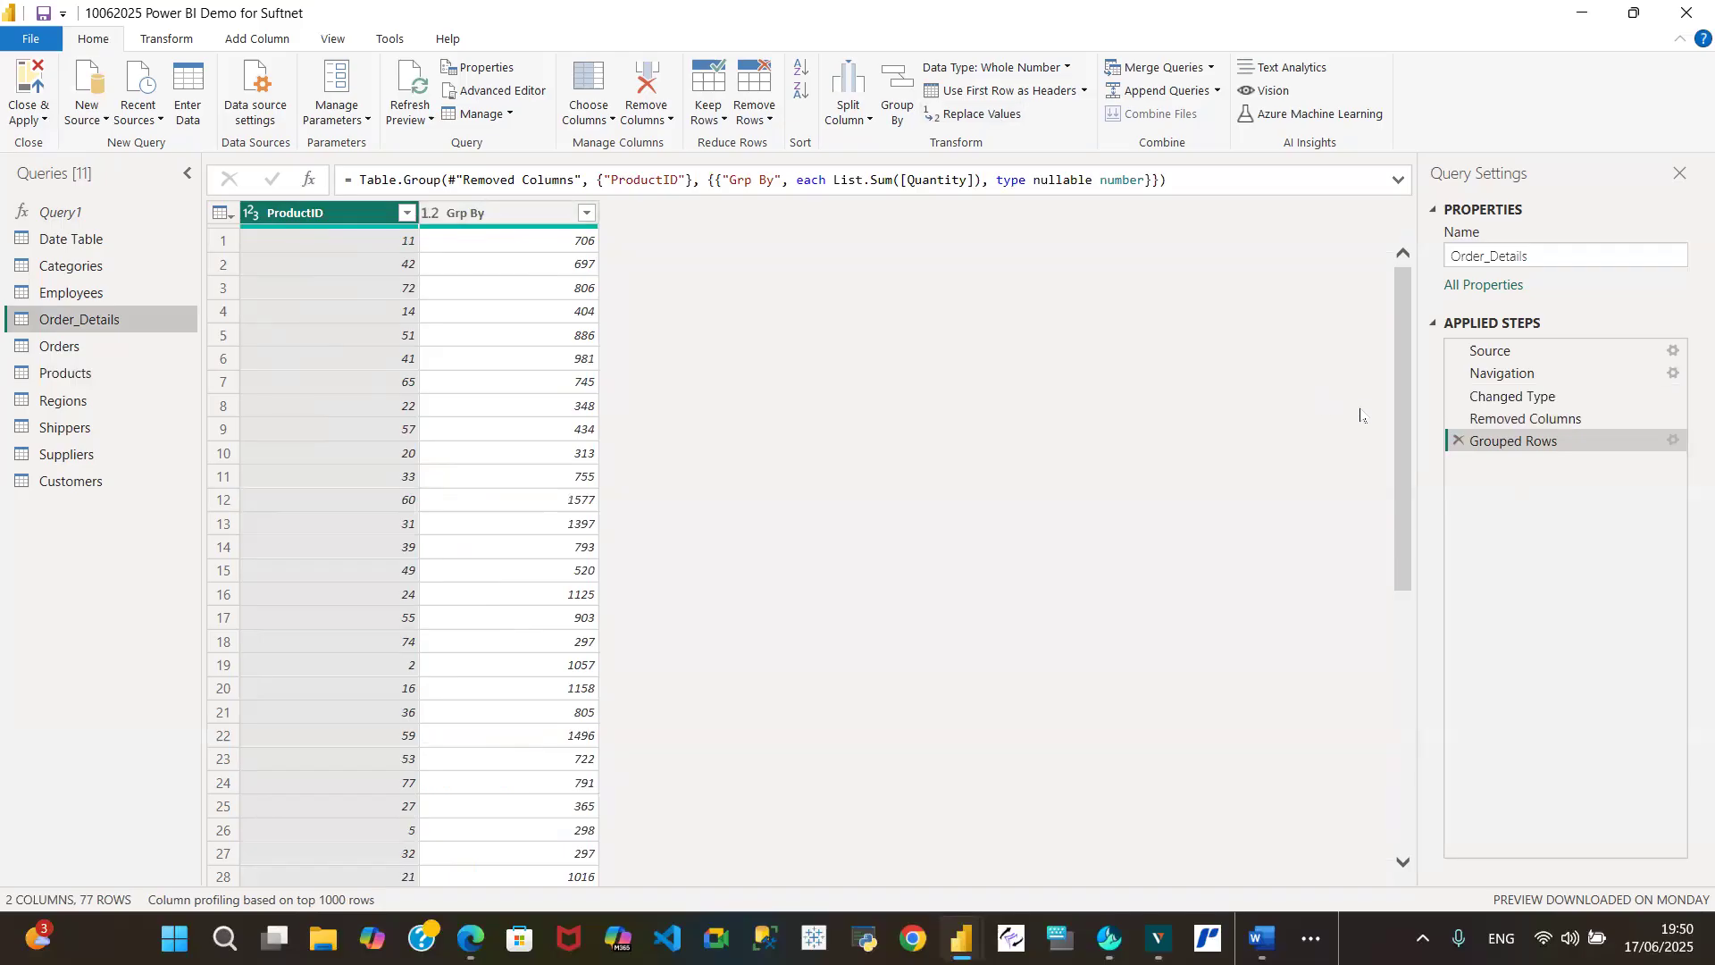
left_click(1452, 436)
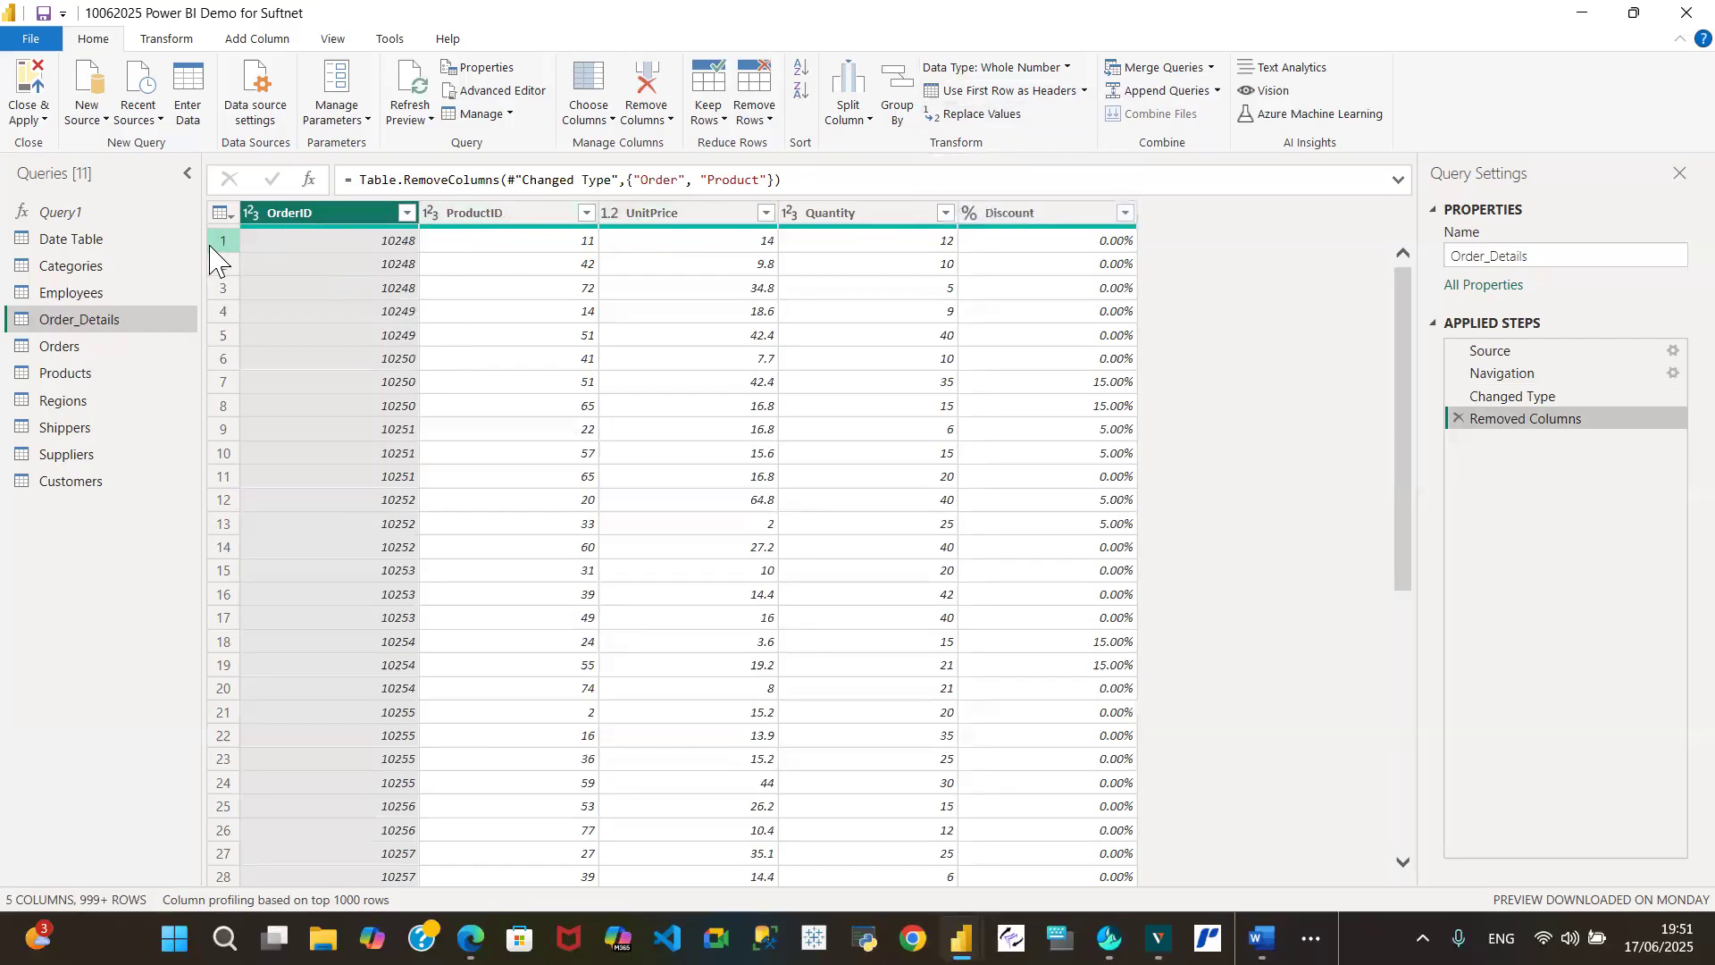
- Demote the Order_Details headers to the first row, and promote the first row back to column headers
left_click(1084, 91)
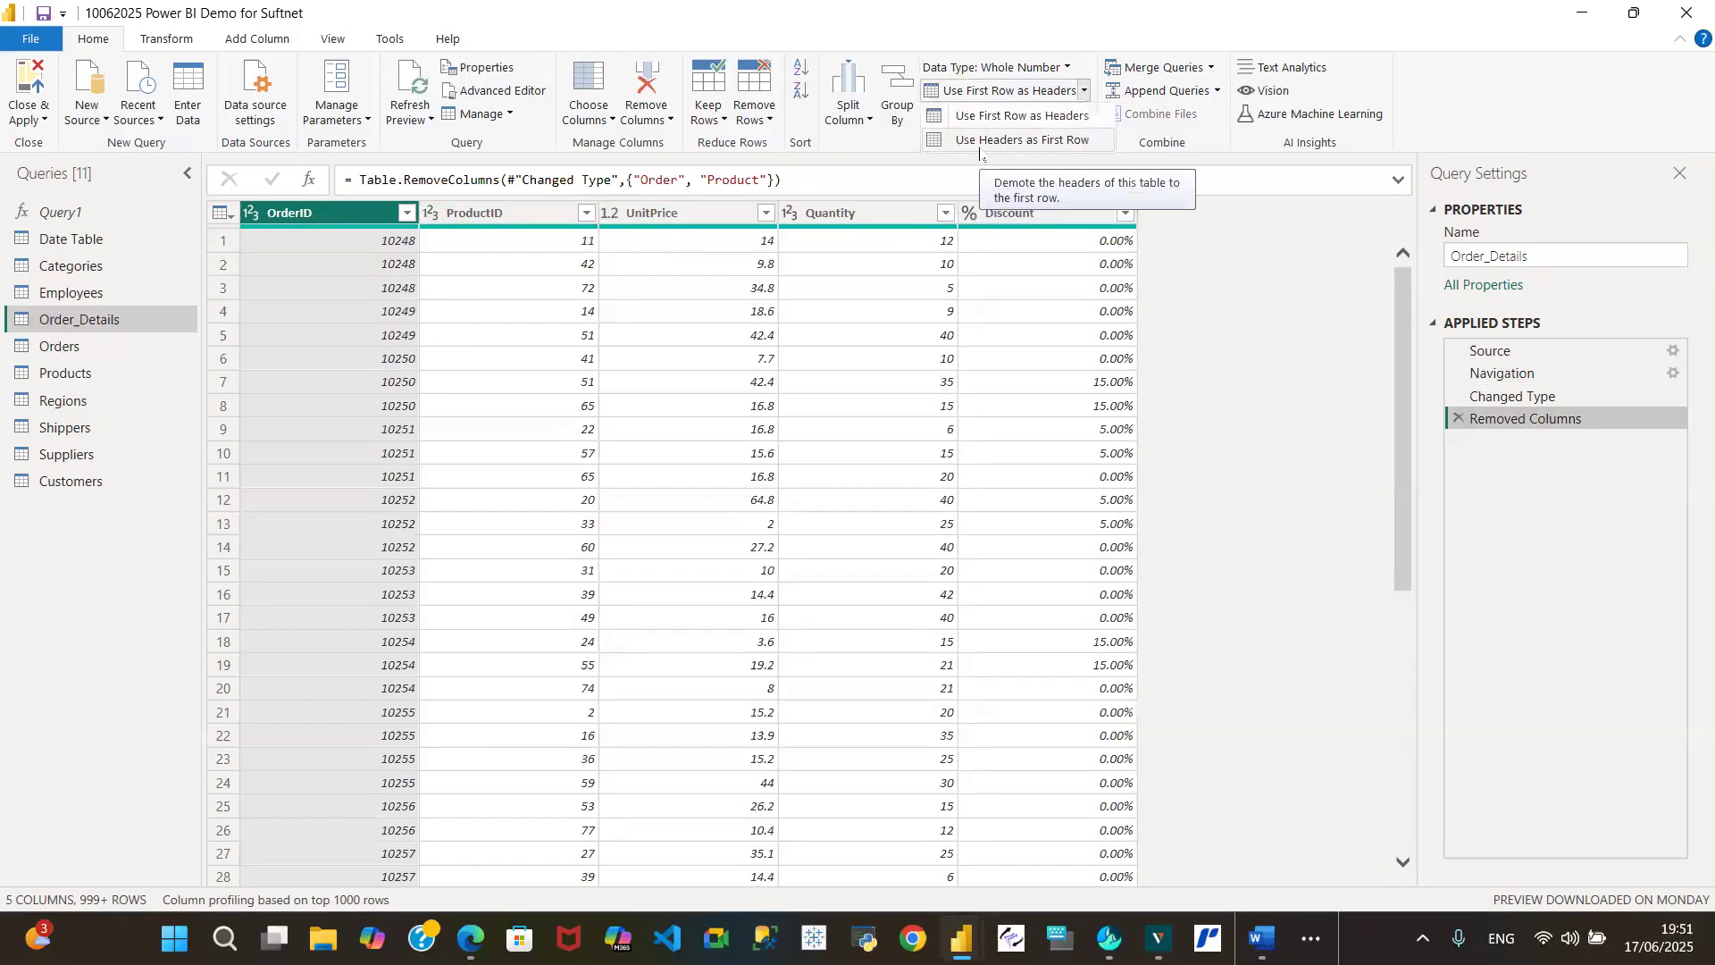
left_click(1043, 140)
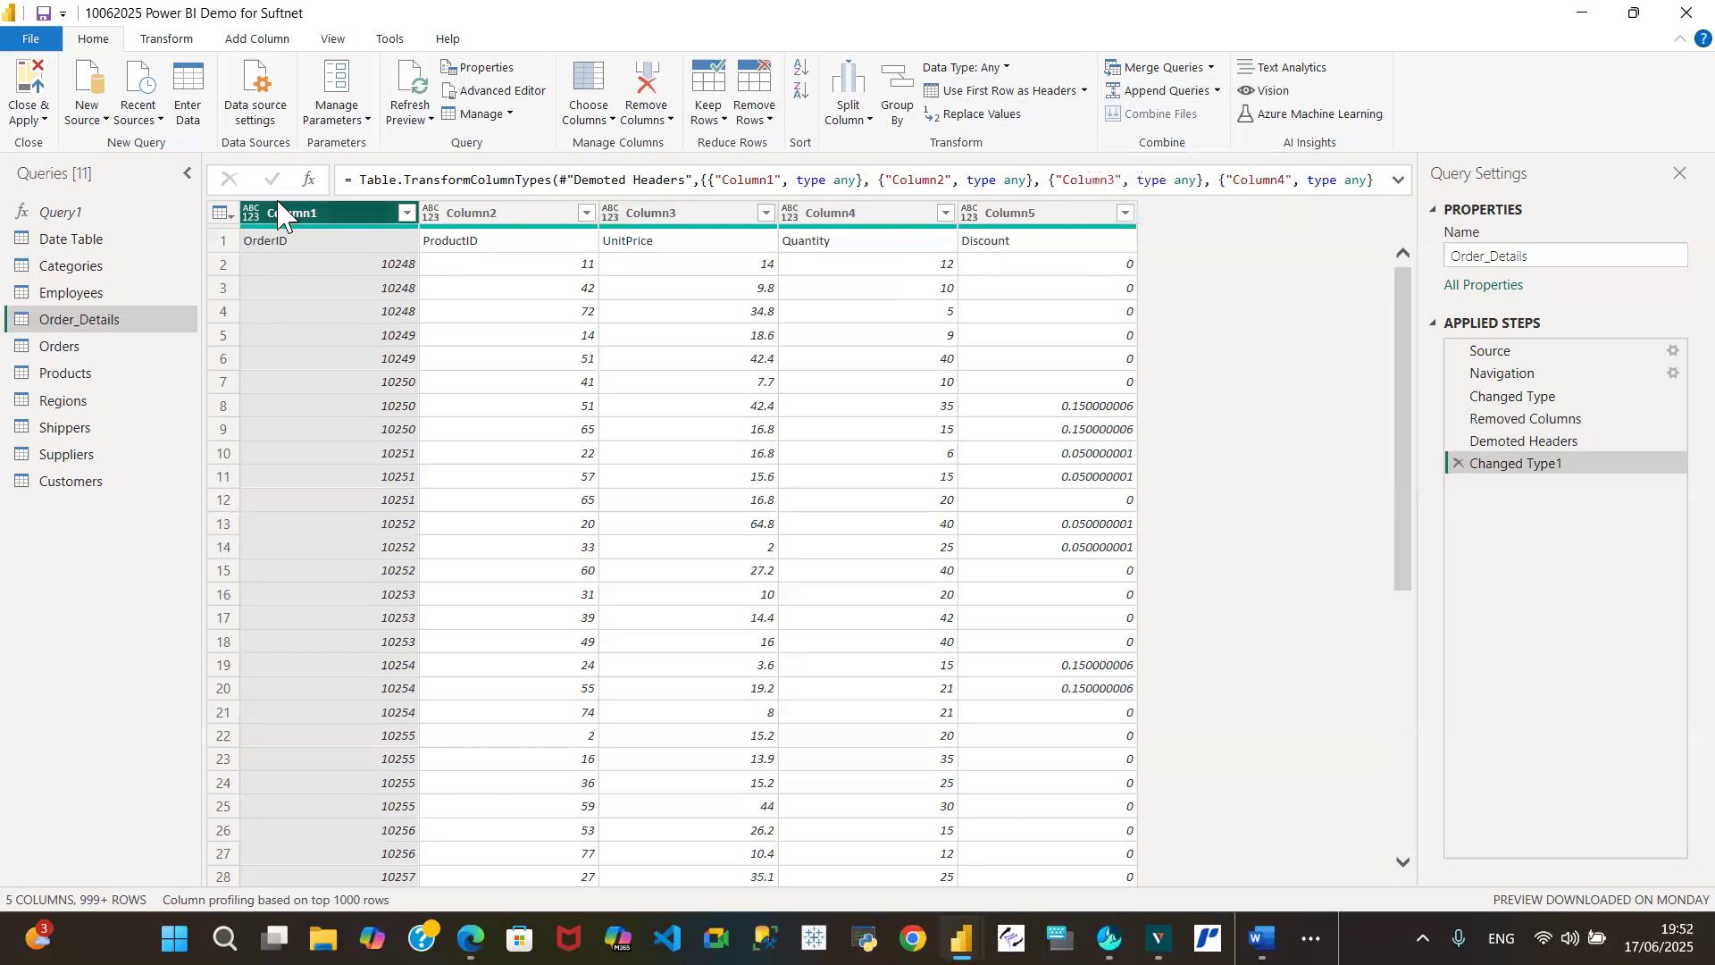
left_click(1085, 91)
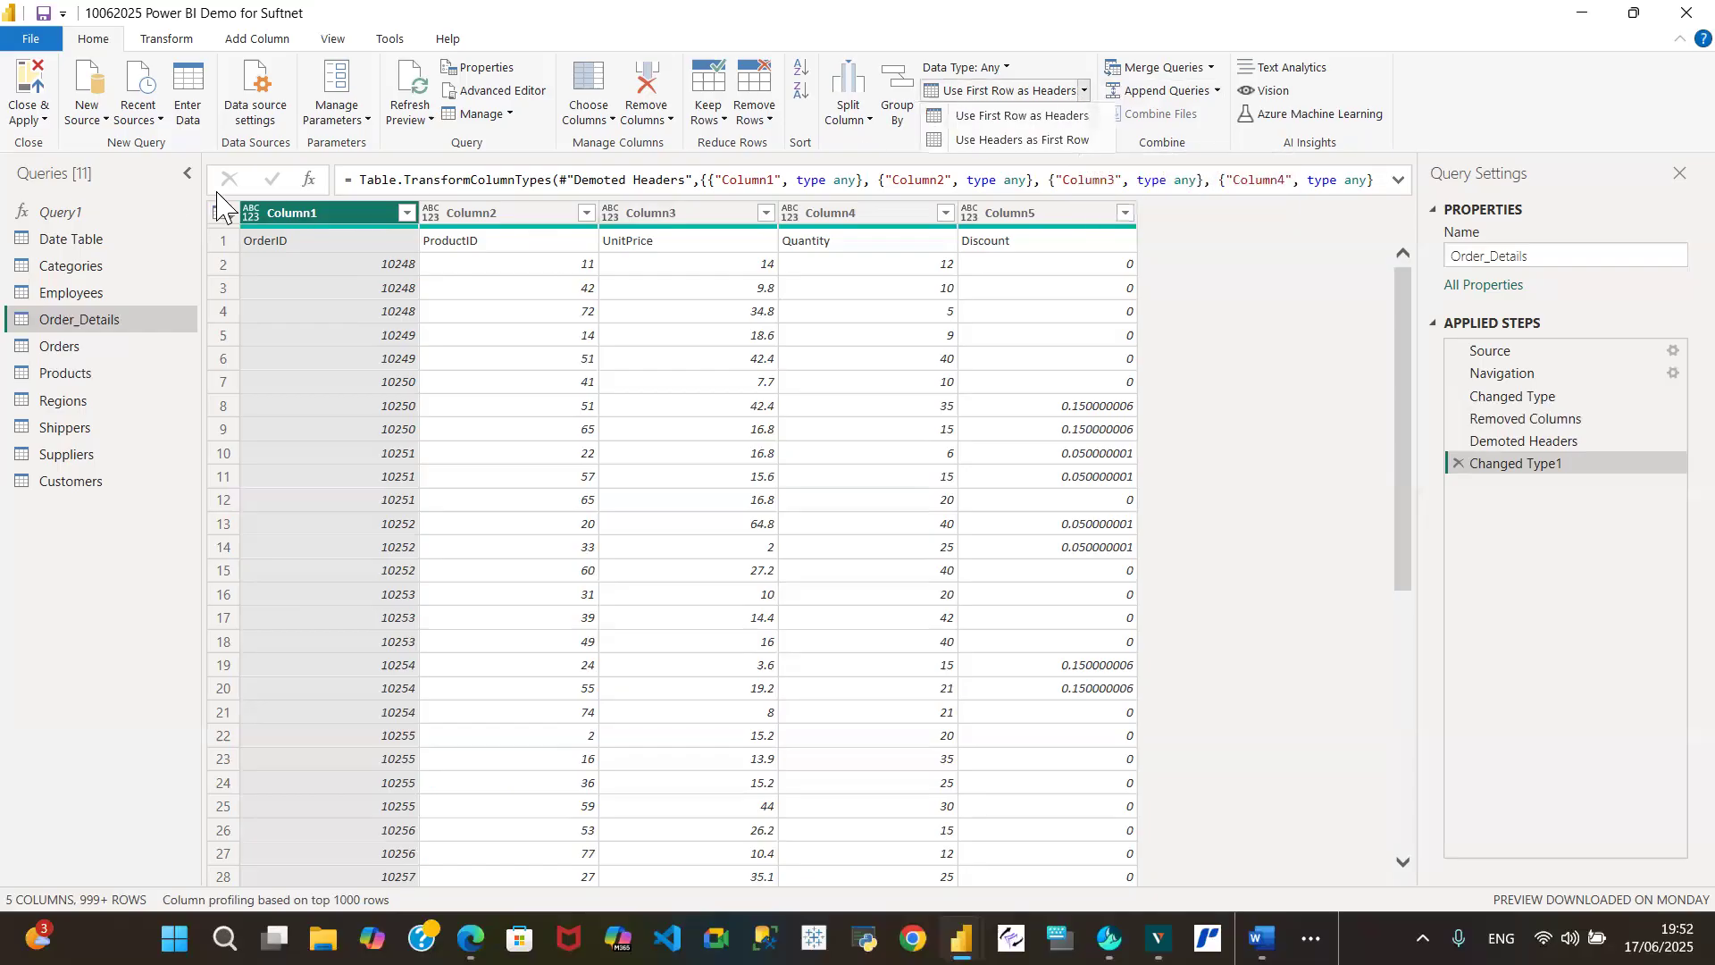
left_click(221, 214)
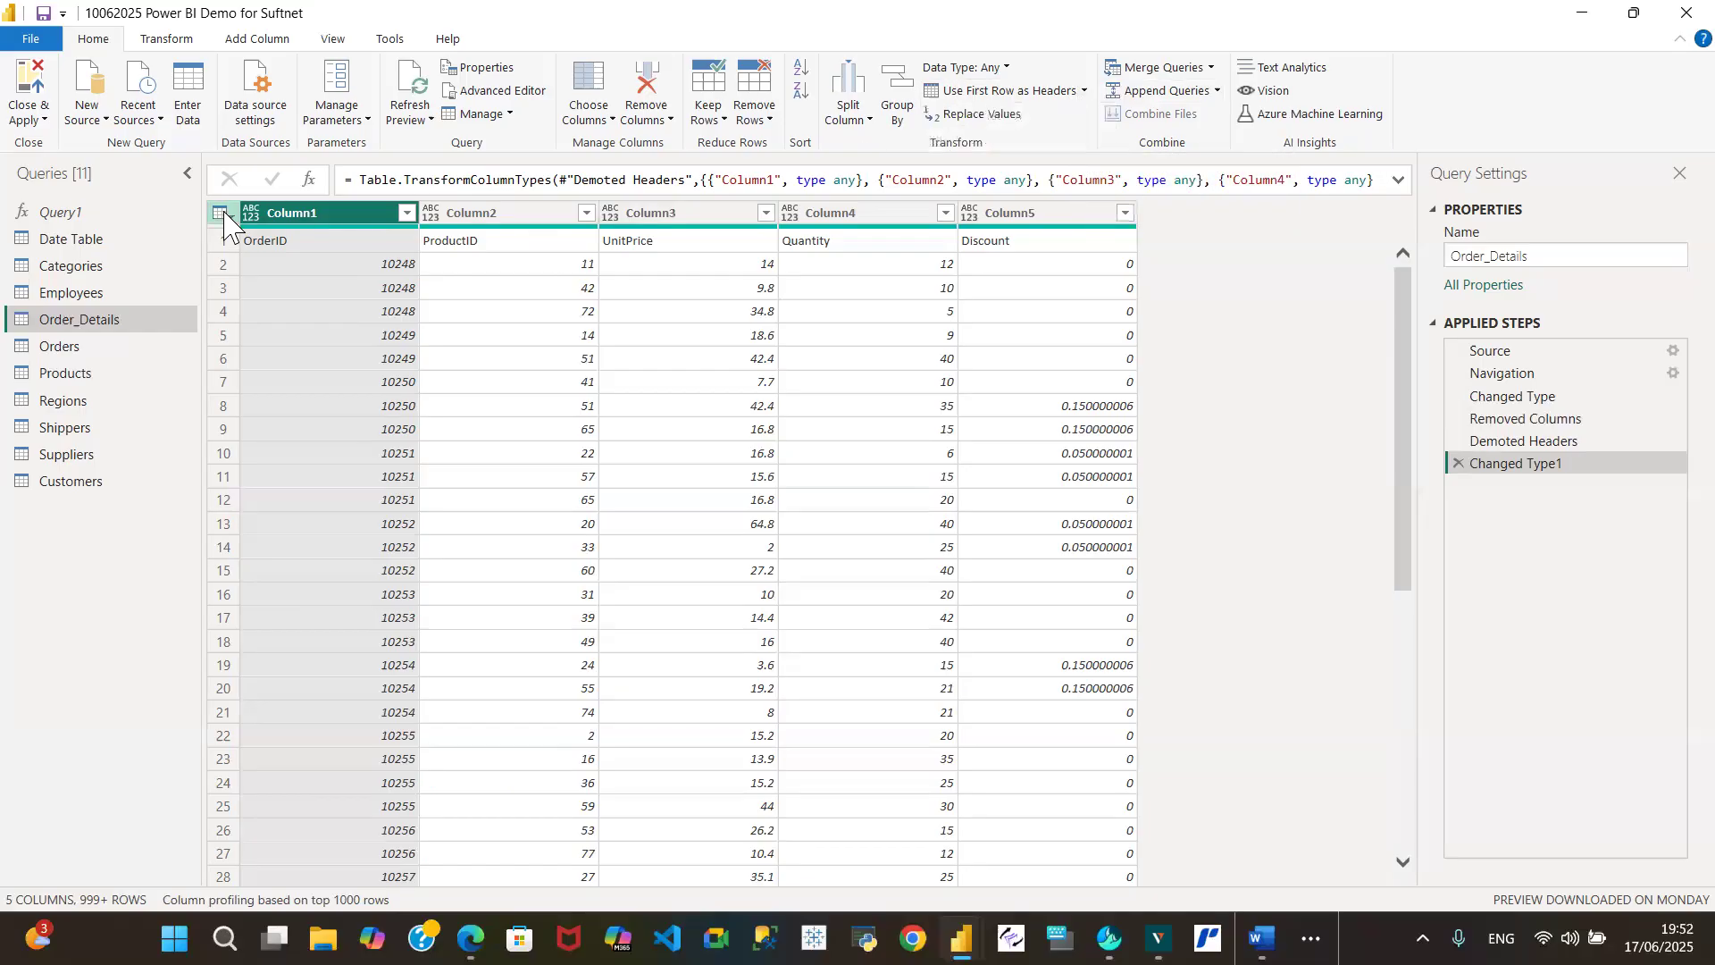
left_click(224, 217)
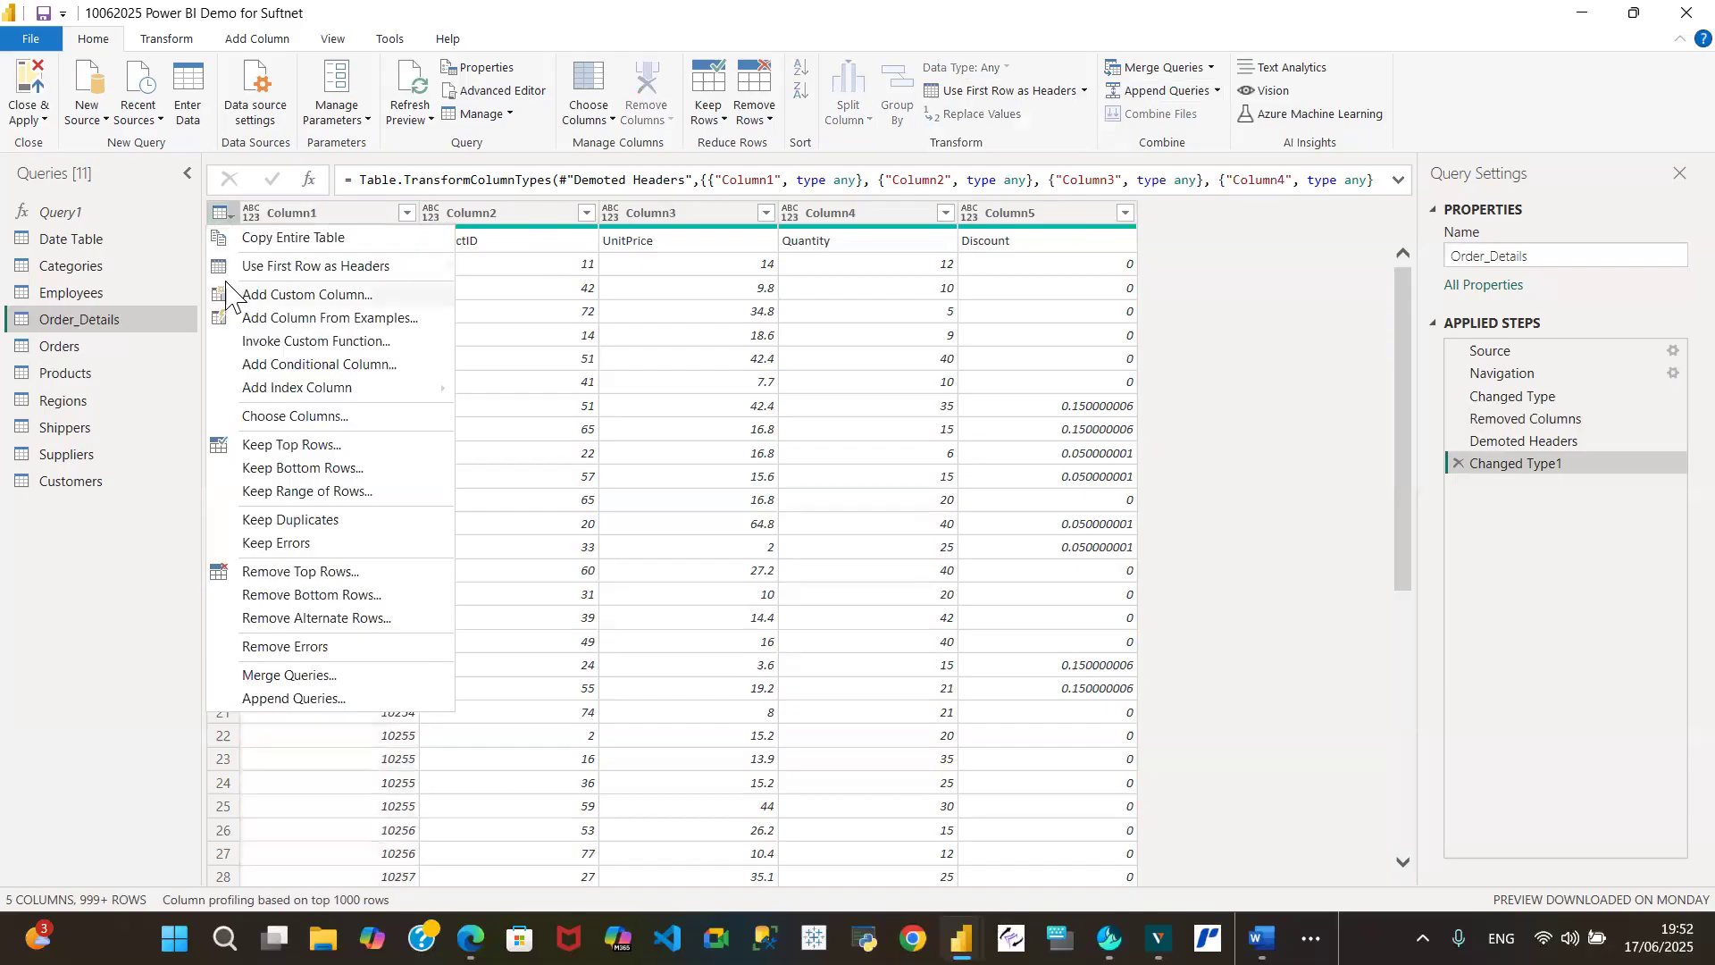
left_click(319, 266)
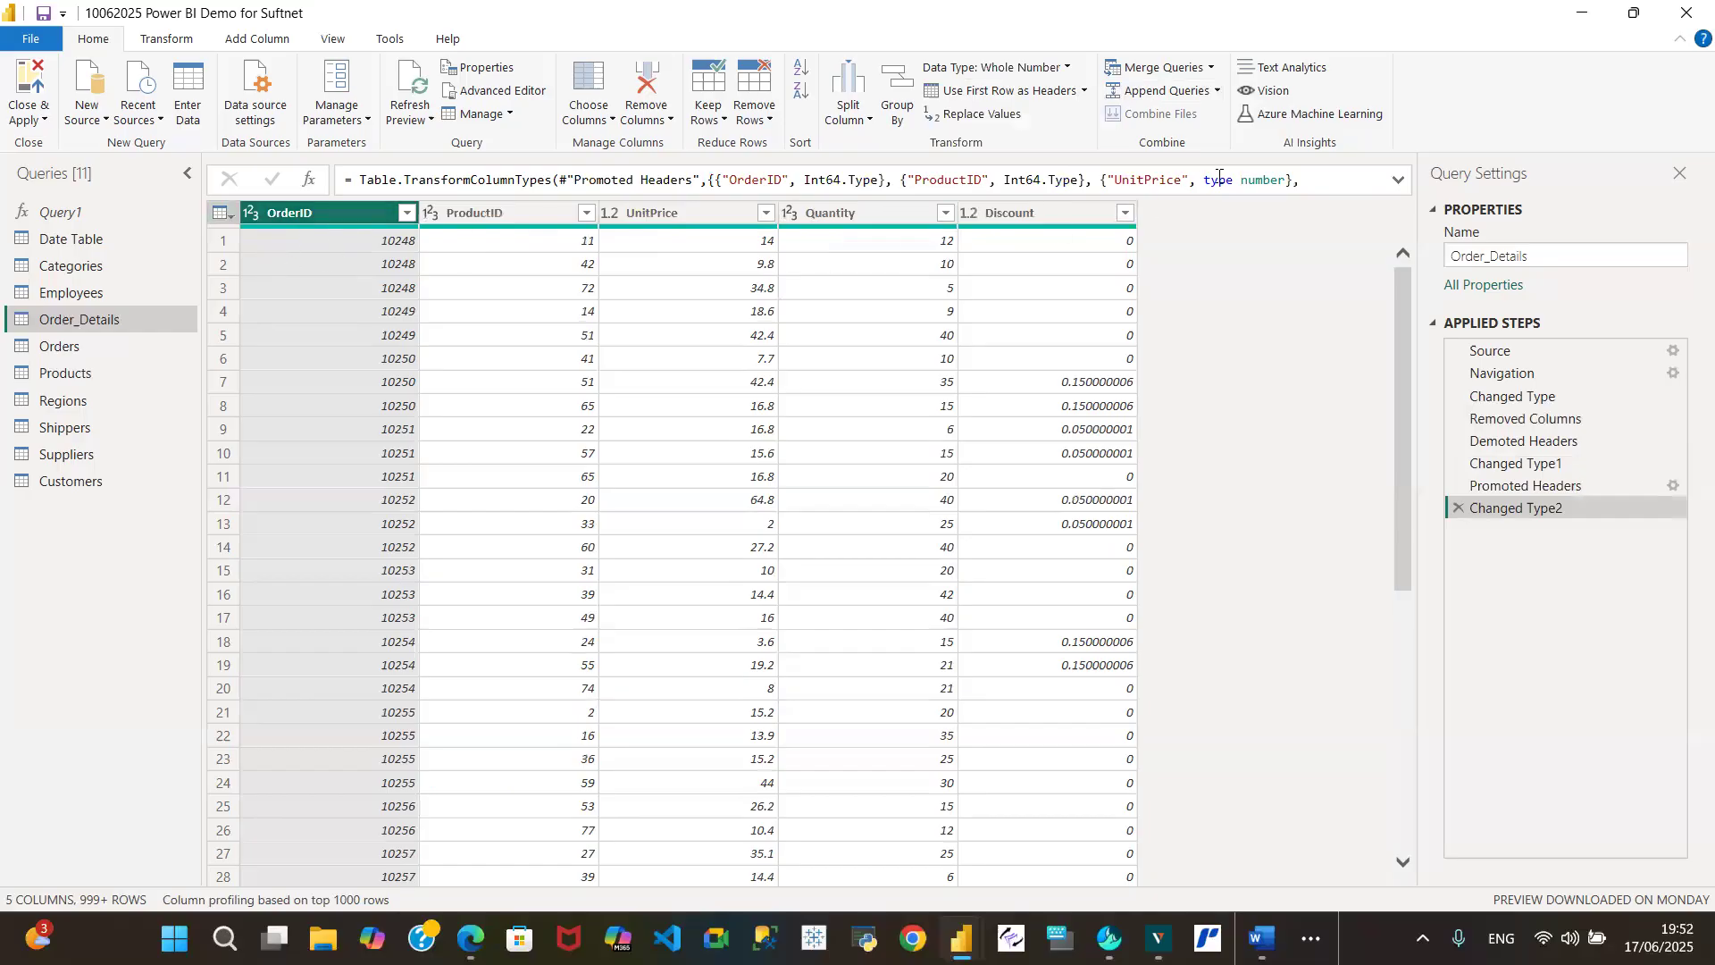
- Use the Order_Details headers as the first row a second time, and restore them as column headers
left_click(1084, 90)
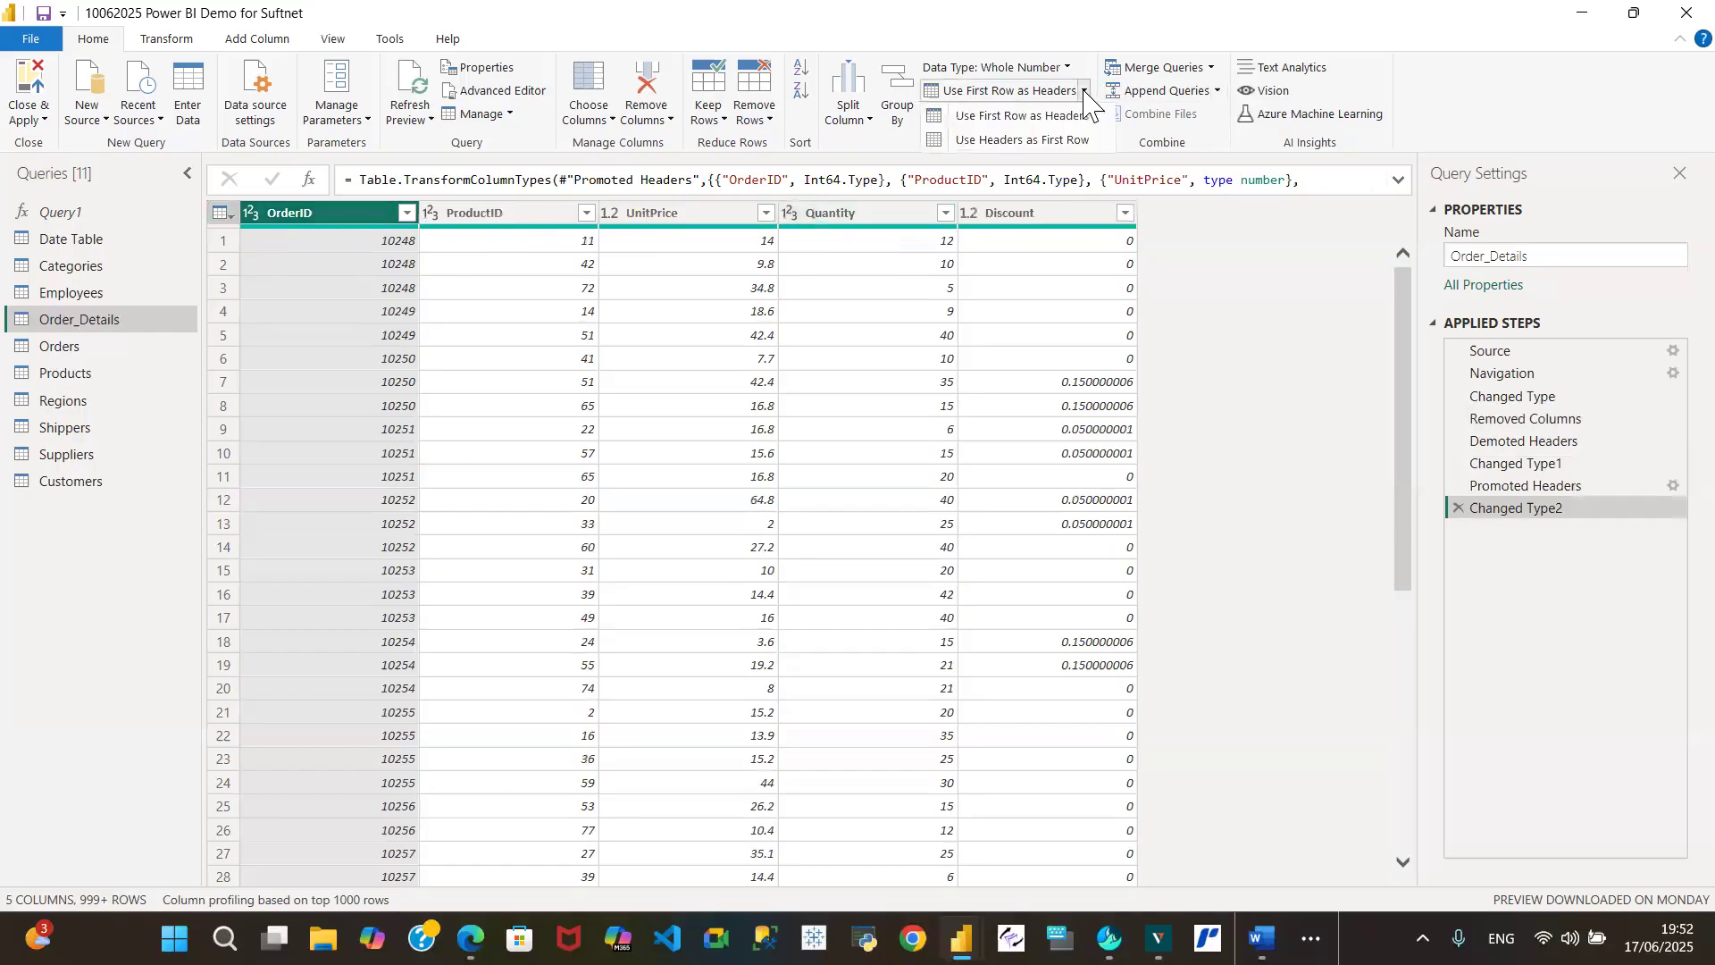
left_click(1063, 140)
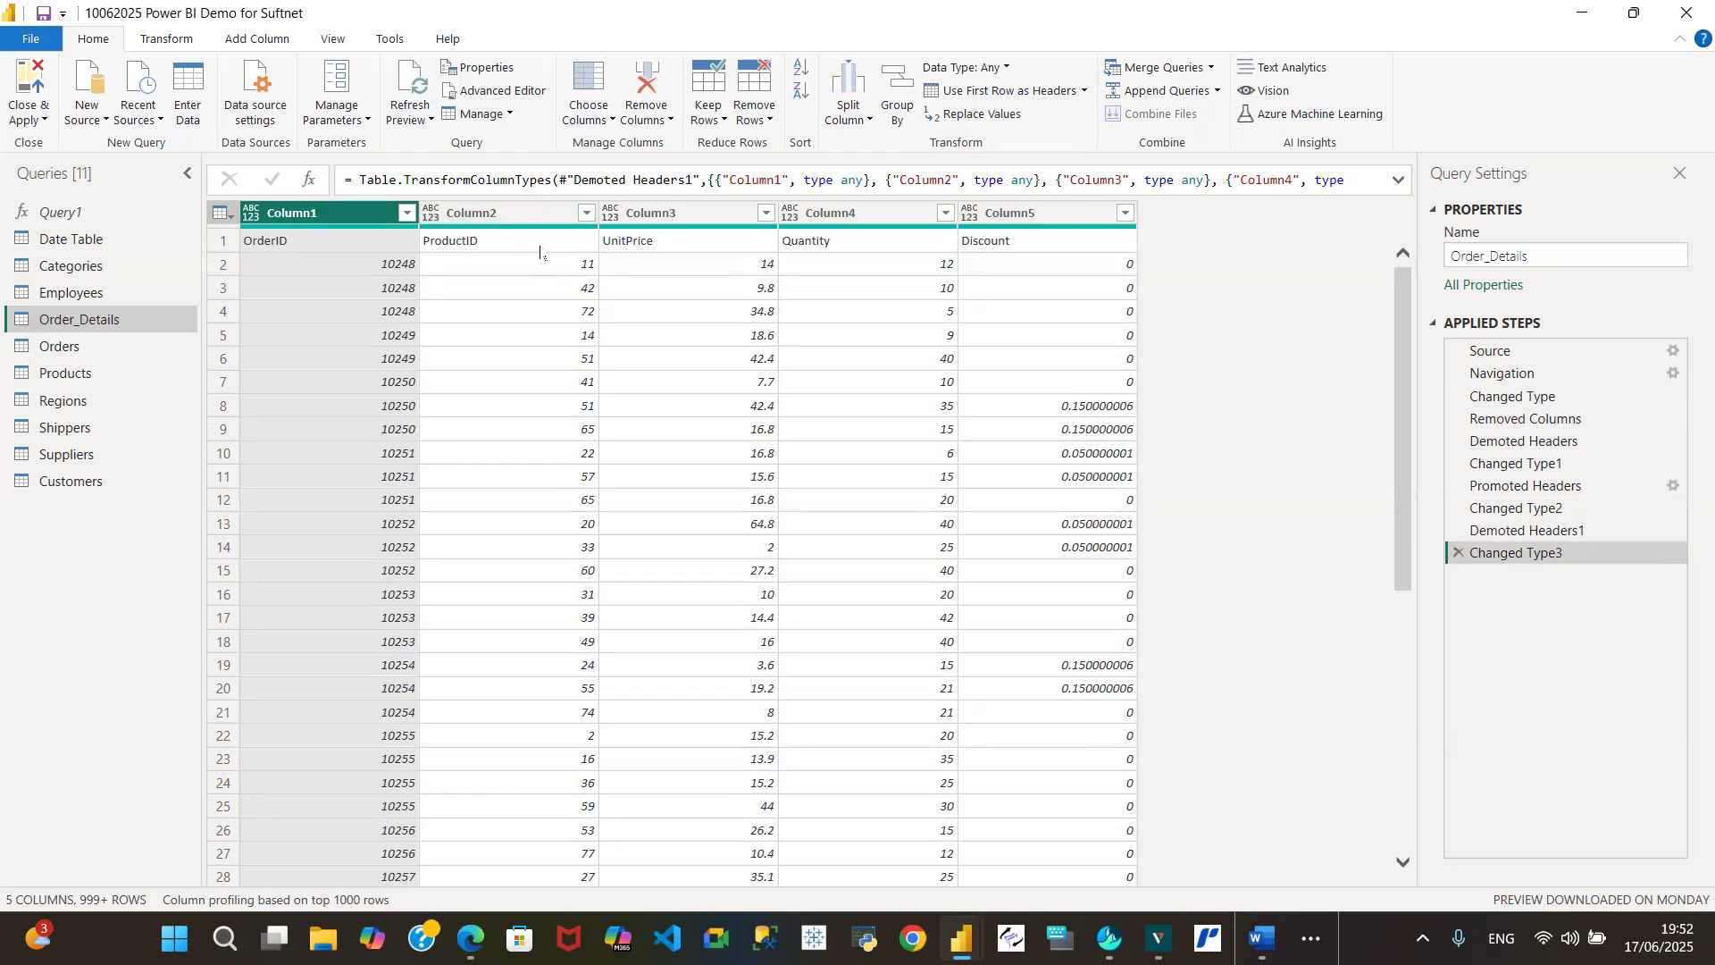
left_click(1086, 91)
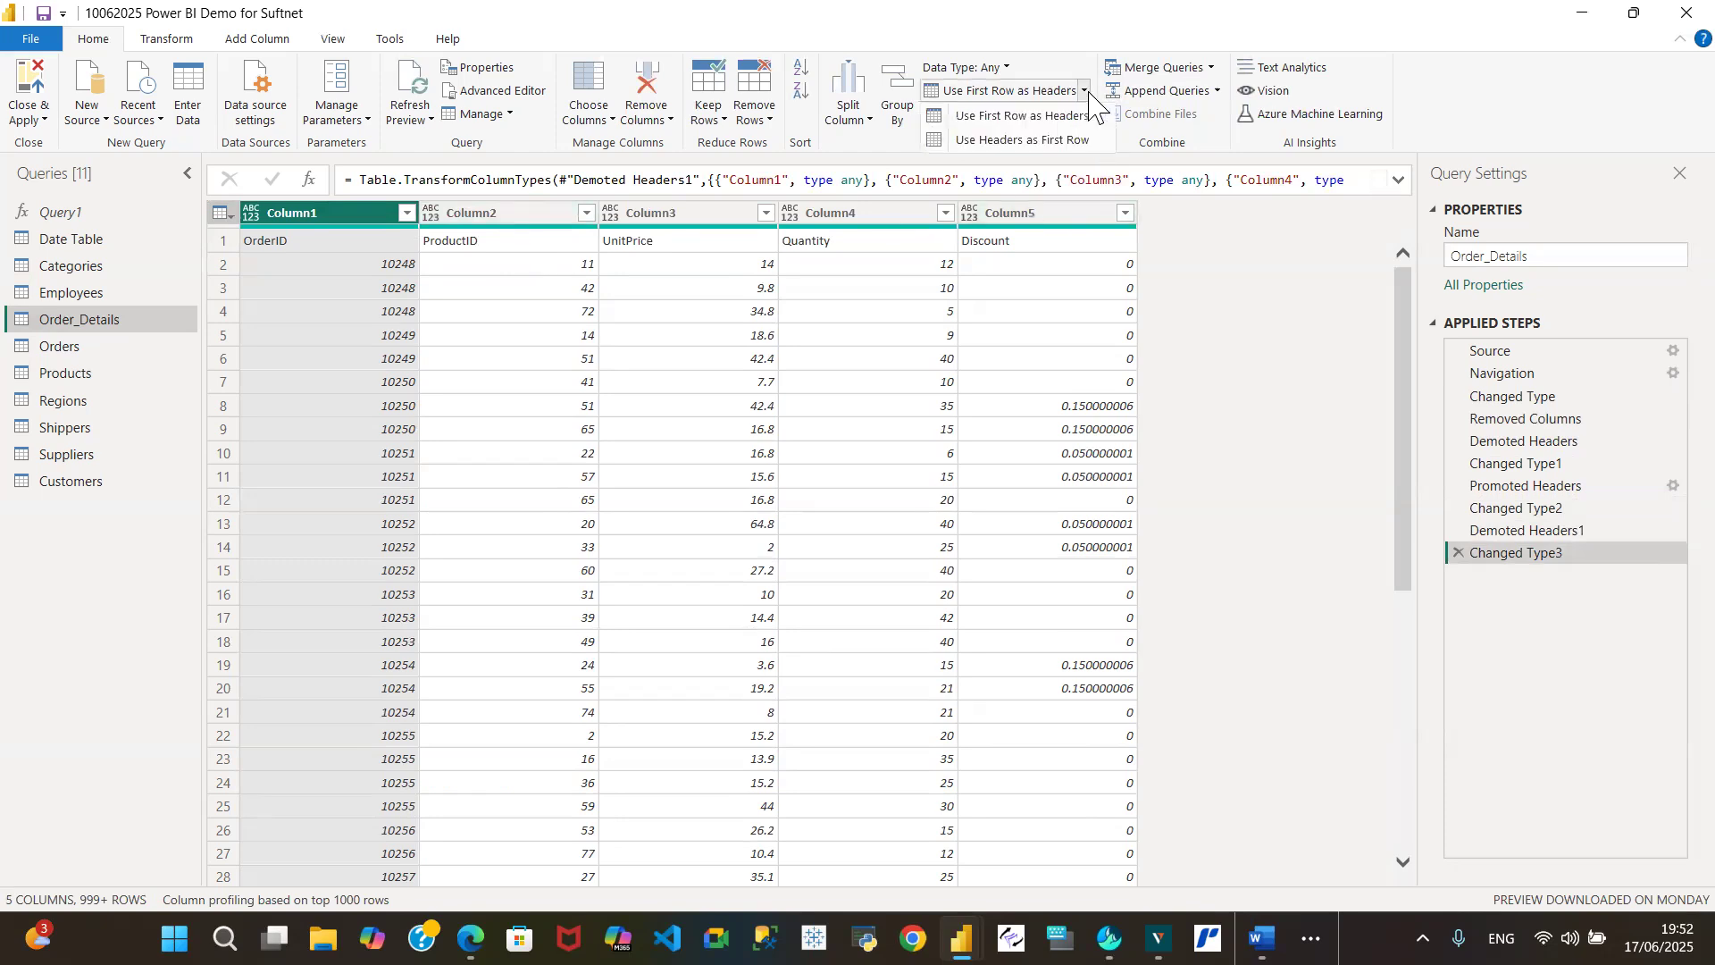
left_click(1058, 115)
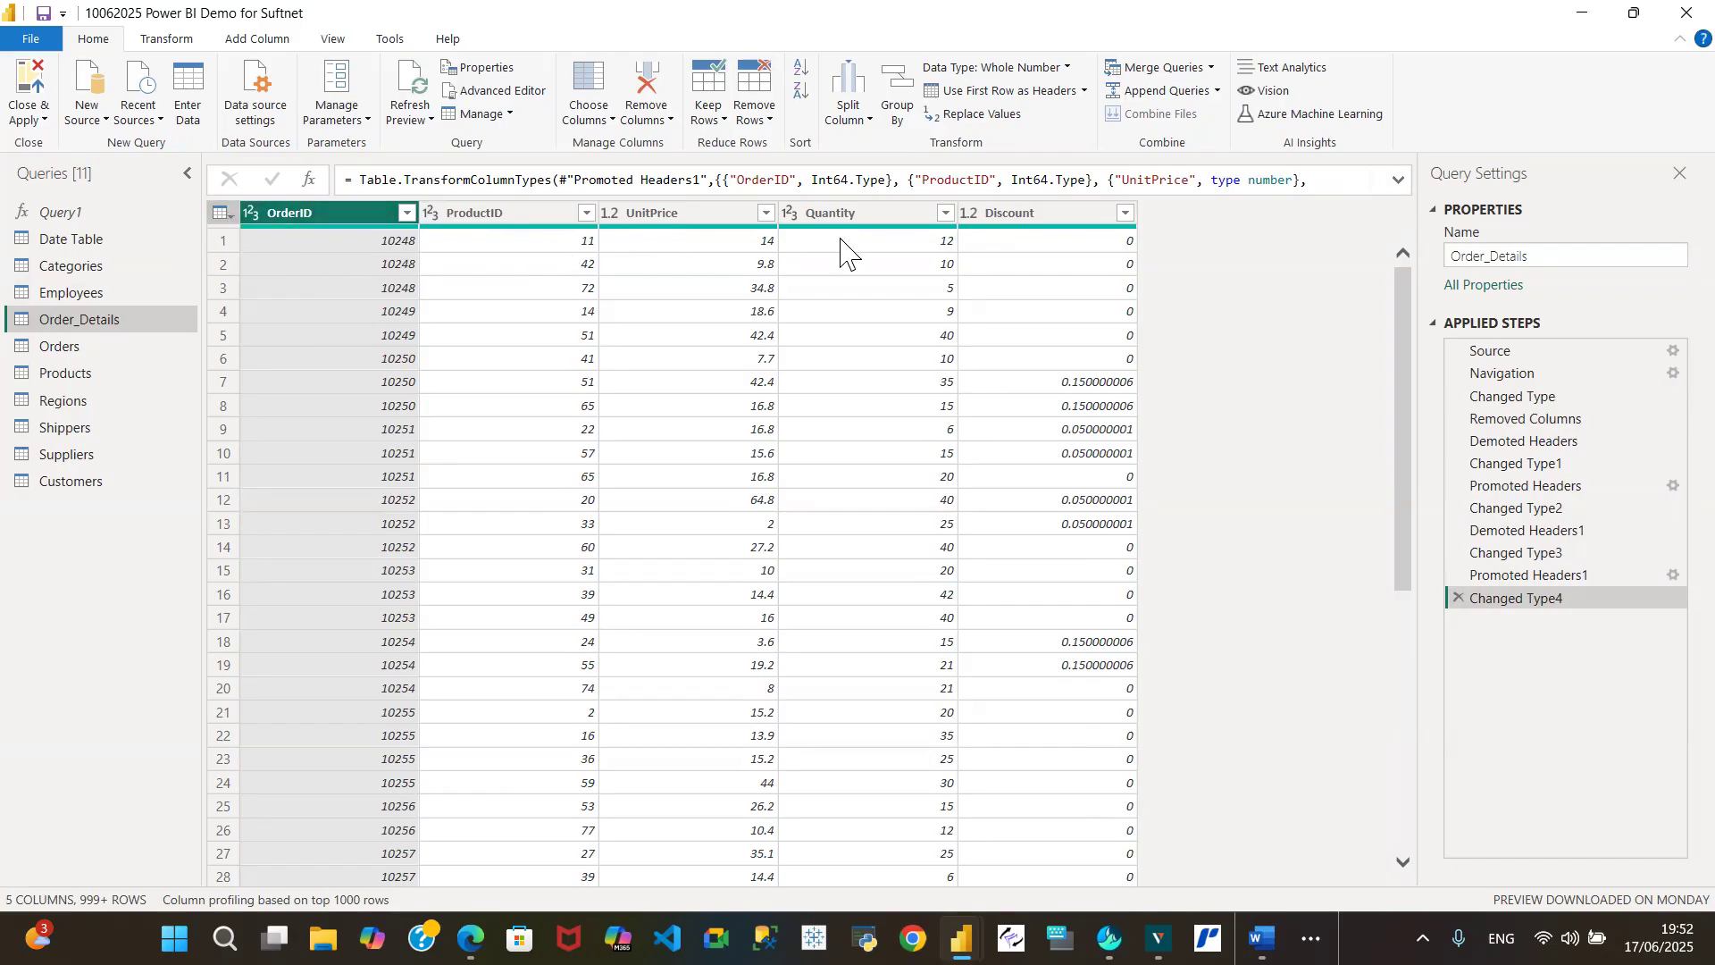
left_click(222, 215)
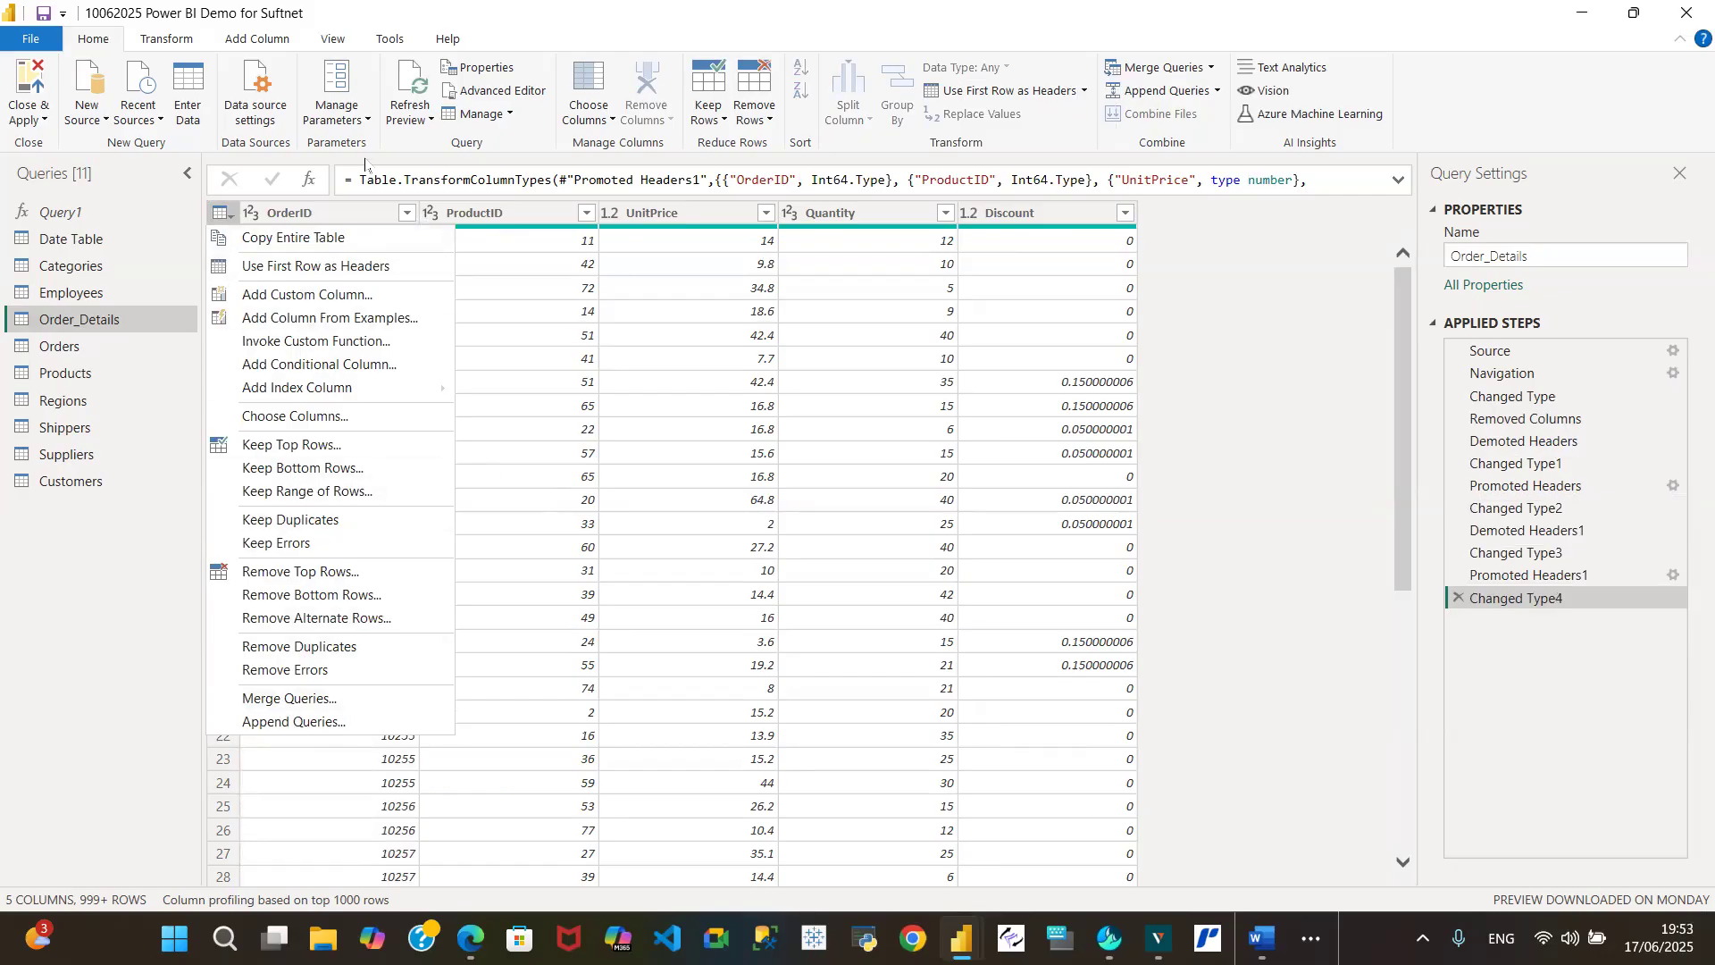
left_click(496, 215)
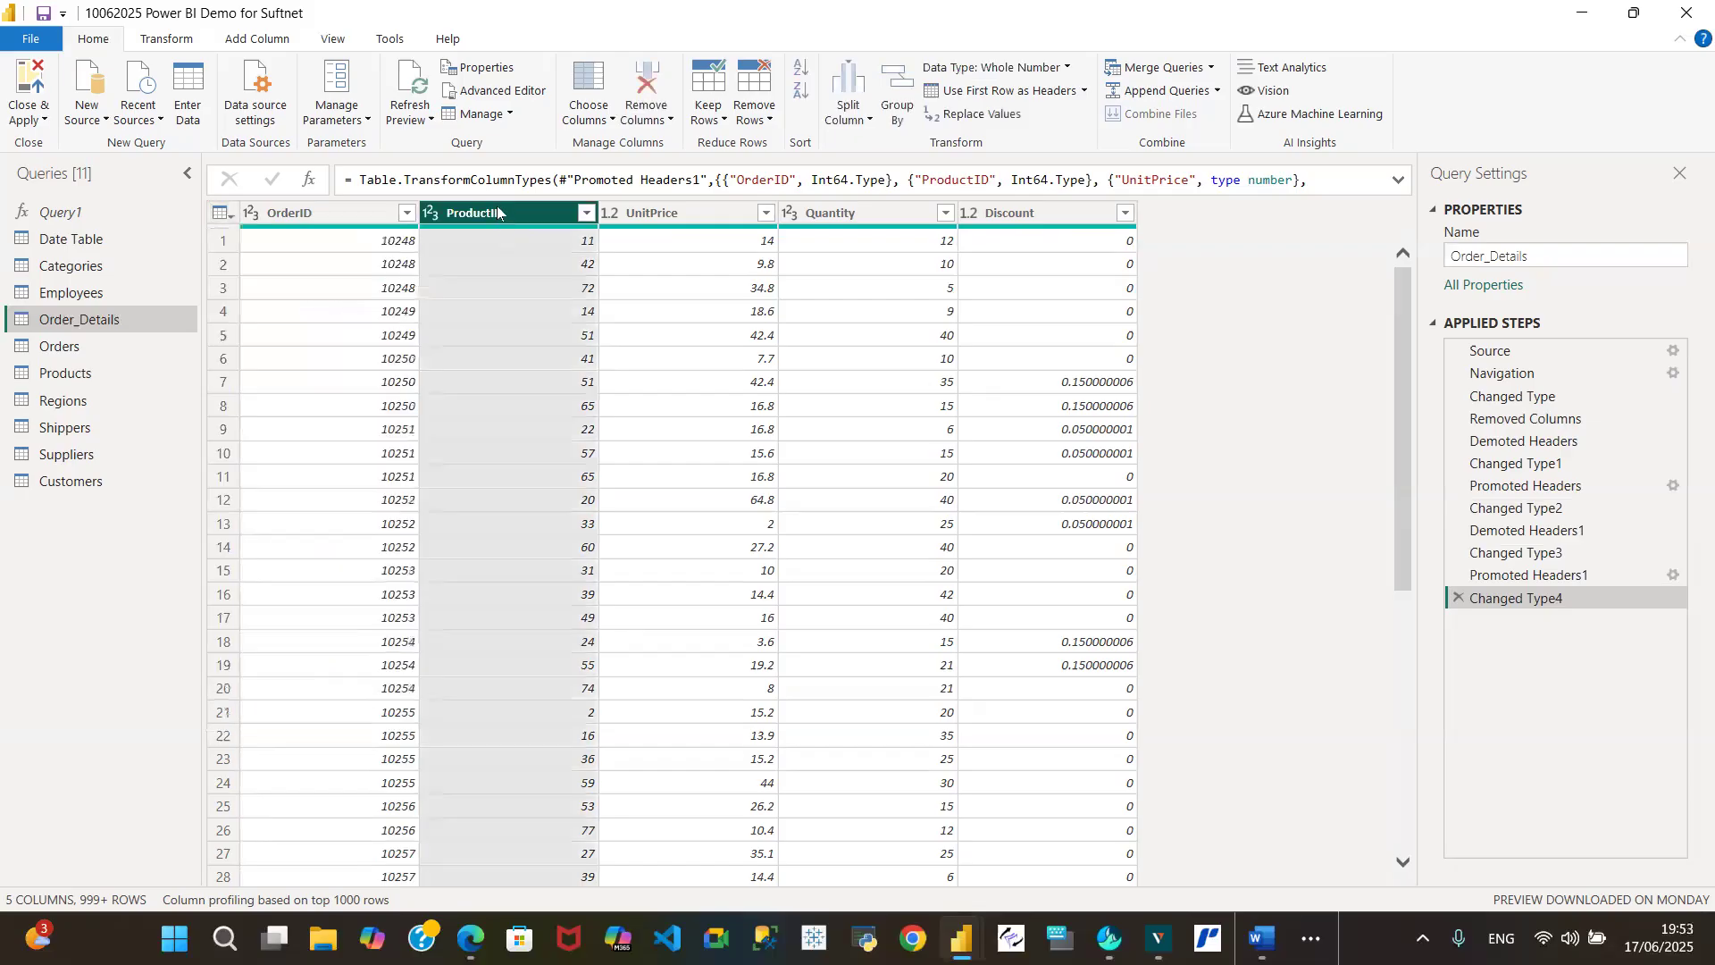
right_click(498, 213)
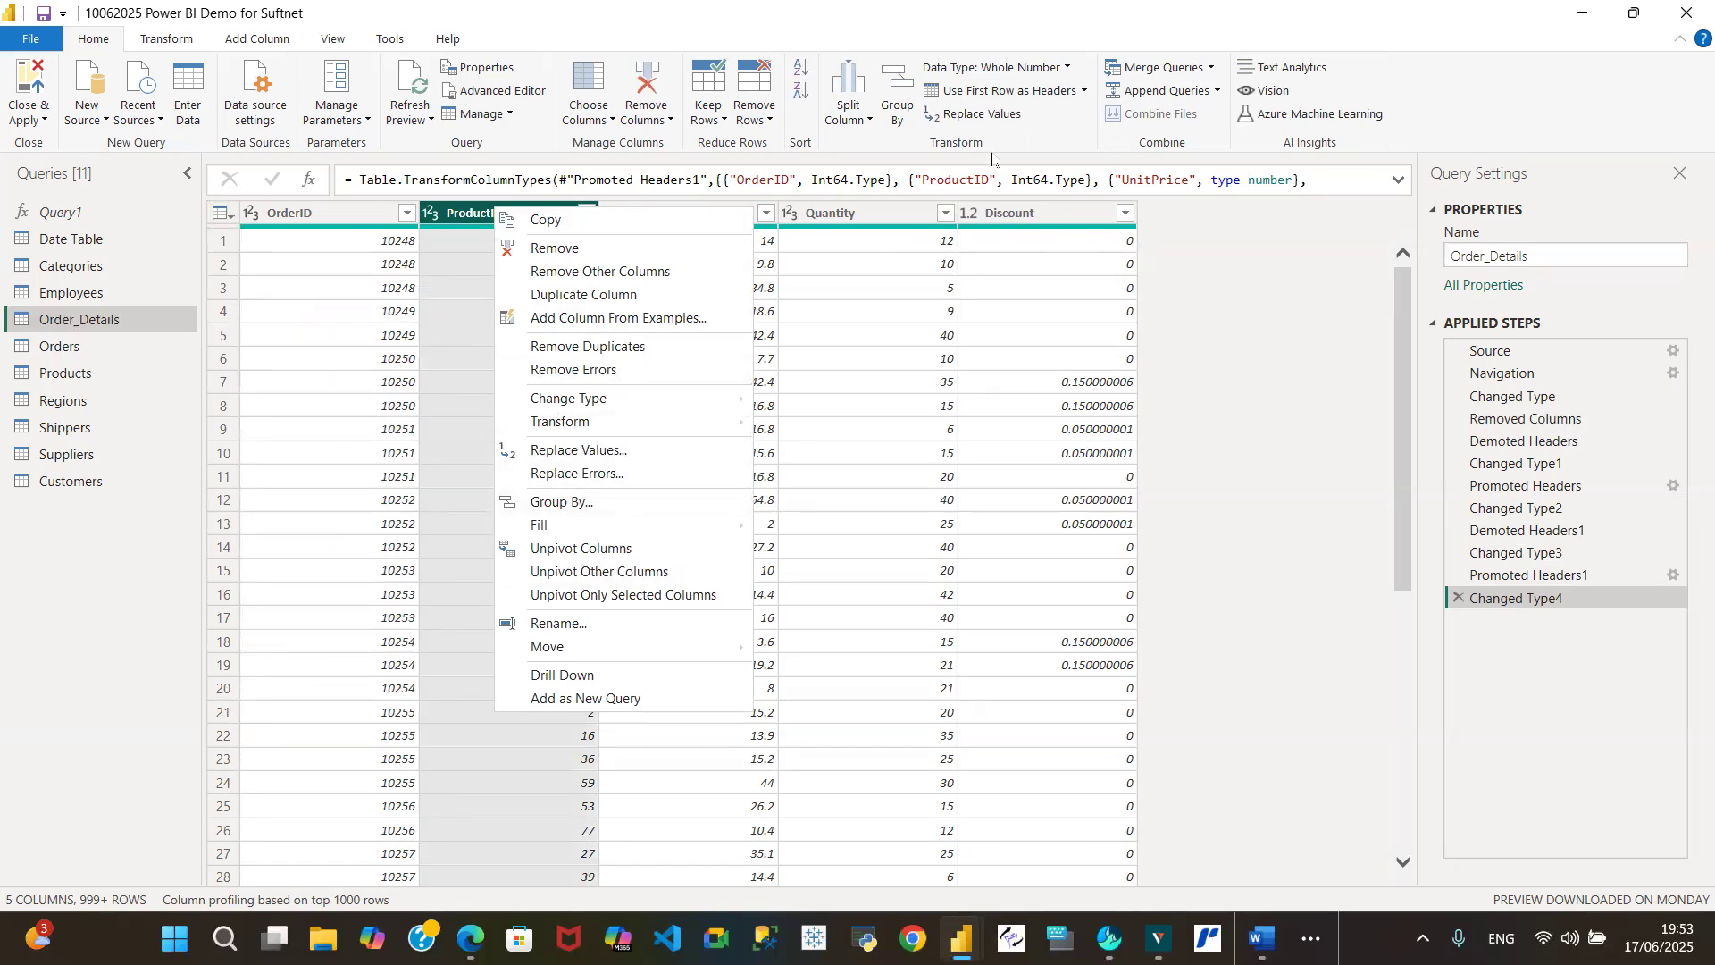
left_click(1018, 219)
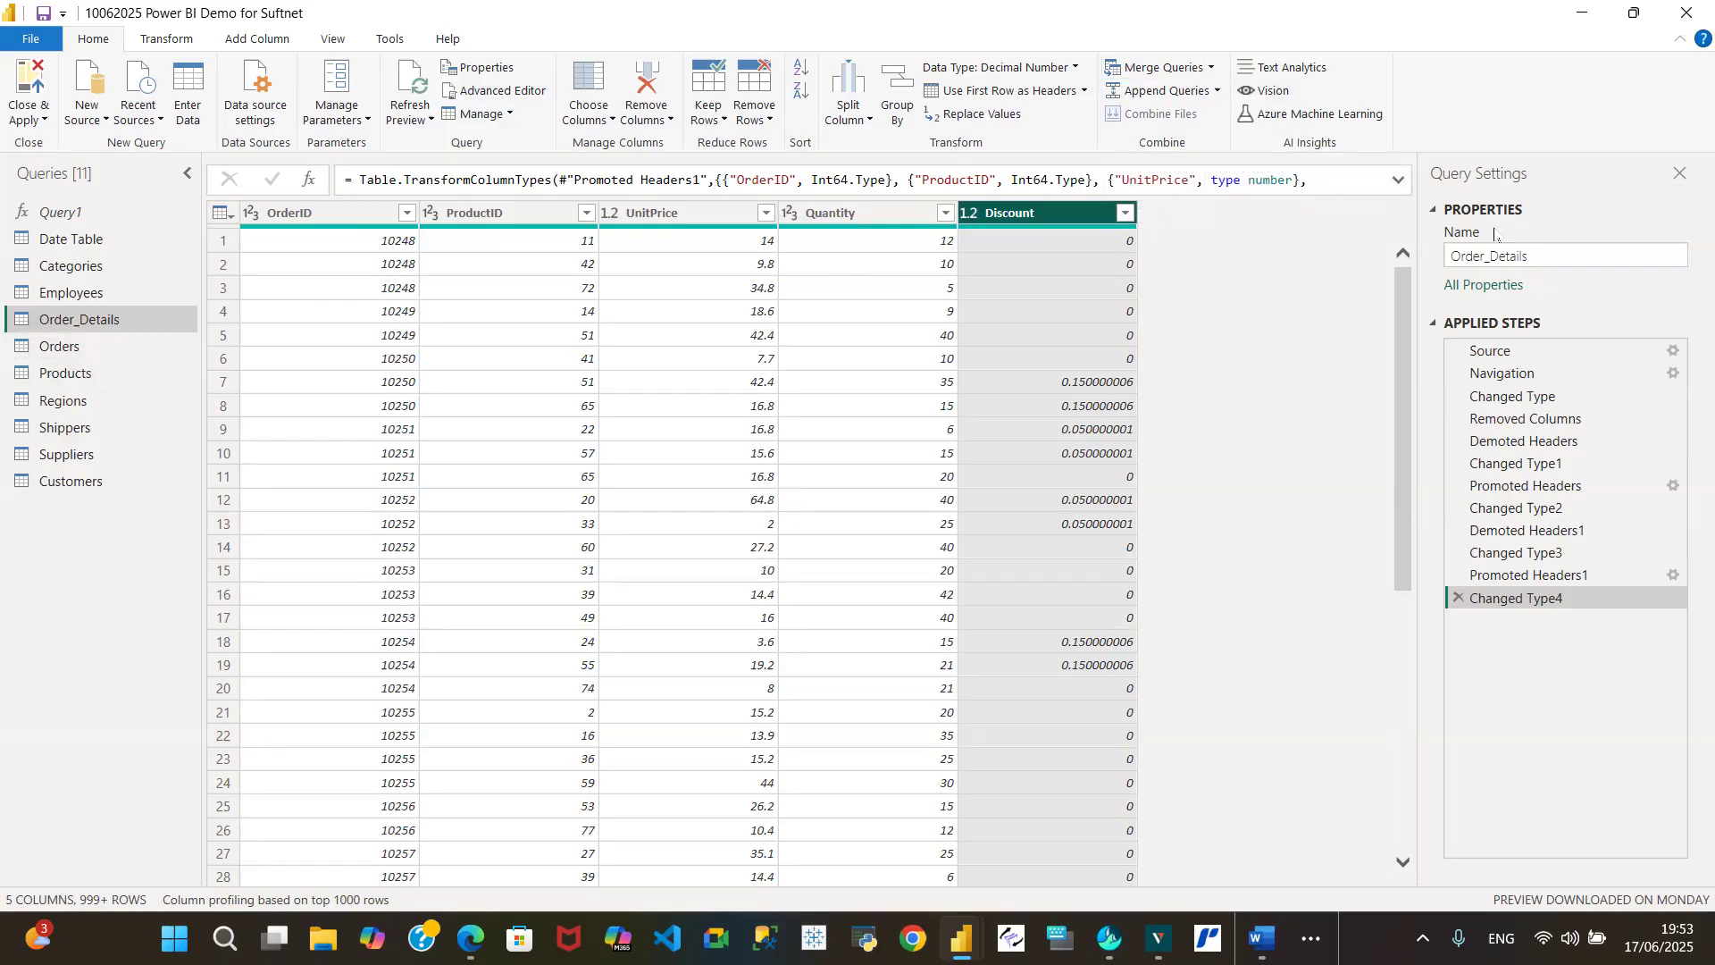
- Expand all columns of the Products table column after the Navigation step of Categories, and delete that expansion step
left_click(84, 272)
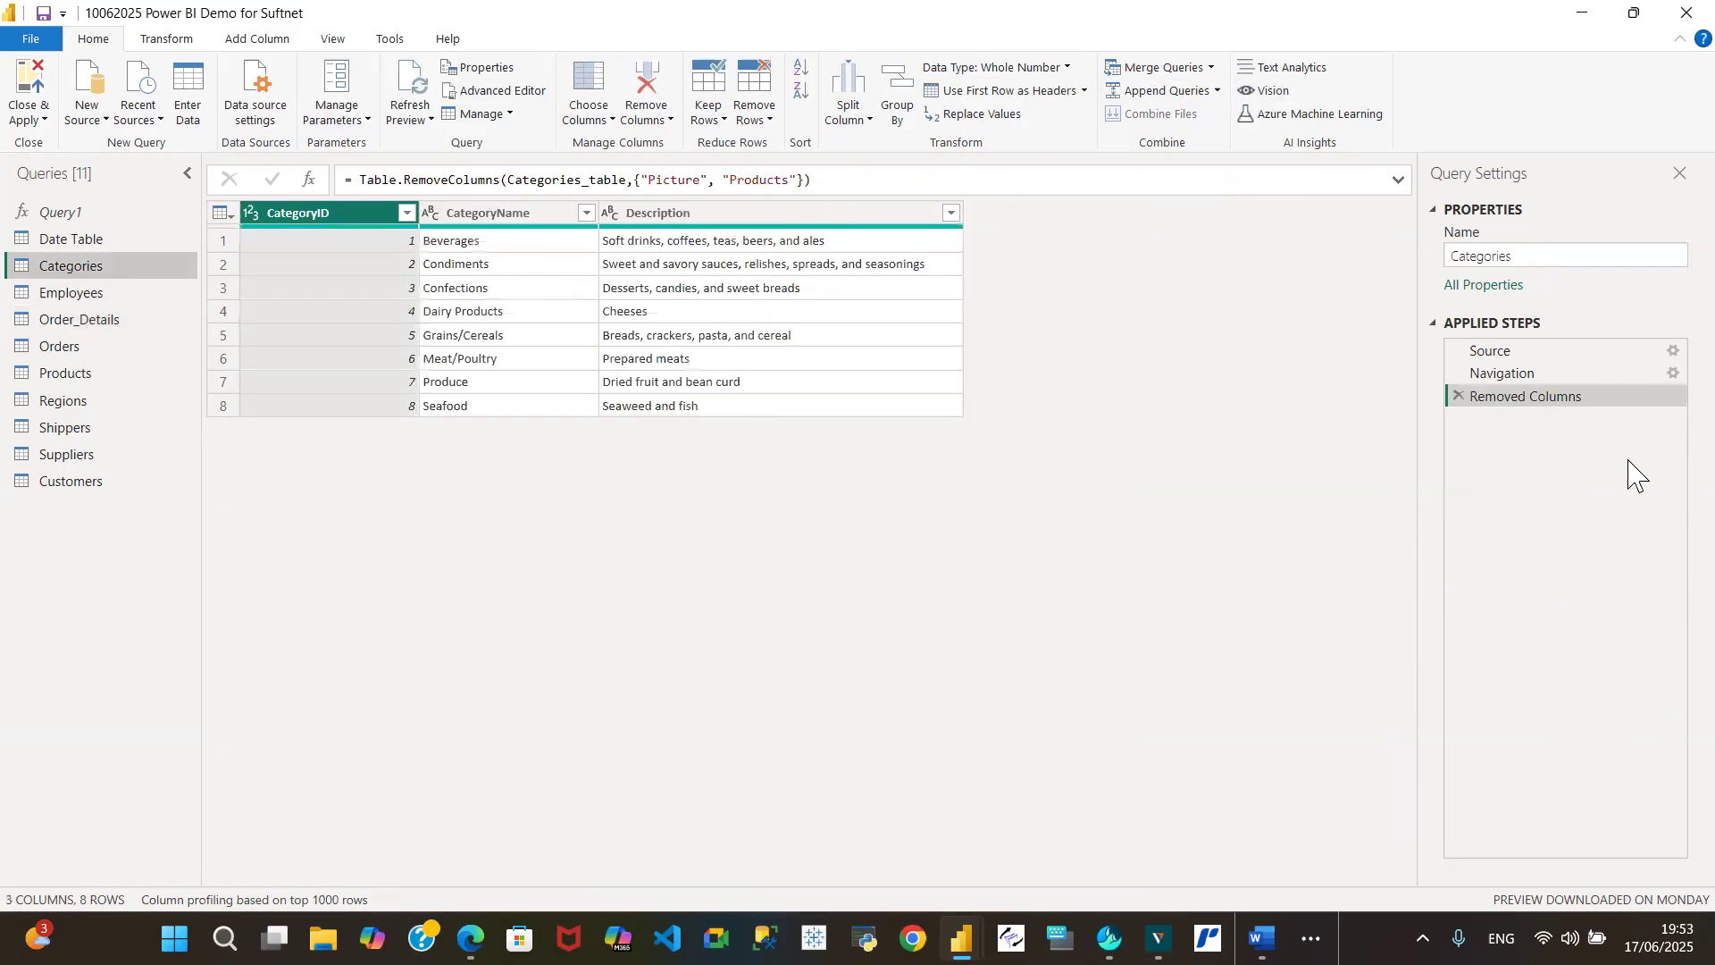
left_click(1610, 374)
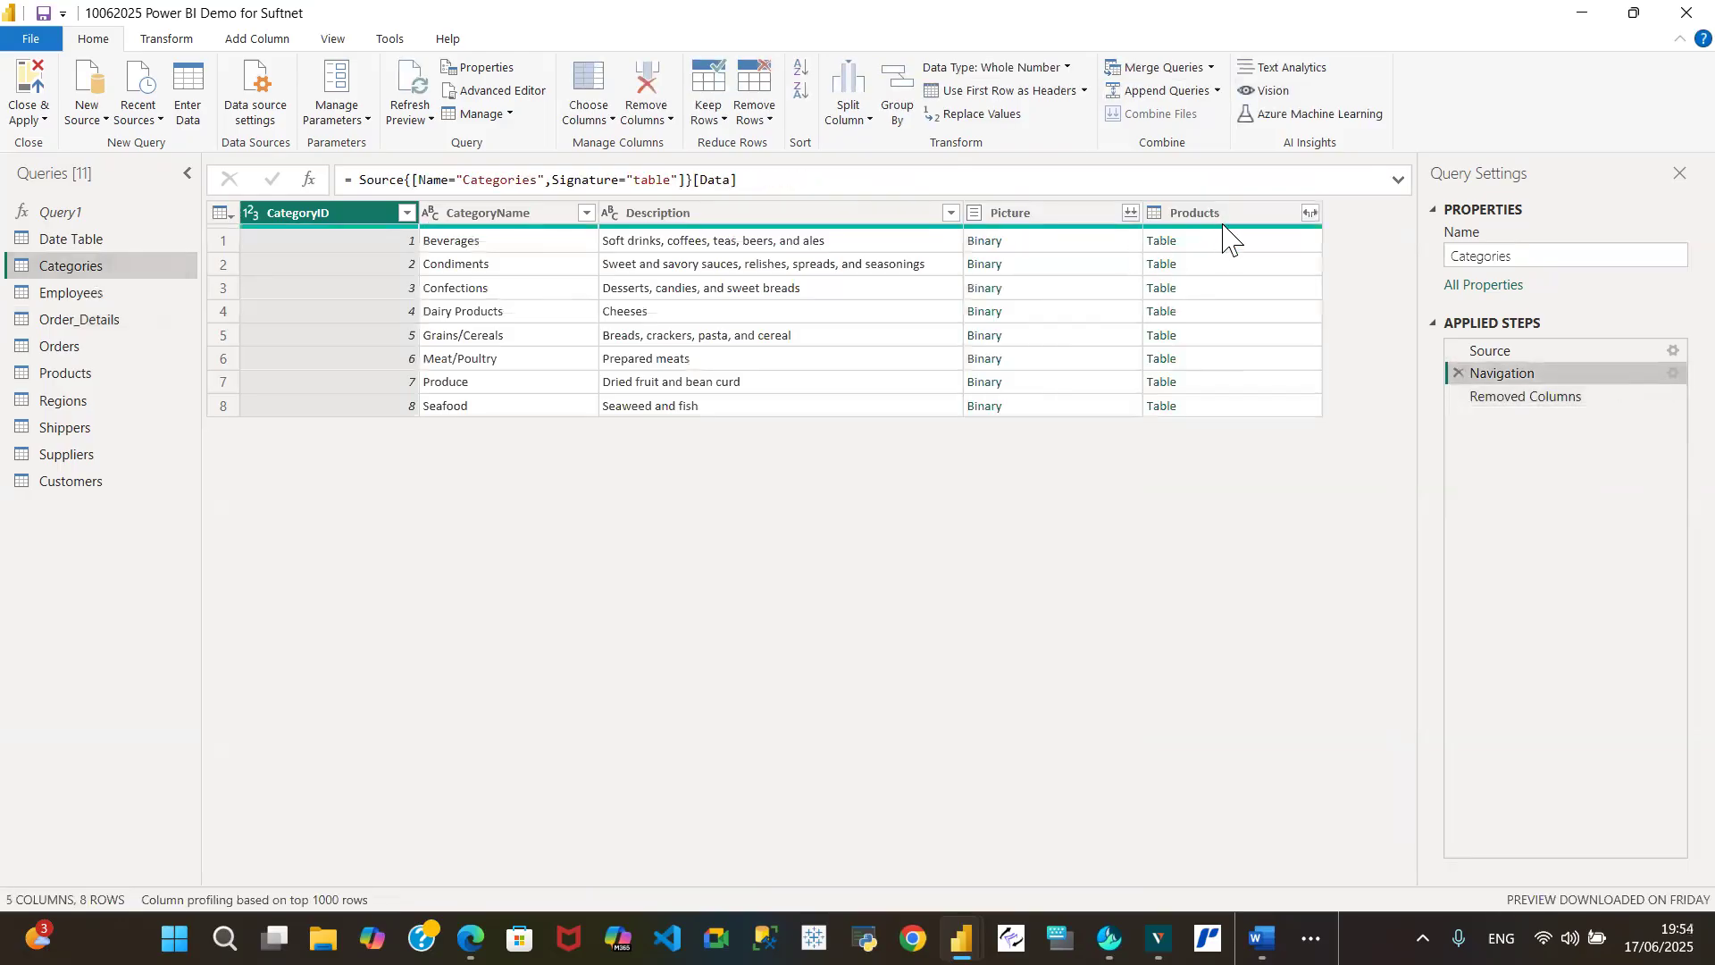
left_click(1310, 212)
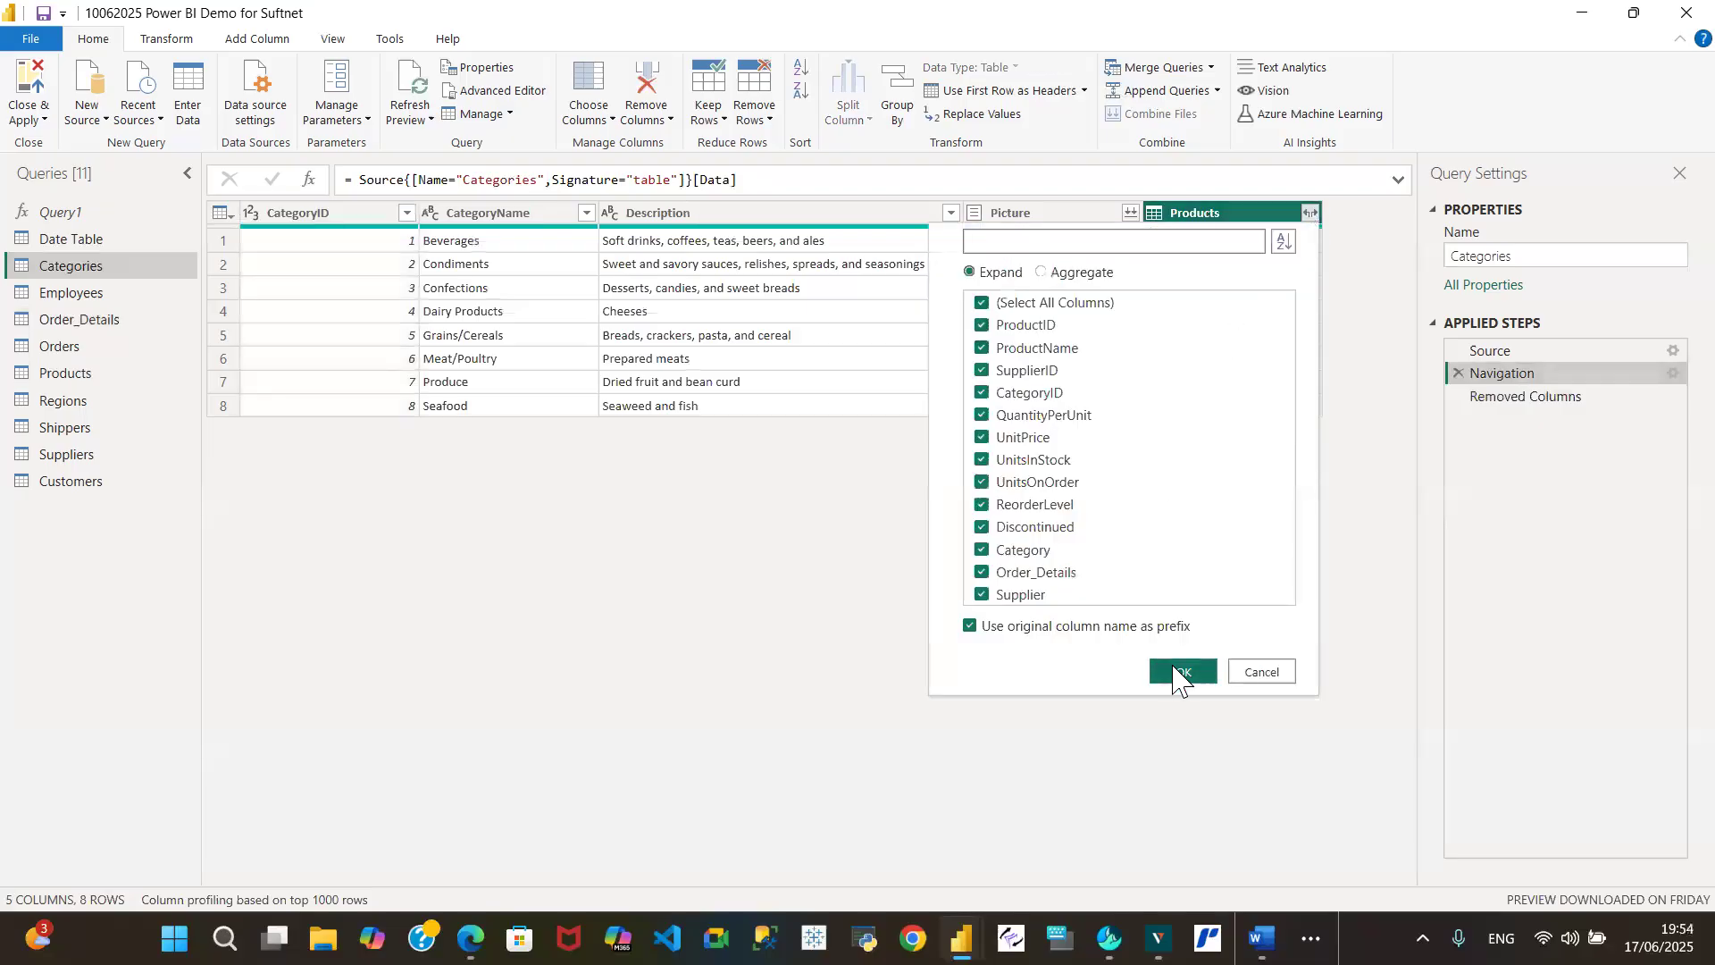
left_click(1183, 671)
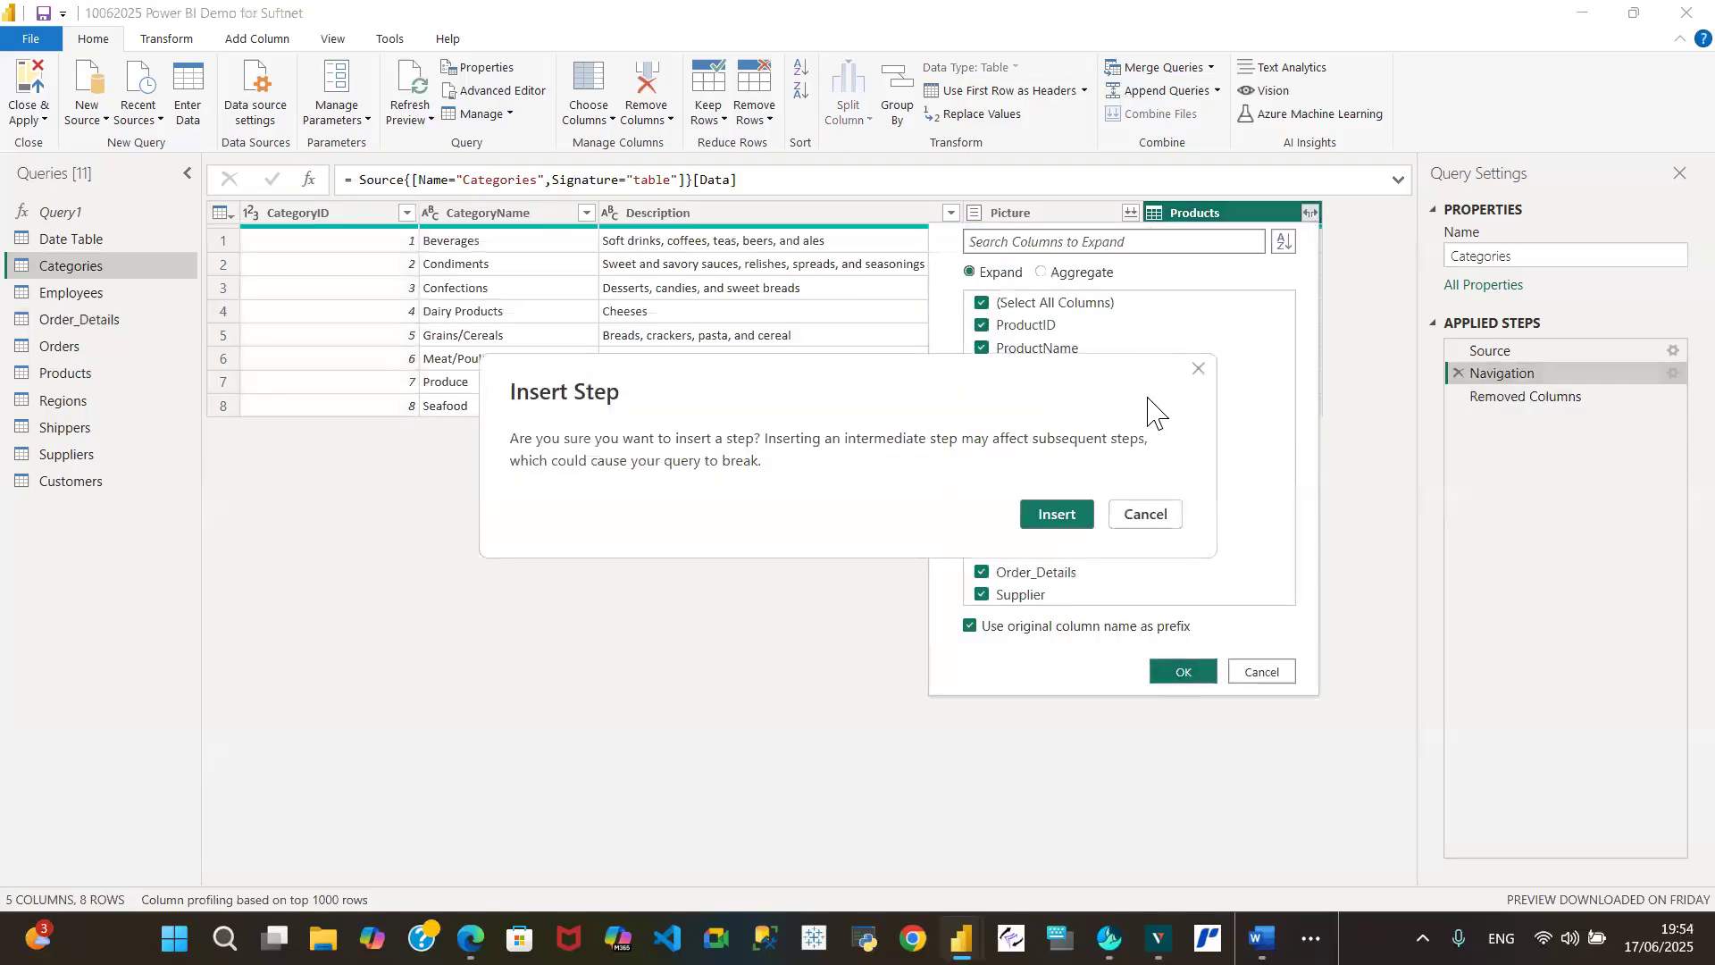
left_click(1067, 511)
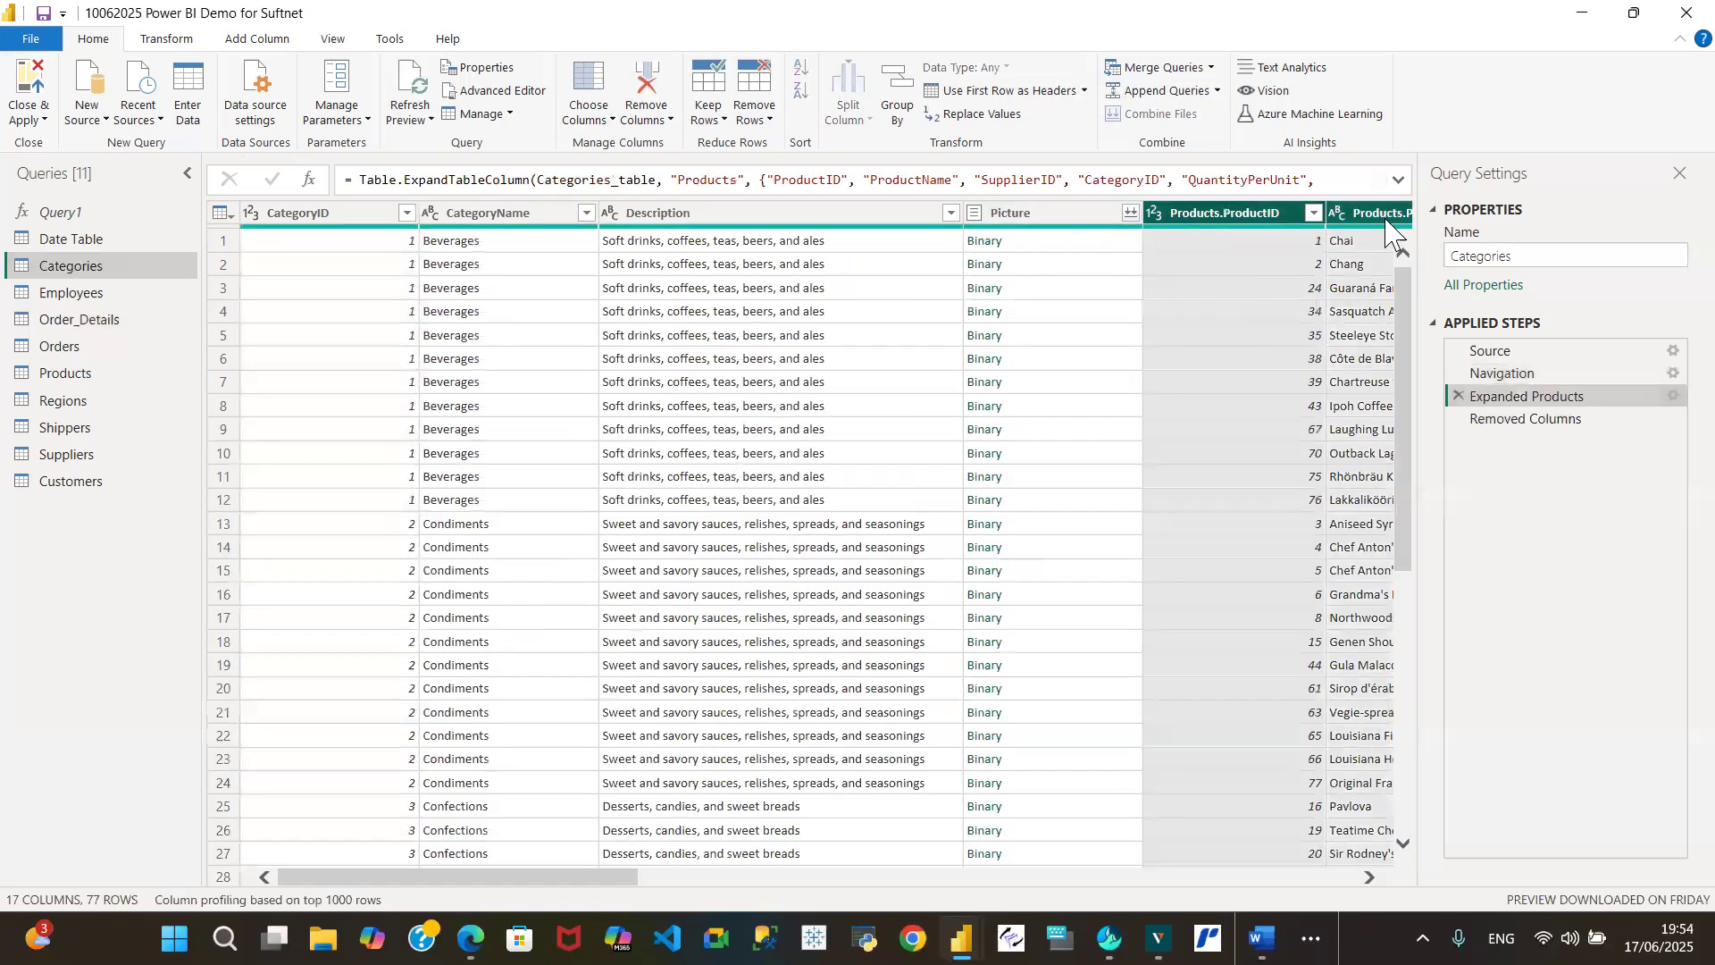
left_click_drag(630, 877, 348, 915)
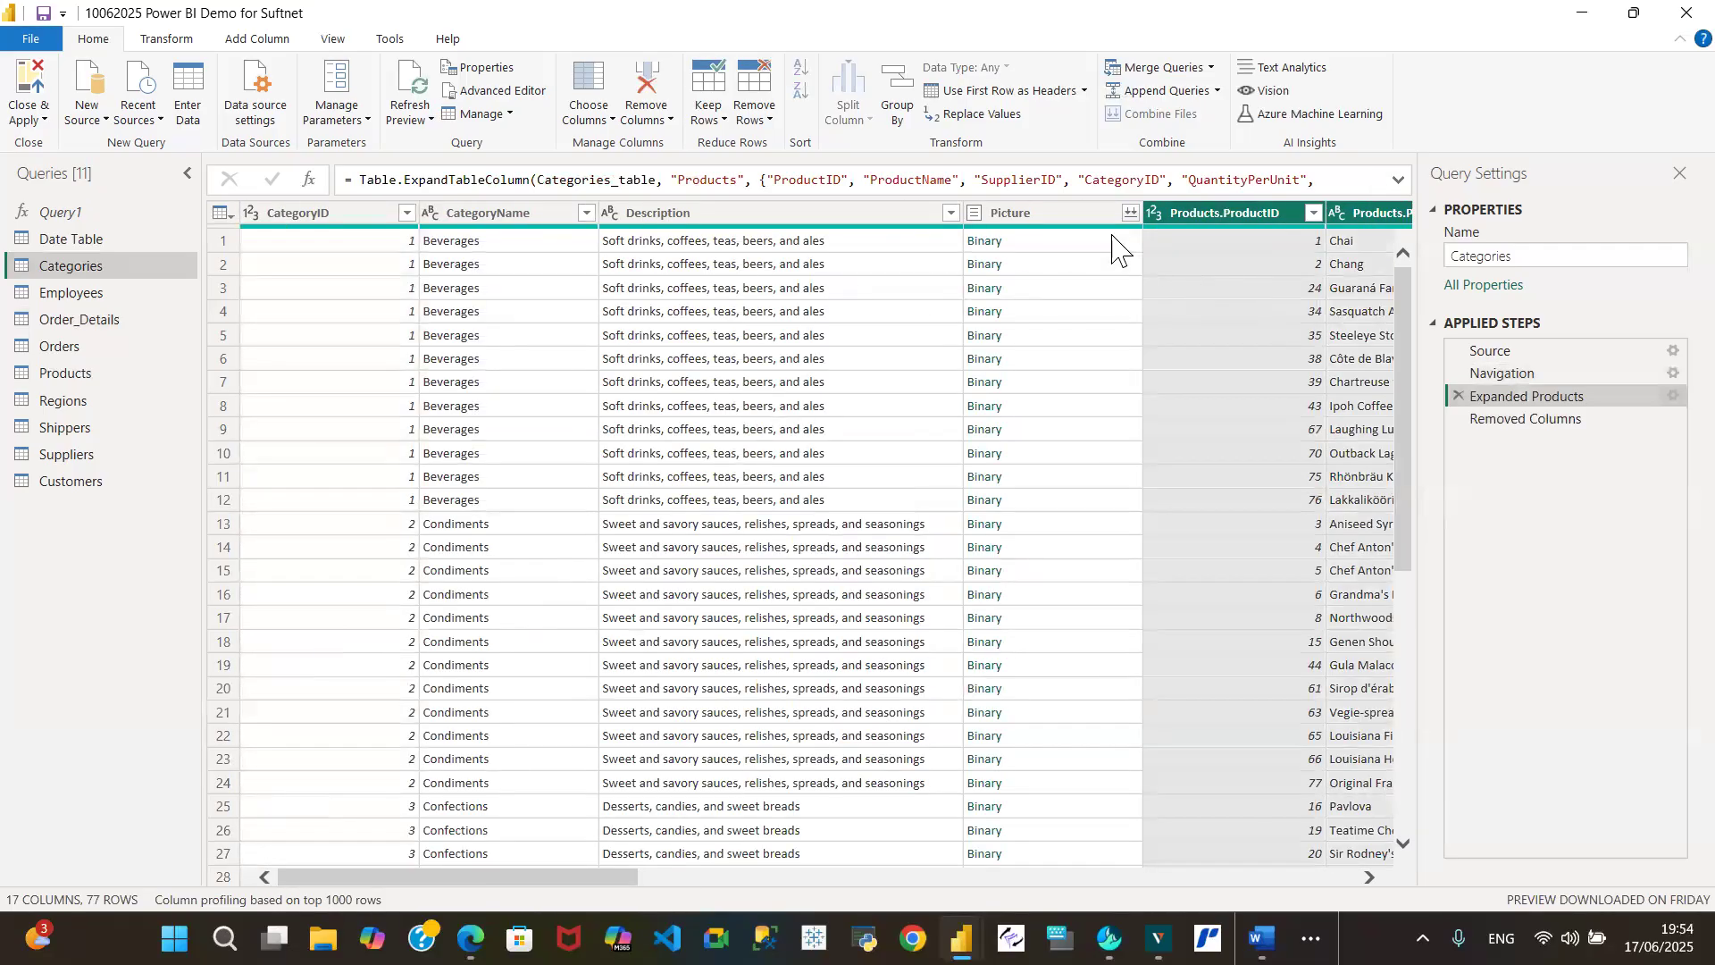
left_click(1458, 396)
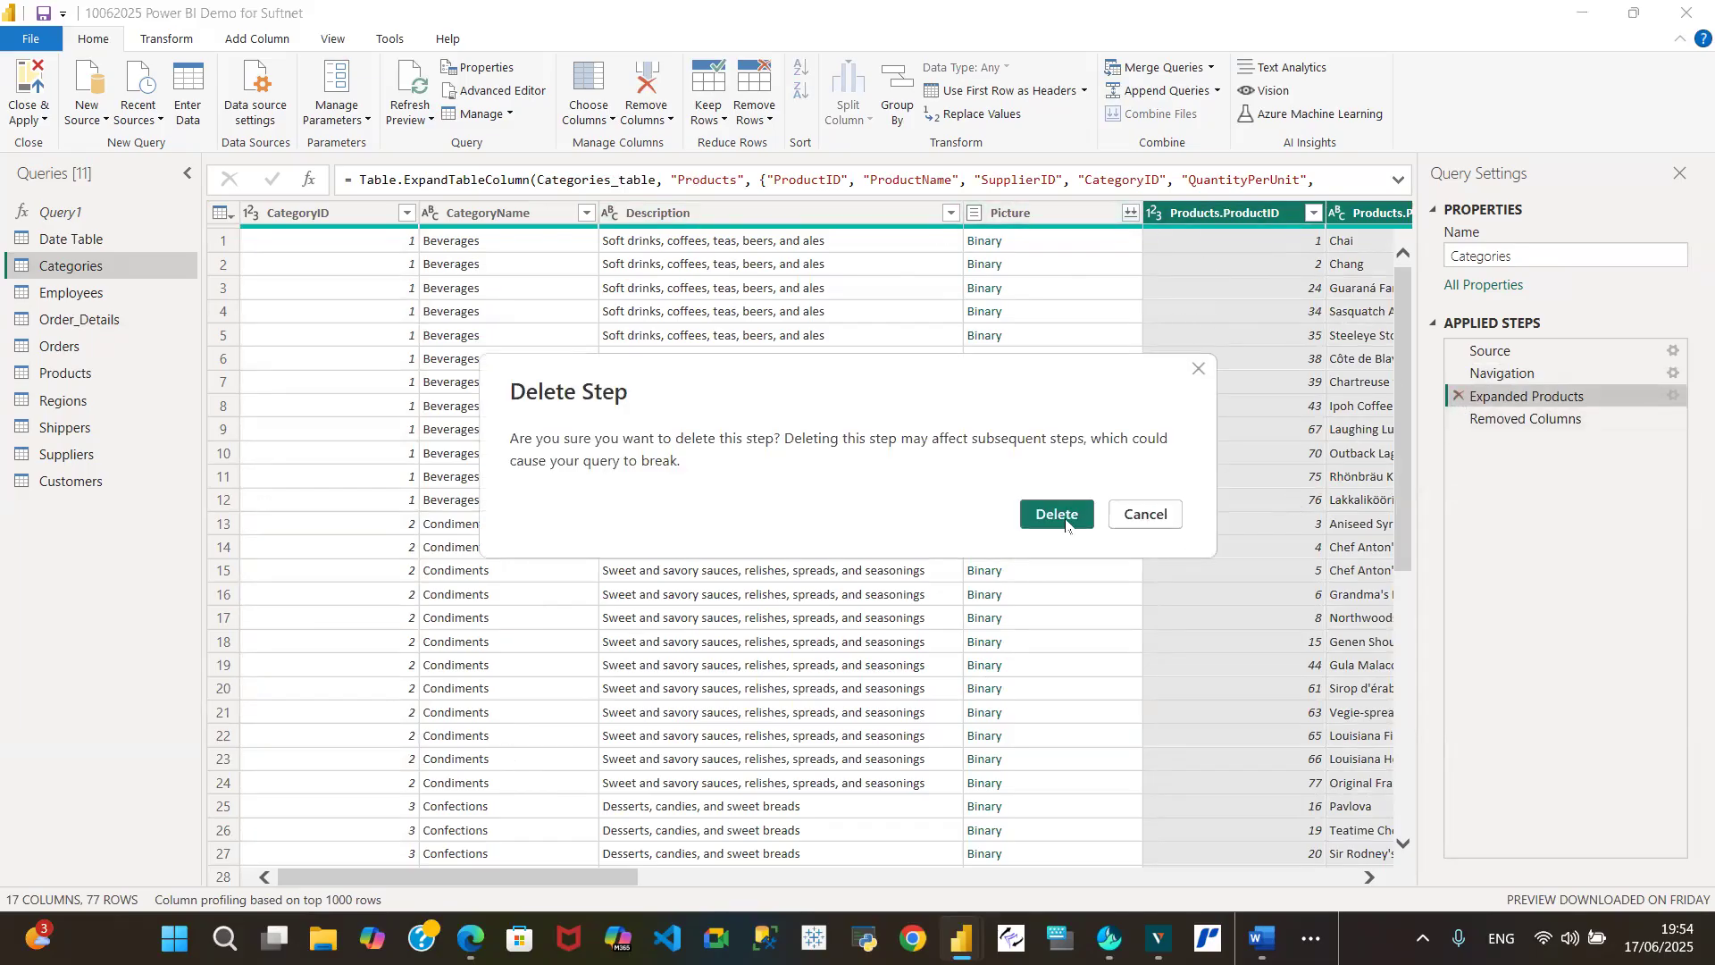
left_click(1060, 516)
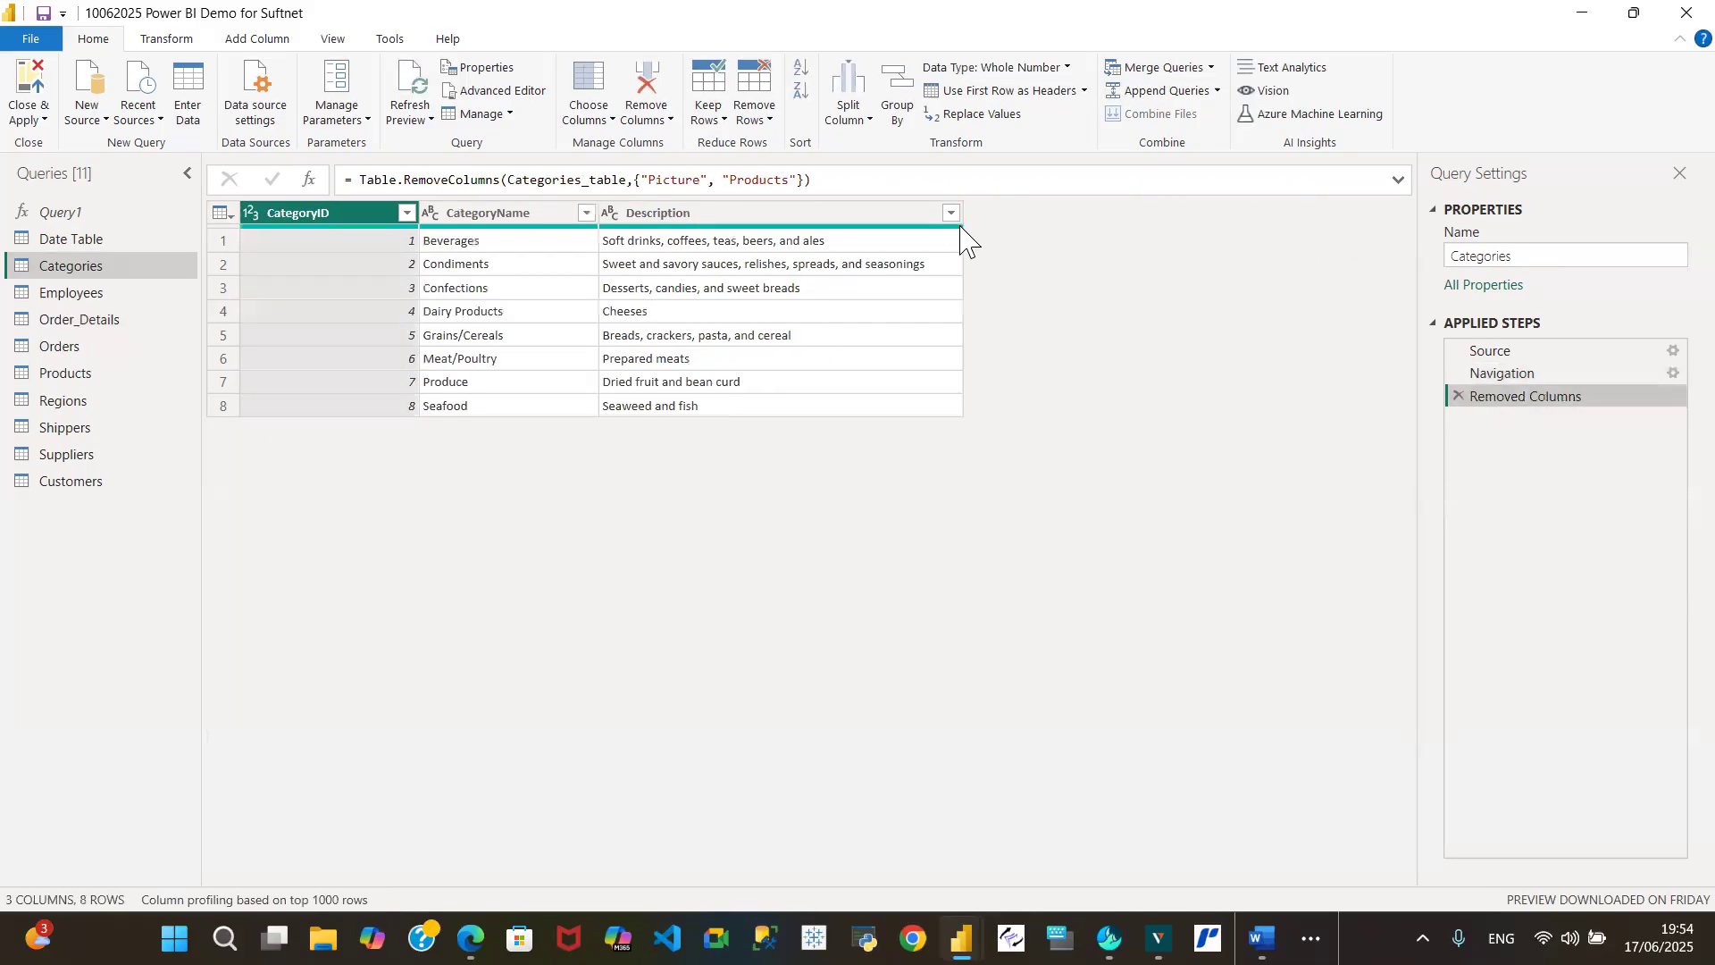
- Compare the Orders and Order_Details queries to examine which key column they share
left_click(55, 347)
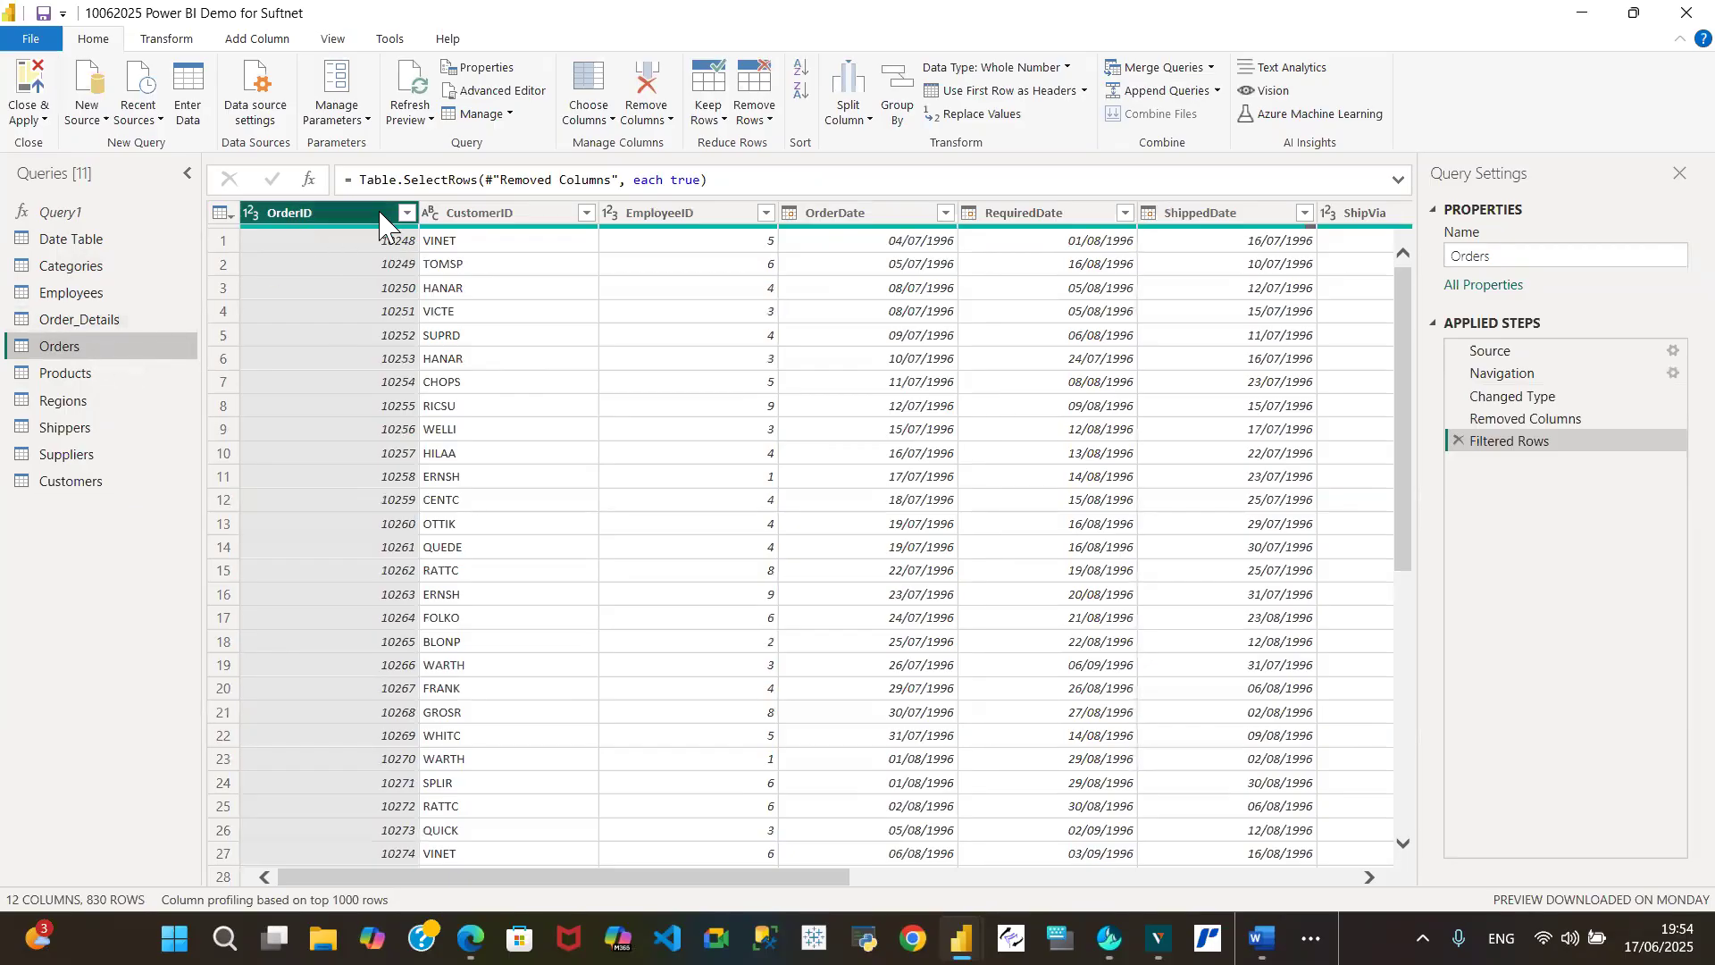
left_click(134, 322)
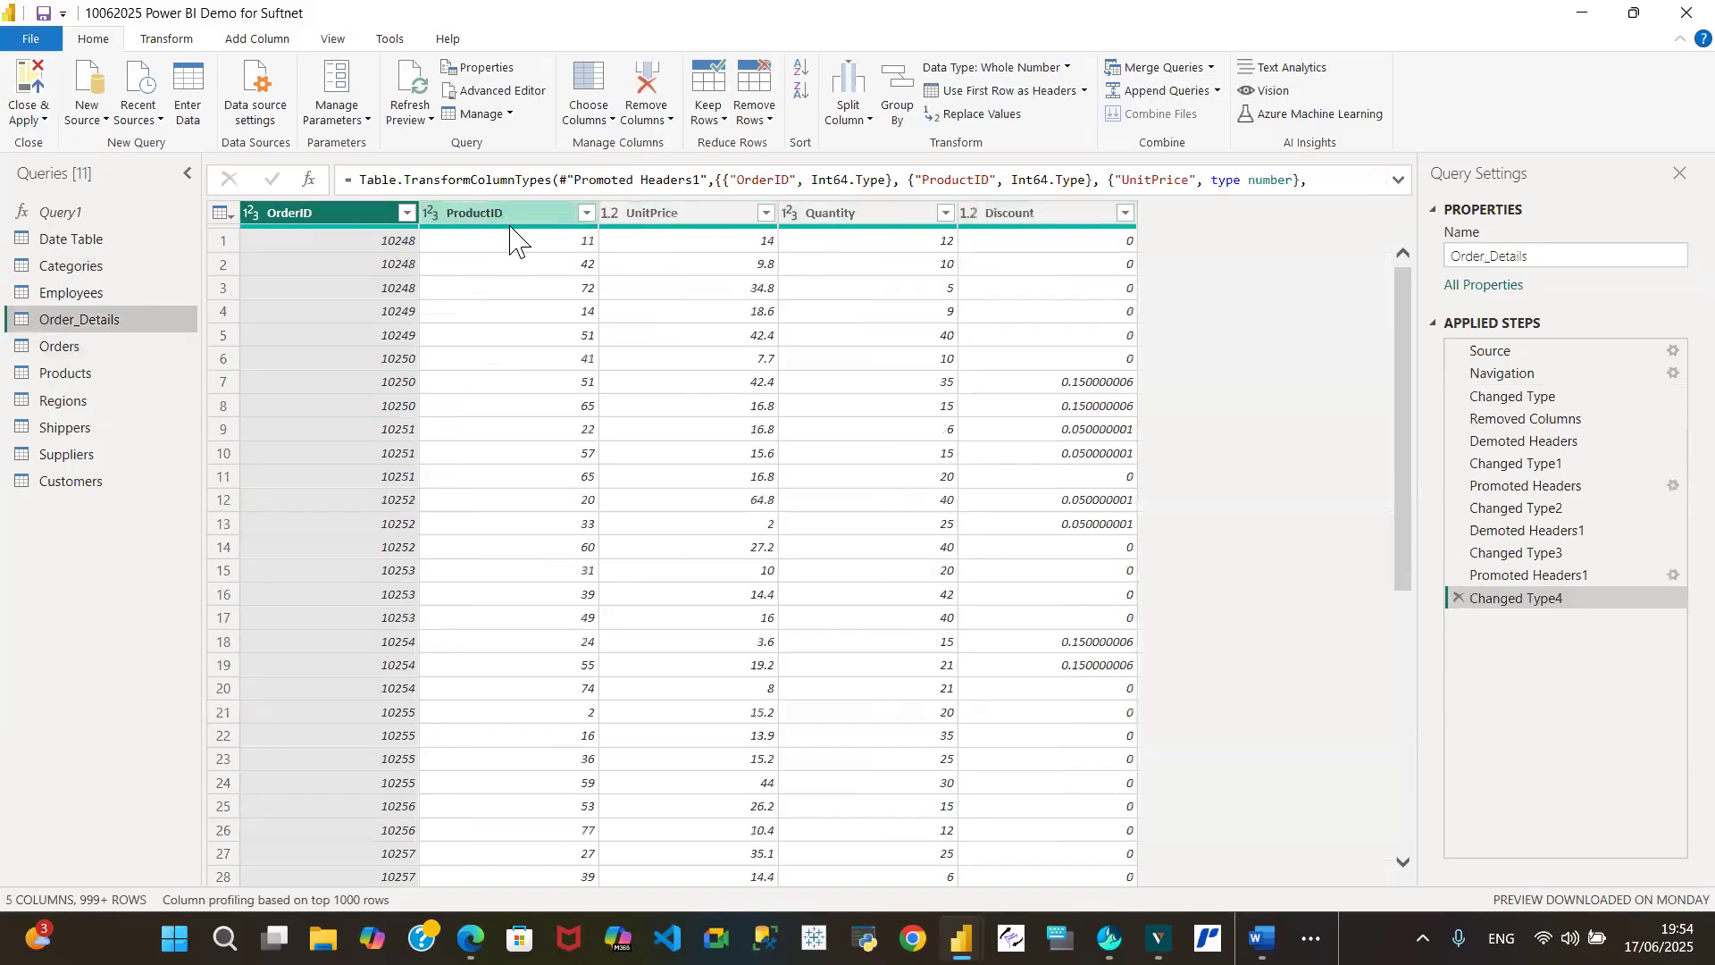
left_click(67, 349)
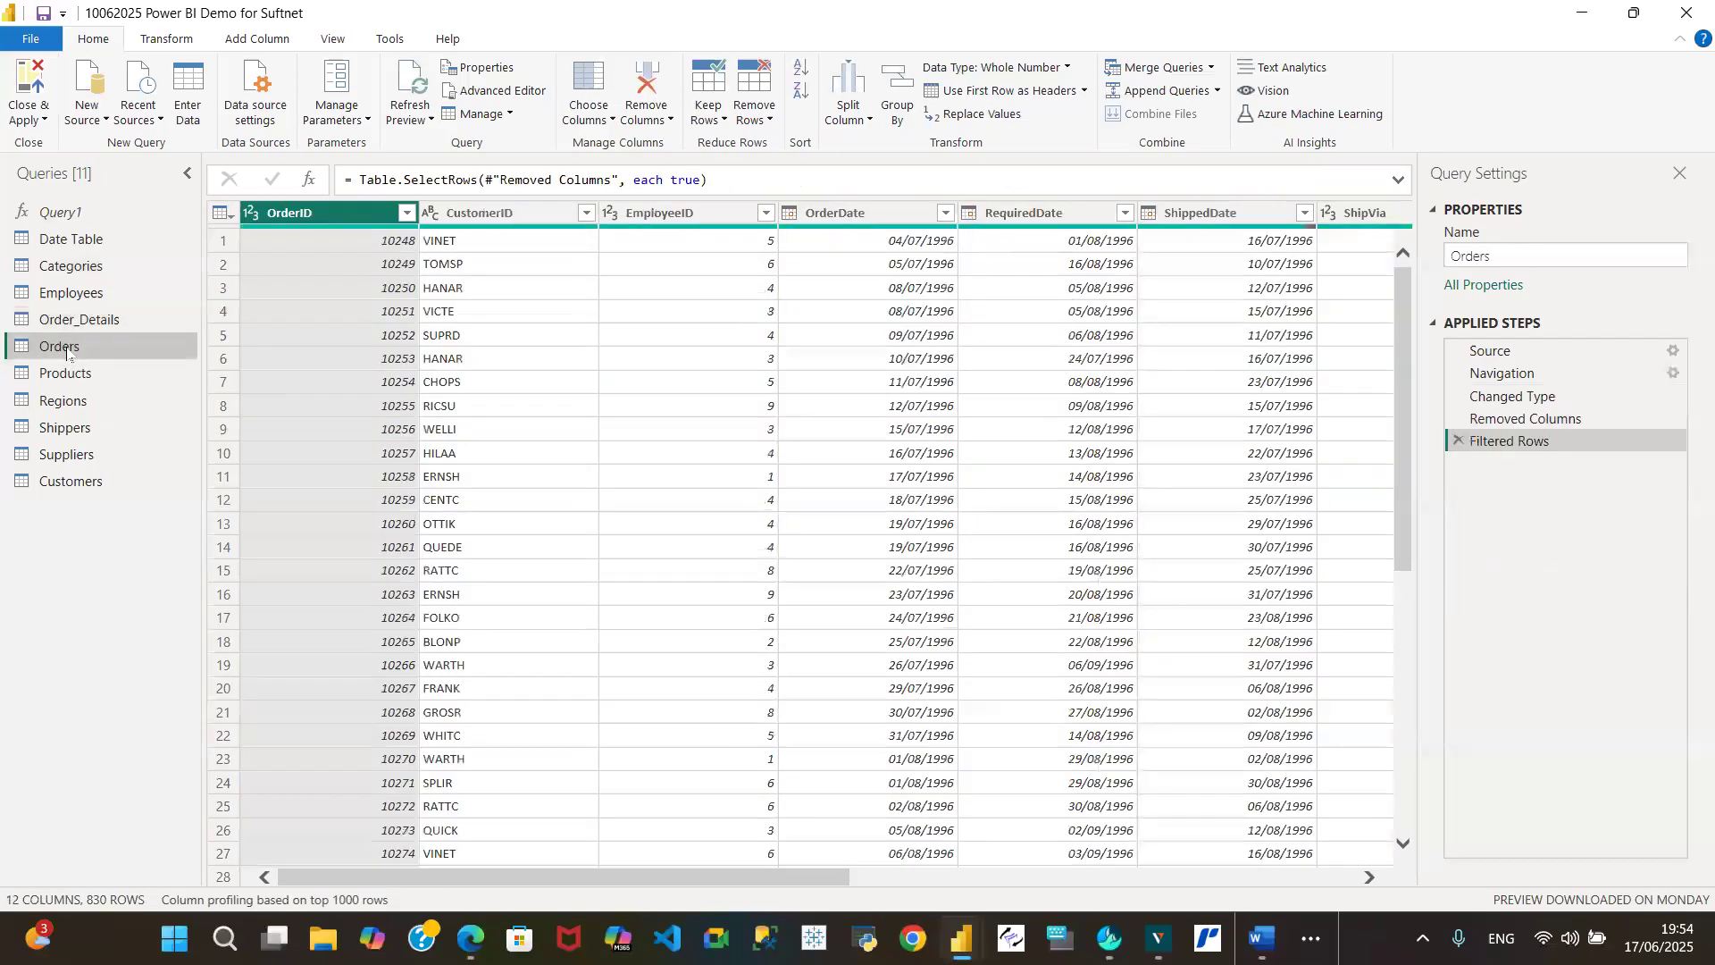
left_click(125, 321)
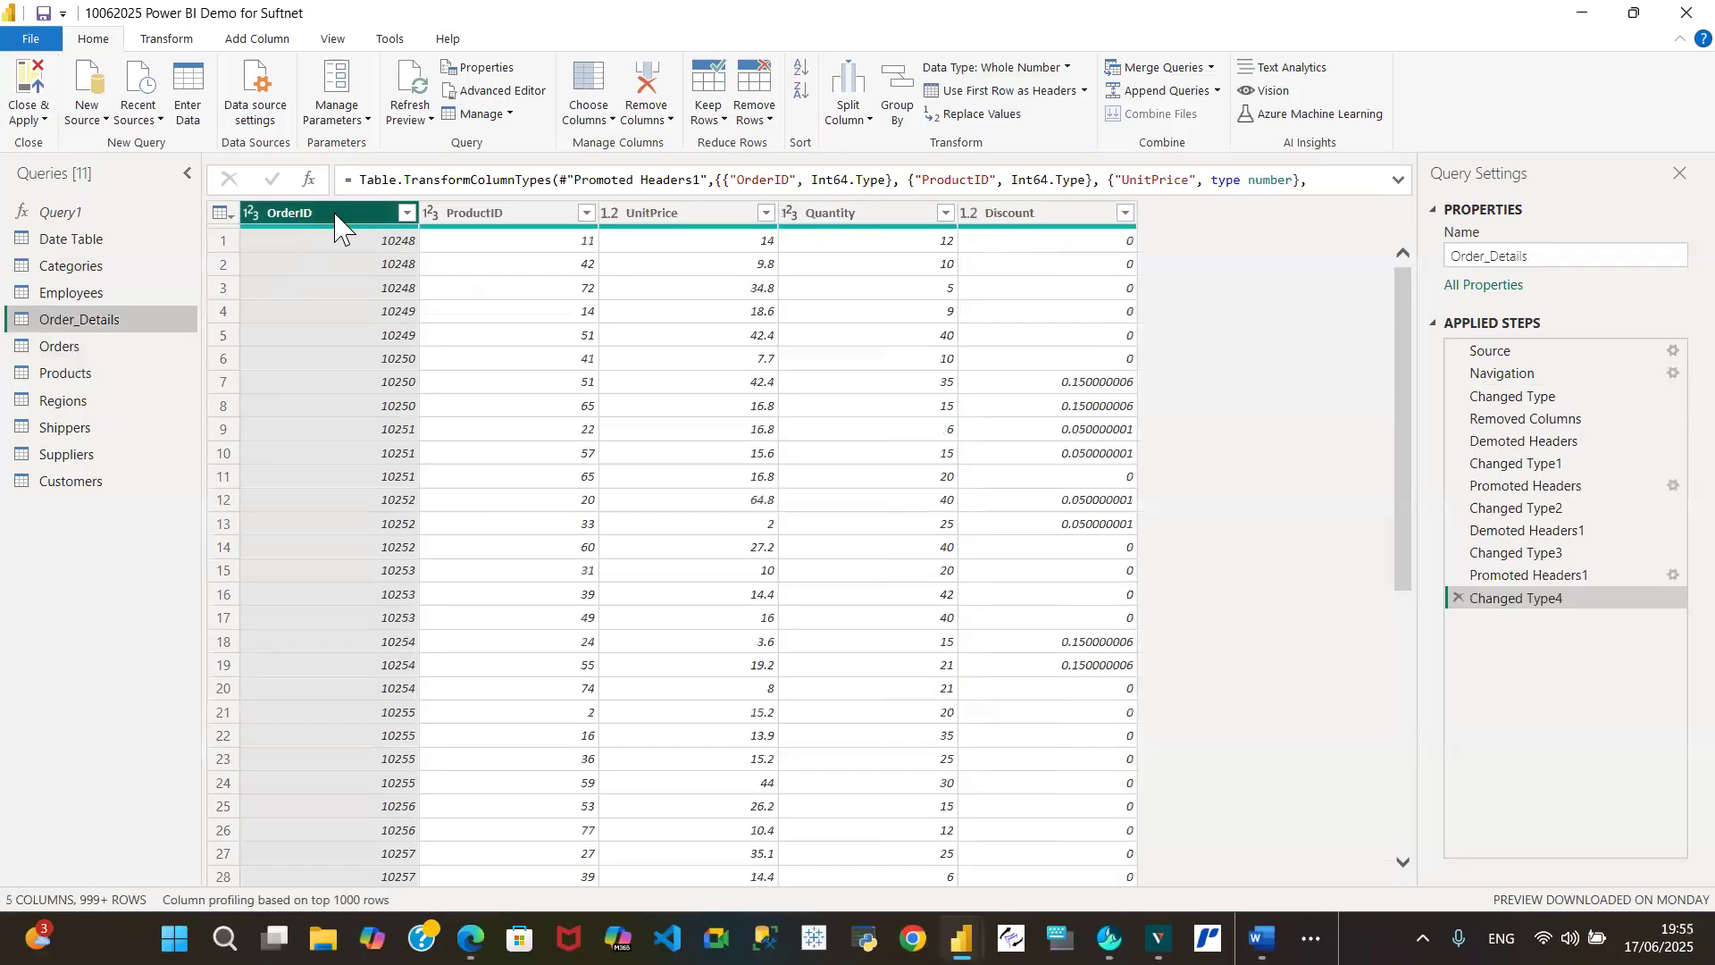
left_click(142, 348)
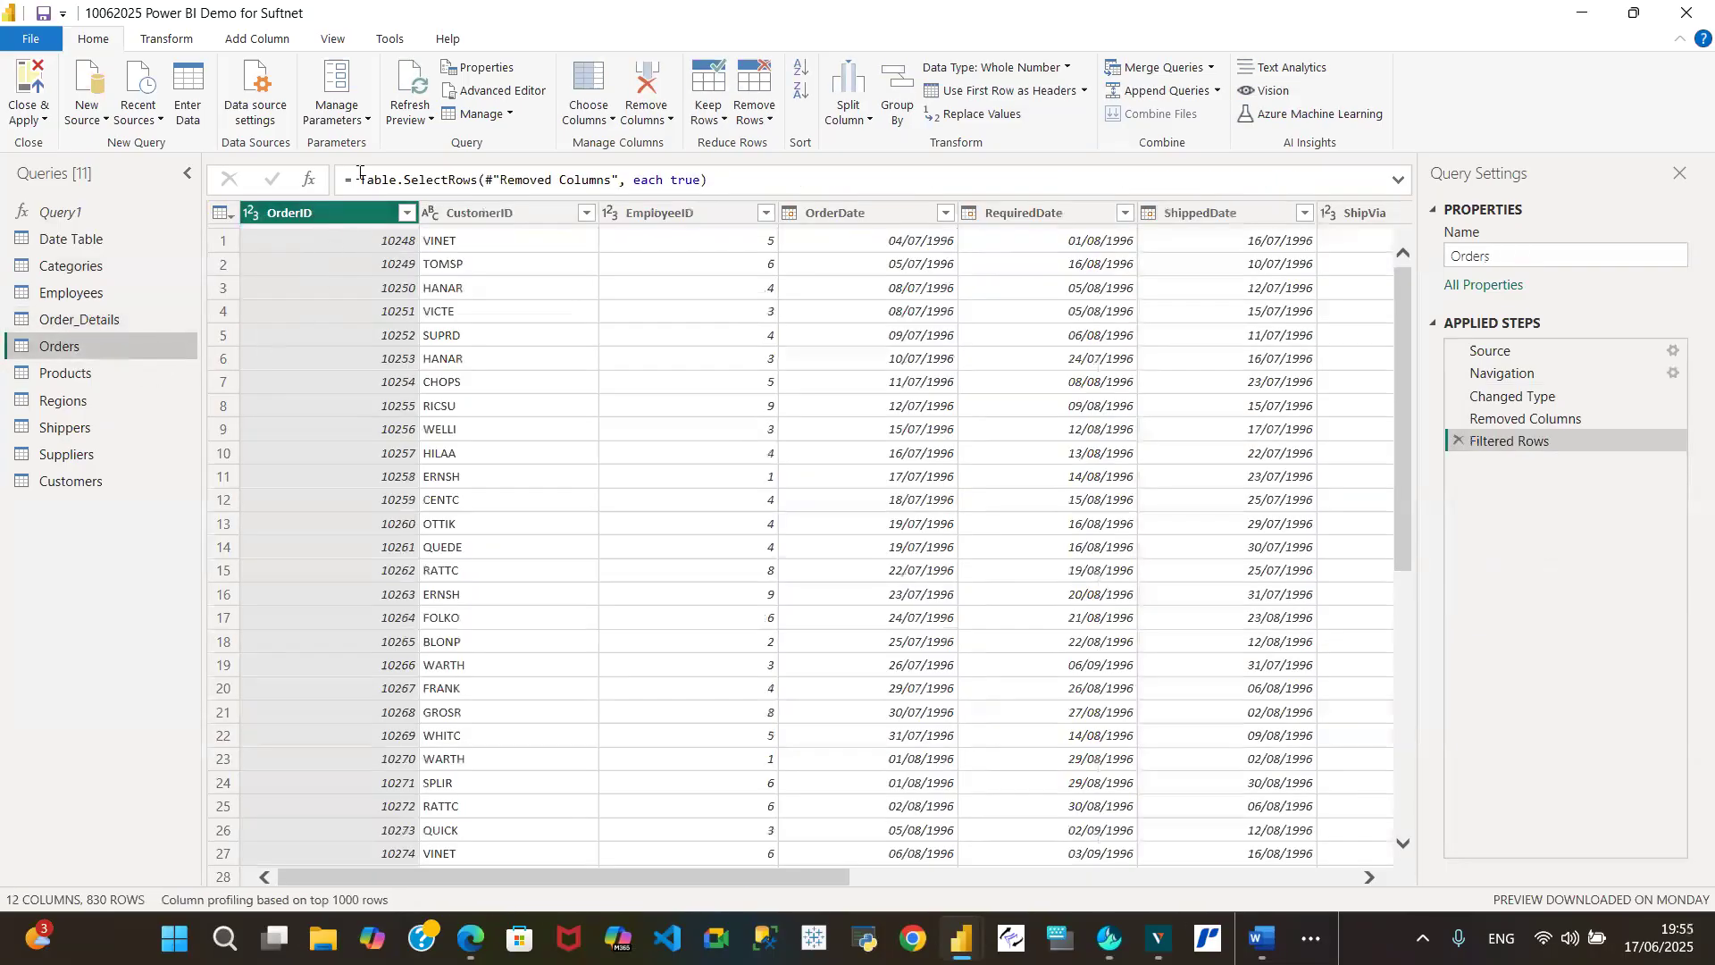
left_click(139, 324)
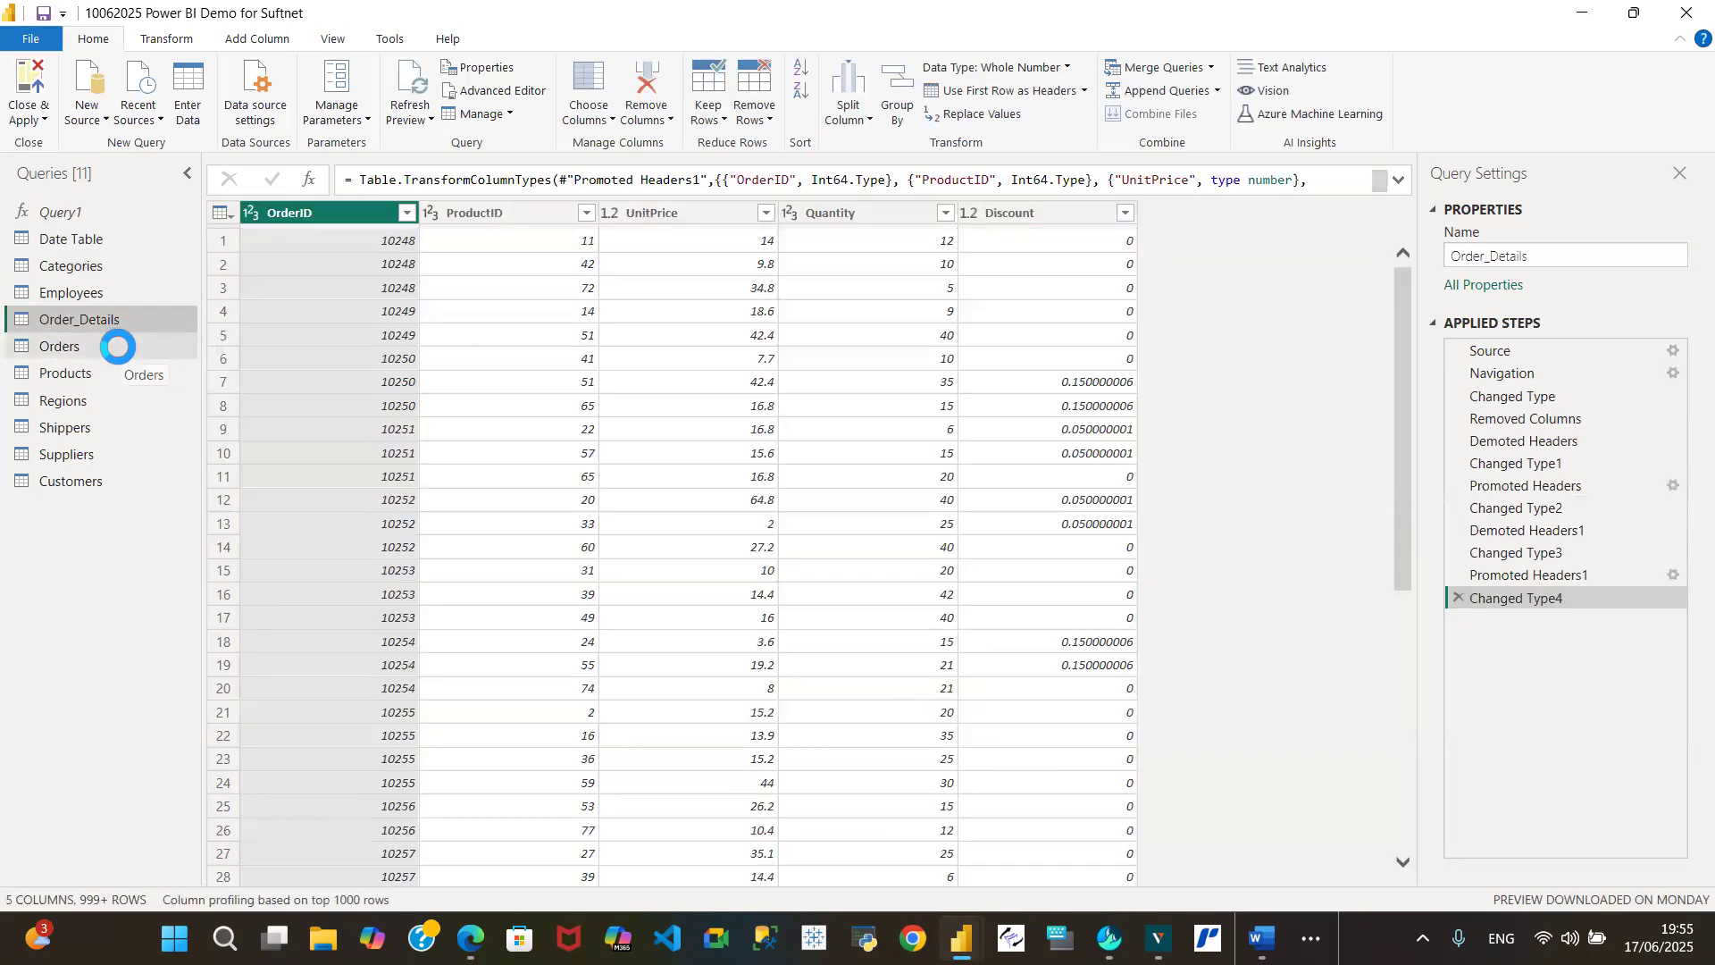
left_click(134, 345)
left_click(138, 326)
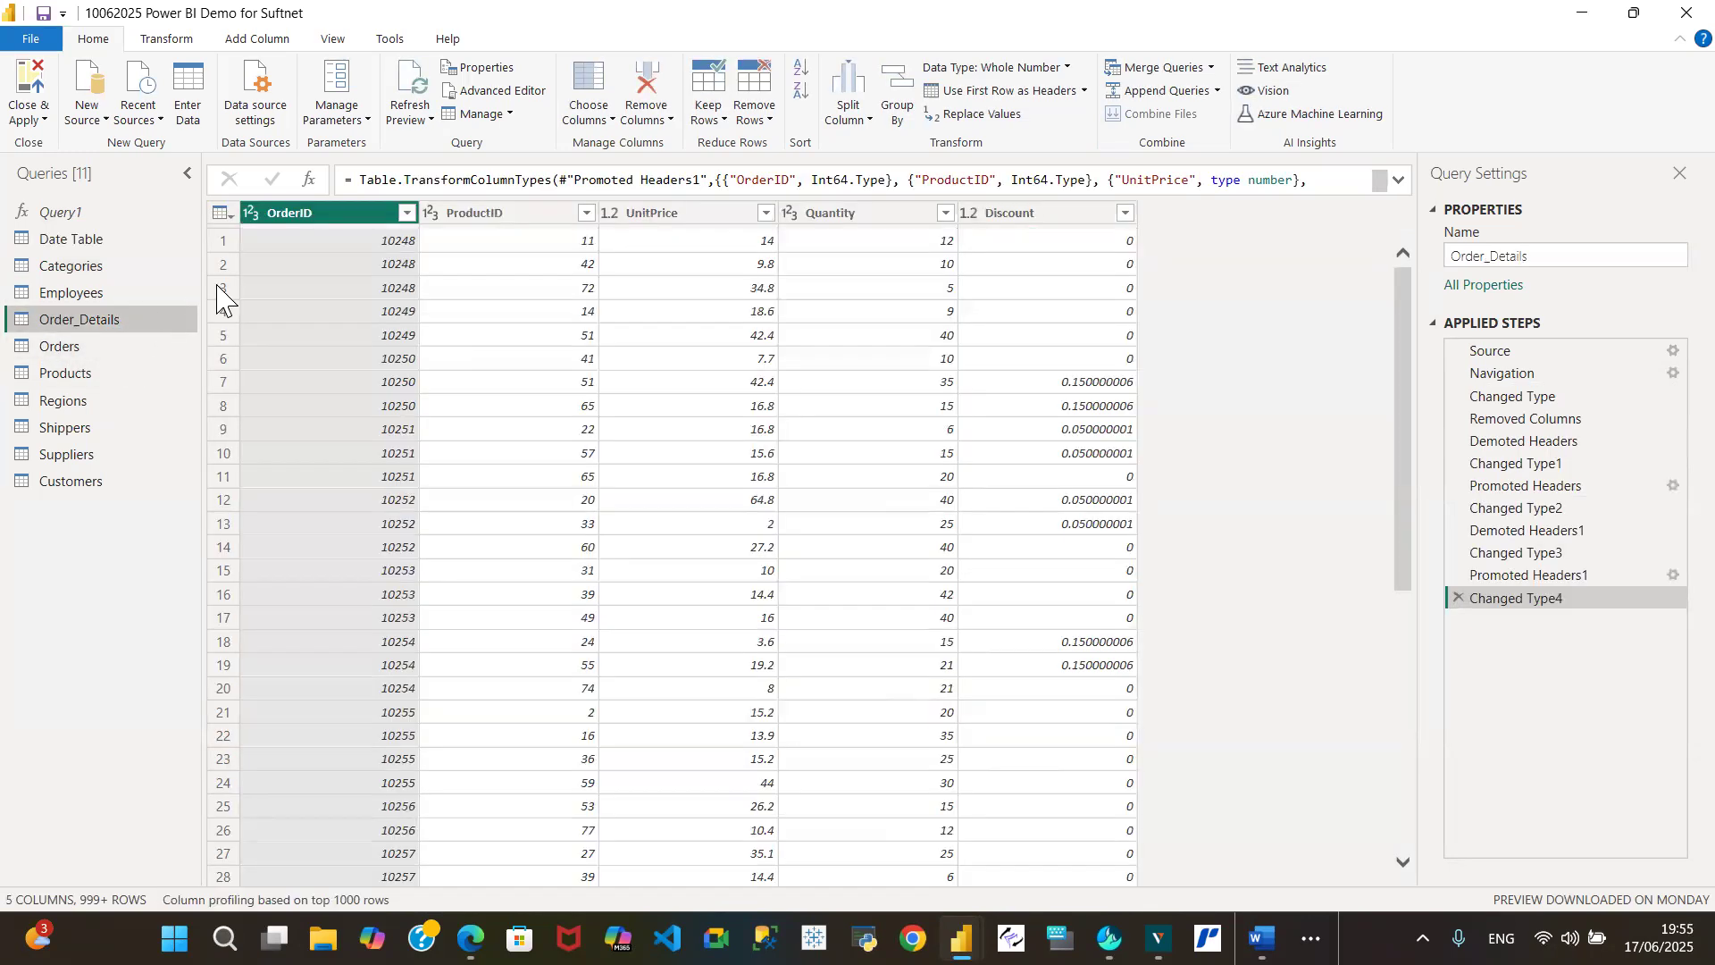
left_click(132, 295)
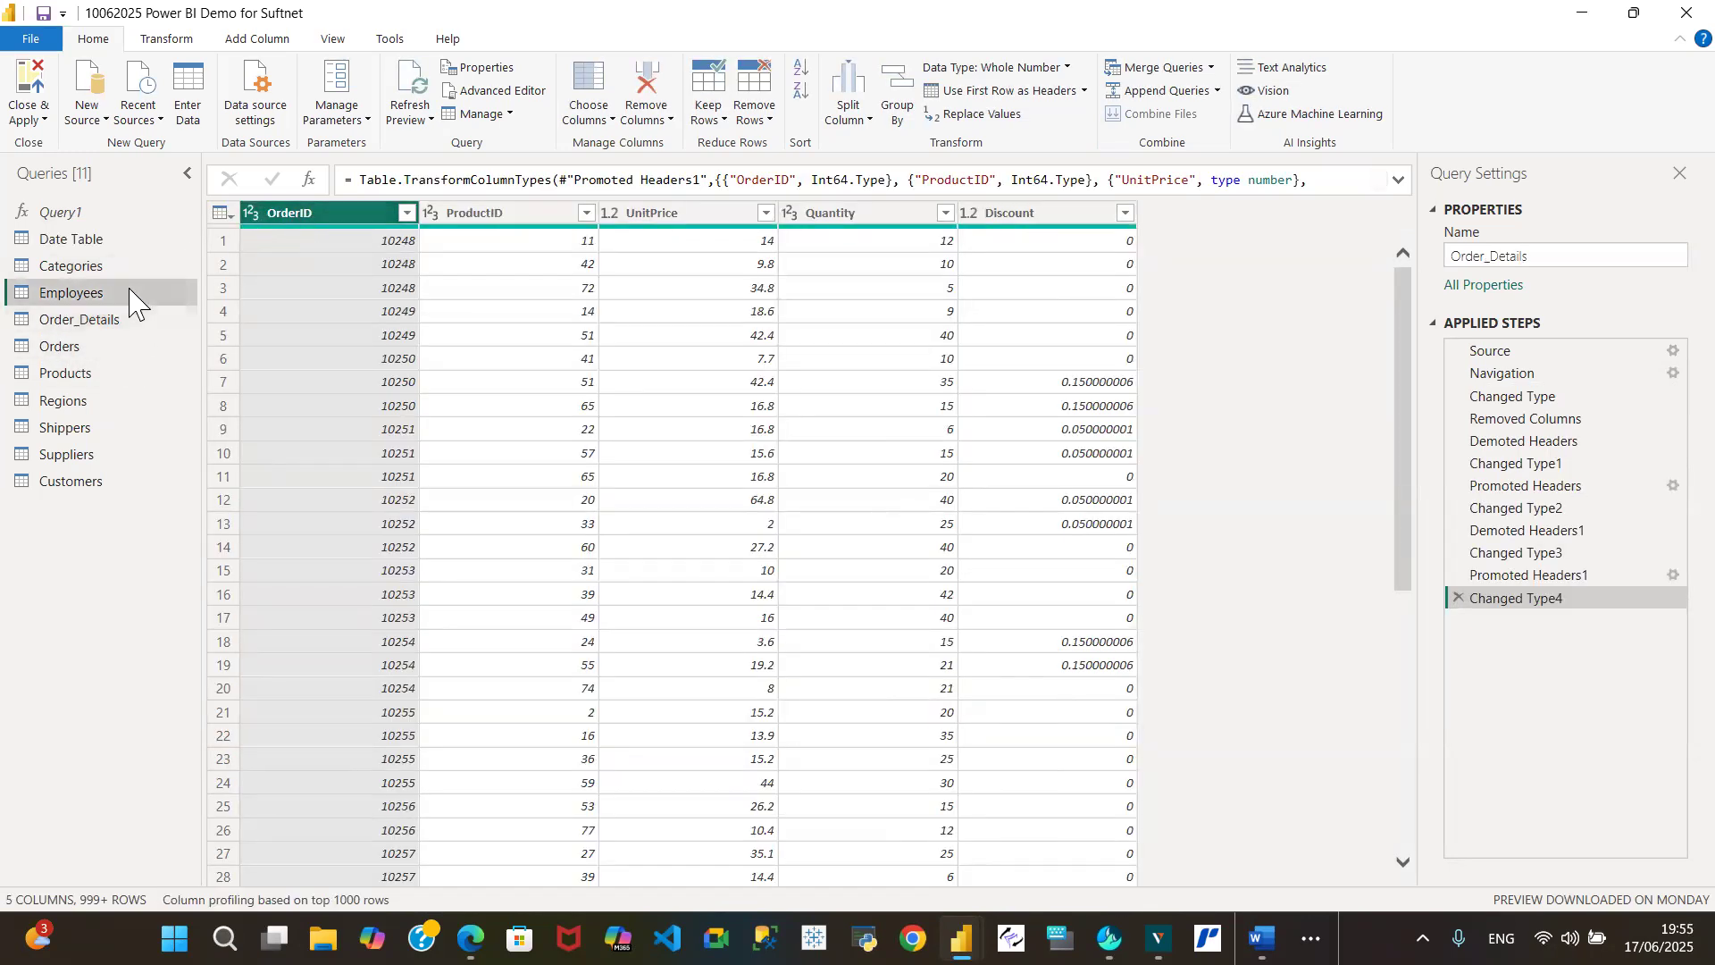
left_click(122, 323)
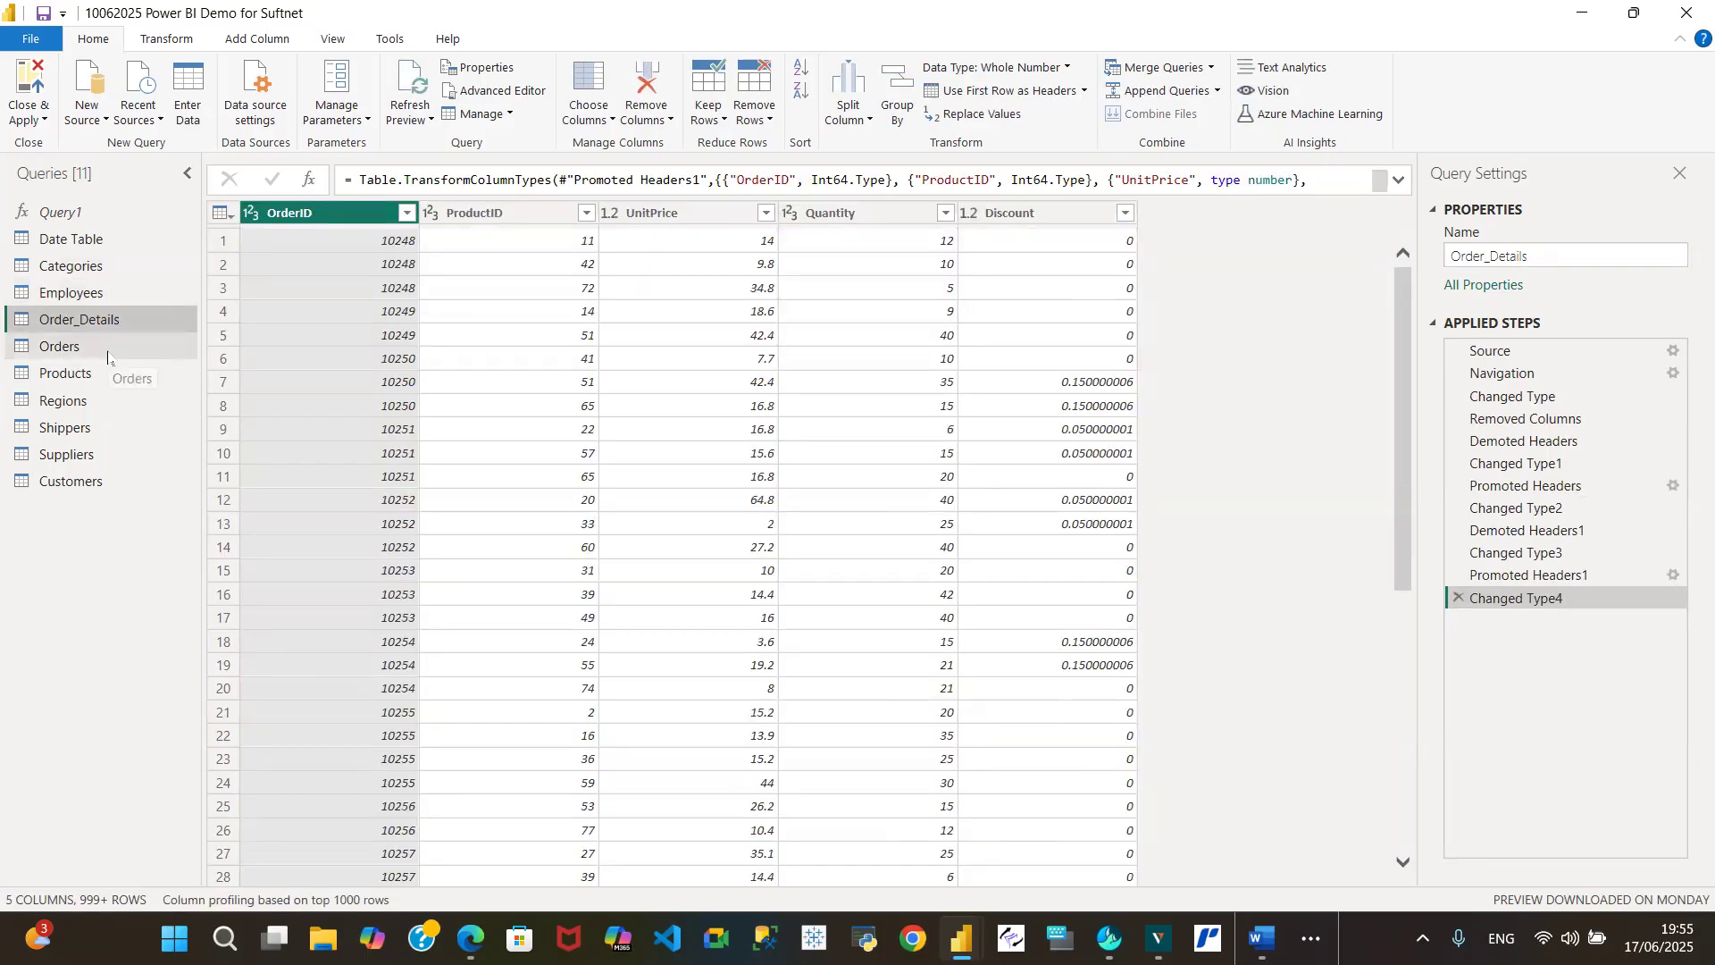
- Merge the Orders query with Order_Details, matching on OrderID with a Left Outer join
left_click(107, 347)
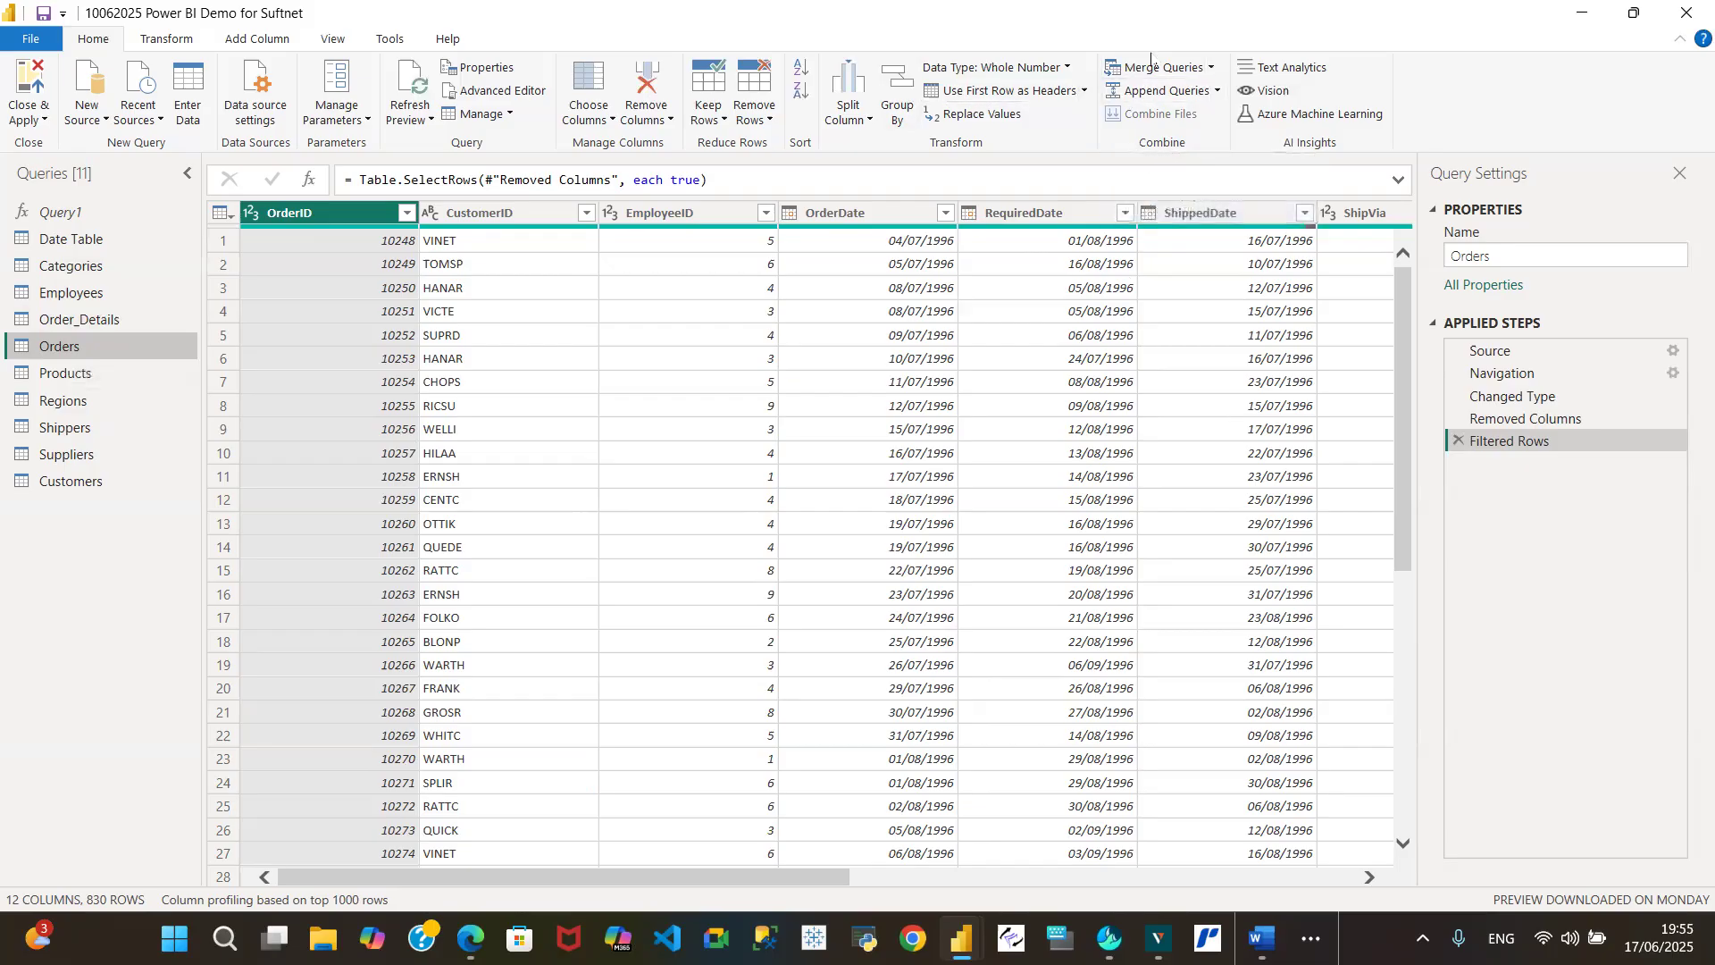
left_click(1213, 72)
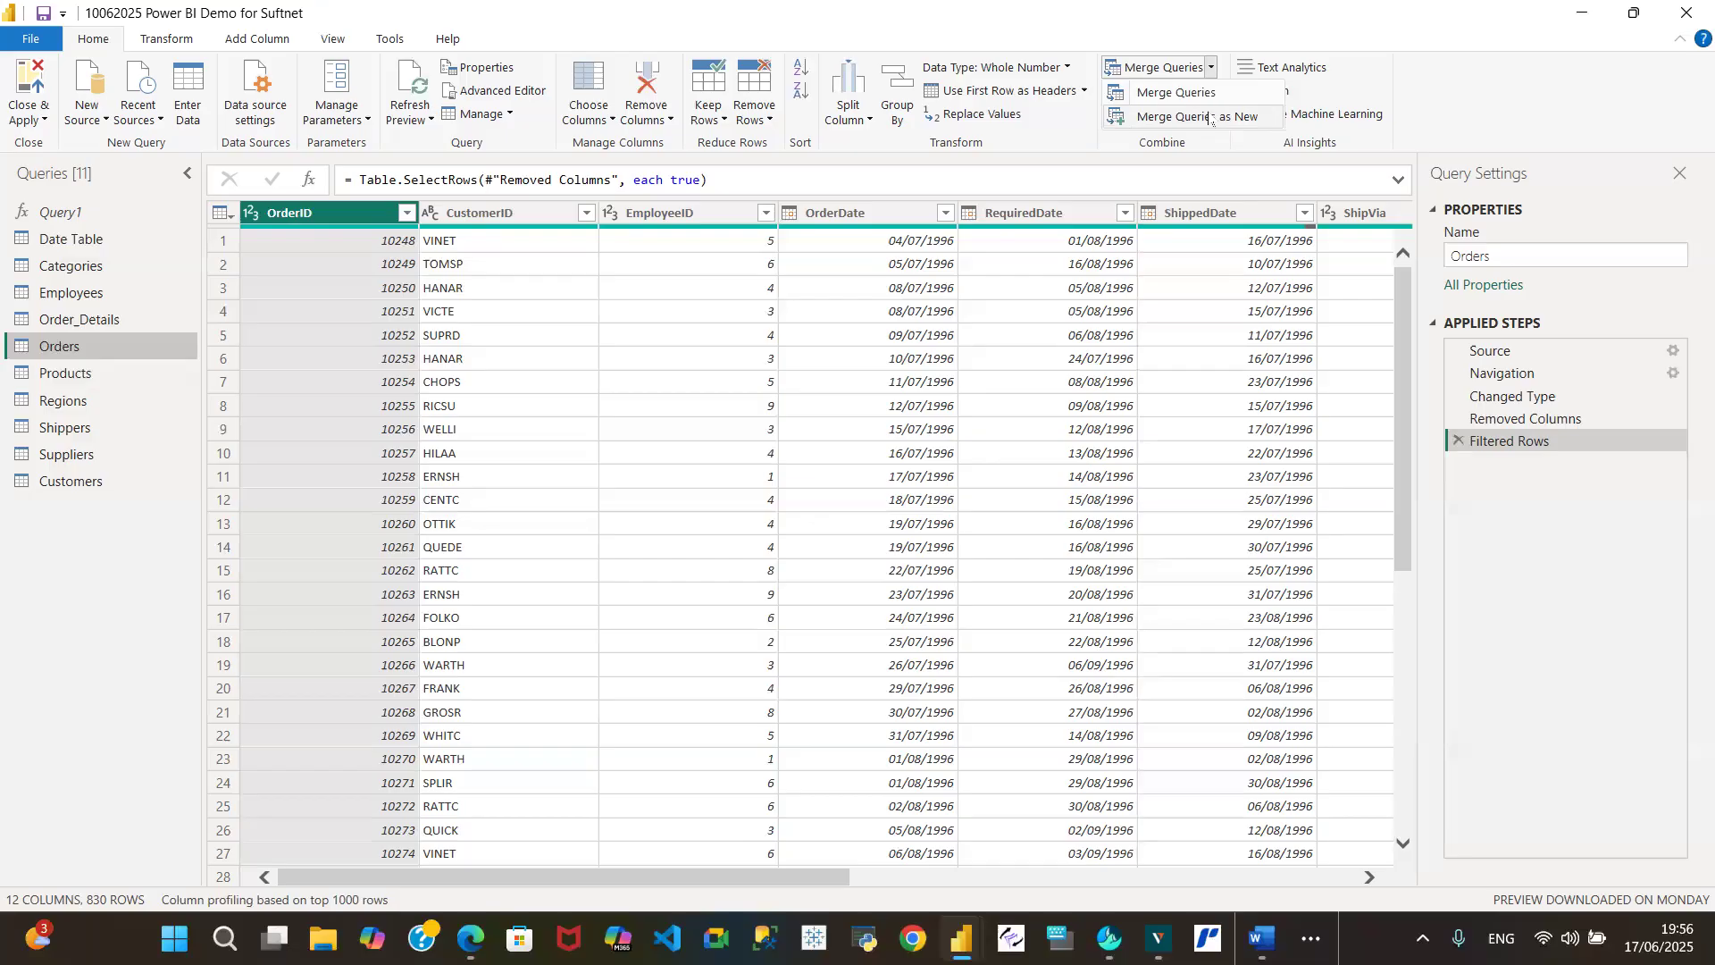
left_click(1205, 97)
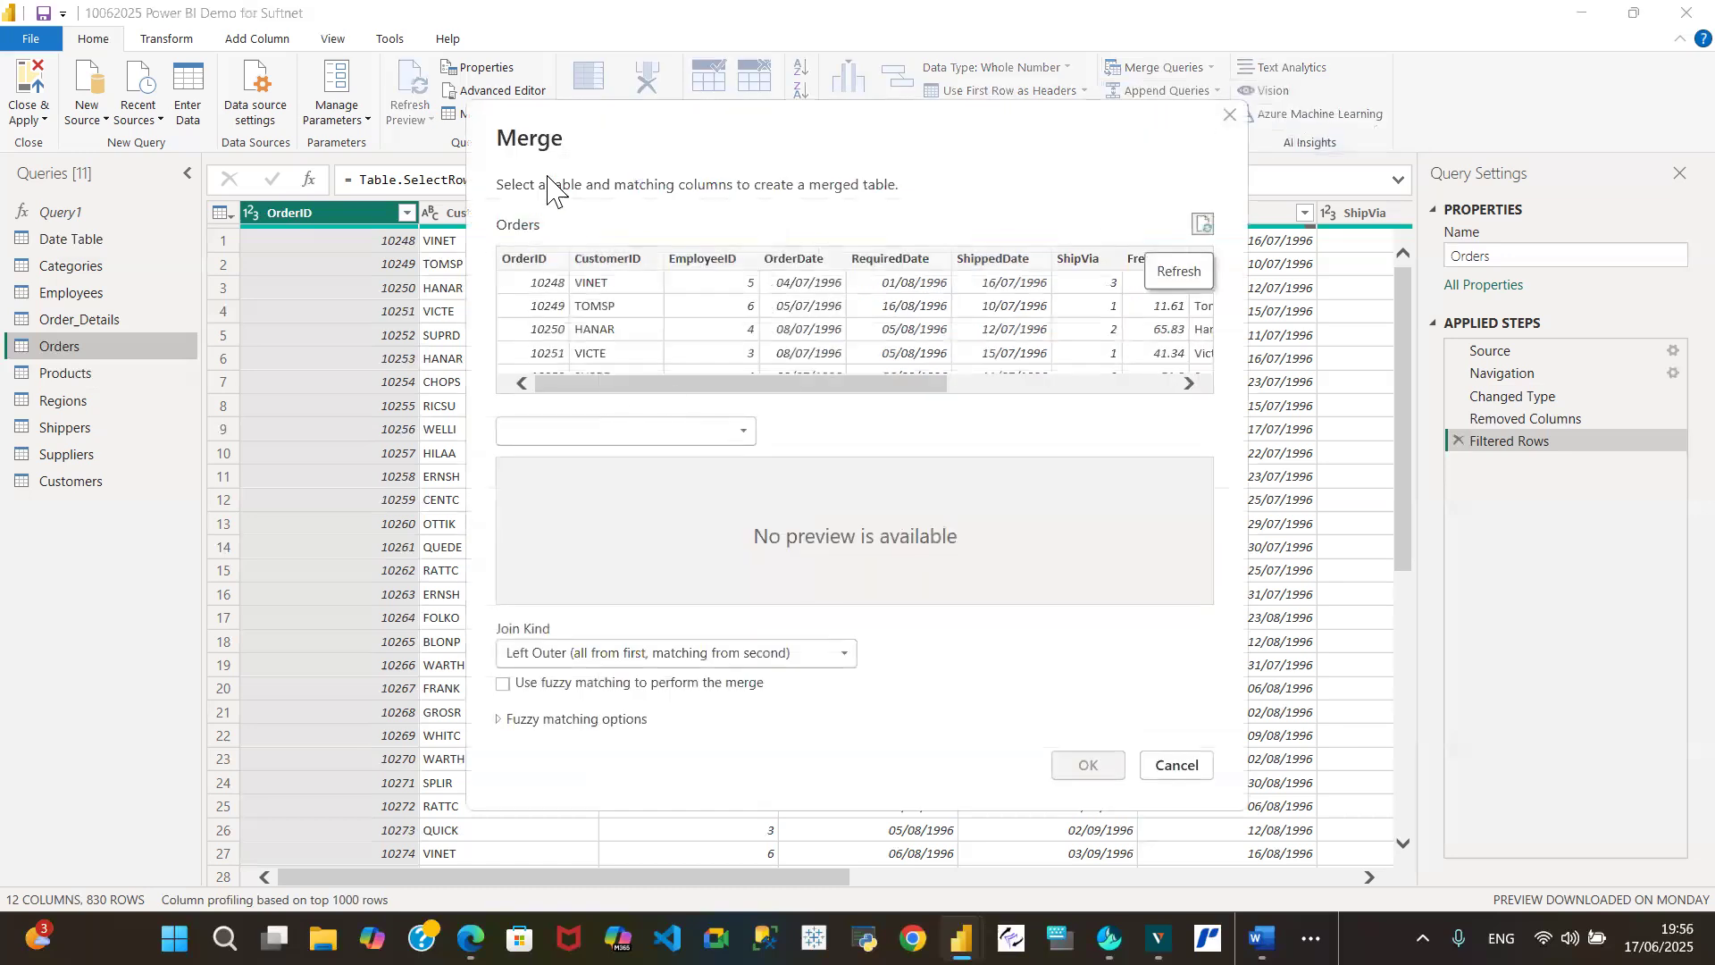
left_click_drag(766, 129, 790, 95)
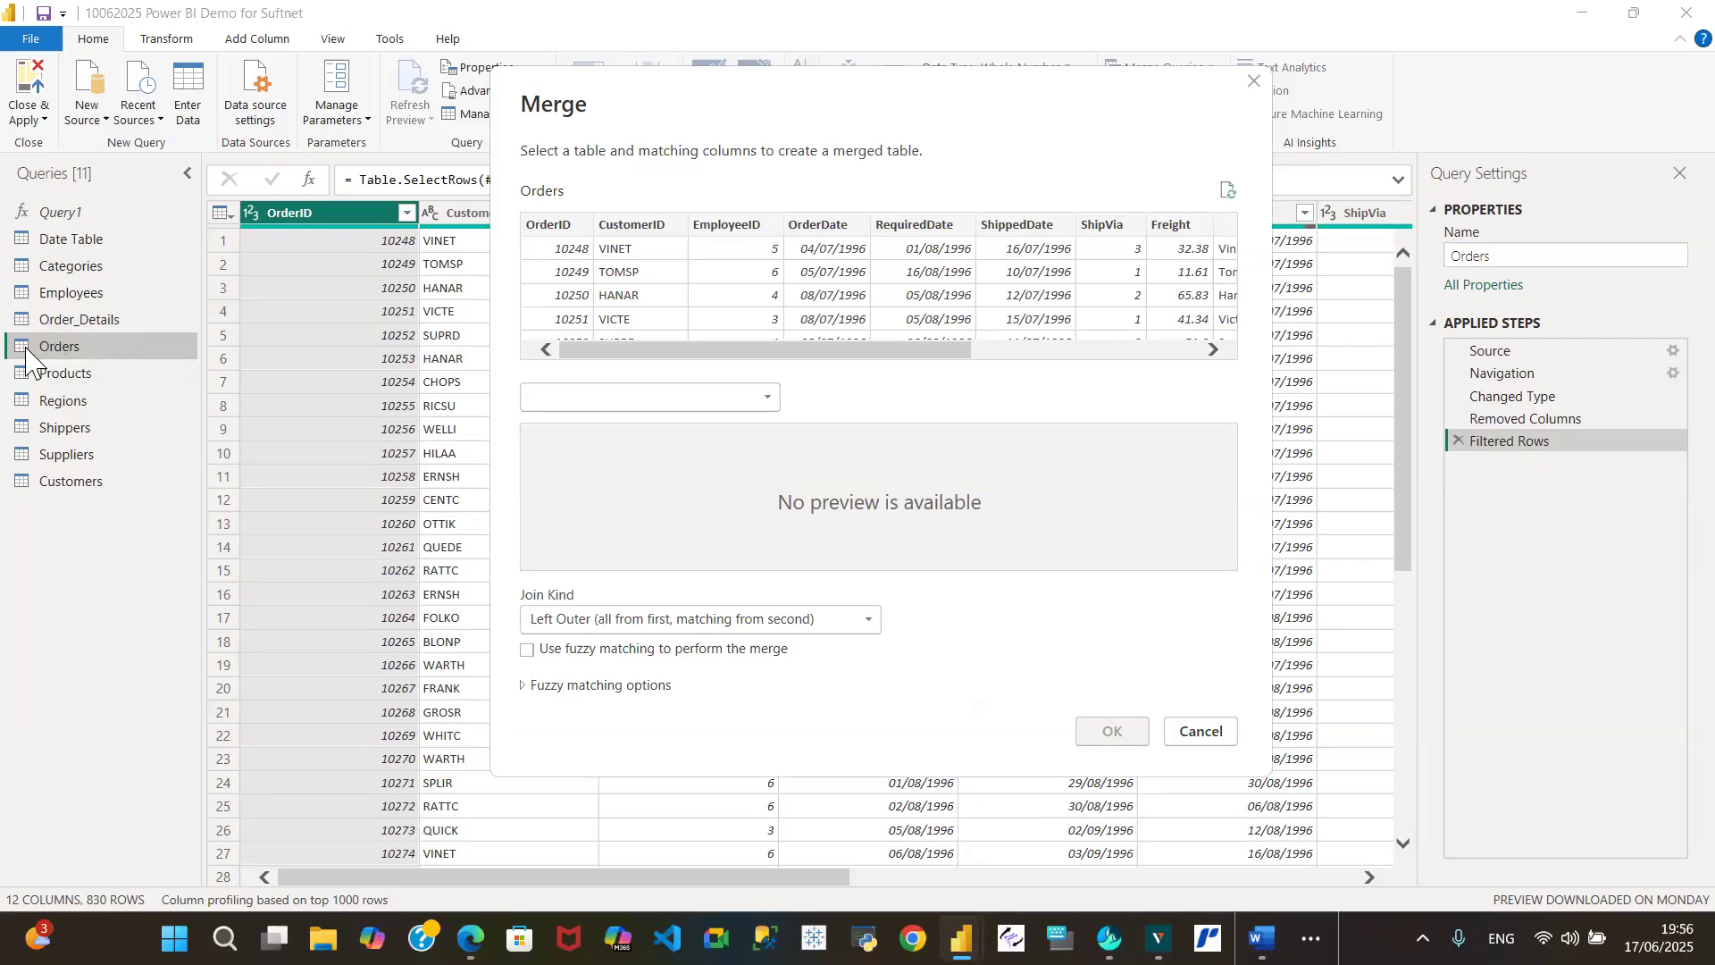
left_click(768, 401)
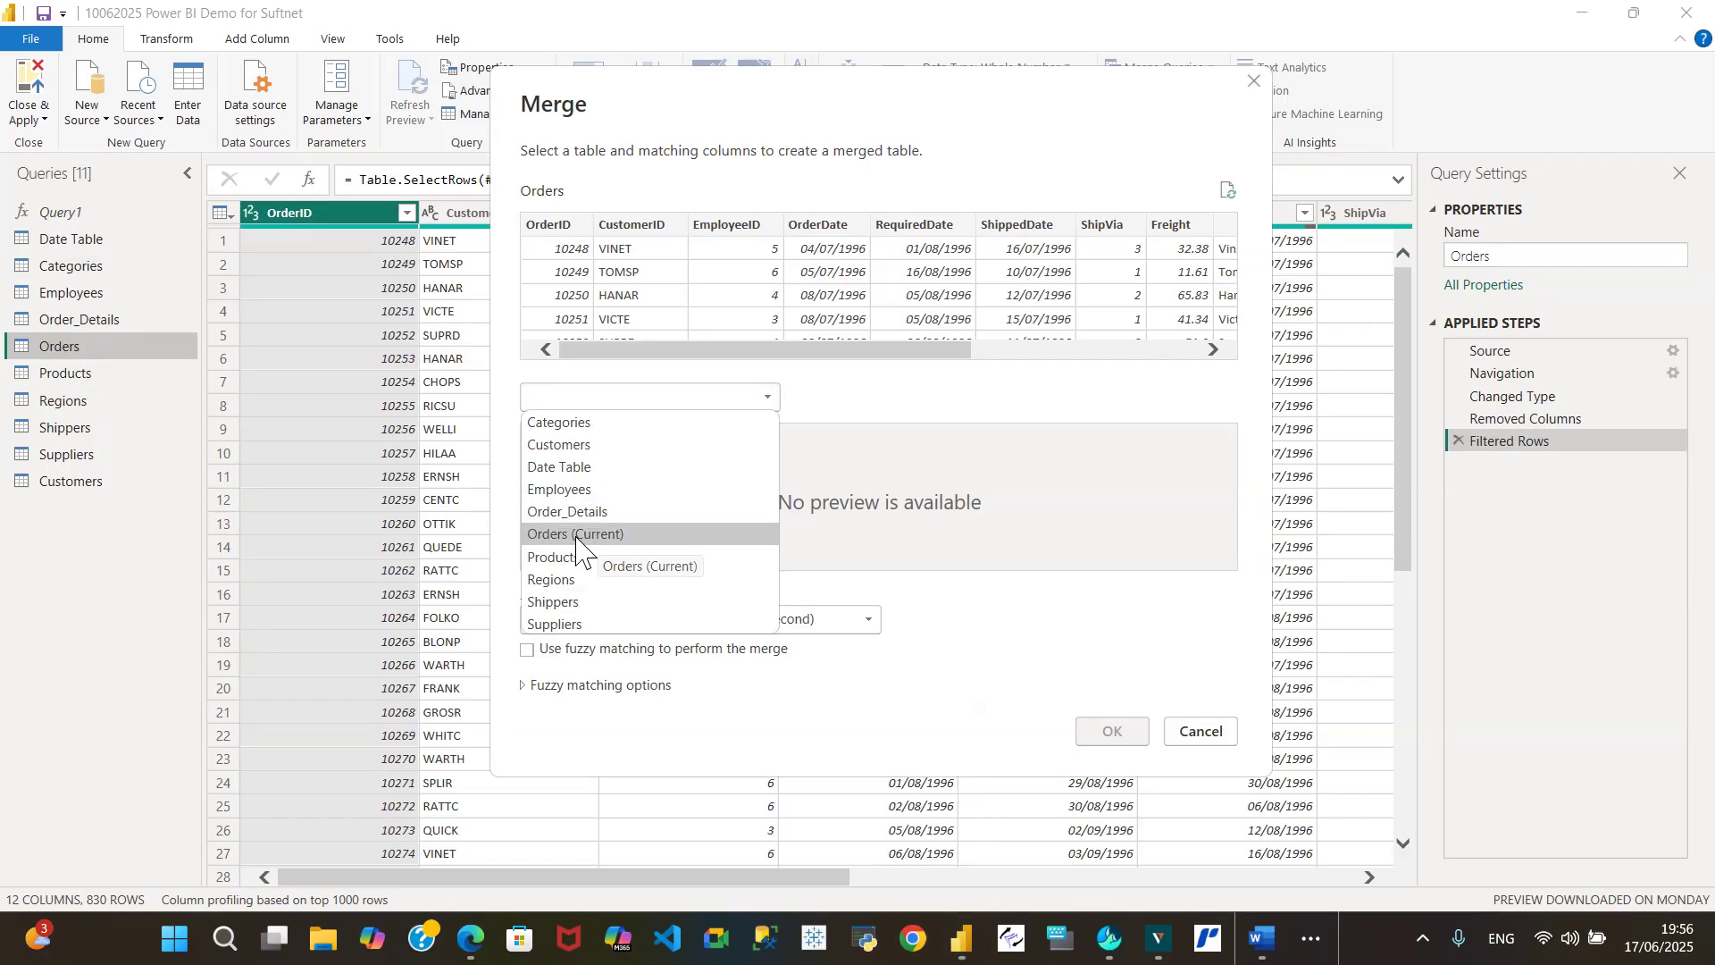
left_click(583, 513)
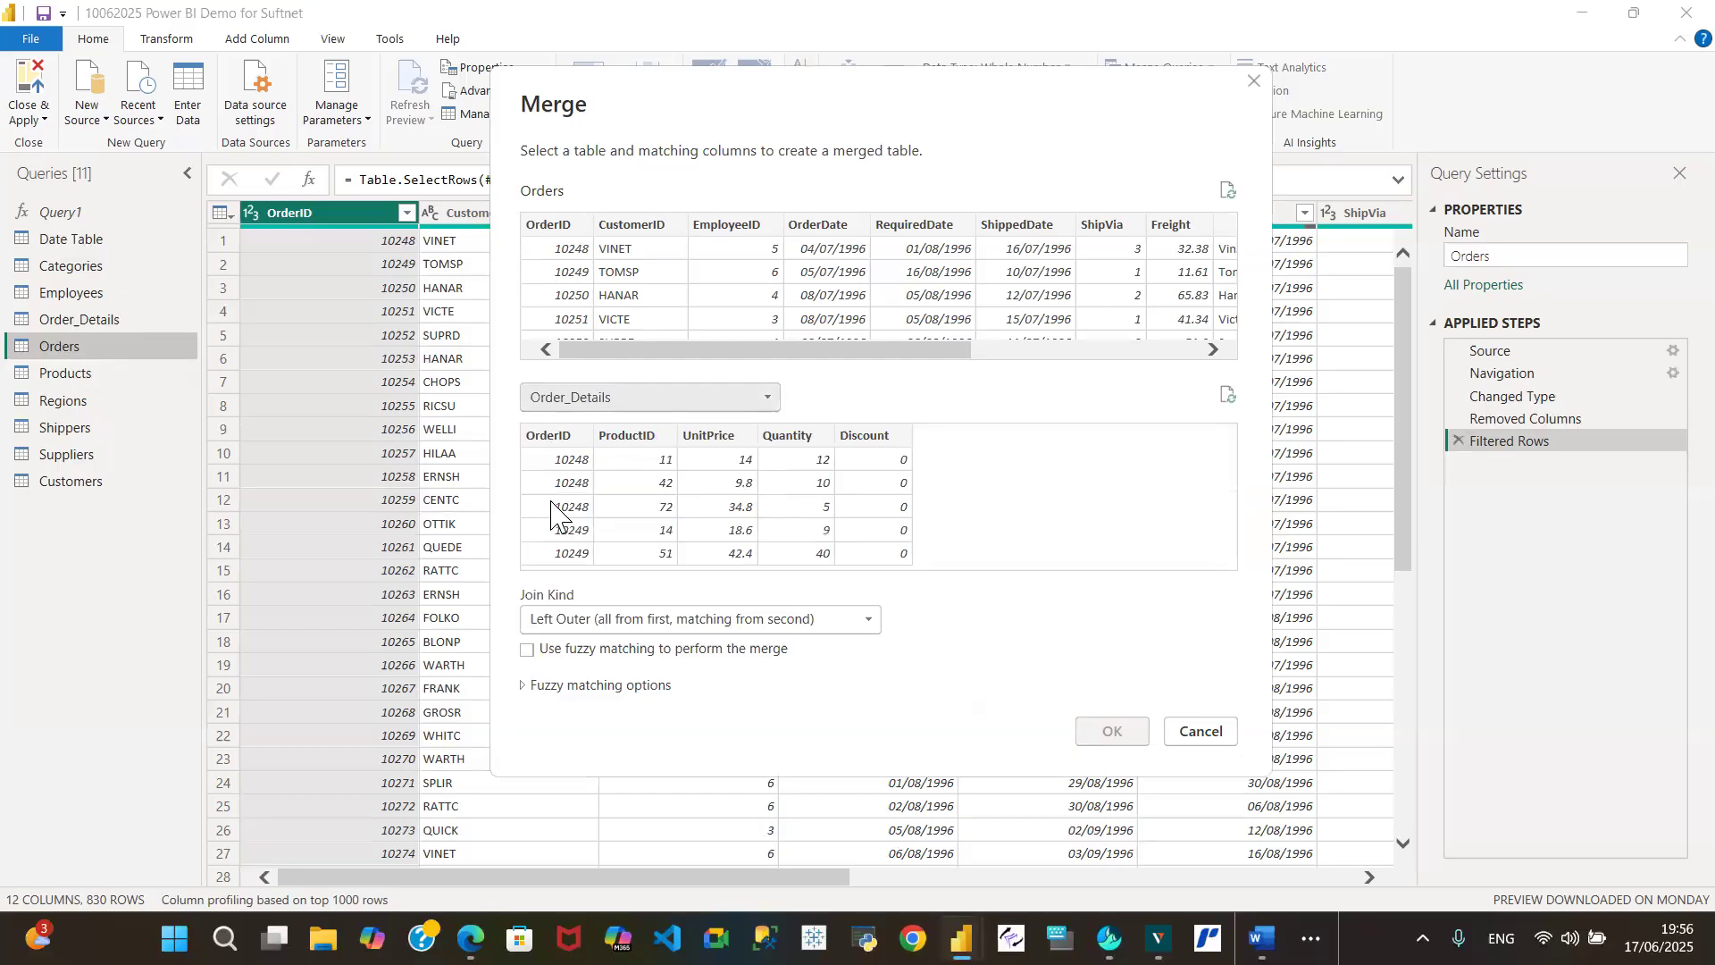
left_click(563, 234)
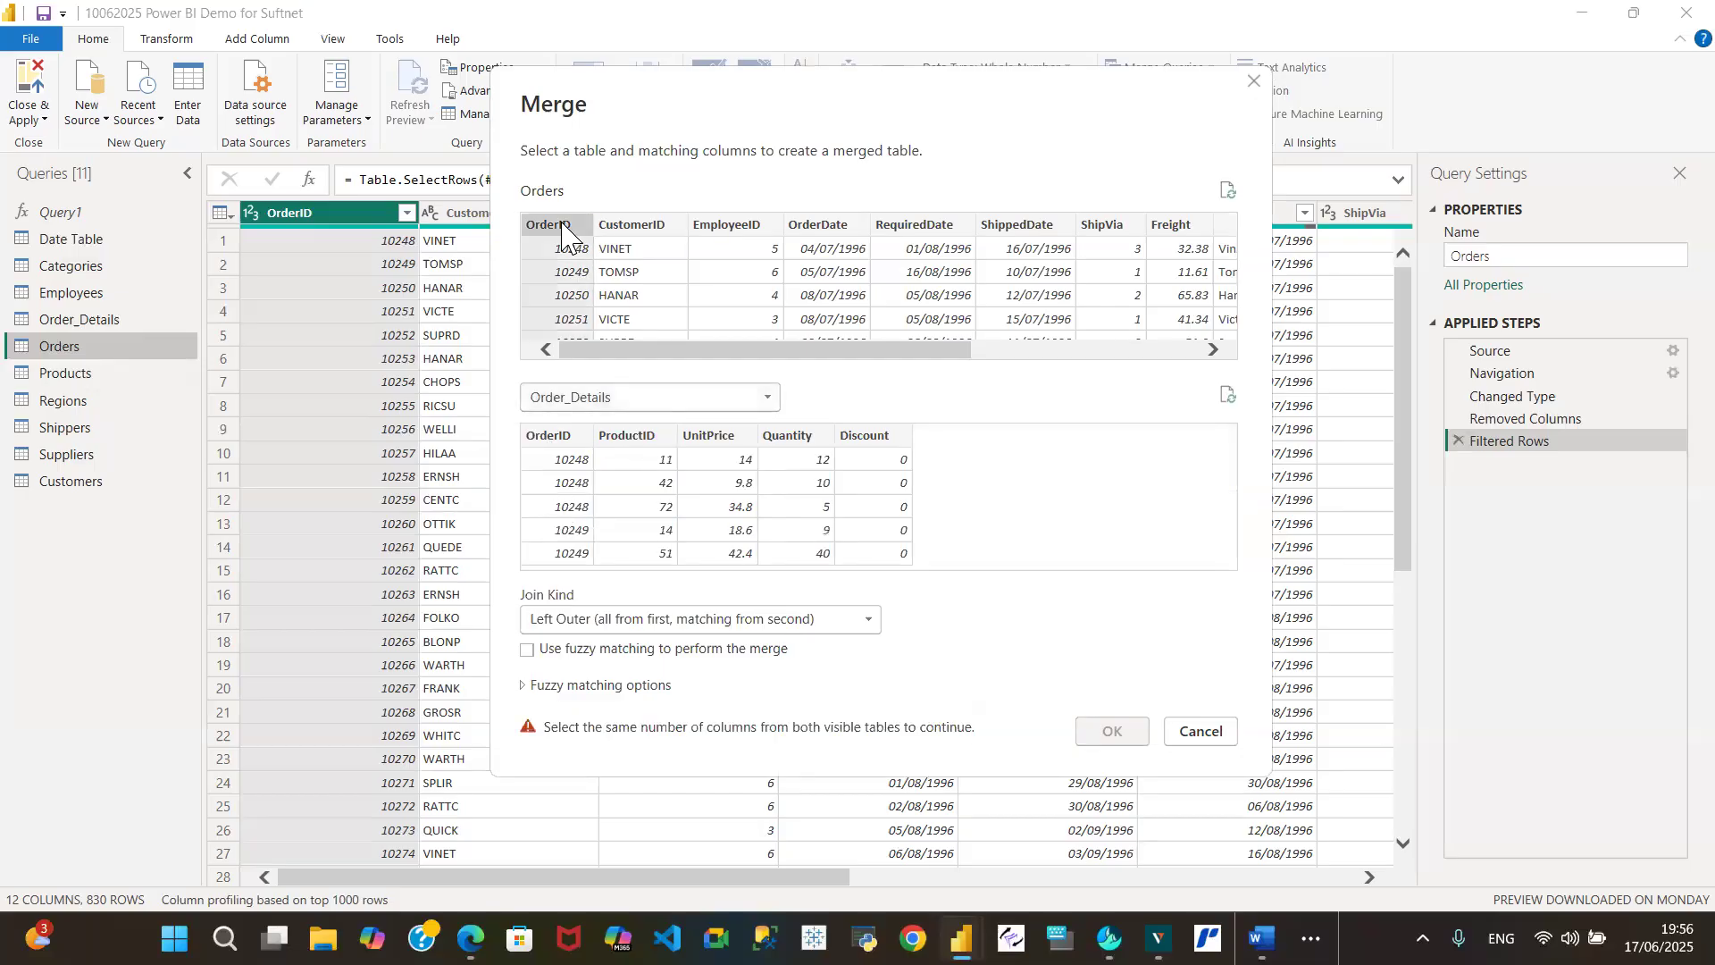
left_click(558, 442)
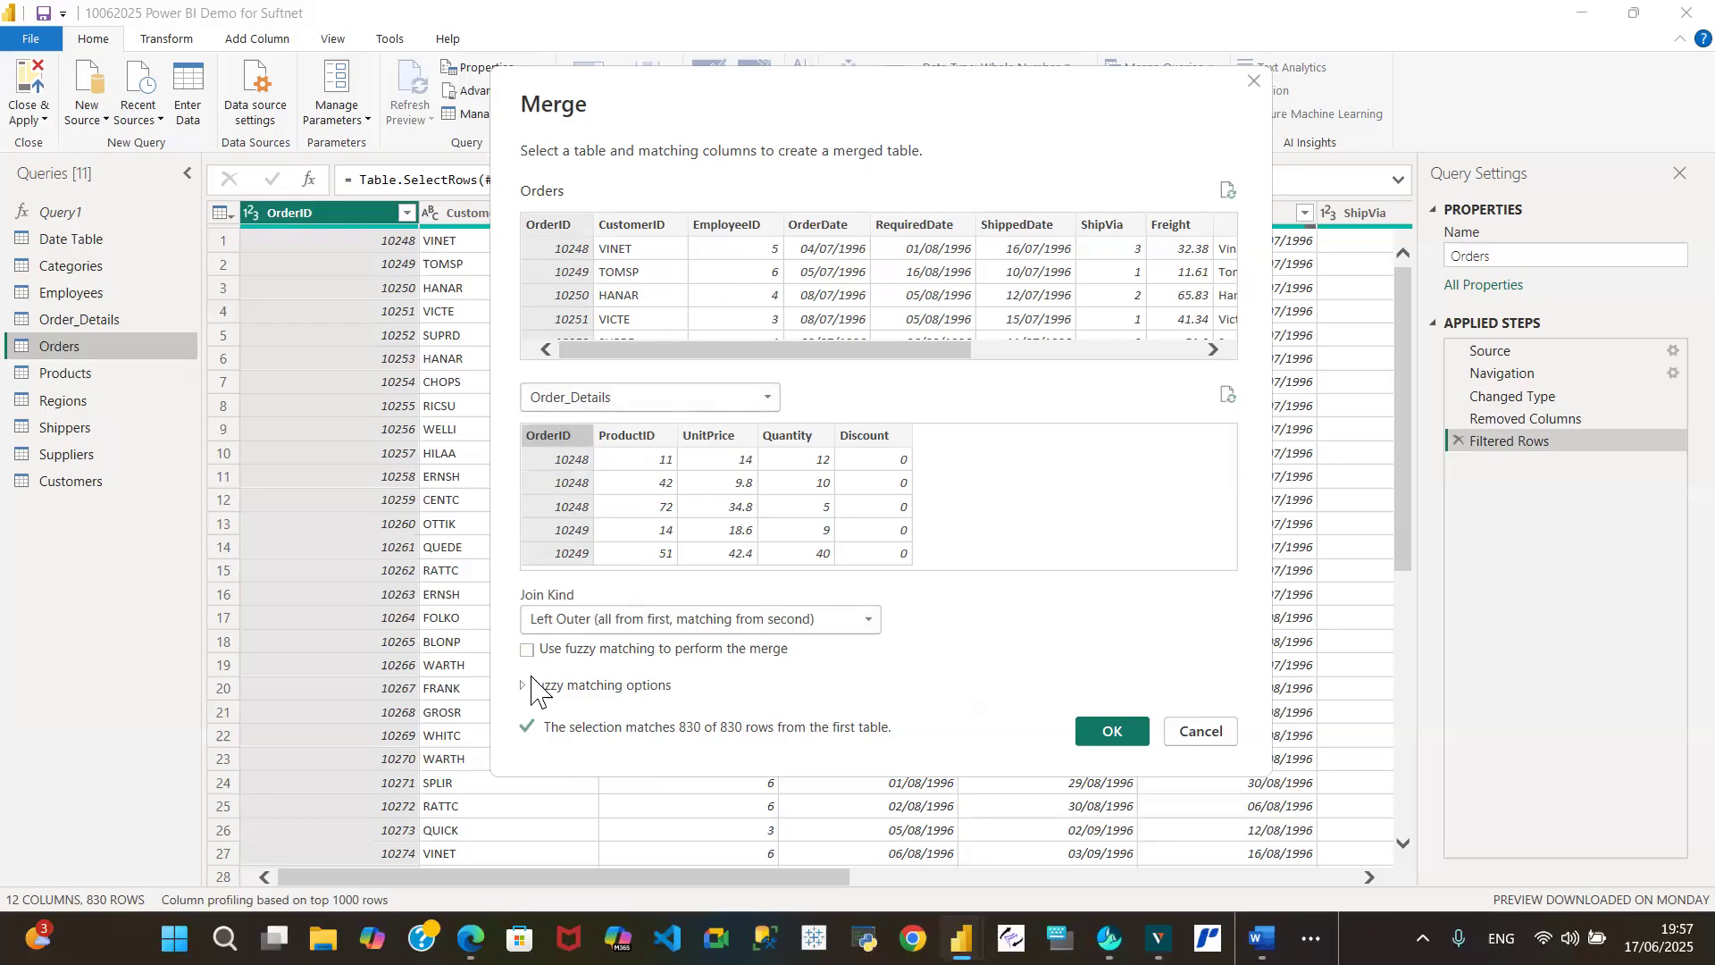
left_click(869, 621)
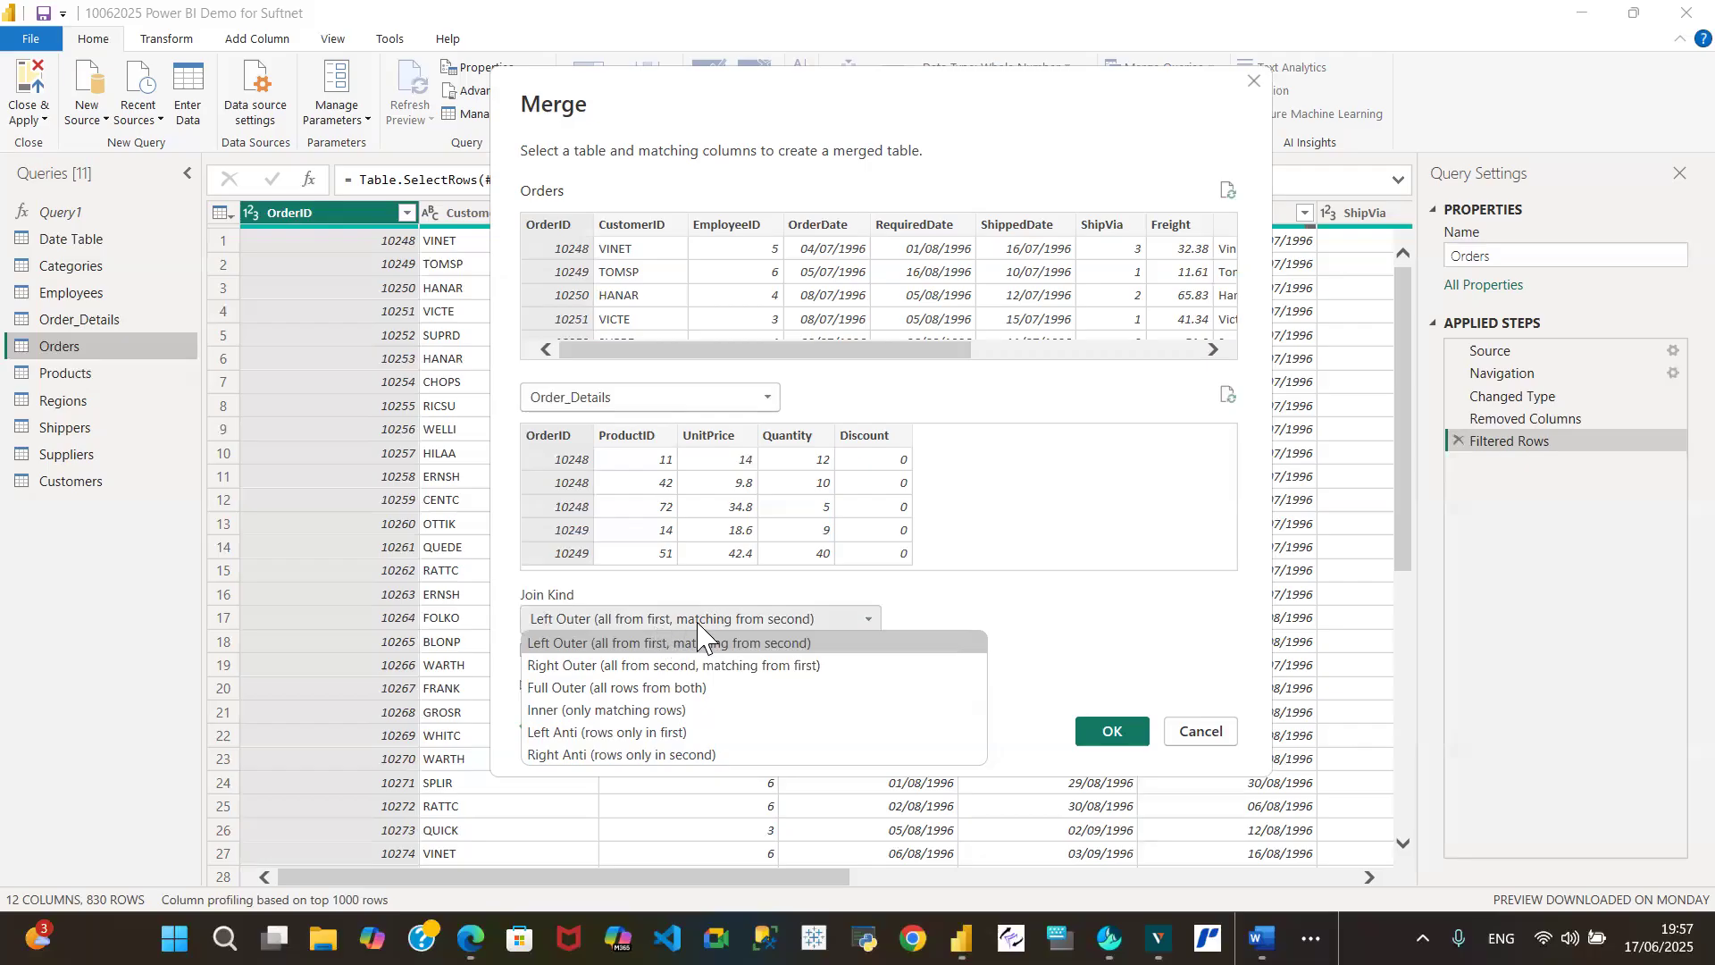
left_click(801, 641)
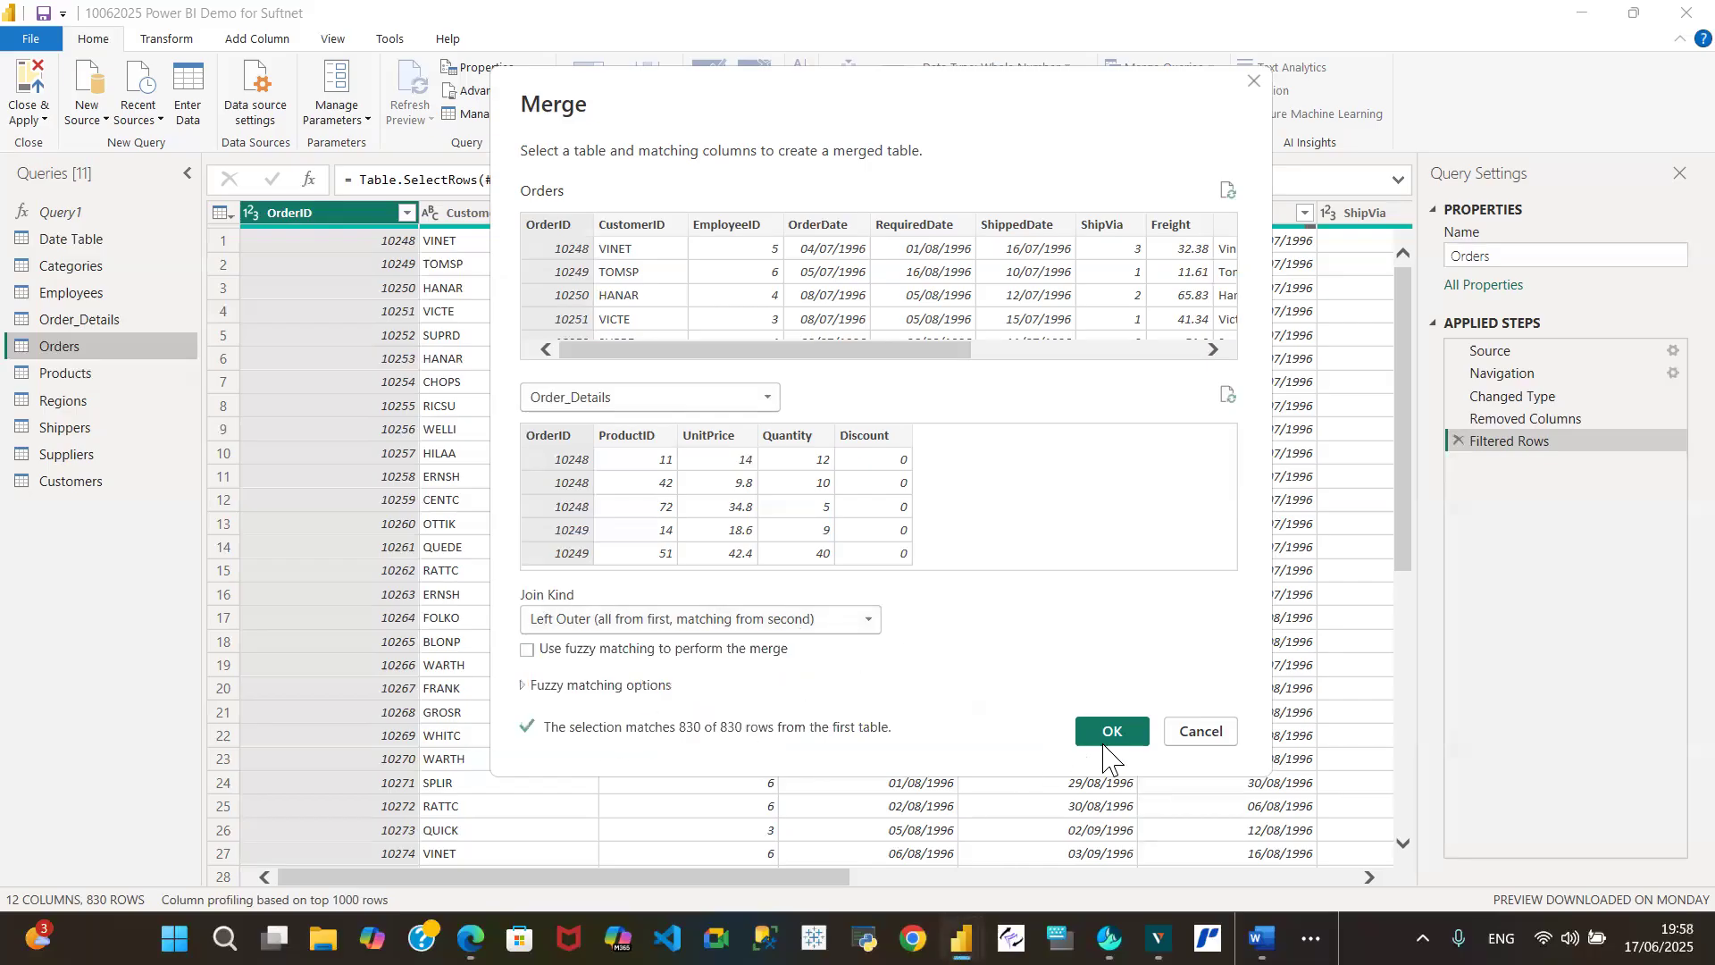
left_click(1131, 736)
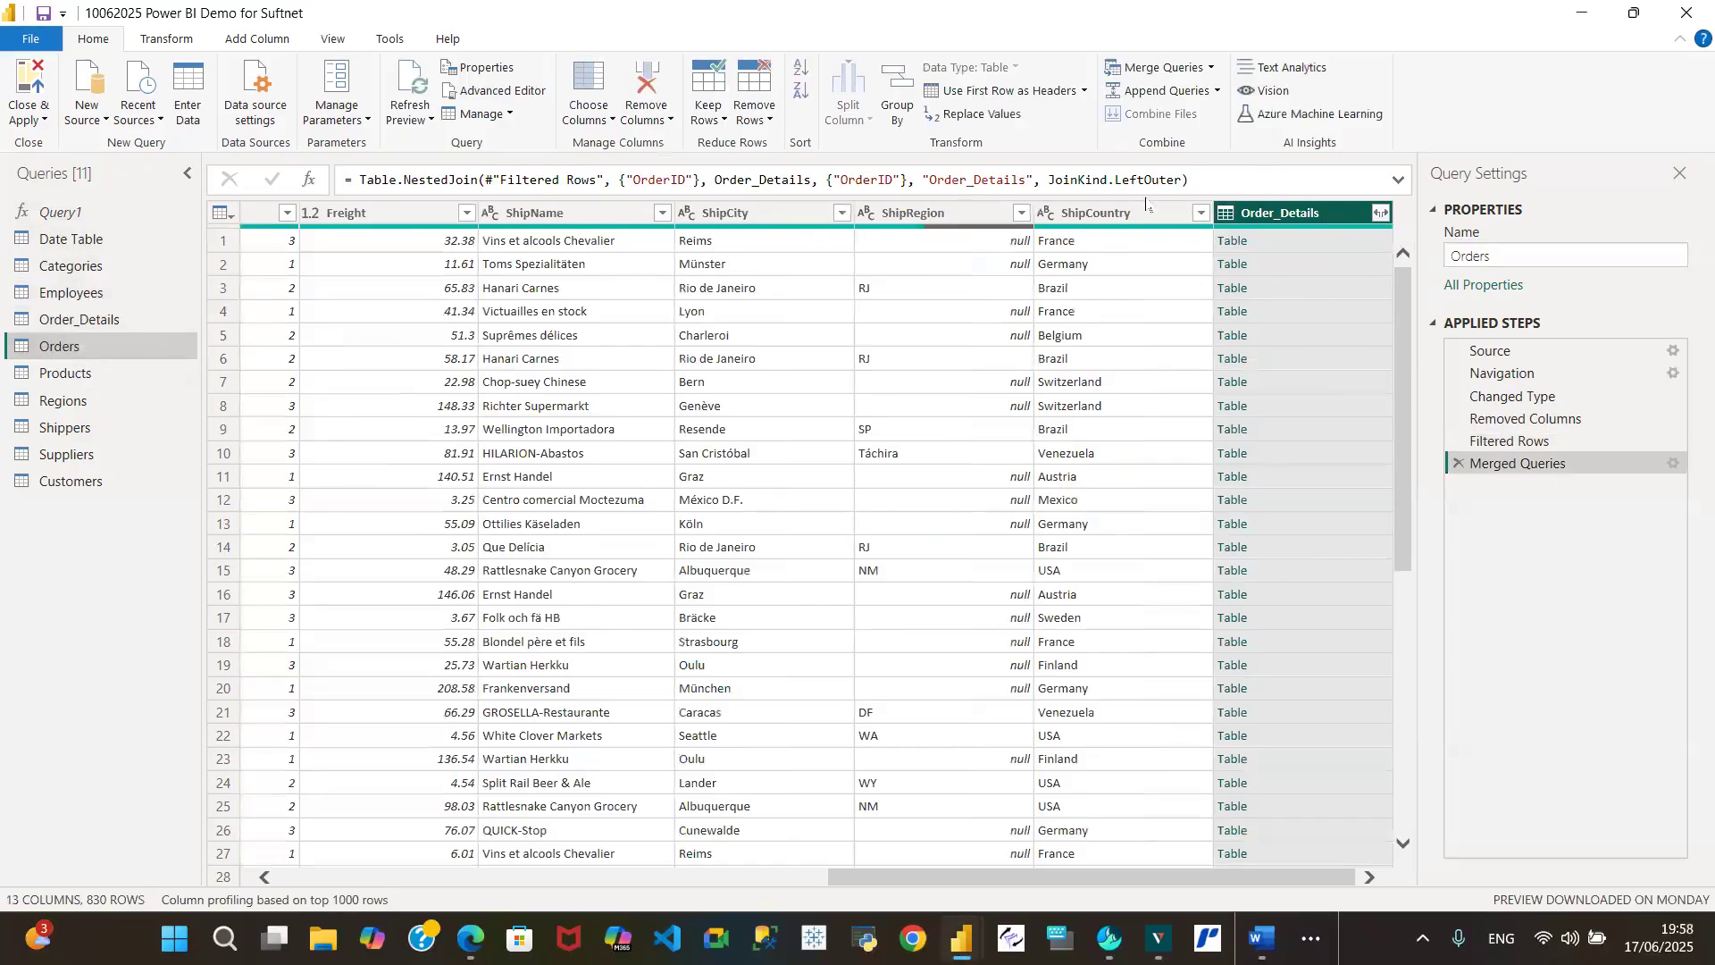
- Expand the merged Order_Details column to ProductID, UnitPrice, Quantity and Discount, without the original column name as prefix
left_click(1381, 214)
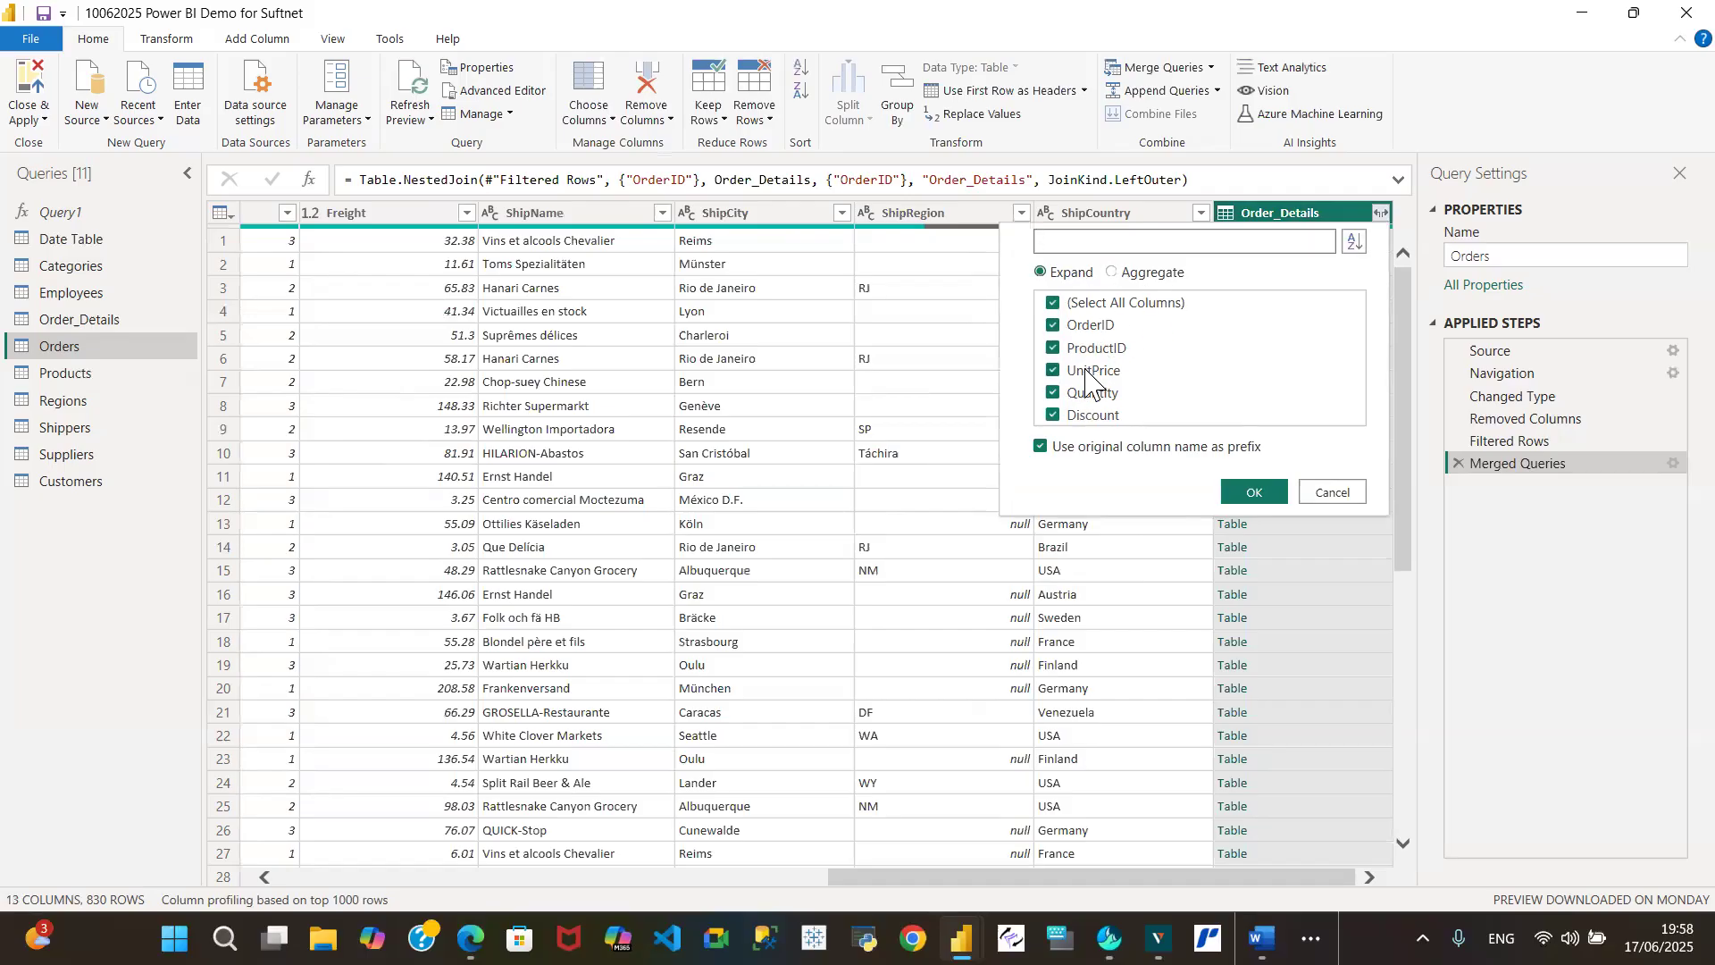
left_click(1052, 304)
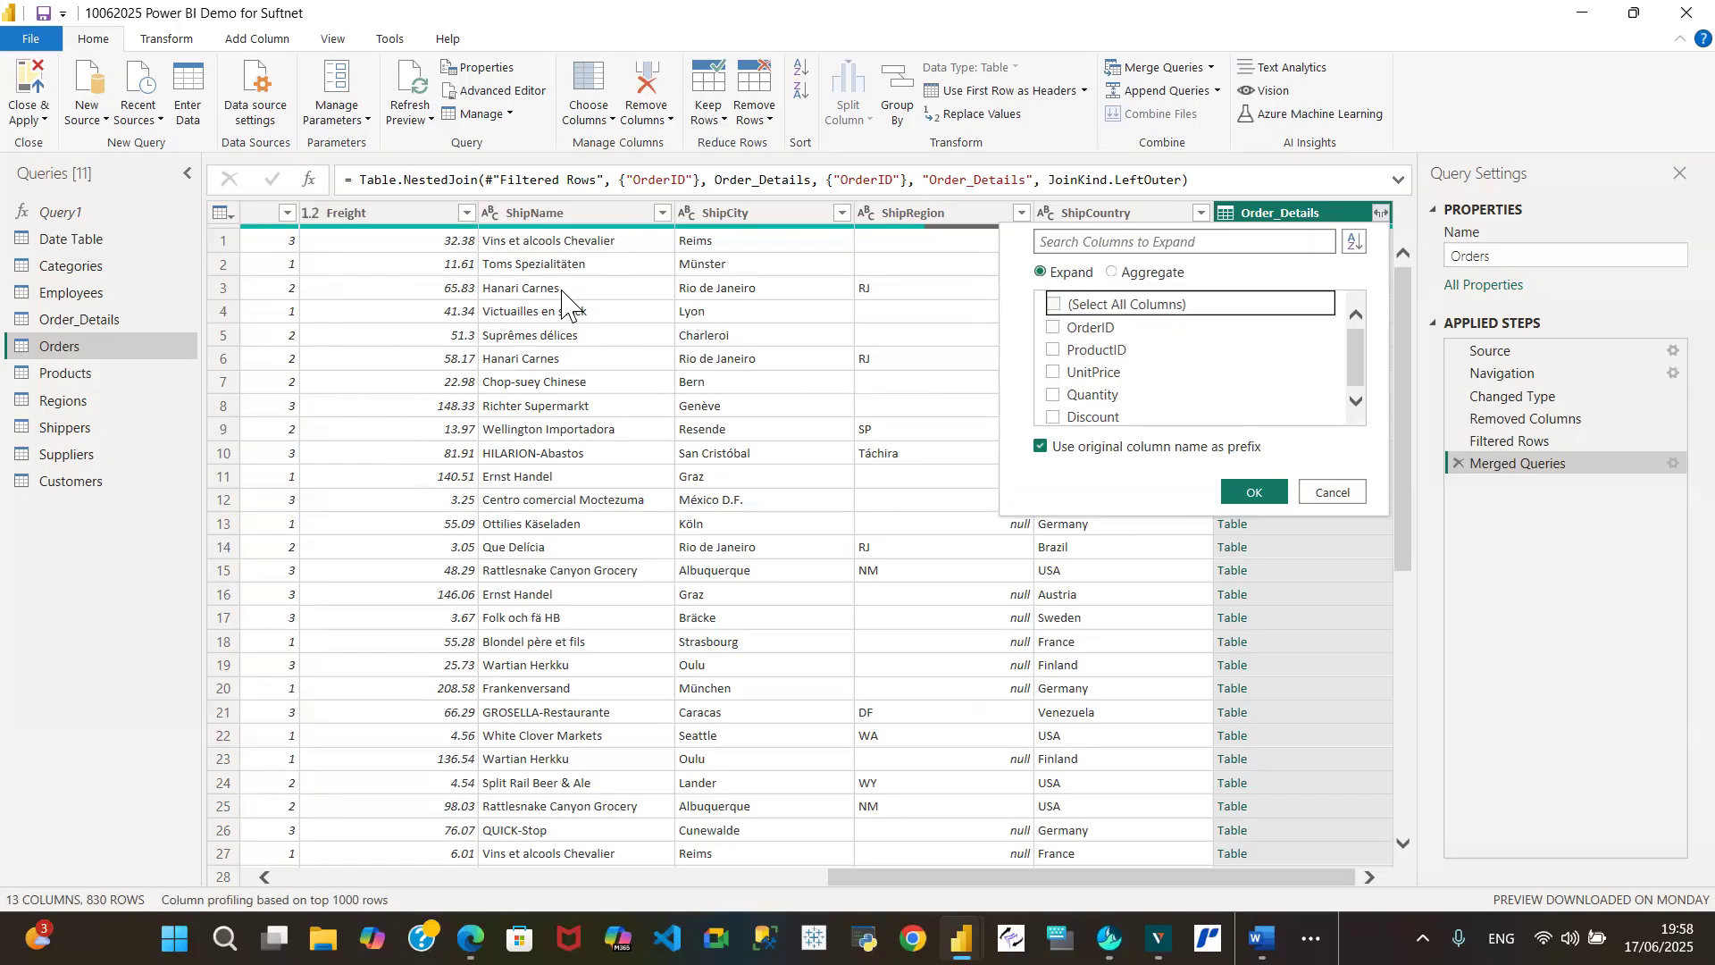
left_click(1054, 352)
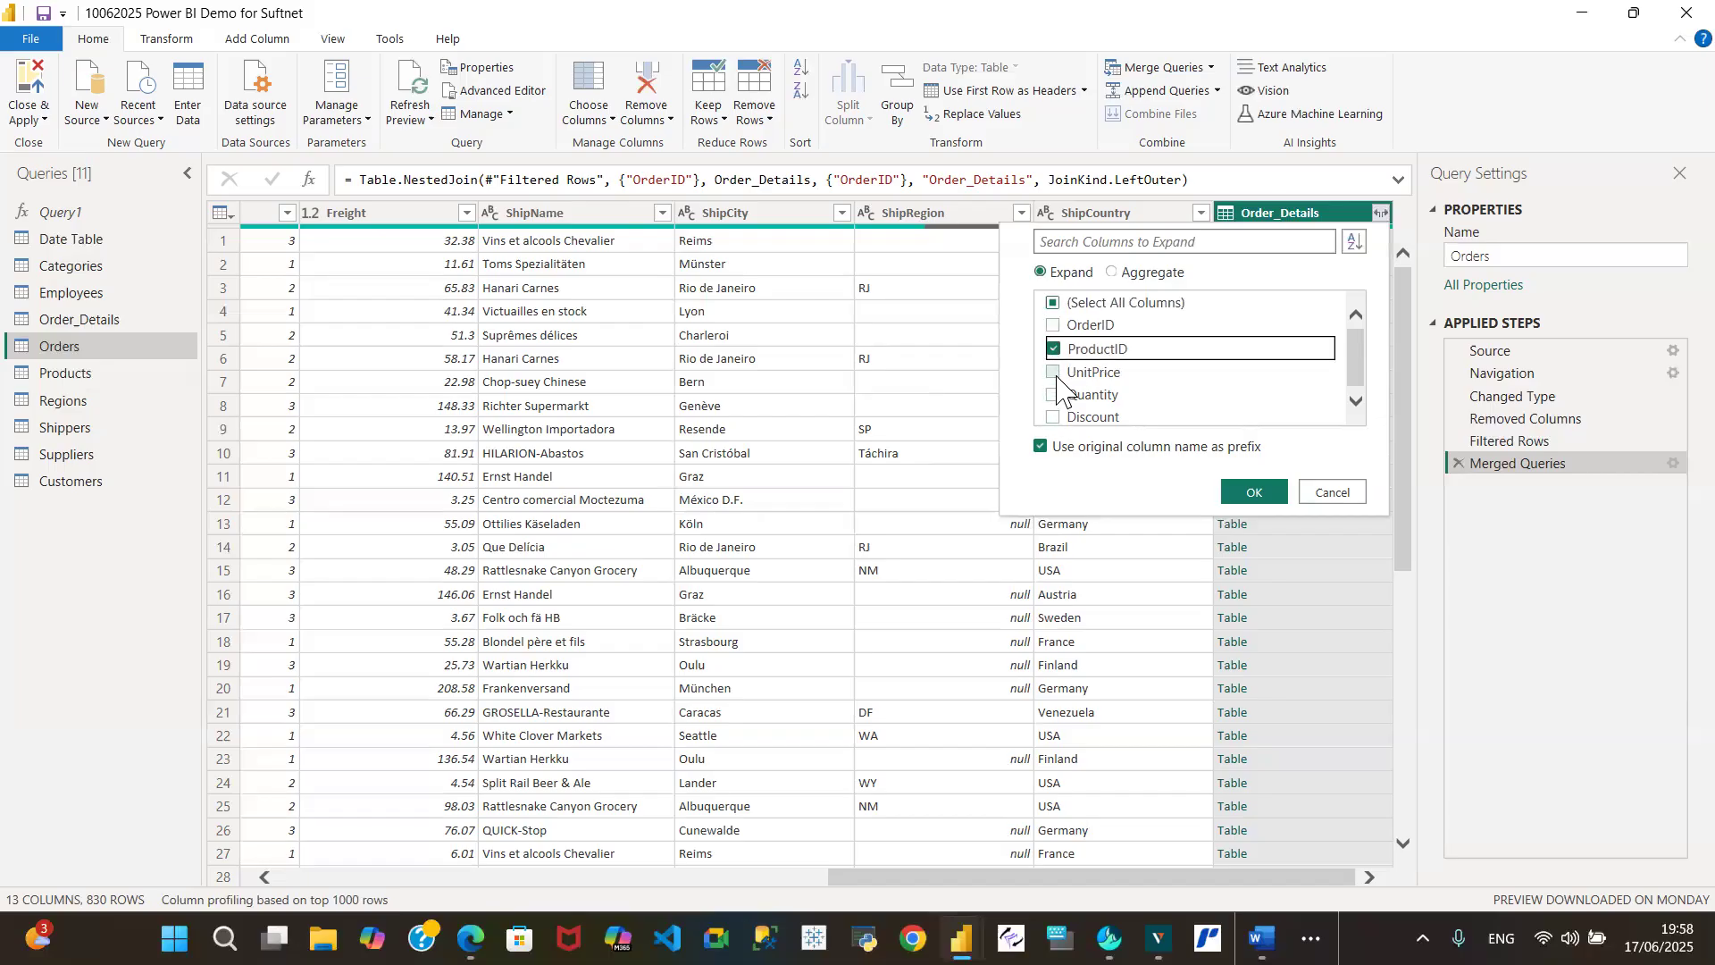
left_click(1054, 373)
left_click(1051, 393)
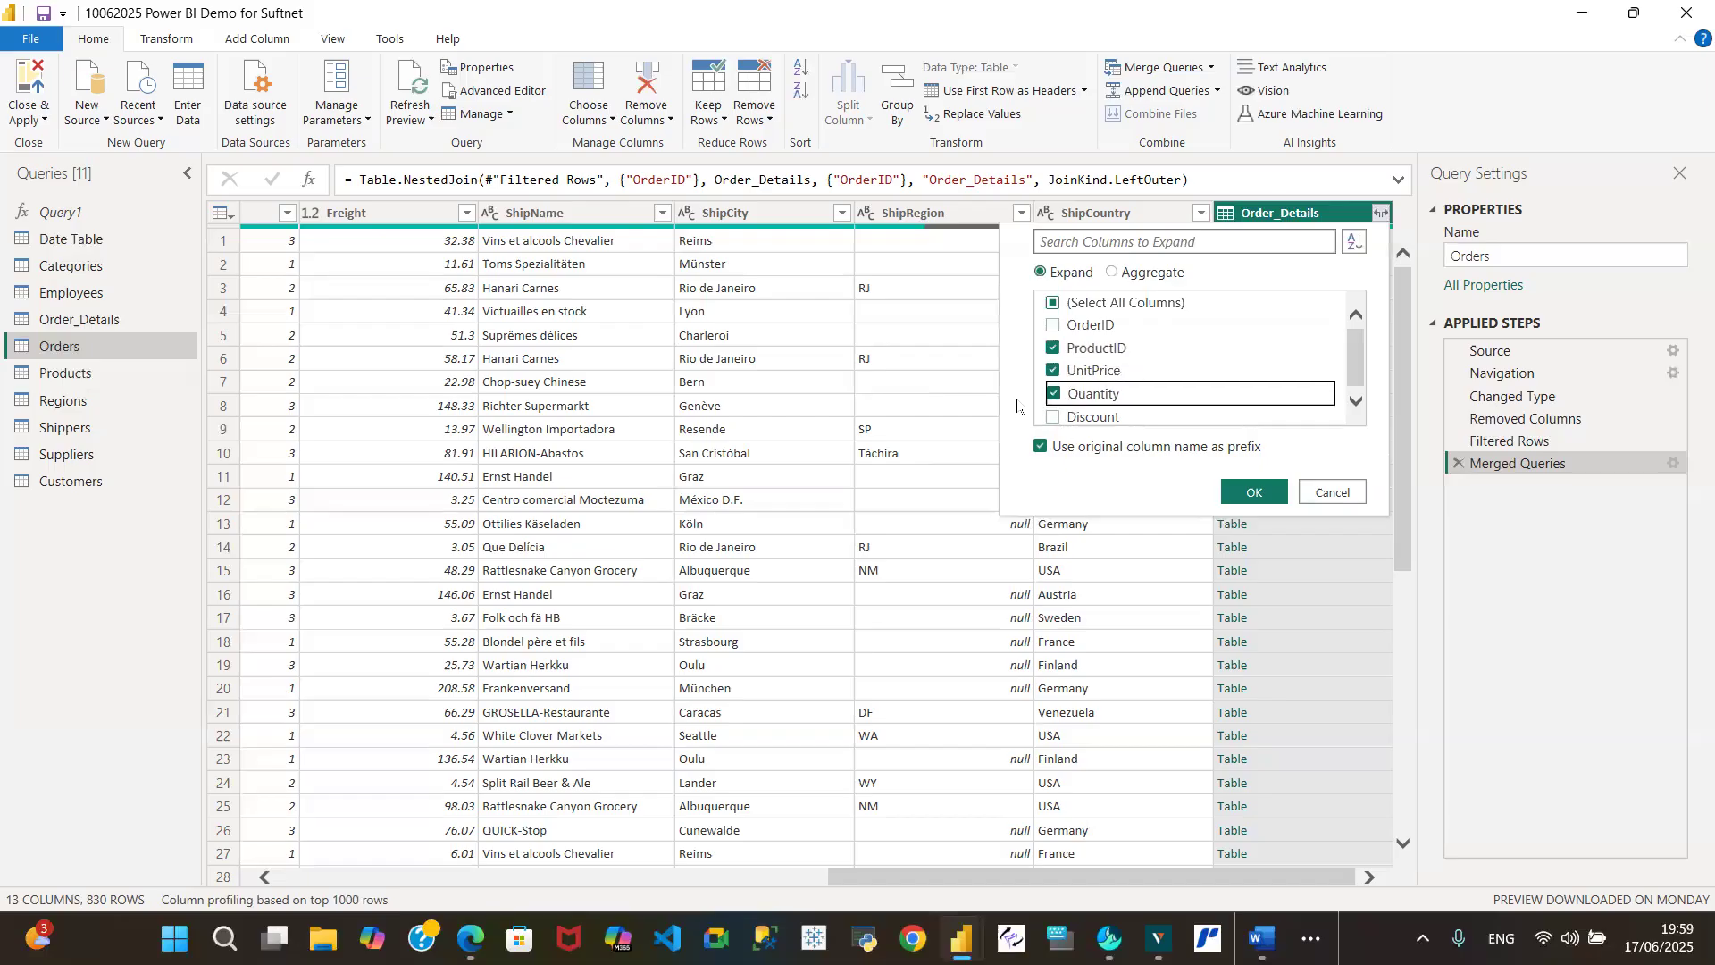
left_click(1054, 419)
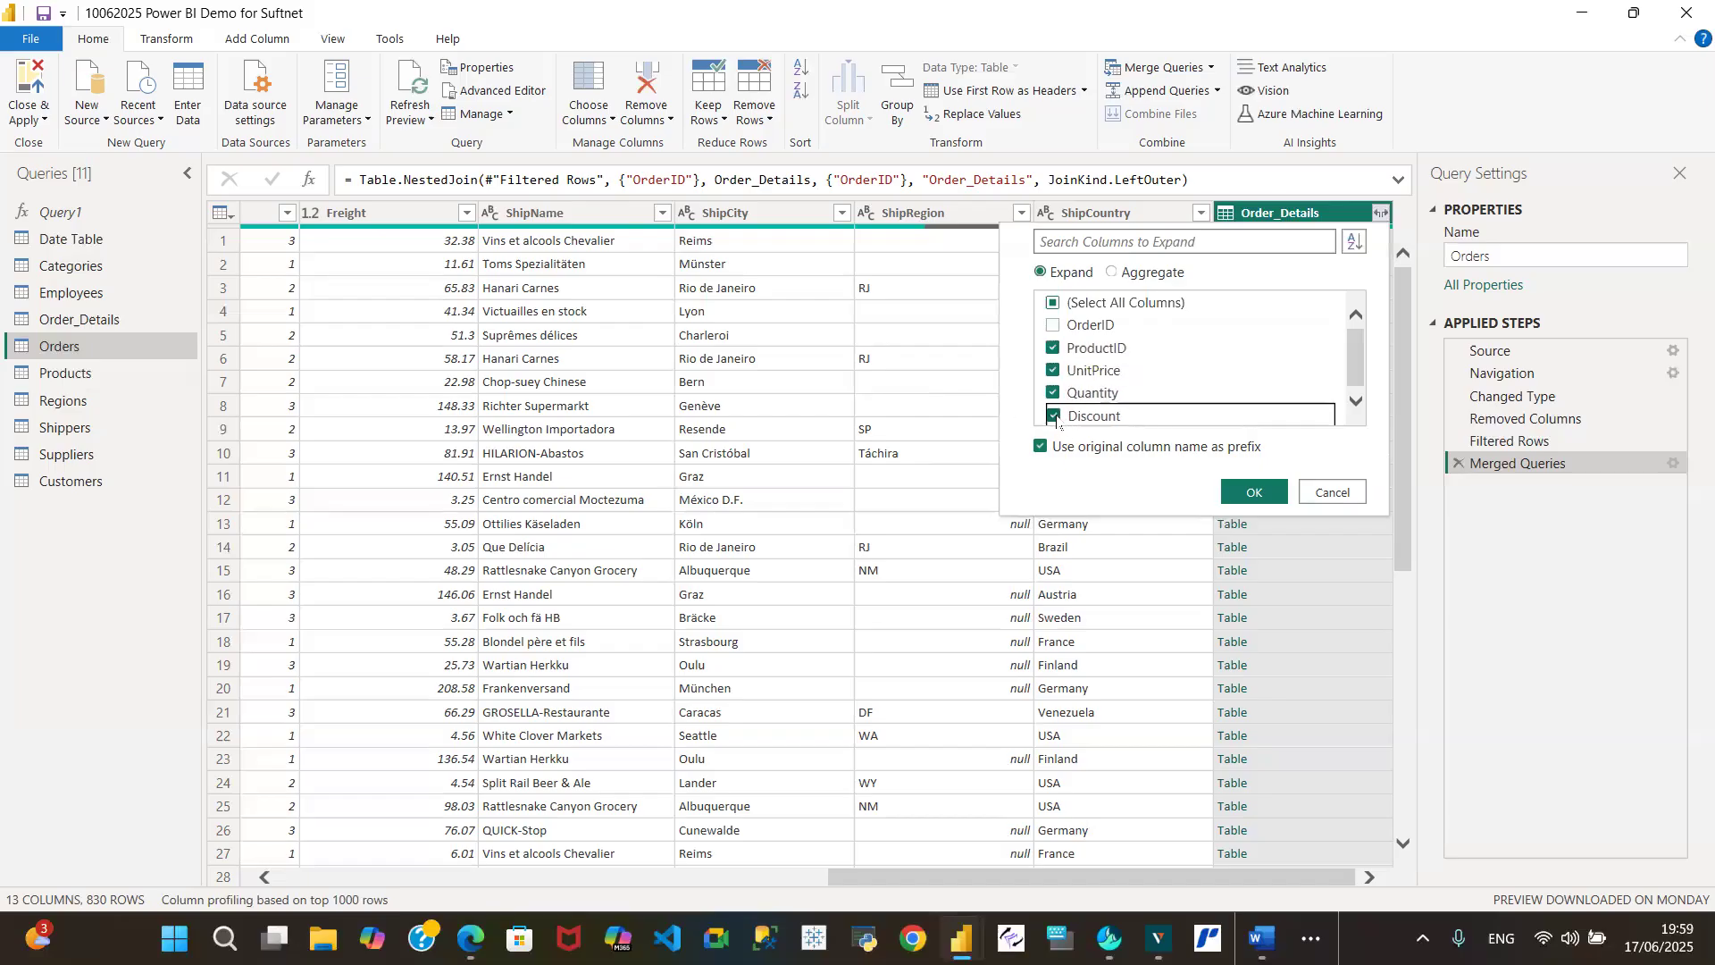
left_click(1040, 447)
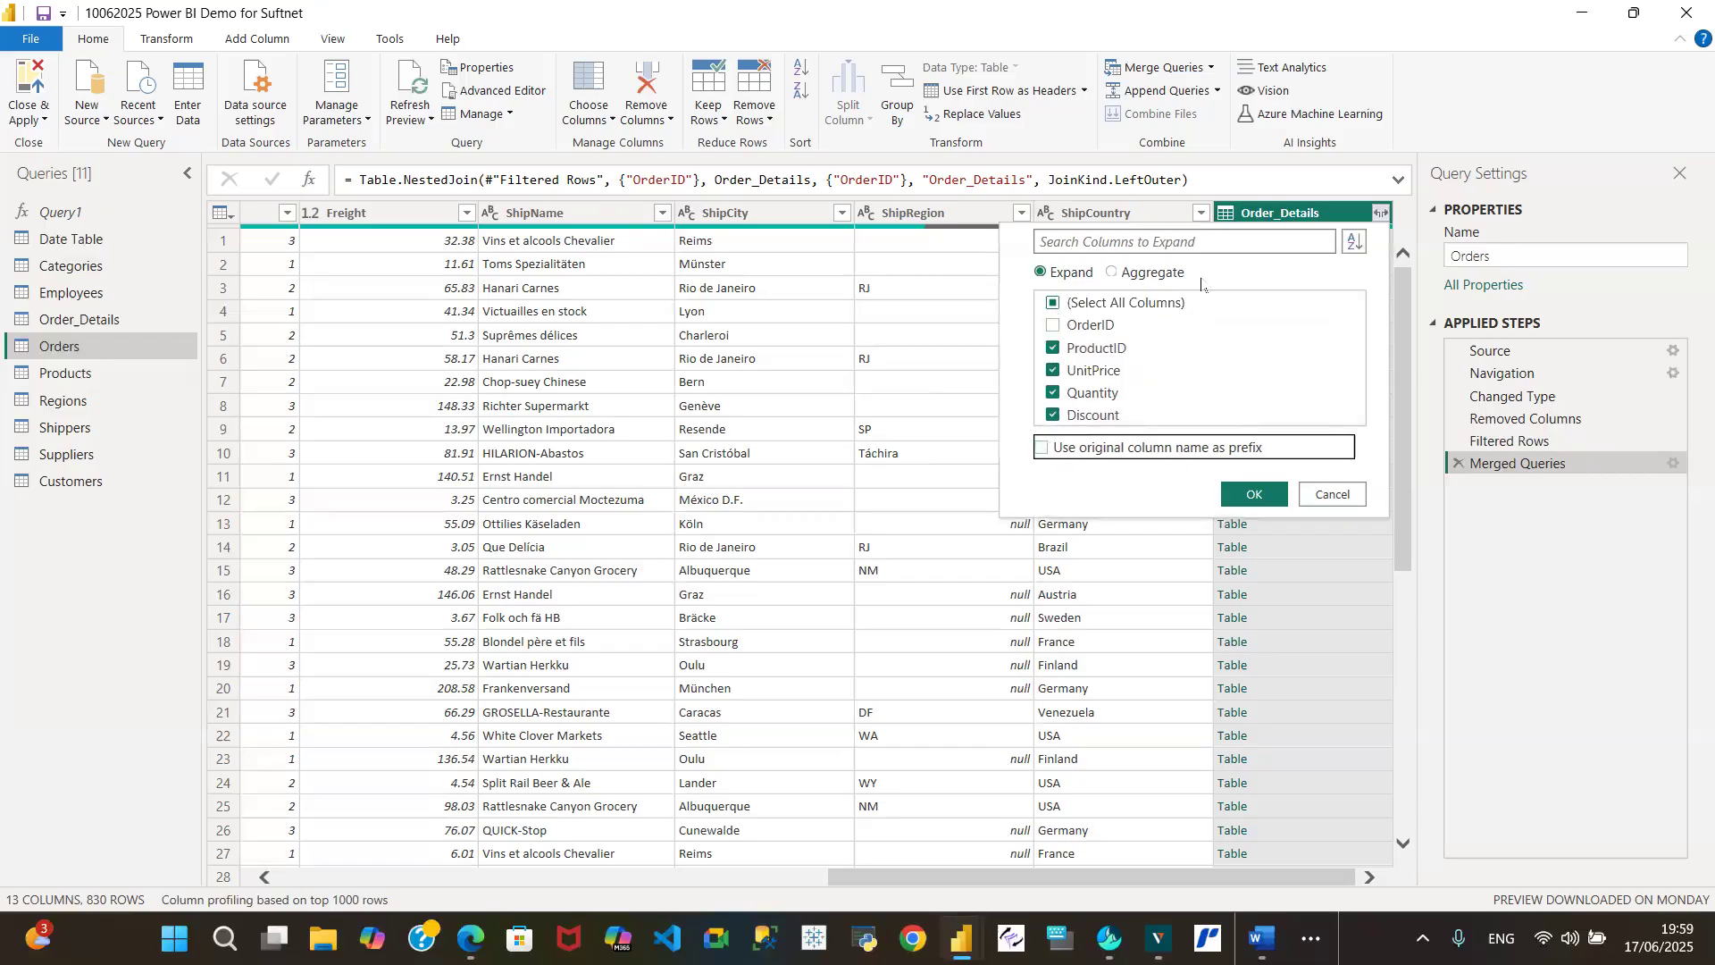
left_click(1251, 497)
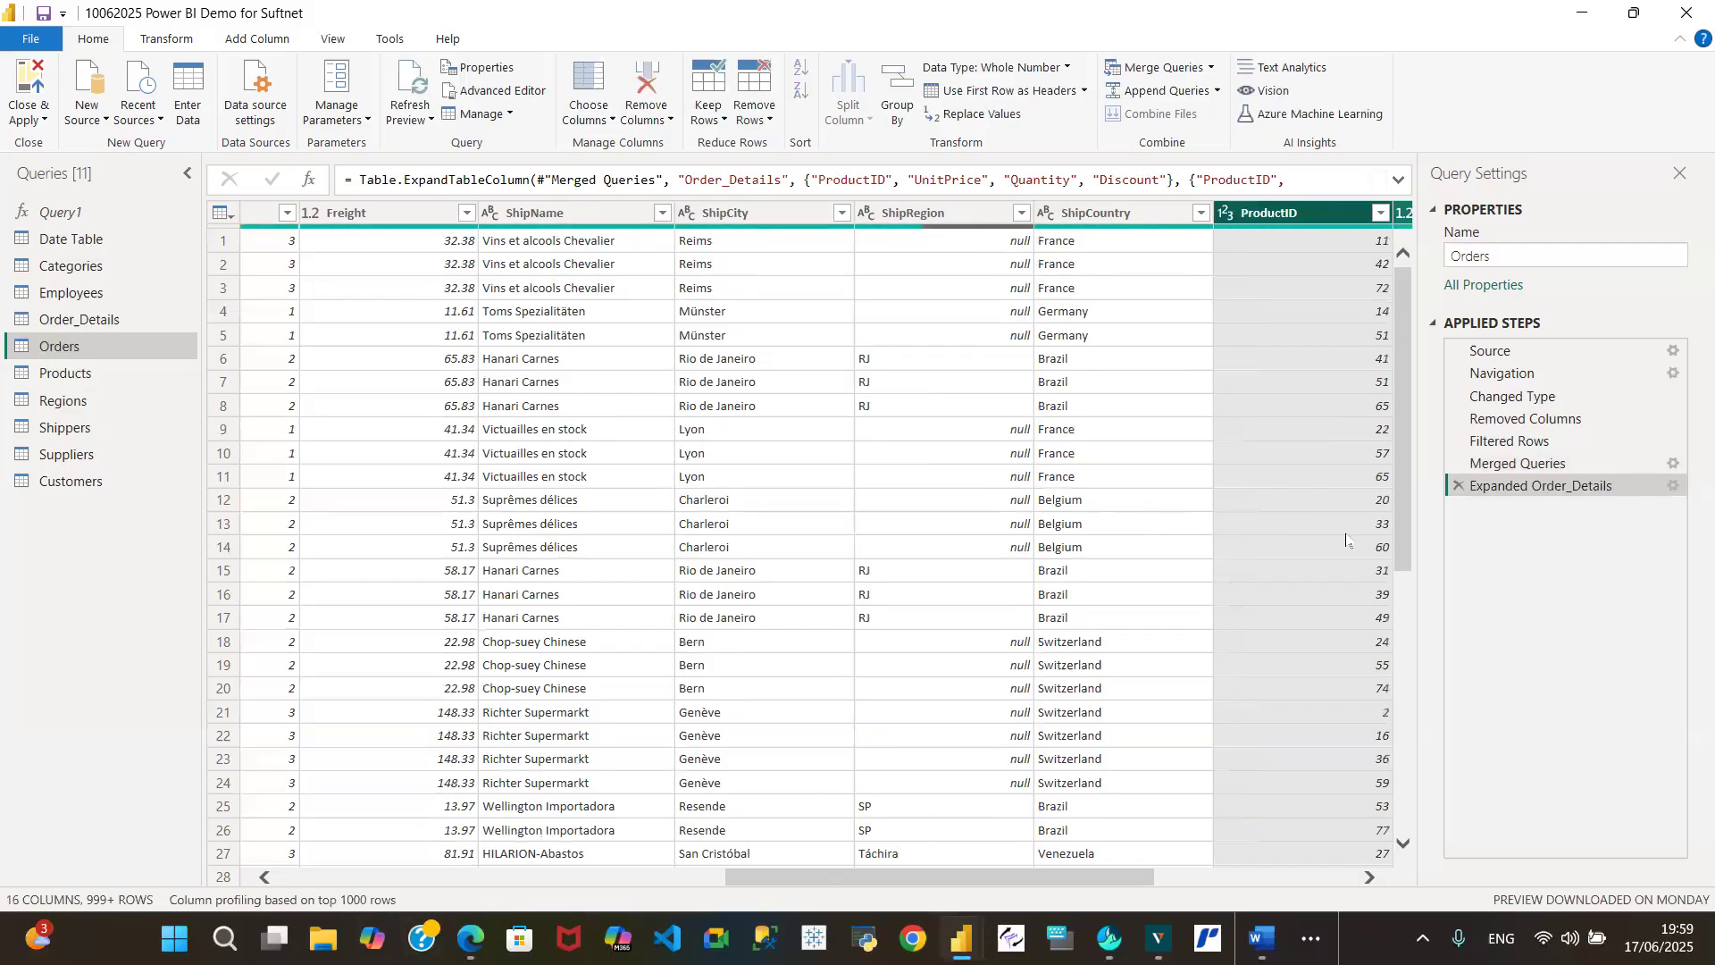
- Compare the Orders table at the Filtered Rows step with the expanded result, and examine its added order detail columns
left_click(1546, 445)
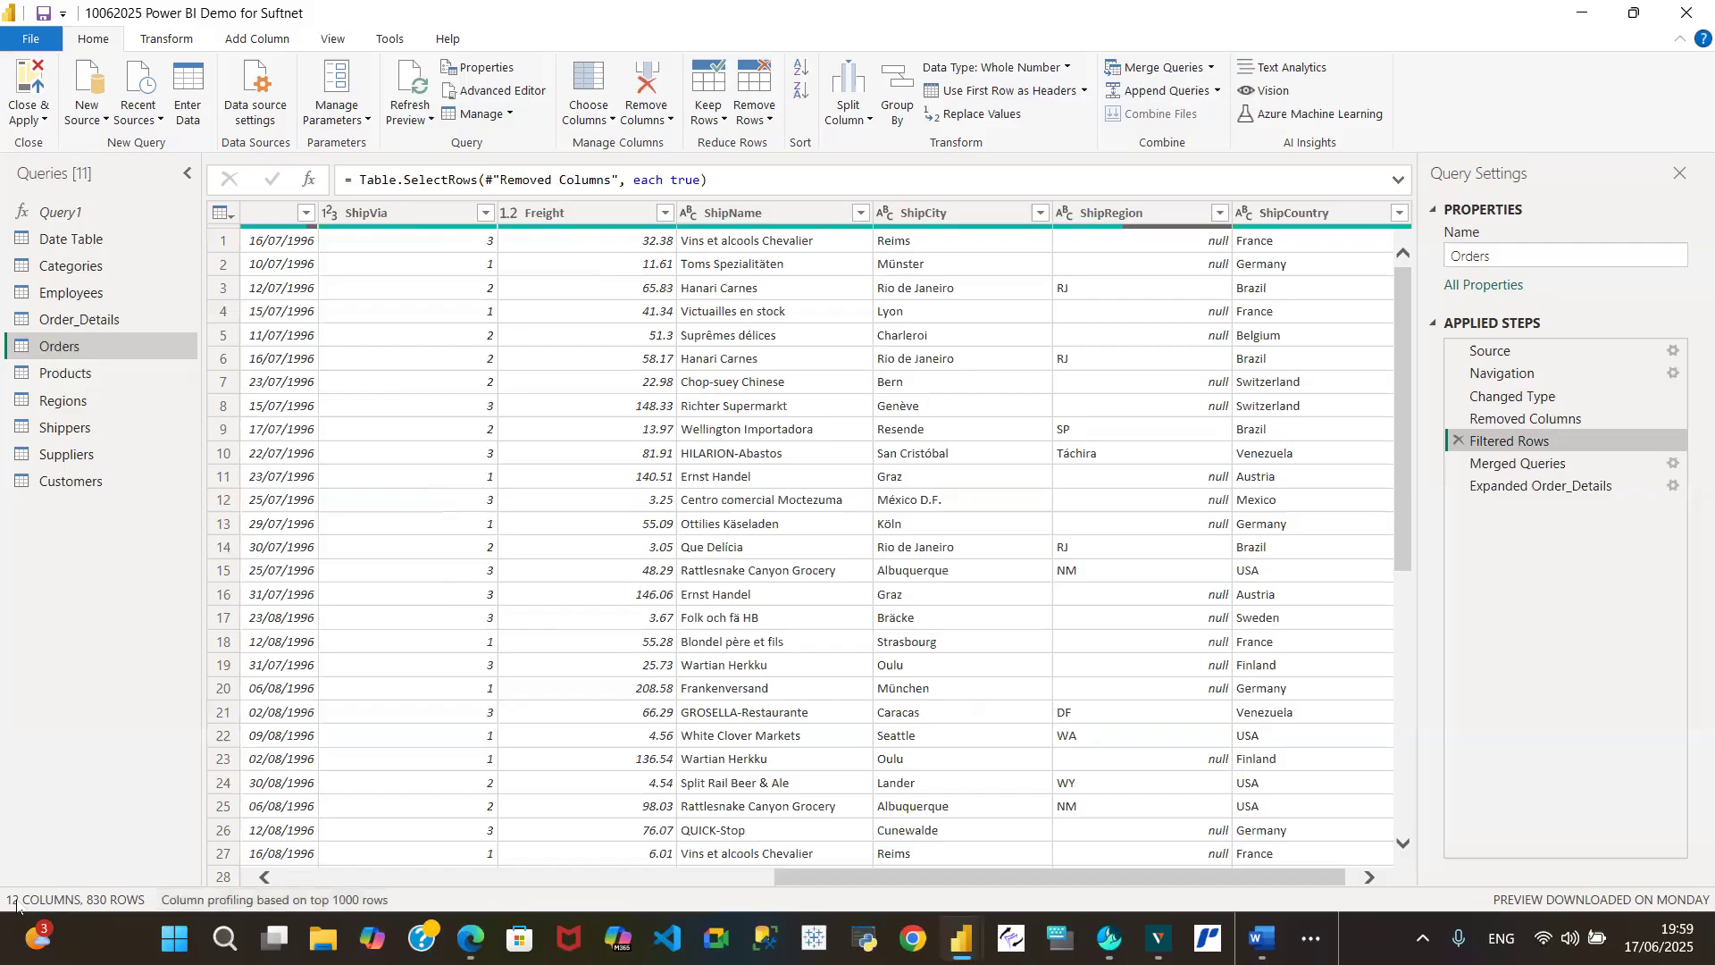
left_click(1550, 485)
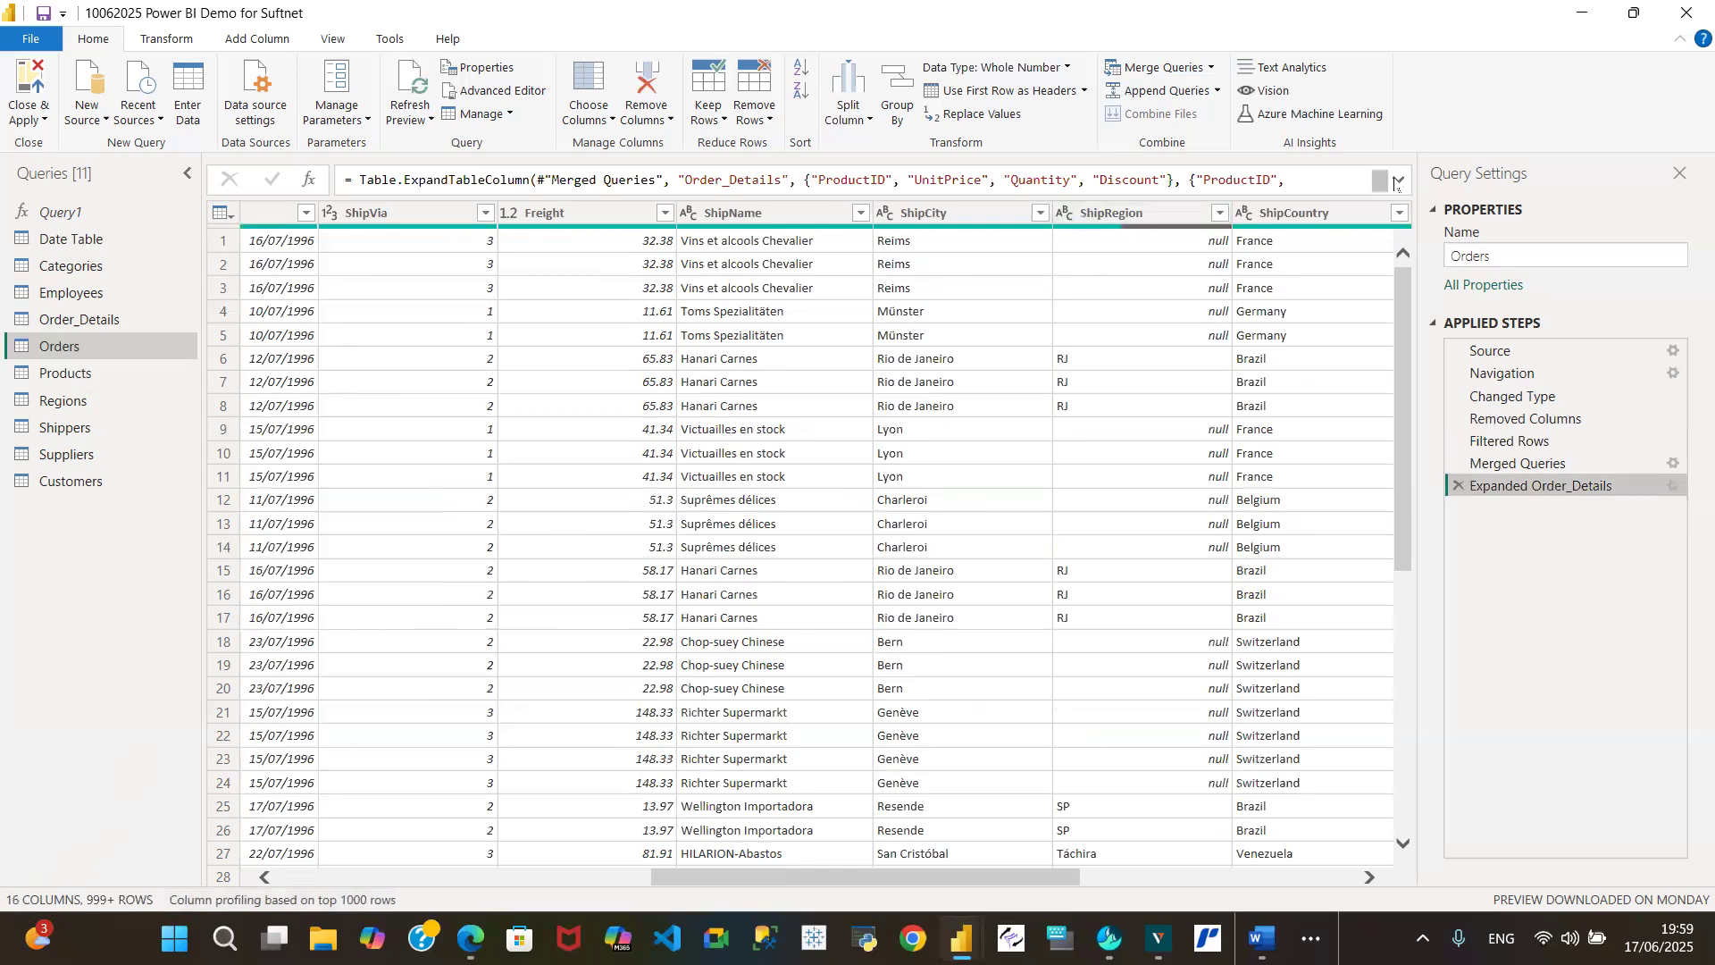
left_click_drag(873, 877, 1375, 894)
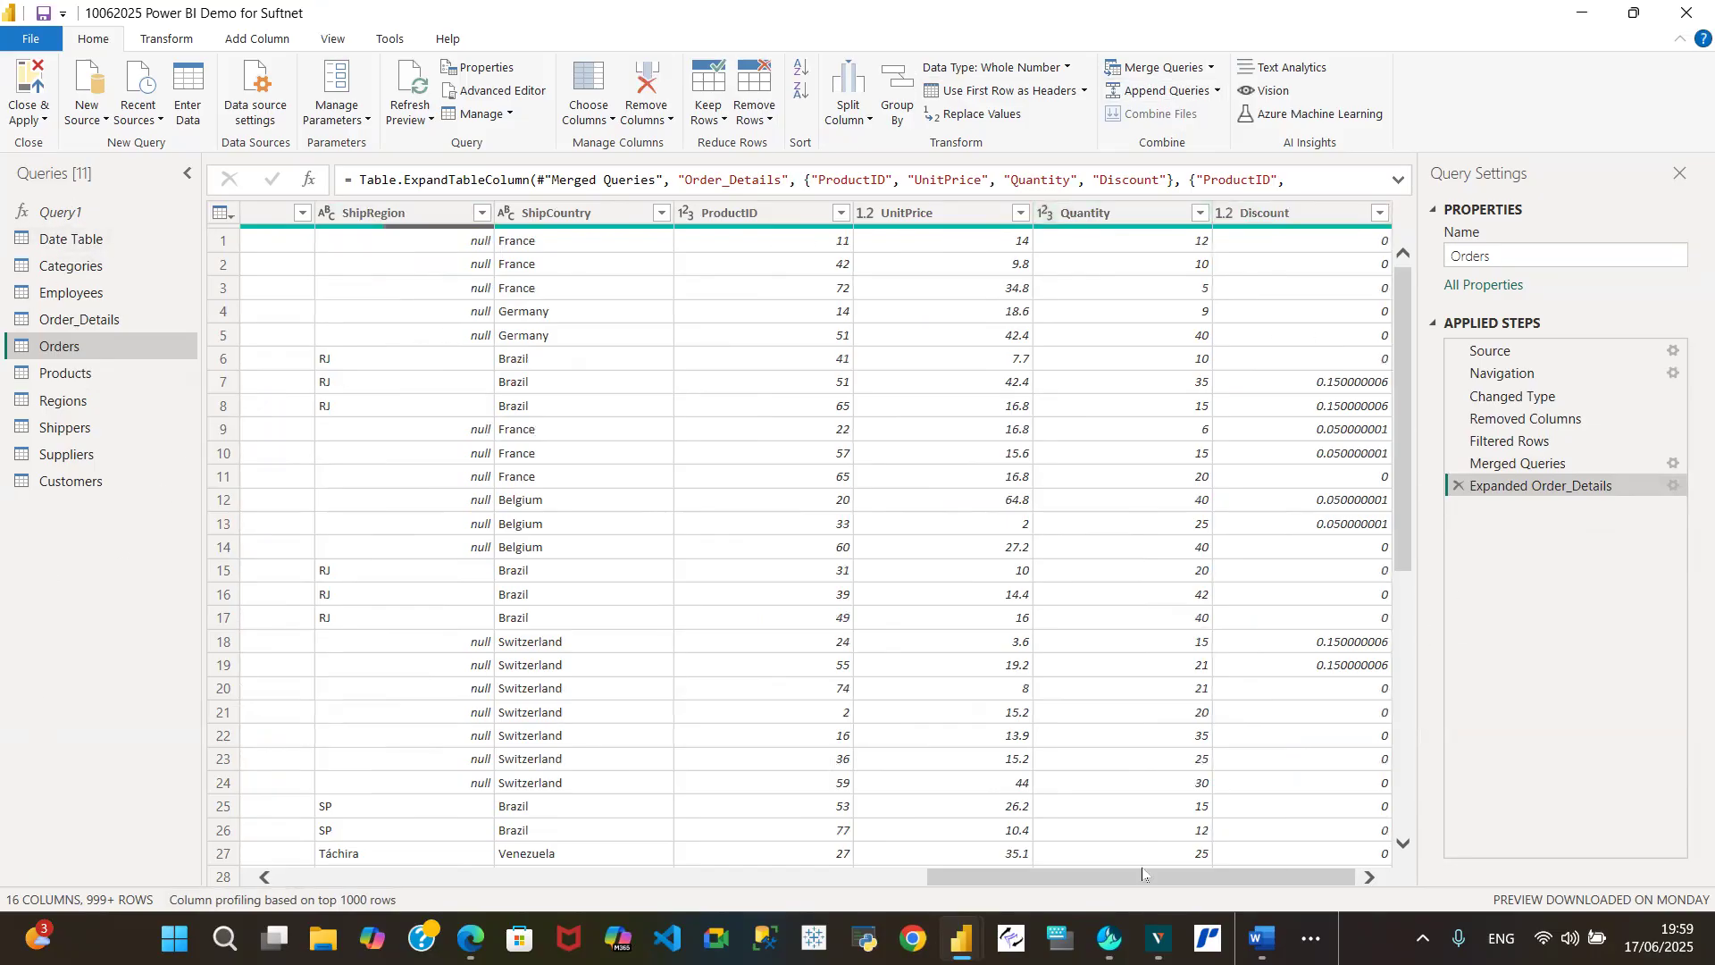
left_click_drag(1154, 887, 327, 850)
left_click_drag(544, 887, 1118, 881)
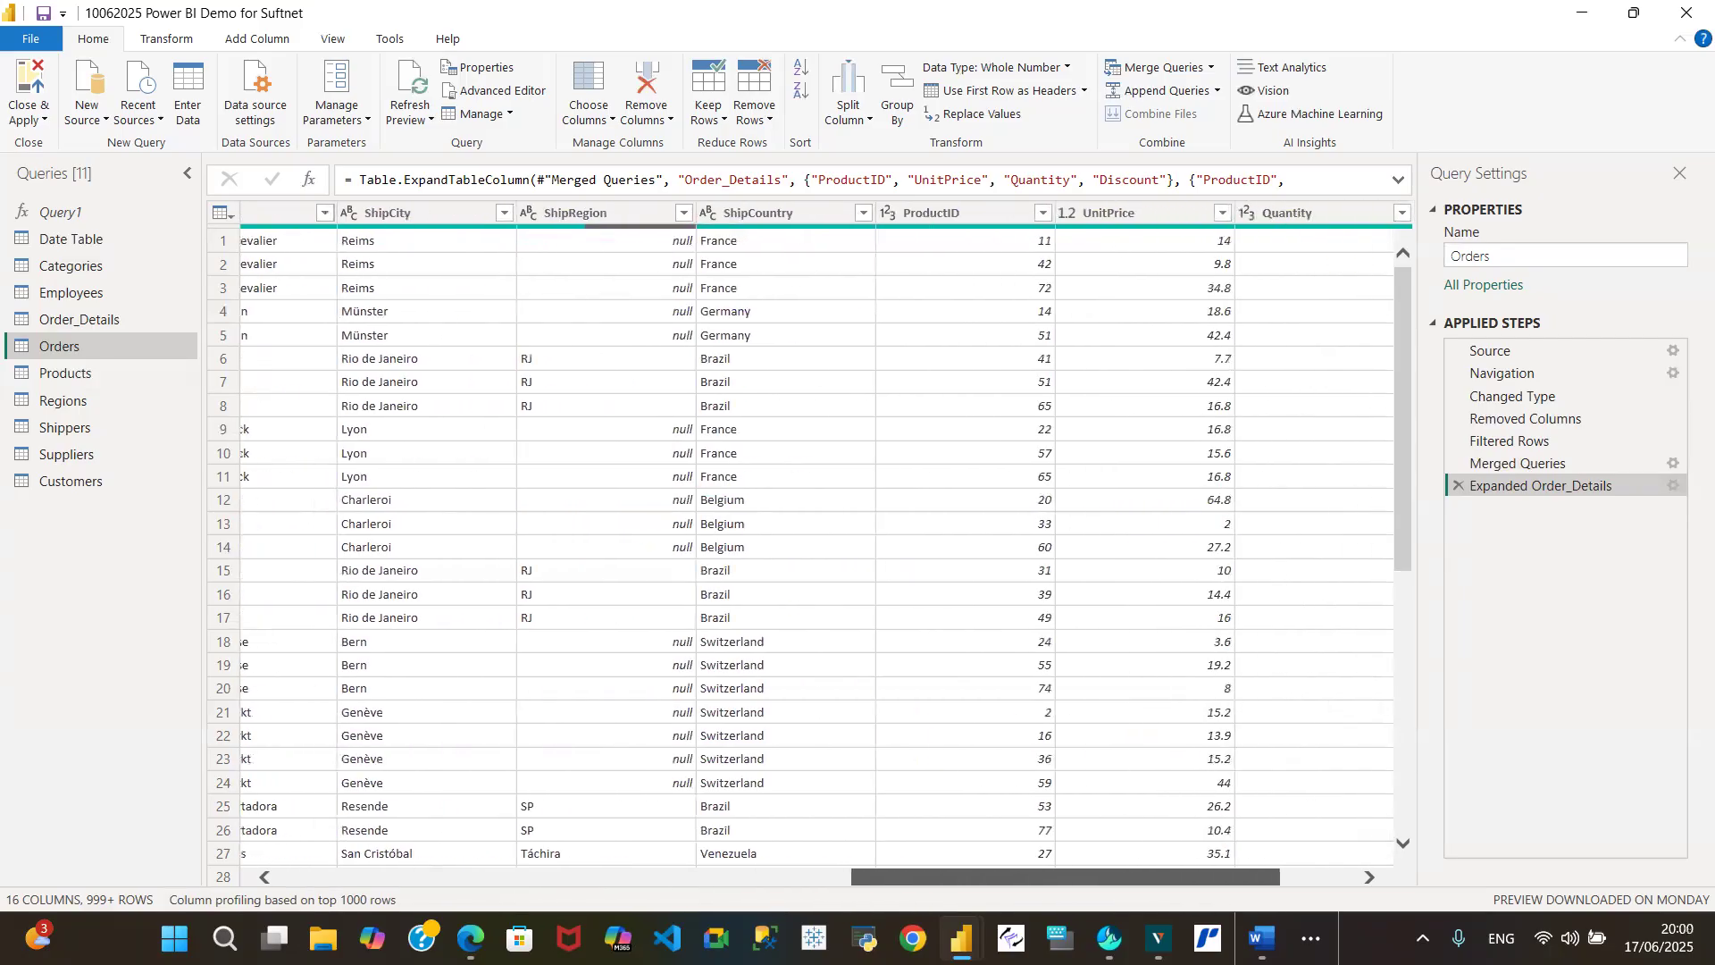
scroll(777, 785, "right", 3)
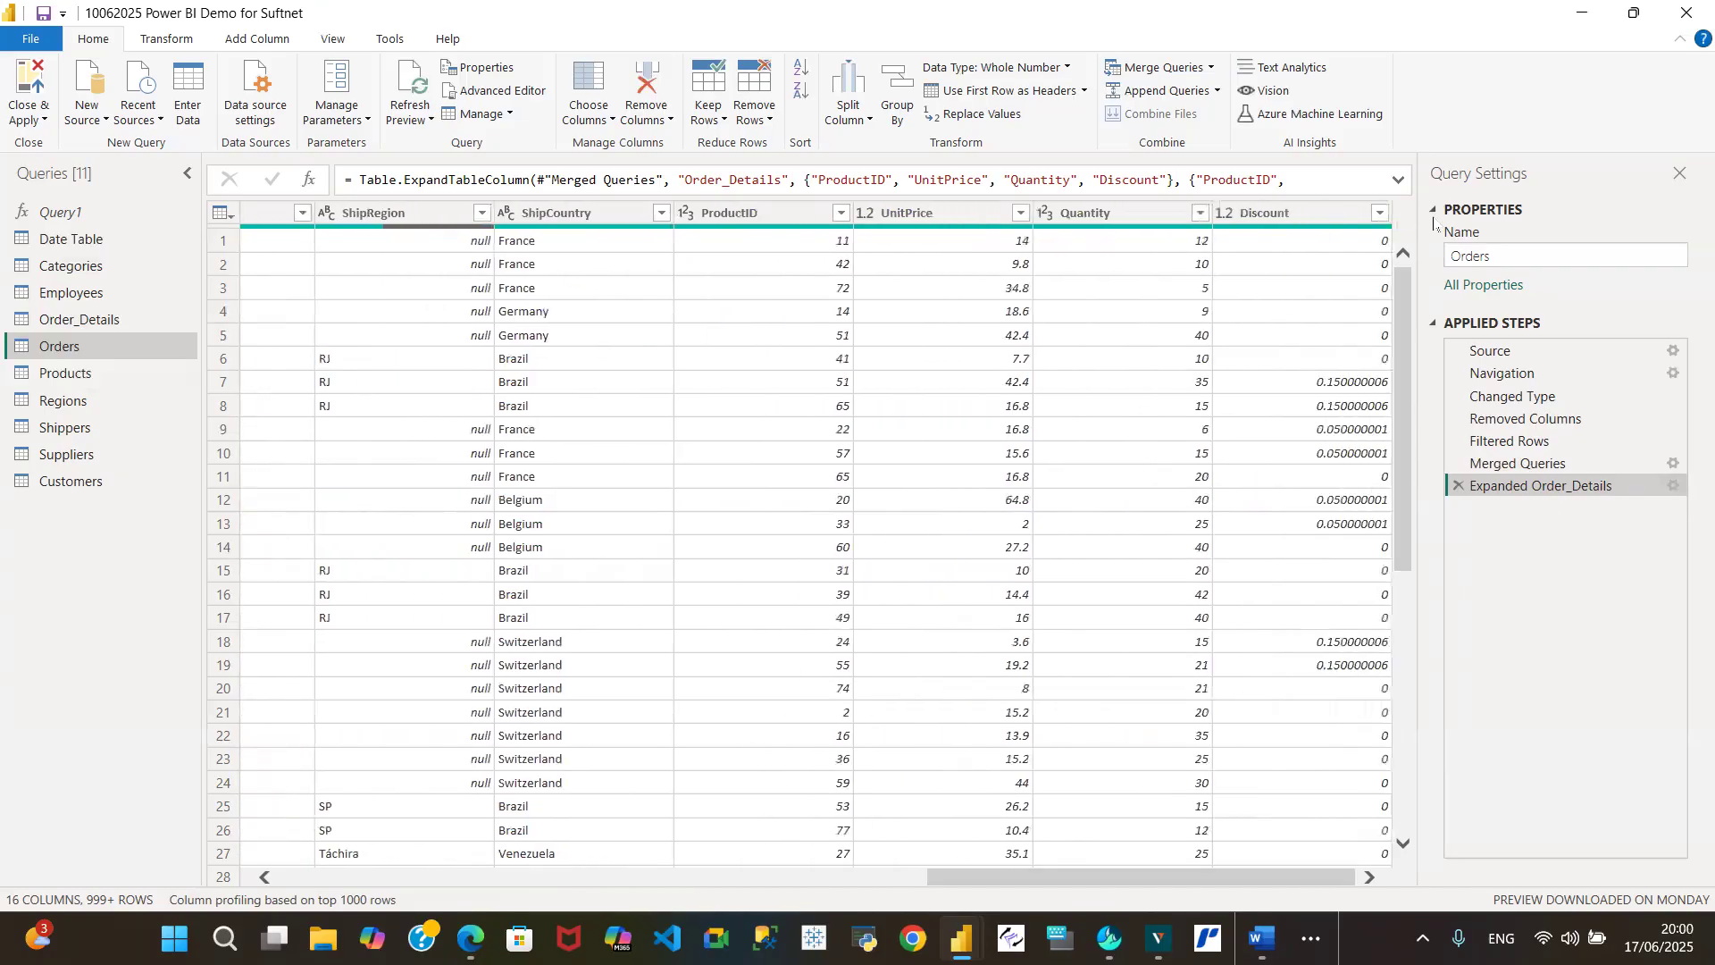
- Change the data type of the Discount column in Orders to Percentage
left_click(1228, 214)
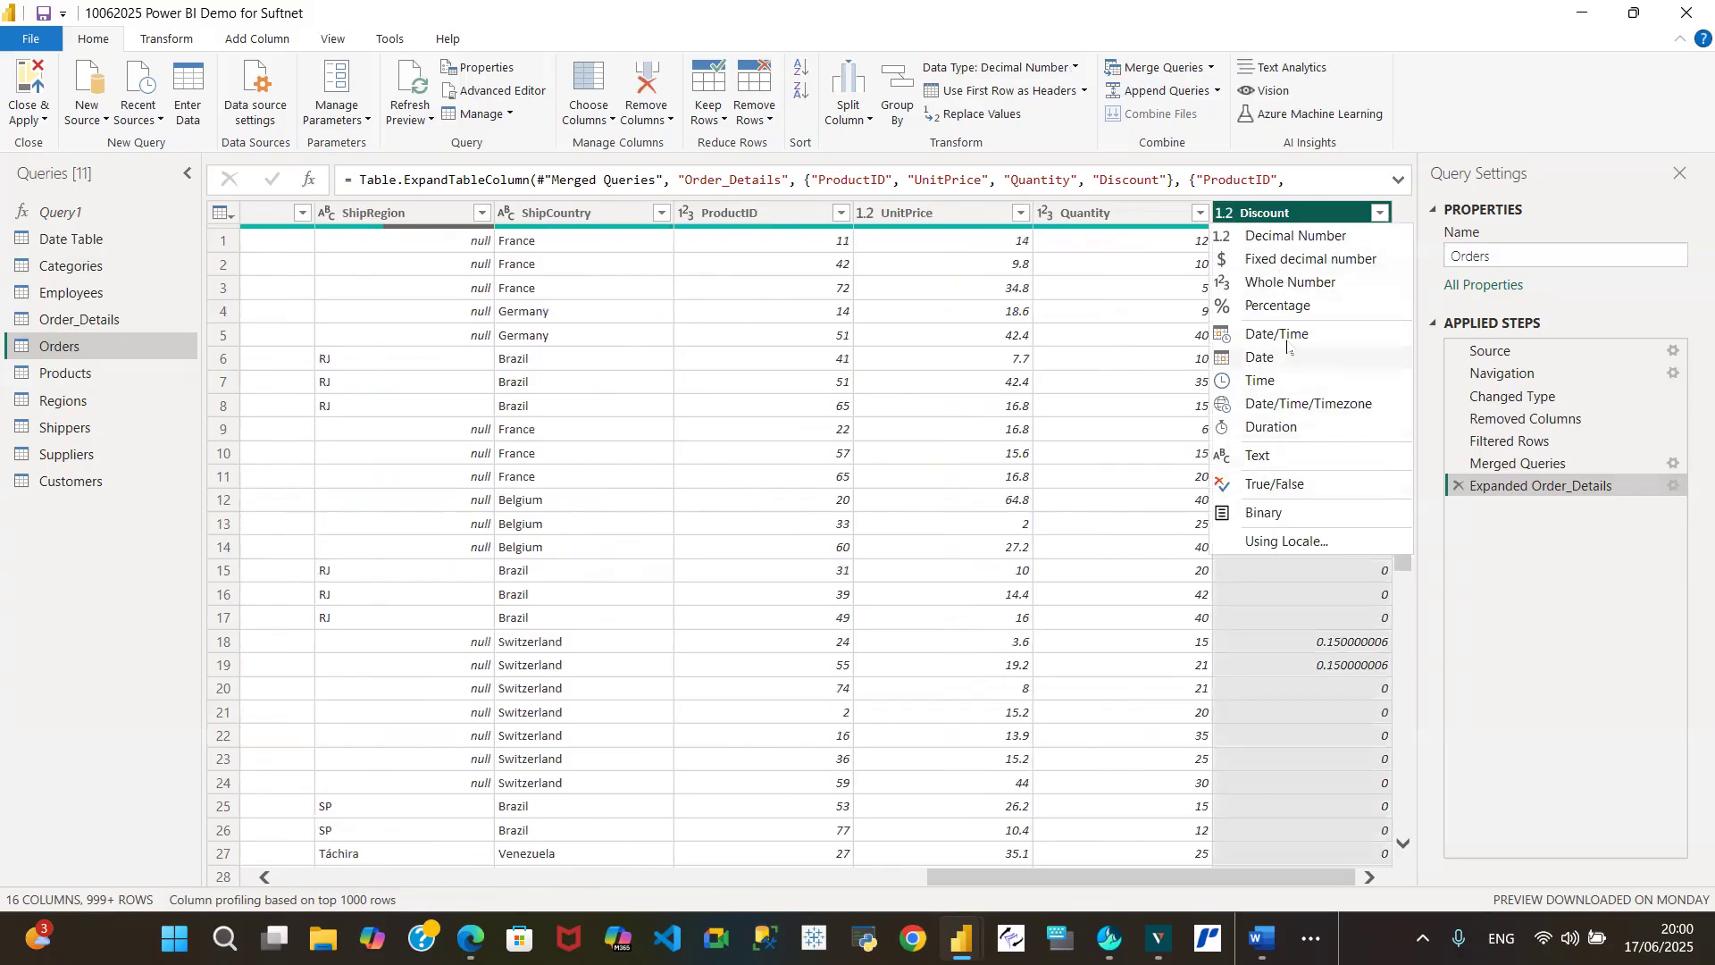
left_click(1287, 309)
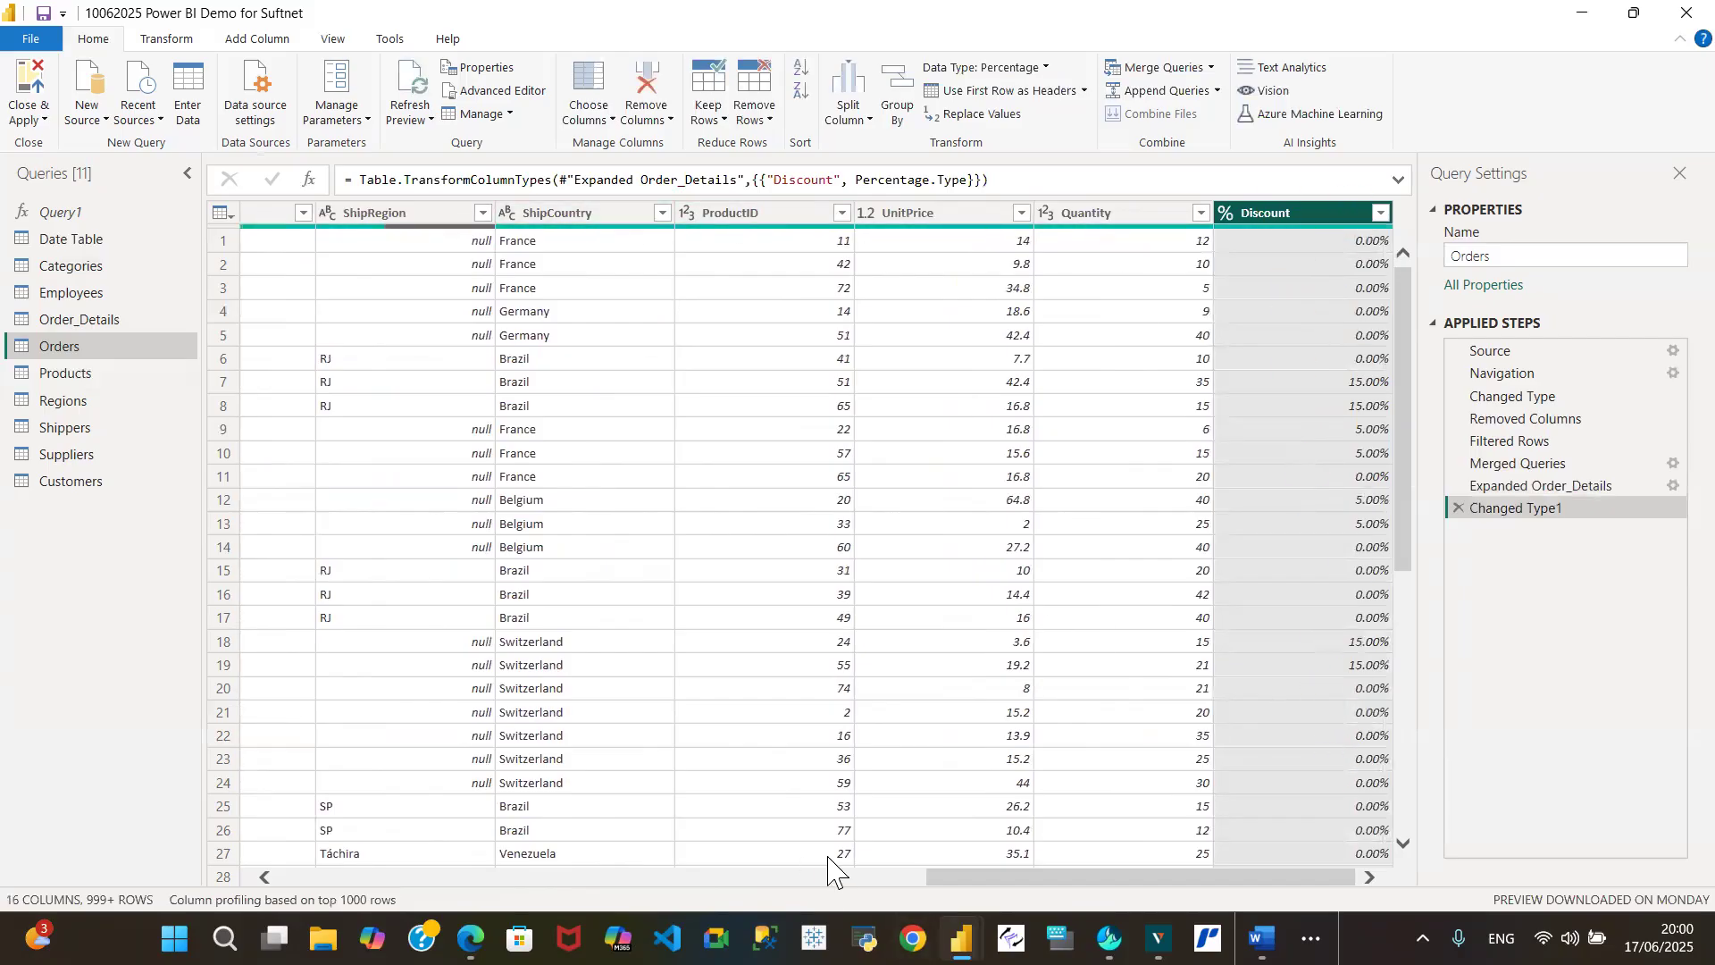
left_click_drag(974, 882, 104, 673)
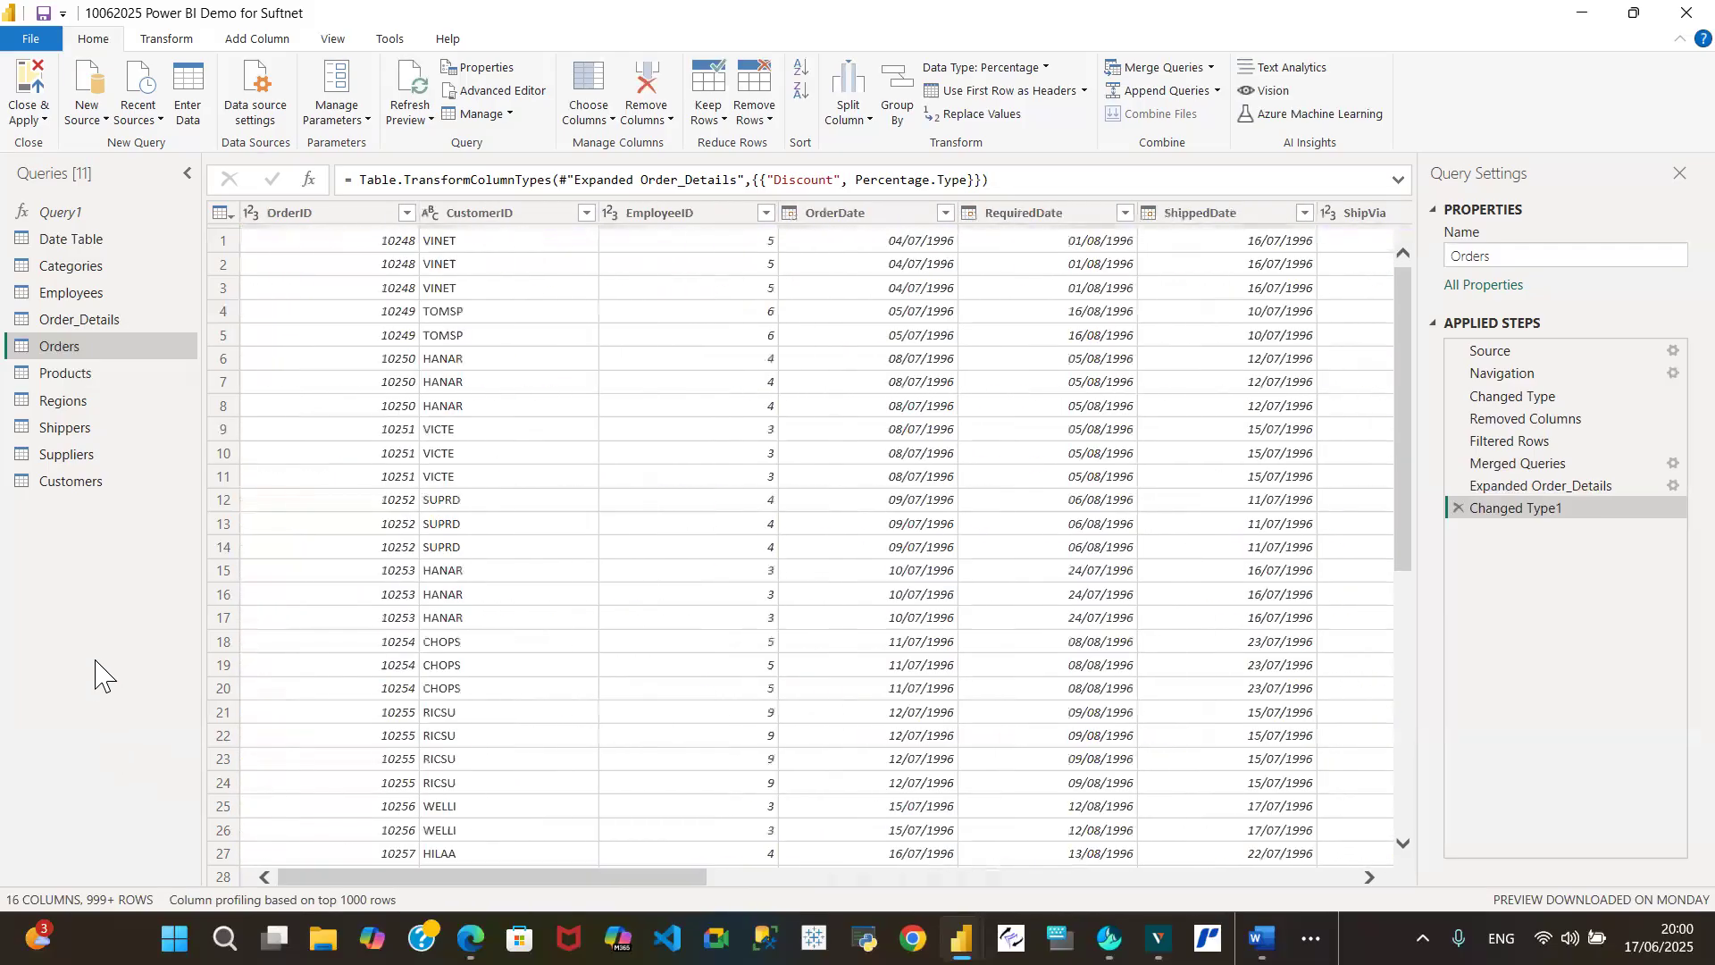
- Disable loading of the Order_Details query into the report and accept the possible data loss
left_click(103, 321)
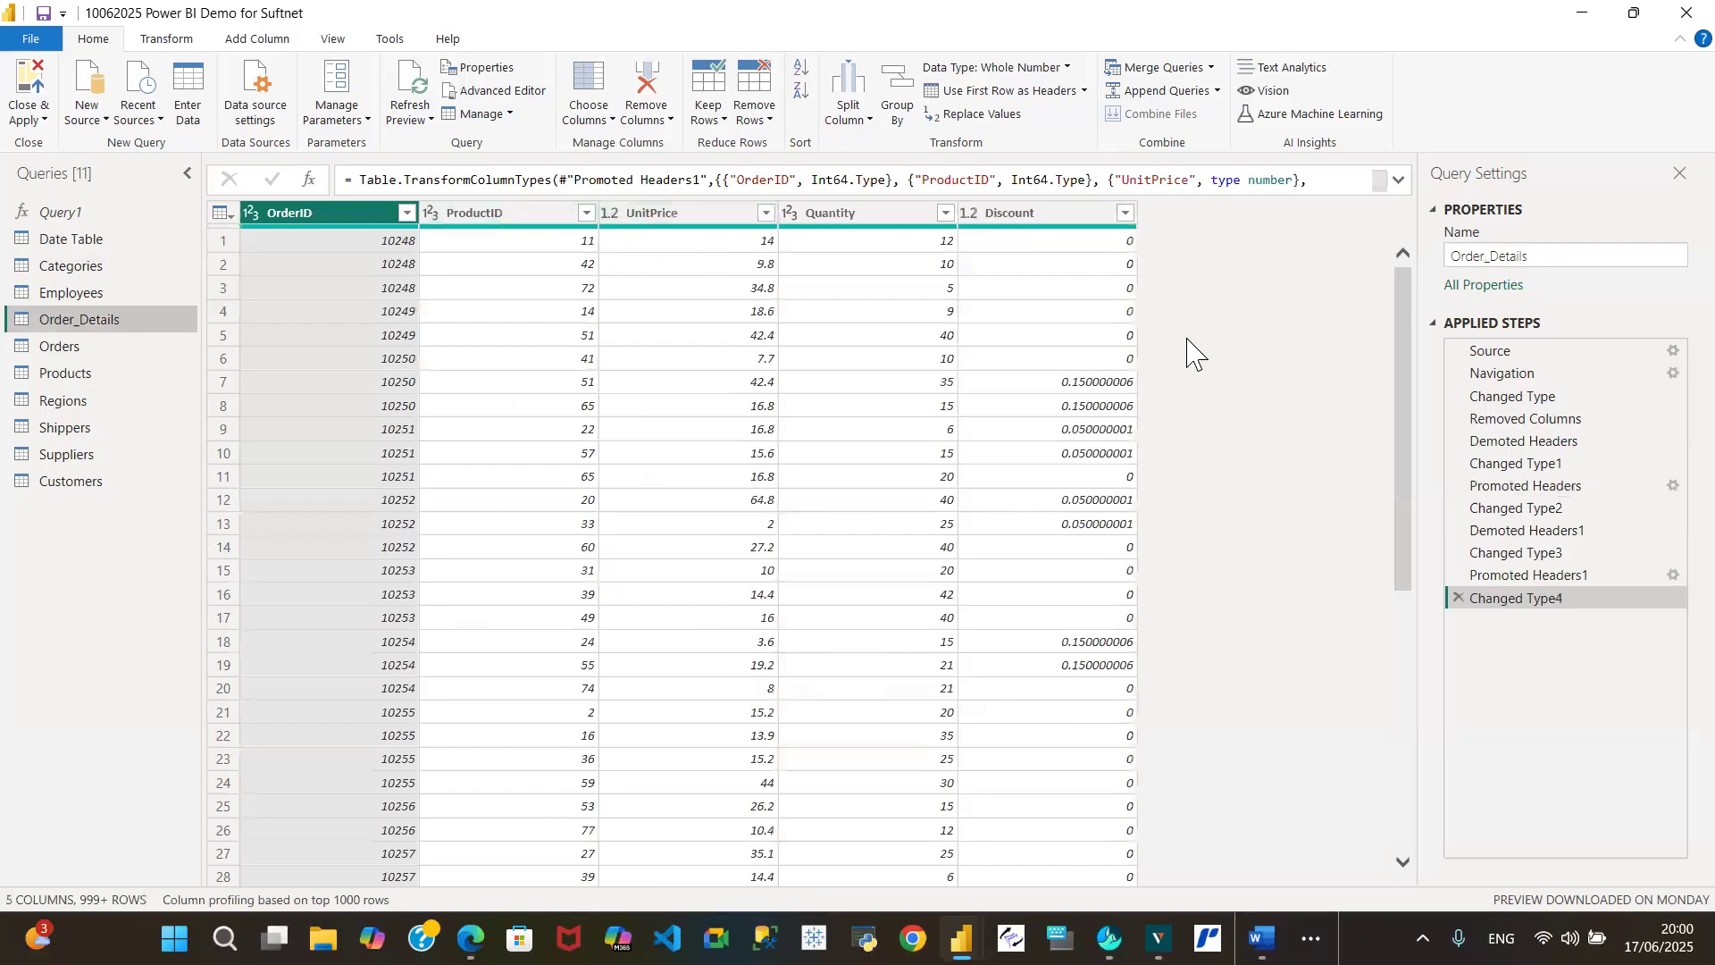
right_click(118, 326)
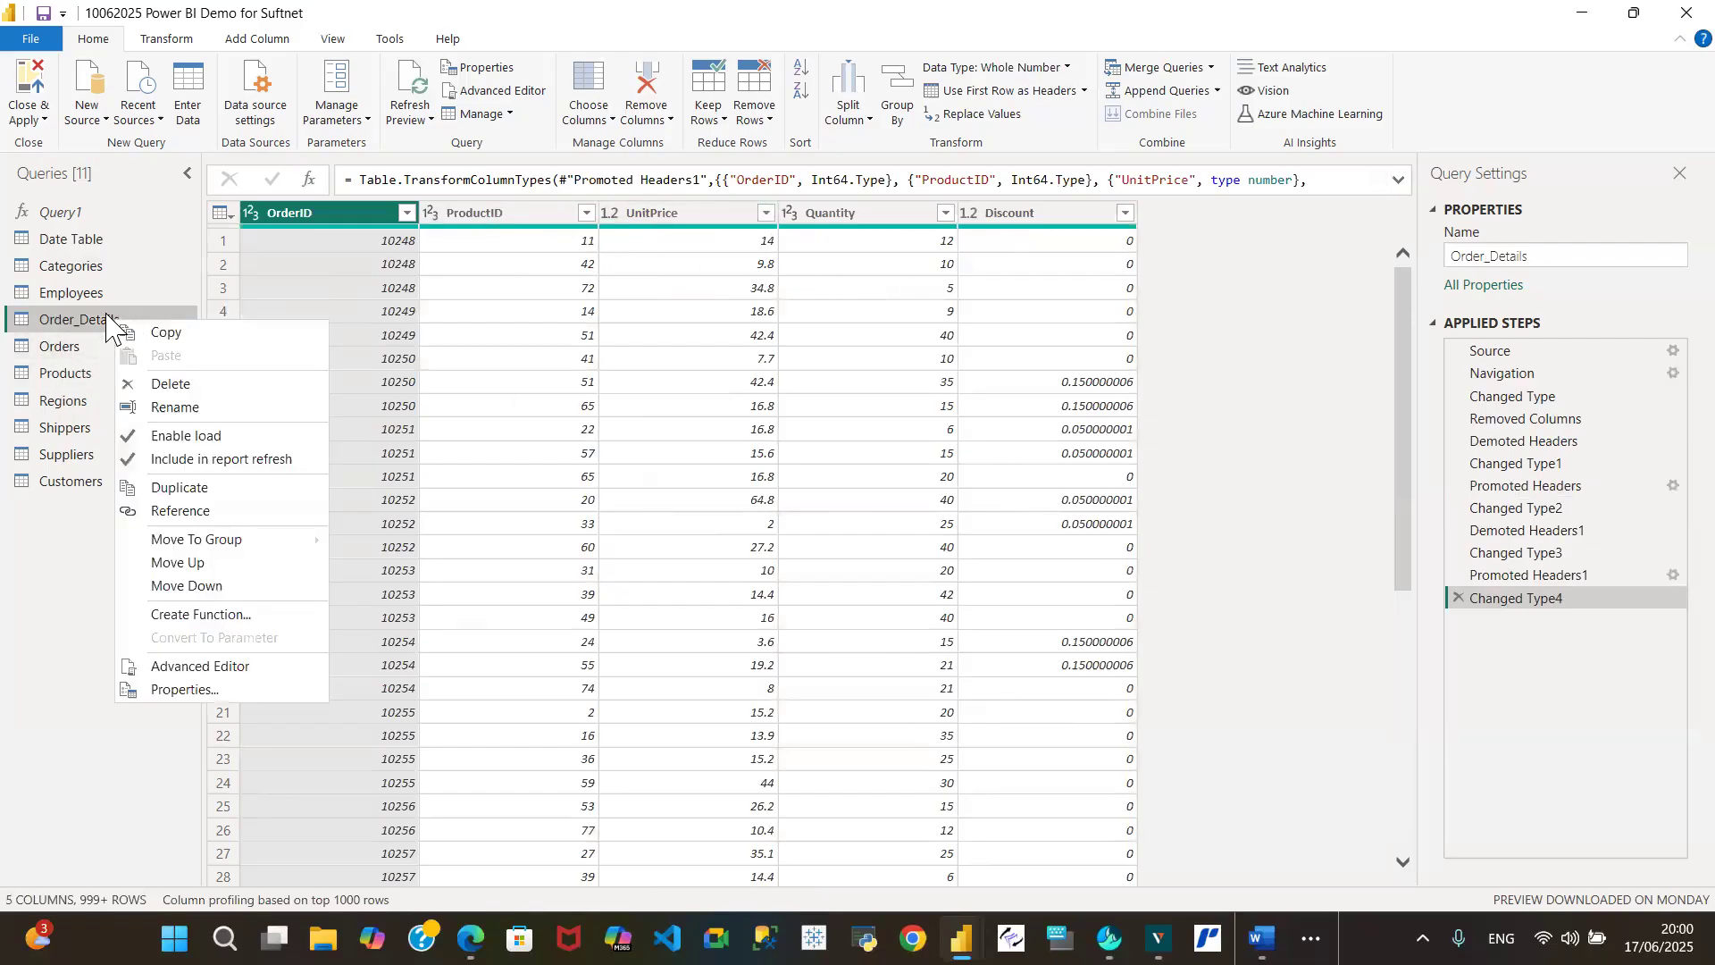
left_click(186, 436)
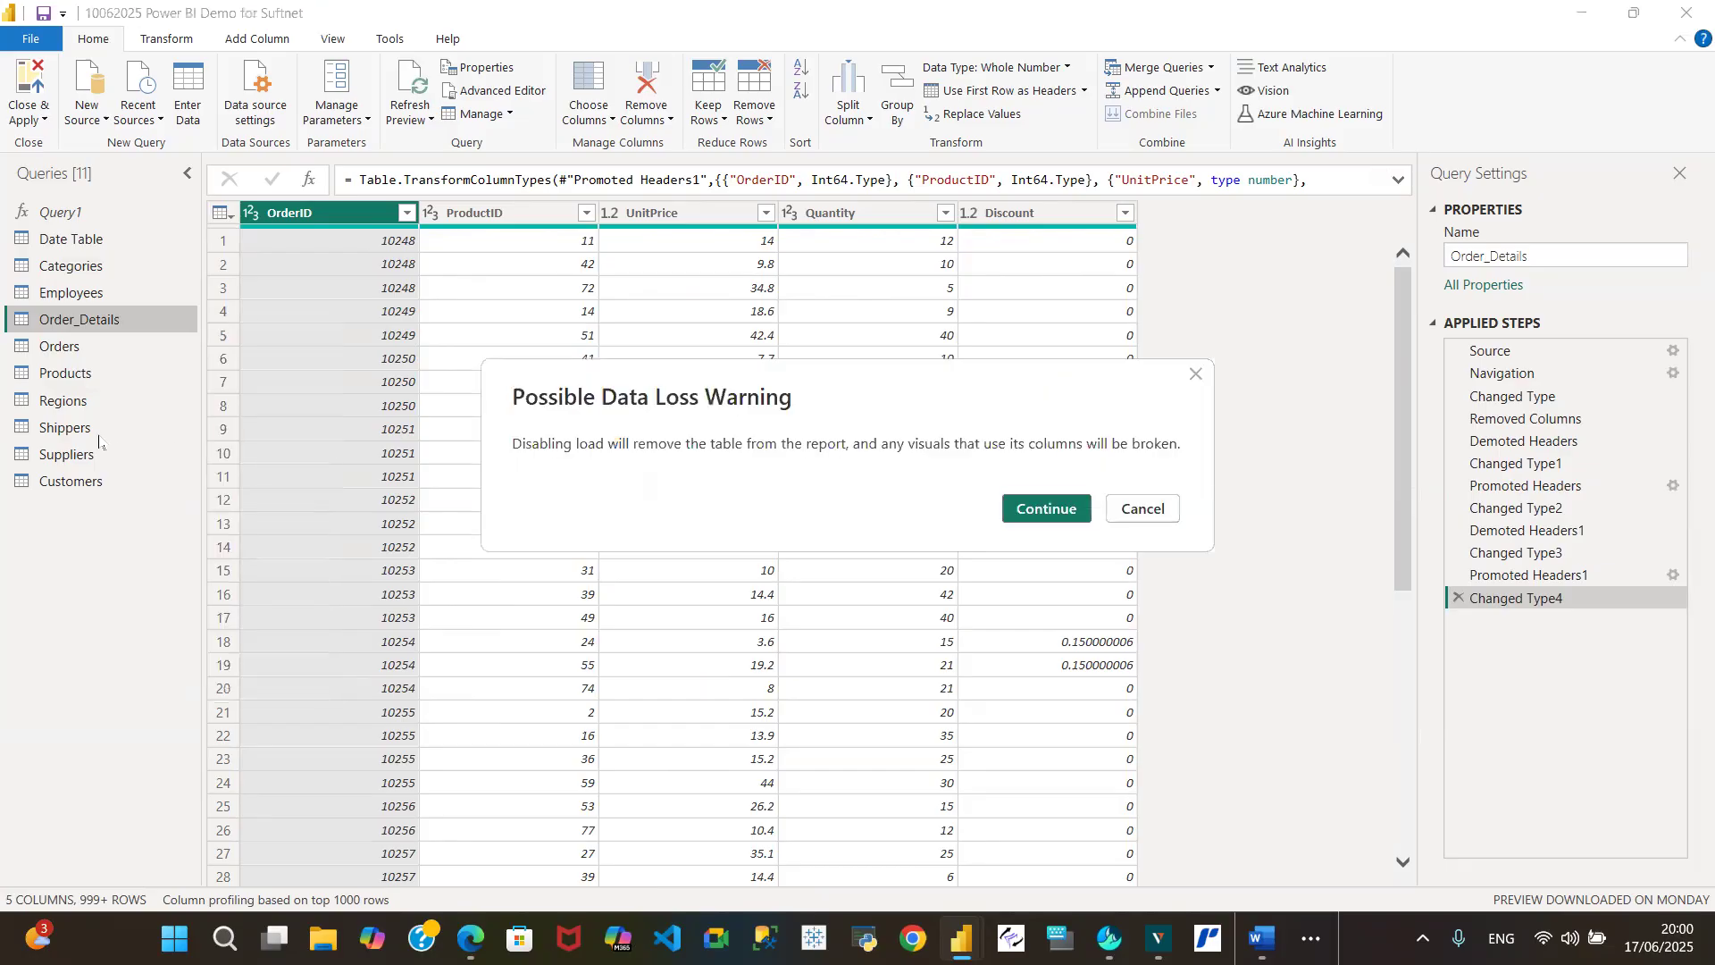
left_click(1024, 511)
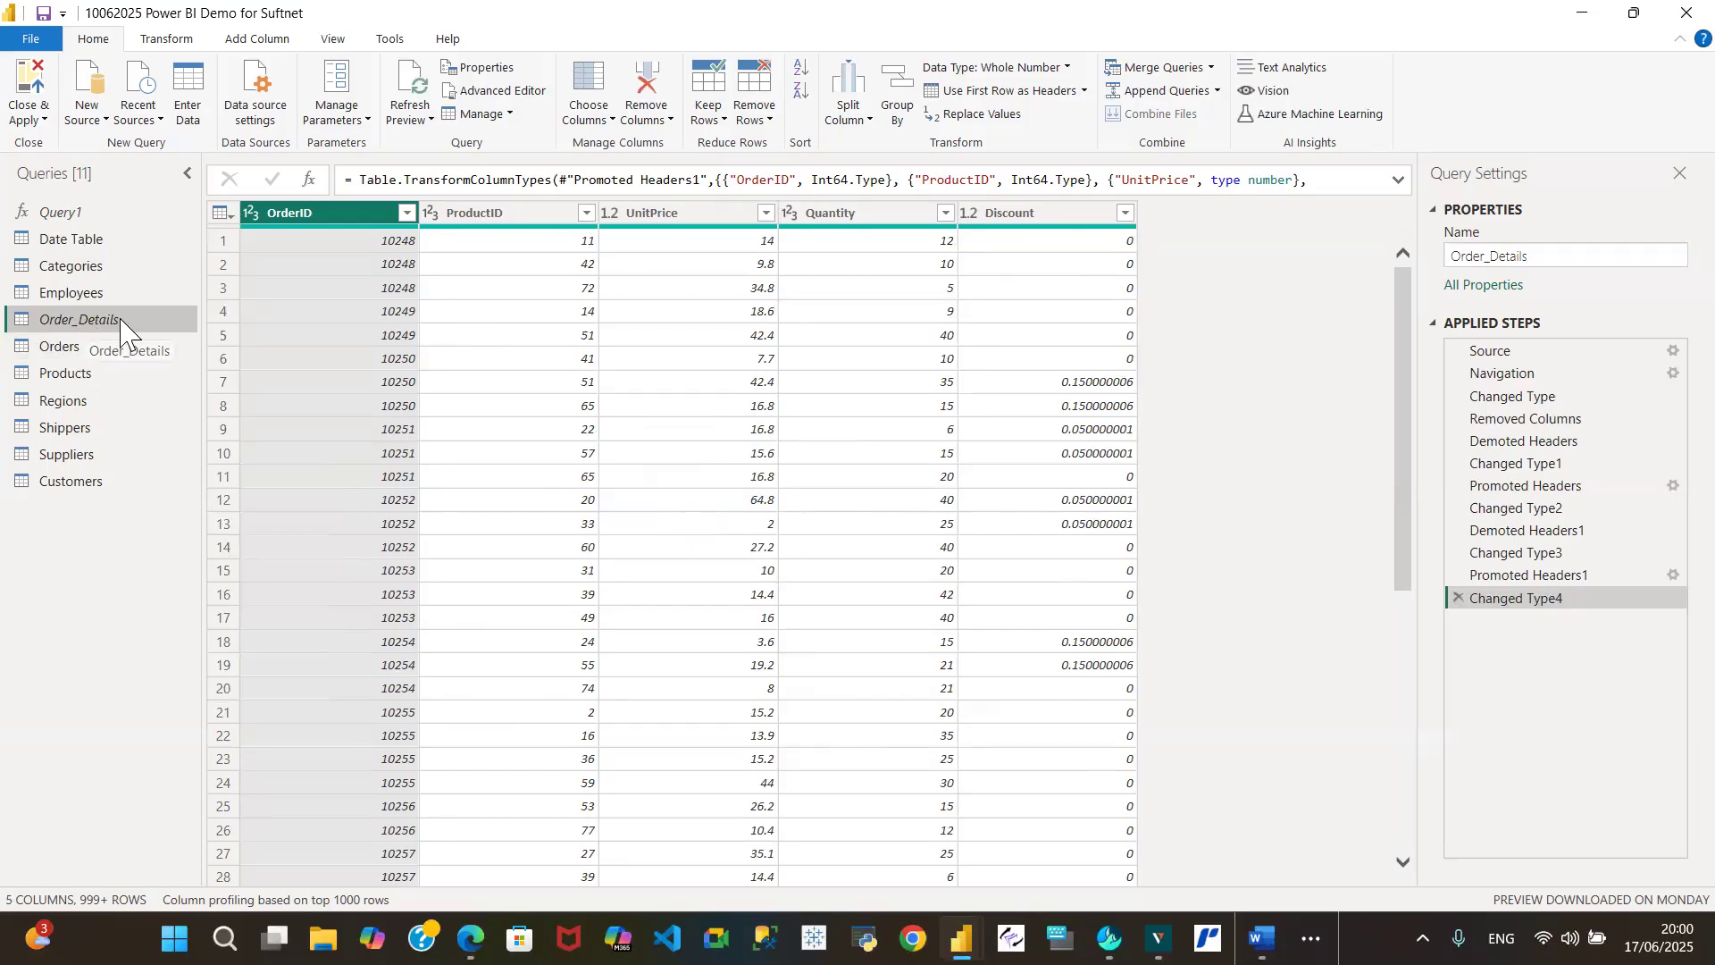
- Review the merged Orders query against Order_Details, look at the available merge options, and view the Products query
left_click(92, 352)
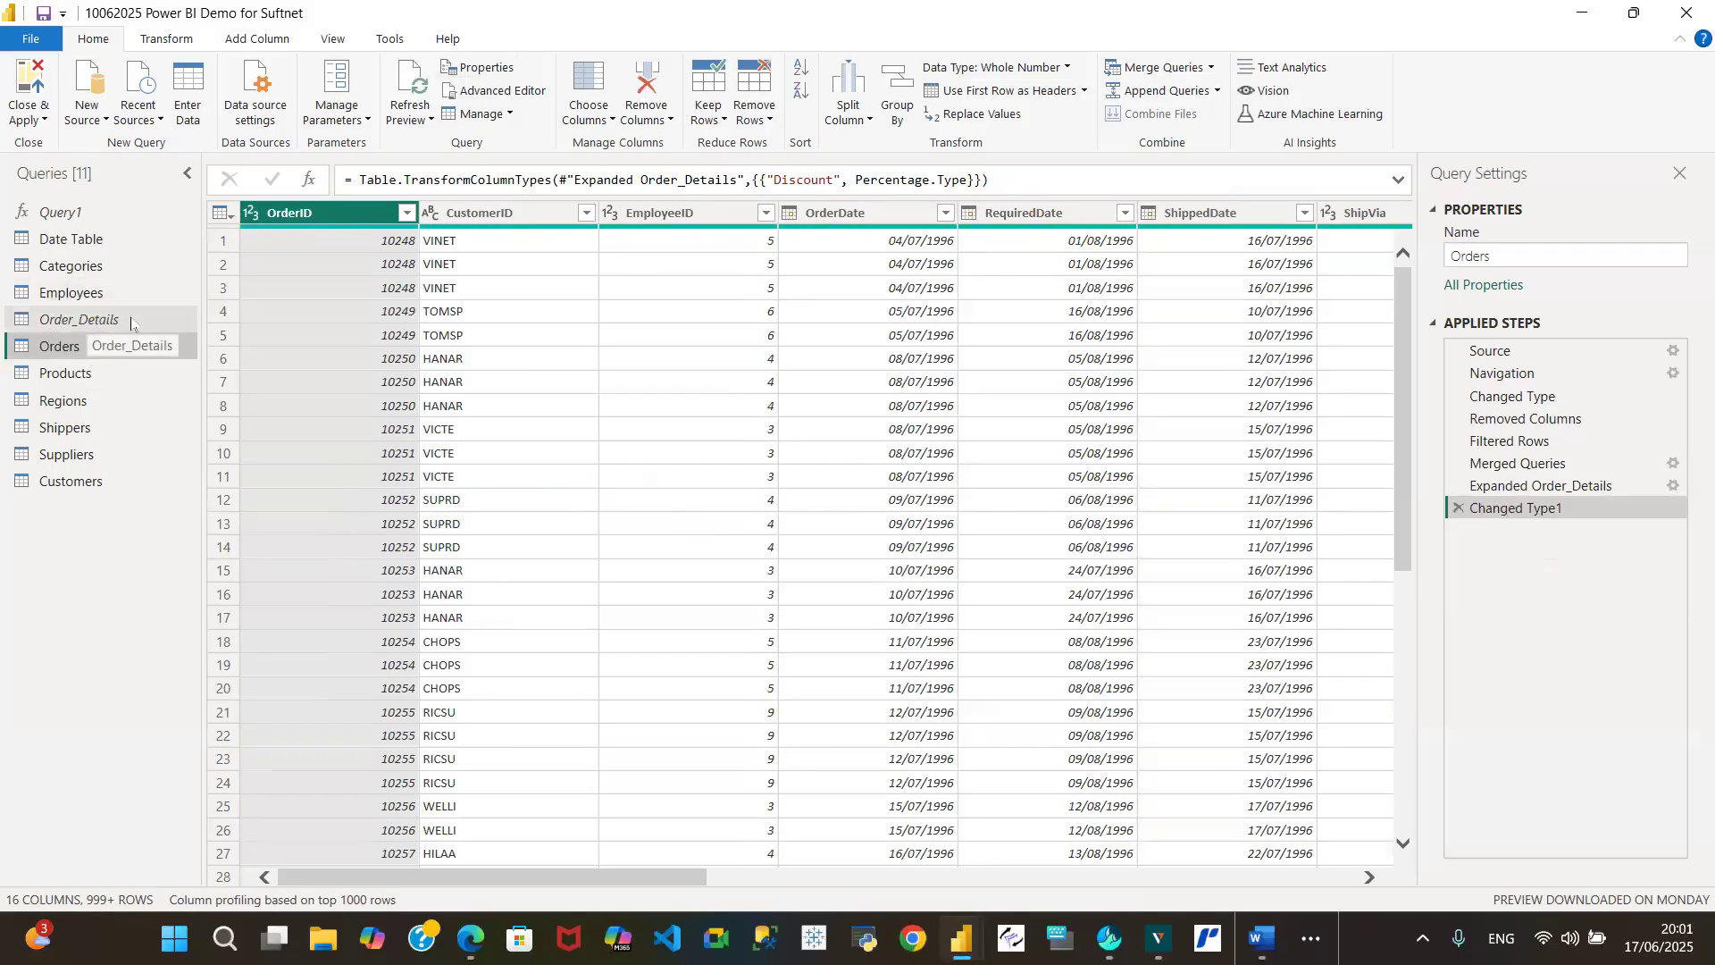
left_click(131, 322)
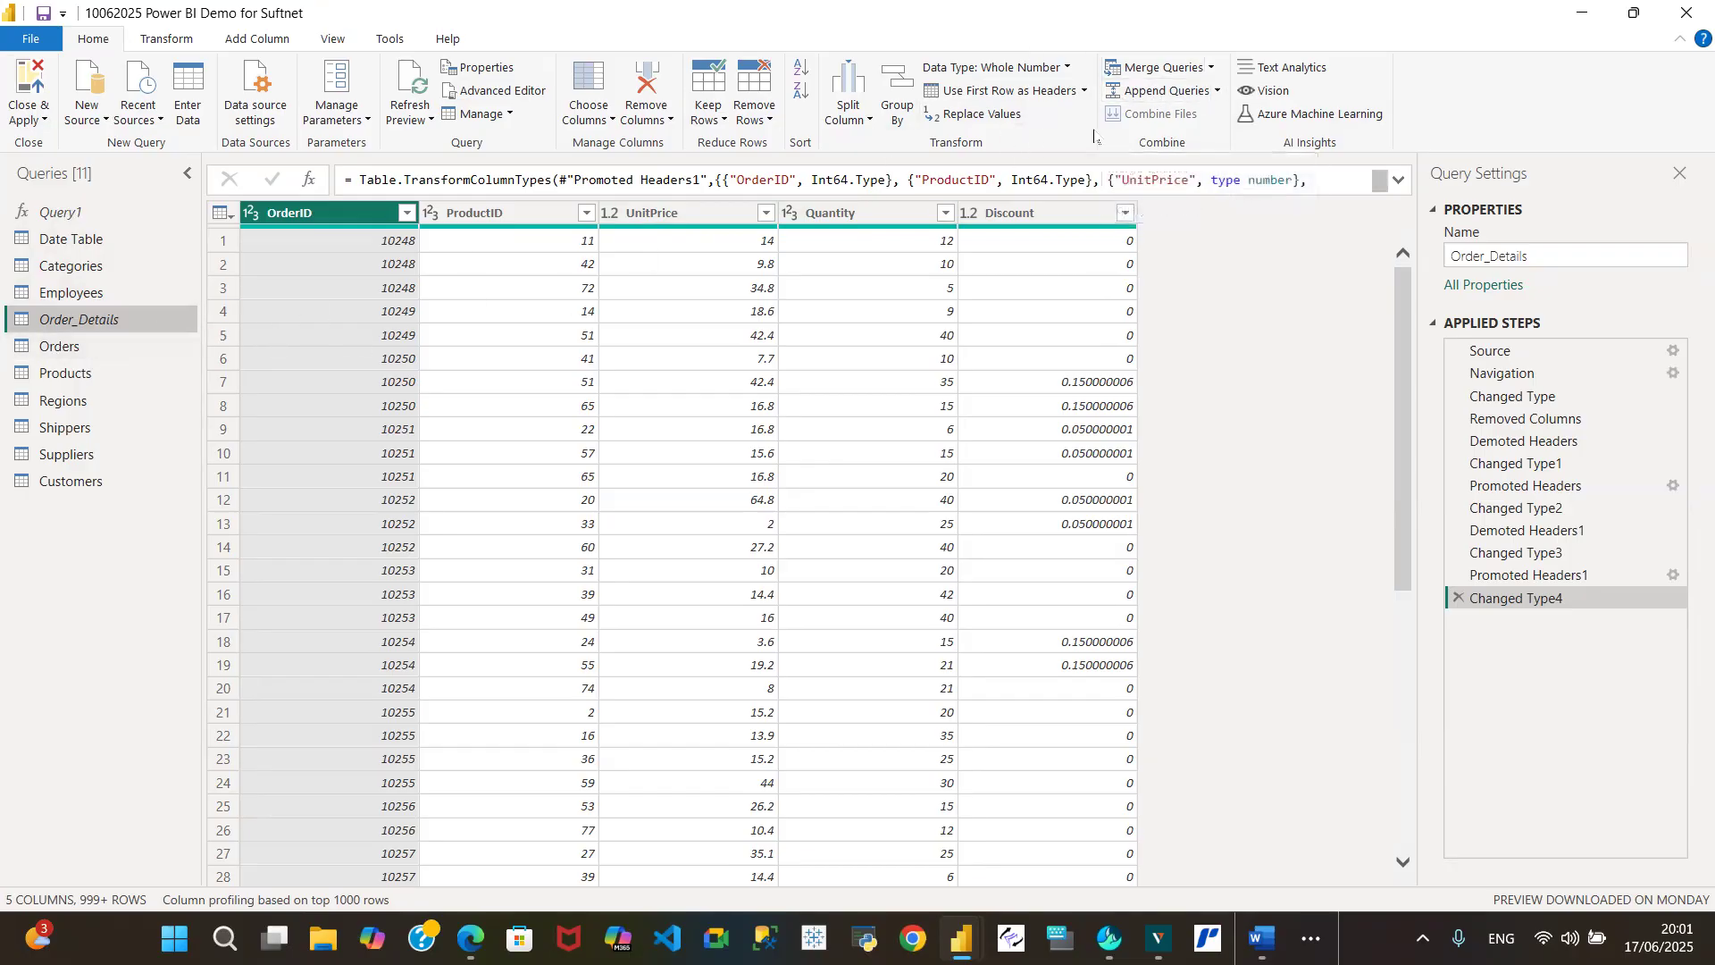
left_click(1211, 71)
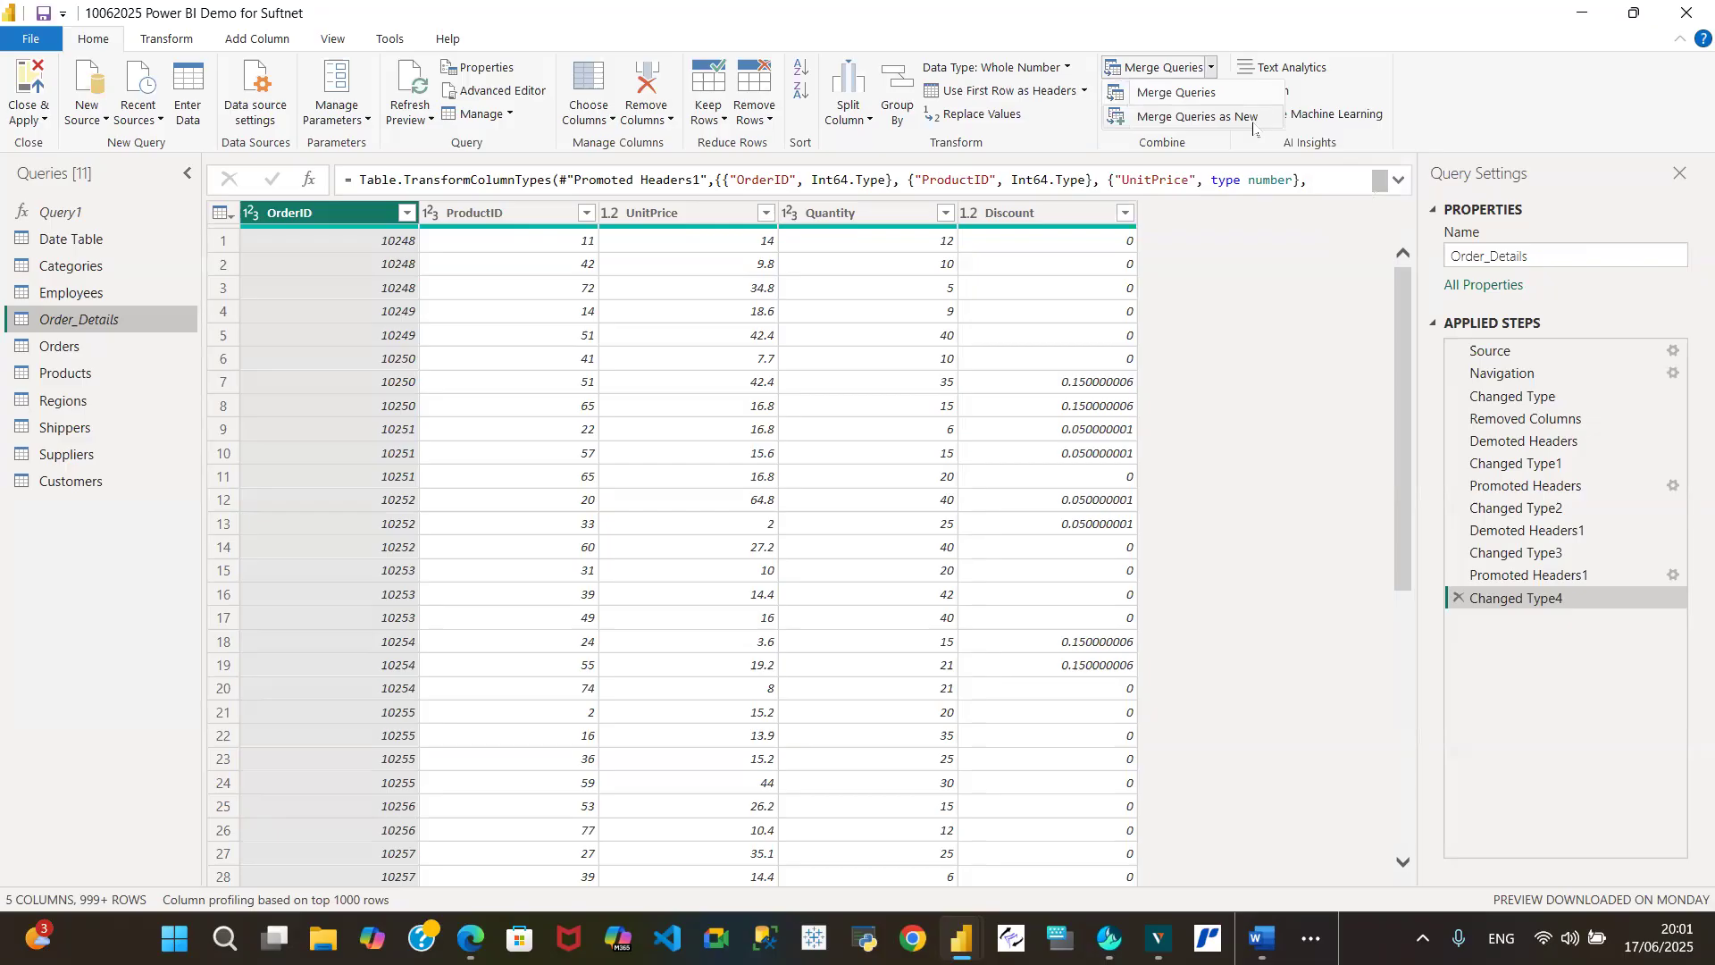
left_click(59, 355)
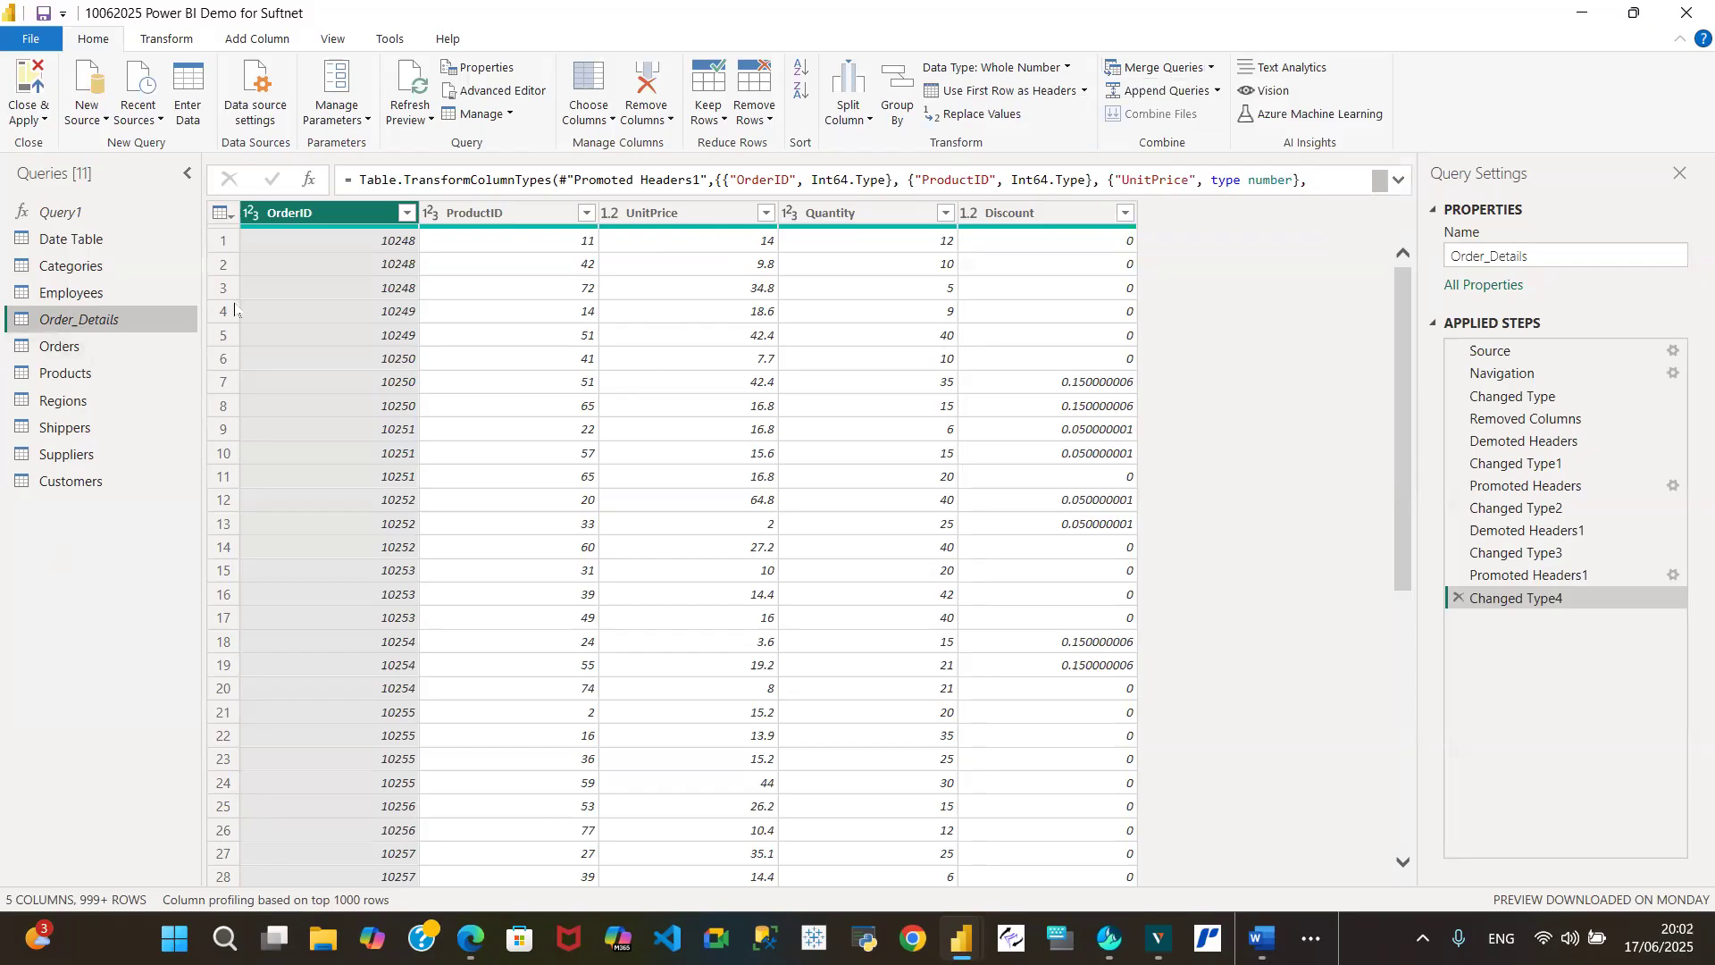
left_click(99, 371)
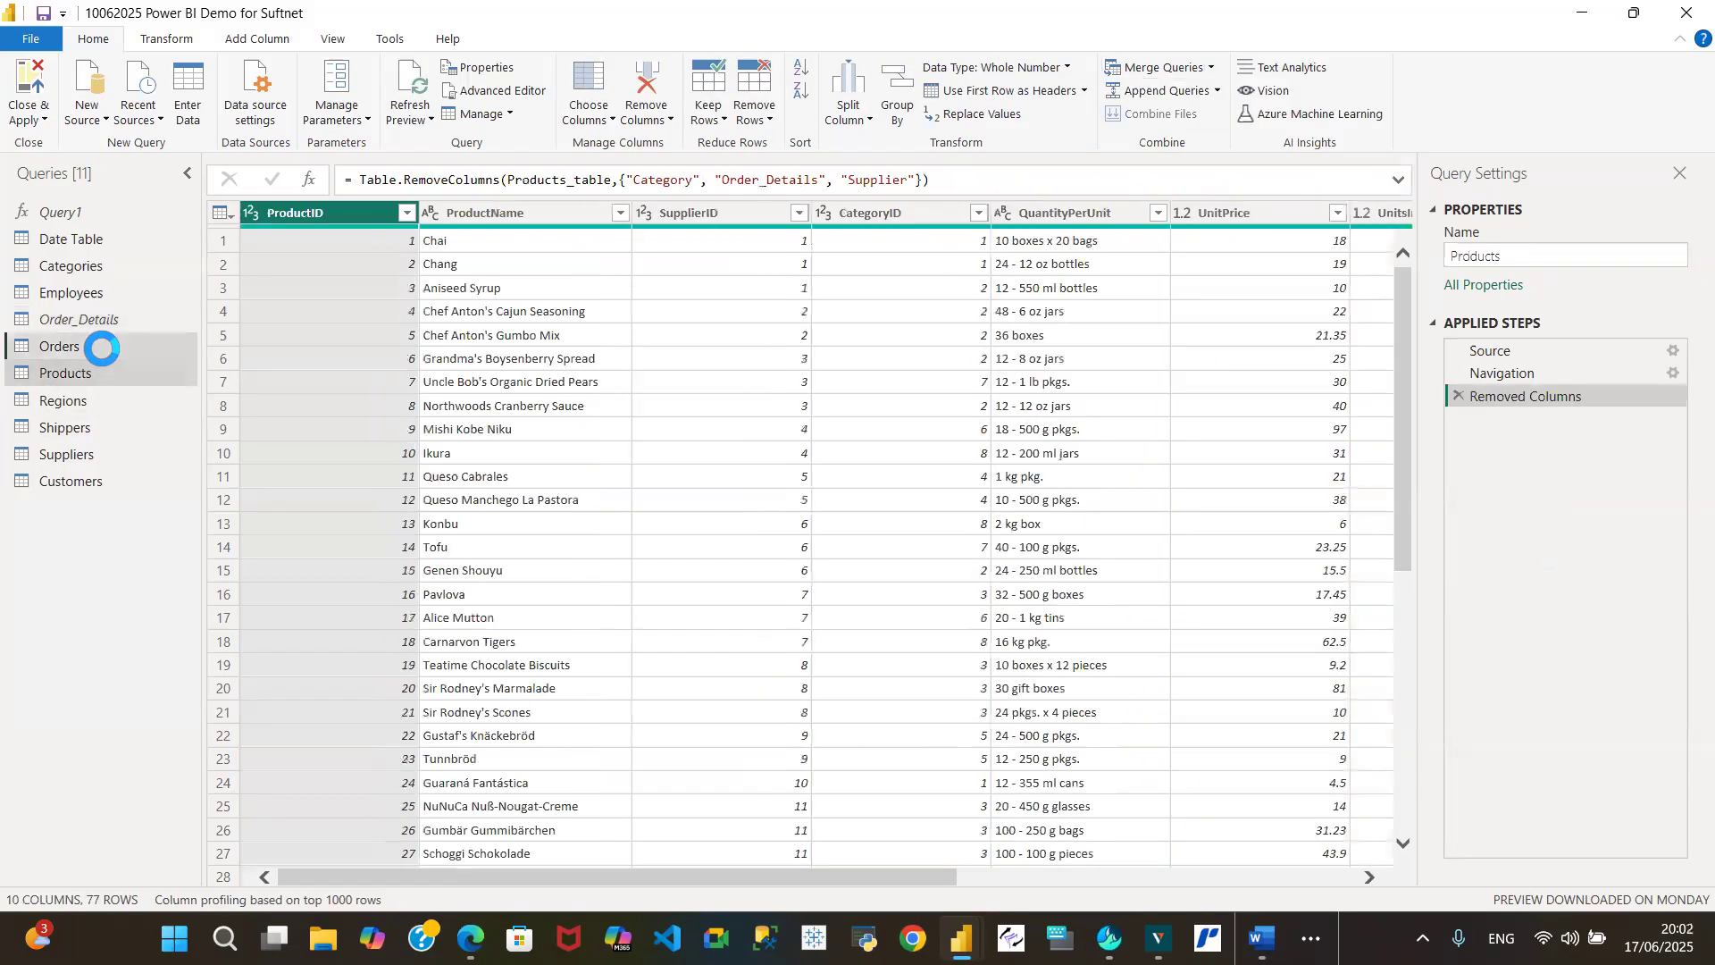
- Review the merged Orders query and the Products query
left_click(100, 347)
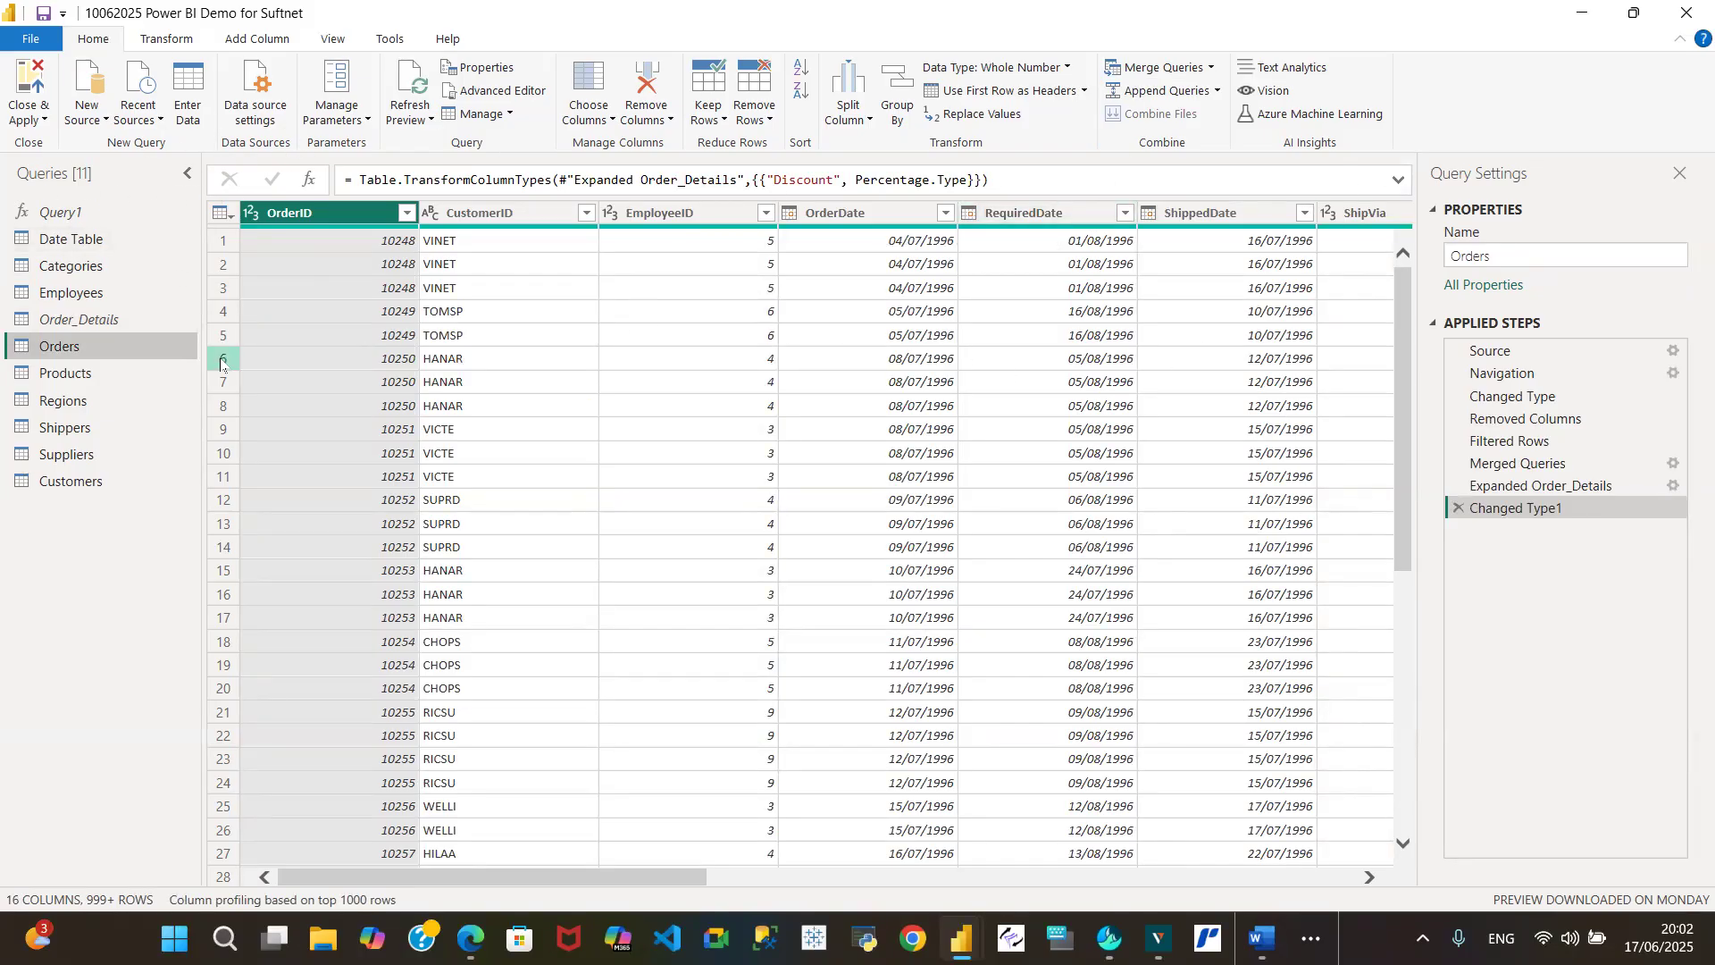
left_click(89, 384)
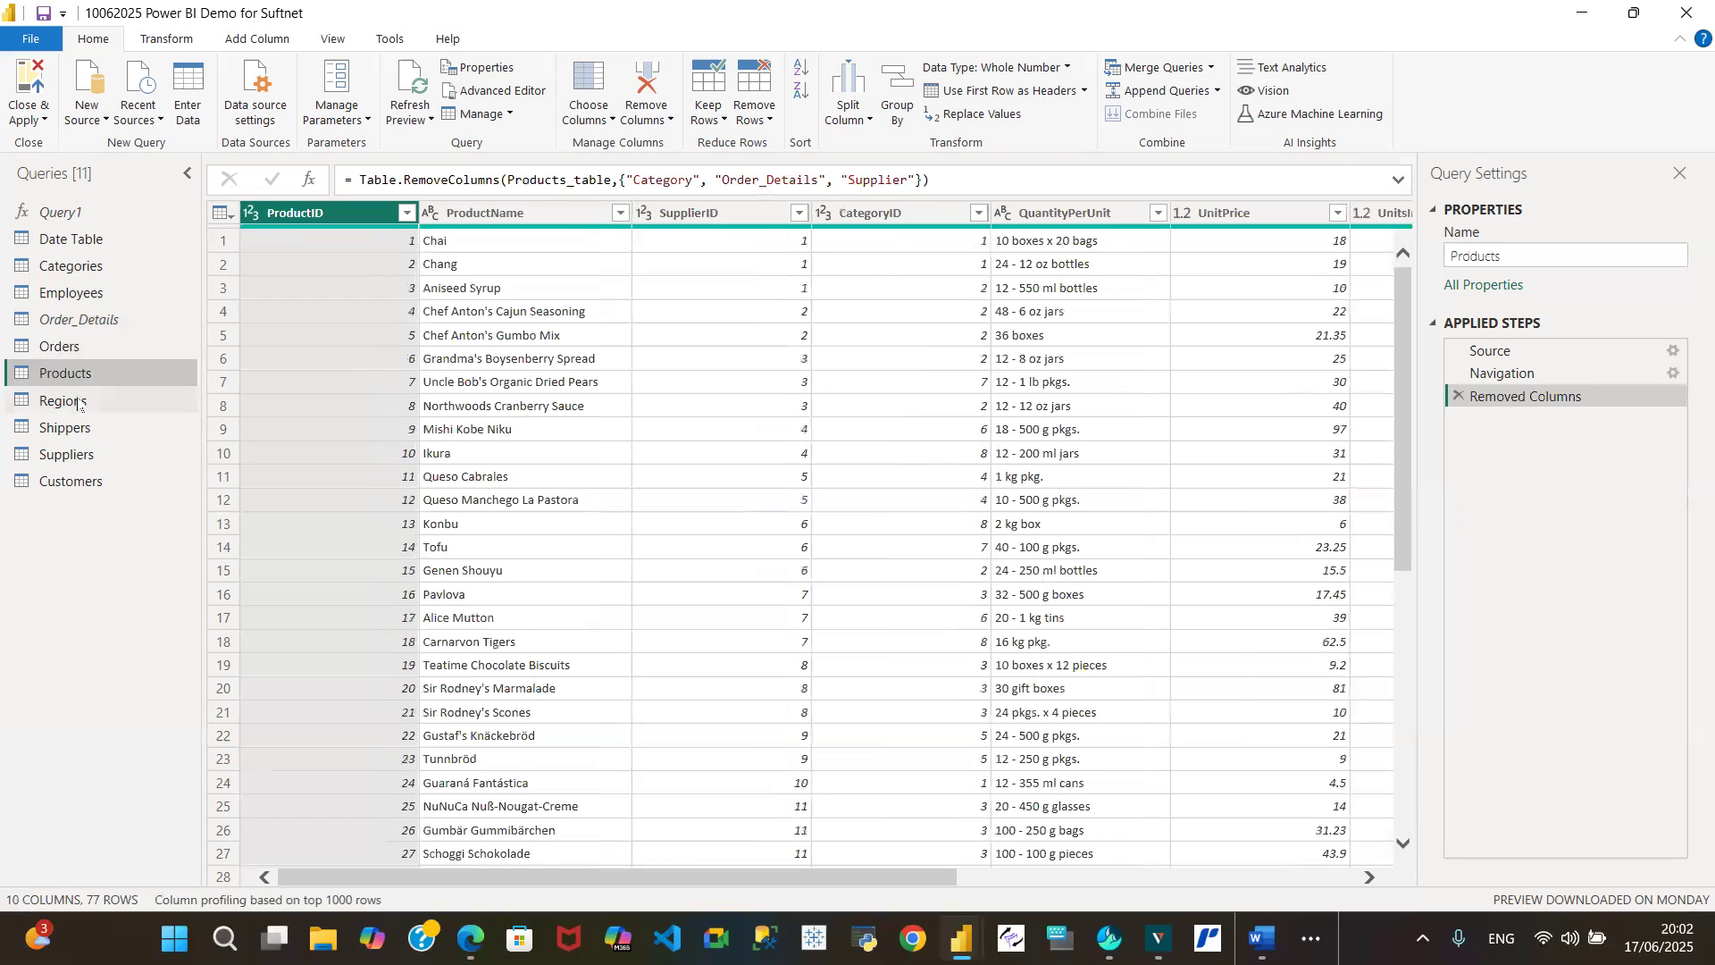
mouse_move(857, 877)
left_mouse_down()
mouse_move(1256, 877)
mouse_move(850, 877)
left_mouse_up()
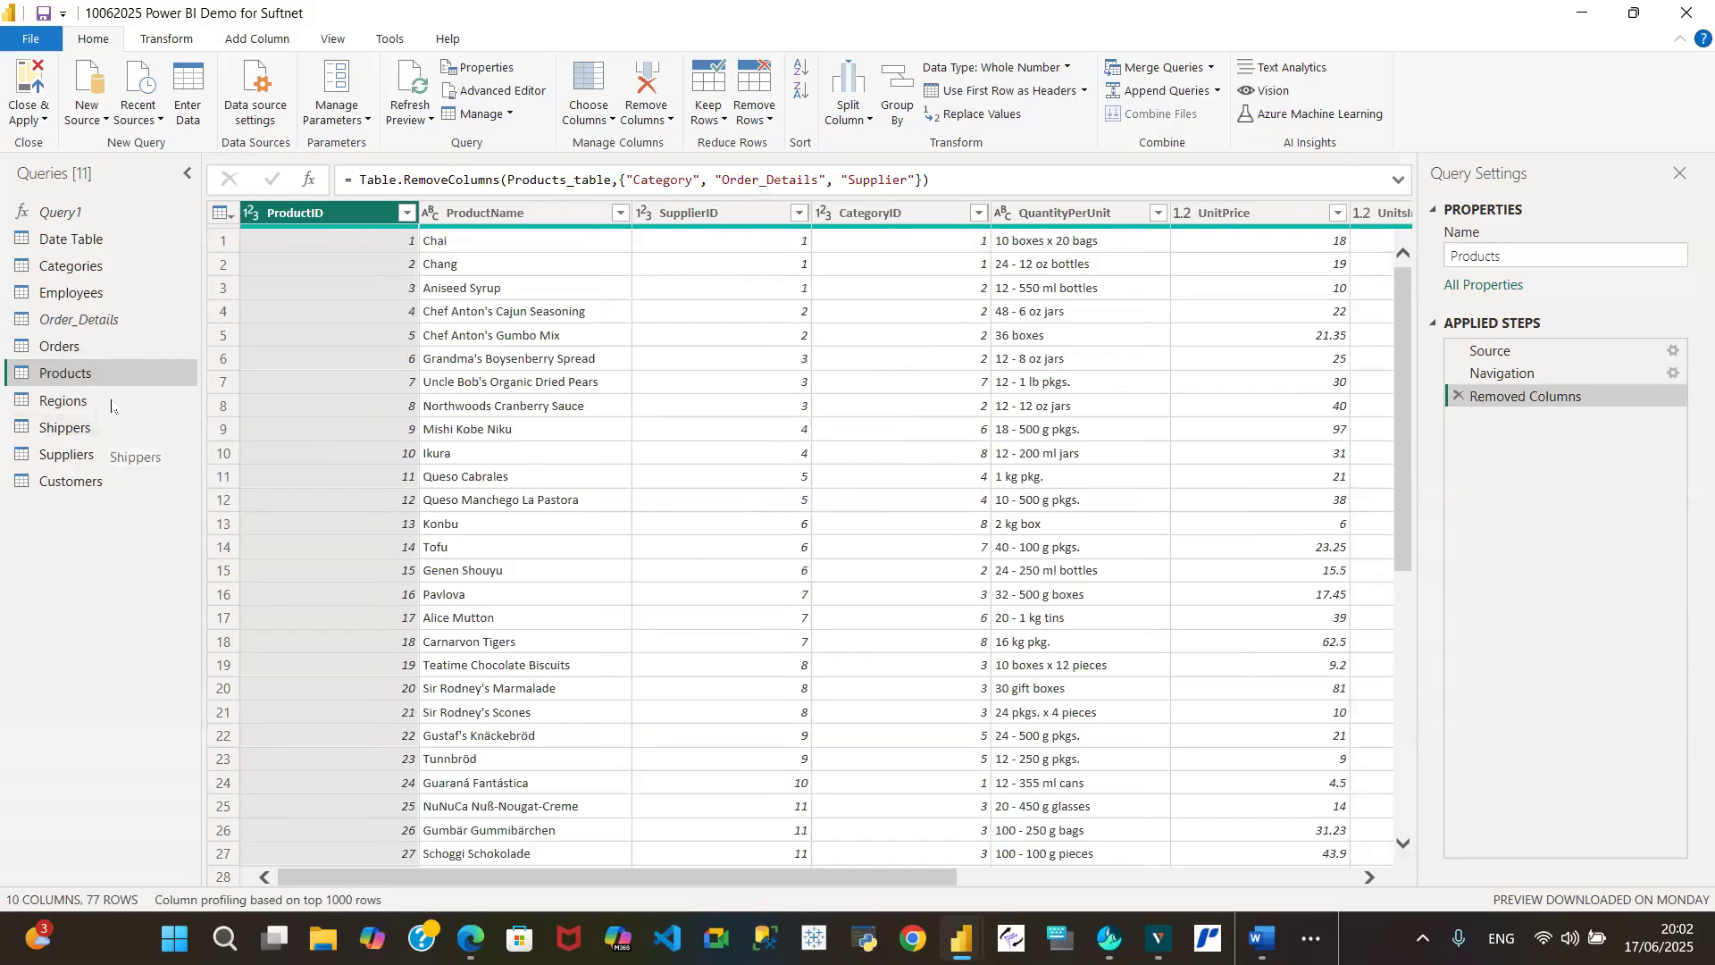
- Refresh the preview of the Regions query, then close the query editor and apply the changes to the report
left_click(80, 402)
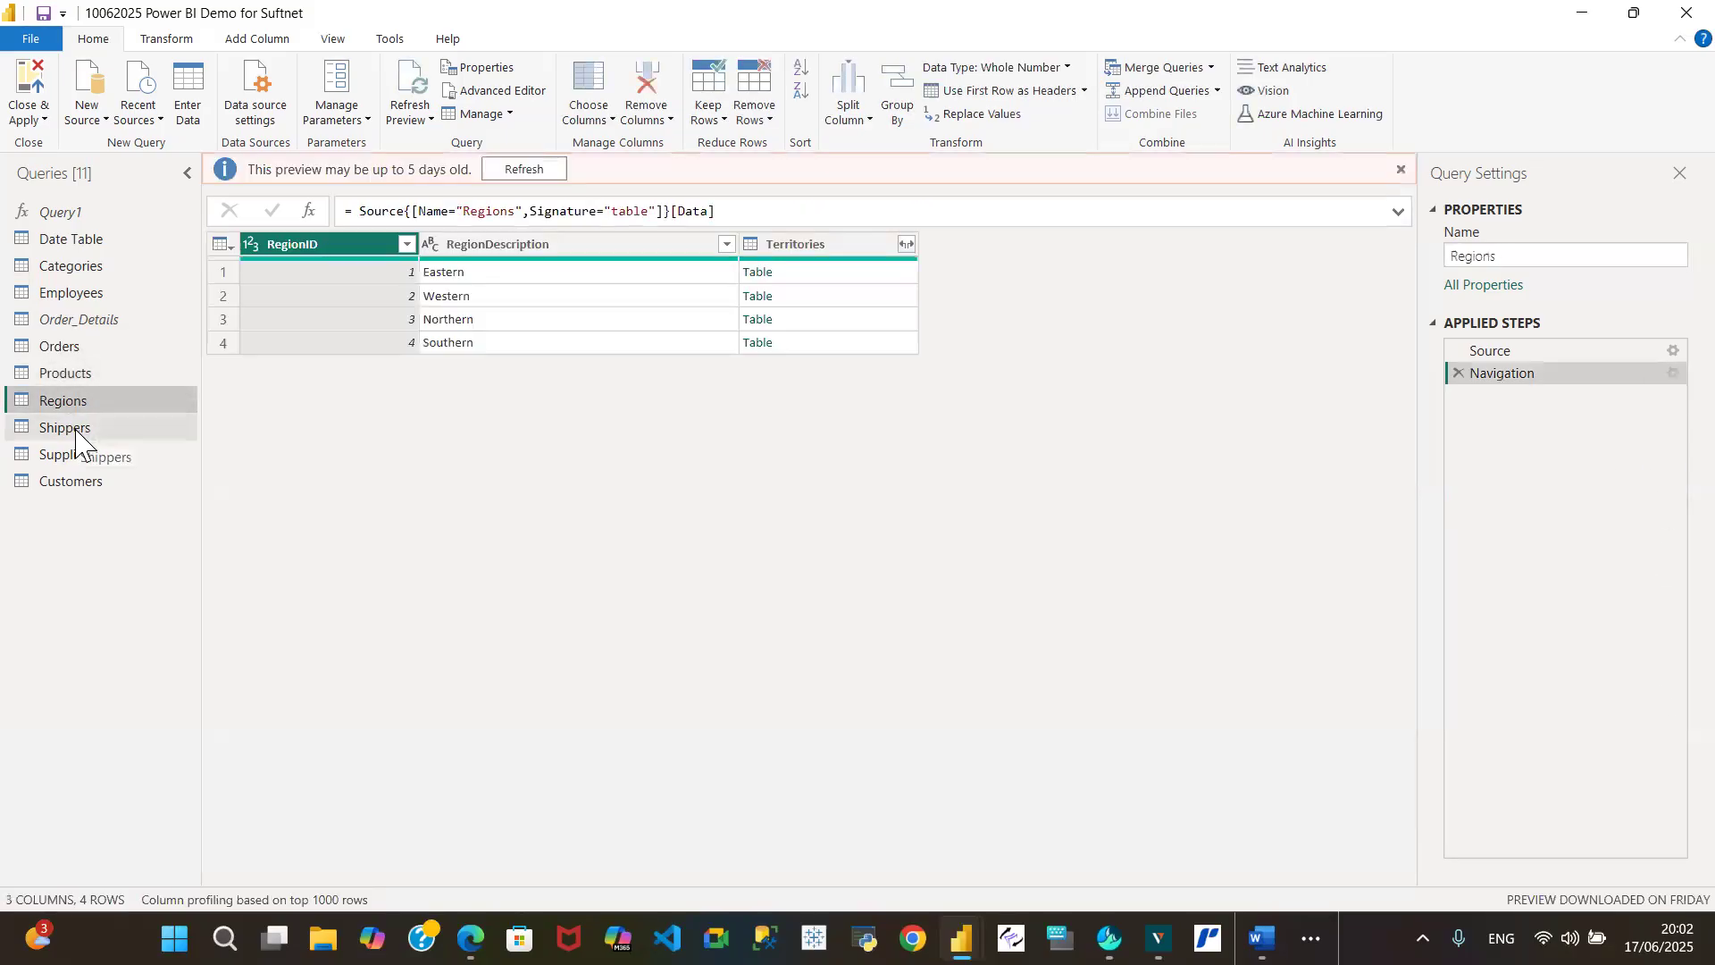
left_click(524, 169)
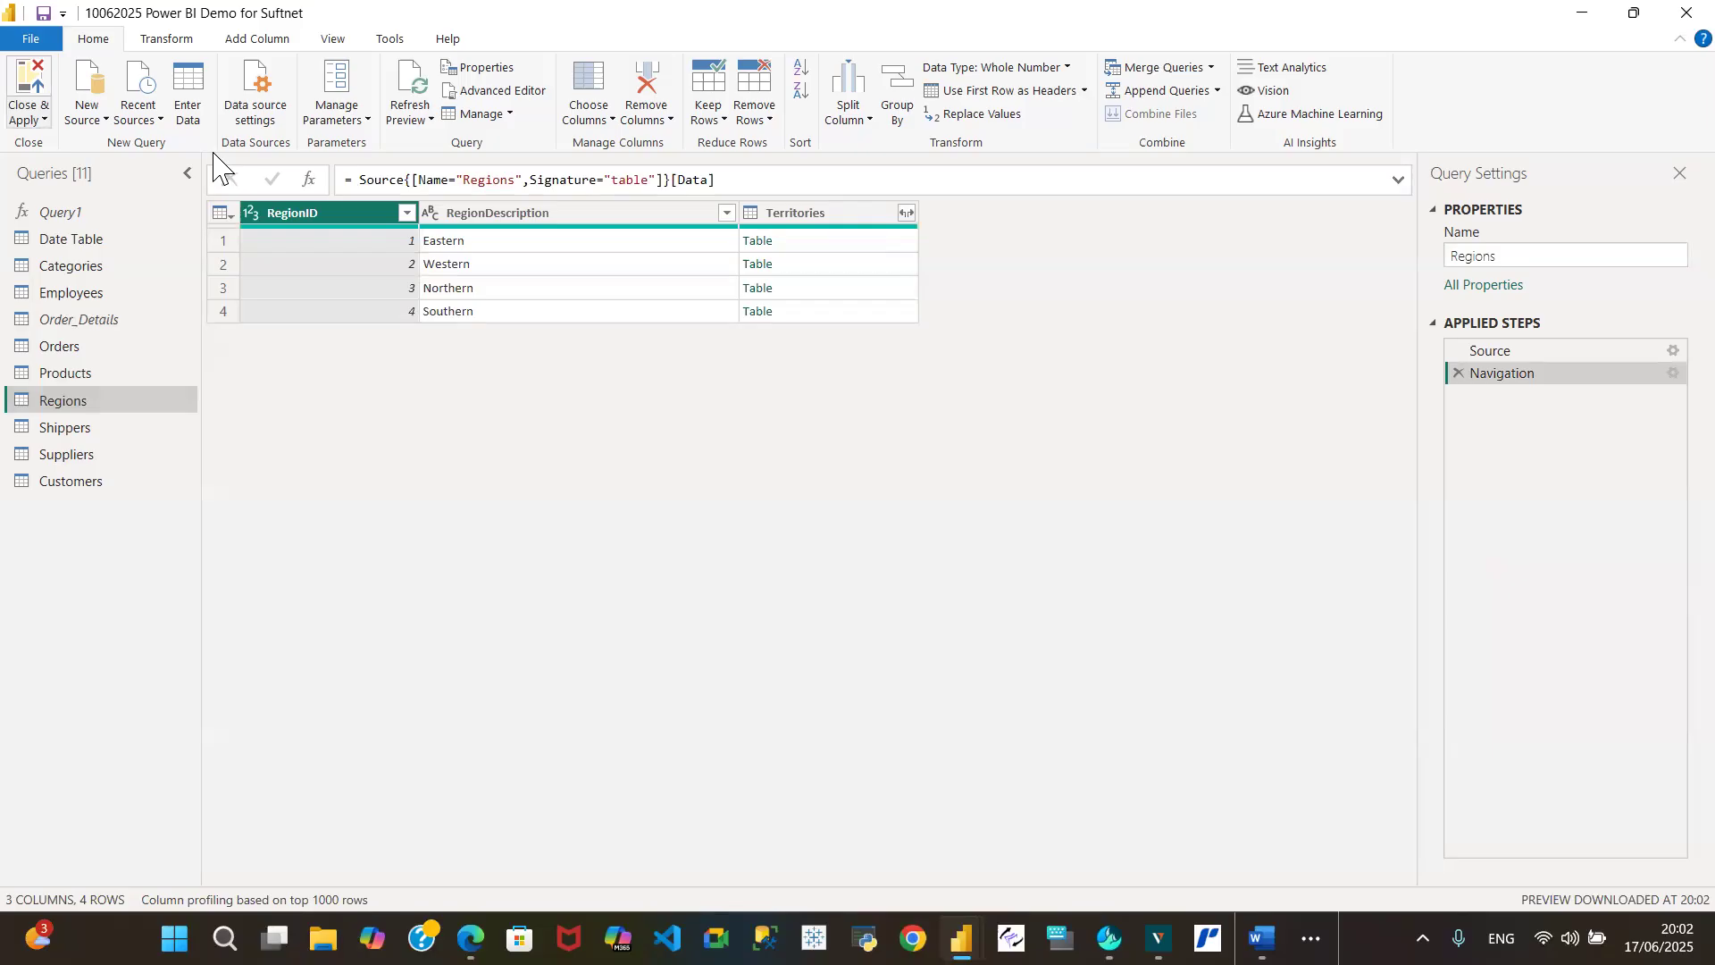
left_click(39, 120)
left_click(57, 145)
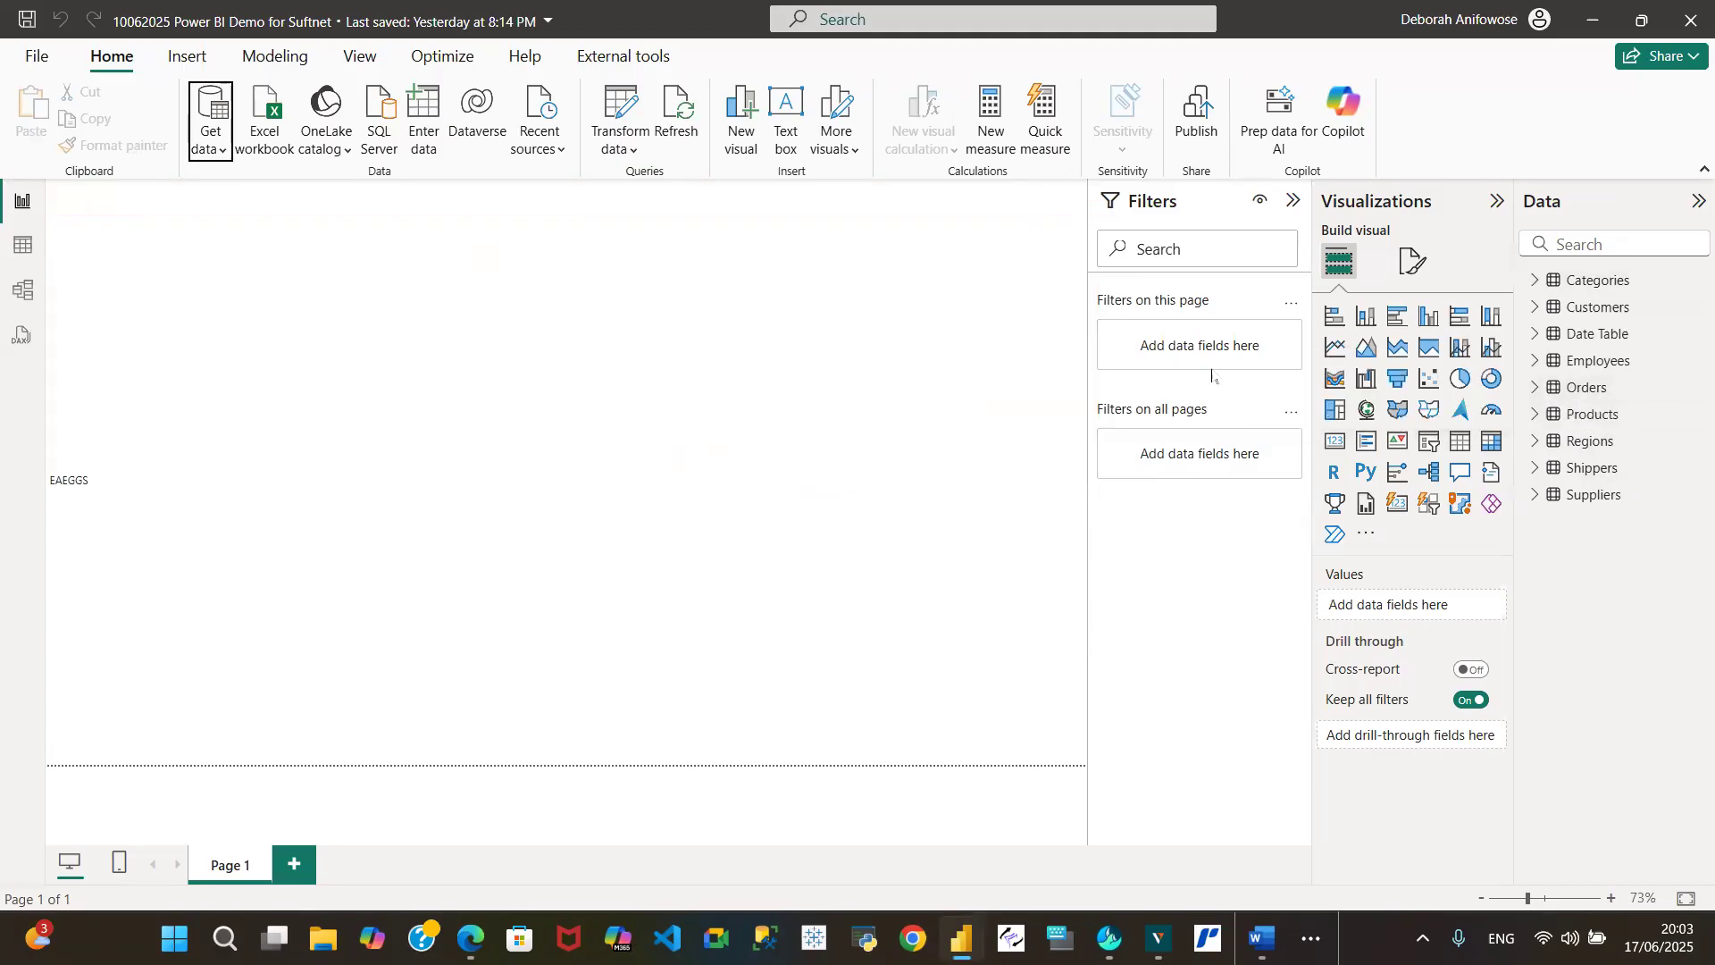
- Examine the loaded Categories, Employees and Orders tables as data grids, including the ProductID, UnitPrice, Quantity and Discount columns of Orders
left_click(20, 252)
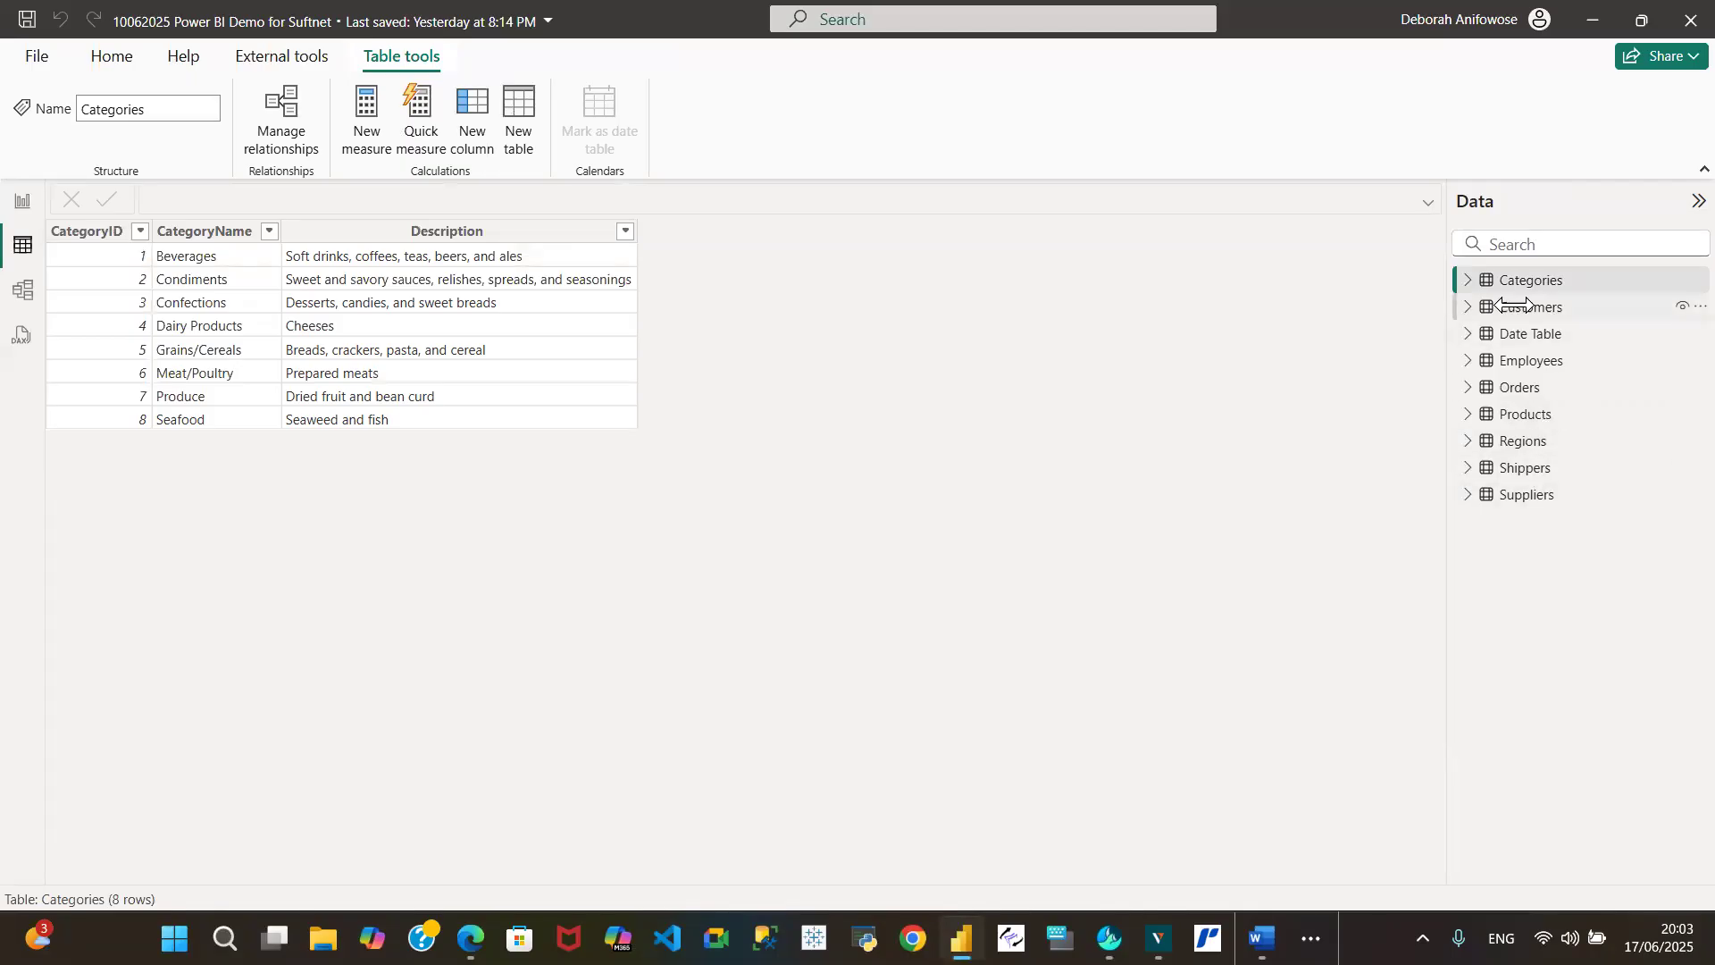
left_click(1528, 282)
left_click(1529, 360)
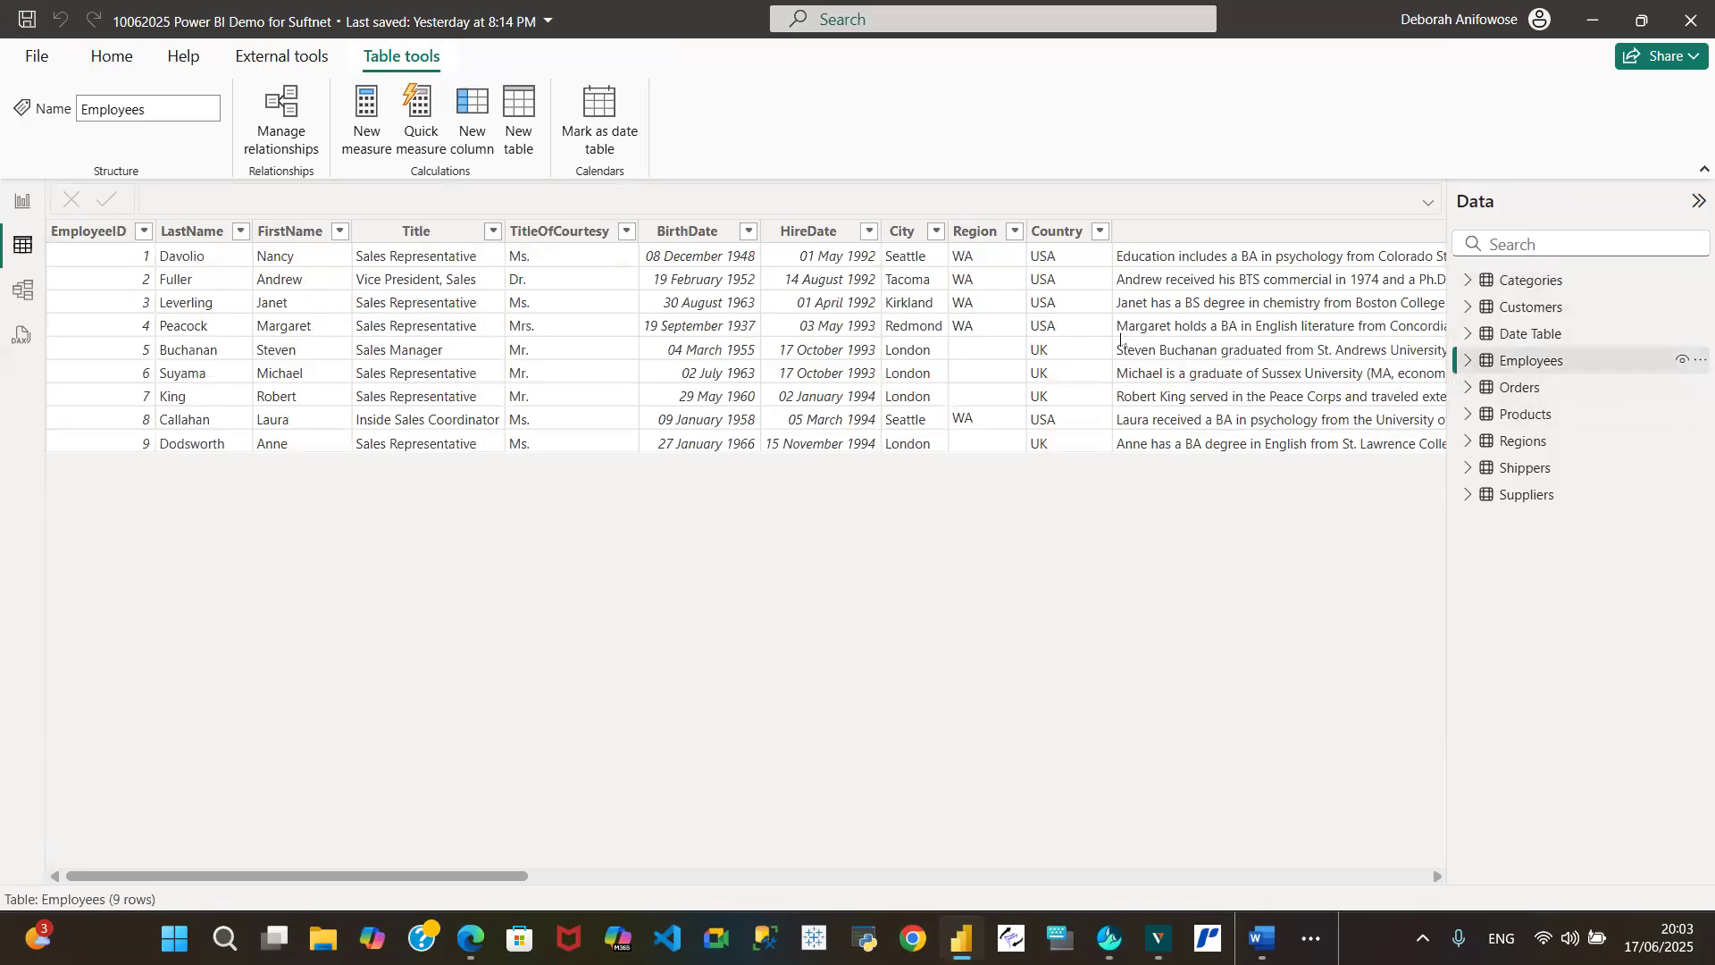
left_click(1516, 387)
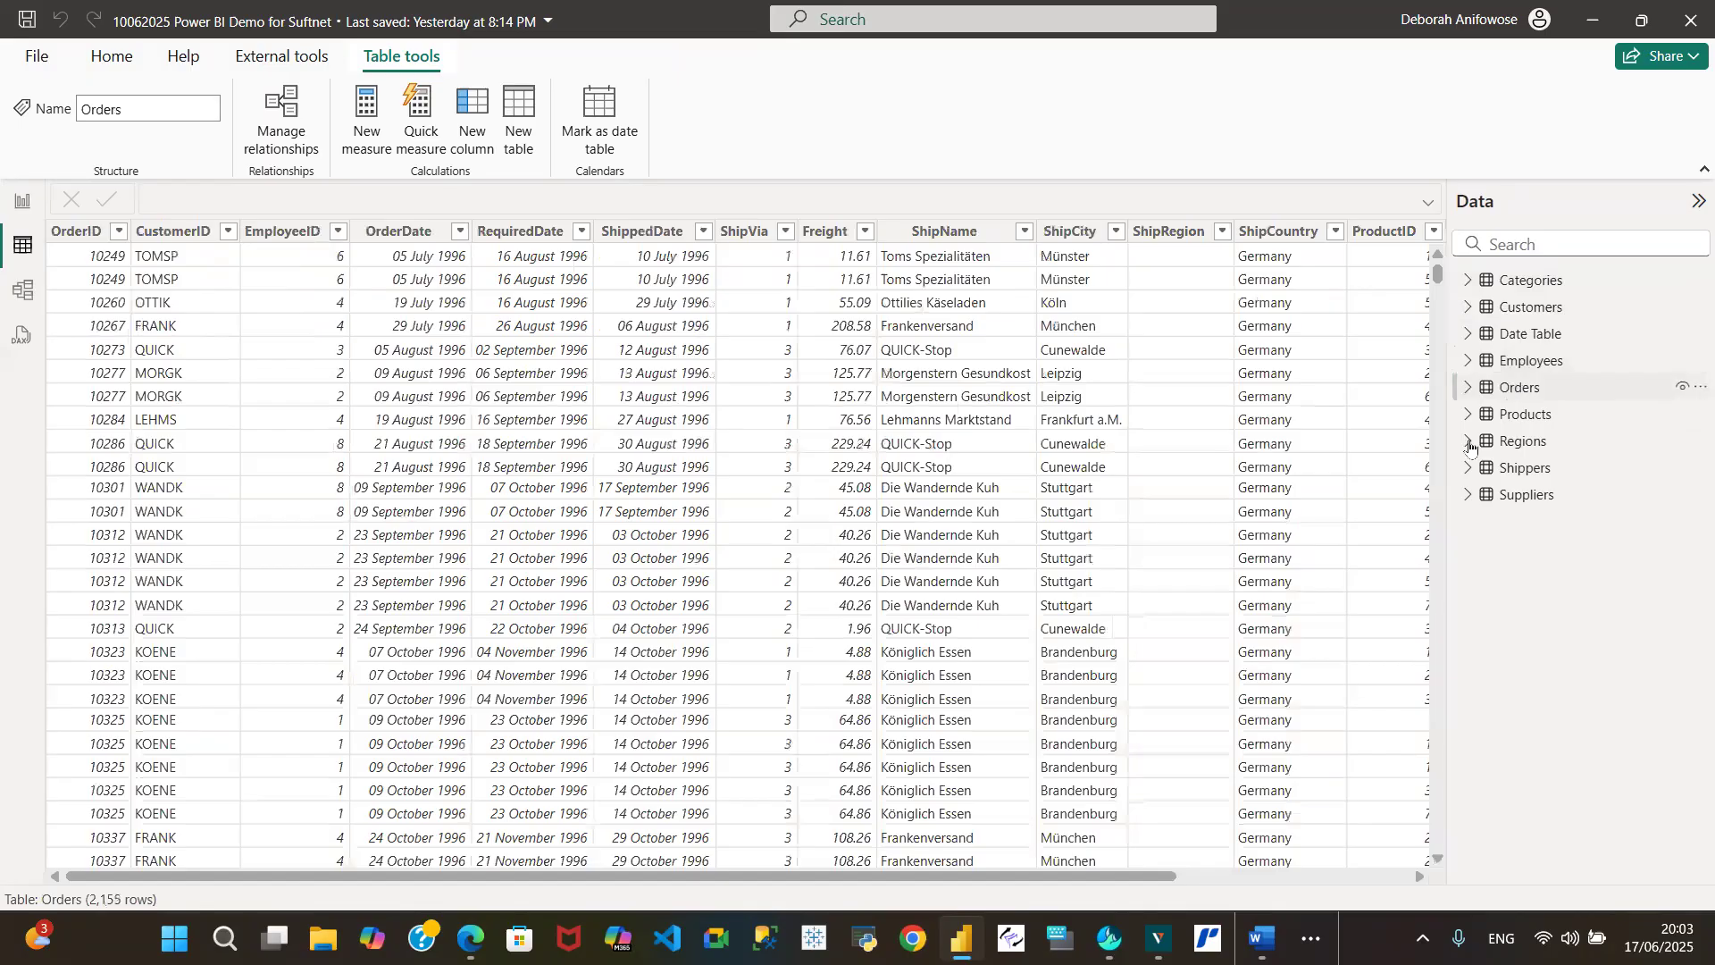
left_click_drag(850, 880, 1401, 259)
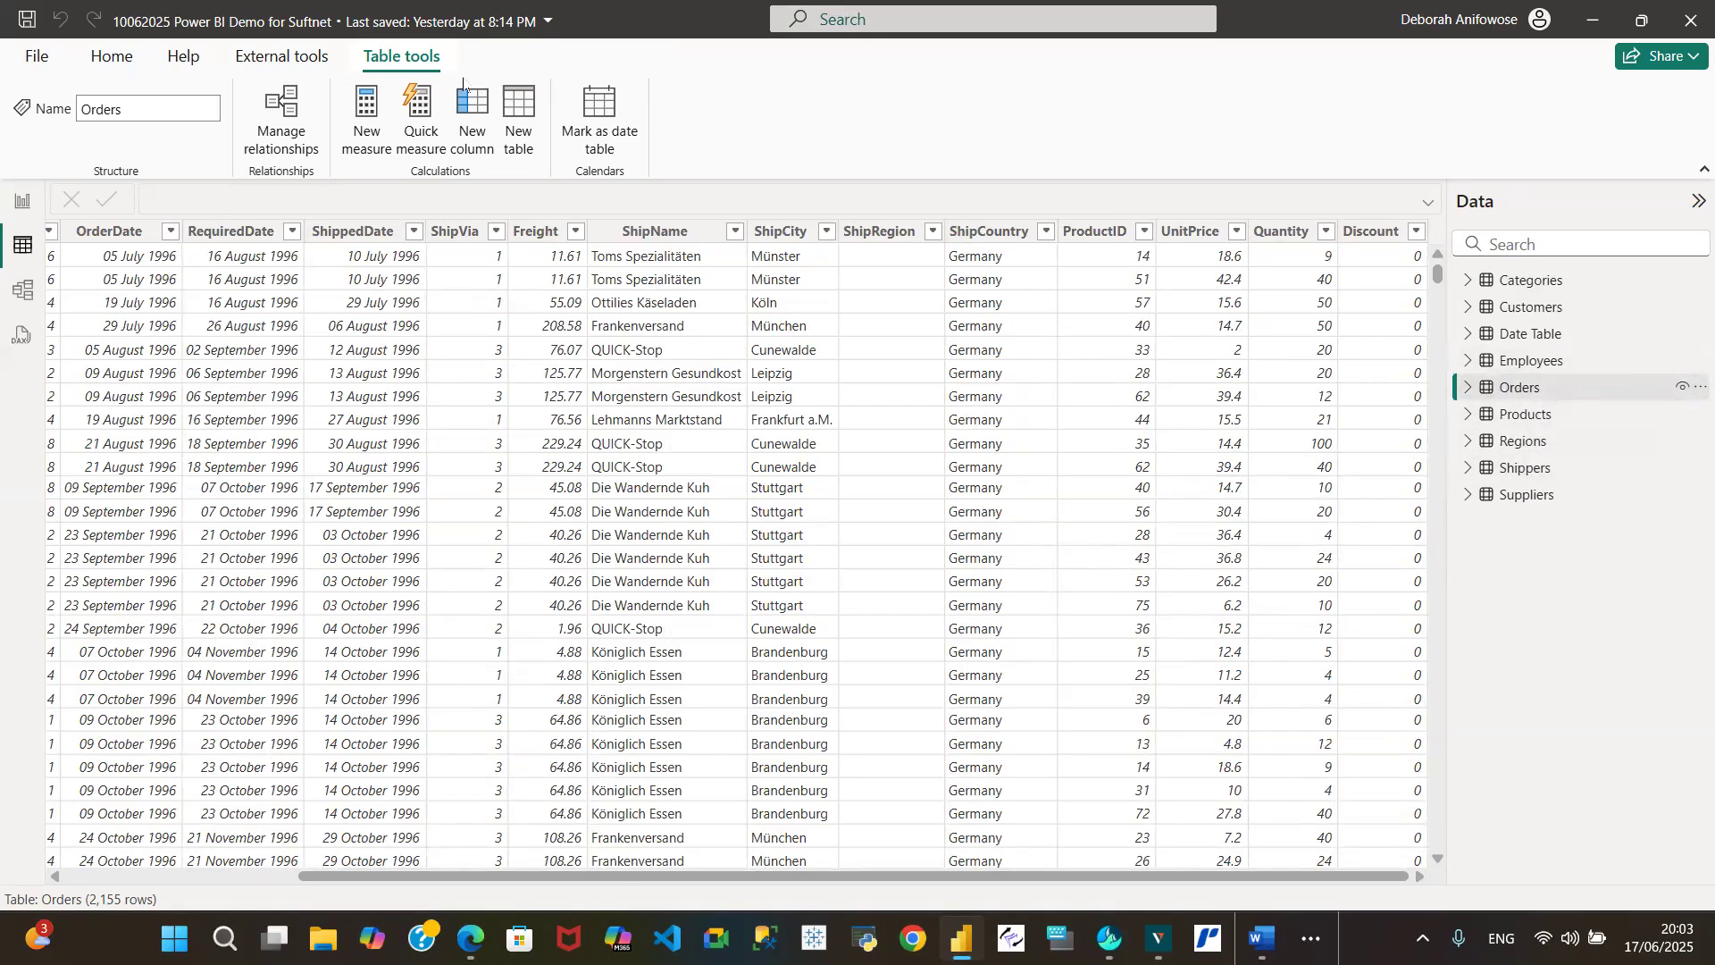
- Return to the report page and select the text box containing EAEGGS
left_click(21, 202)
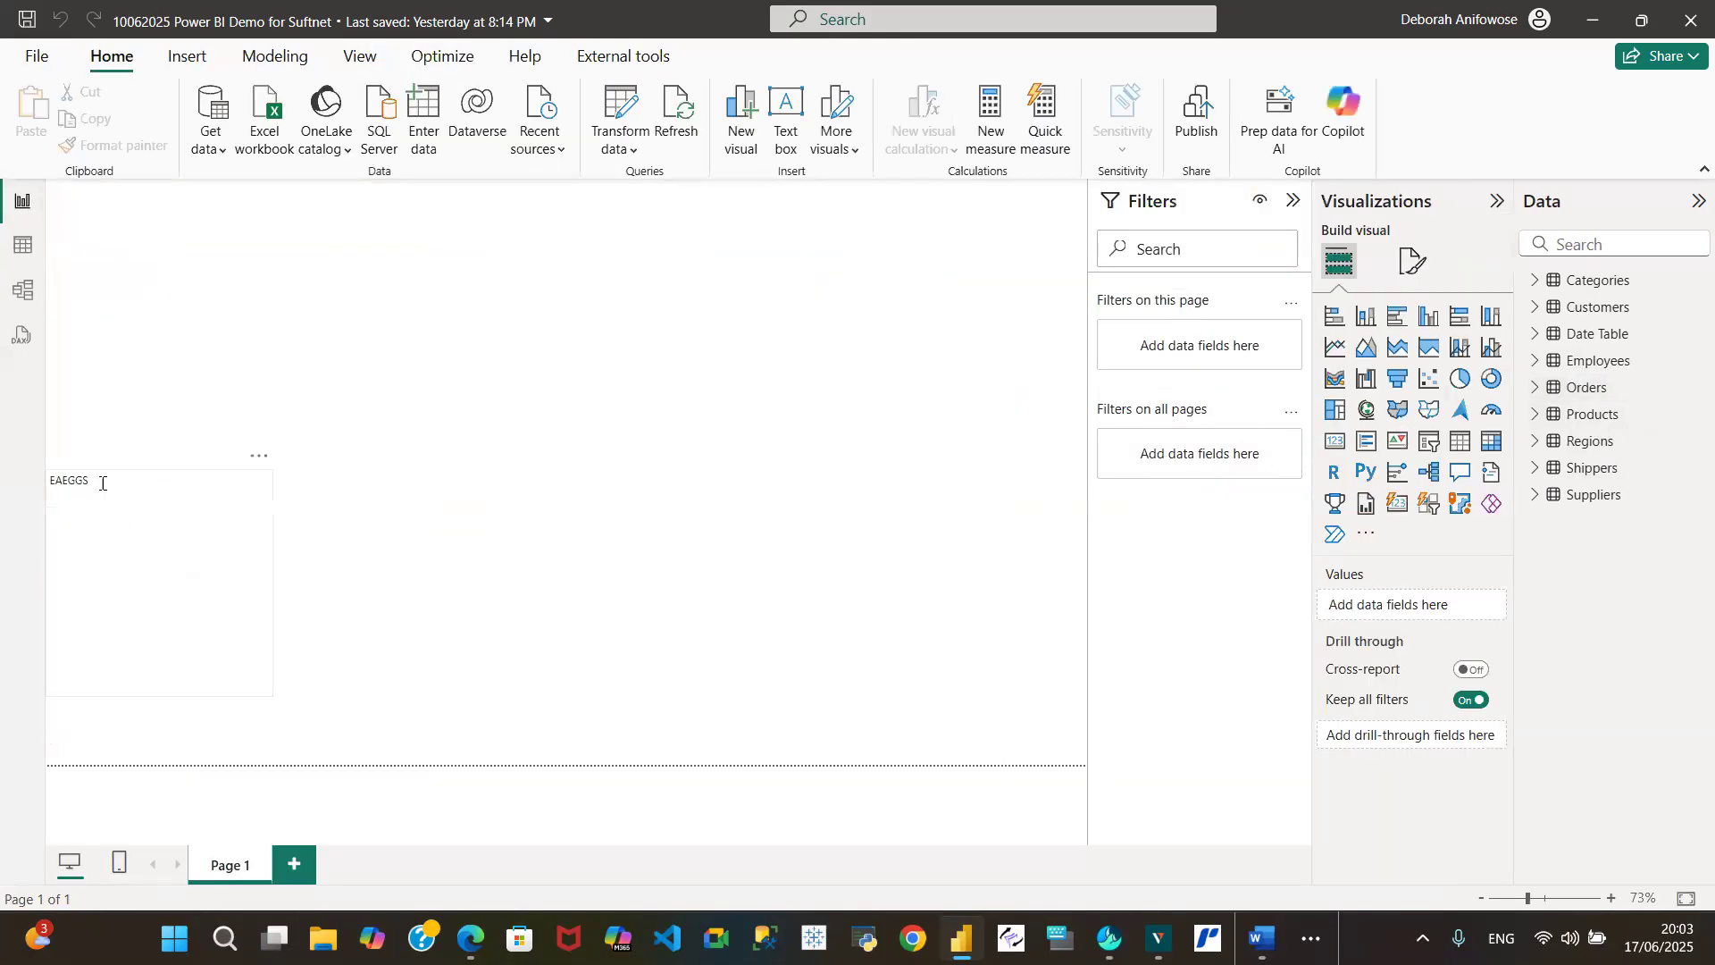
left_click(200, 498)
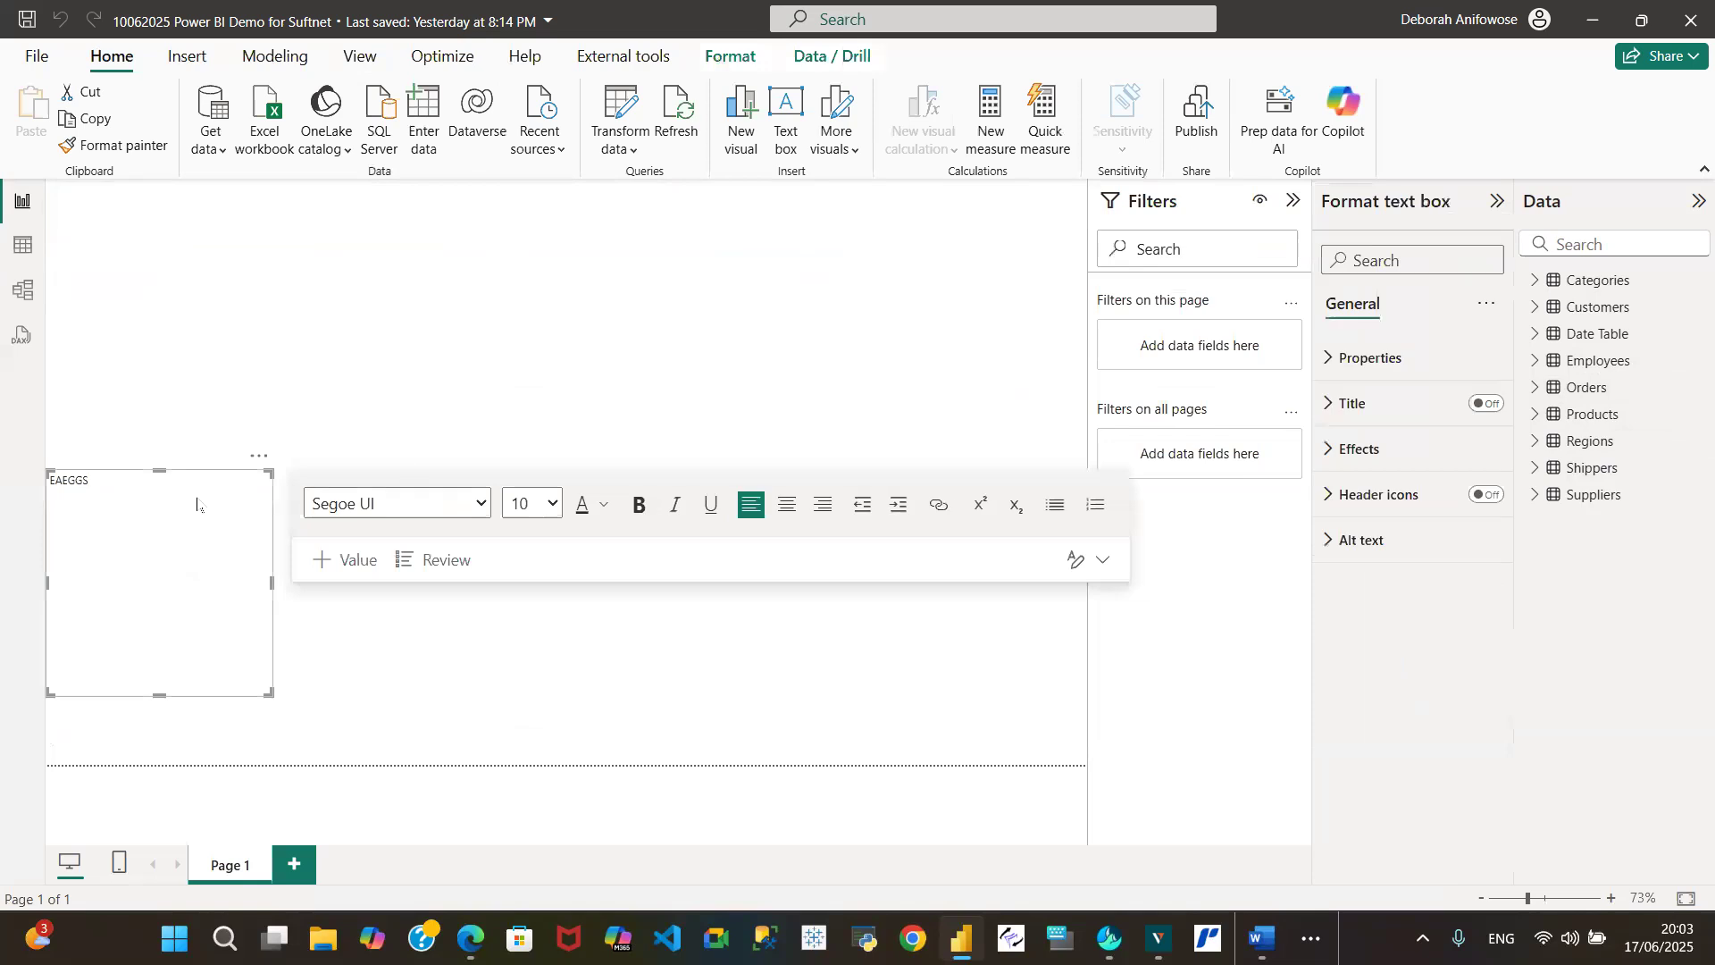